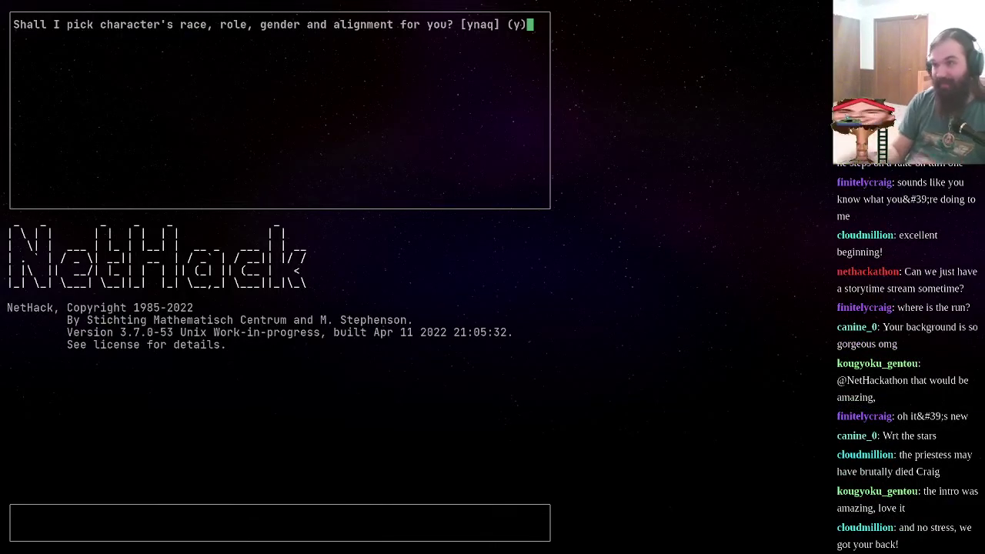
# - Decline random selection and start as a male gnomish Wizard
pyautogui.press('n')
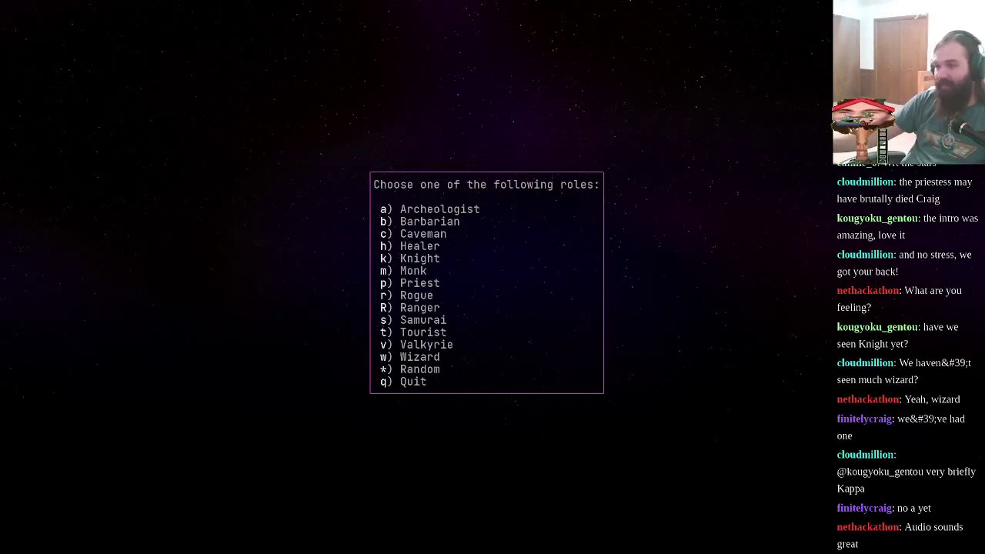
pyautogui.press('w')
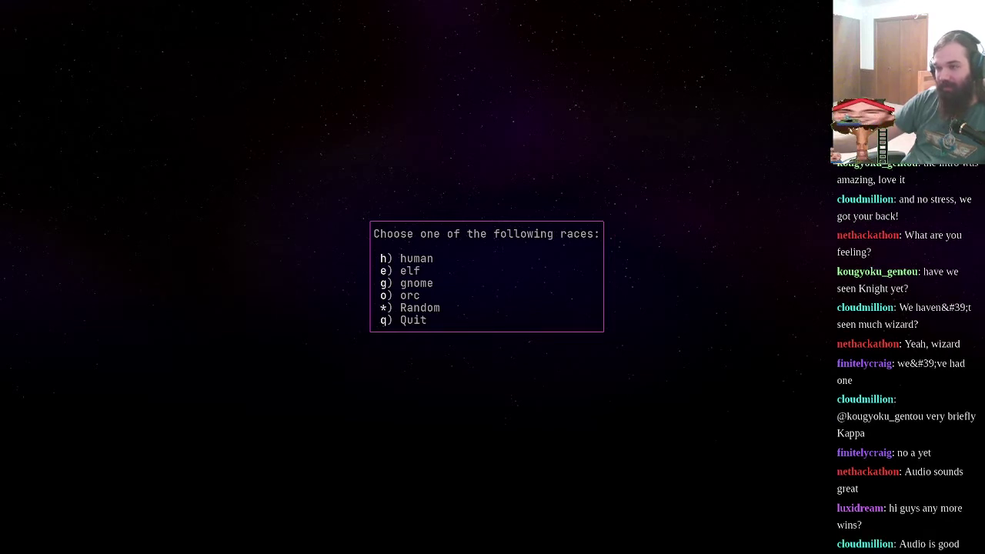
pyautogui.press('h')
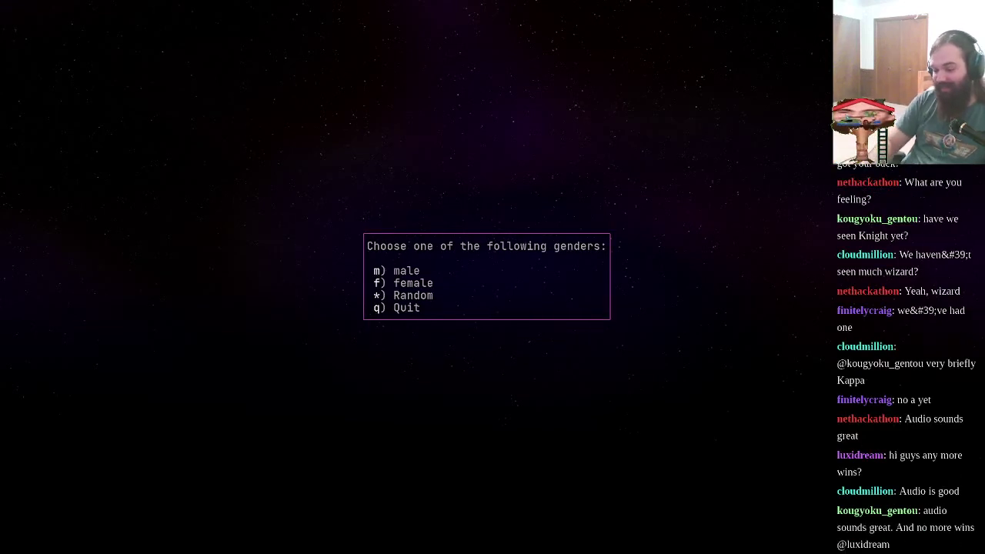
pyautogui.press('m')
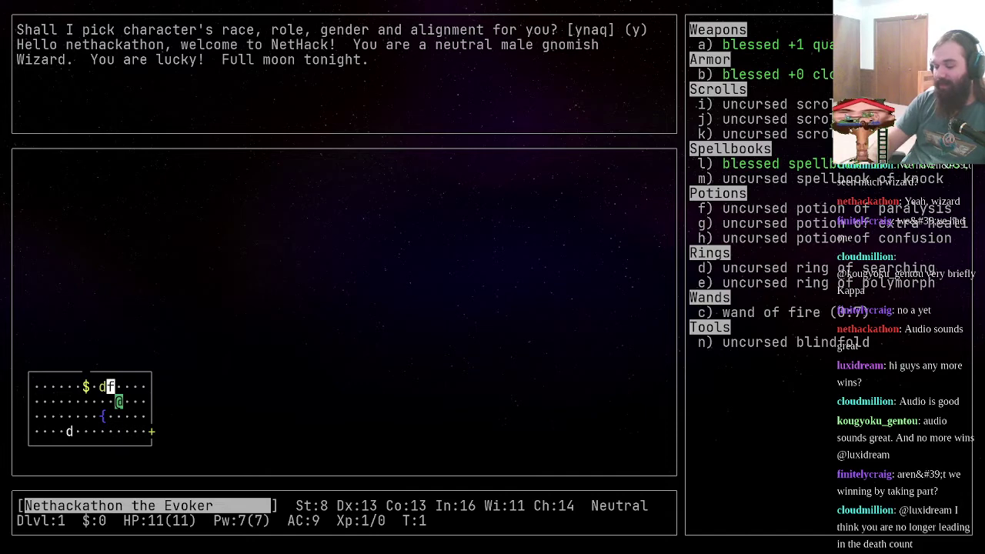
pyautogui.press('i')
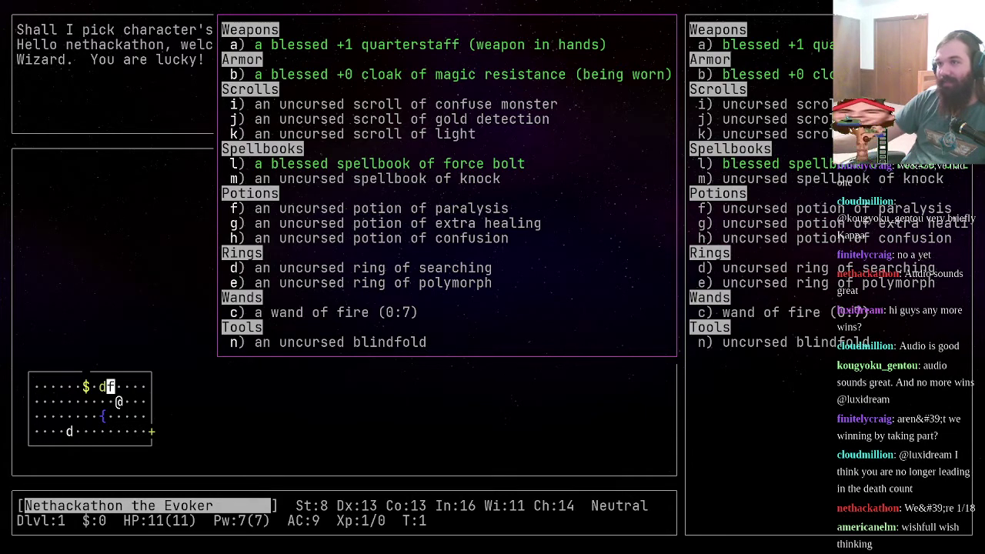
pyautogui.press('Escape')
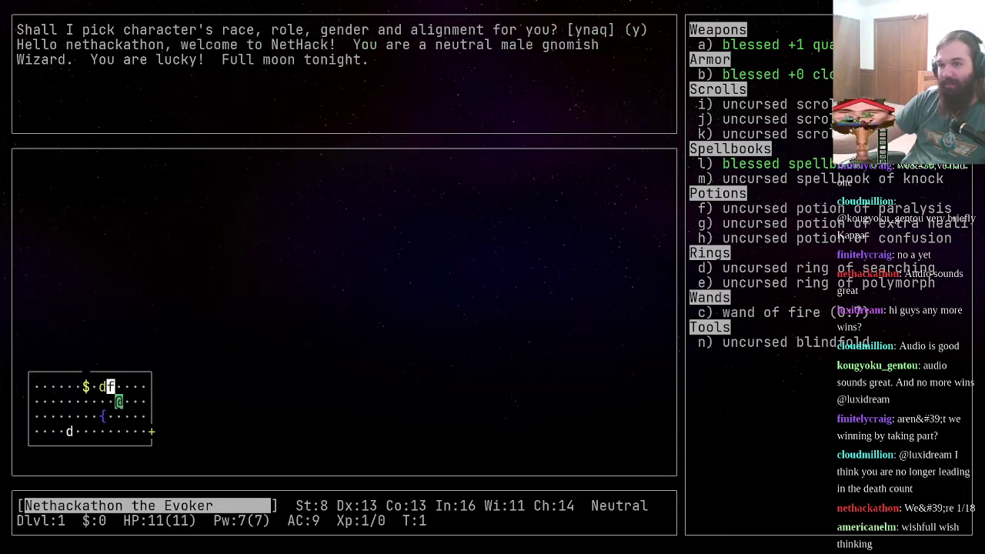
pyautogui.press(';')
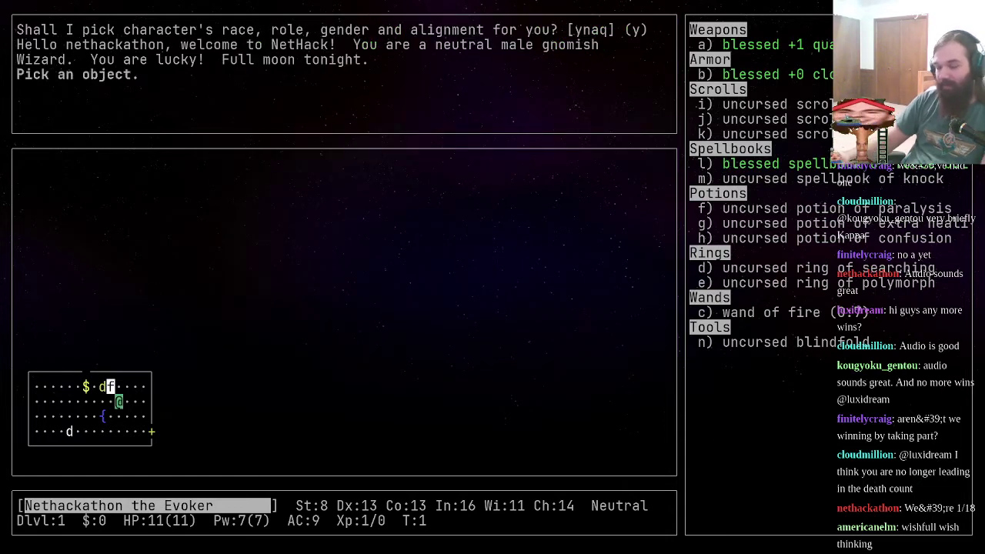
pyautogui.press('y')
pyautogui.press('.')
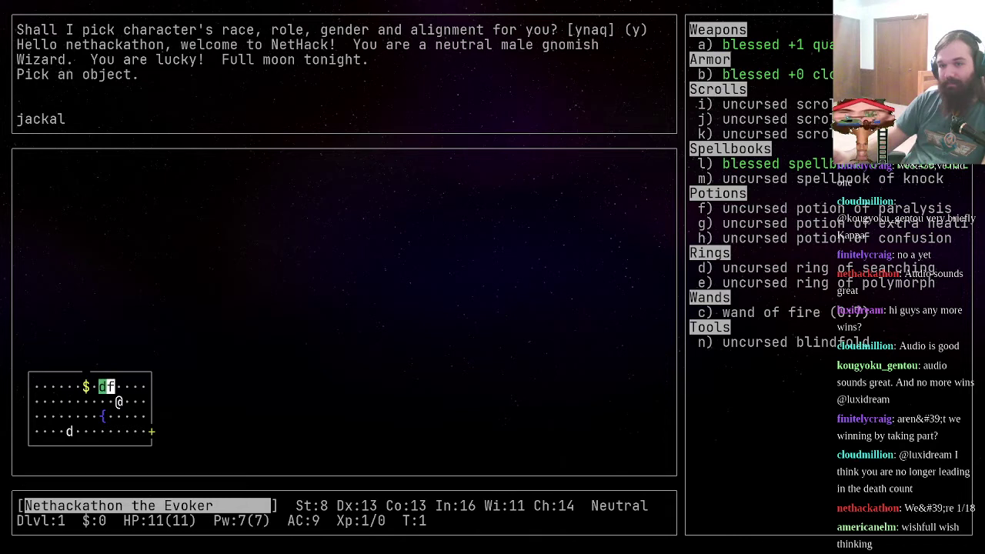
pyautogui.press('h')
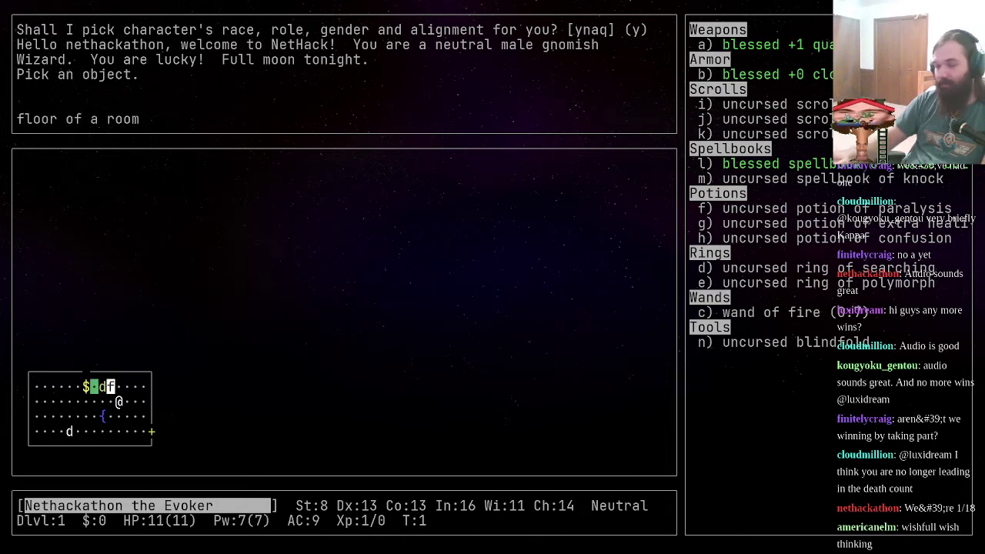
pyautogui.press('.')
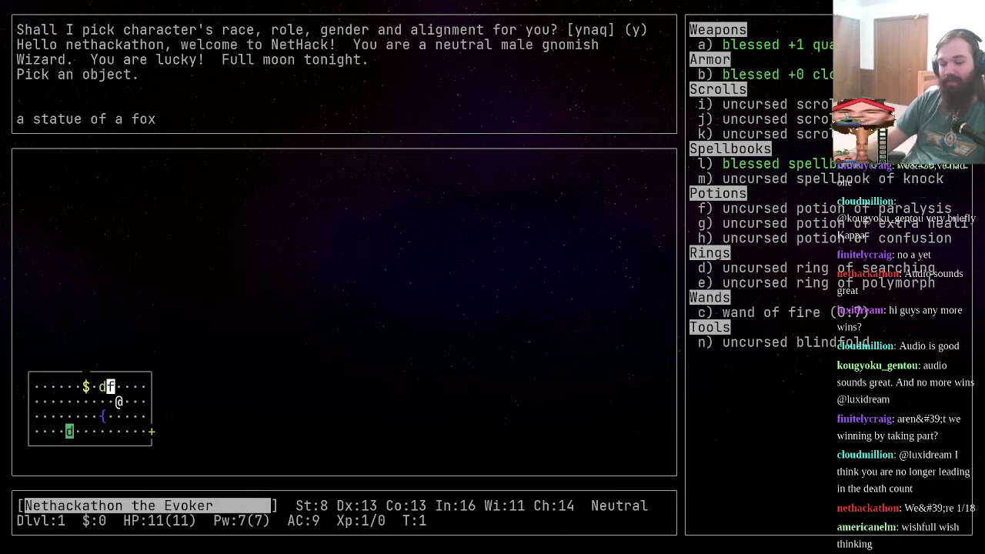
pyautogui.press('Escape')
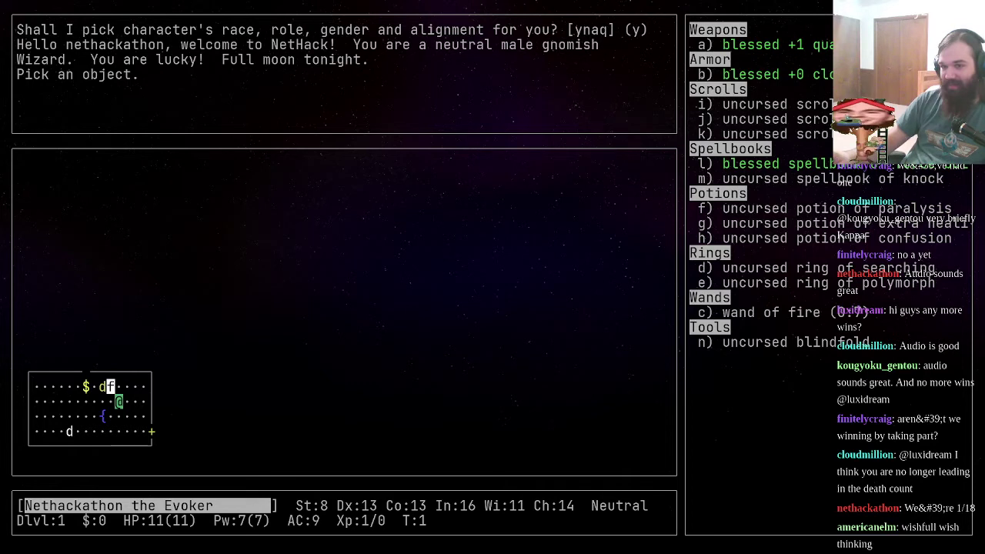
# - Kill the jackal beside the kitten and collect the room's gold
pyautogui.press('h')
pyautogui.press('y')
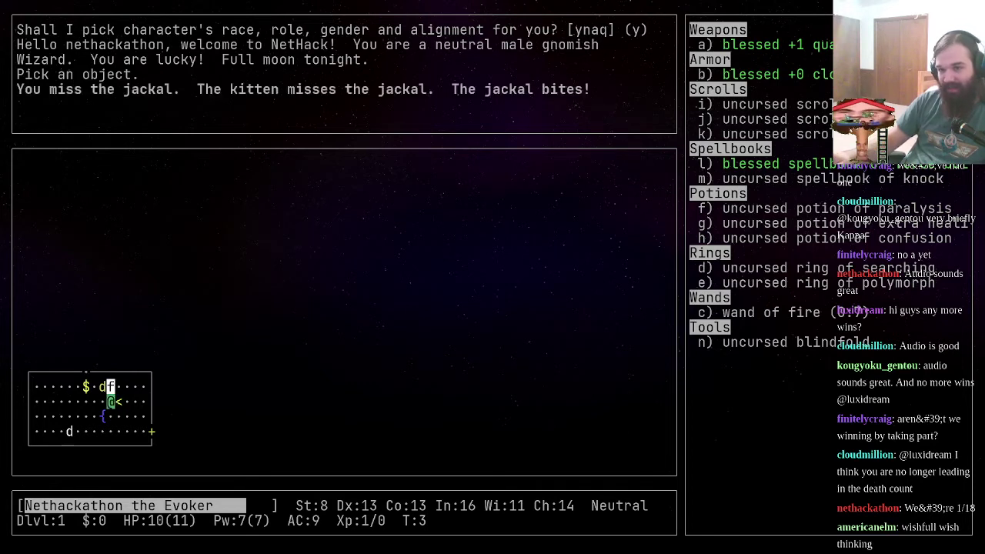
pyautogui.press('y')
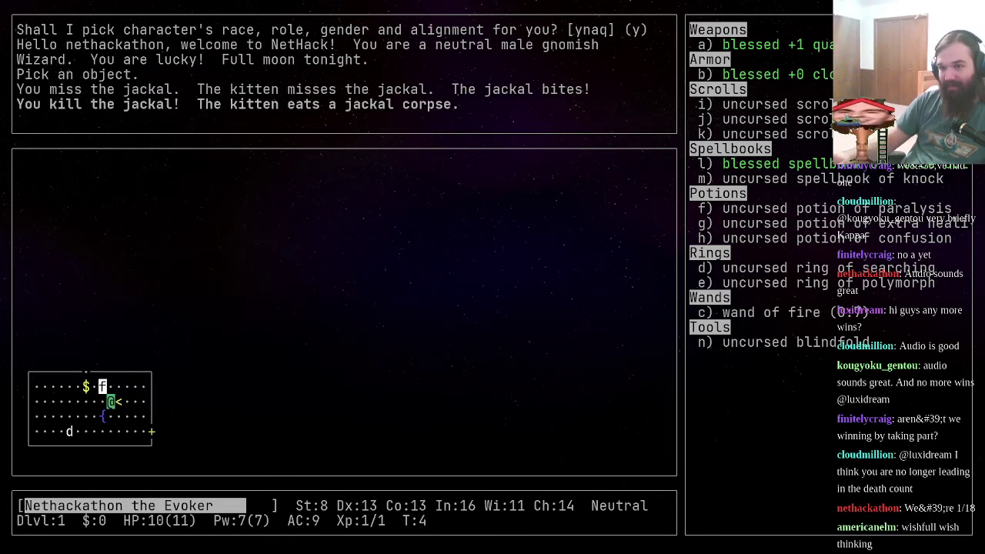
pyautogui.press('y')
pyautogui.press('k')
# - Leave by the north doorway and follow the corridor toward the next room
pyautogui.press(',')
pyautogui.press('k')
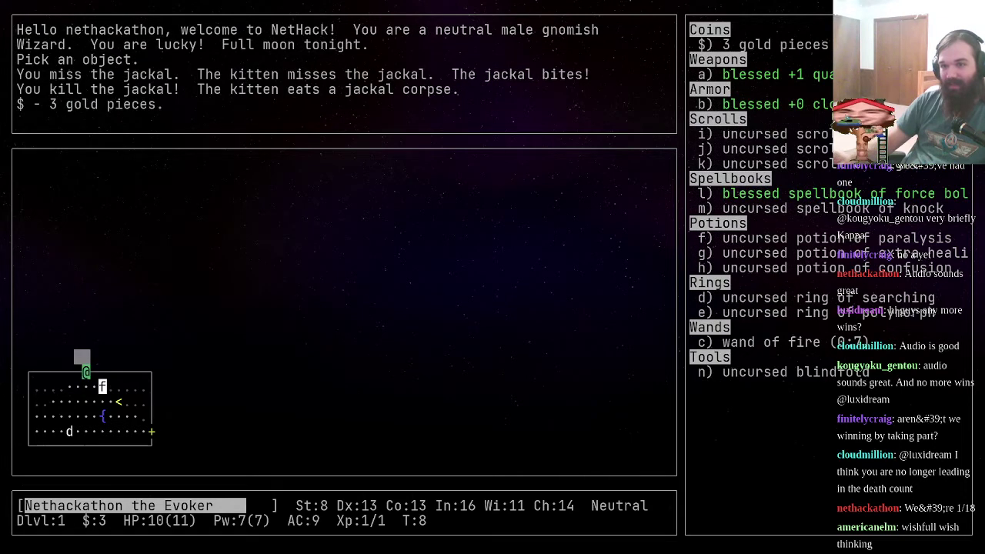
pyautogui.hotkey('shift', 'k')
pyautogui.press('y')
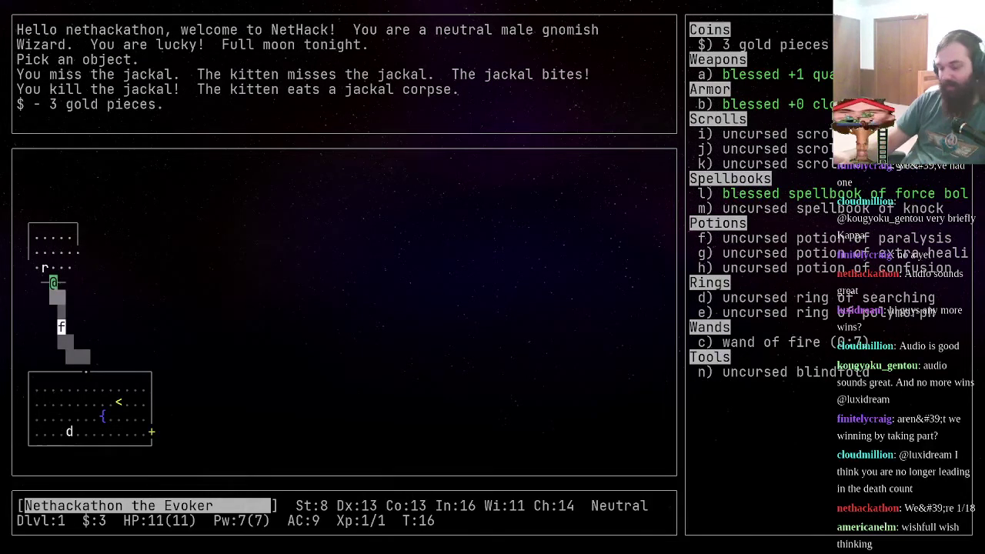
# - Examine squares in the new room, identifying the rat statue
pyautogui.press(';')
pyautogui.press('y')
pyautogui.press('.')
pyautogui.press(';')
pyautogui.press('k')
pyautogui.press('.')
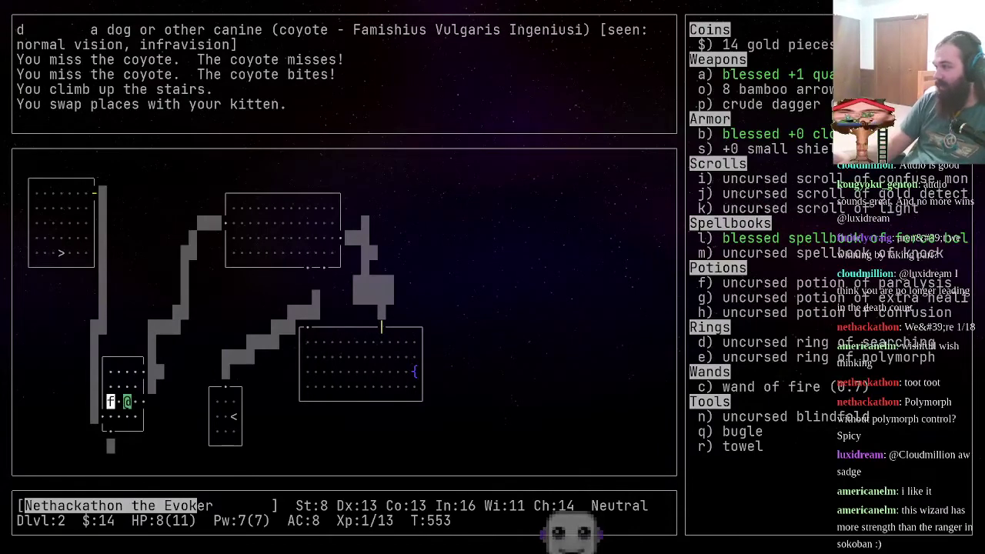
# - Move east with the kitten into the doorway and fight the coyote
pyautogui.press('l')
pyautogui.press('l')
pyautogui.press('l')
pyautogui.press('k')
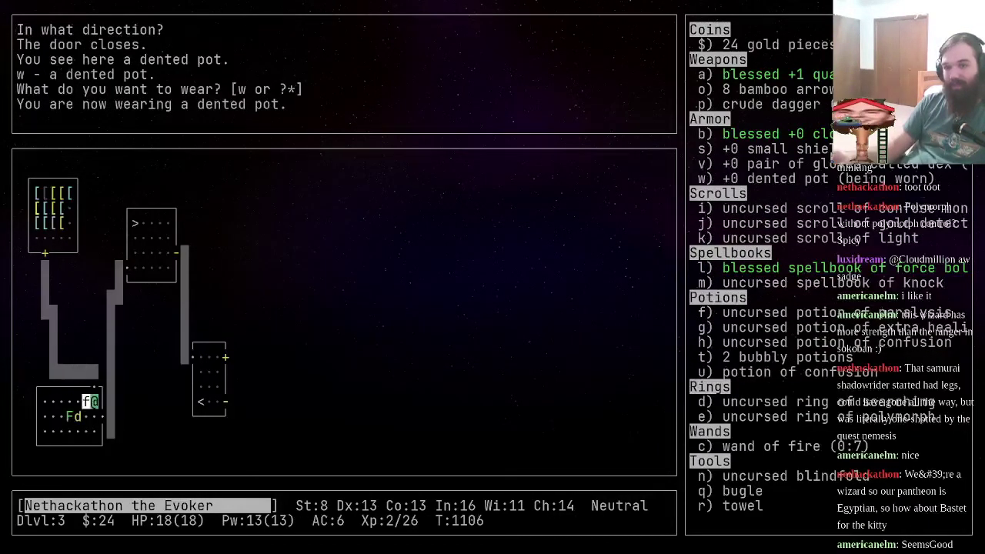
pyautogui.press('s')
pyautogui.press('k')
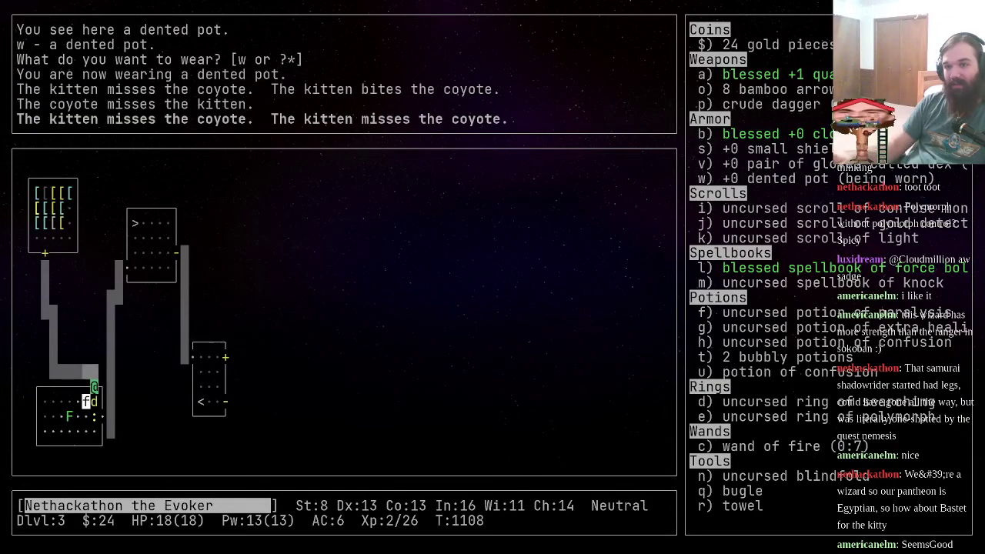
pyautogui.press('j')
pyautogui.press('j')
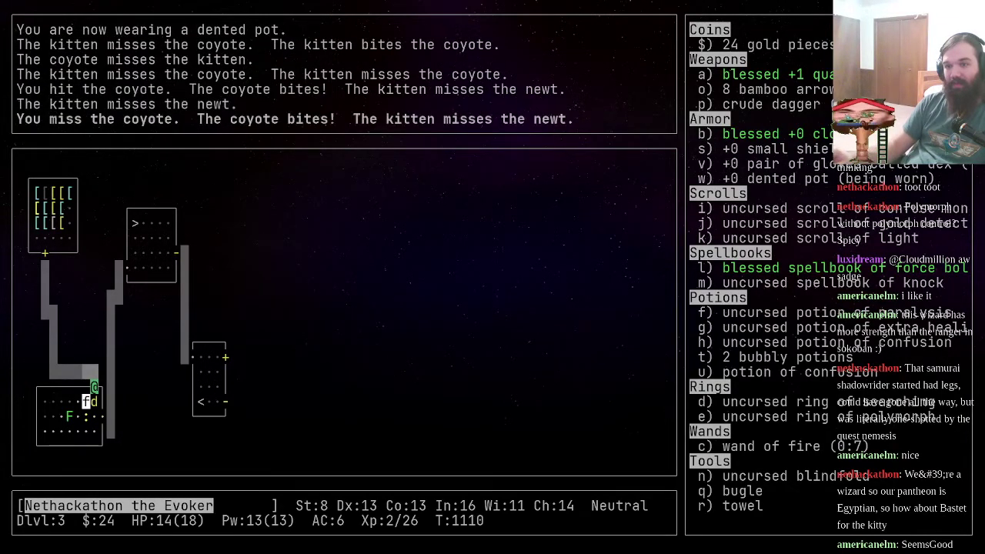
pyautogui.press('j')
# - Cast force bolt at the coyote, strike it again, then step back
pyautogui.press('Z')
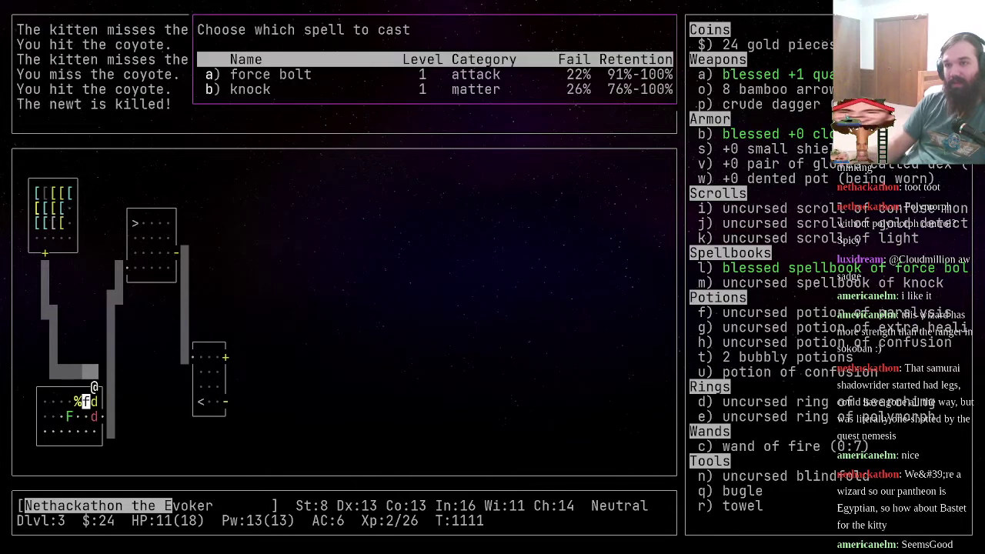
pyautogui.press('a')
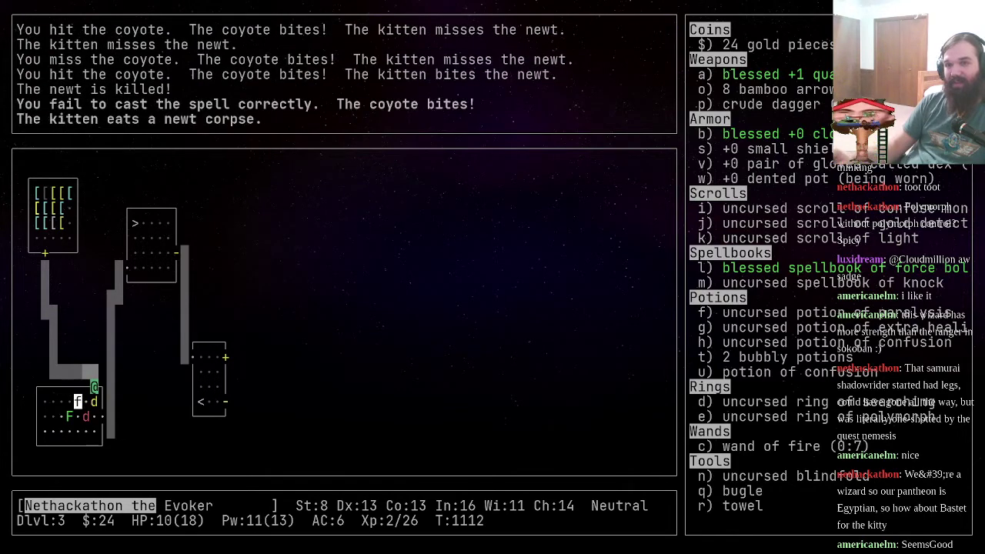
pyautogui.press('j')
pyautogui.press('k')
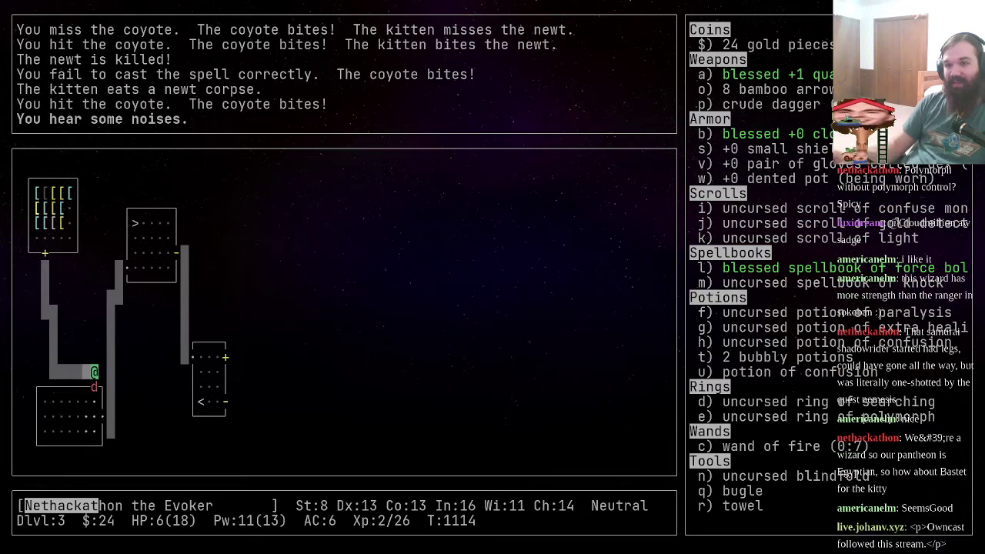
# - Zap the wand of fire southward twice at the coyote and monsters
pyautogui.press('z')
pyautogui.press('c')
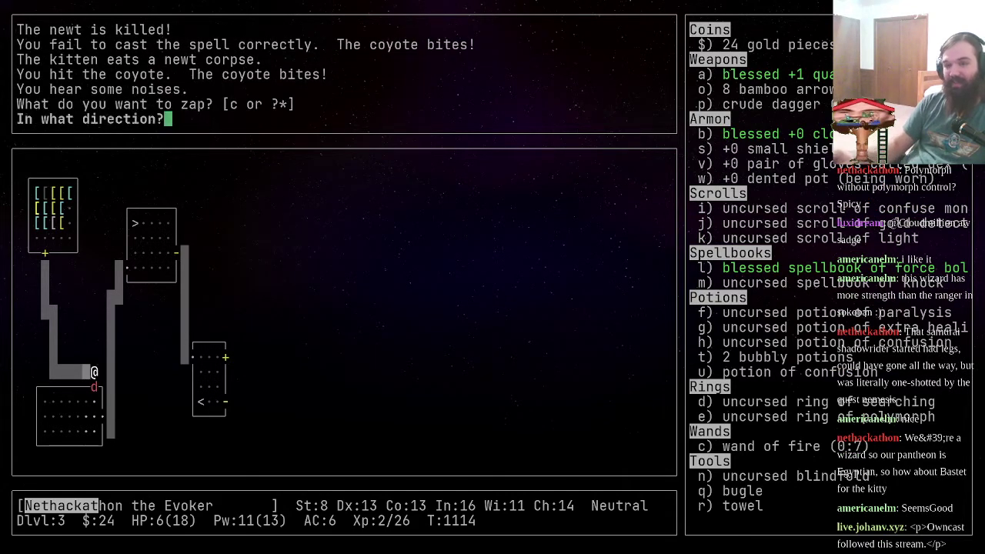
pyautogui.press('j')
pyautogui.press('z')
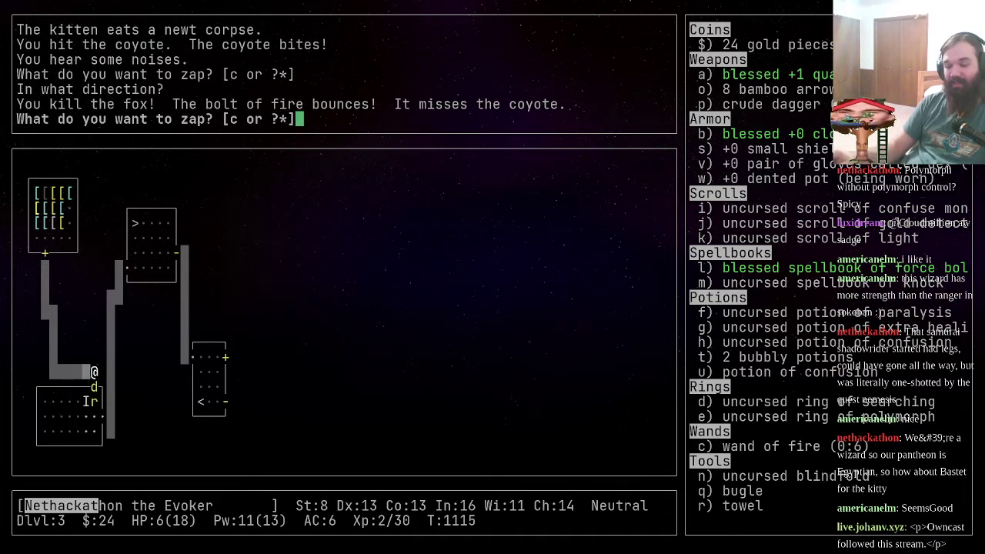
pyautogui.press('c')
pyautogui.press('j')
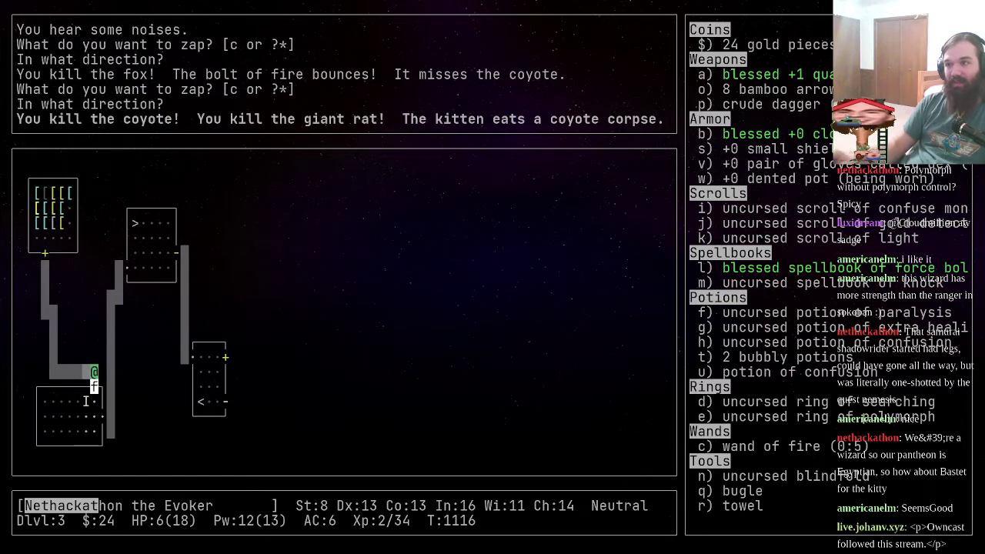
# - Swap places with the kitten and eat the fox corpse underfoot
pyautogui.press('j')
pyautogui.press('e')
pyautogui.press('y')
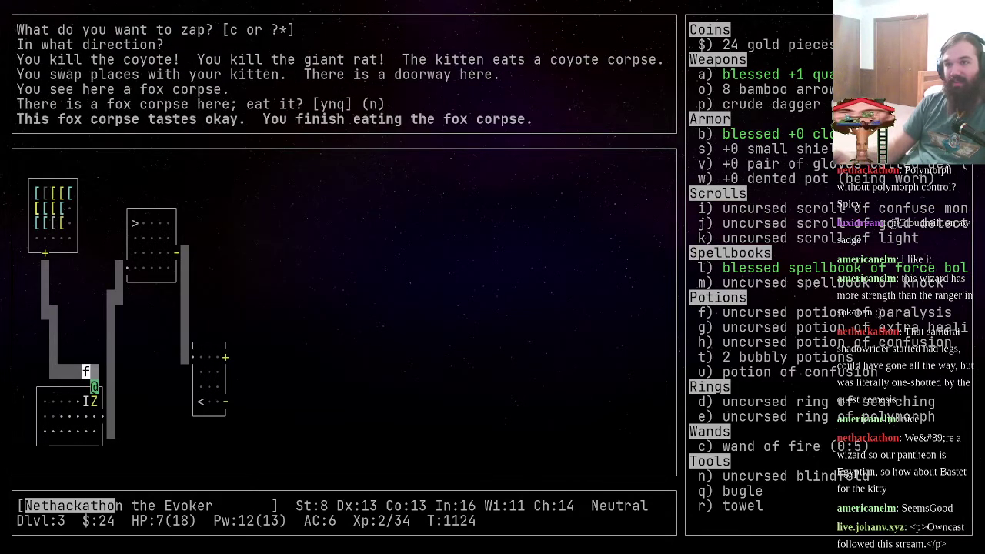
pyautogui.press('_')
pyautogui.press('y')
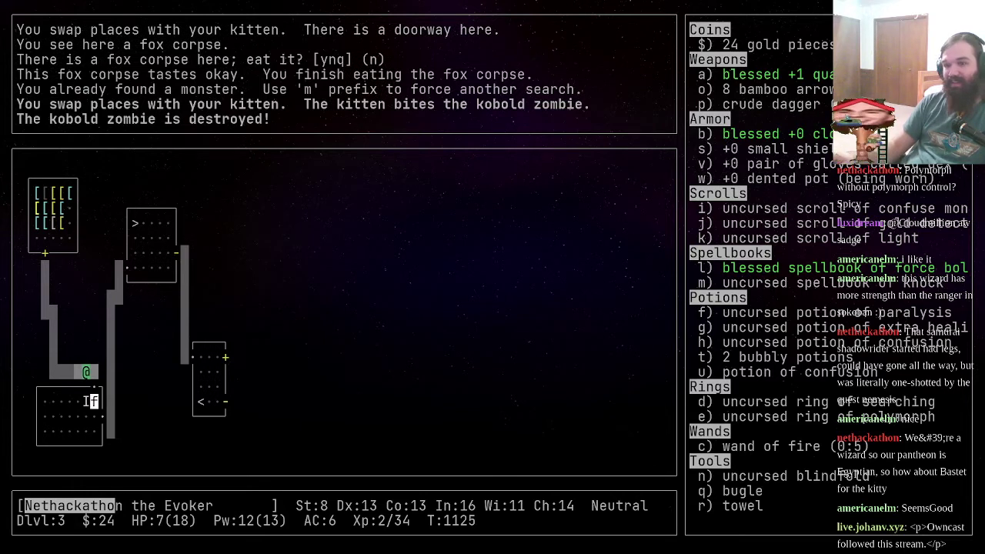
pyautogui.press('s')
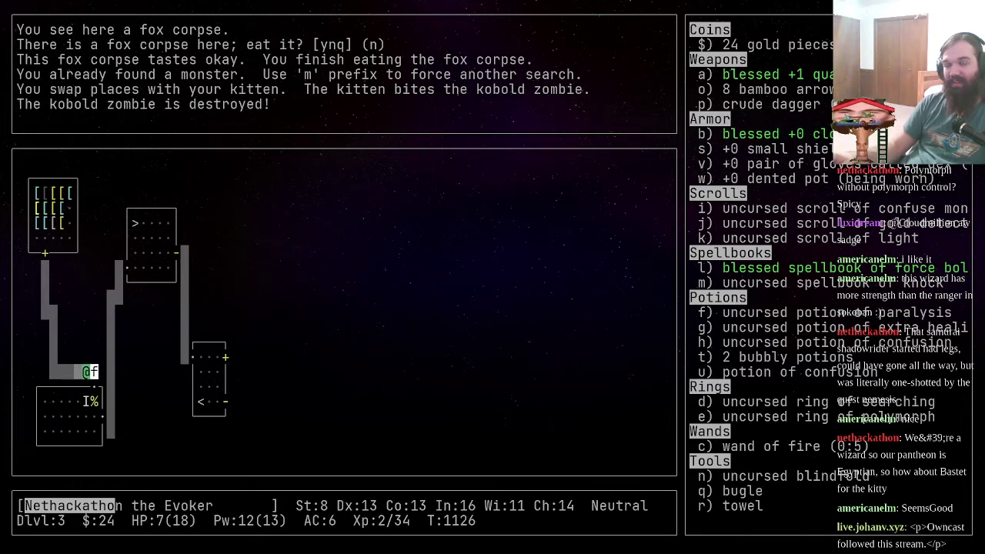
# - Enter the lower room and rest while the kitten destroys the kobold zombie
pyautogui.press('l')
pyautogui.press('j')
pyautogui.press('j')
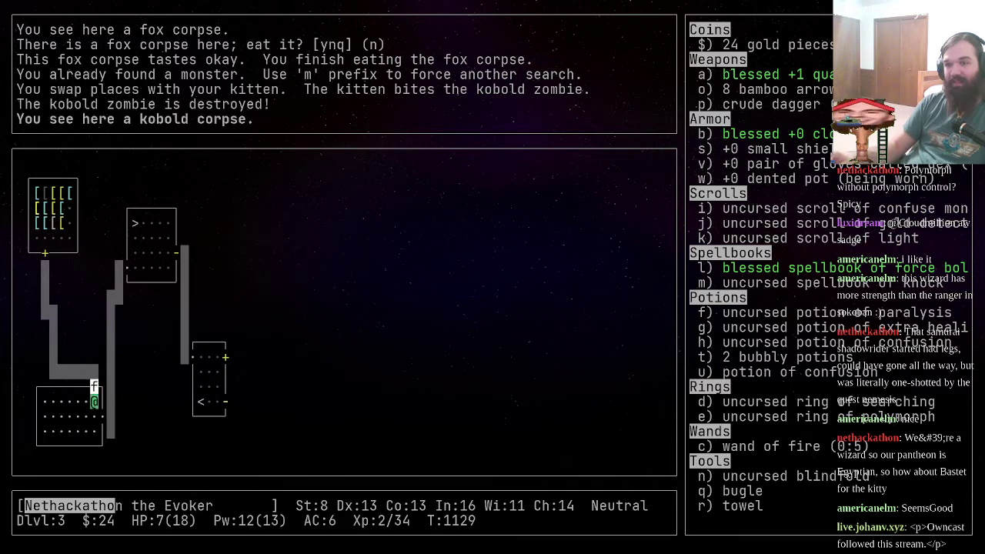
pyautogui.press('j')
pyautogui.press('s')
pyautogui.press('s')
pyautogui.press('s')
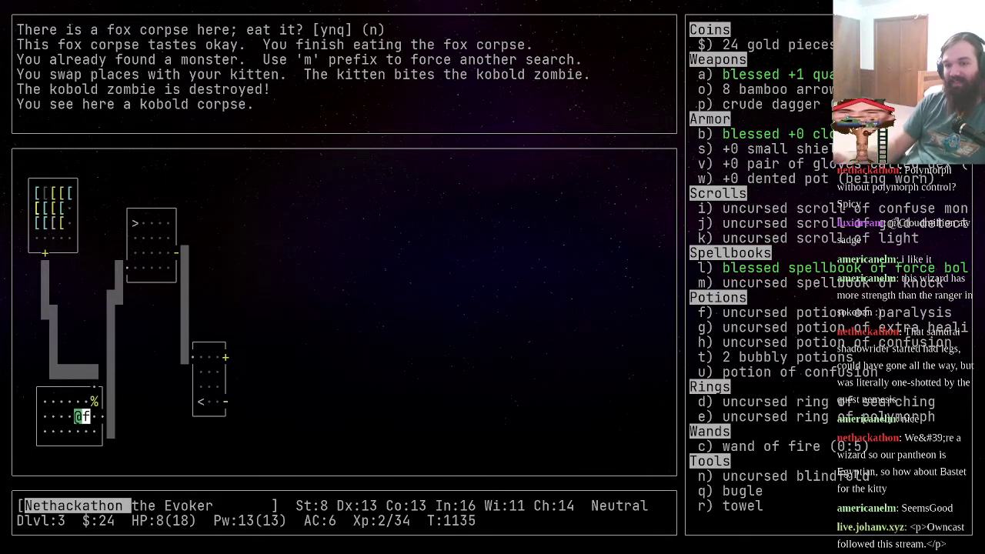
pyautogui.press('s')
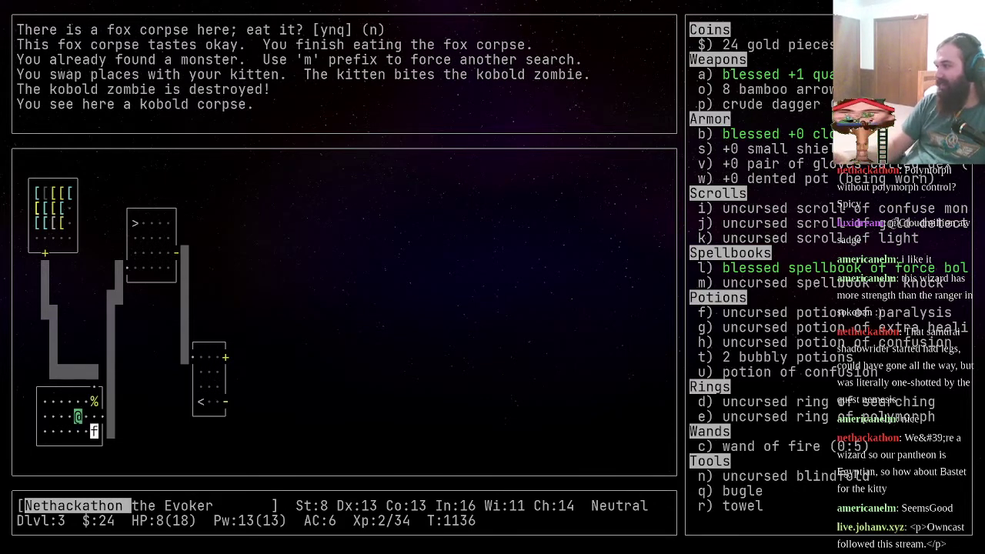
pyautogui.press('s')
pyautogui.press('s')
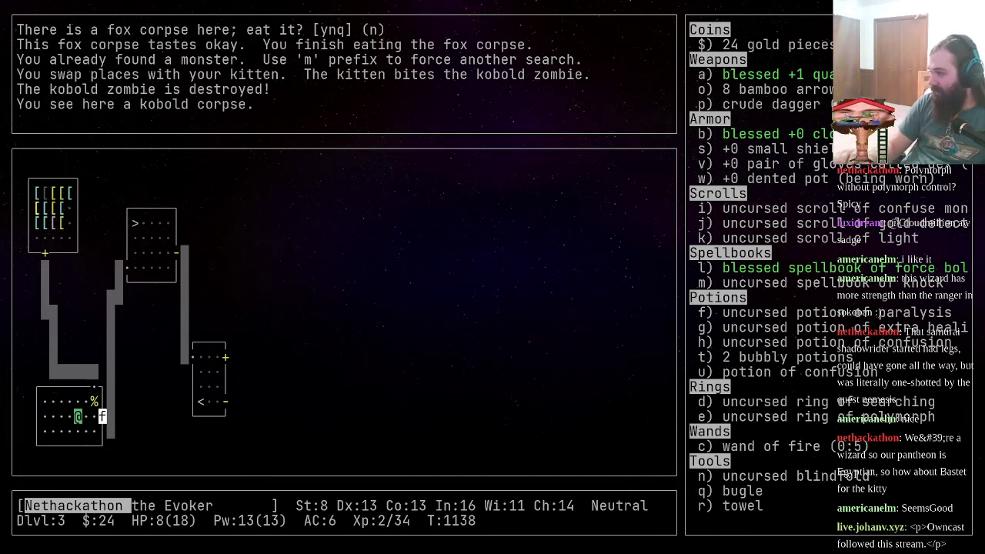
# - Name the kitten east of the Wizard 'Bastet' using #name
pyautogui.press('#')
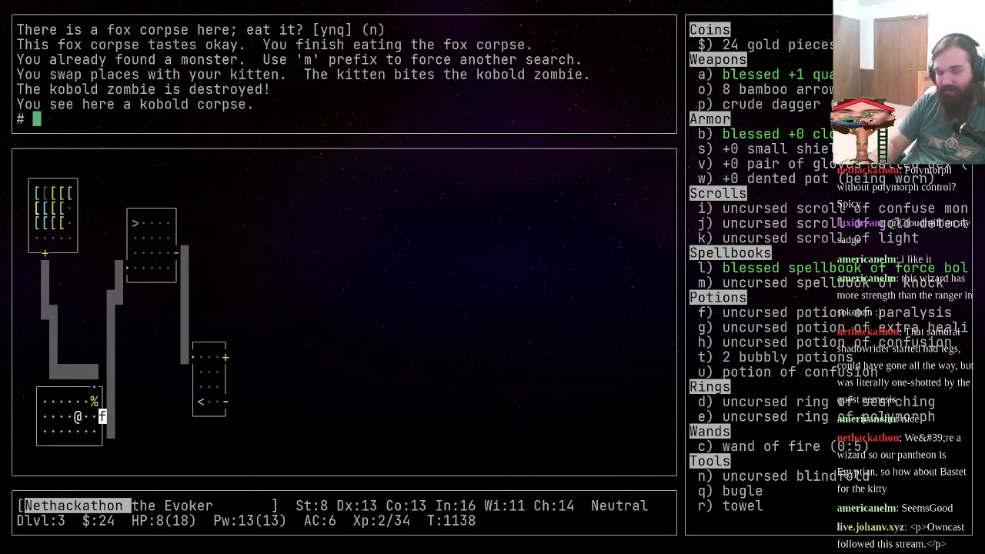
pyautogui.write('name')
pyautogui.press('Return')
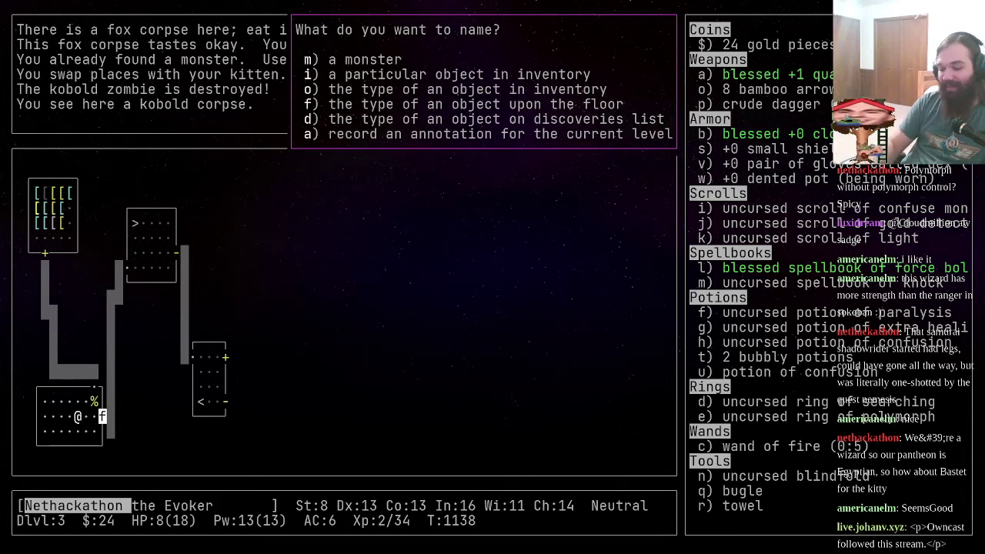
pyautogui.press('m')
pyautogui.press('l')
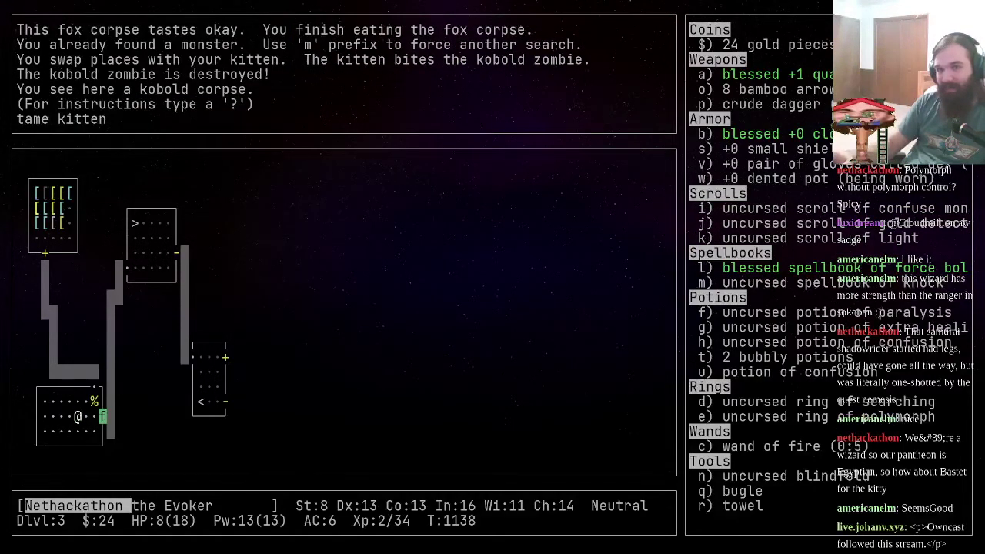
pyautogui.press('.')
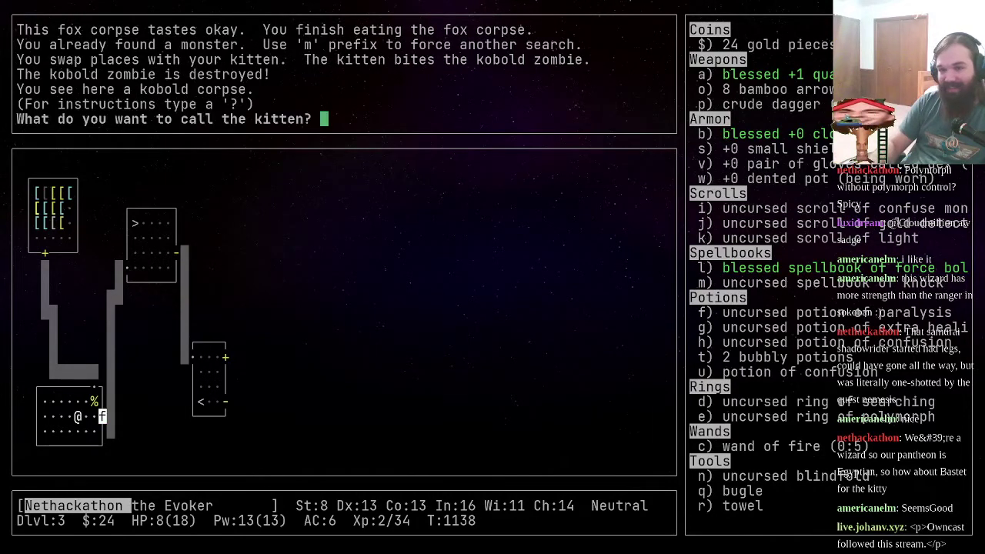
pyautogui.write('Bast')
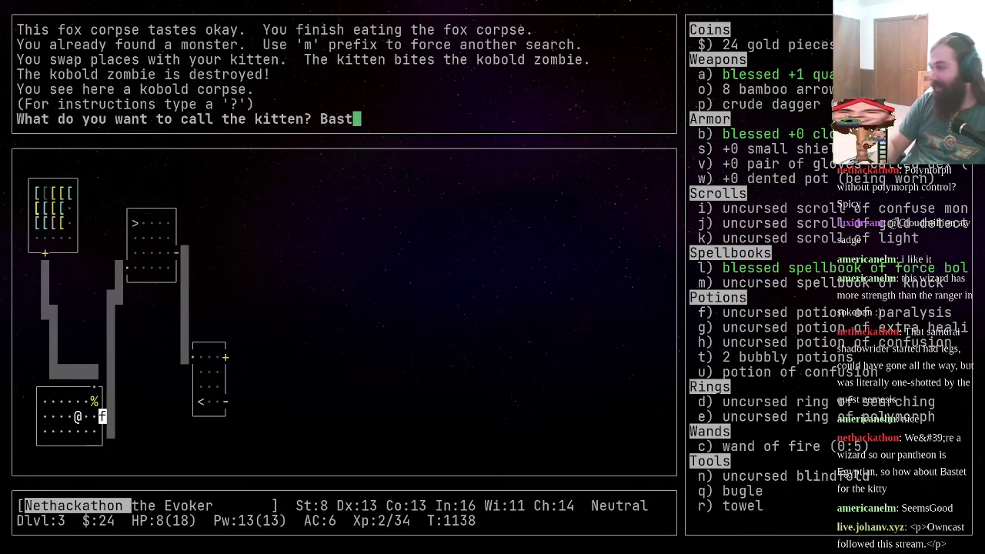
pyautogui.write('et')
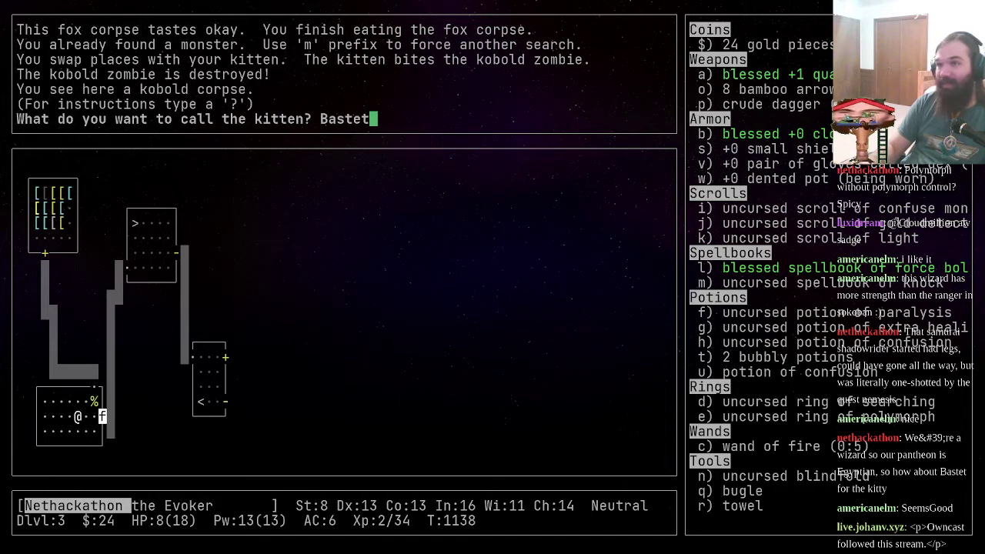
pyautogui.press('Return')
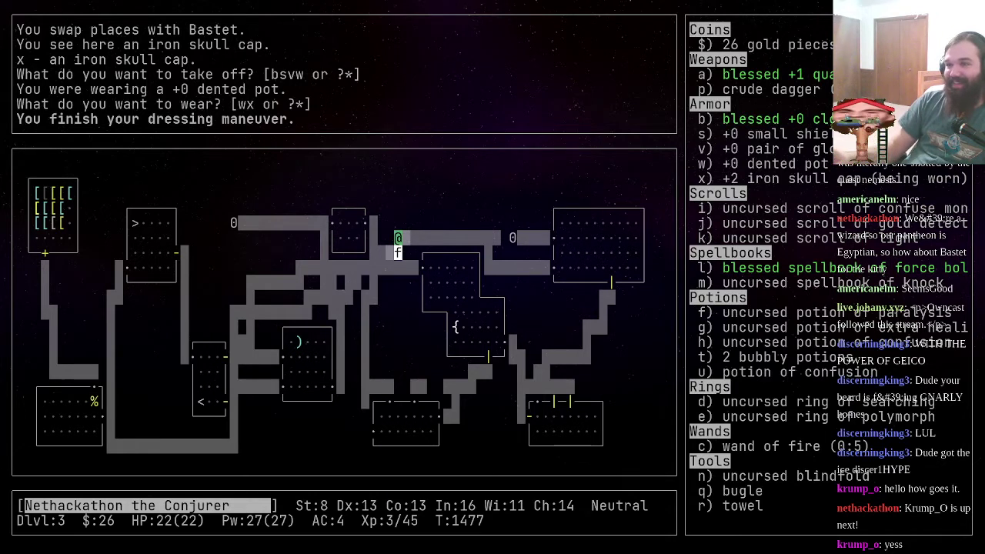
# - Travel over, kill the newt to the southwest, and pick up the tripe ration
pyautogui.press('_')
pyautogui.press('.')
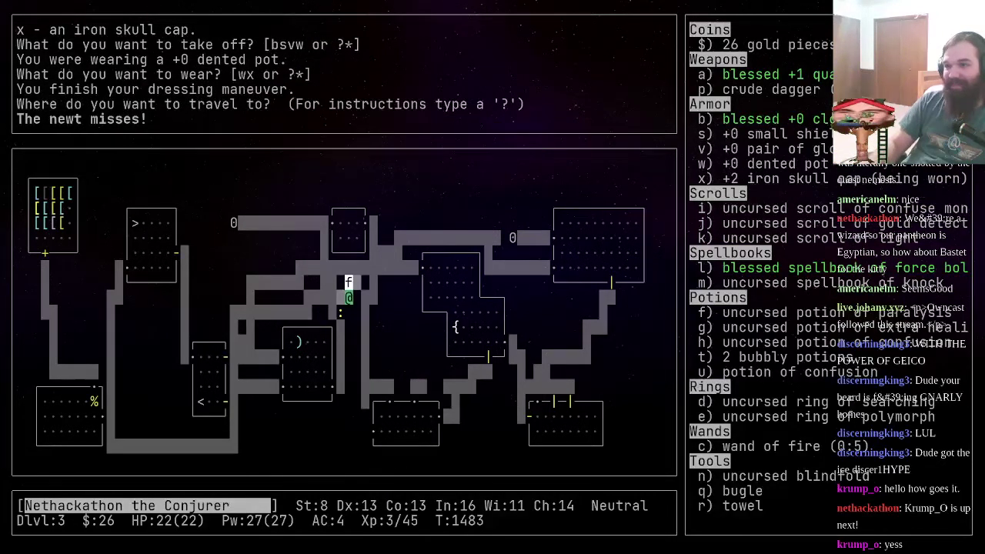
pyautogui.press('b')
pyautogui.press('b')
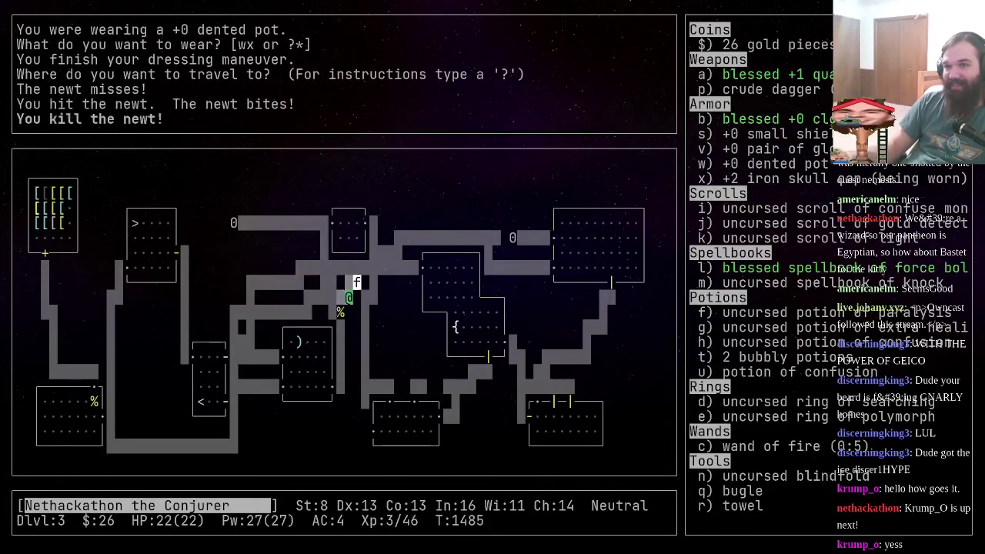
pyautogui.press('b')
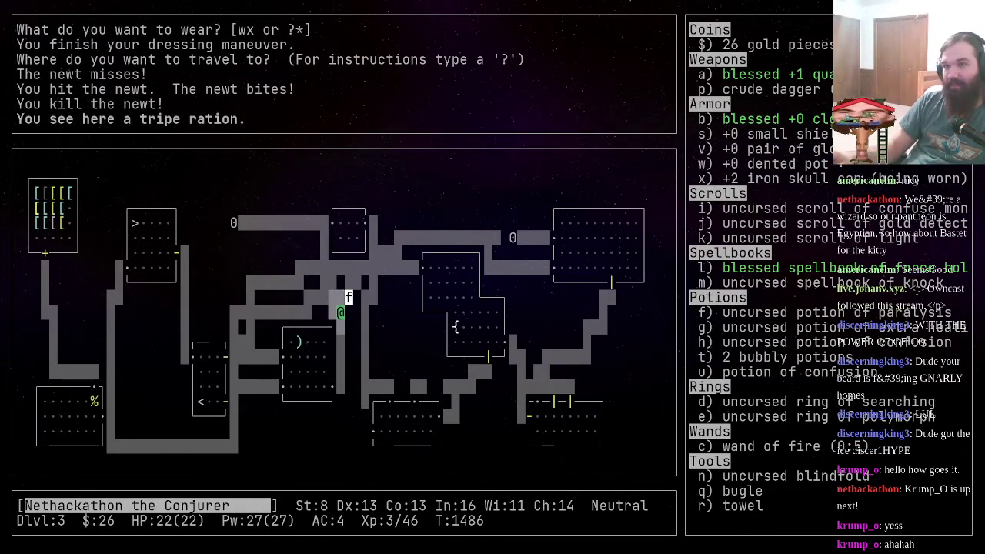
pyautogui.press(',')
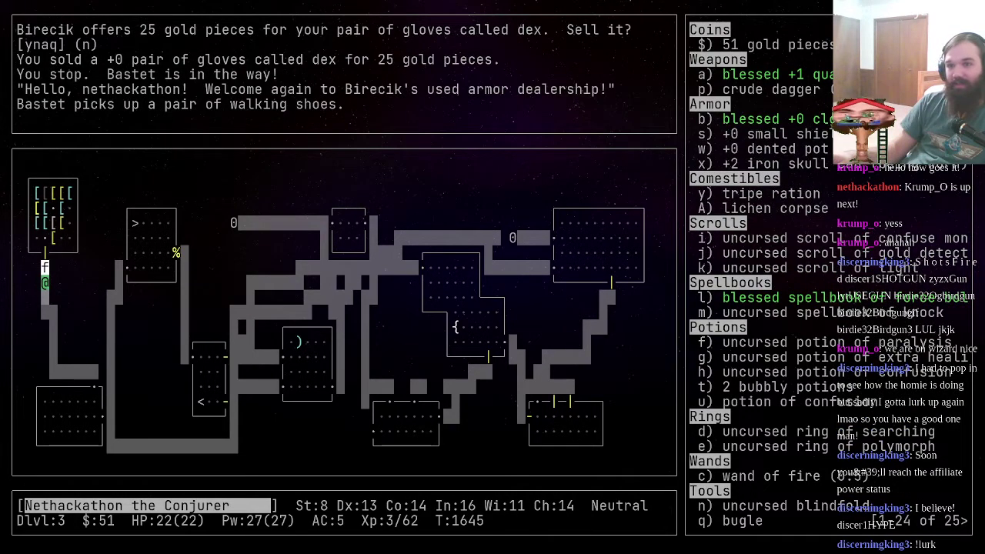
# - Walk the corridor past Bastet to the shop entrance
pyautogui.press('k')
pyautogui.press('k')
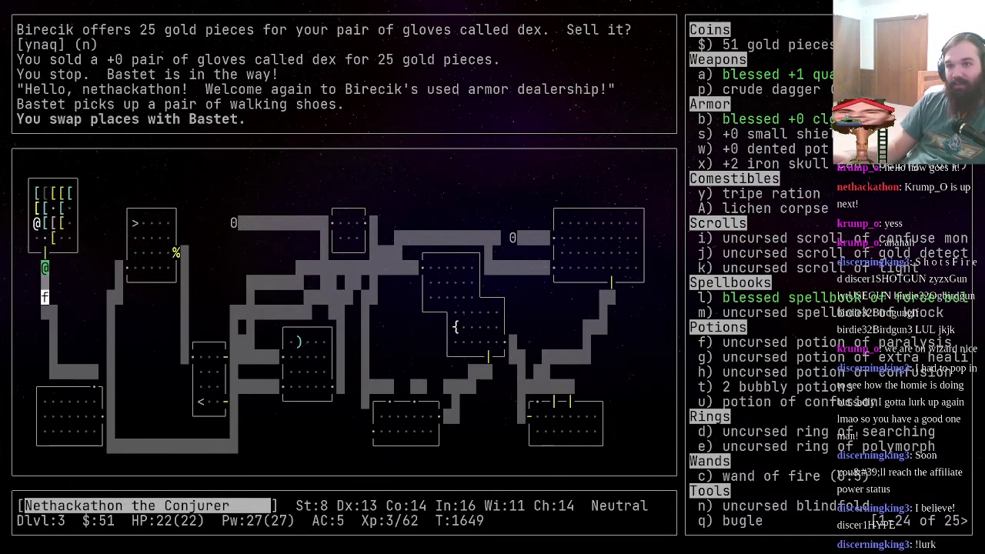
pyautogui.press('y')
pyautogui.press('j')
pyautogui.press('j')
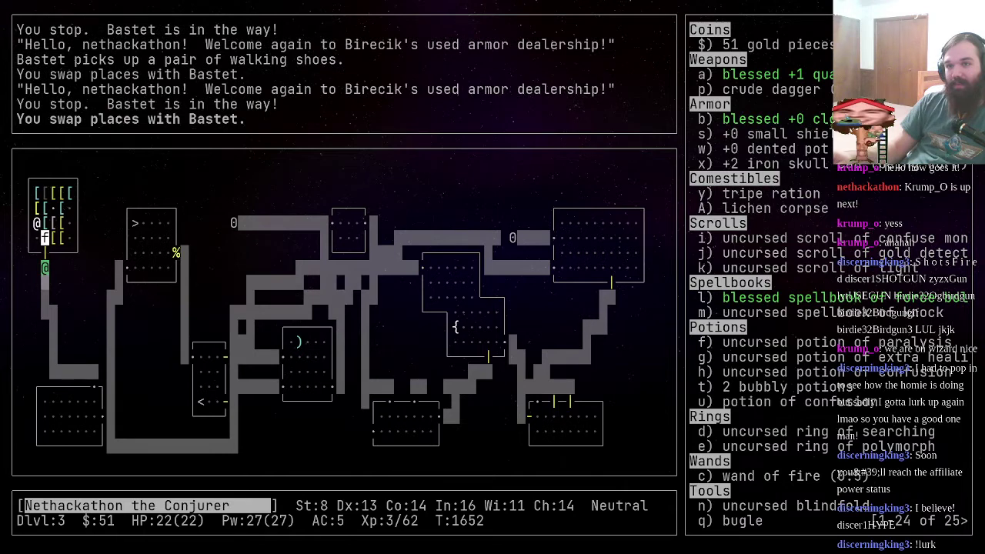
pyautogui.press('j')
pyautogui.press('j')
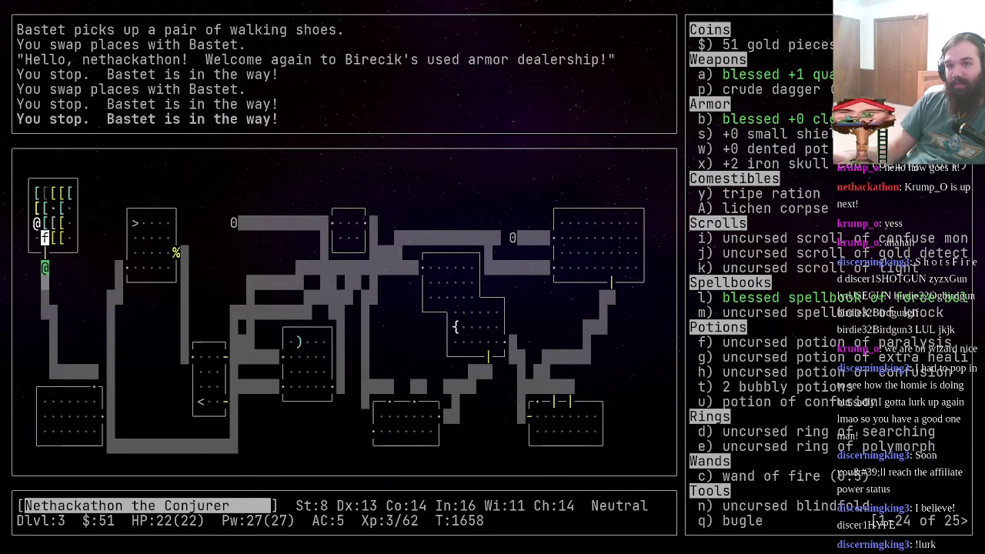
pyautogui.press('j')
pyautogui.press('j')
pyautogui.press('k')
pyautogui.press('k')
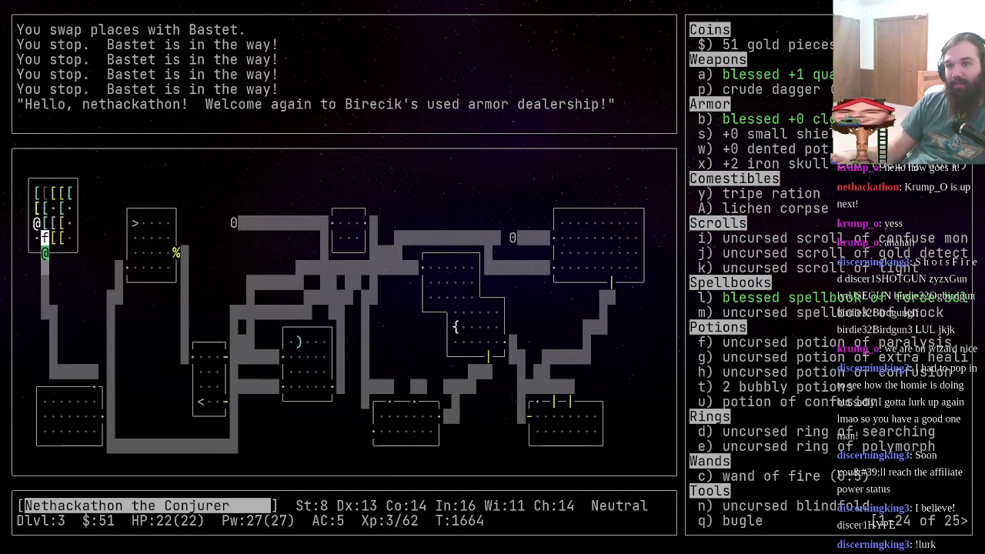
pyautogui.press('k')
pyautogui.press('k')
pyautogui.press('k')
pyautogui.press('k')
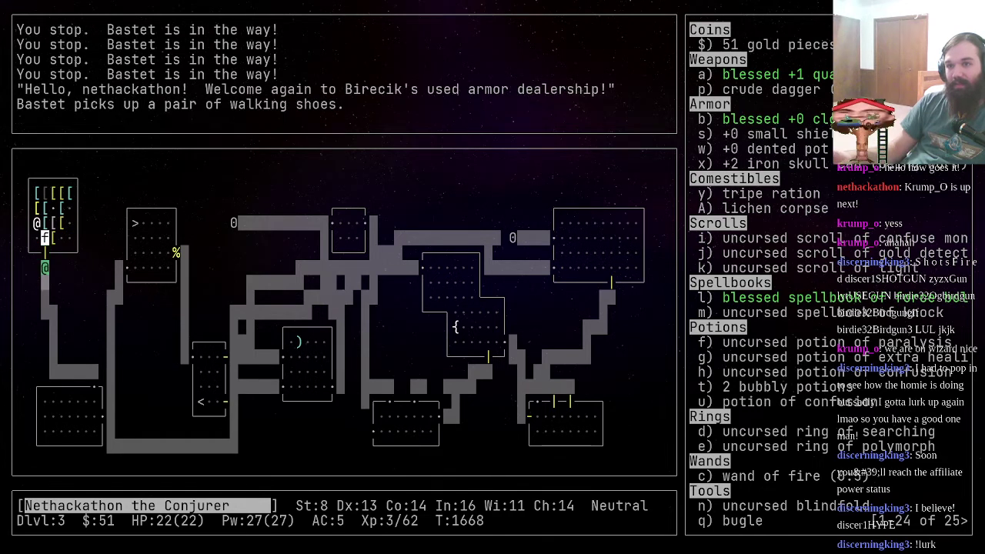
pyautogui.press('k')
pyautogui.press('k')
# - Wait for Bastet in the shop, then throw her the tripe ration
pyautogui.press('s')
pyautogui.press('s')
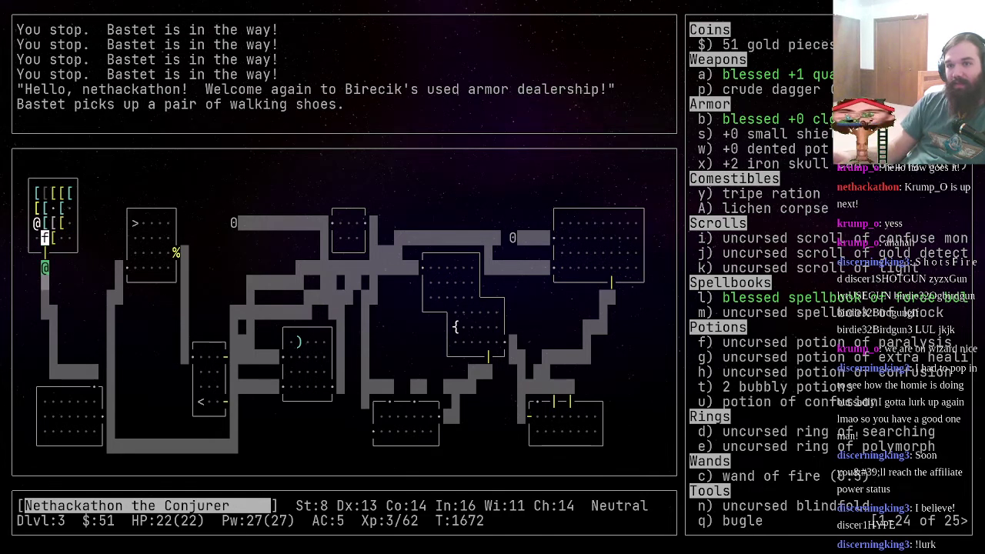
pyautogui.press('s')
pyautogui.press('s')
pyautogui.press('s')
pyautogui.press('s')
pyautogui.press('s')
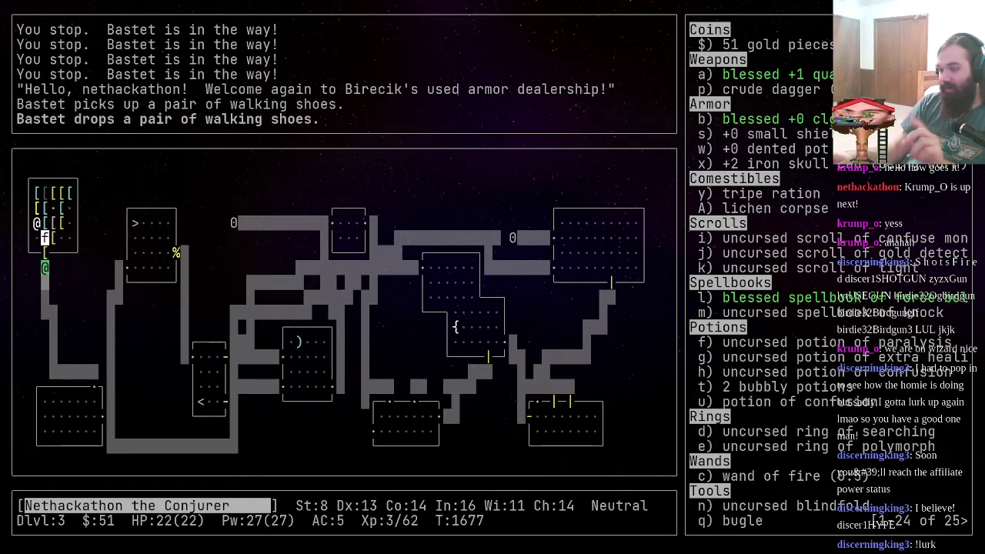
pyautogui.press('t')
pyautogui.press('a')
pyautogui.press('k')
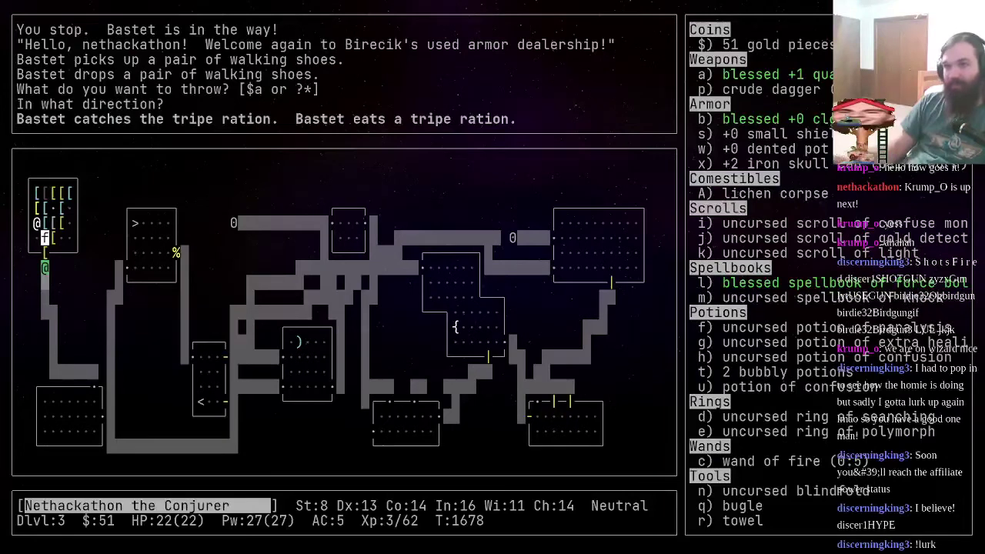
pyautogui.press('j')
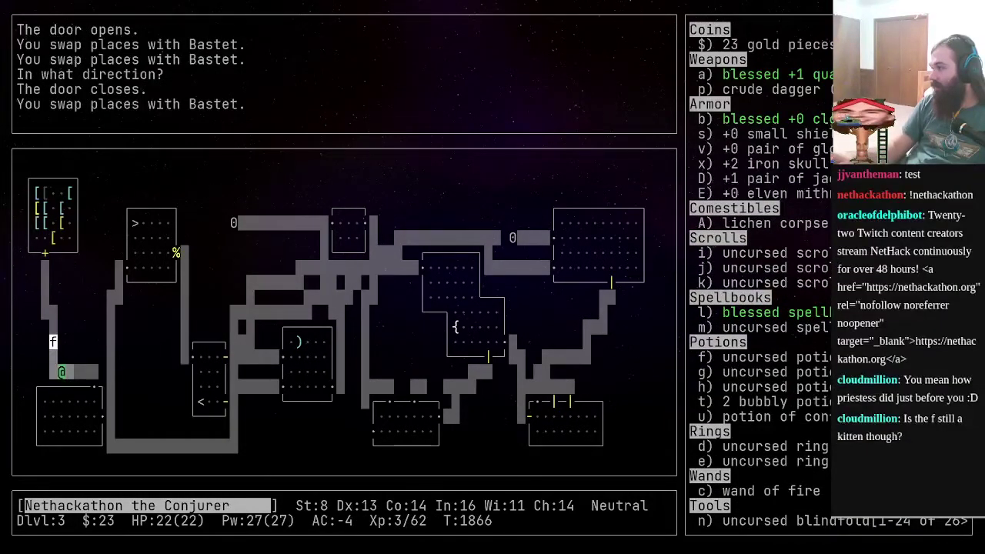
# - Look at the pet on the map to identify Bastet
pyautogui.press(';')
pyautogui.press('k')
pyautogui.press('k')
pyautogui.press('.')
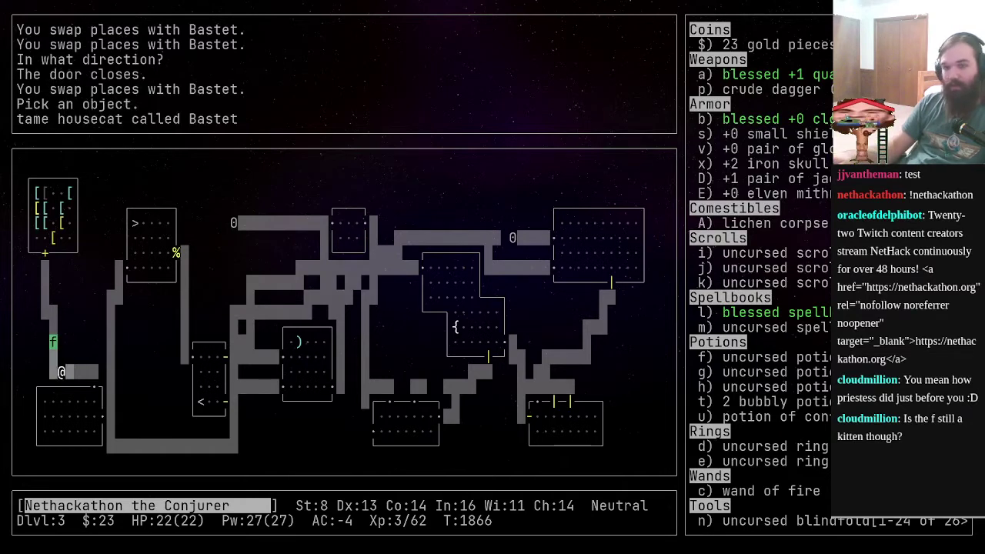
pyautogui.press('.')
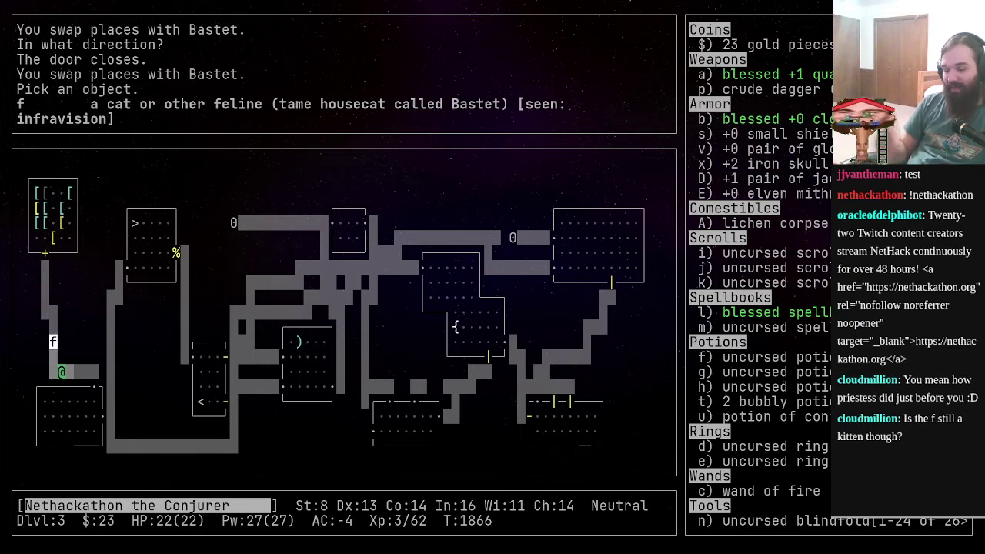
pyautogui.write('# name')
# - Rename the housecat 'Better Bastet', then attack the adjacent newt
pyautogui.press('Return')
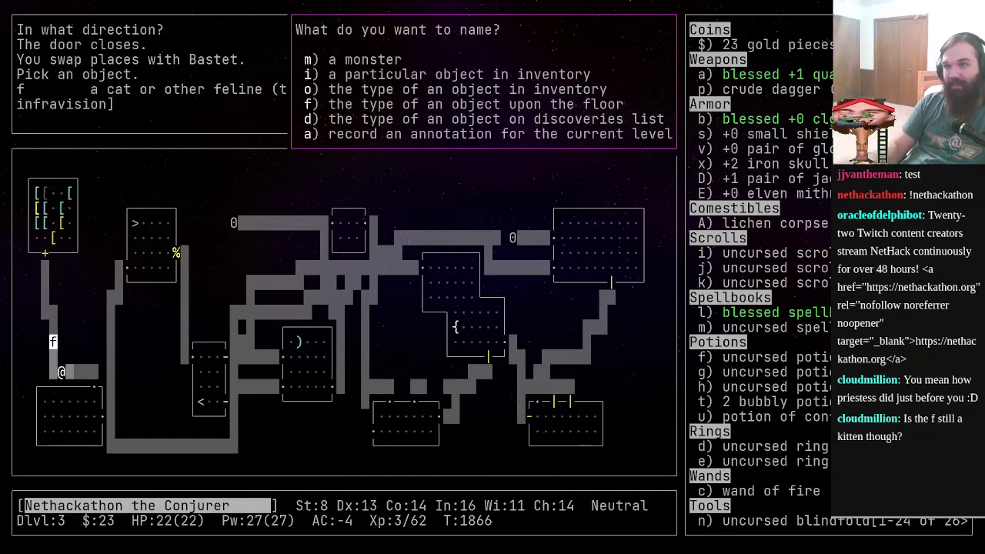
pyautogui.press('m')
pyautogui.press('.')
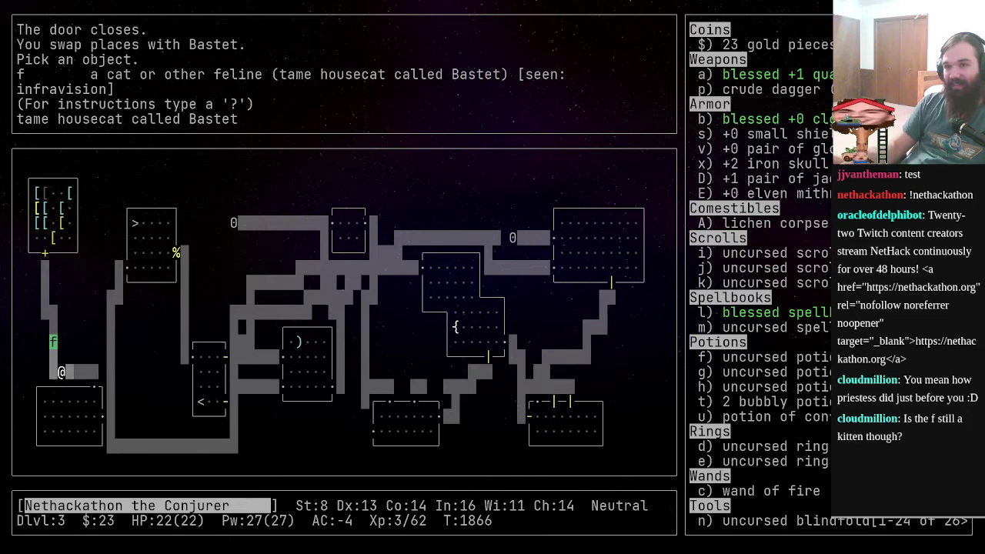
pyautogui.press('.')
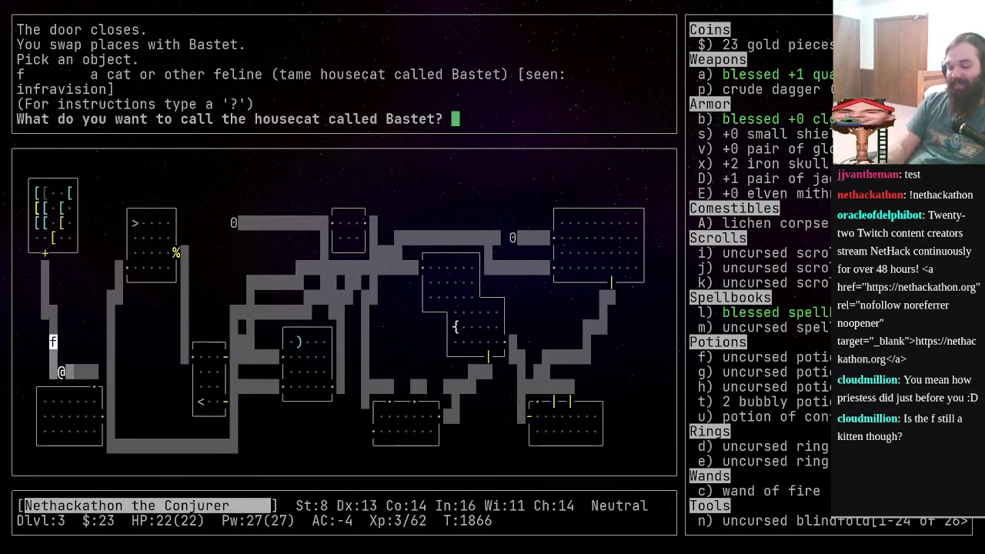
pyautogui.write('Med')
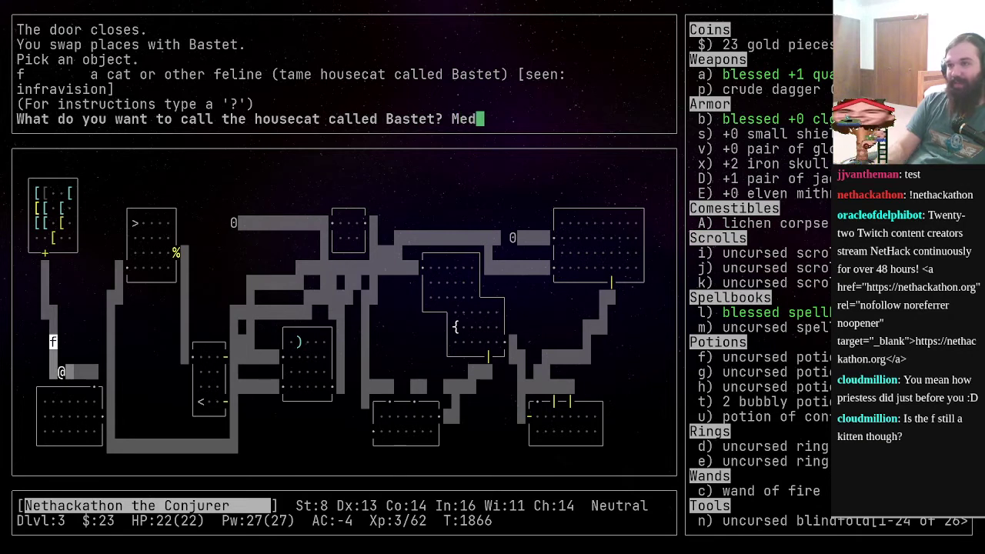
pyautogui.write(' Baste')
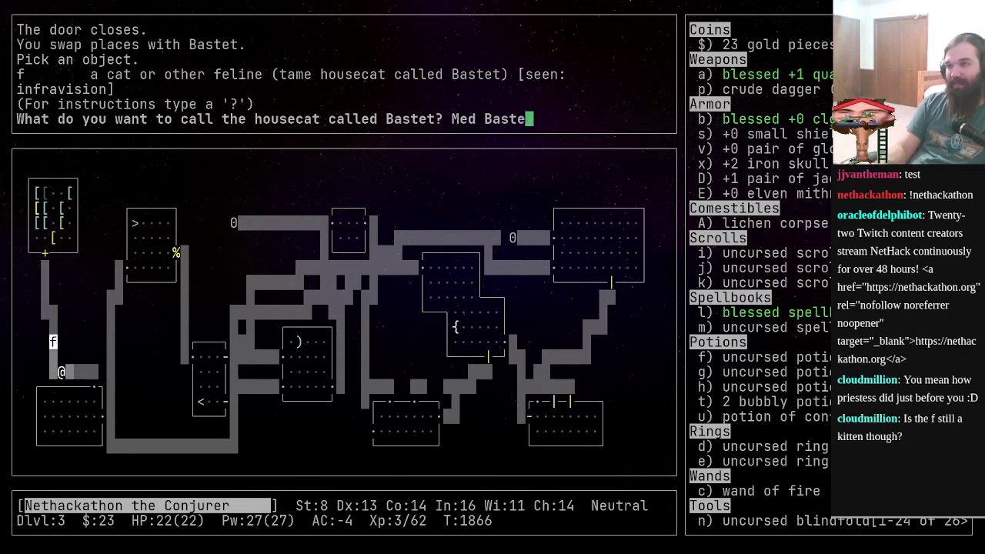
pyautogui.write('t')
pyautogui.press('BackSpace')
pyautogui.press('BackSpace')
pyautogui.press('BackSpace')
pyautogui.press('BackSpace')
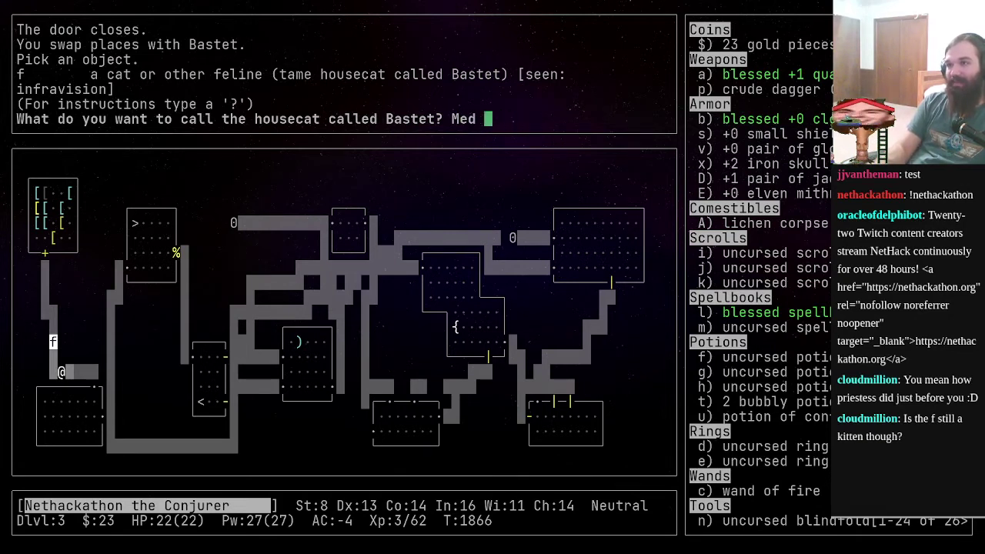
pyautogui.press('BackSpace')
pyautogui.press('BackSpace')
pyautogui.press('BackSpace')
pyautogui.write('Better ')
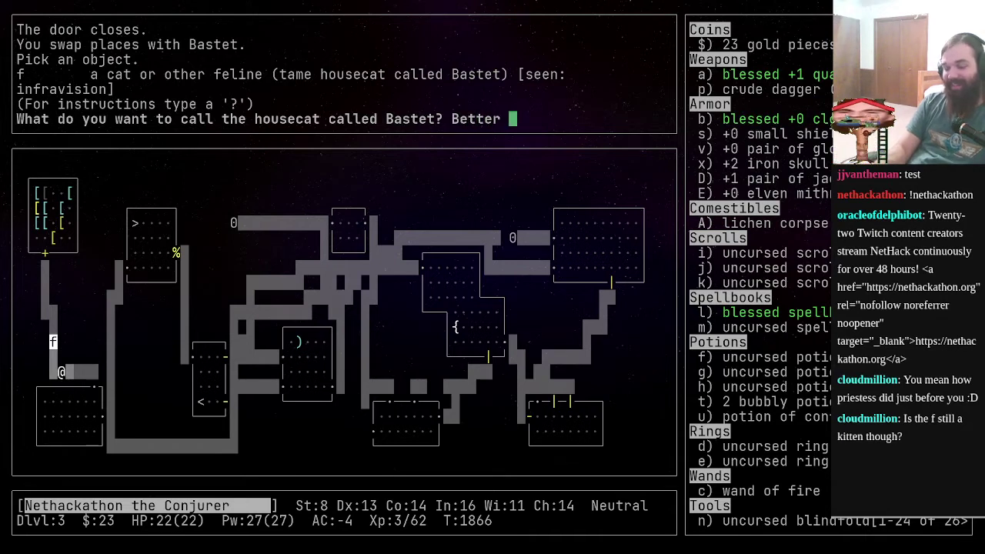
pyautogui.write('Bastet')
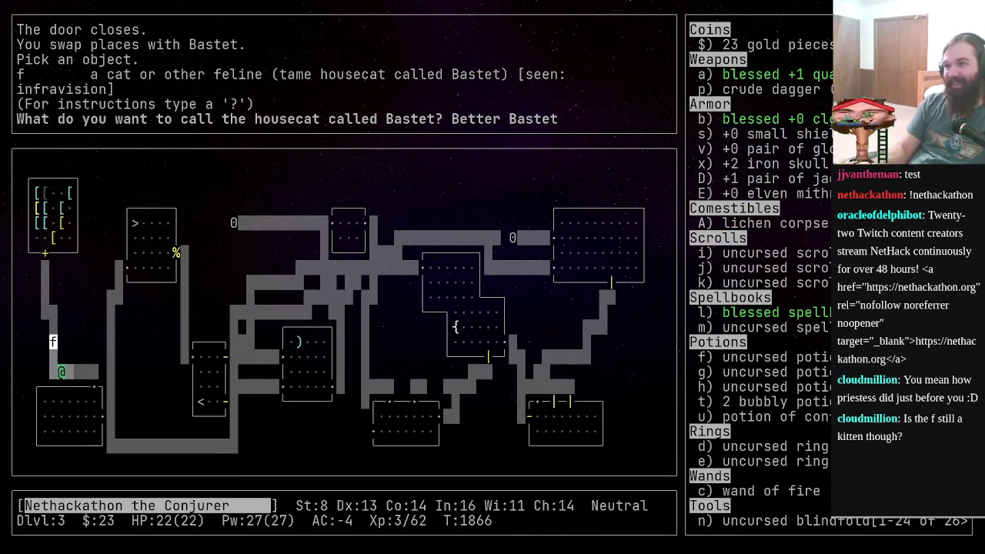
pyautogui.press('Return')
pyautogui.press('l')
pyautogui.press('l')
pyautogui.press('l')
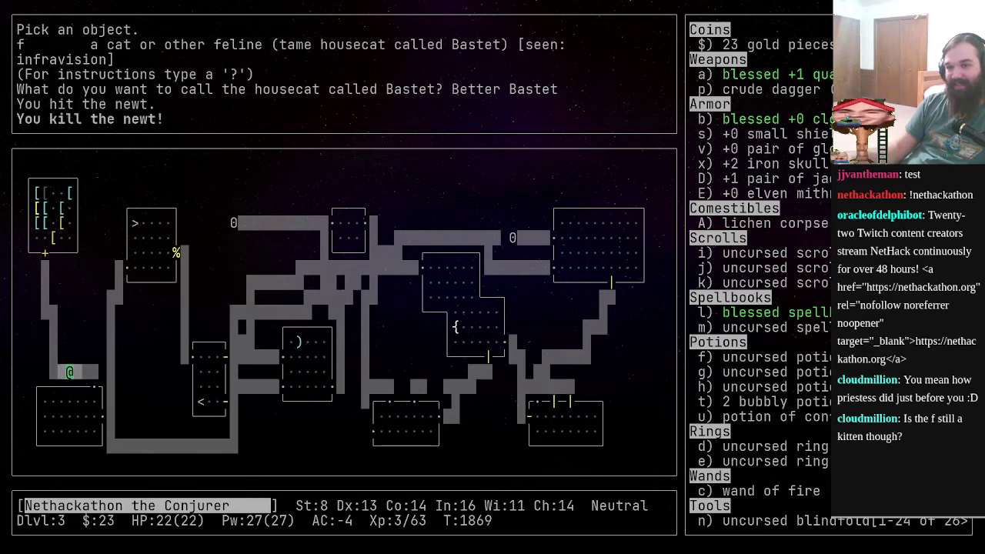
pyautogui.press('l')
pyautogui.press('l')
# - Finish the newt, travel to the down staircase, and wait for the cat
pyautogui.press('j')
pyautogui.press('j')
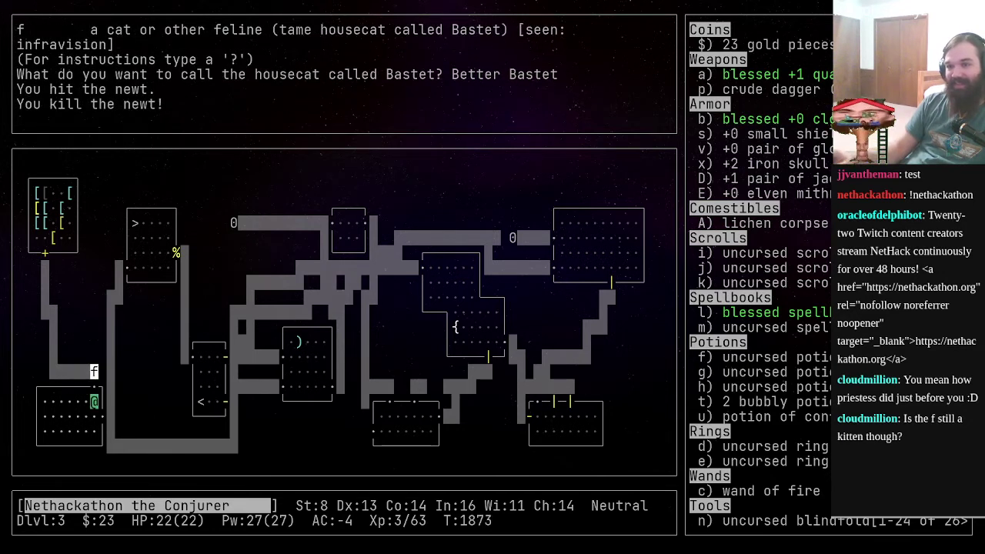
pyautogui.press('n')
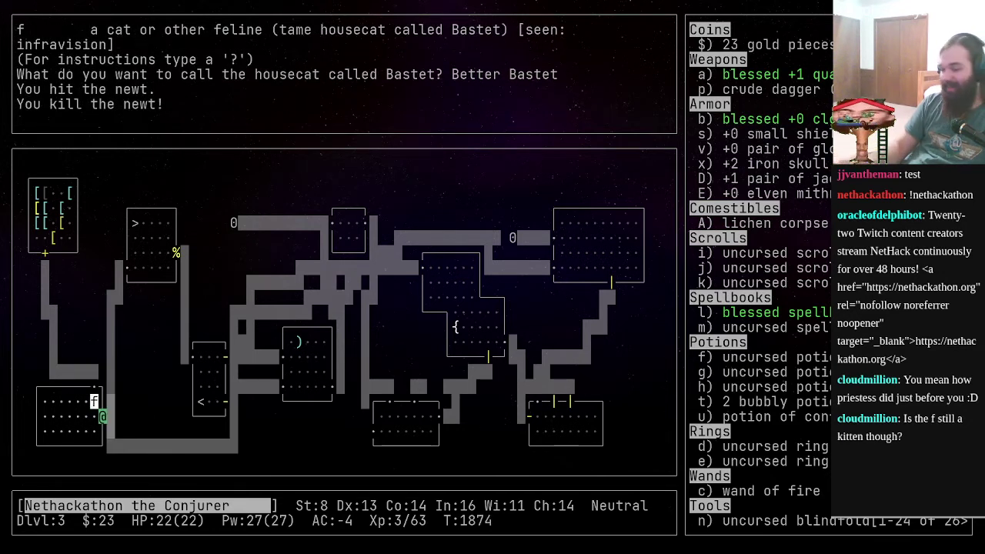
pyautogui.press('_')
pyautogui.press('>')
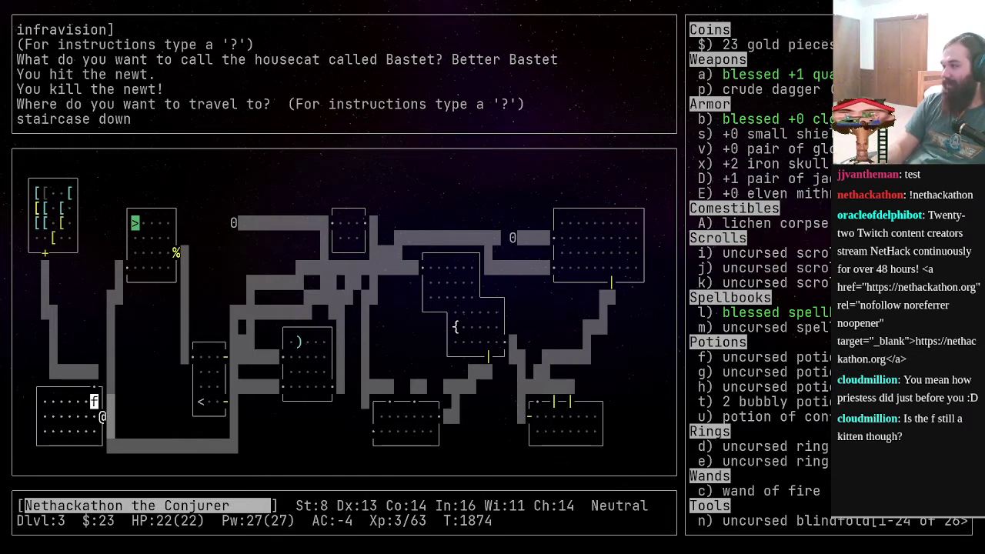
pyautogui.press('.')
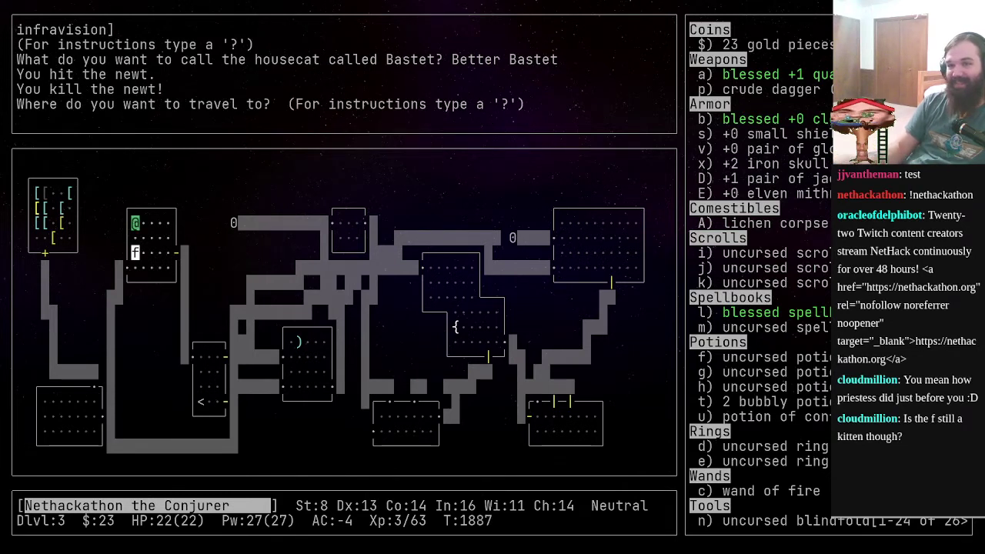
pyautogui.press('s')
pyautogui.press('s')
pyautogui.press('s')
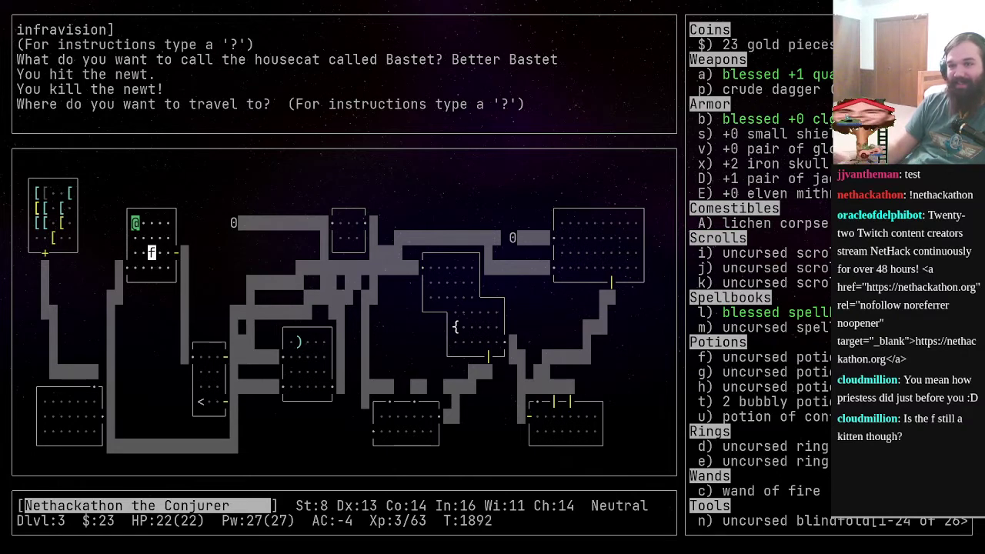
pyautogui.press('s')
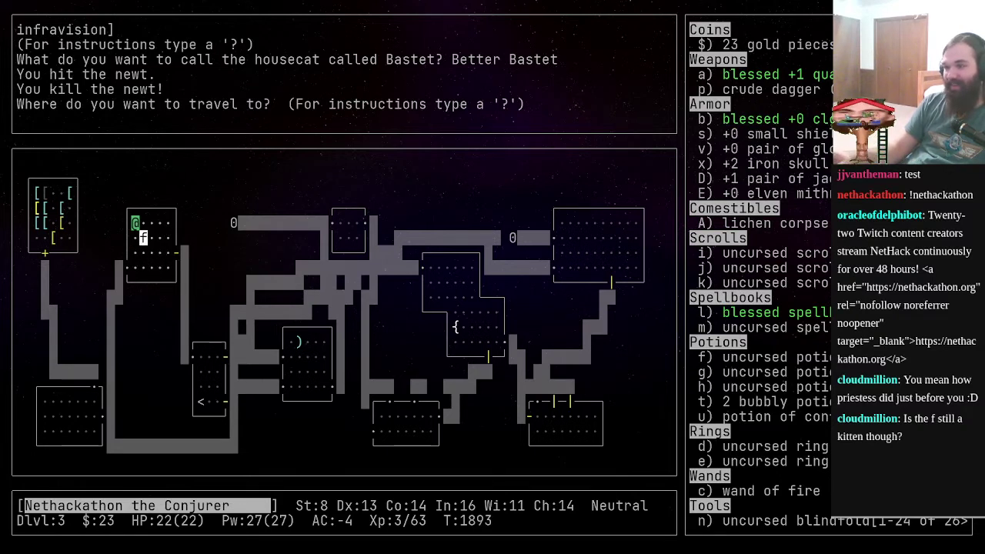
# - View the dungeon overview, then close it
pyautogui.press('#')
pyautogui.write('overview')
pyautogui.press('Return')
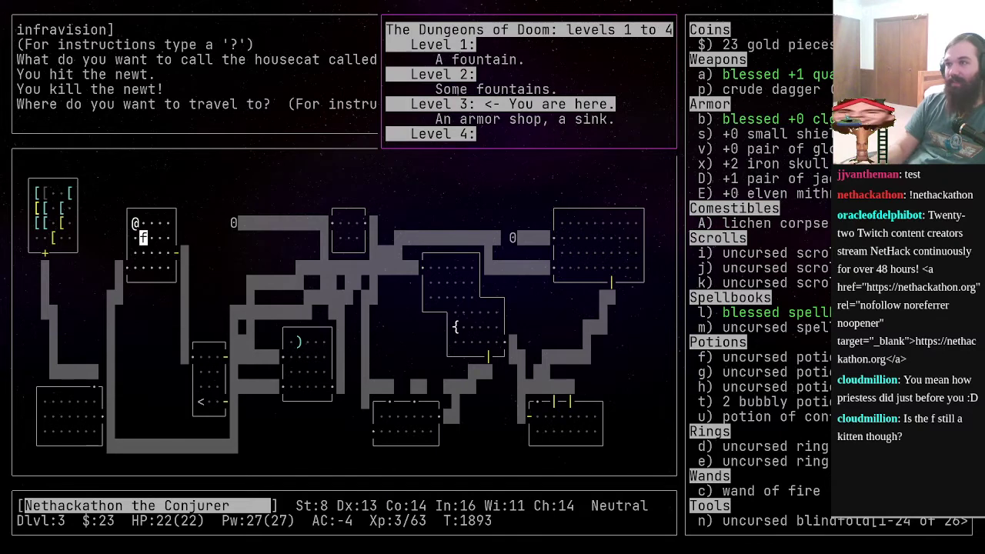
pyautogui.press('Escape')
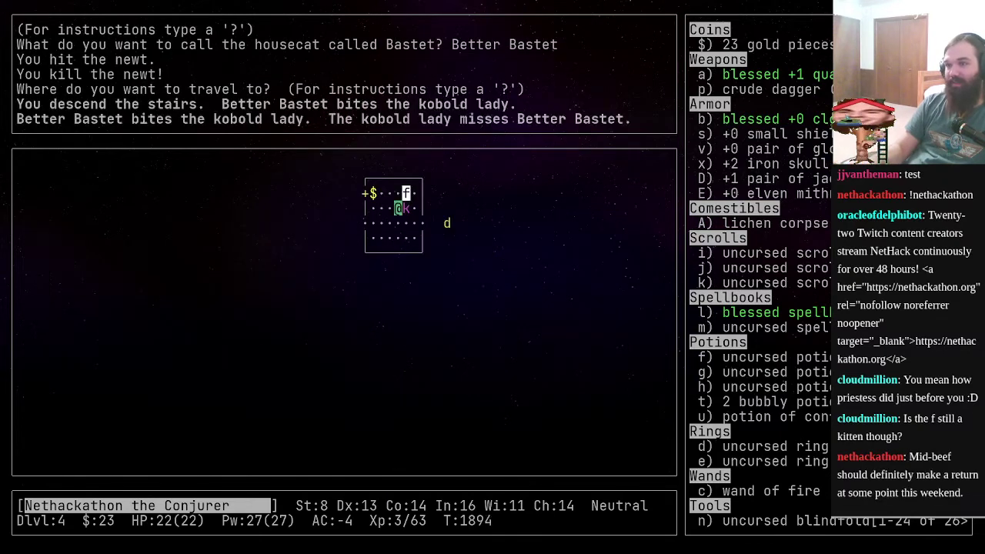
# - Kill the kobold lady and the jackal, then pick up the gold
pyautogui.press('l')
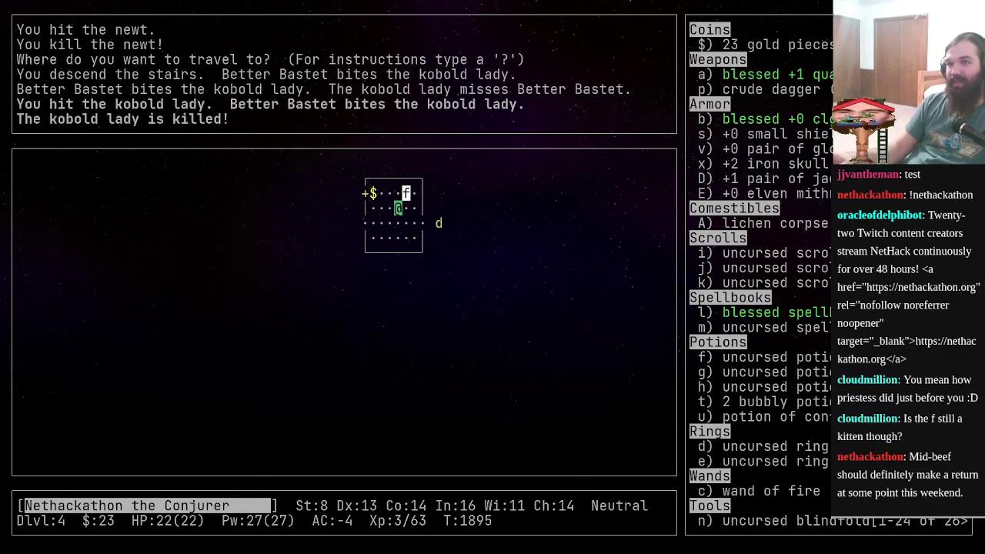
pyautogui.press('n')
pyautogui.press('l')
pyautogui.press('l')
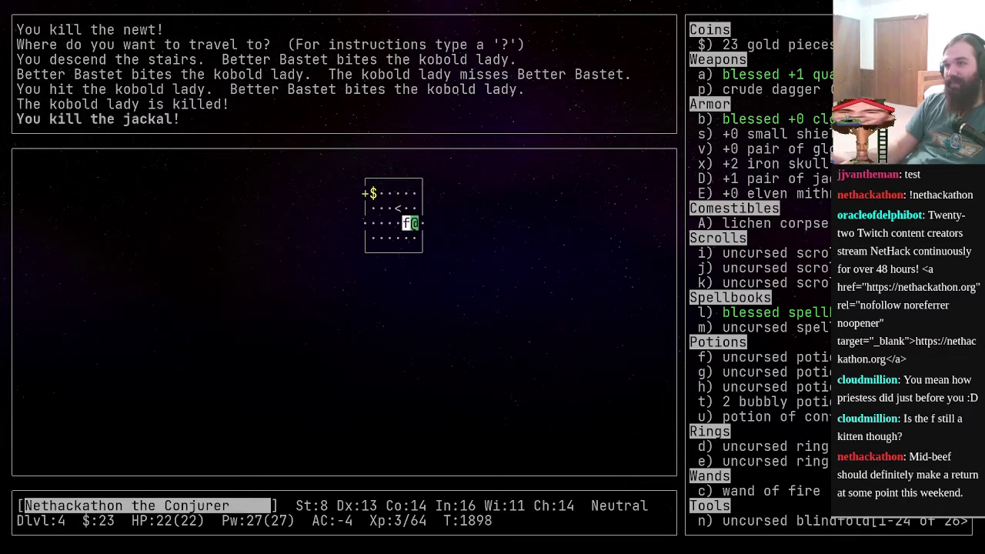
pyautogui.press('y')
pyautogui.press('y')
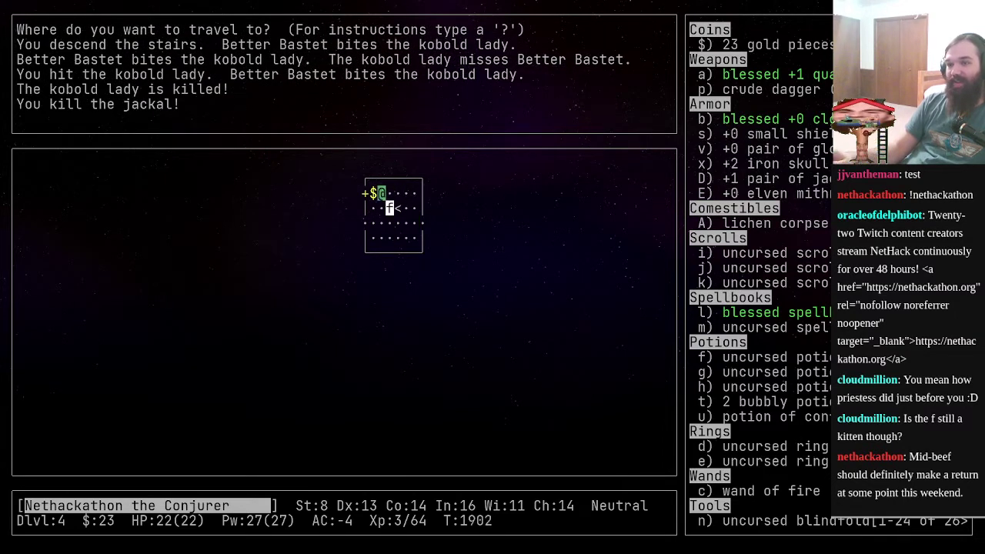
pyautogui.press('h')
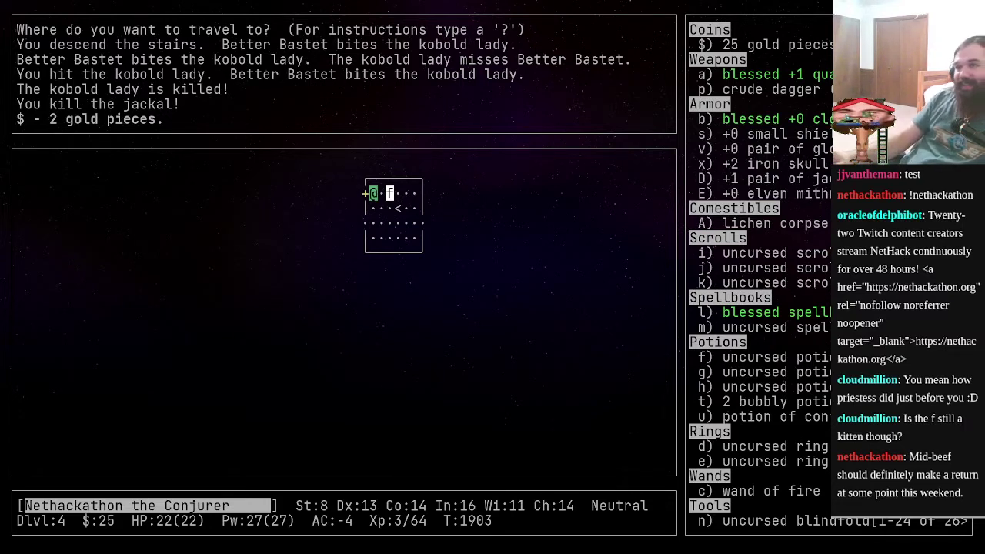
# - Force open the west door and push the boulder along the corridor
pyautogui.press('.')
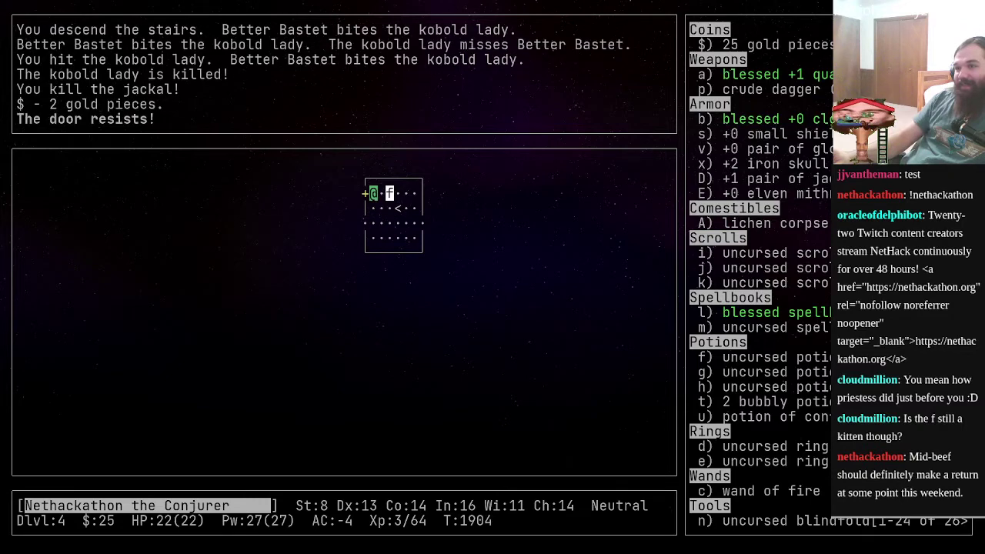
pyautogui.press('h')
pyautogui.press('h')
pyautogui.press('h')
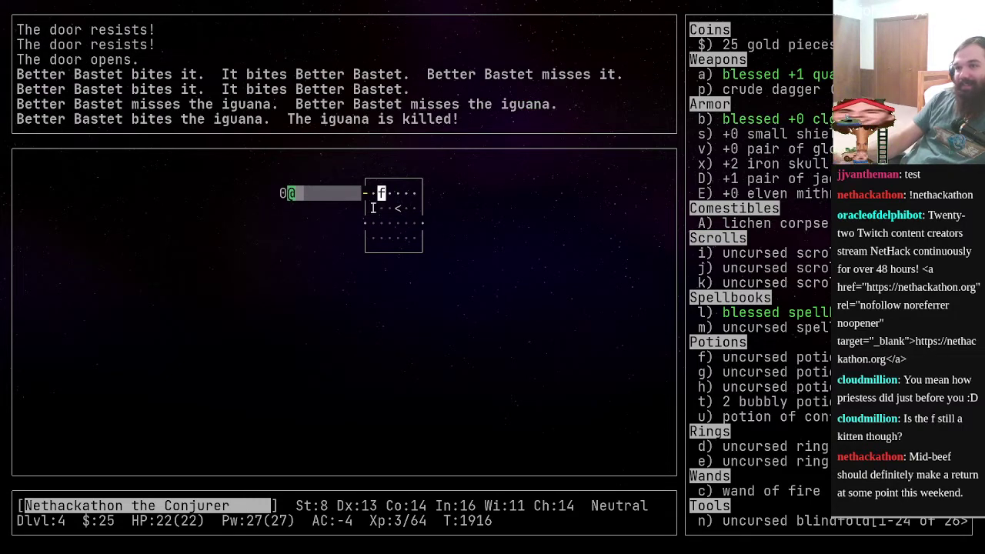
pyautogui.hotkey('shift', 'l')
pyautogui.press('l')
pyautogui.press('l')
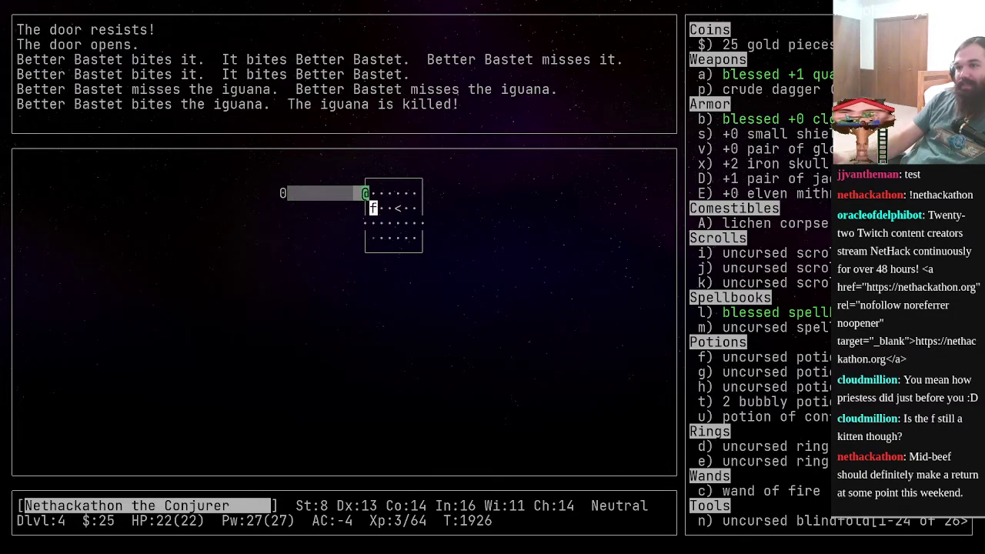
pyautogui.press('l')
pyautogui.press('h')
pyautogui.press('h')
pyautogui.press('h')
pyautogui.press('h')
pyautogui.press('h')
pyautogui.press('h')
pyautogui.press('h')
pyautogui.press('h')
pyautogui.press('h')
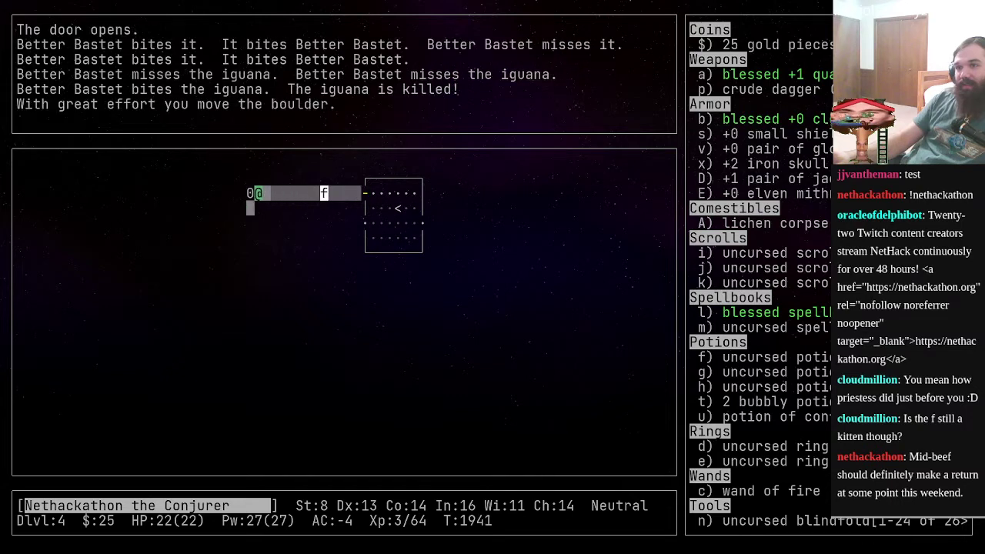
# - Enter the south room, grab its gold, and briefly descend then return
pyautogui.press('j')
pyautogui.press('j')
pyautogui.press('j')
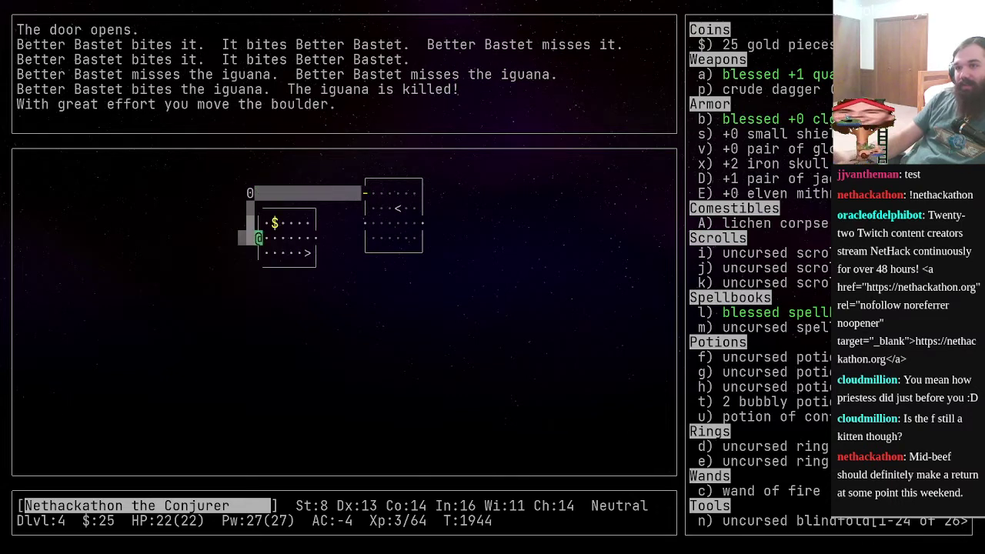
pyautogui.press('l')
pyautogui.press('l')
pyautogui.press('j')
pyautogui.press('n')
pyautogui.press('n')
pyautogui.press('n')
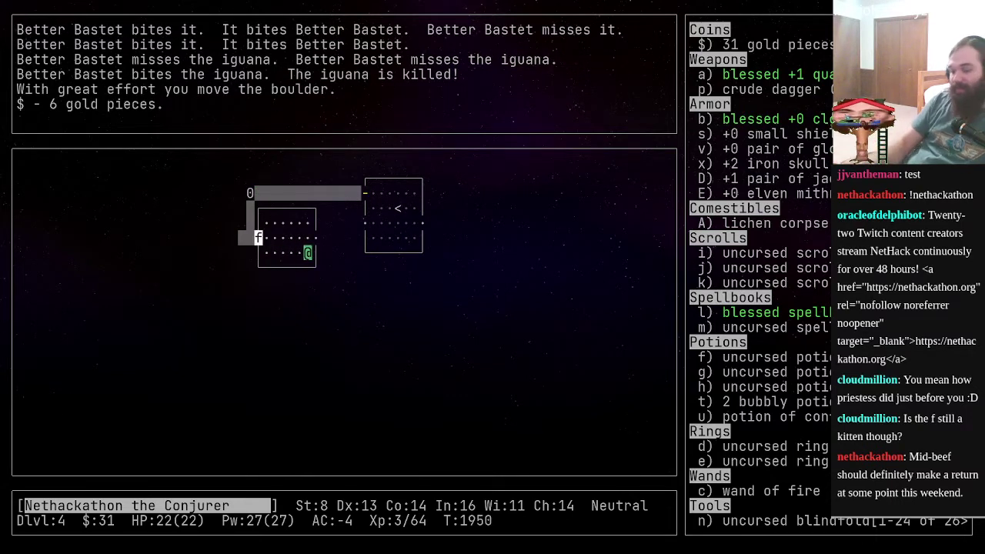
pyautogui.press('>')
pyautogui.press('less')
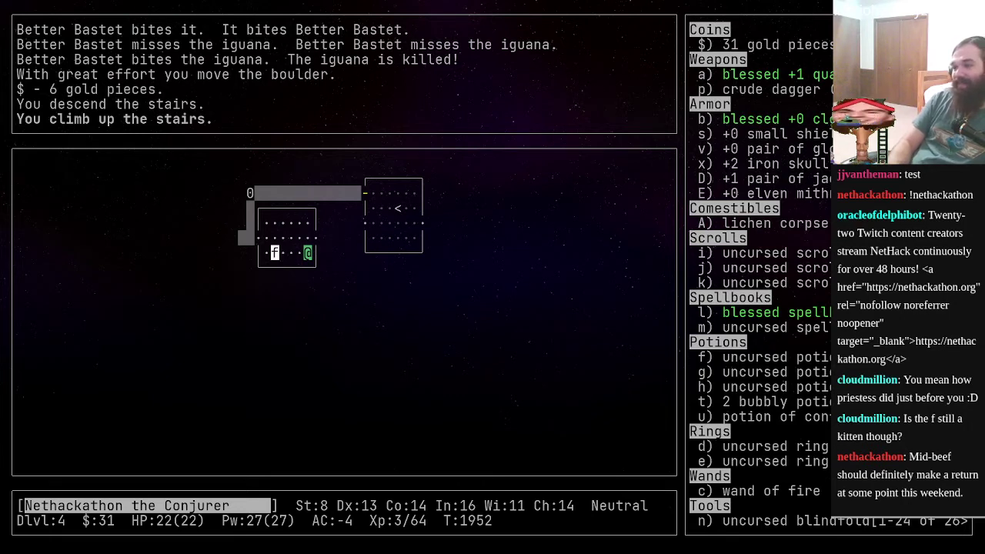
# - Head east to the middle room by the cat, then south down the corridor
pyautogui.press('l')
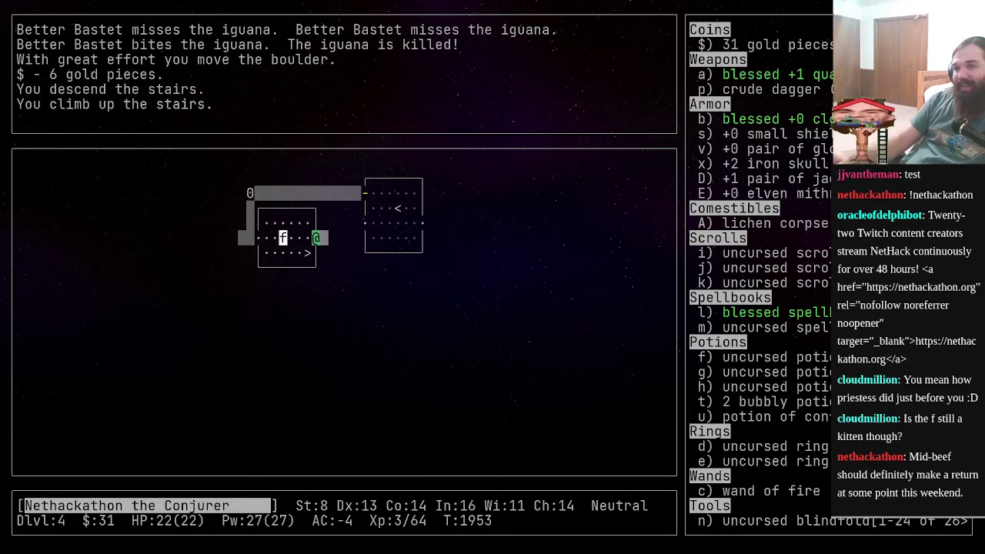
pyautogui.press('k')
pyautogui.press('l')
pyautogui.press('l')
pyautogui.press('l')
pyautogui.press('l')
pyautogui.press('l')
pyautogui.press('l')
pyautogui.press('l')
pyautogui.press('l')
pyautogui.press('l')
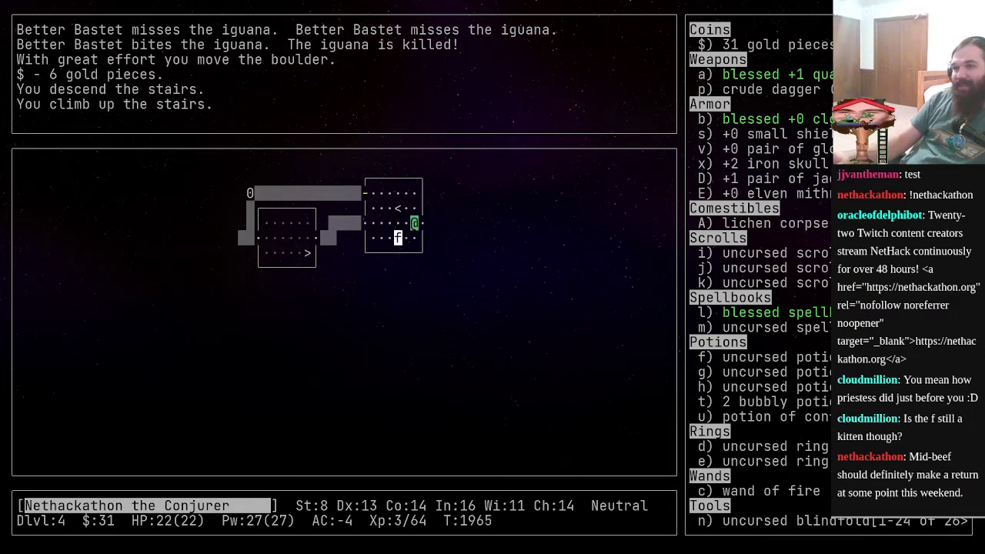
pyautogui.press('l')
pyautogui.press('l')
pyautogui.press('l')
pyautogui.press('l')
pyautogui.press('j')
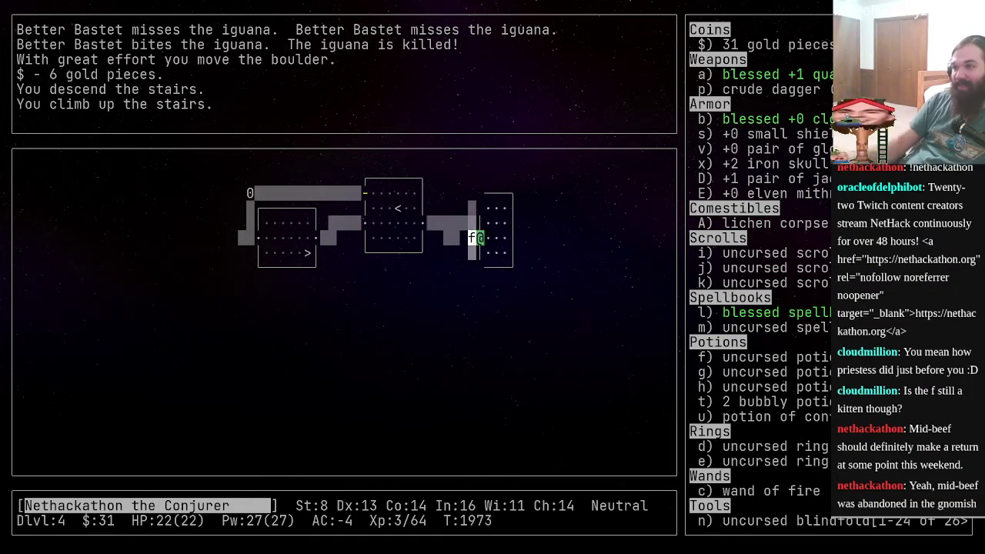
pyautogui.press('j')
pyautogui.press('j')
pyautogui.press('j')
pyautogui.press('j')
pyautogui.press('j')
pyautogui.press('j')
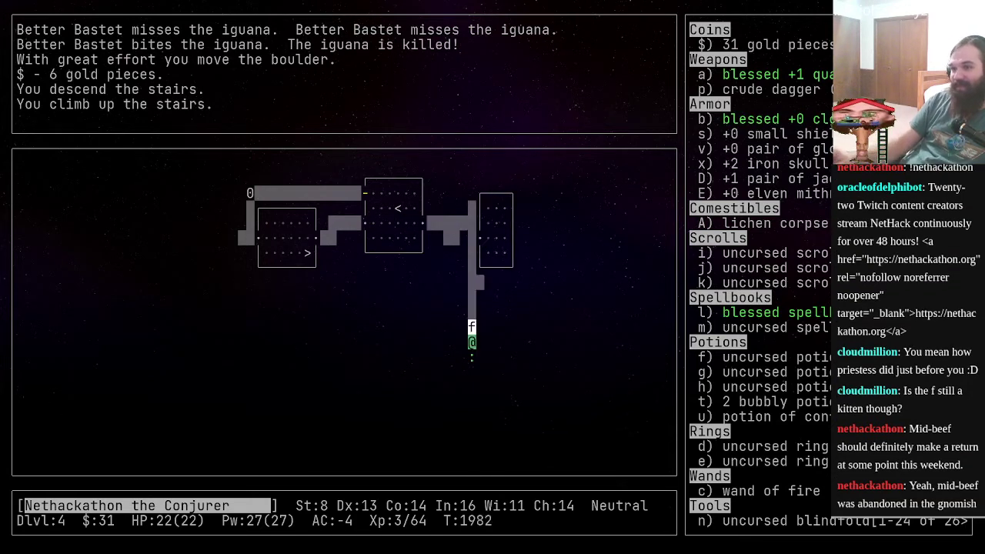
# - Kill the gecko and pick up the scroll in the east room
pyautogui.press('j')
pyautogui.press('j')
pyautogui.press('j')
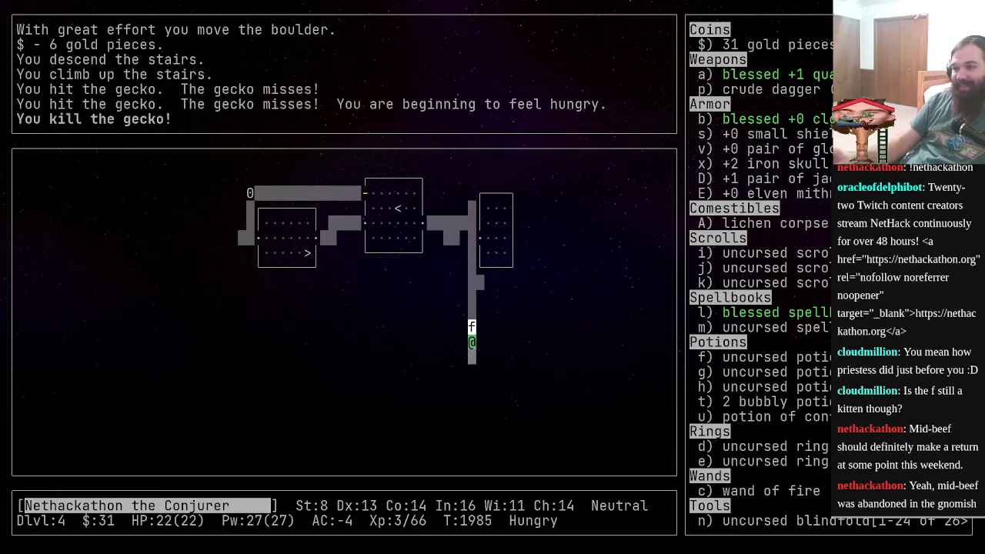
pyautogui.press('j')
pyautogui.press('j')
pyautogui.press('j')
pyautogui.press('k')
pyautogui.press('k')
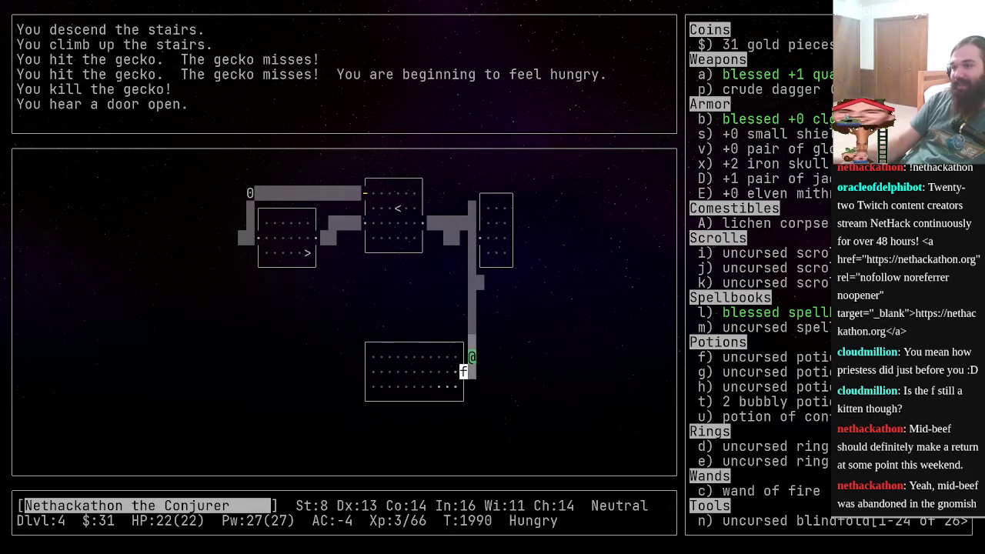
pyautogui.press('k')
pyautogui.press('k')
pyautogui.press('k')
pyautogui.press('k')
pyautogui.press('k')
pyautogui.press('l')
pyautogui.press('l')
pyautogui.press('l')
pyautogui.press('l')
pyautogui.press('l')
pyautogui.press('l')
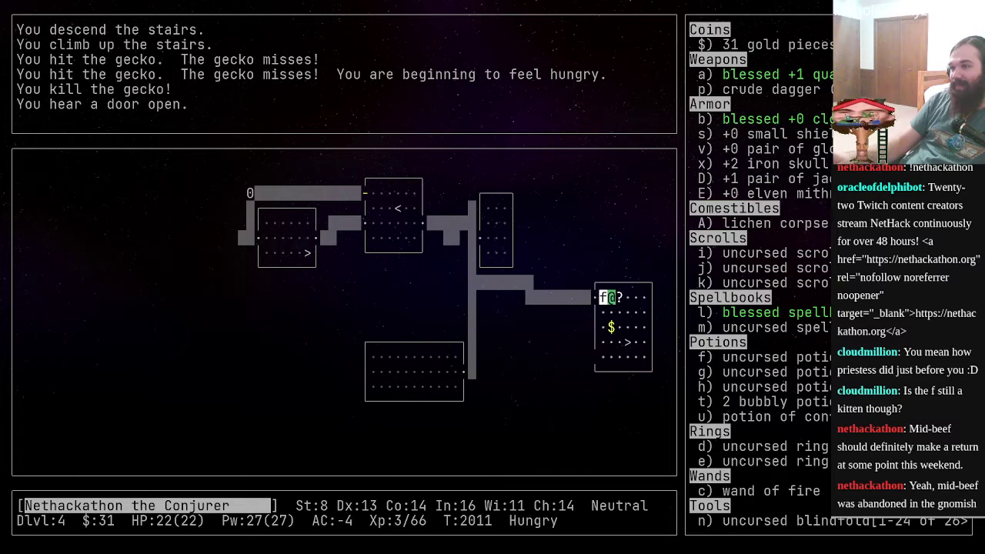
pyautogui.press('l')
pyautogui.press('j')
pyautogui.press('j')
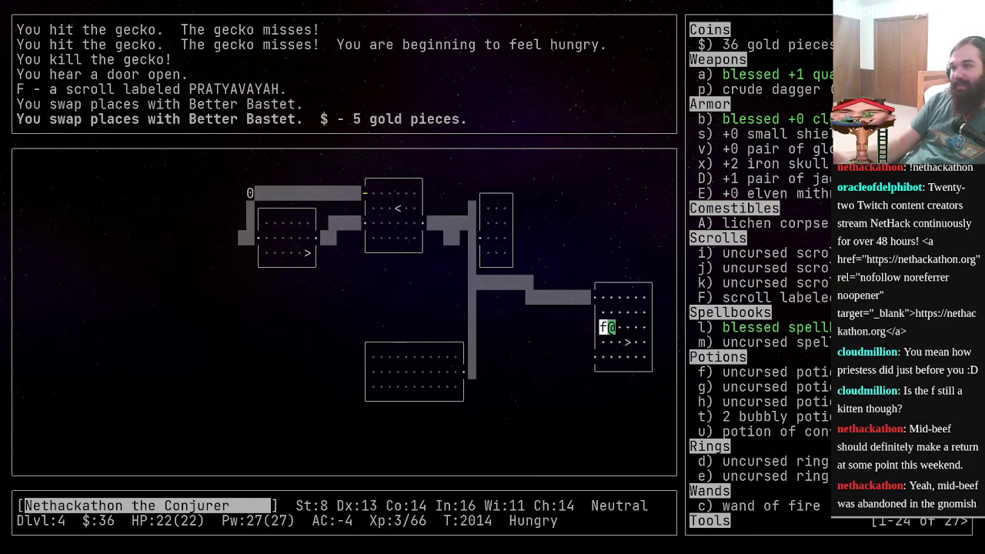
# - Briefly visit level 5 and return, then eat the lichen corpse
pyautogui.press('n')
pyautogui.press('>')
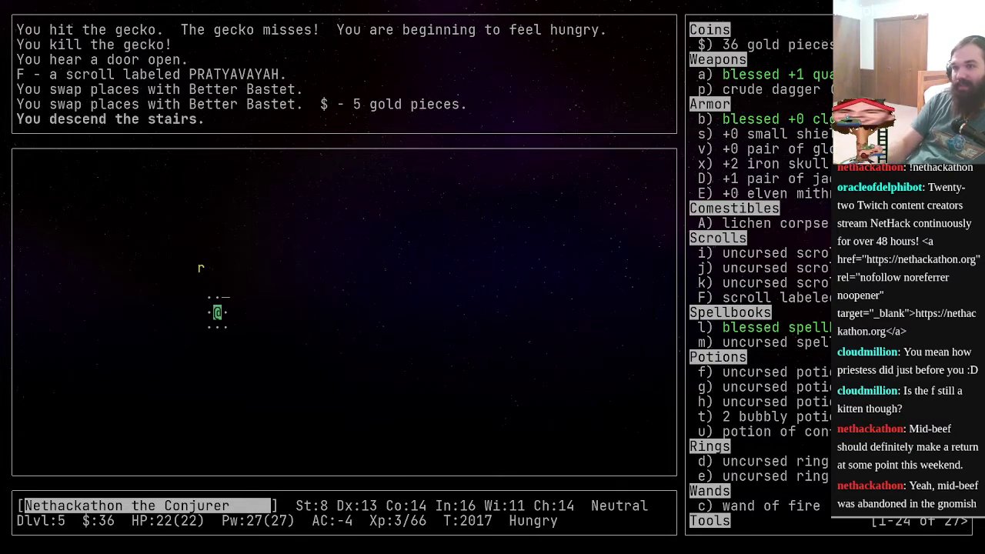
pyautogui.press('less')
pyautogui.press('s')
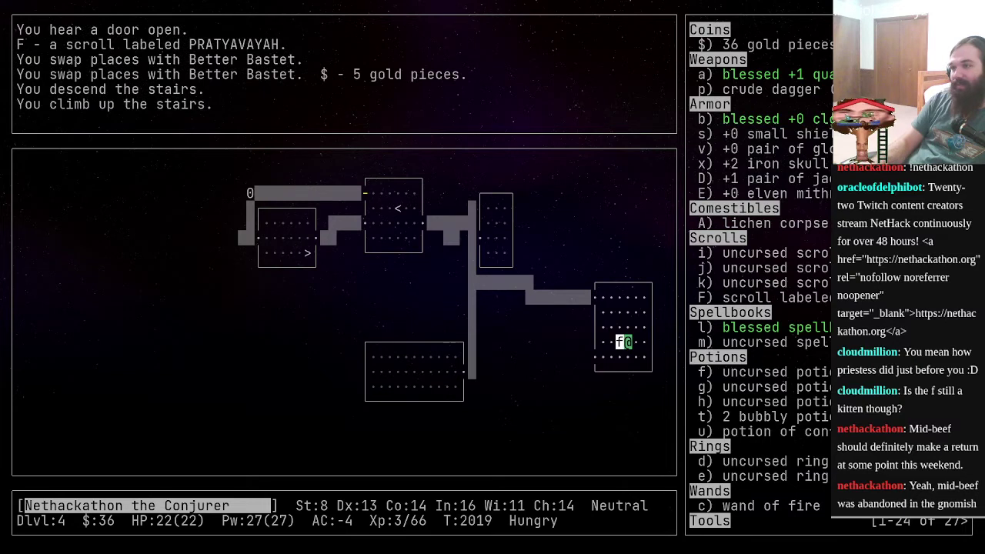
pyautogui.press('e')
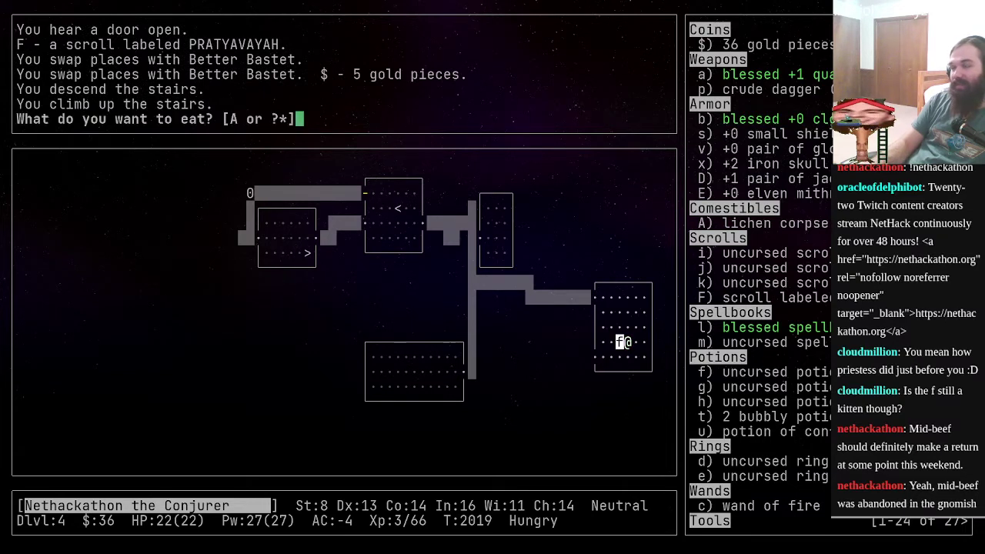
pyautogui.press('A')
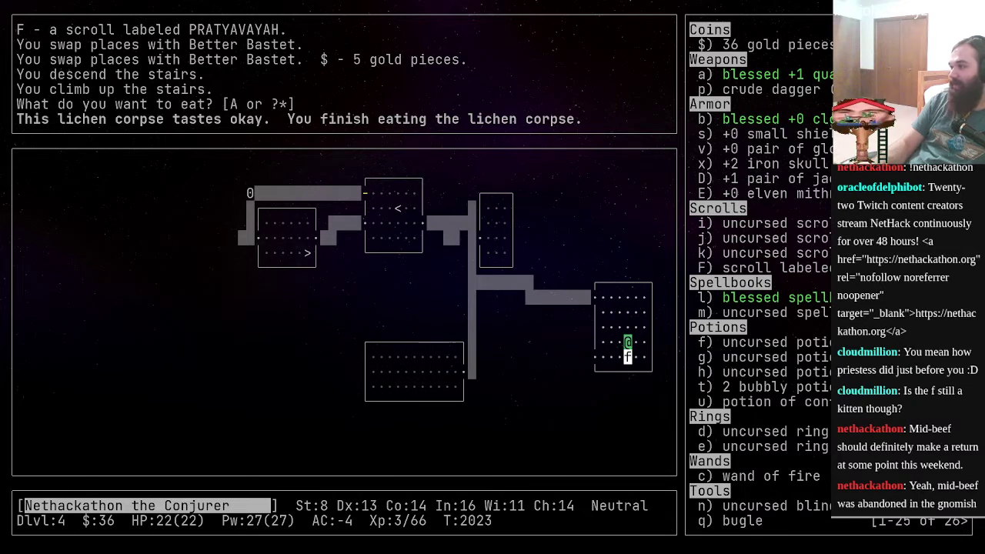
# - Descend to Dlvl 5 and kill the rabid rat with repeated up-left attacks
pyautogui.press('>')
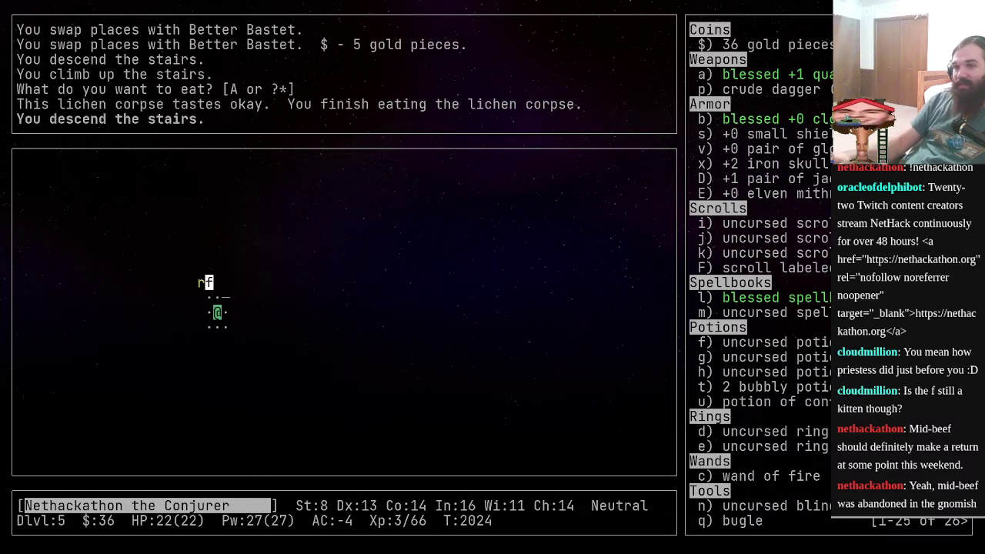
pyautogui.press('j')
pyautogui.press('y')
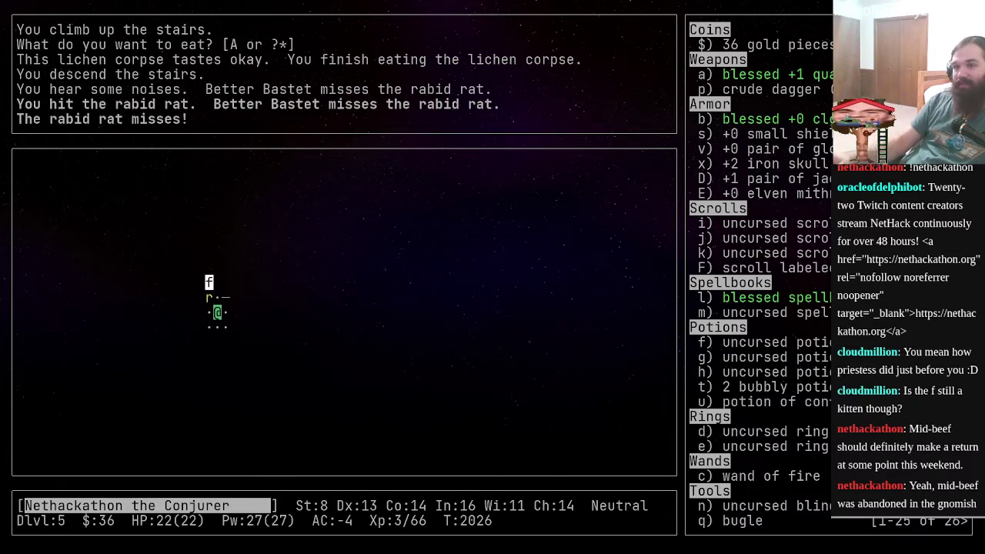
pyautogui.press('y')
pyautogui.press('y')
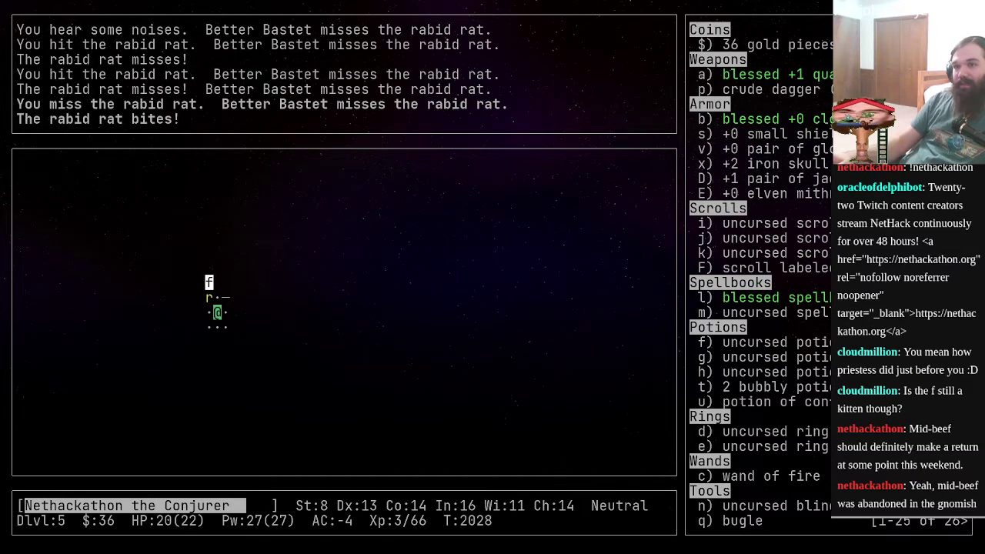
pyautogui.press('y')
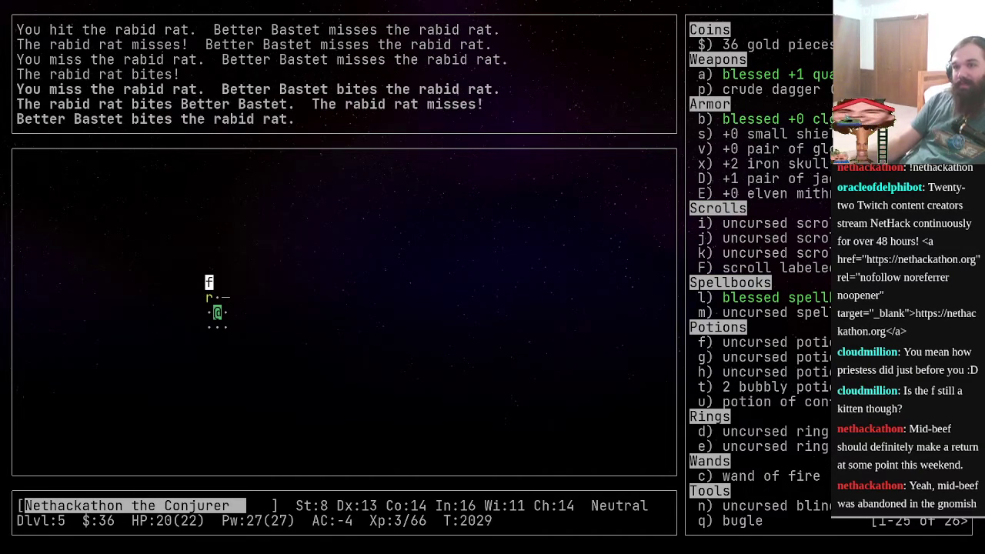
pyautogui.press('y')
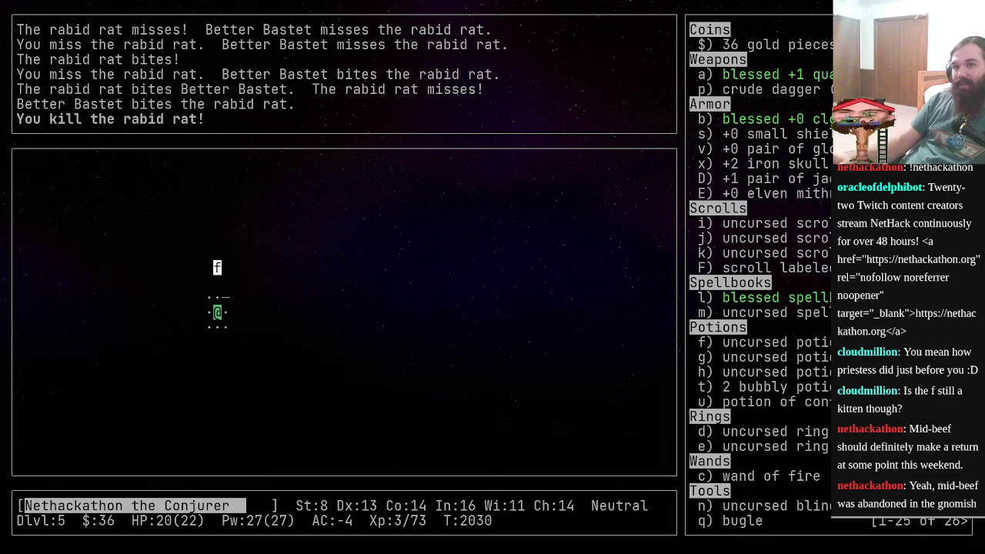
pyautogui.press('a')
# - Show the list of applicable items, then close it
pyautogui.press('?')
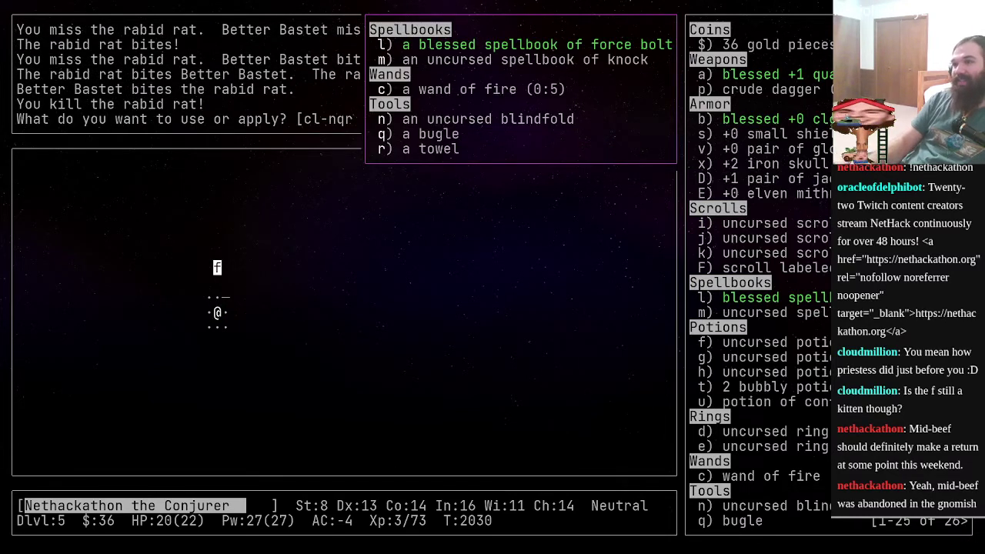
pyautogui.press('Escape')
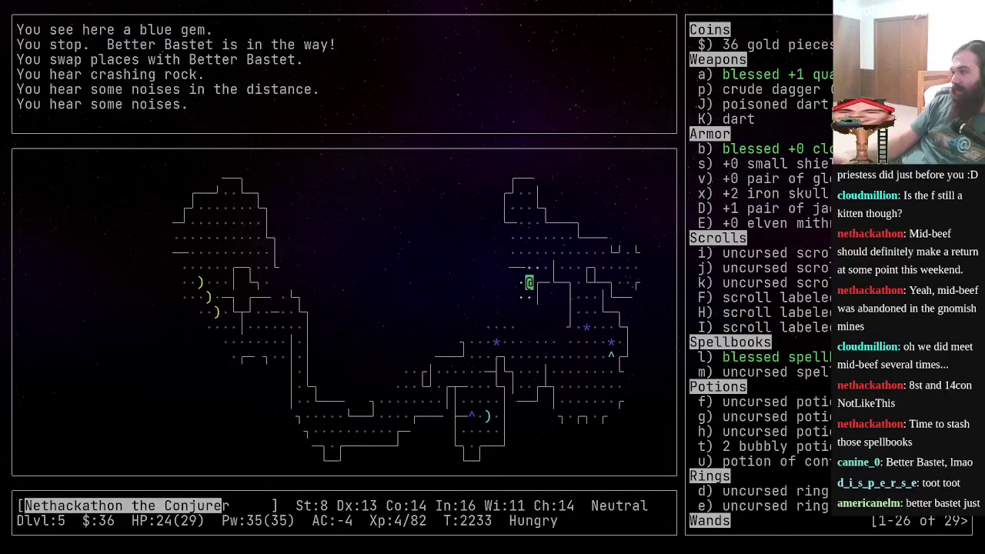
# - Move up-right beside the pet cat and farlook it with ;
pyautogui.press('u')
pyautogui.press('u')
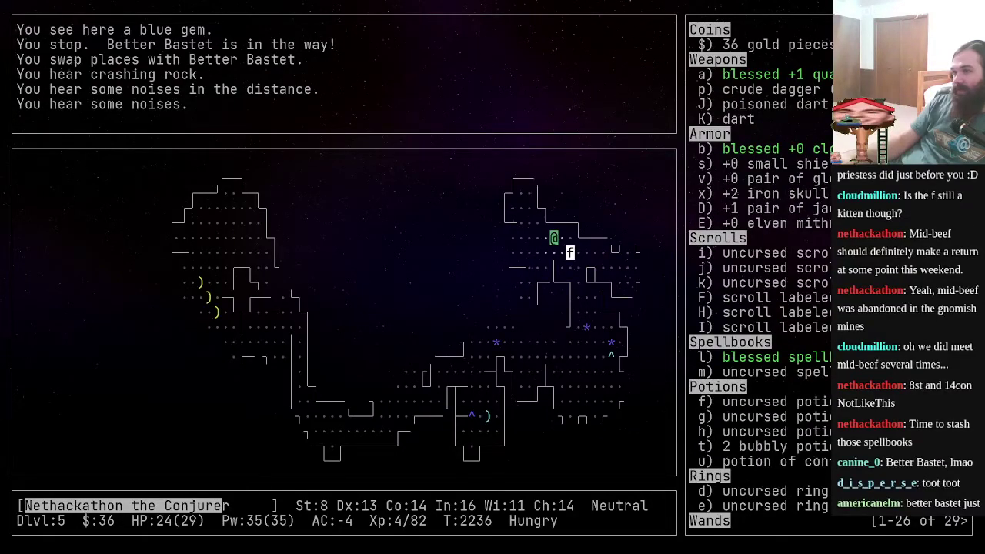
pyautogui.press('l')
pyautogui.press('l')
pyautogui.press('#')
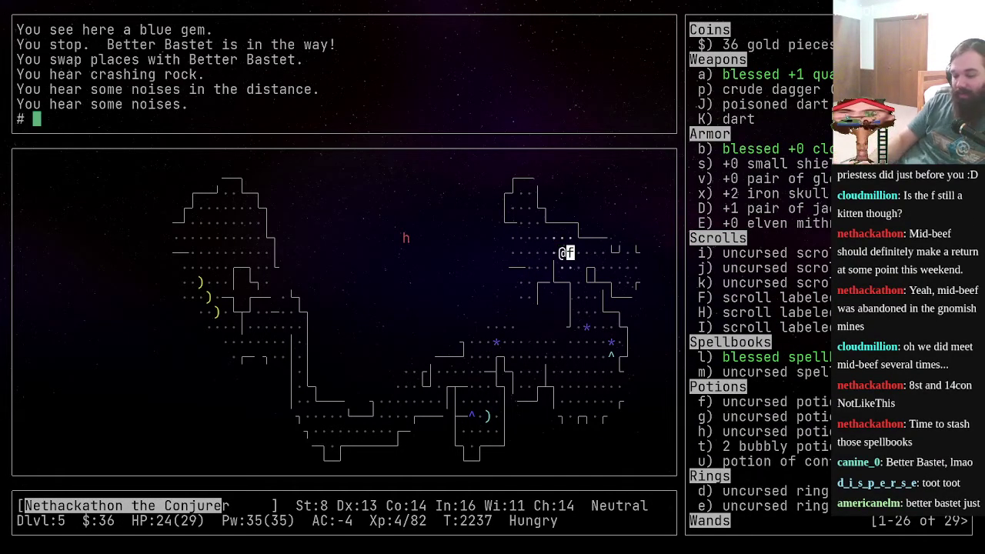
pyautogui.press('Escape')
pyautogui.press(';')
pyautogui.press('l')
pyautogui.press('.')
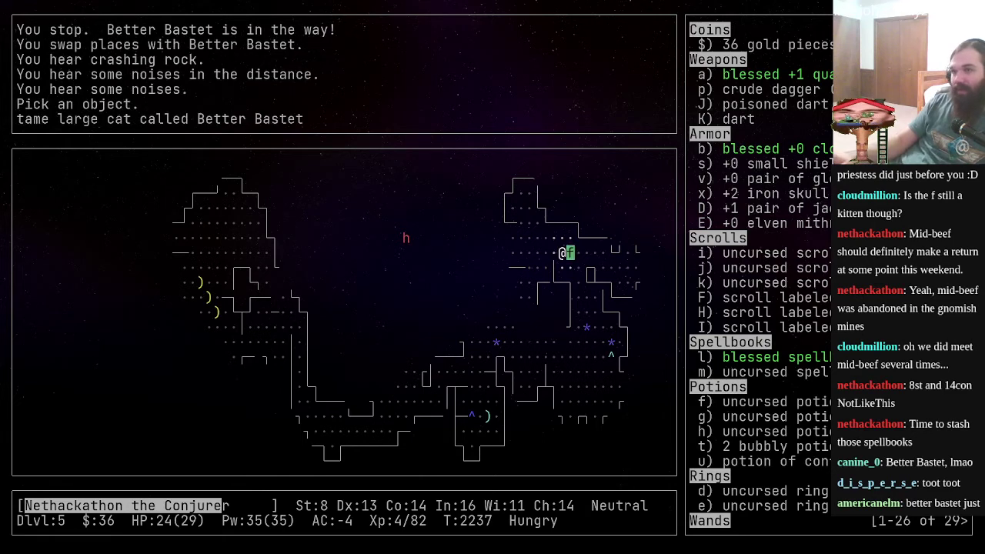
pyautogui.press('.')
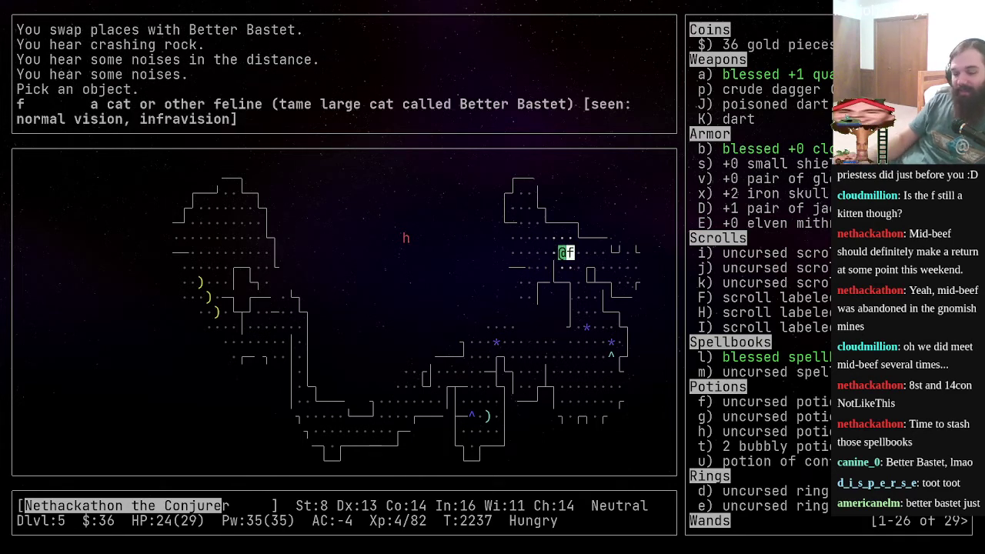
# - Start #name for an individual monster and select the cat to rename
pyautogui.press('#')
pyautogui.write('na')
pyautogui.press('Return')
pyautogui.press('m')
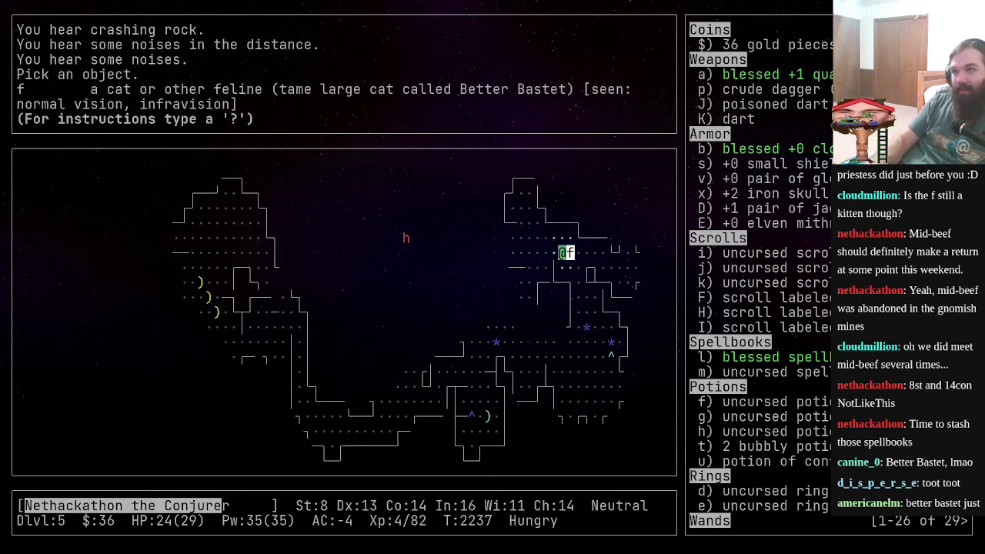
pyautogui.press('l')
pyautogui.press('.')
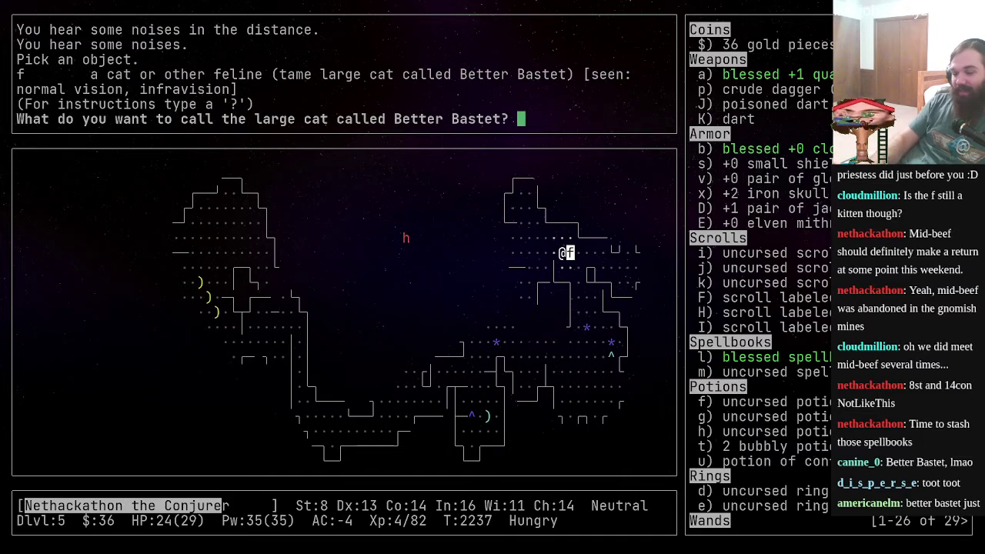
pyautogui.write('Best')
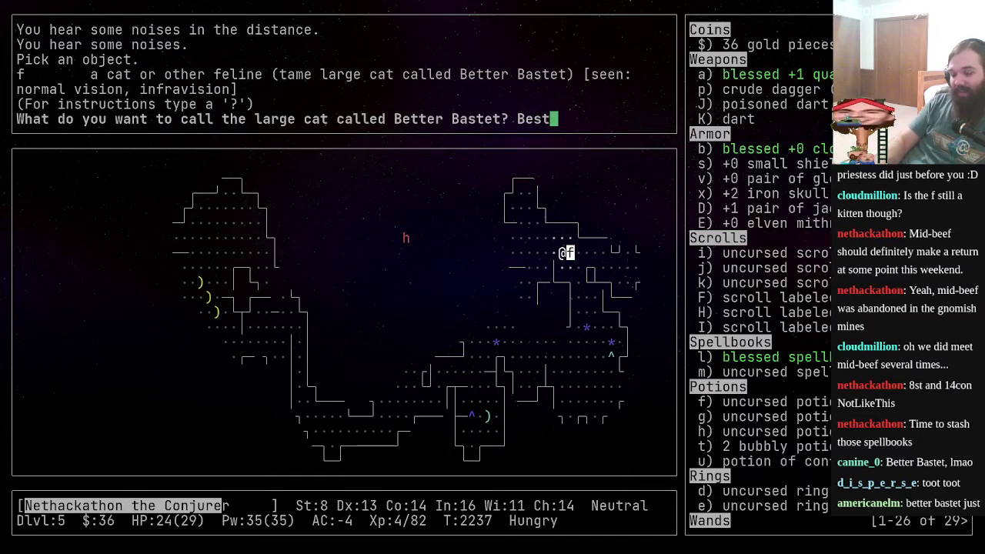
pyautogui.write(' Bastet')
# - Confirm the name Best Bastet, walk west and struggle free of the bear trap
pyautogui.press('Return')
pyautogui.press('h')
pyautogui.press('h')
pyautogui.press('h')
pyautogui.press('h')
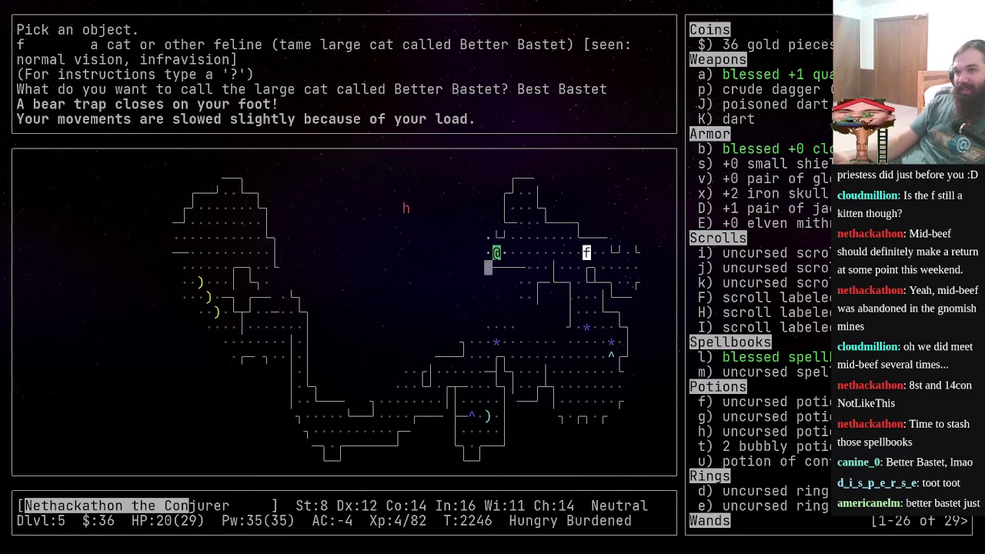
pyautogui.press('h')
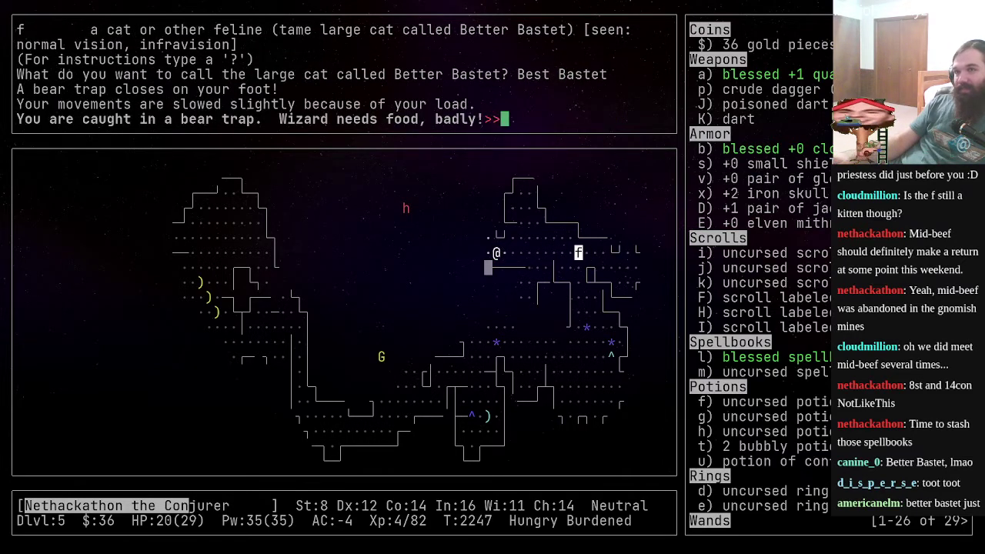
pyautogui.press('Return')
pyautogui.press('h')
pyautogui.press('h')
pyautogui.press('h')
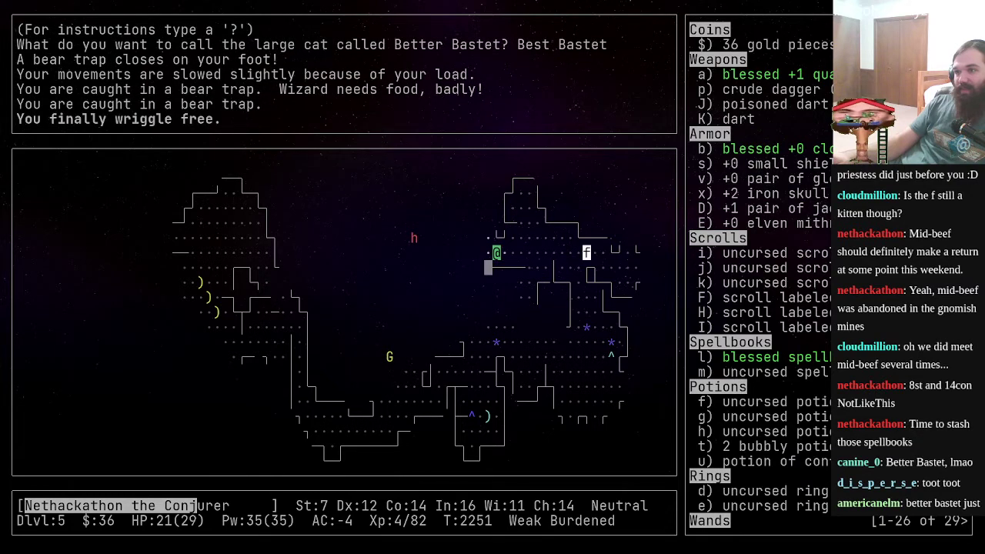
# - Kill the lichen to the northwest and eat its corpse
pyautogui.press('e')
pyautogui.press('y')
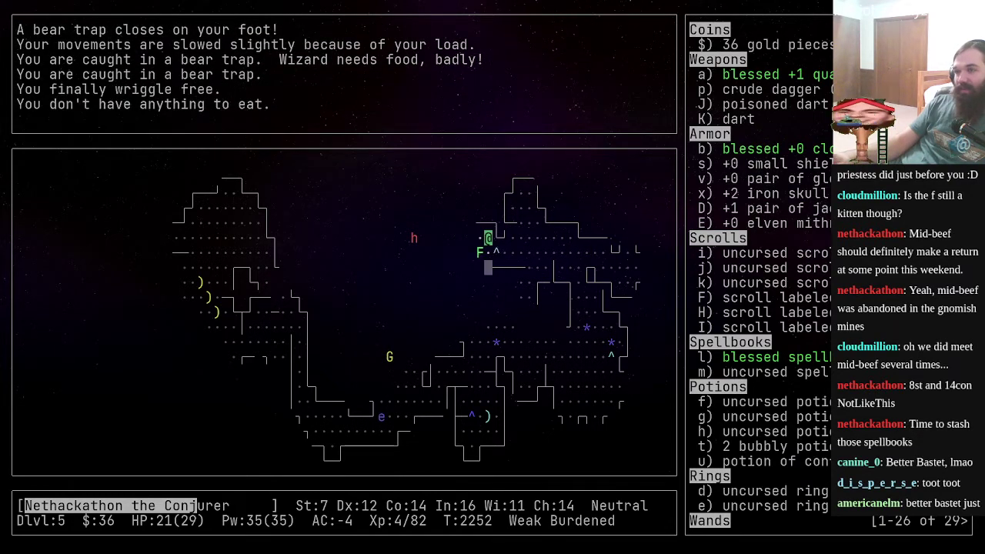
pyautogui.press('b')
pyautogui.press('b')
pyautogui.press('b')
pyautogui.press('e')
pyautogui.press('y')
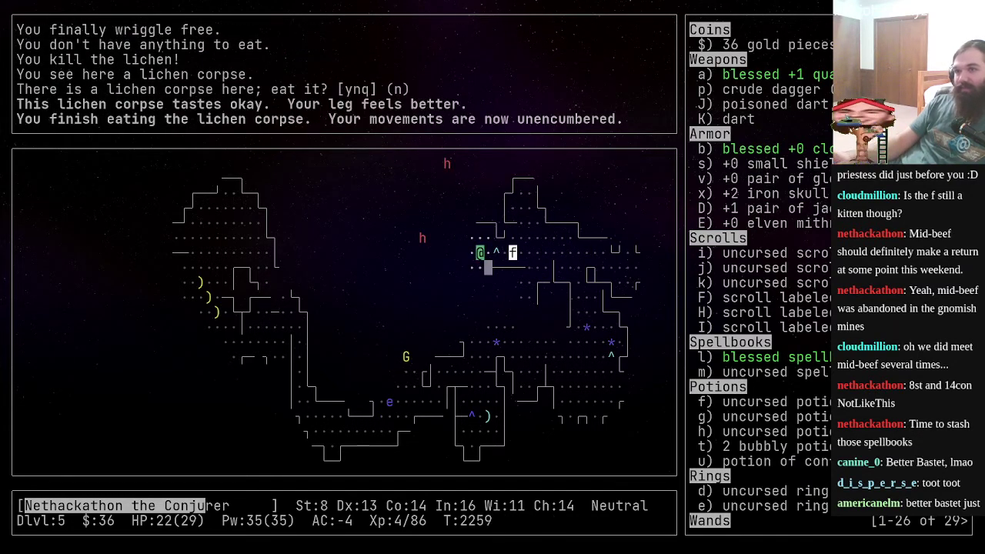
# - Reach the stairs, wait on Dlvl 5 for the cat, then descend together
pyautogui.press('y')
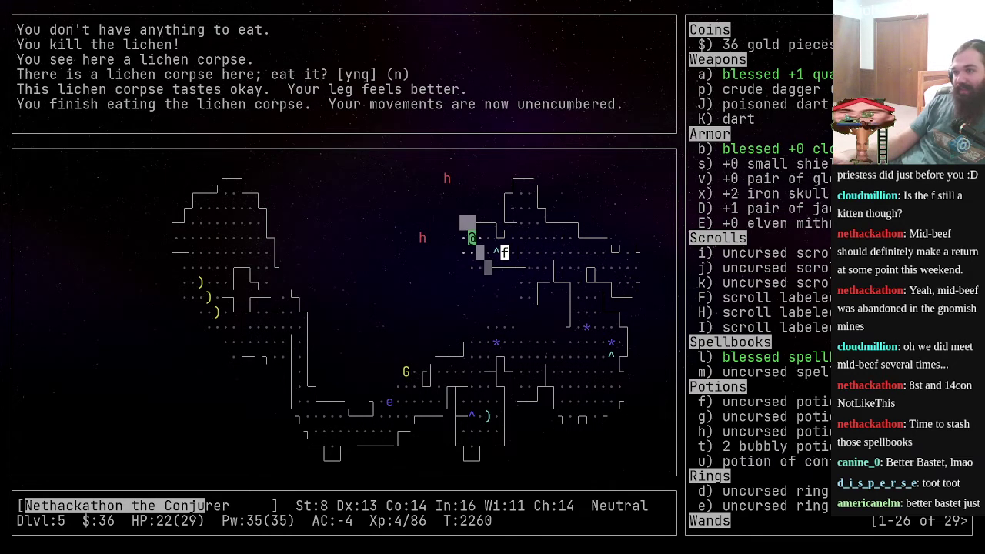
pyautogui.press('b')
pyautogui.press('y')
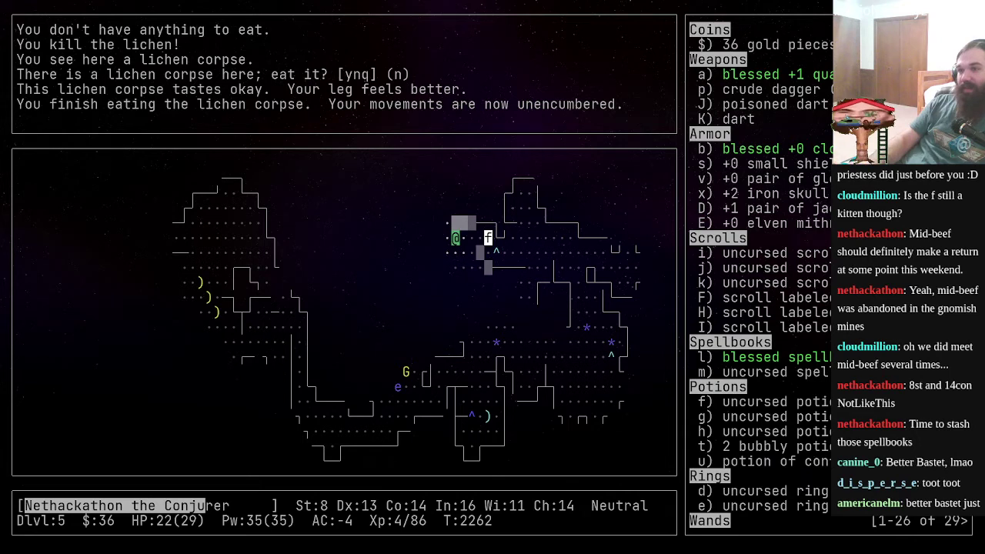
pyautogui.press('>')
pyautogui.press('less')
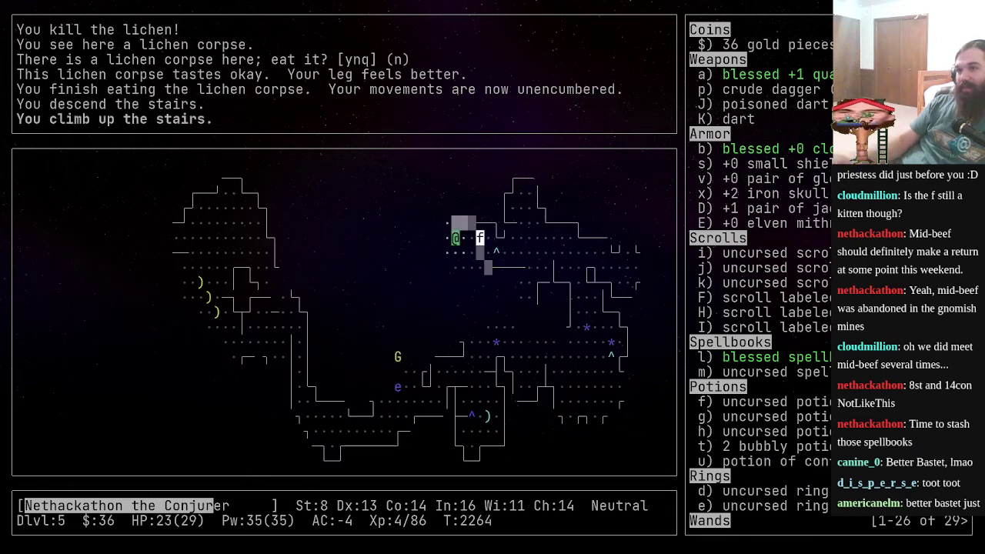
pyautogui.press('s')
pyautogui.press('s')
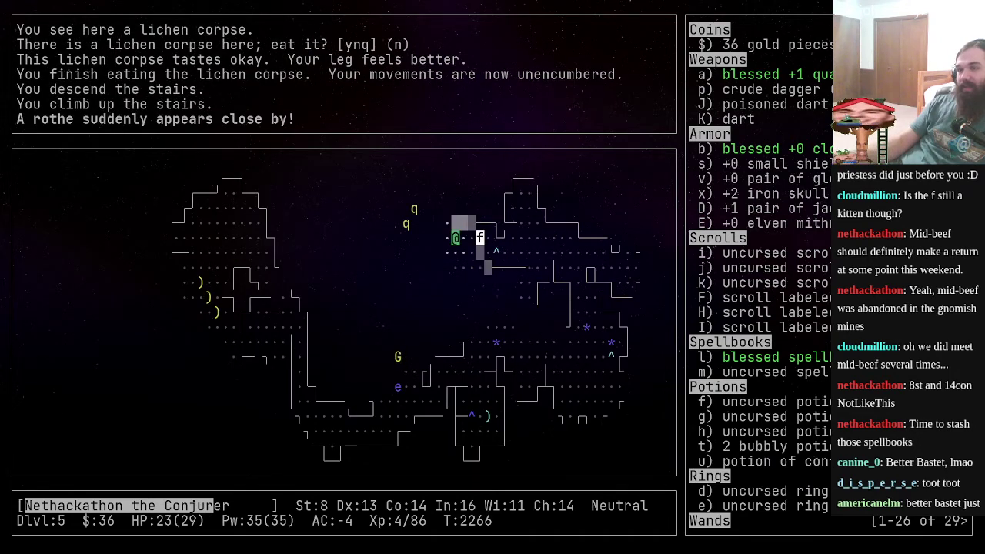
pyautogui.press('s')
pyautogui.press('s')
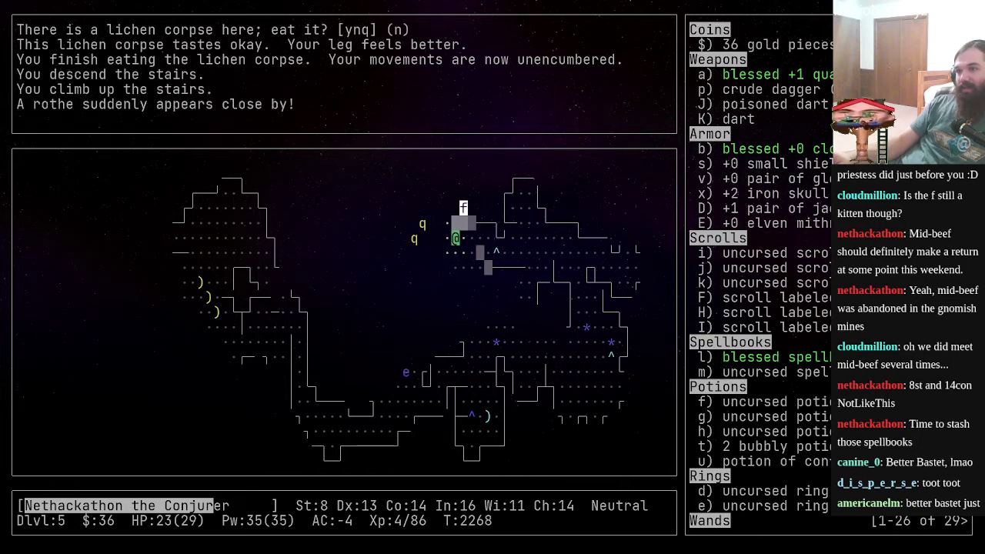
pyautogui.press('s')
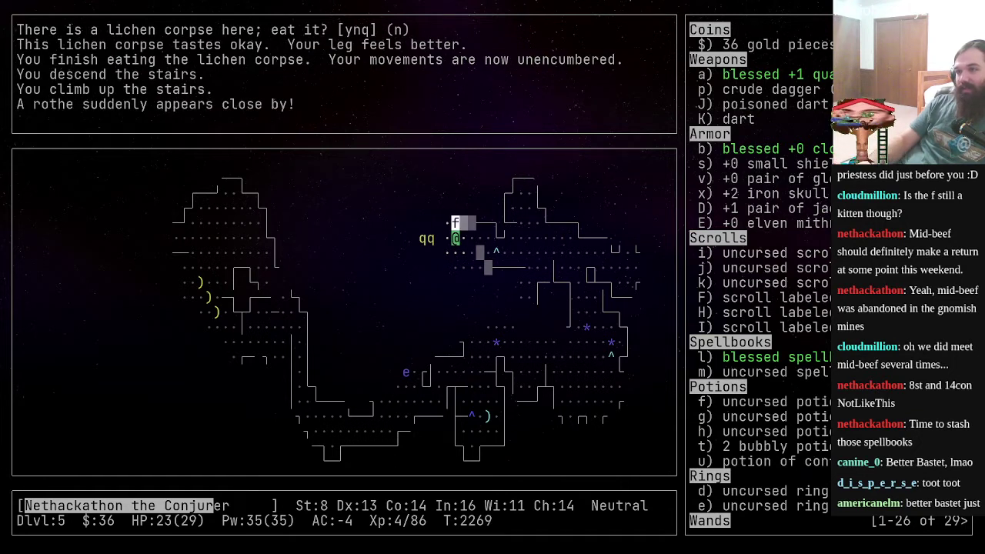
pyautogui.press('>')
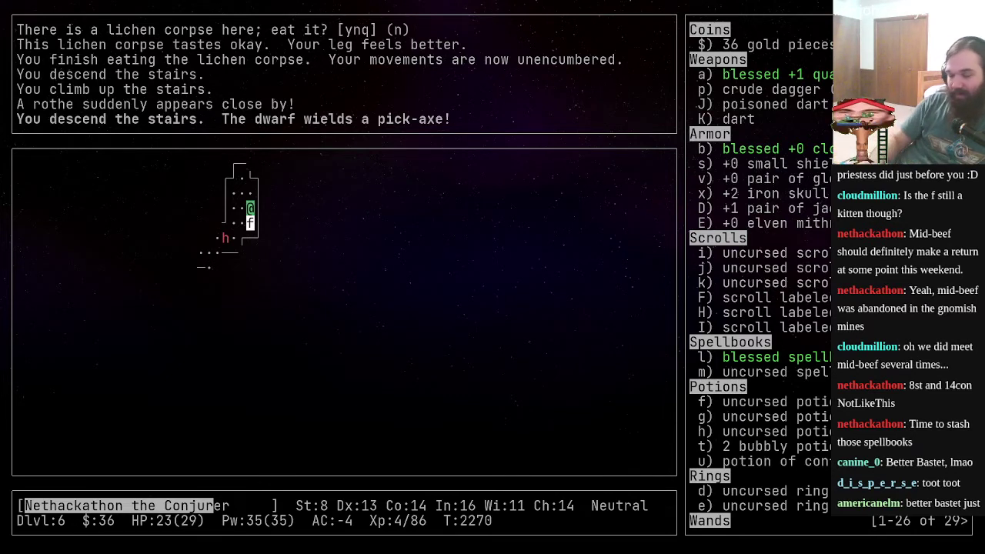
# - Remove the shield, skull cap and mithril-coat, keeping cloak, gloves and jackboots on
pyautogui.press('A')
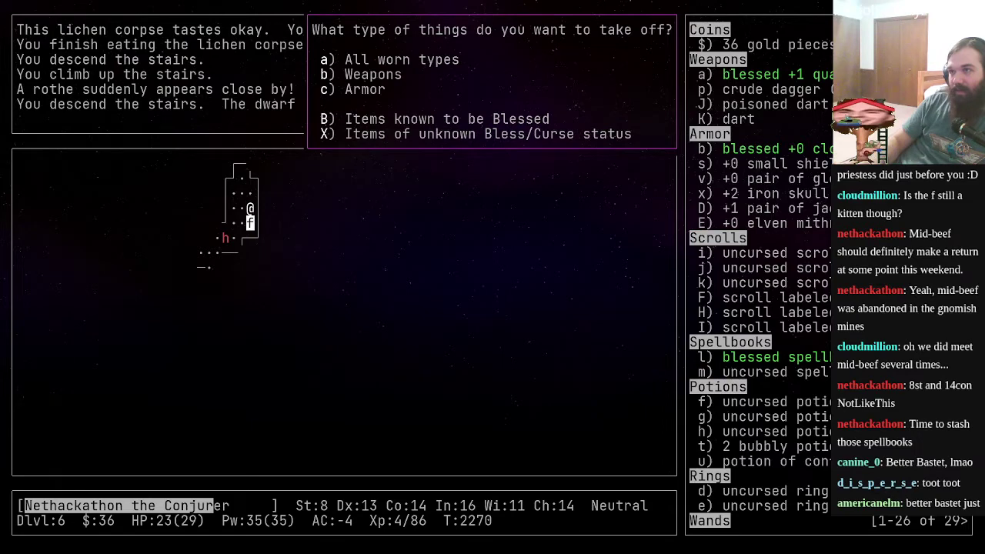
pyautogui.press('a')
pyautogui.press('[')
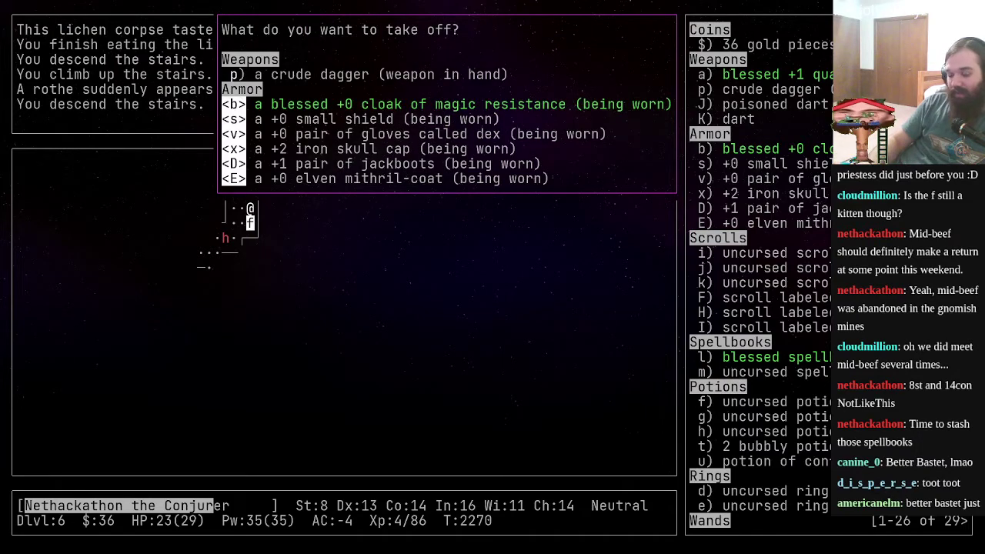
pyautogui.press('b')
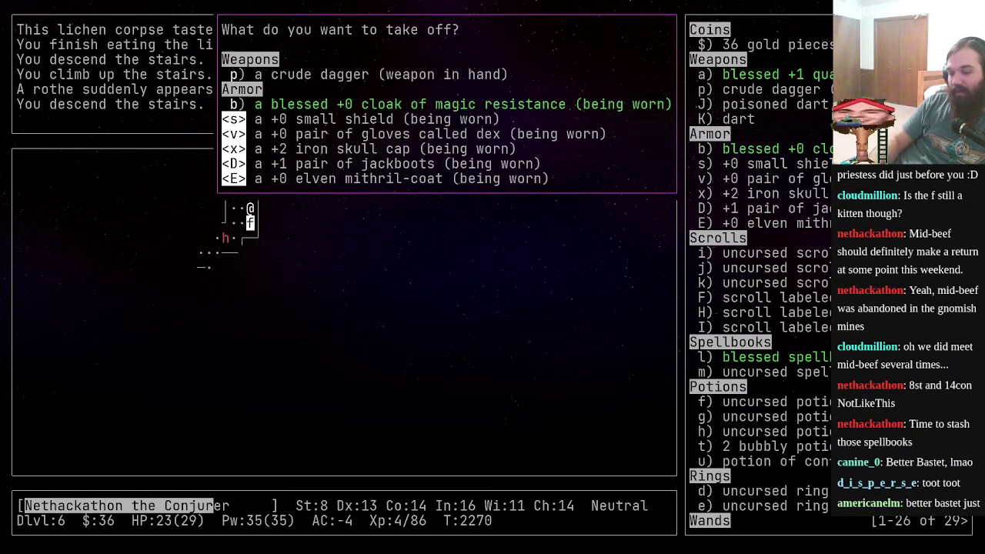
pyautogui.press('v')
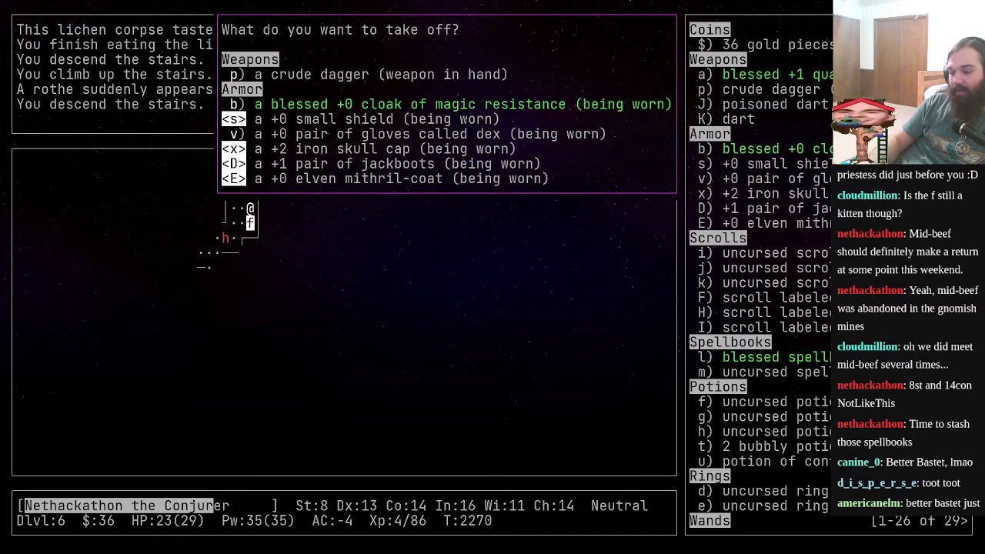
pyautogui.hotkey('shift', 'd')
pyautogui.press('Return')
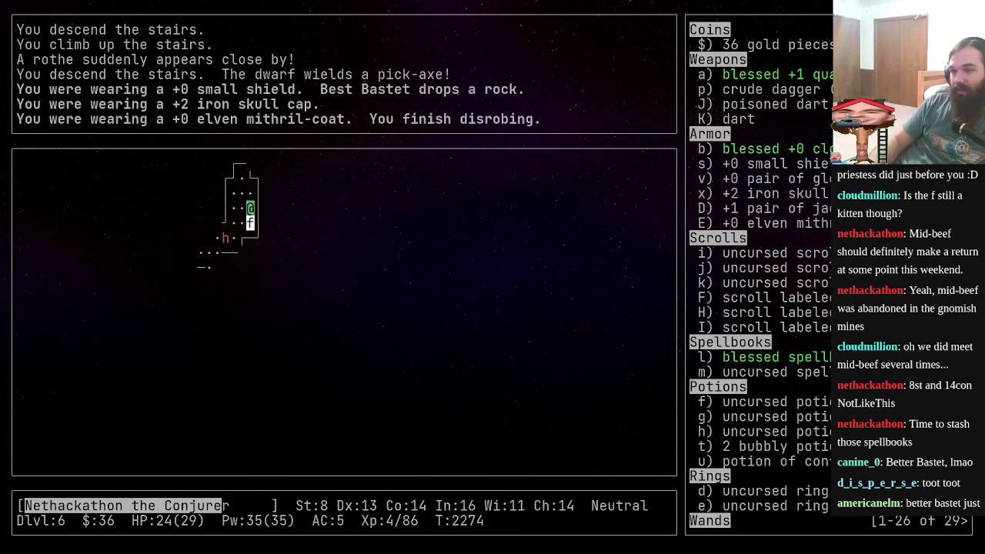
# - Swap places with the cat, step onto the up staircase and climb to Dlvl 5
pyautogui.press('>')
pyautogui.press('j')
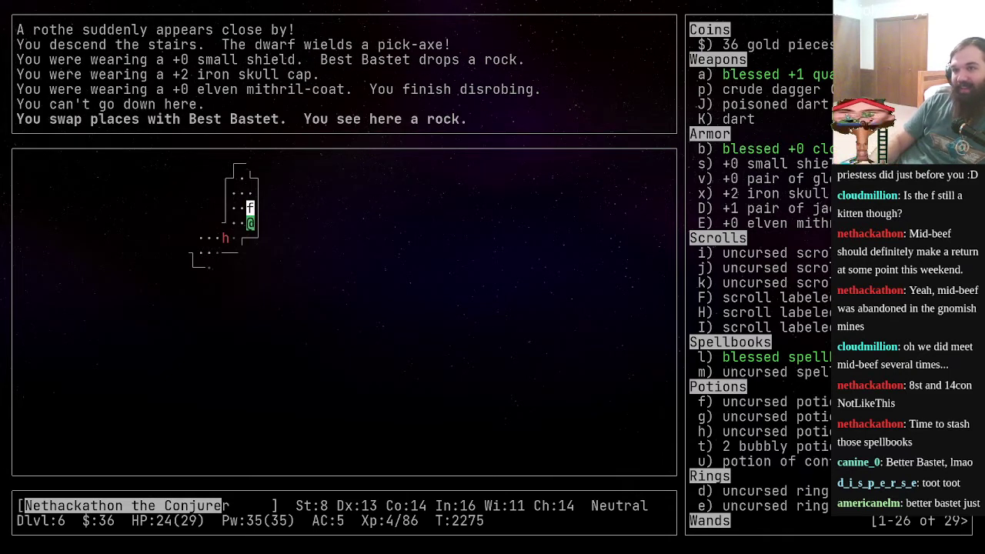
pyautogui.press('s')
pyautogui.press('k')
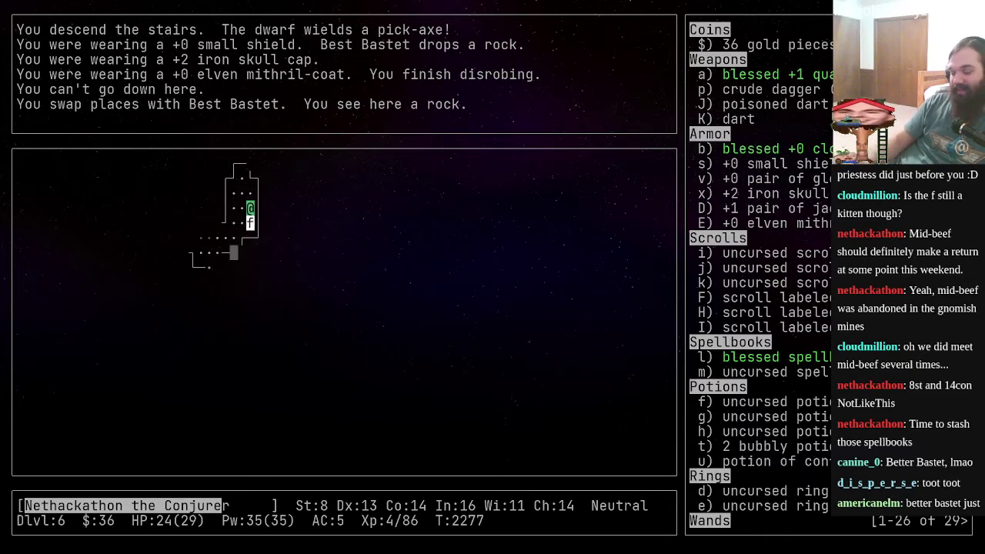
pyautogui.press('less')
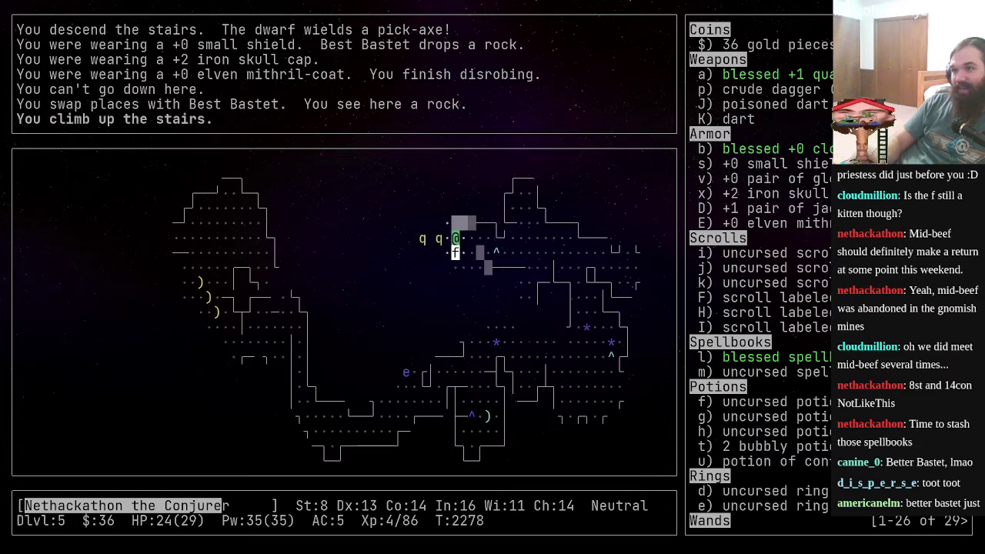
# - Choose force bolt (spell a) from the Z spell list so it awaits a direction
pyautogui.press('Z')
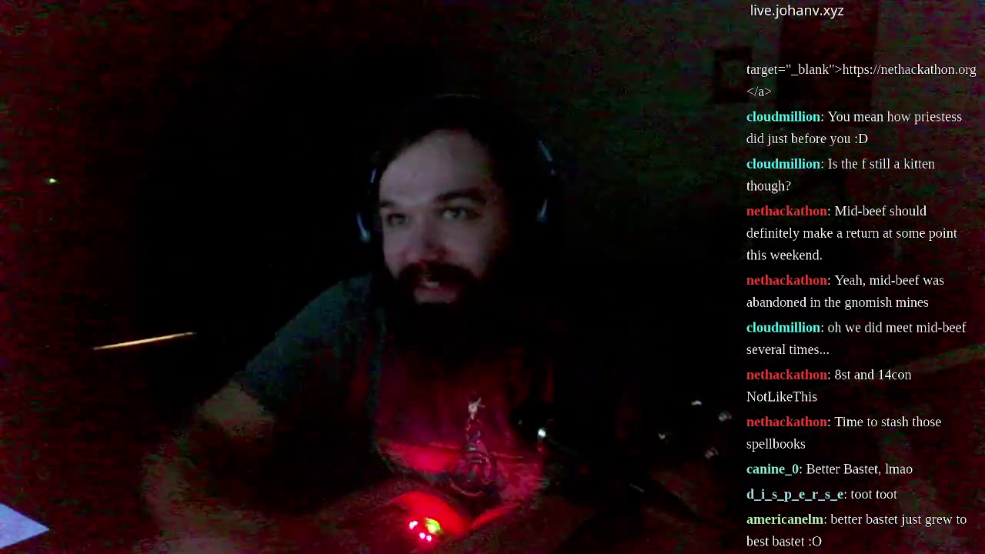
pyautogui.press('a')
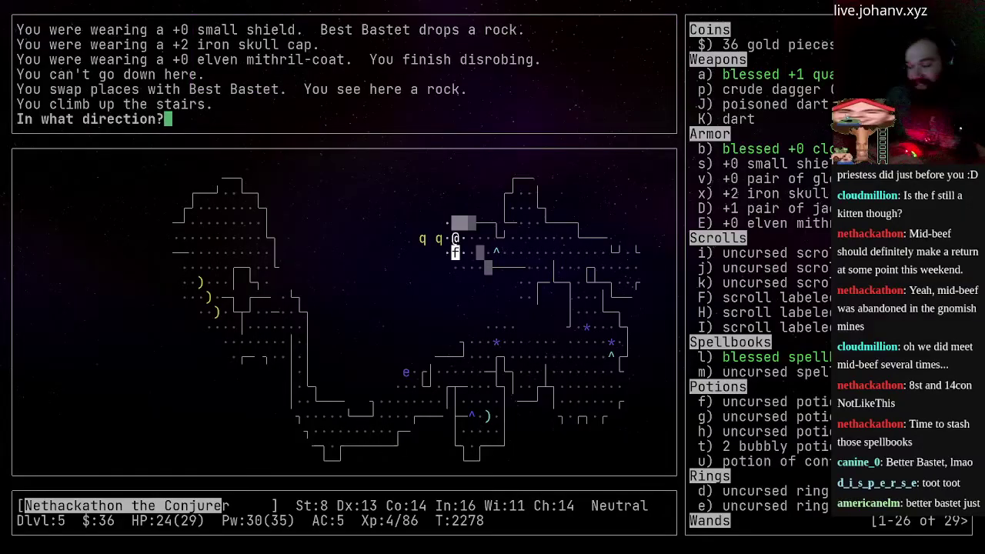
# - Fire force bolt west twice, killing both rothes
pyautogui.press('h')
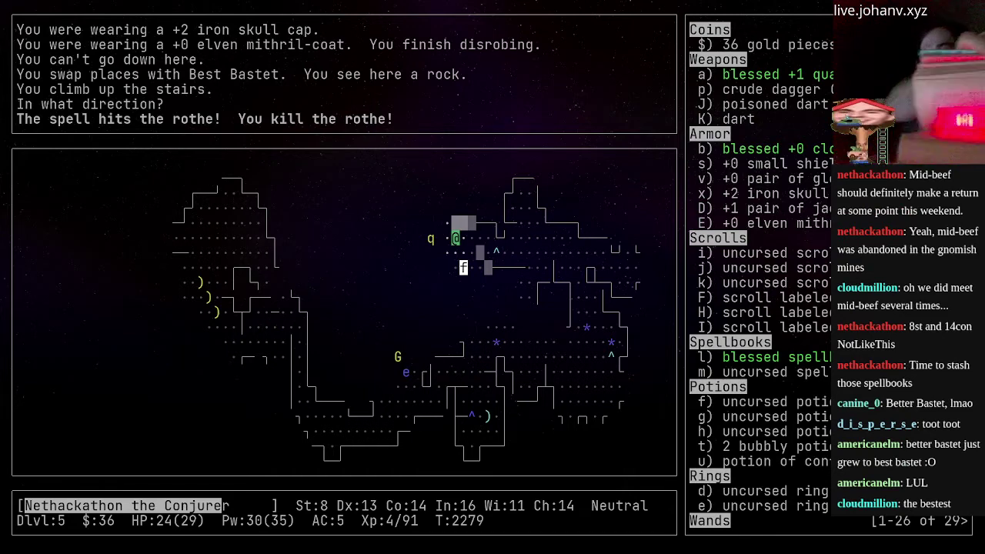
pyautogui.press('Z')
pyautogui.press('a')
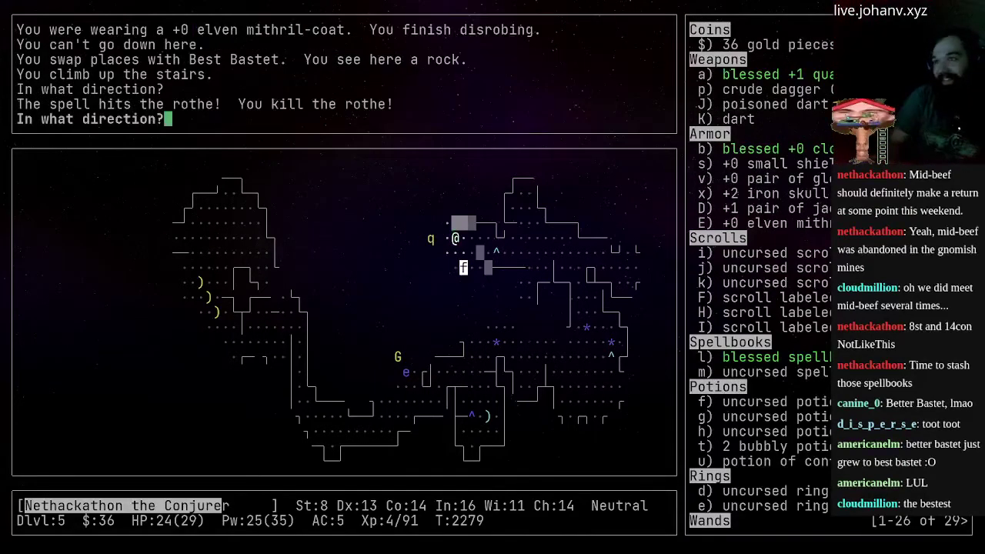
pyautogui.press('h')
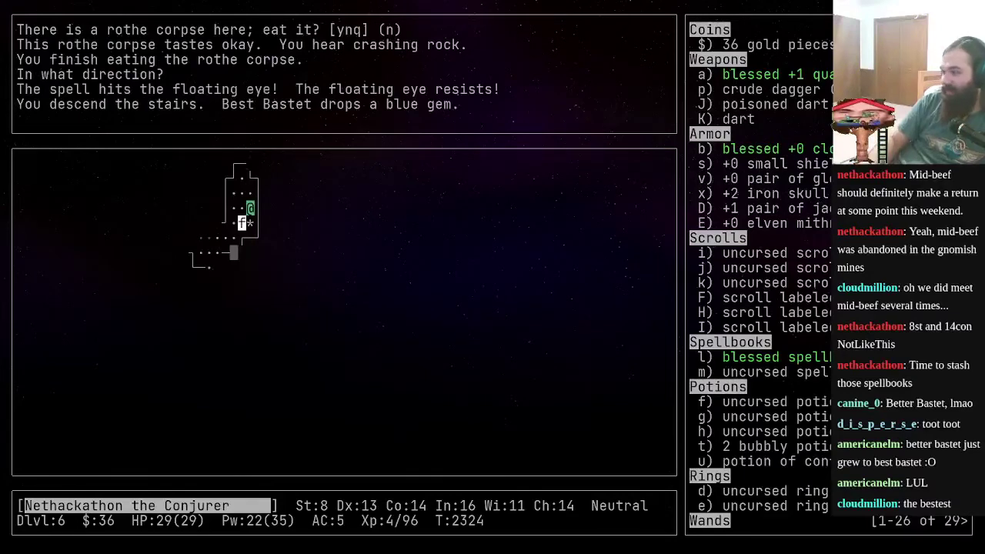
# - Rename the pet cat to Bestest Bastet with #name
pyautogui.press('#')
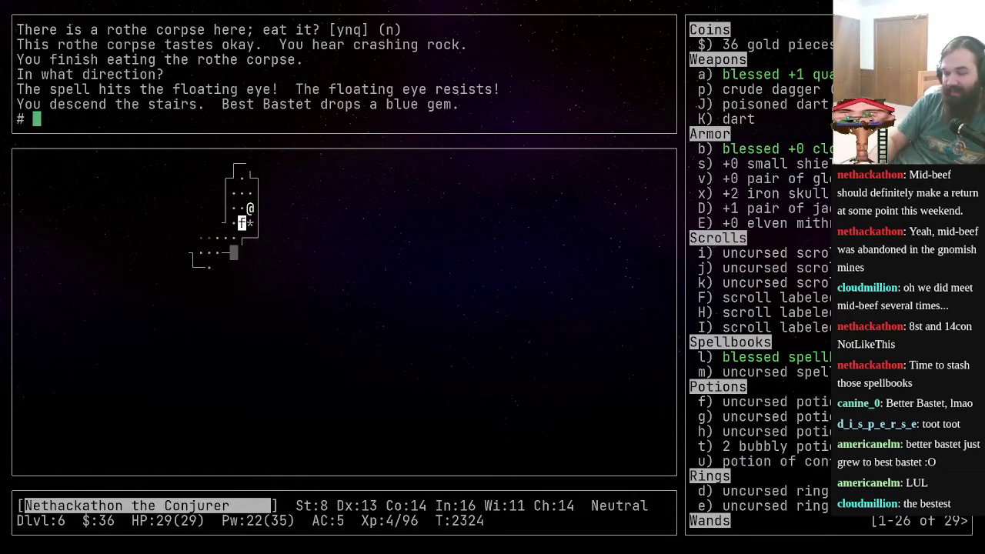
pyautogui.write('name')
pyautogui.press('Return')
pyautogui.press('m')
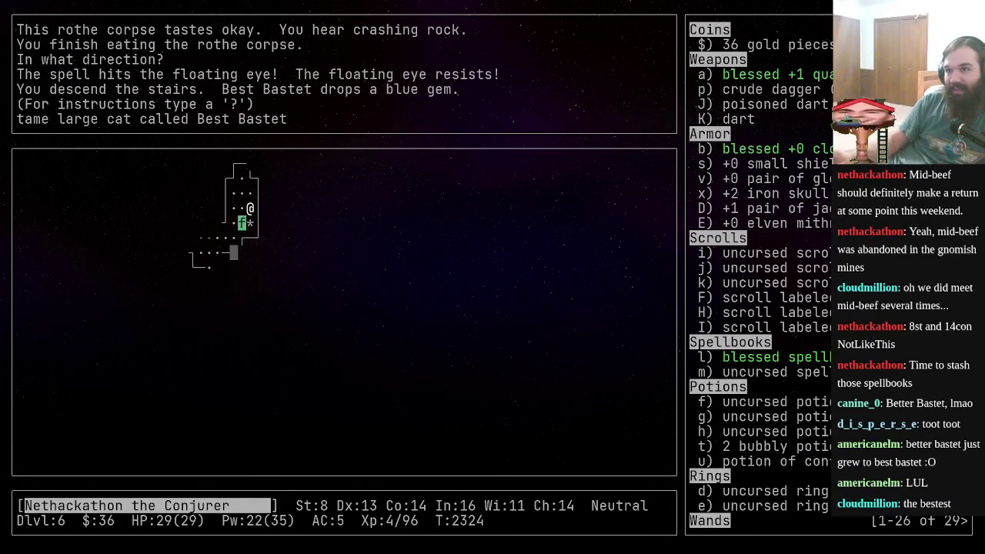
pyautogui.write('CBer')
pyautogui.press('BackSpace')
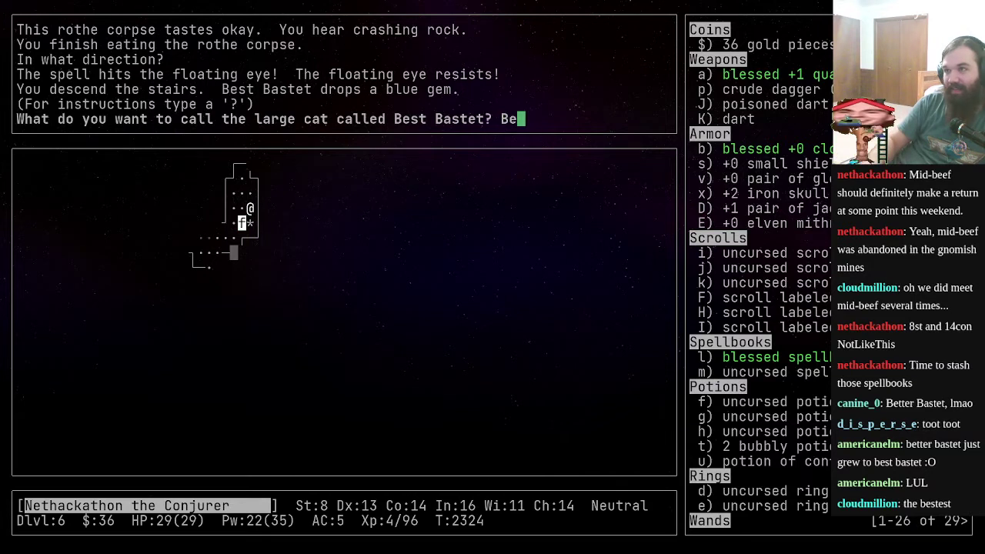
pyautogui.write('stest B')
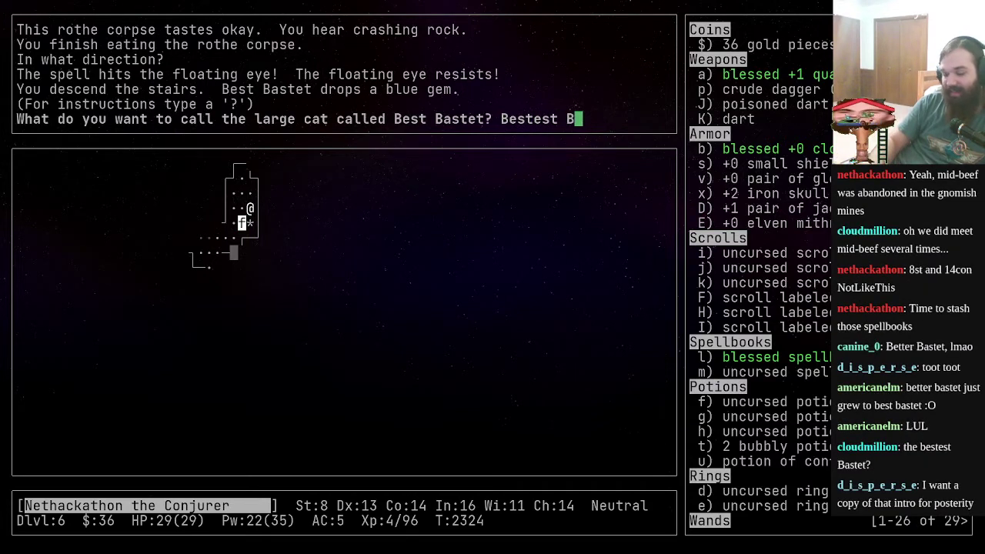
pyautogui.write('astet')
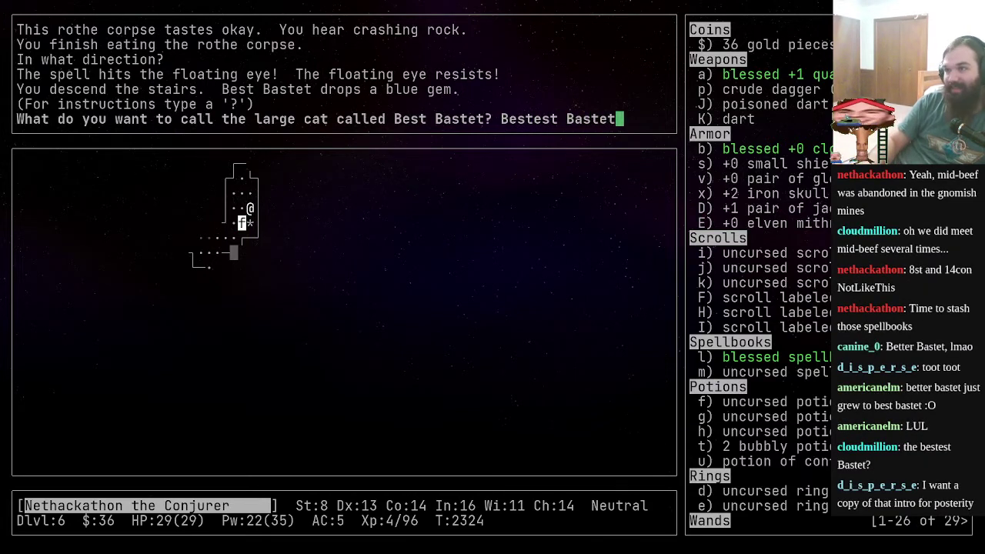
pyautogui.press('Return')
# - Wait three turns, then swap places back and forth with the cat
pyautogui.press('s')
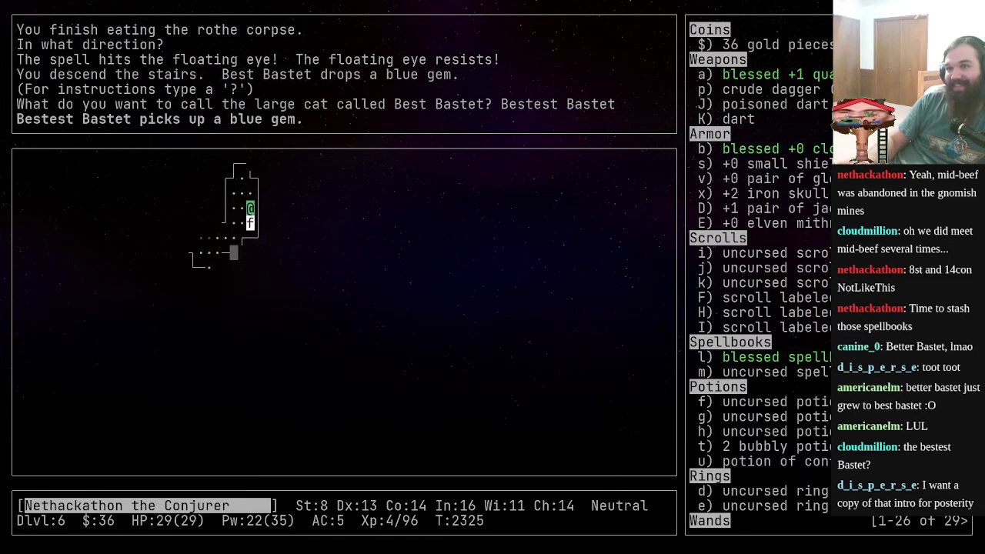
pyautogui.press('s')
pyautogui.press('s')
pyautogui.press('s')
pyautogui.press('s')
pyautogui.press('s')
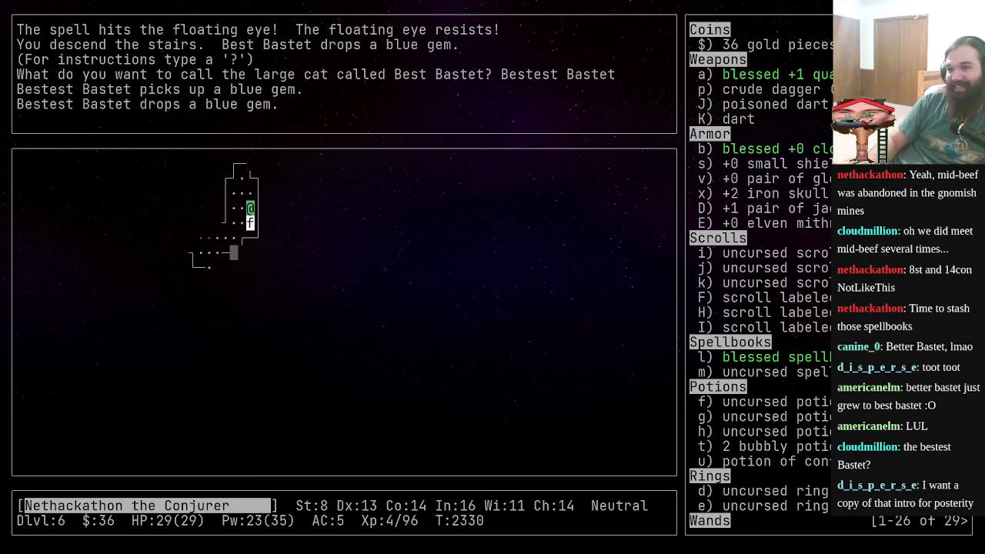
pyautogui.press('s')
pyautogui.press('s')
pyautogui.press('s')
pyautogui.press('j')
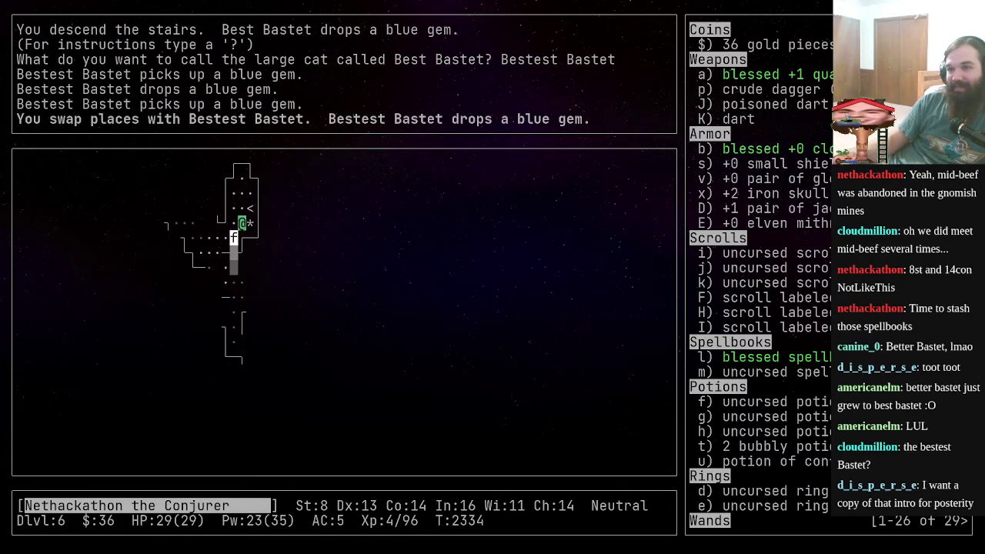
pyautogui.press('k')
# - Walk southwest away from the stairs, then head back to the up staircase
pyautogui.press('b')
pyautogui.press('b')
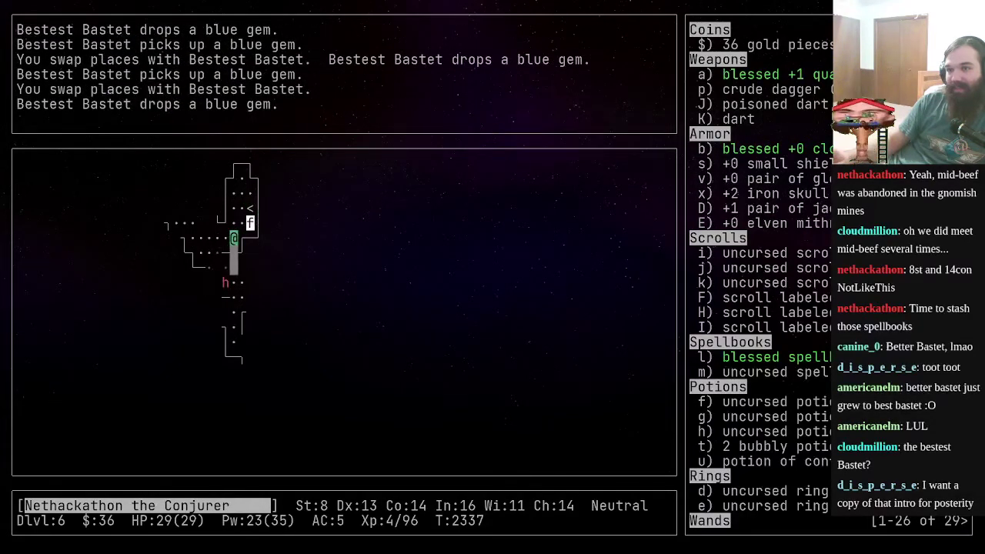
pyautogui.press('h')
pyautogui.press('l')
pyautogui.press('s')
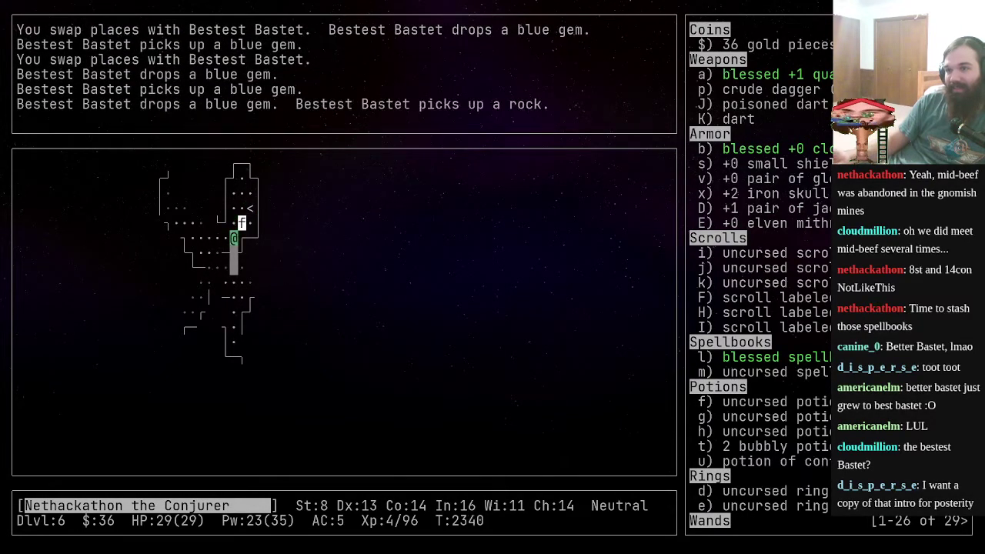
pyautogui.press('s')
pyautogui.press('s')
pyautogui.press('u')
pyautogui.press('u')
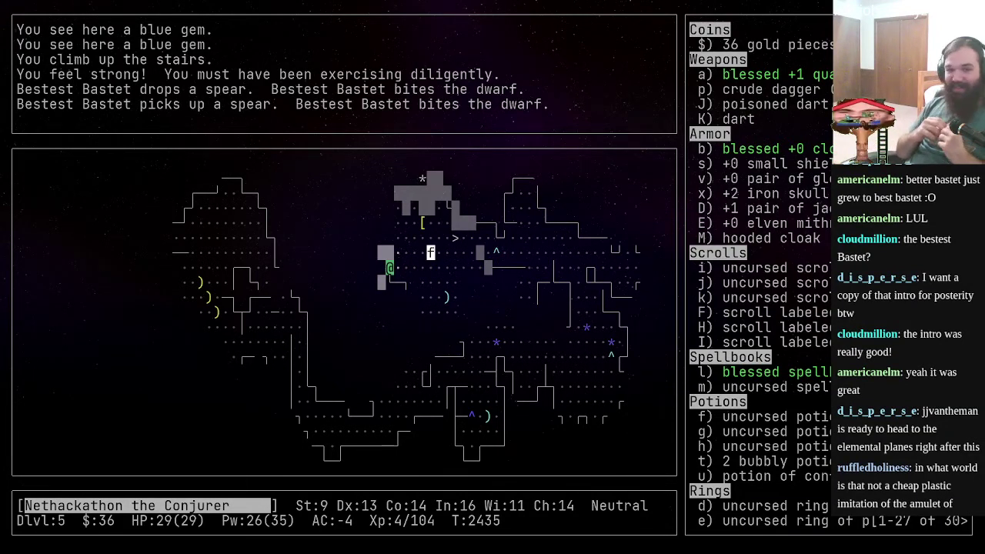
# - Walk northwest and north, then south toward the rothes and wait for them
pyautogui.press('y')
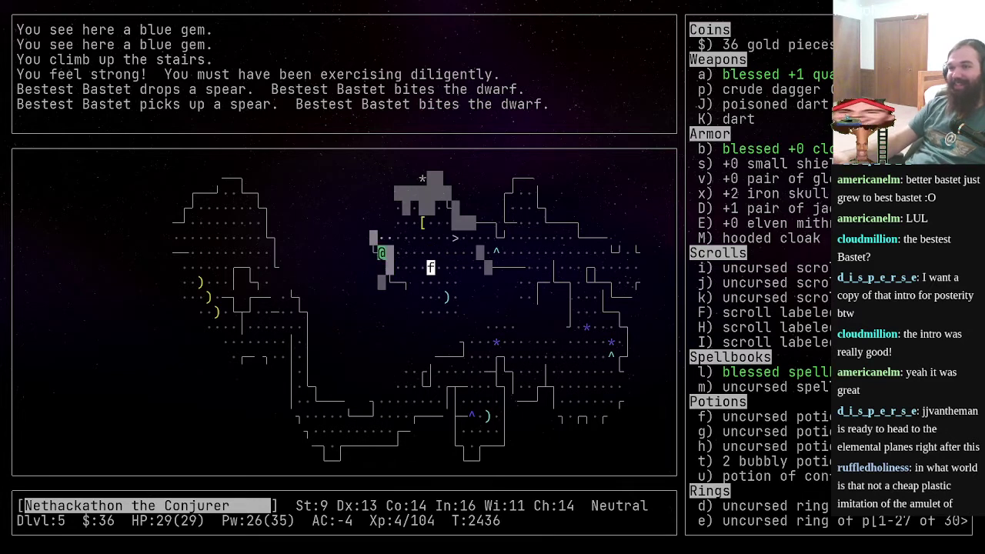
pyautogui.press('k')
pyautogui.press('k')
pyautogui.press('k')
pyautogui.press('k')
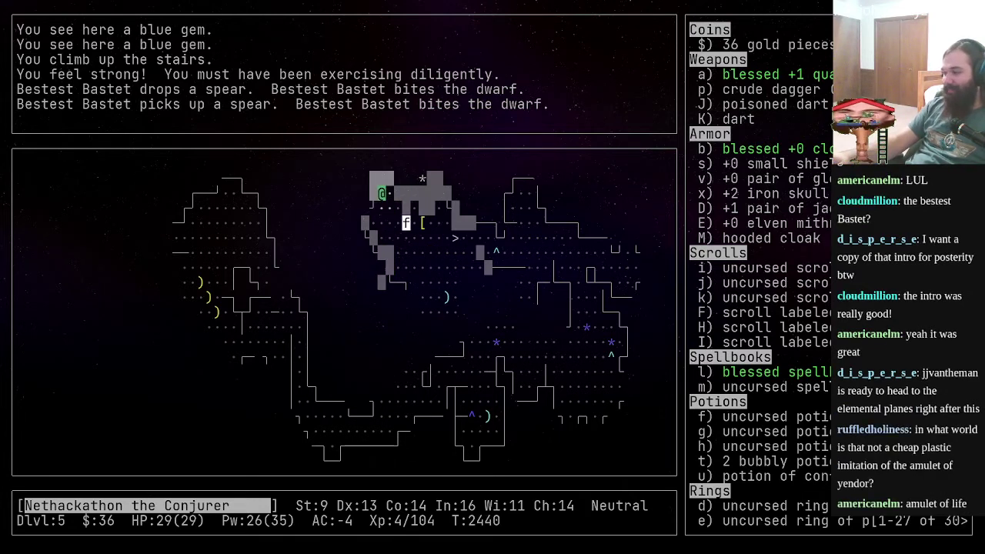
pyautogui.press('j')
pyautogui.press('j')
pyautogui.press('j')
pyautogui.press('j')
pyautogui.press('j')
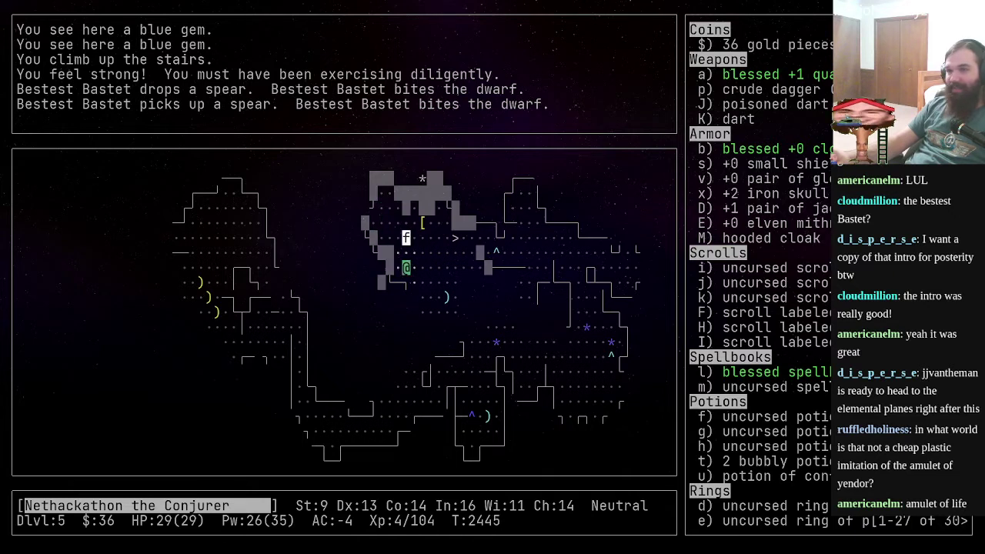
pyautogui.press('j')
pyautogui.press('j')
pyautogui.press('j')
pyautogui.press('s')
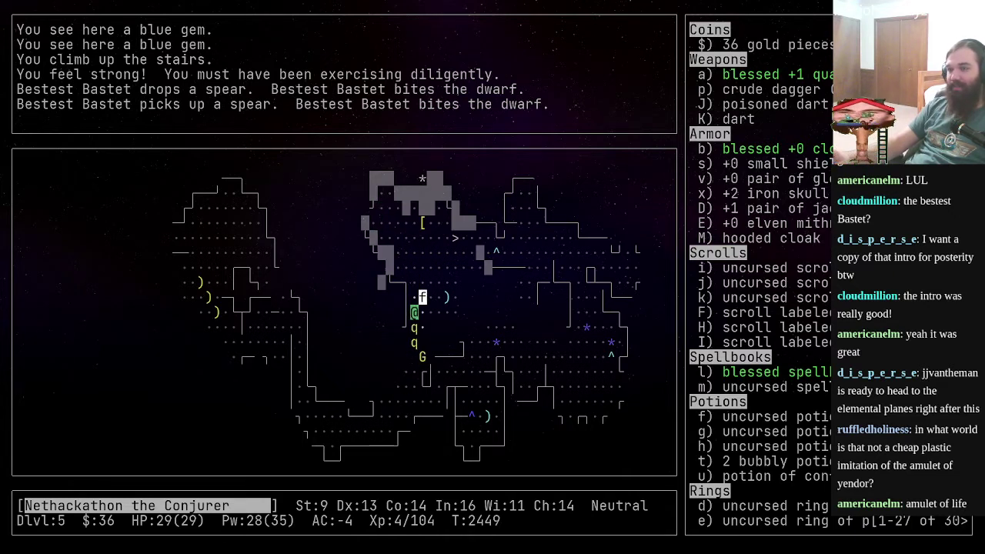
# - Cancel a started wand zap and display the full inventory
pyautogui.press('z')
pyautogui.press('Escape')
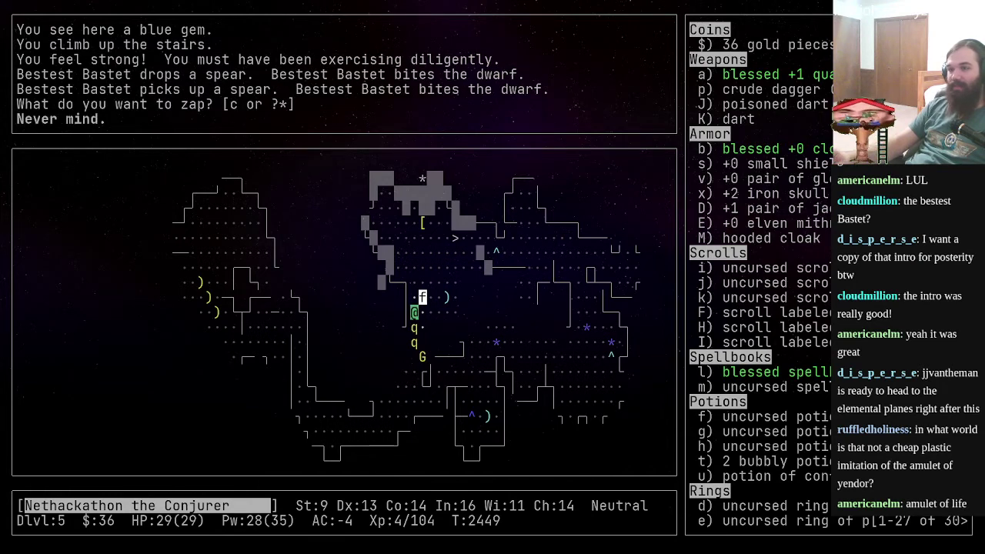
pyautogui.press('i')
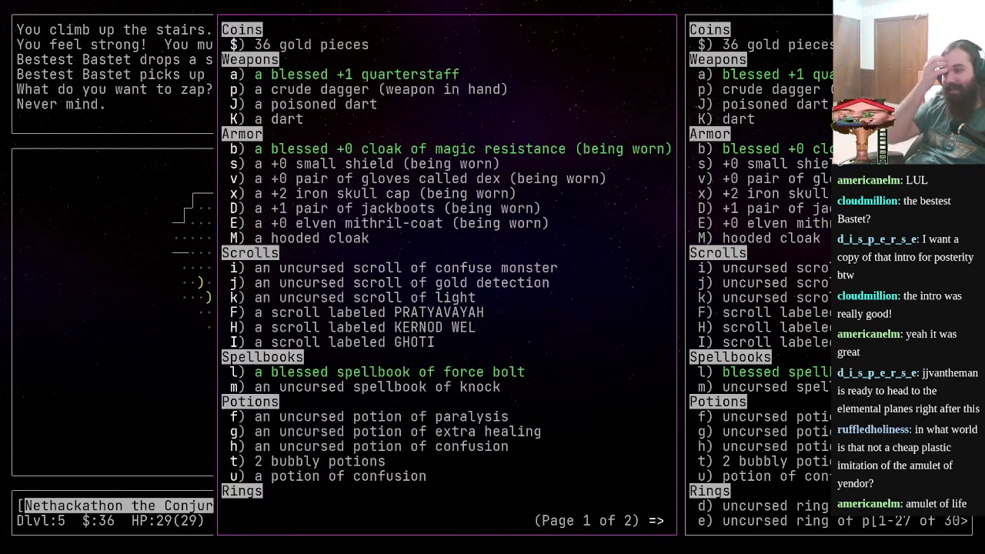
pyautogui.press('space')
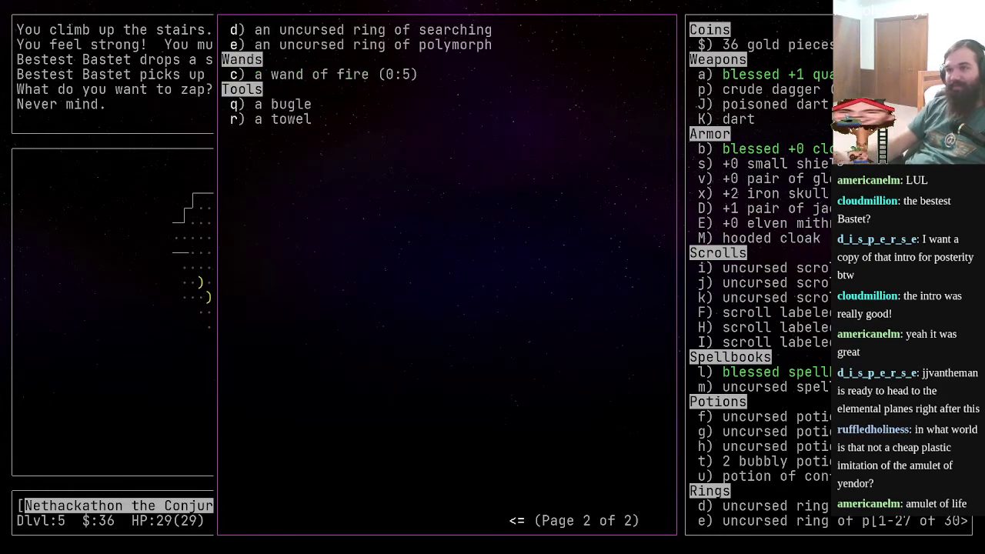
pyautogui.press('space')
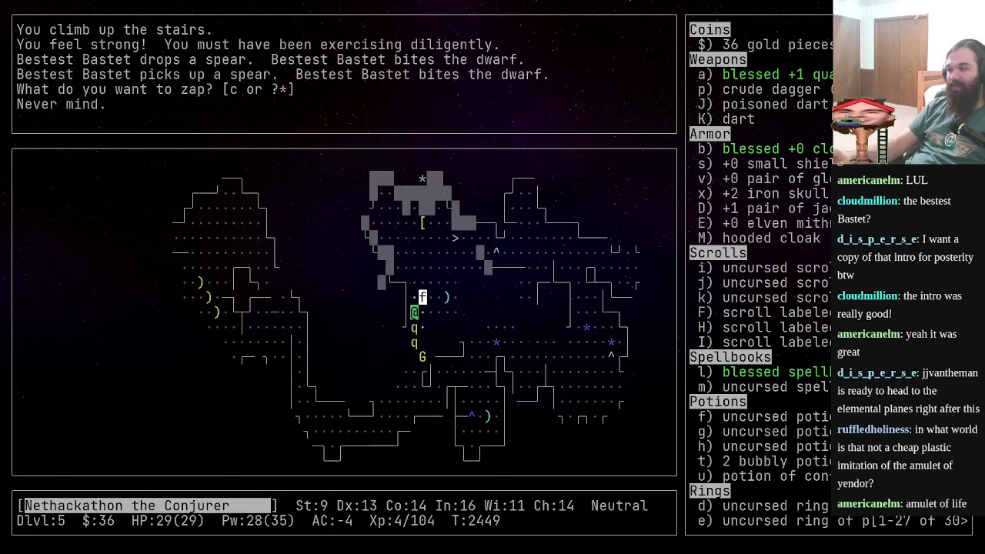
# - Attack the rothes northeast and south until dead, then step west onto the corpse
pyautogui.press('u')
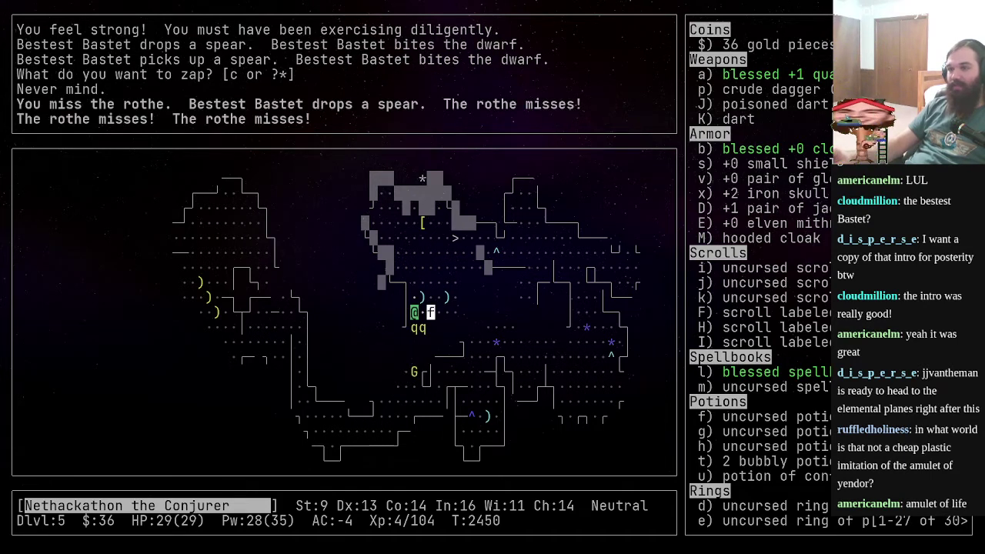
pyautogui.press('j')
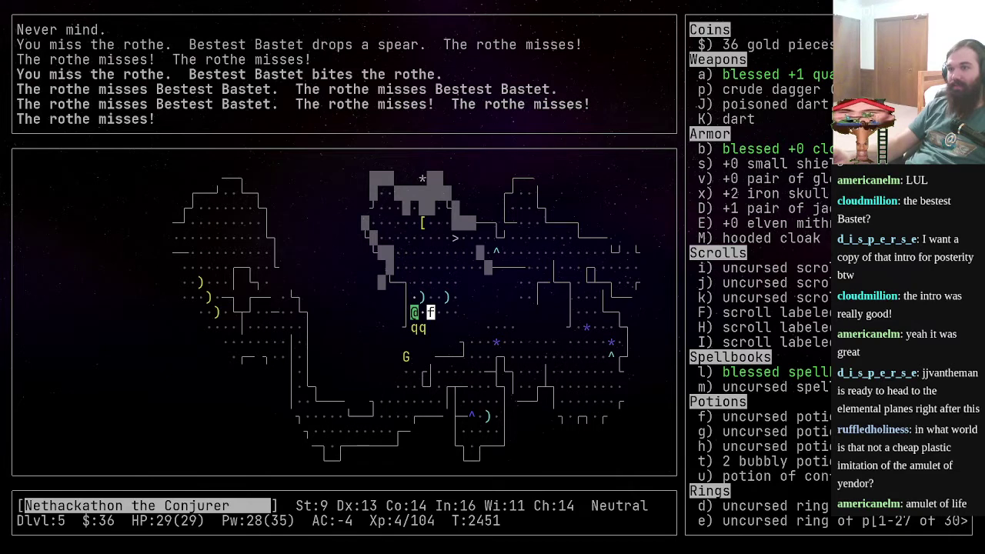
pyautogui.press('j')
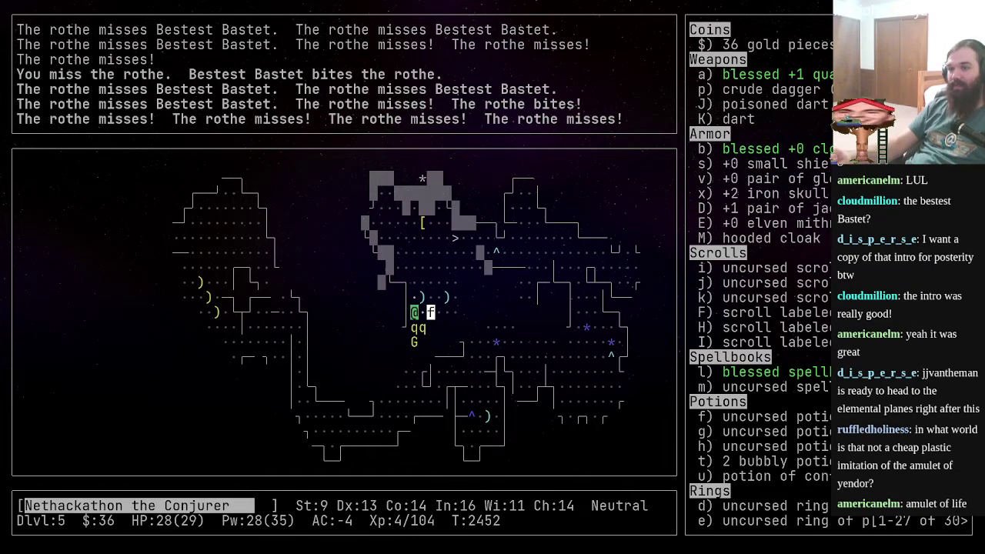
pyautogui.press('j')
pyautogui.press('j')
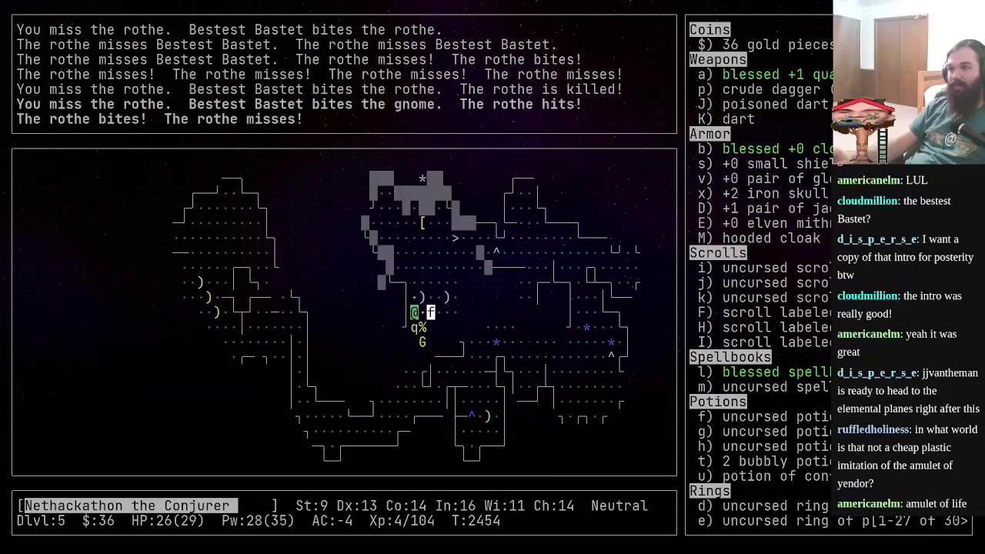
pyautogui.press('j')
pyautogui.press('h')
pyautogui.press('h')
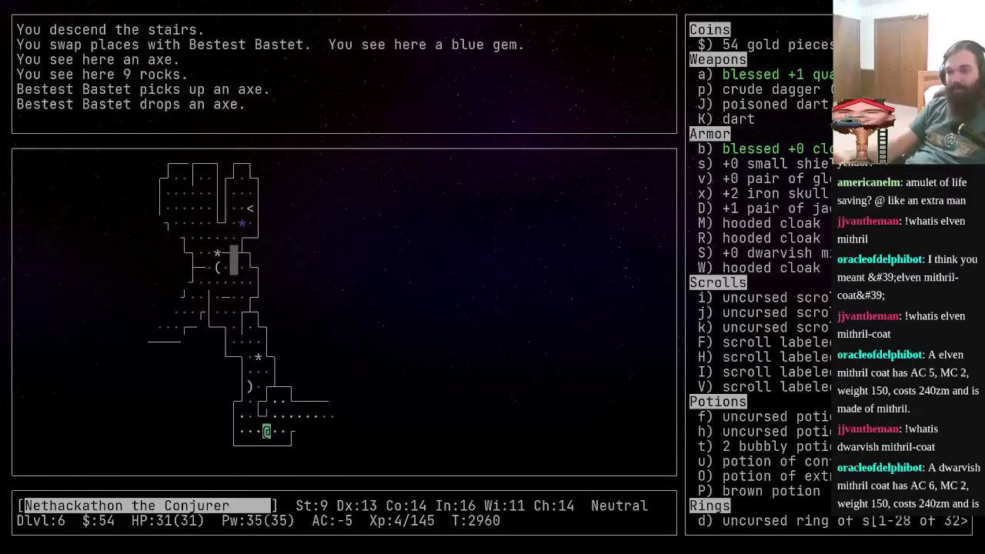
# - Walk three squares east along the corridor and display the inventory
pyautogui.press('l')
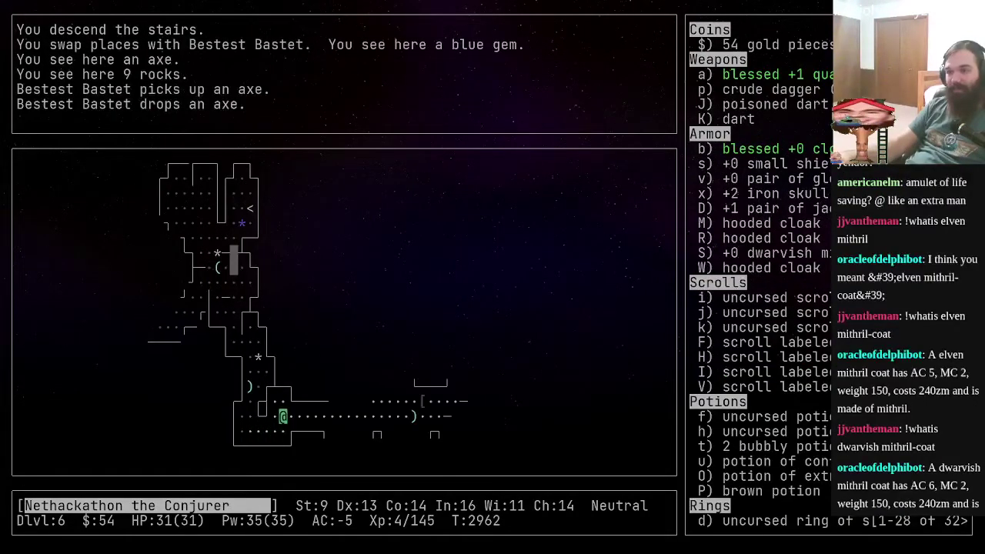
pyautogui.press('l')
pyautogui.press('l')
pyautogui.press('l')
pyautogui.press('l')
pyautogui.press('l')
pyautogui.press('l')
pyautogui.press('l')
pyautogui.press('l')
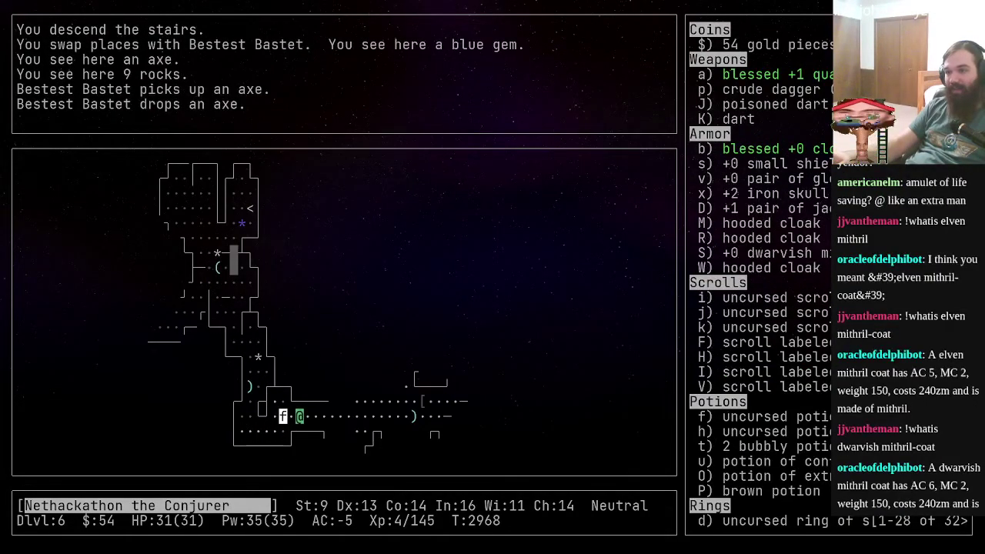
pyautogui.press('l')
pyautogui.press('l')
pyautogui.press('l')
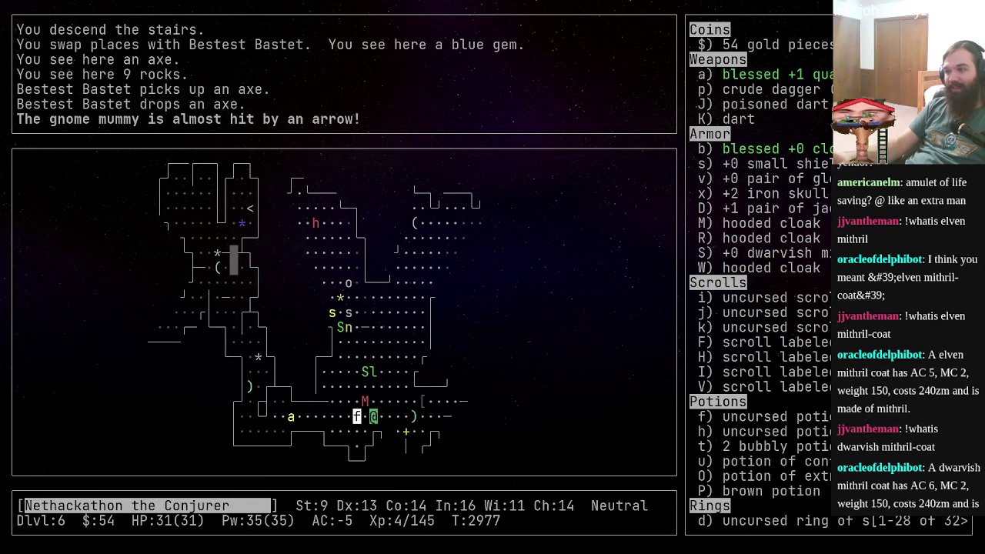
pyautogui.press('i')
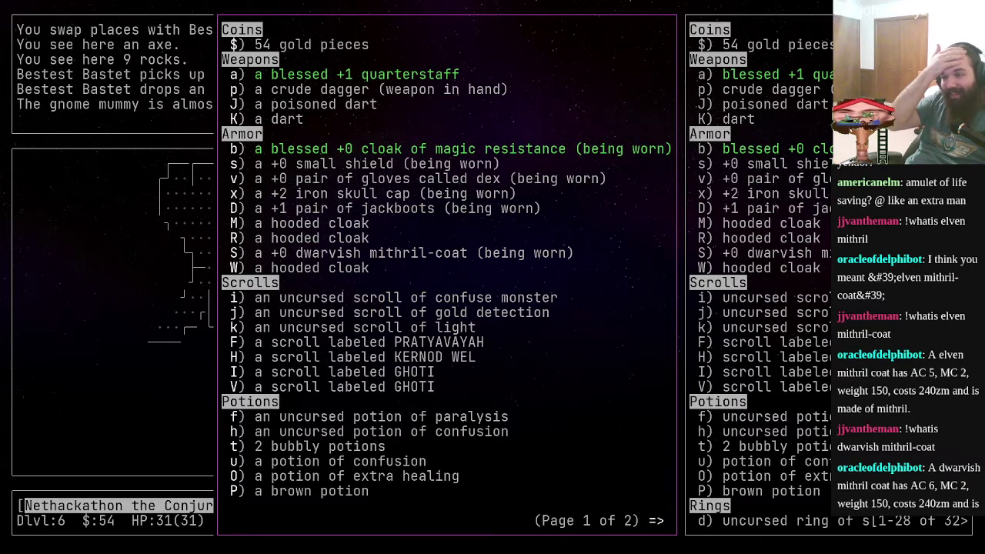
# - View the second inventory page, then close the list to return to the Dlvl 6 map
pyautogui.press('>')
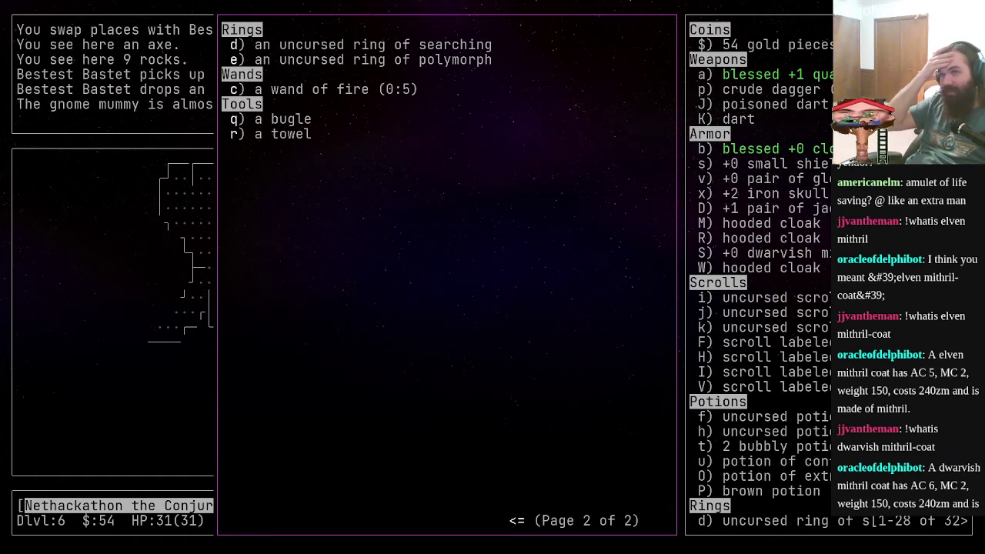
pyautogui.press('Escape')
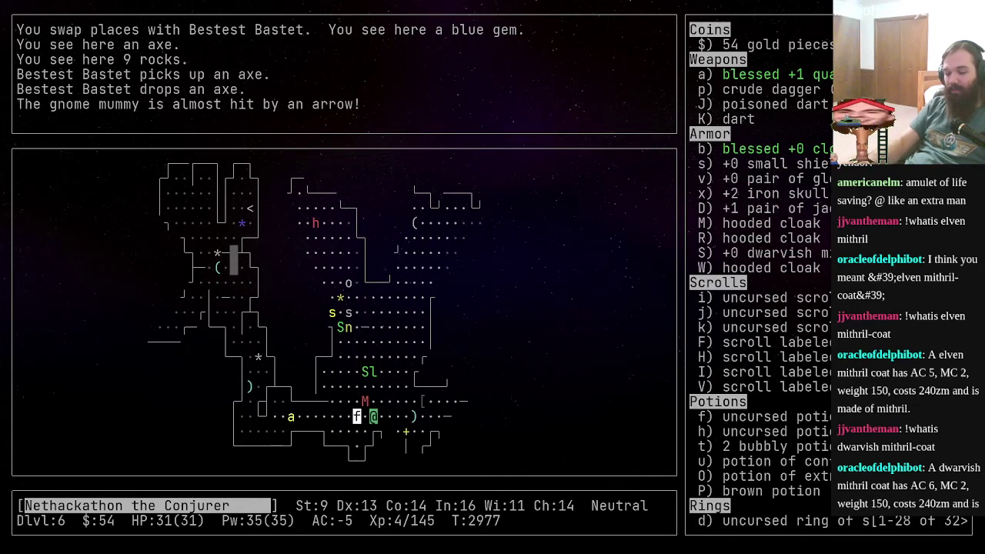
# - Throw all 54 gold pieces to the west
pyautogui.press('t')
pyautogui.press('K')
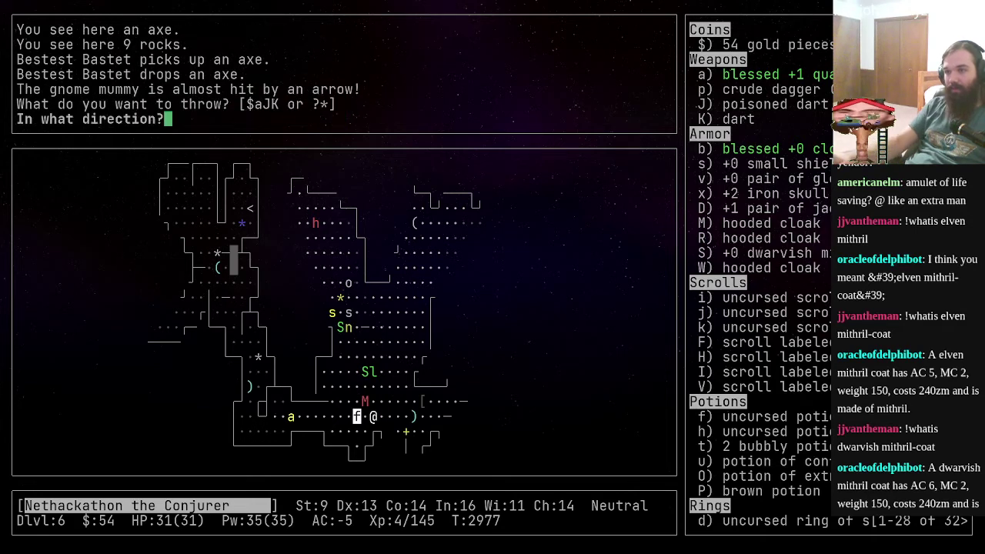
pyautogui.press('h')
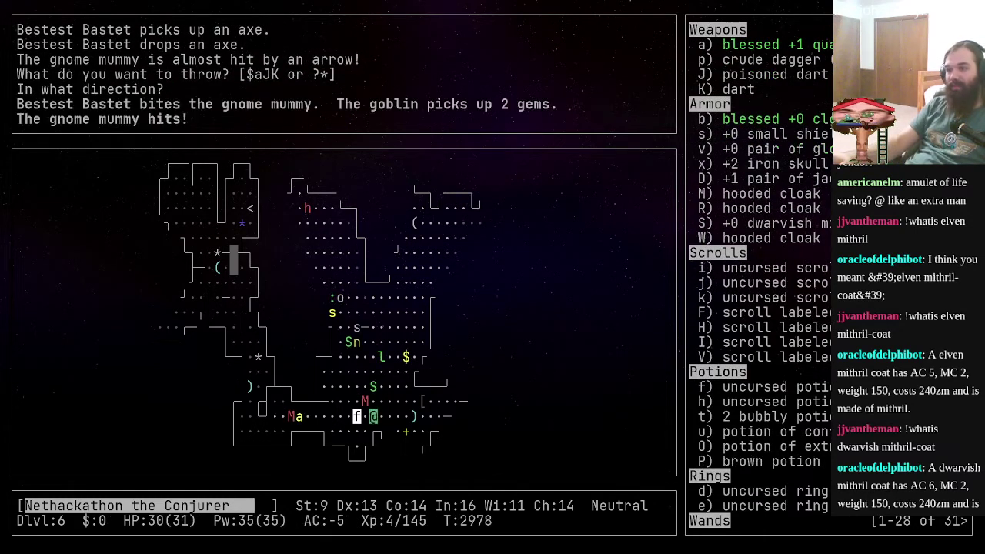
# - Attack the gnome mummy to the north, then fight the garter snake
pyautogui.press('k')
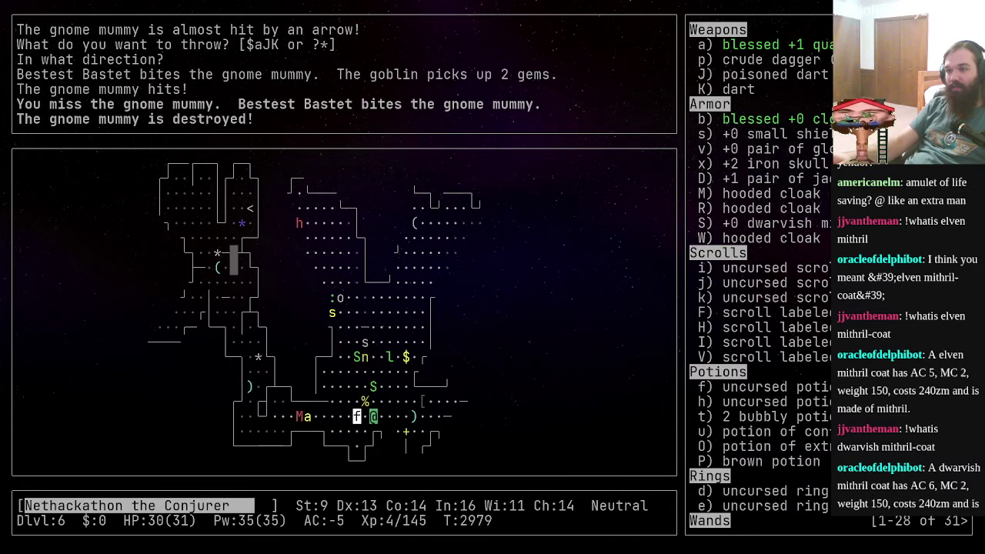
pyautogui.press('s')
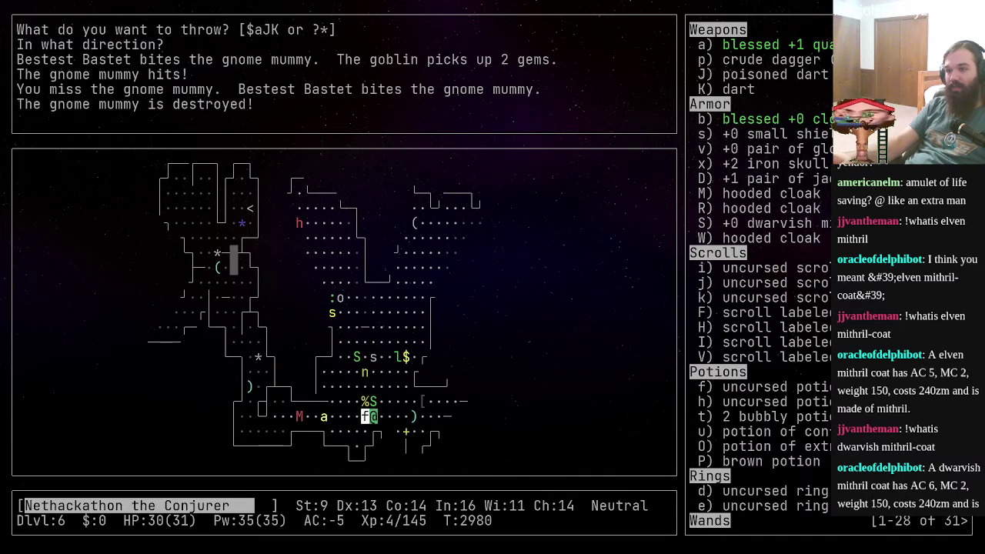
pyautogui.press('k')
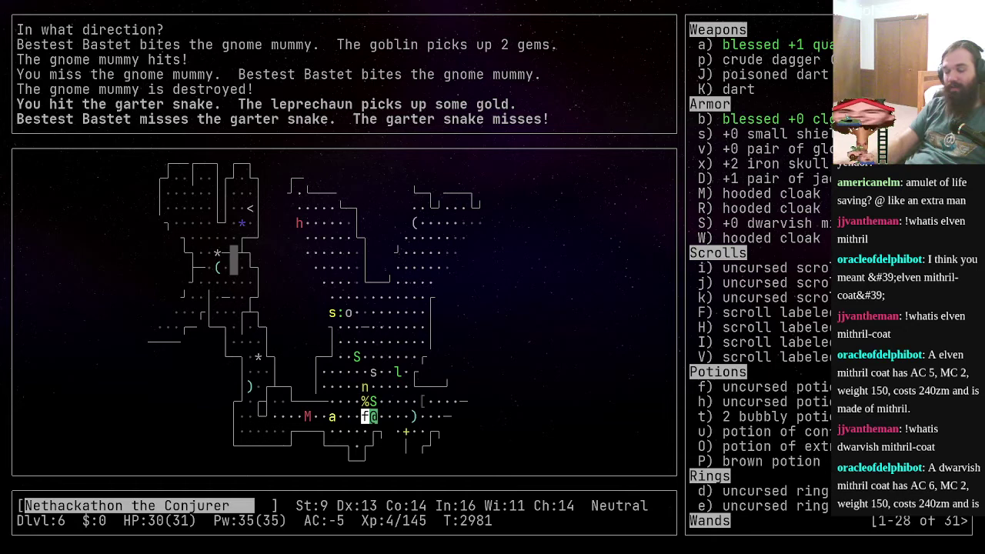
# - Burn 'Elbereth' into the floor with the wand of fire
pyautogui.press('Escape')
pyautogui.hotkey('shift', 'e')
pyautogui.press('?')
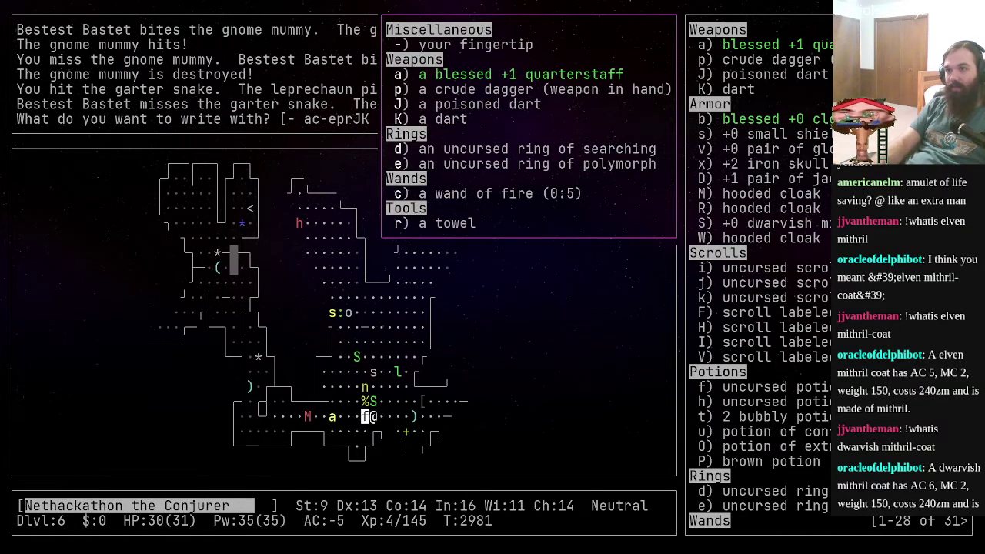
pyautogui.write('cElber')
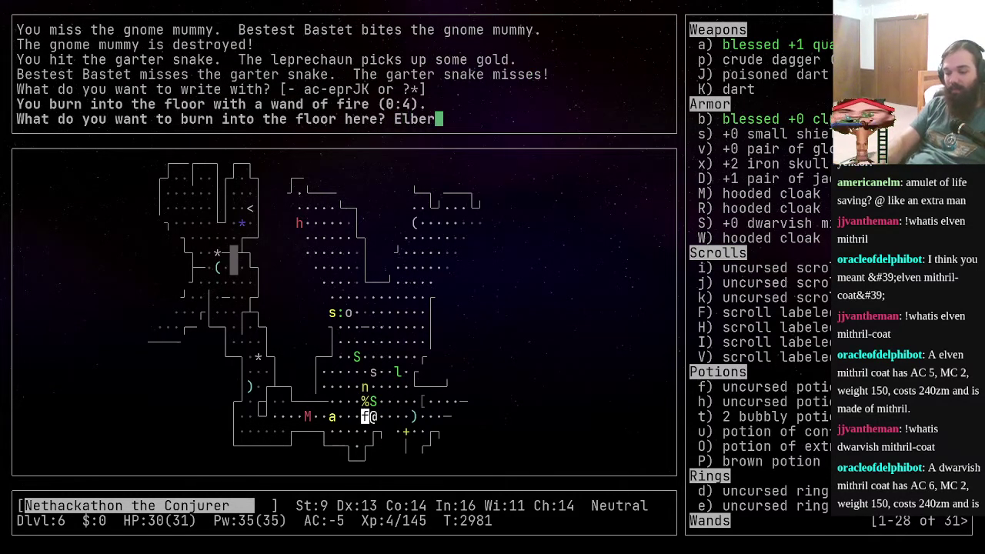
pyautogui.write('eth')
pyautogui.press('Return')
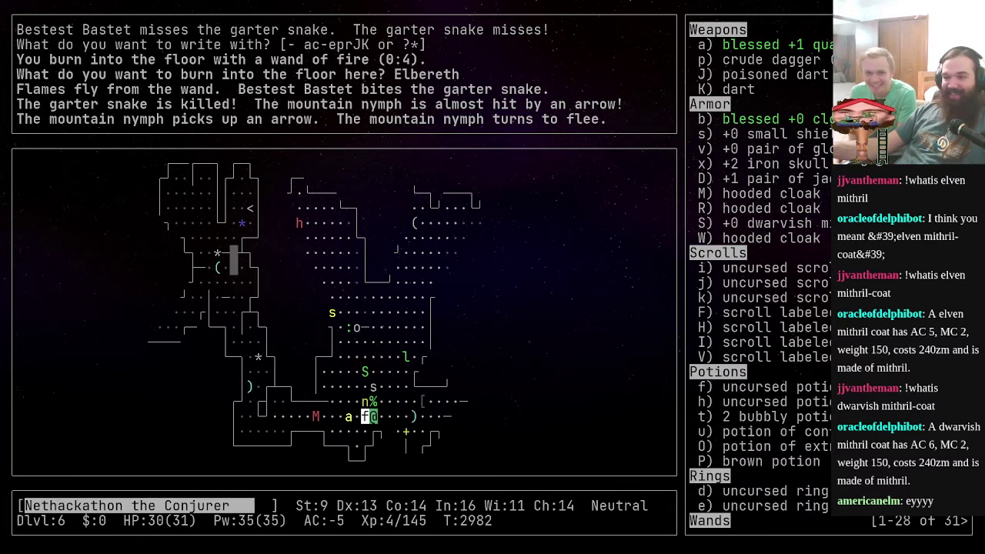
# - Wait six turns on the Elbereth square, then look at the floor
pyautogui.press('s')
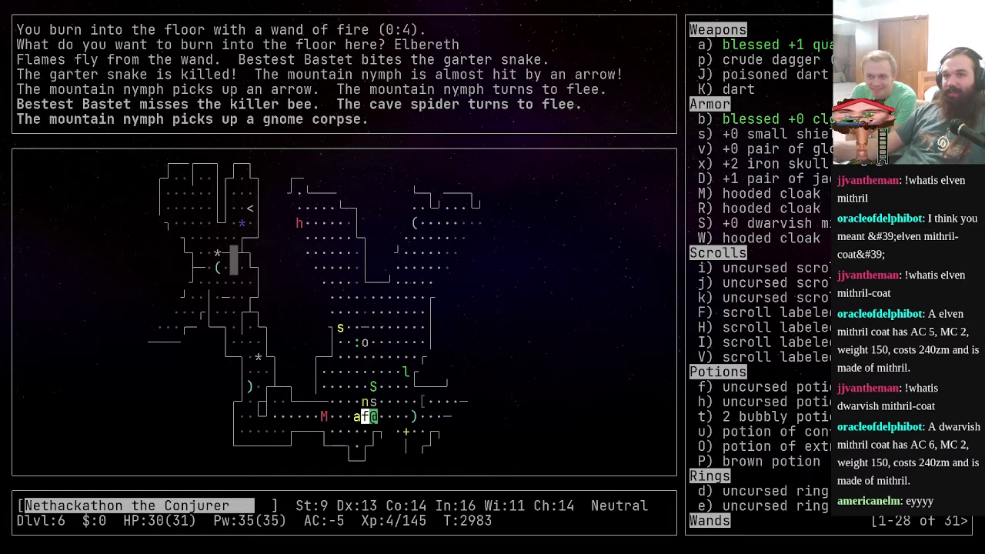
pyautogui.press('s')
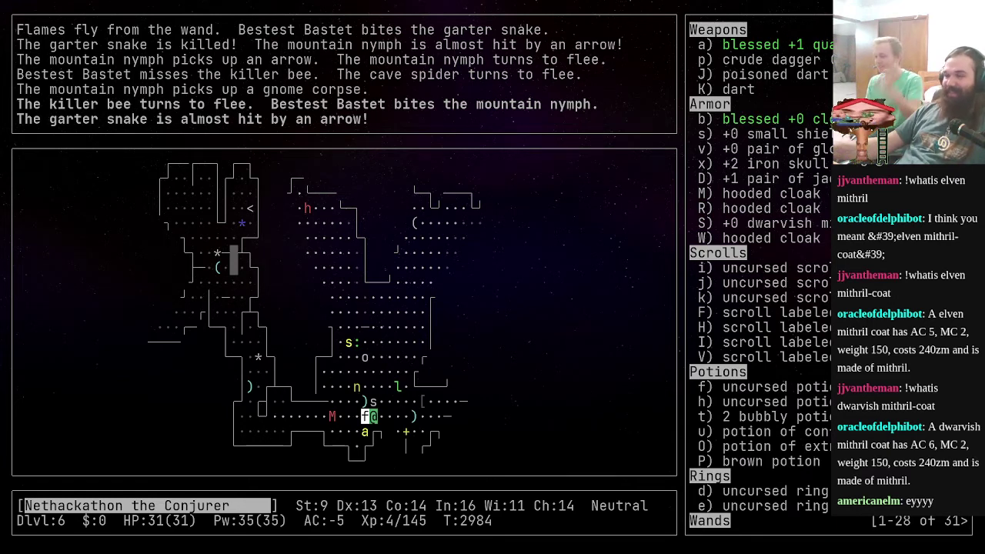
pyautogui.press('s')
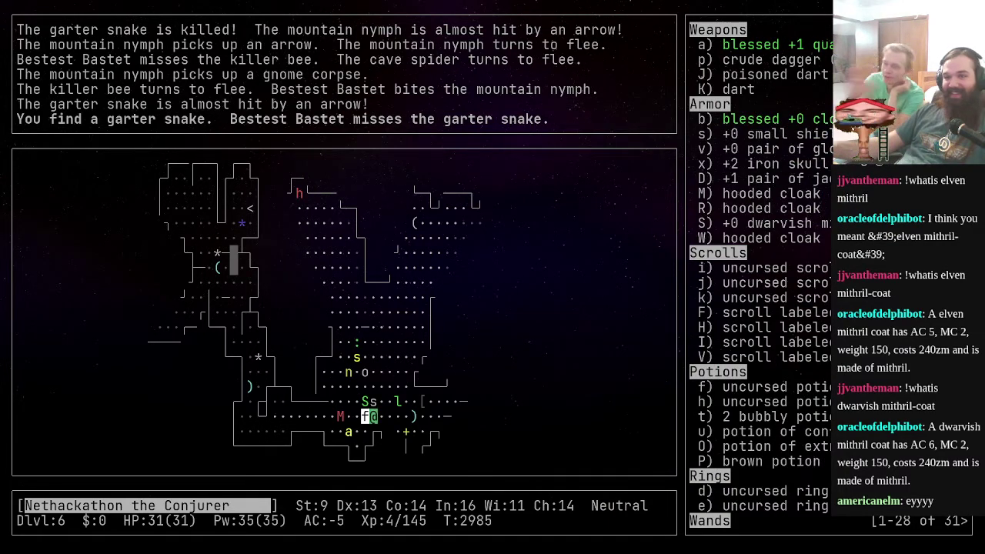
pyautogui.press('s')
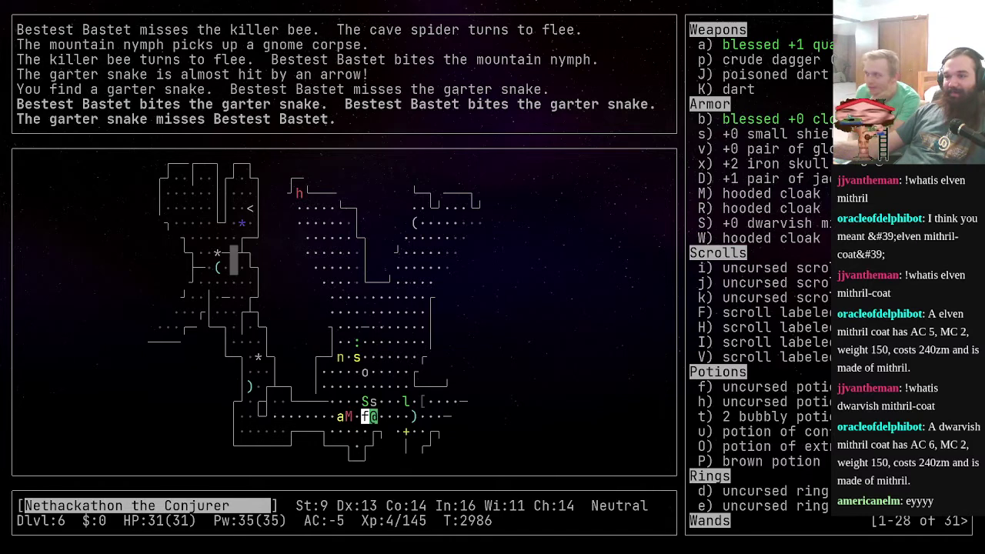
pyautogui.press('s')
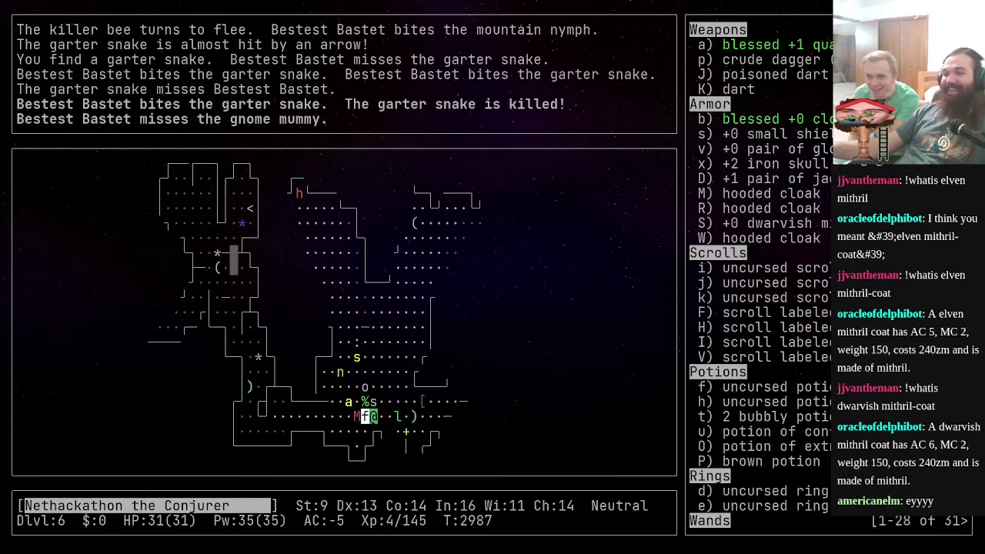
pyautogui.press('s')
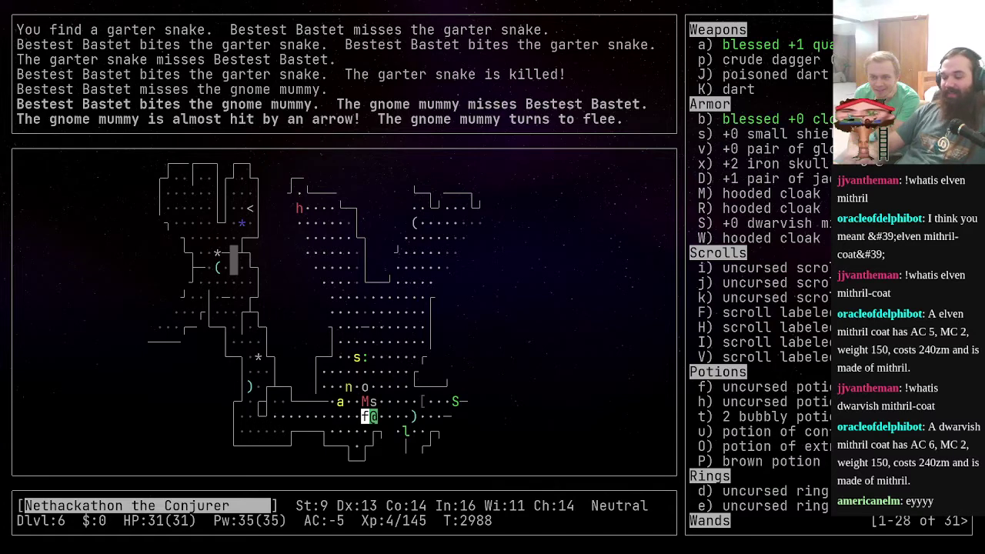
pyautogui.press(':')
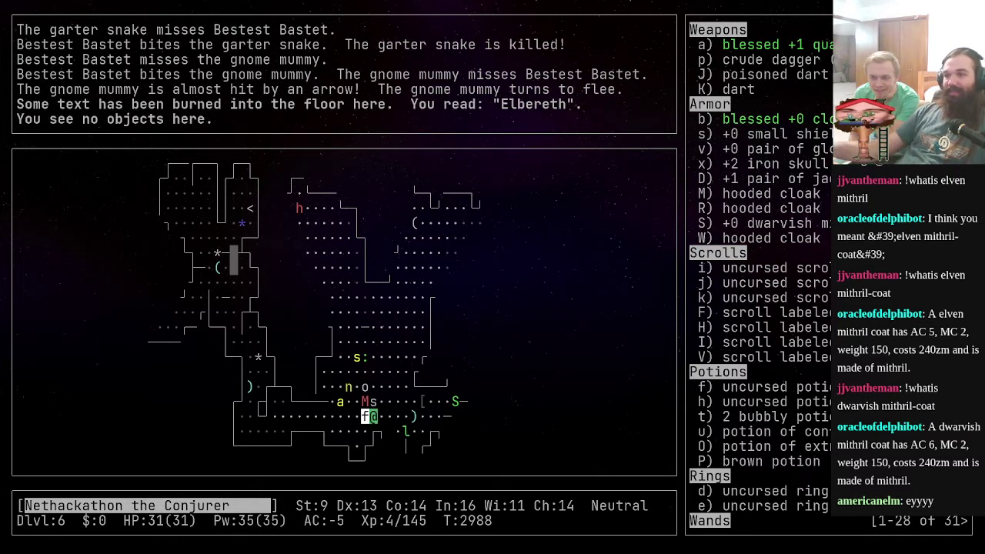
# - Keep waiting while the pet kills the gnome mummy and mountain nymph, then recheck the engraving
pyautogui.press('s')
pyautogui.press('s')
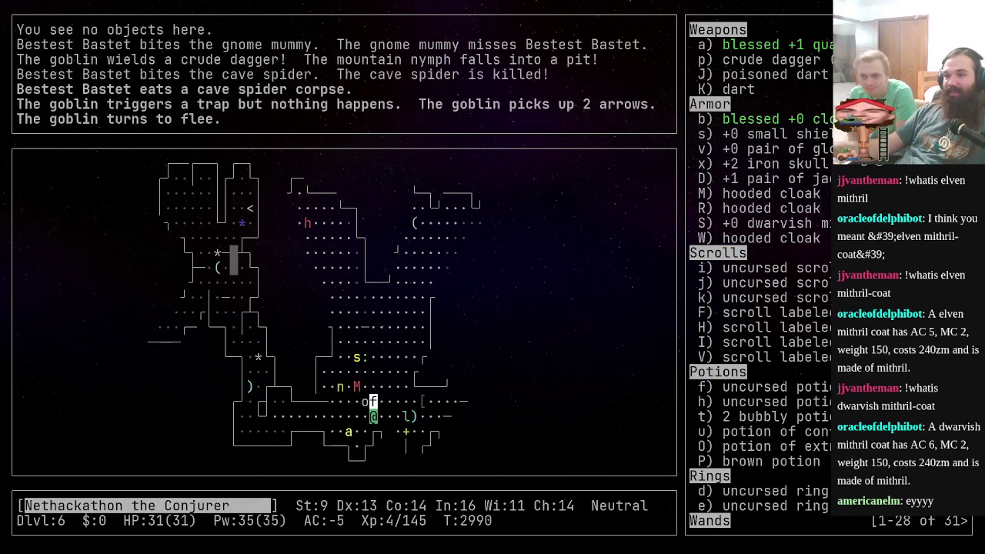
pyautogui.press('s')
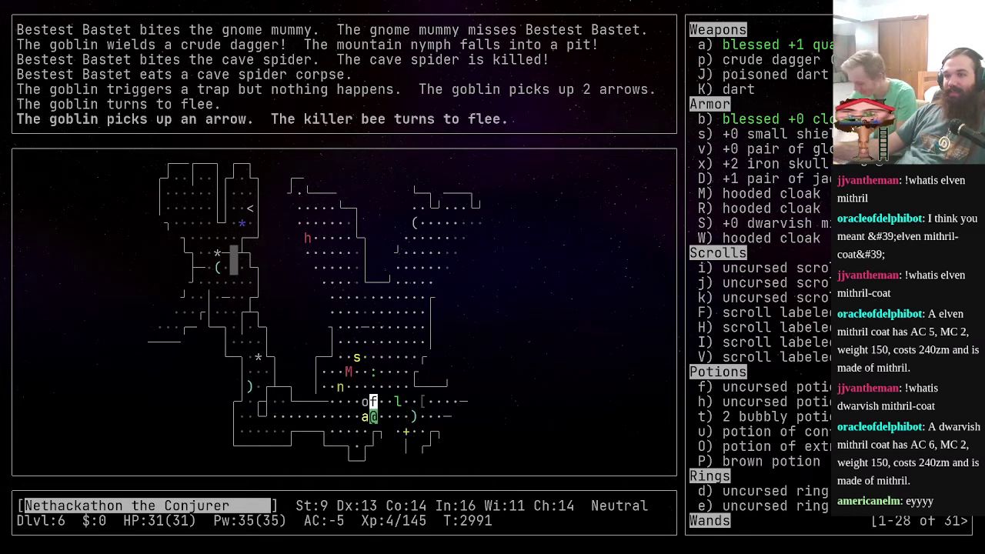
pyautogui.press('s')
pyautogui.press('s')
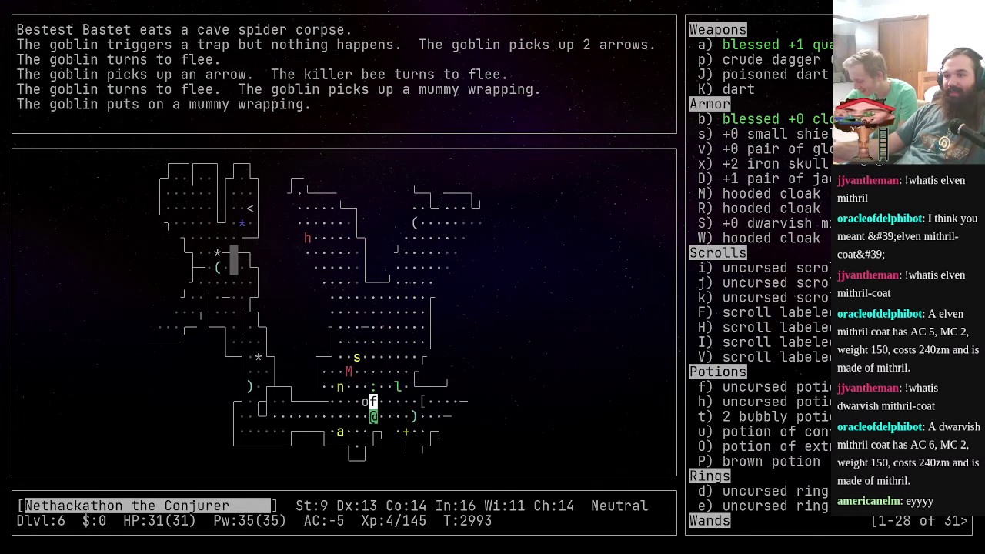
pyautogui.press('s')
pyautogui.press('s')
pyautogui.press('s')
pyautogui.press('s')
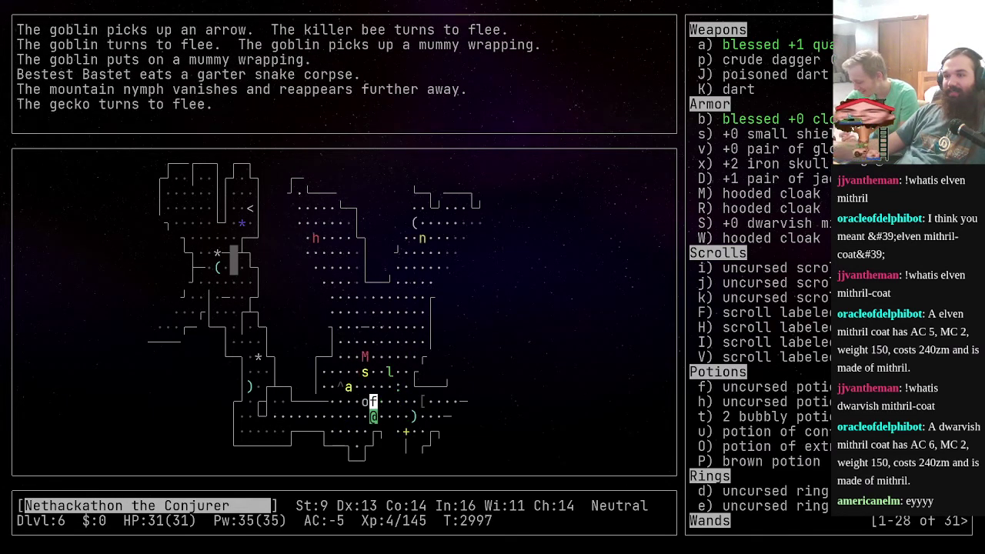
pyautogui.press('s')
pyautogui.press('s')
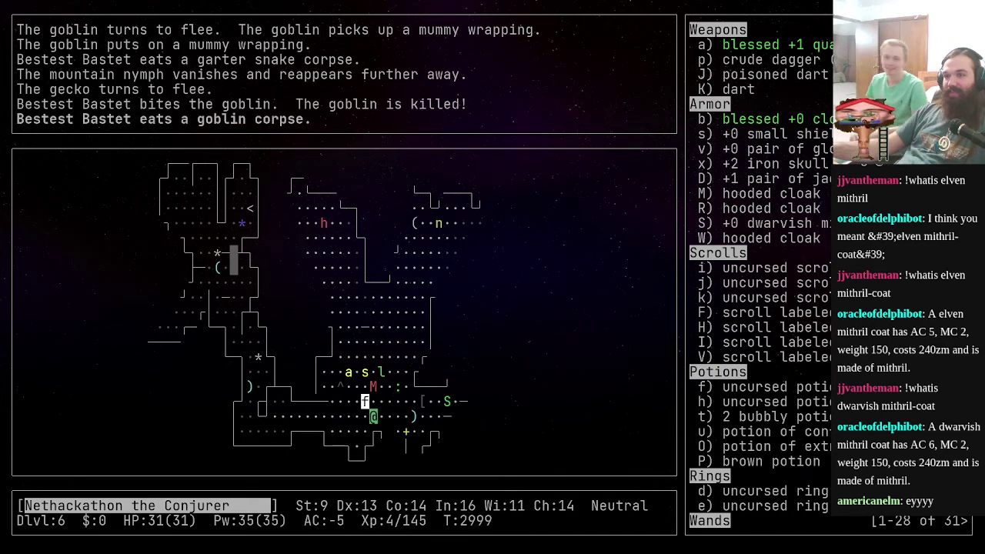
pyautogui.press('s')
pyautogui.press('s')
pyautogui.press('s')
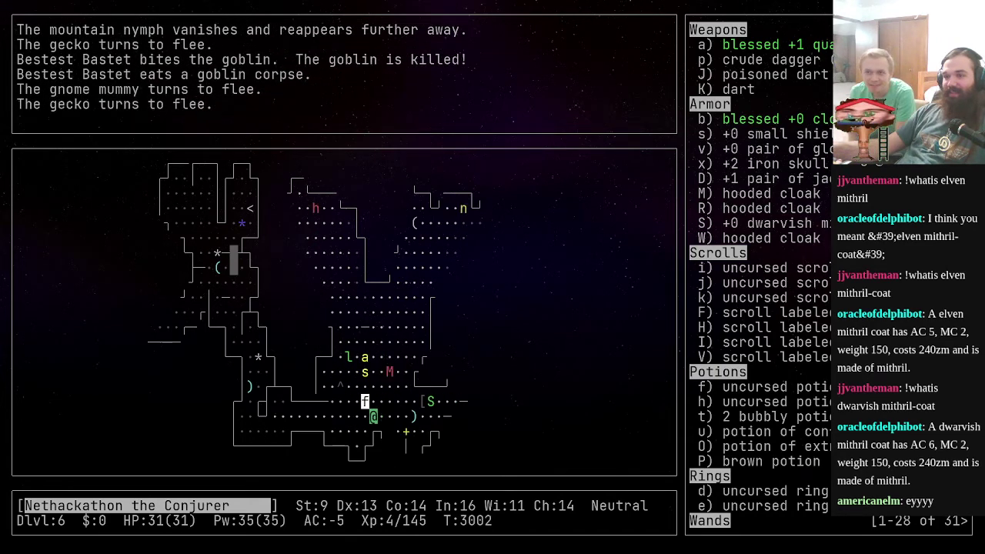
pyautogui.press('s')
pyautogui.press('s')
pyautogui.press('s')
pyautogui.press('s')
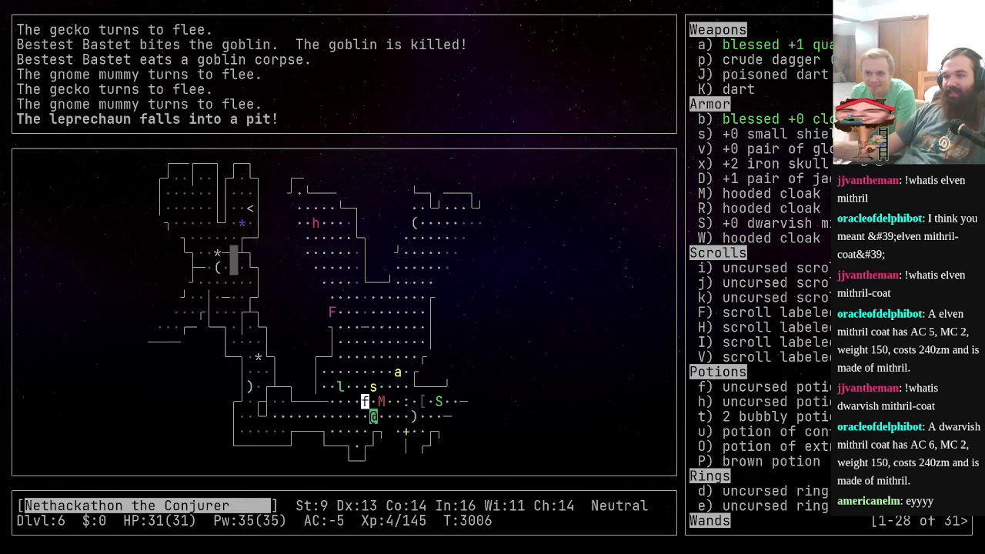
pyautogui.press('s')
pyautogui.press('s')
pyautogui.press('s')
pyautogui.press('s')
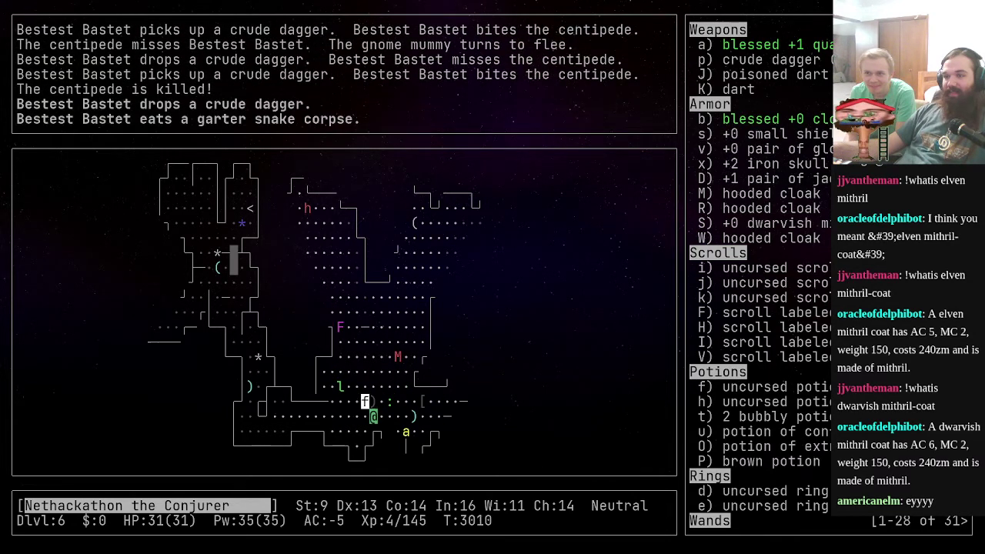
pyautogui.press('s')
pyautogui.press('s')
pyautogui.press('s')
pyautogui.press('s')
pyautogui.press('s')
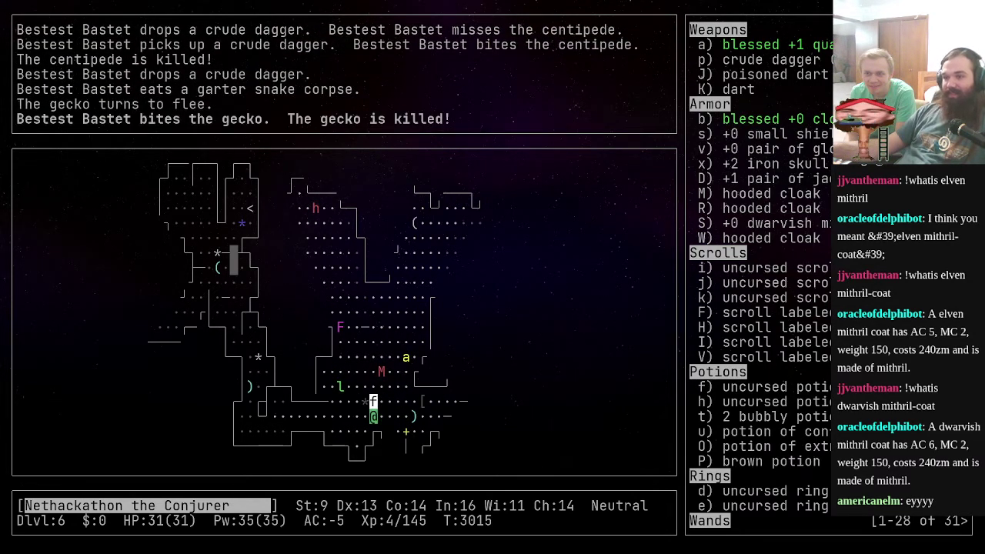
pyautogui.press('s')
pyautogui.press('s')
pyautogui.press('s')
pyautogui.press('s')
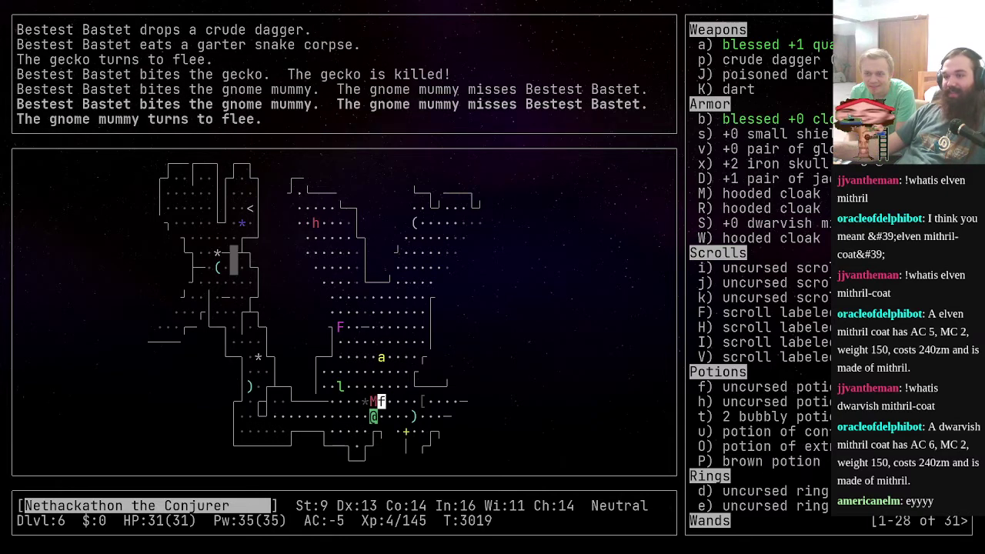
pyautogui.press('s')
pyautogui.press('s')
pyautogui.press('s')
pyautogui.press('s')
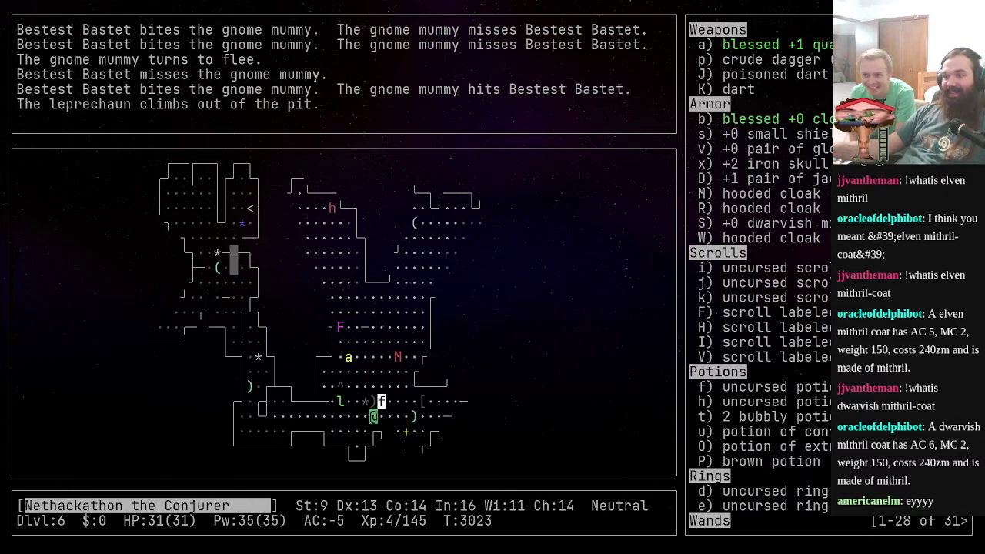
pyautogui.press('s')
pyautogui.press('s')
pyautogui.press('s')
pyautogui.press('s')
pyautogui.press('s')
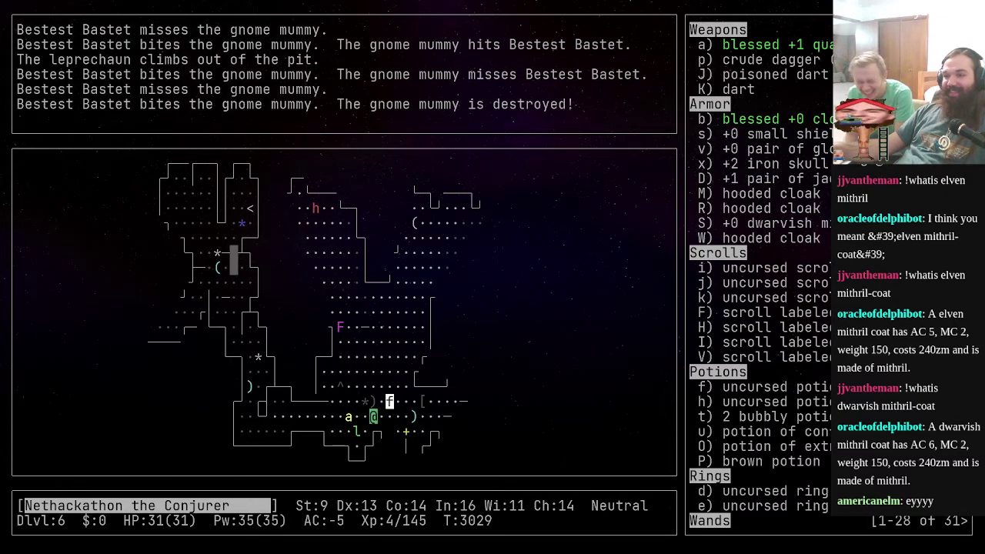
pyautogui.press('s')
pyautogui.press('s')
pyautogui.press('s')
pyautogui.press('s')
pyautogui.press('s')
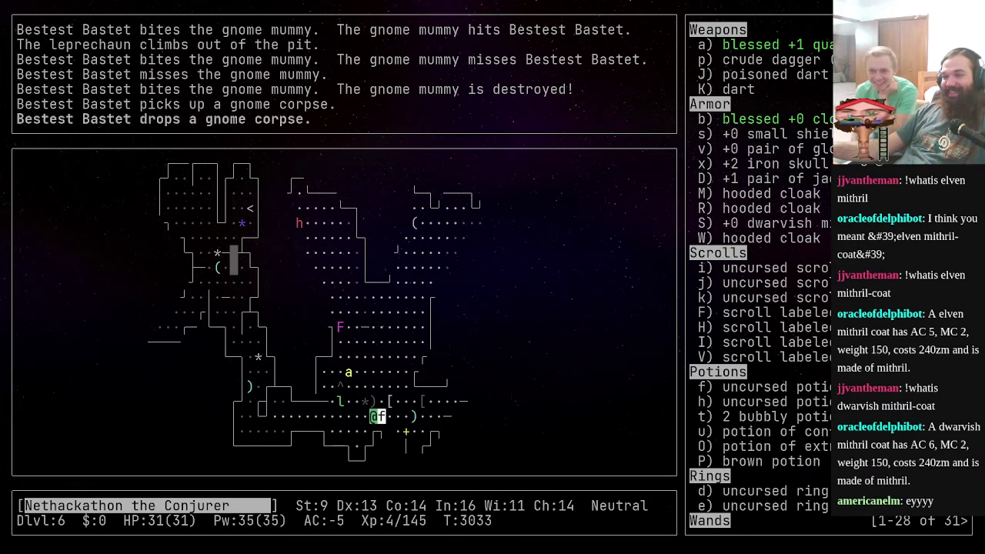
pyautogui.press('s')
pyautogui.press('s')
pyautogui.press('s')
pyautogui.press('s')
pyautogui.press('s')
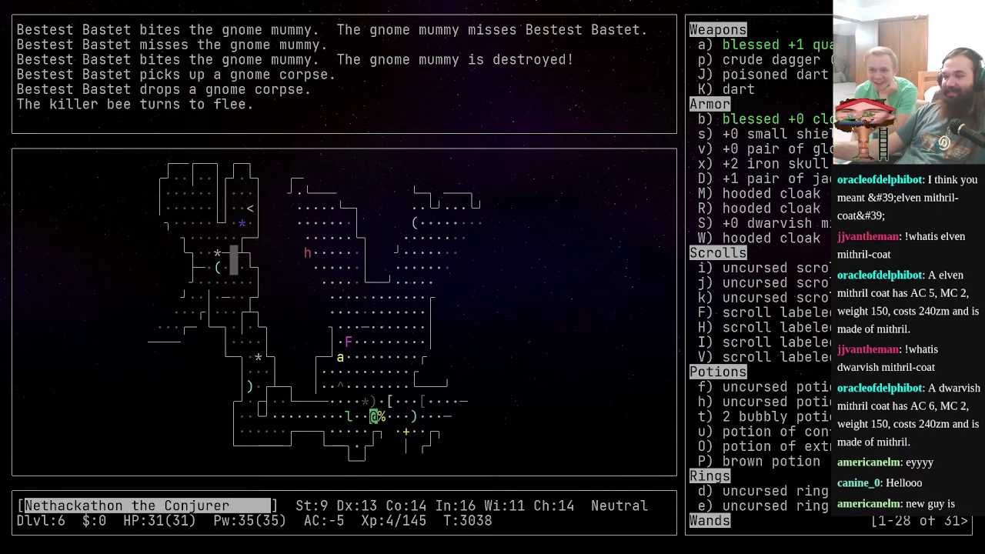
pyautogui.press('s')
pyautogui.press('s')
pyautogui.press('s')
pyautogui.press('s')
pyautogui.press('s')
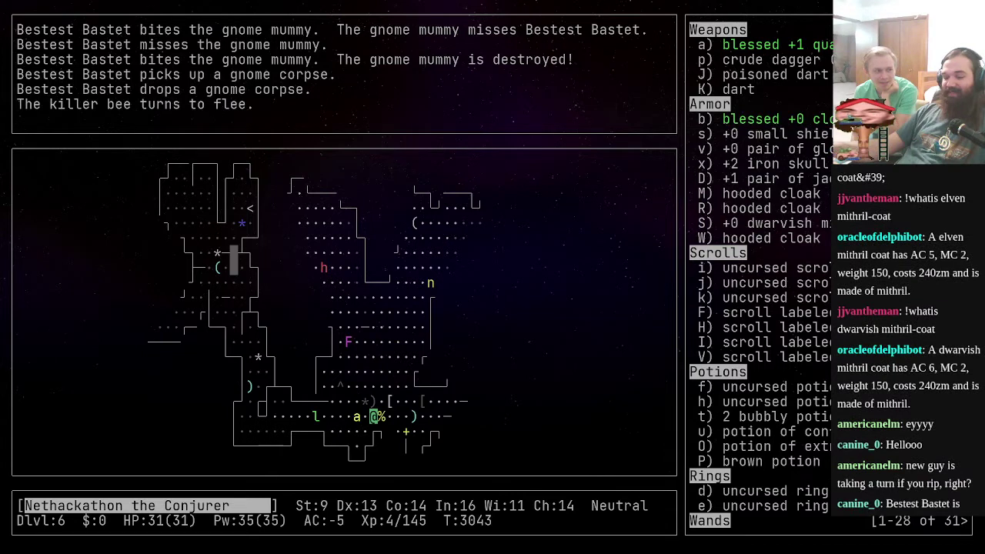
pyautogui.press('s')
pyautogui.press('s')
pyautogui.press('s')
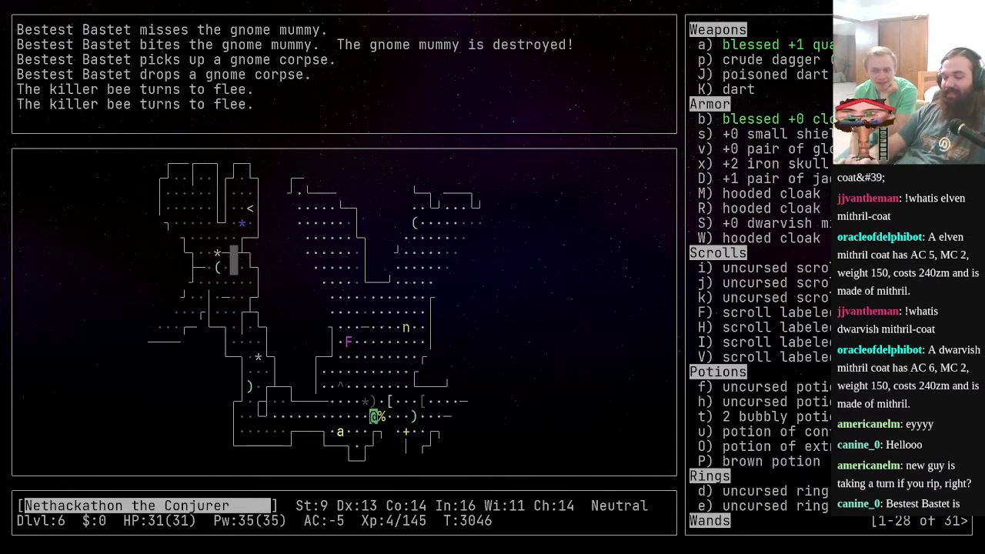
pyautogui.press('s')
pyautogui.press('s')
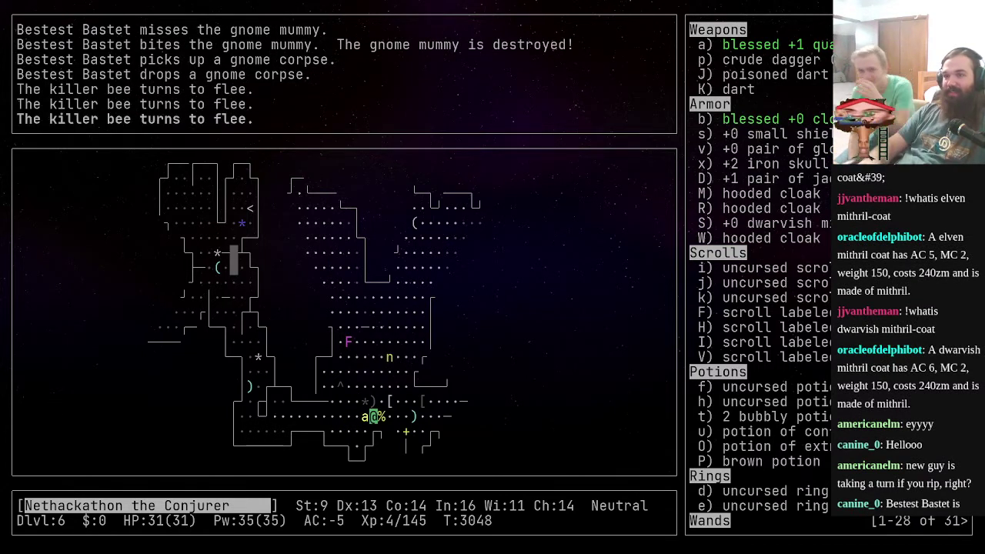
pyautogui.press('s')
pyautogui.press('s')
pyautogui.press('s')
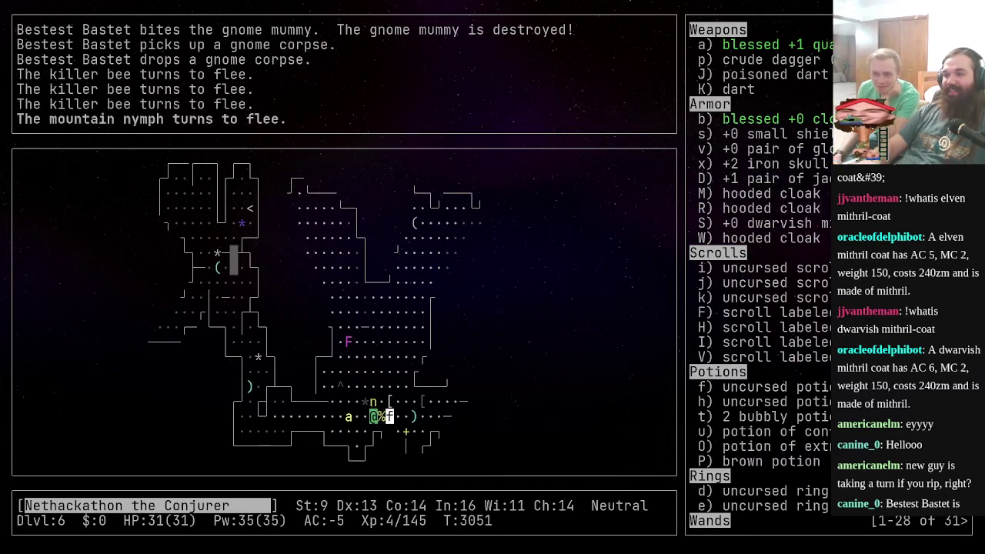
pyautogui.press('s')
pyautogui.press('s')
pyautogui.press('s')
pyautogui.press('s')
pyautogui.press('s')
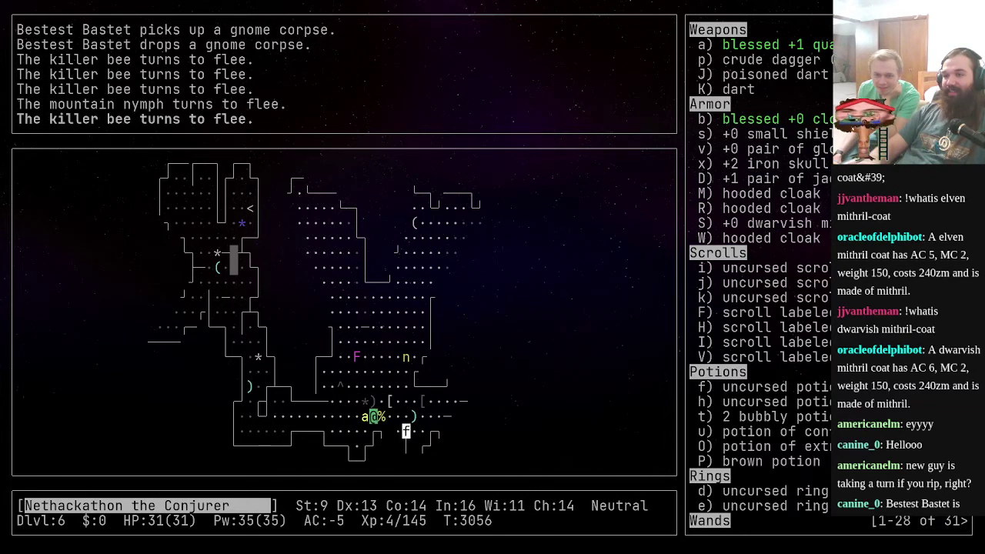
pyautogui.press('s')
pyautogui.press('s')
pyautogui.press('s')
pyautogui.press('s')
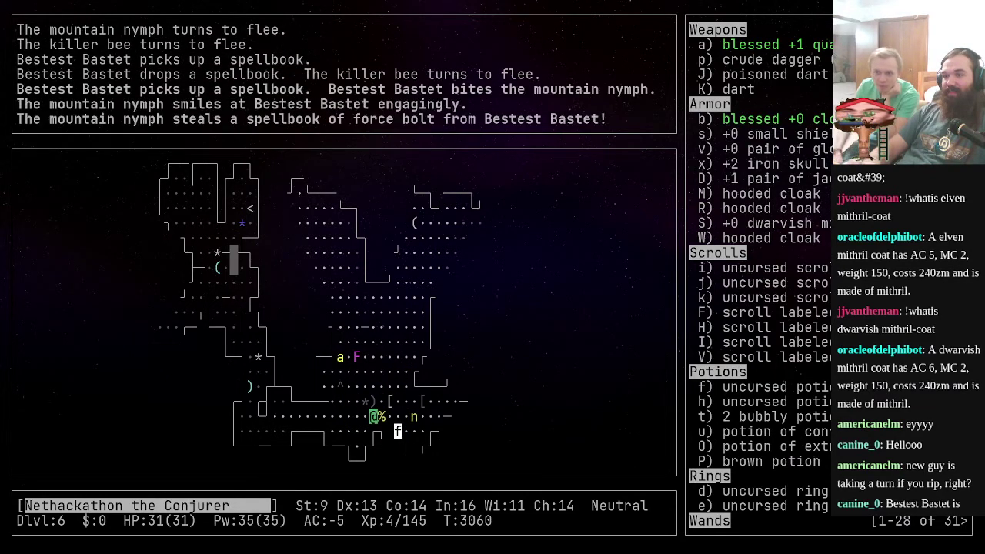
pyautogui.press('s')
pyautogui.press('s')
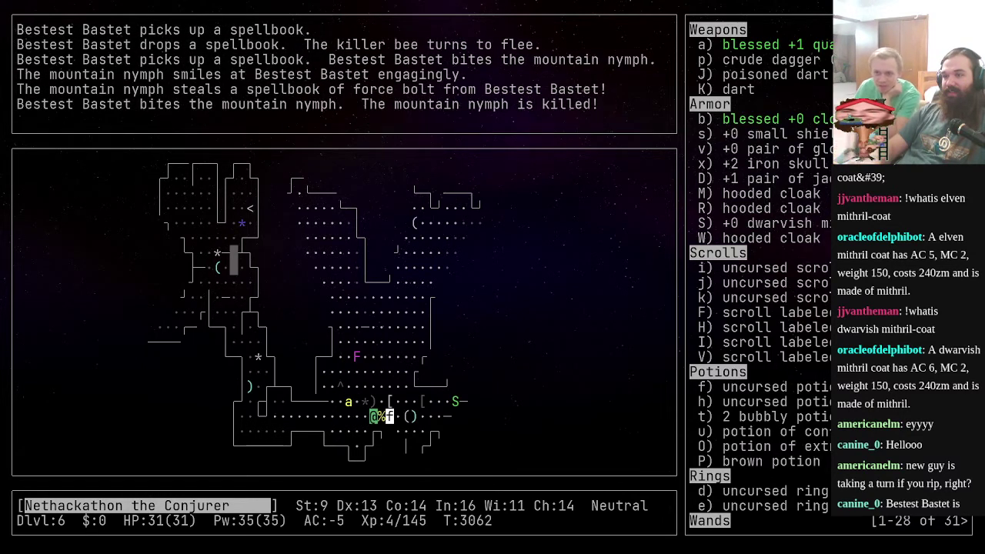
pyautogui.press('s')
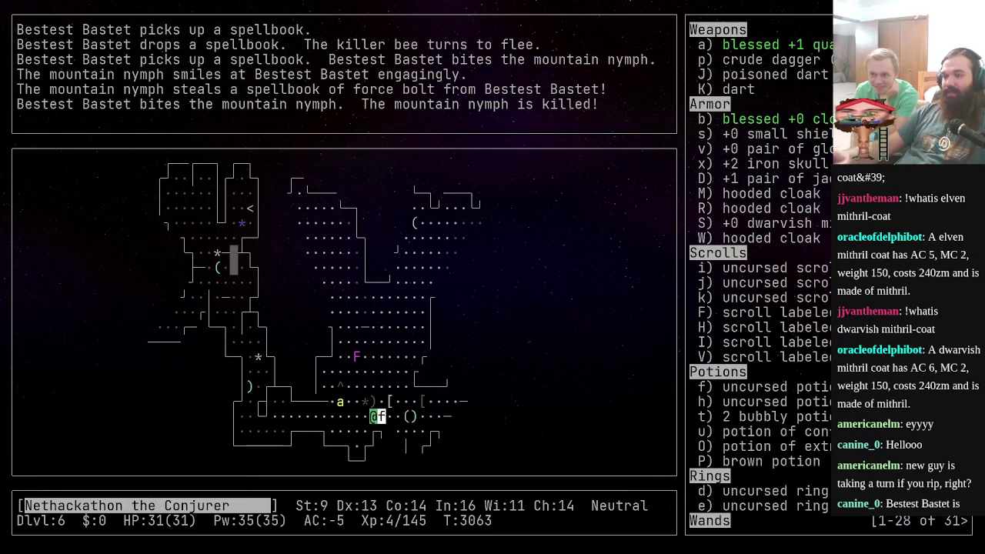
pyautogui.press('s')
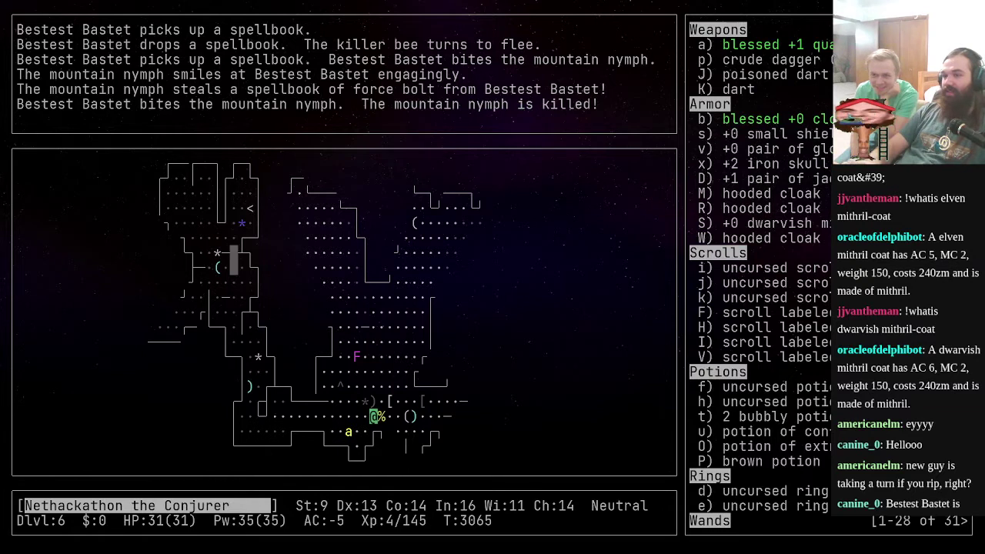
pyautogui.press(':')
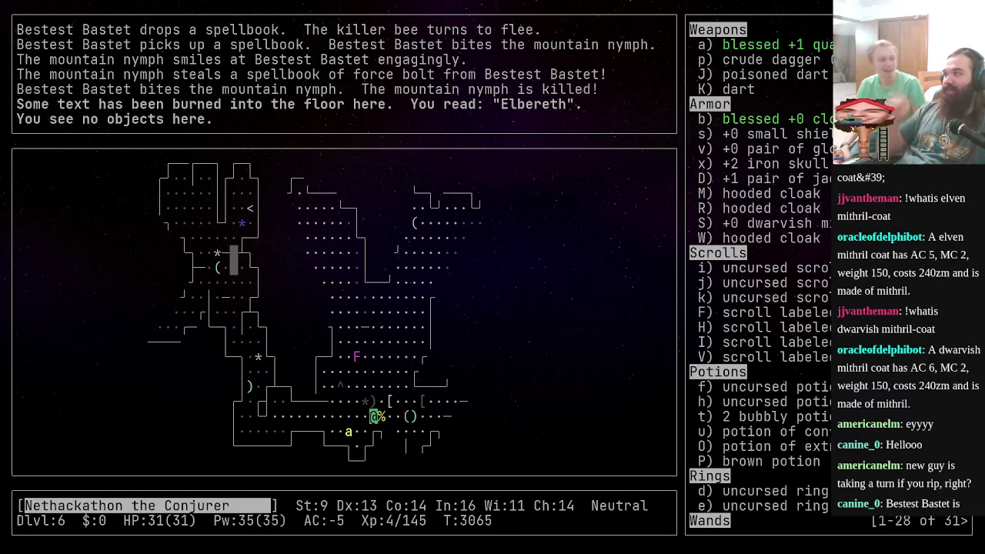
# - Wait more turns as monsters flee and the pet engages the violet fungus
pyautogui.press('s')
pyautogui.press('s')
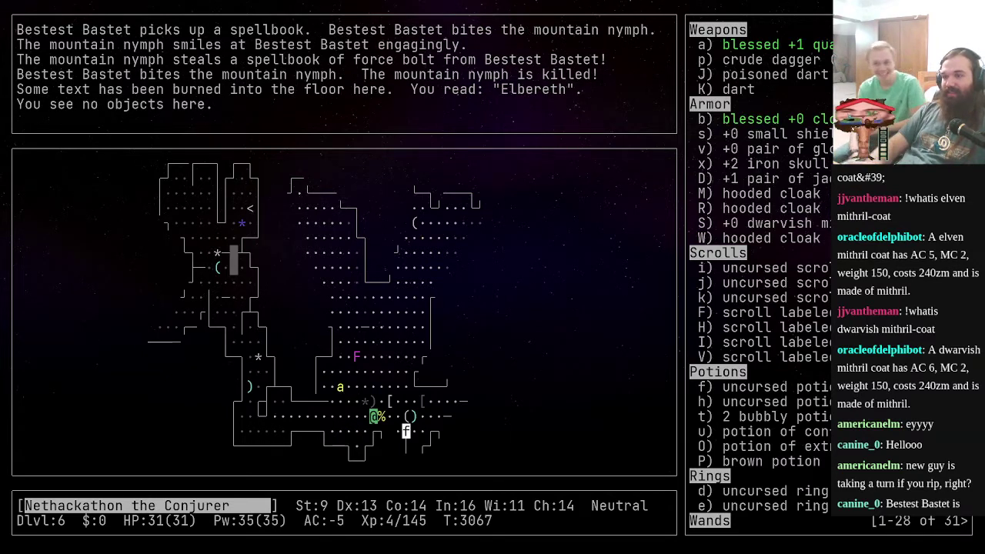
pyautogui.press('s')
pyautogui.press('s')
pyautogui.press('s')
pyautogui.press('s')
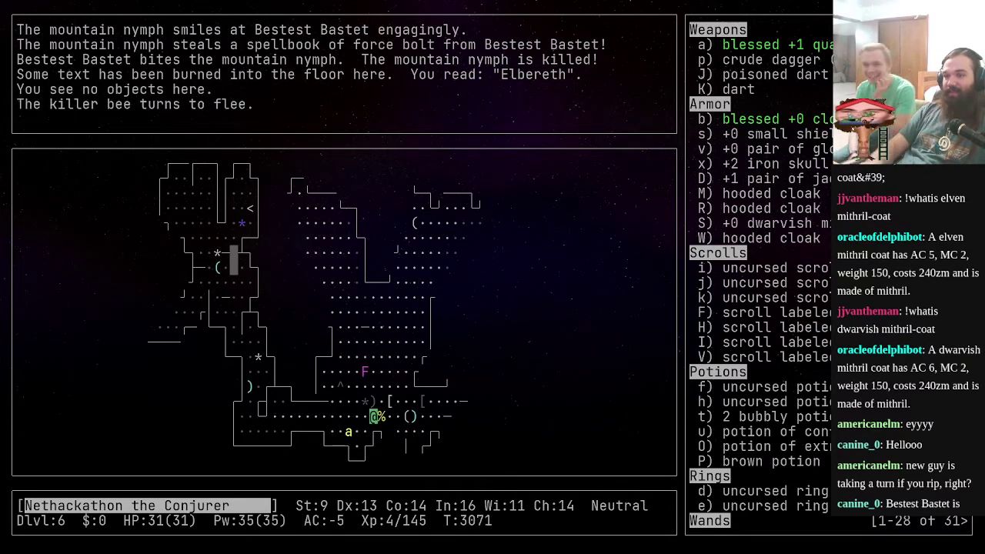
pyautogui.press('s')
pyautogui.press('s')
pyautogui.press('s')
pyautogui.press('s')
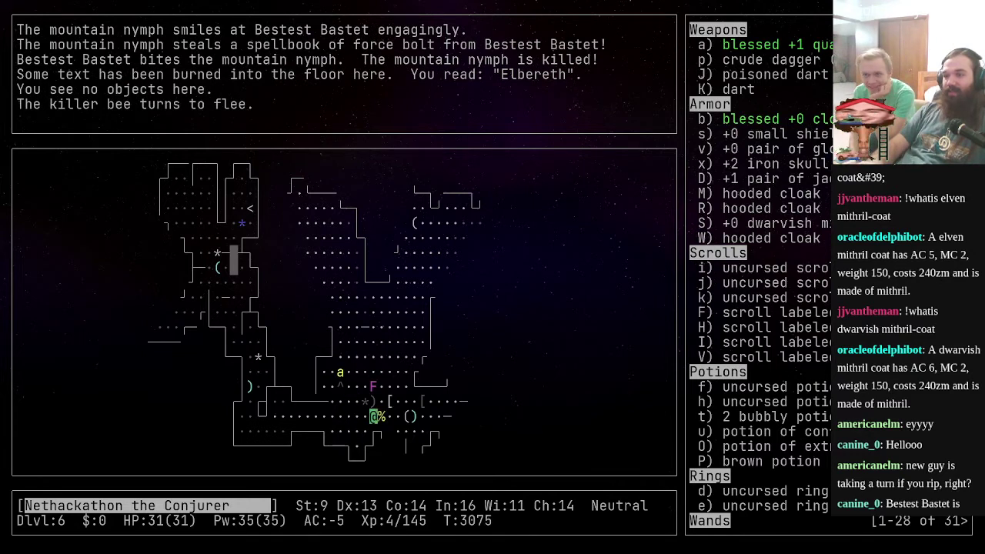
pyautogui.press('s')
pyautogui.press('s')
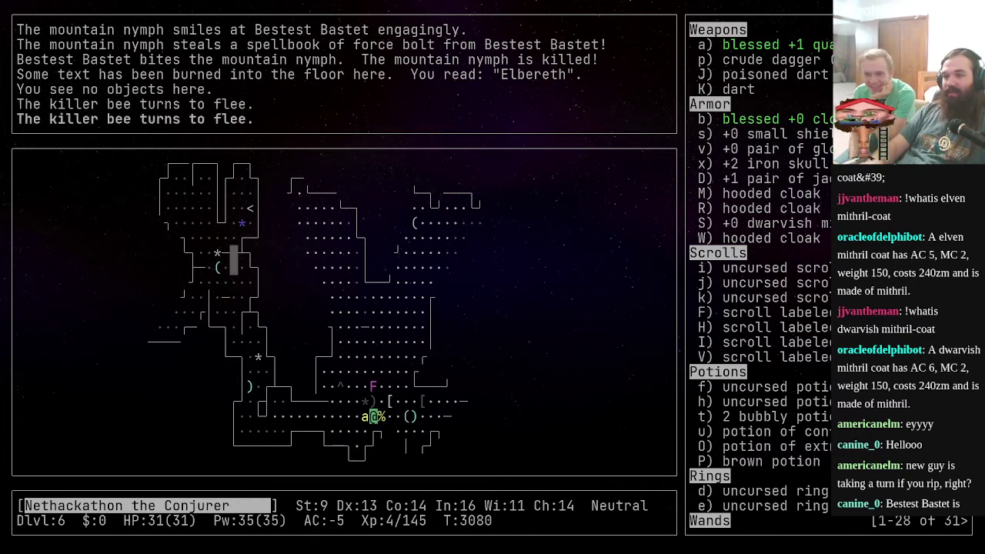
pyautogui.press('s')
pyautogui.press('s')
pyautogui.press('s')
pyautogui.press('s')
pyautogui.press('s')
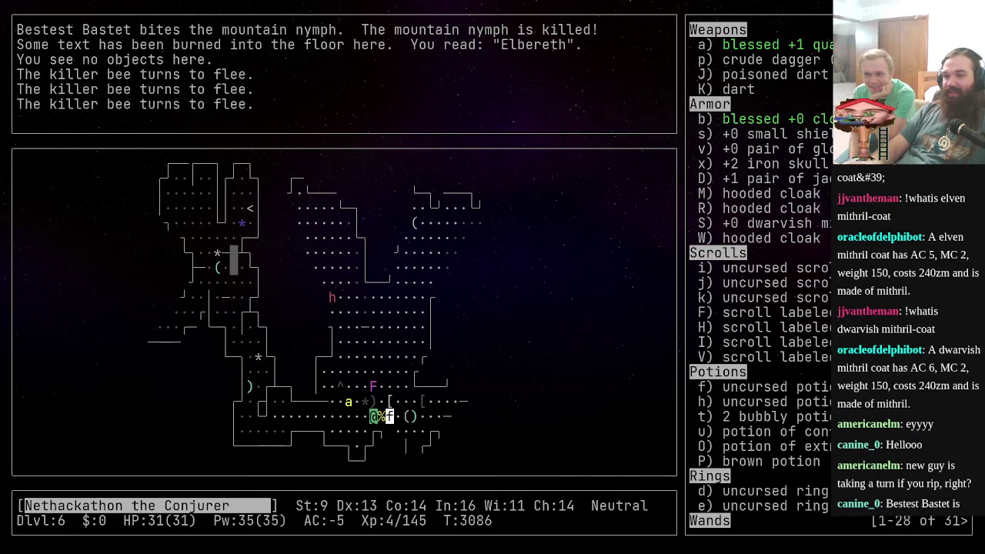
pyautogui.press('s')
pyautogui.press('s')
pyautogui.press('s')
pyautogui.press('s')
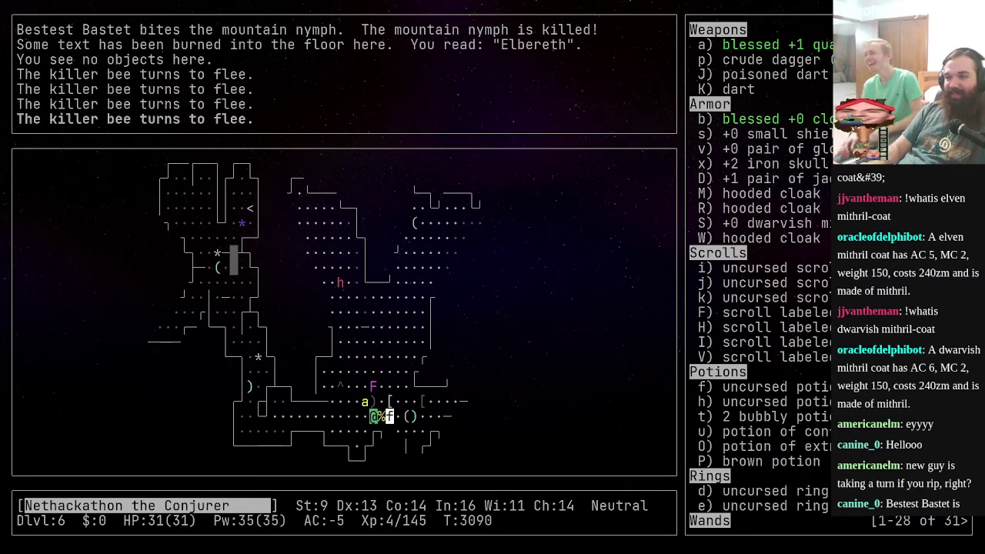
pyautogui.press('s')
pyautogui.press('s')
pyautogui.press('s')
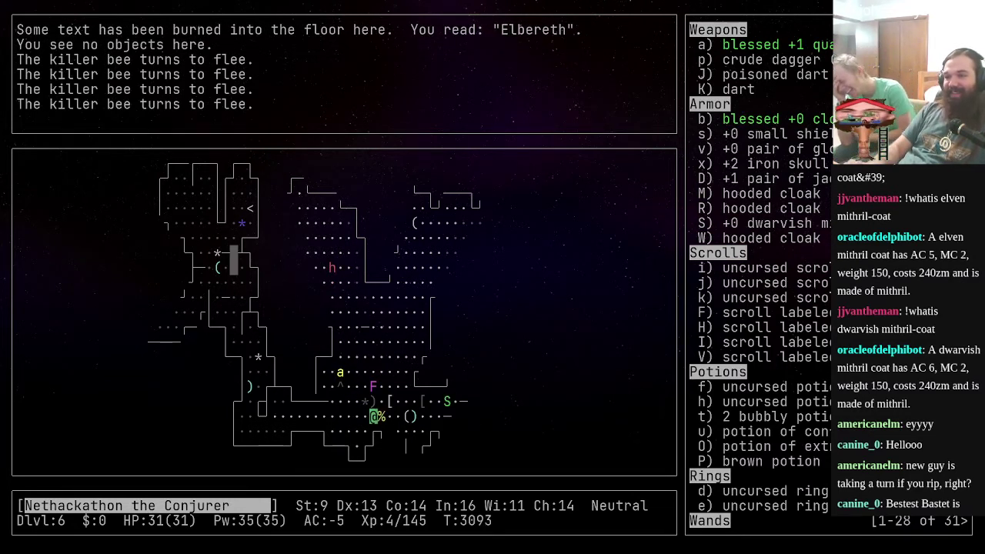
pyautogui.press('s')
pyautogui.press('s')
pyautogui.press('s')
pyautogui.press('s')
pyautogui.press('s')
pyautogui.press('s')
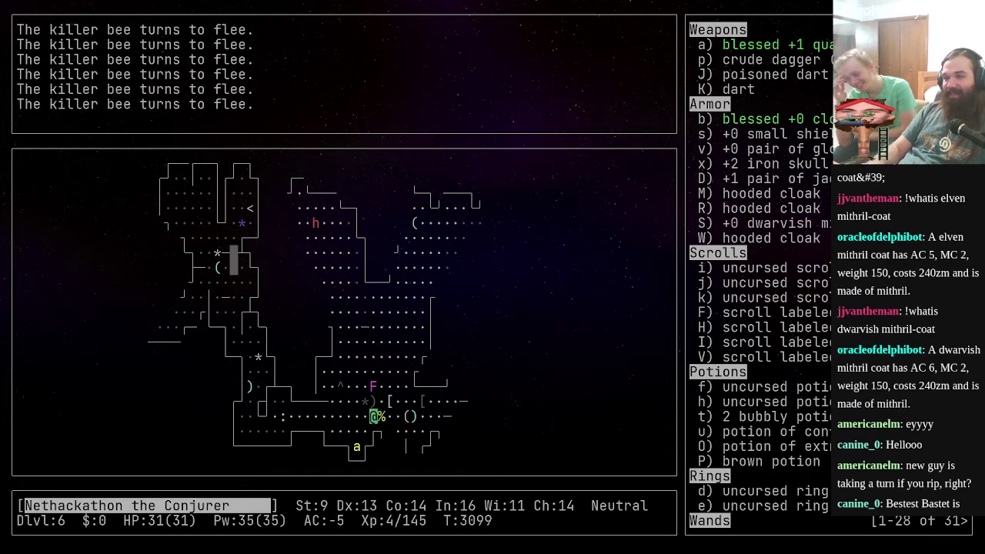
pyautogui.press('s')
pyautogui.press('s')
pyautogui.press('s')
pyautogui.press('s')
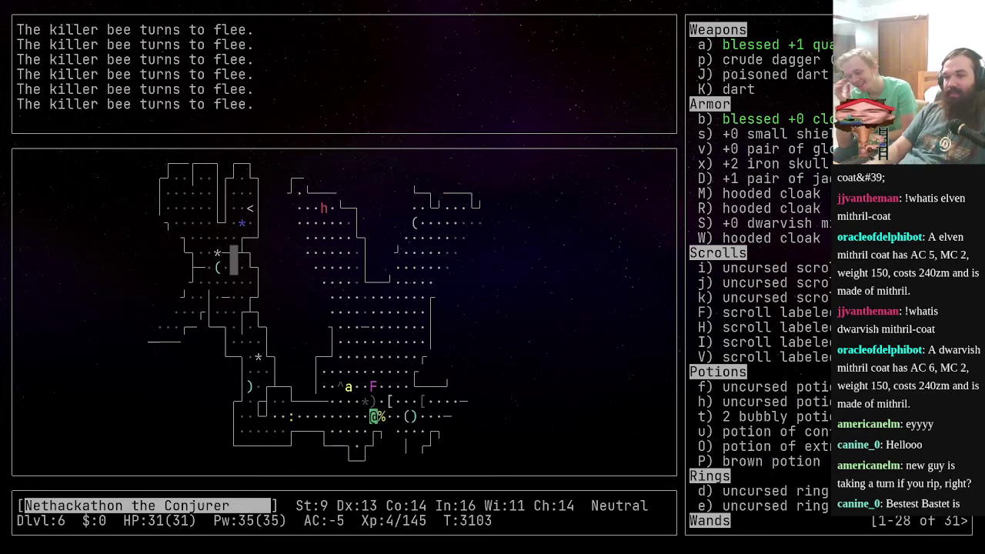
pyautogui.press('s')
pyautogui.press('s')
pyautogui.press('s')
pyautogui.press('s')
pyautogui.press('s')
pyautogui.press('s')
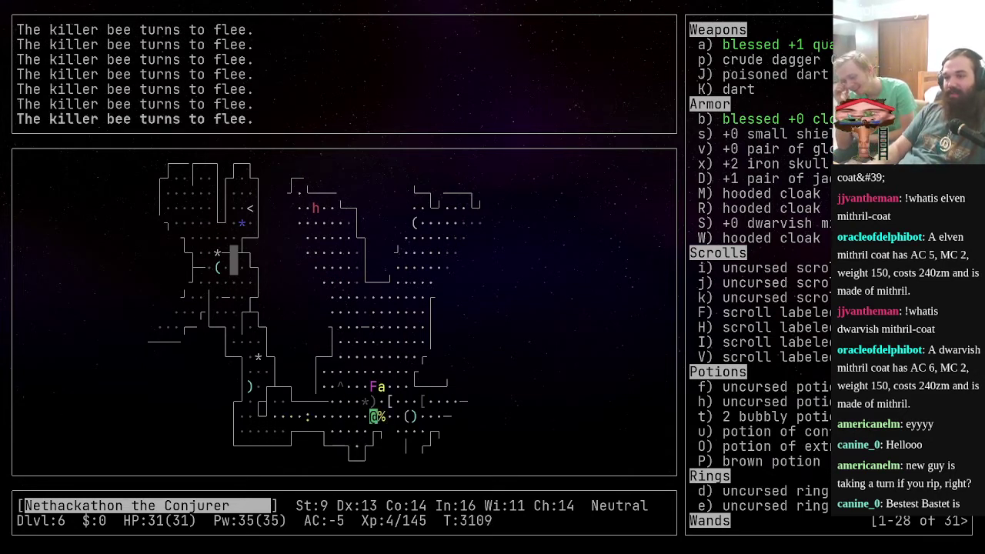
pyautogui.press('s')
pyautogui.press('s')
pyautogui.press('s')
pyautogui.press('s')
pyautogui.press('s')
pyautogui.press('s')
pyautogui.press('s')
pyautogui.press('s')
pyautogui.press('s')
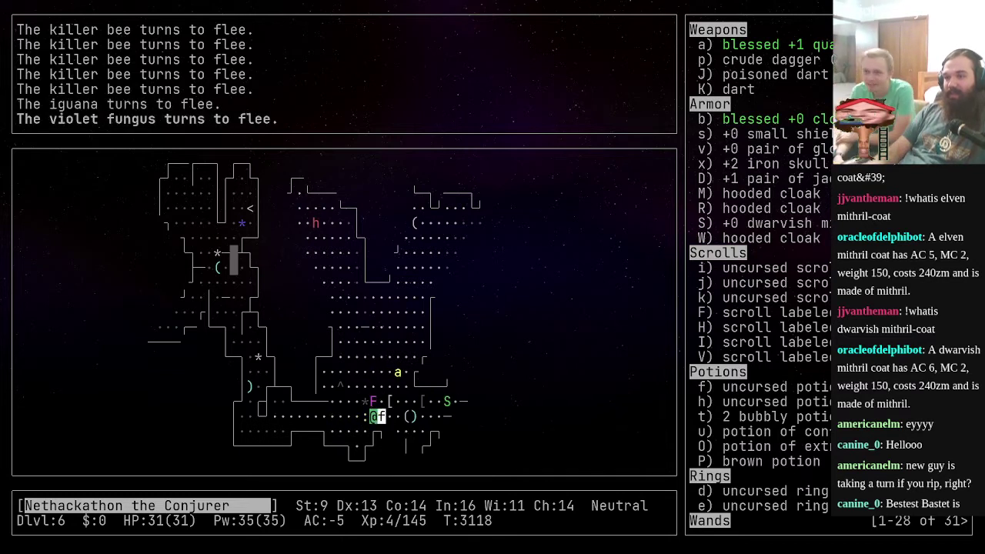
pyautogui.press('s')
pyautogui.press('s')
pyautogui.press('s')
pyautogui.press('s')
pyautogui.press('s')
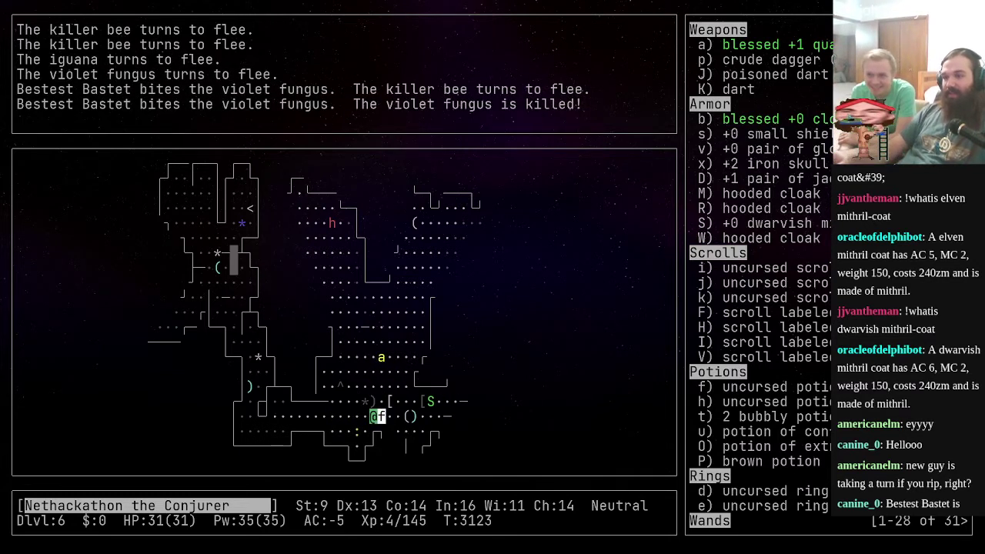
# - Kill the iguana with repeated F-direction attacks
pyautogui.press('h')
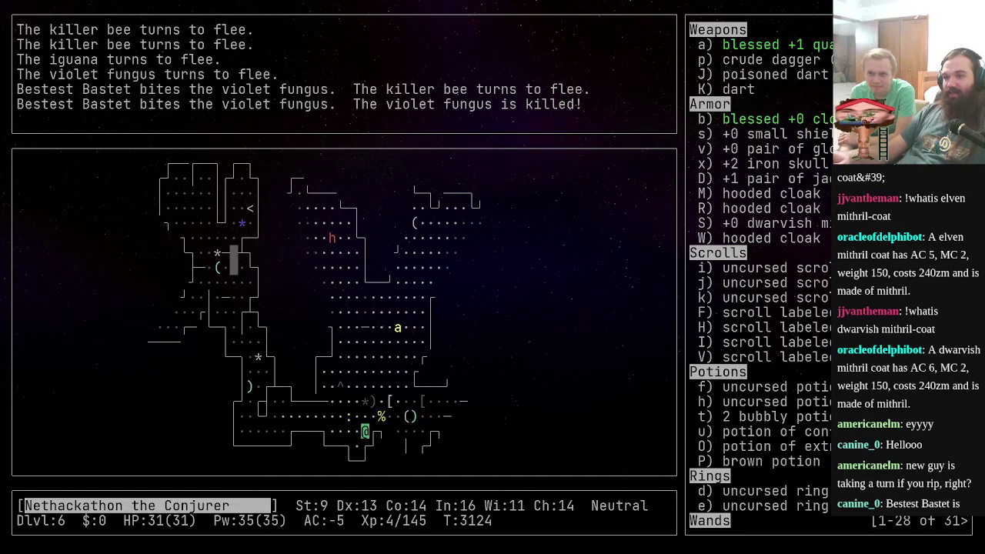
pyautogui.press('h')
pyautogui.press('F')
pyautogui.press('l')
pyautogui.press('F')
pyautogui.press('l')
pyautogui.press('F')
pyautogui.press('j')
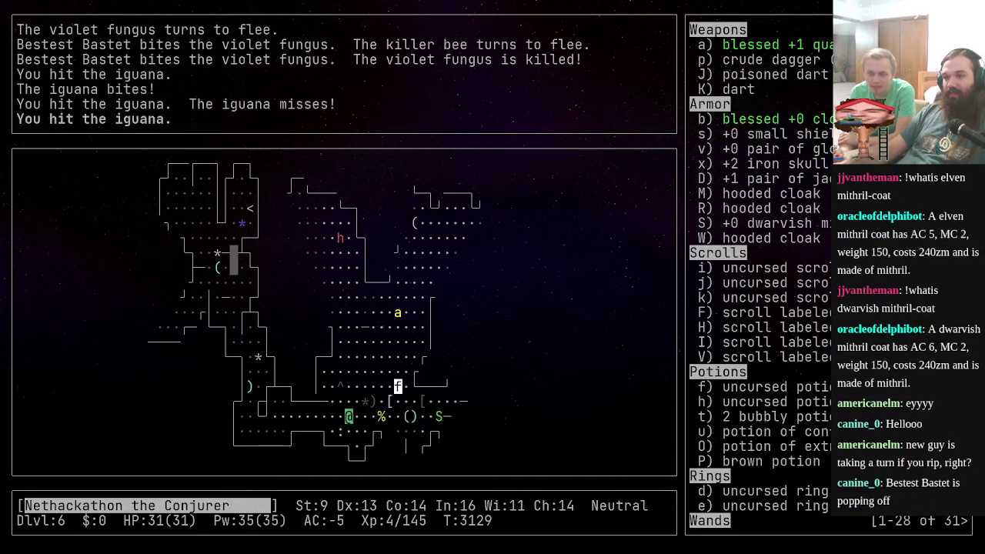
pyautogui.press('F')
pyautogui.press('j')
# - Walk onto the object pile and farlook the pet cat beside the hero
pyautogui.press('l')
pyautogui.press('l')
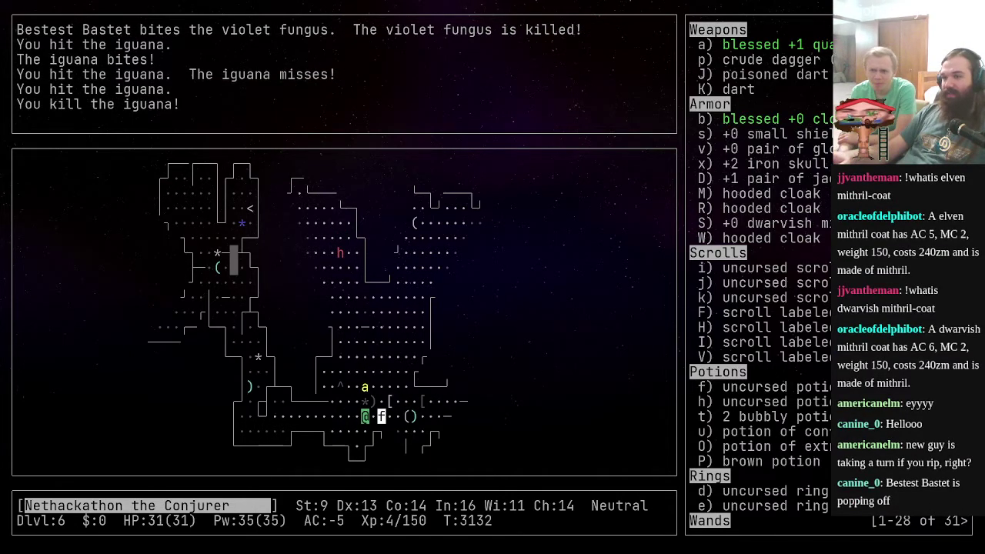
pyautogui.press('k')
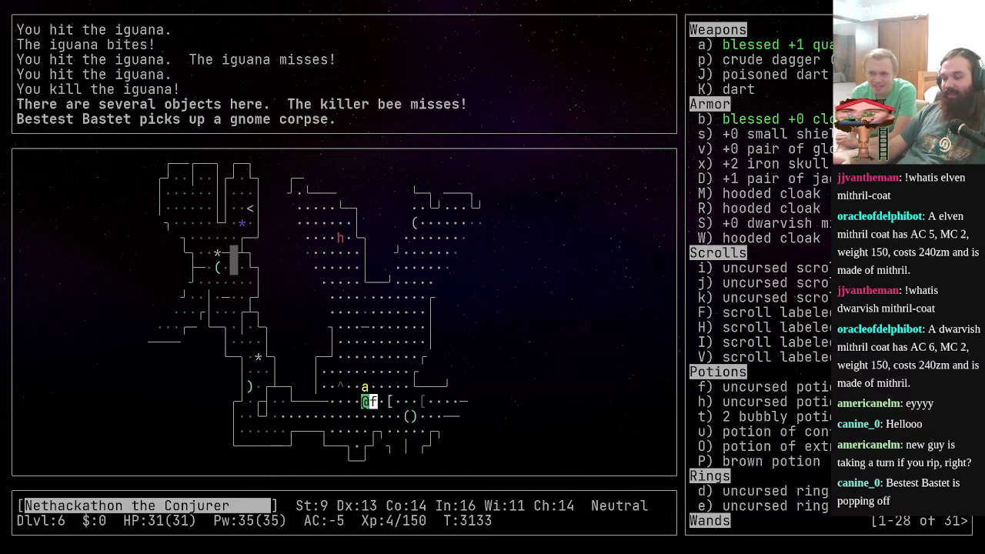
pyautogui.press(';')
pyautogui.press('l')
pyautogui.press('.')
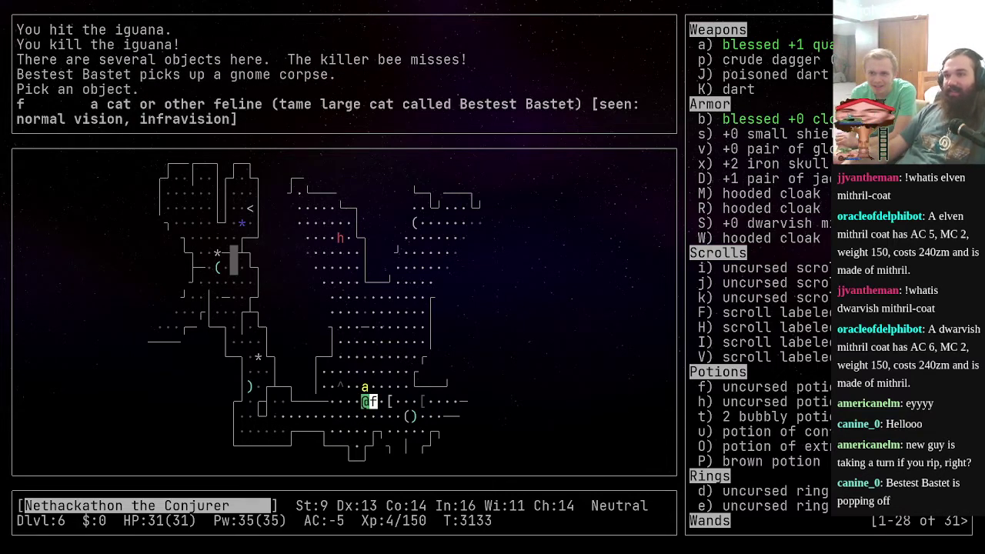
# - Fight the killer bee, move onto Elbereth, and pick up the magic lumps and spellbook
pyautogui.press('k')
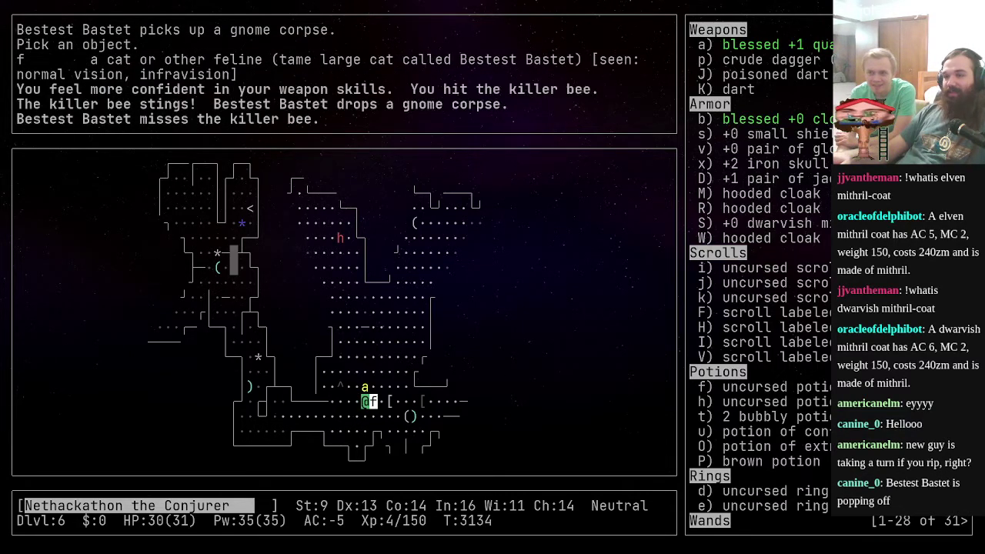
pyautogui.press('k')
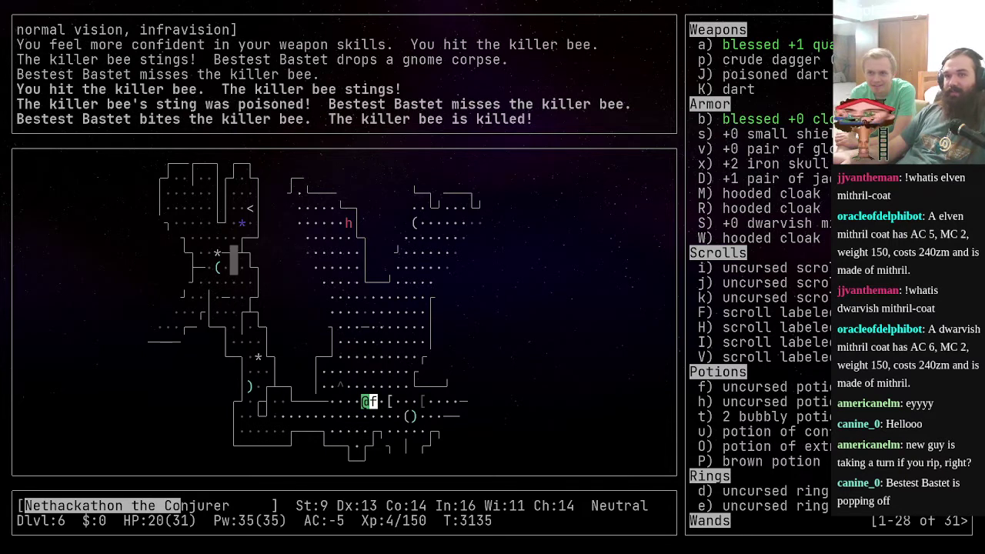
pyautogui.press('n')
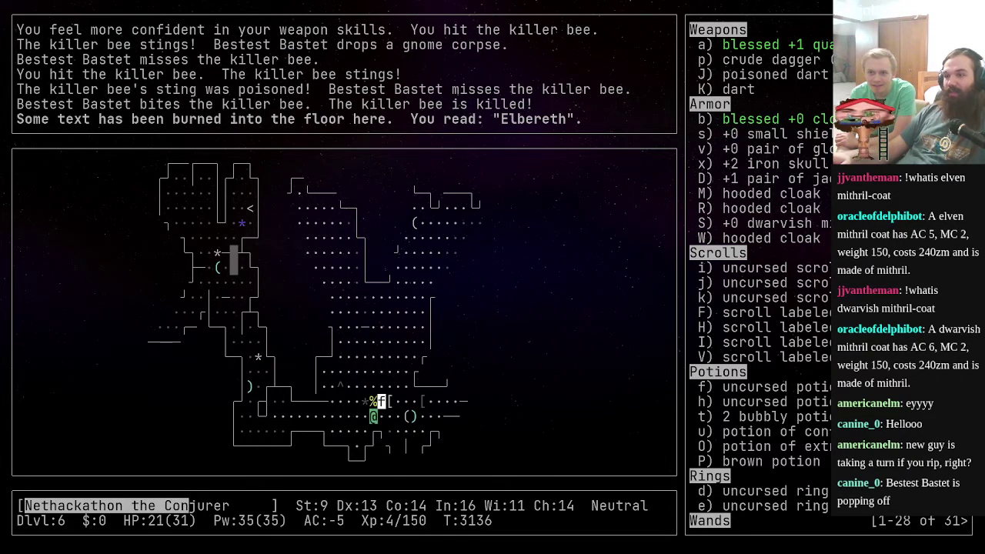
pyautogui.press(',')
pyautogui.press('l')
pyautogui.press('l')
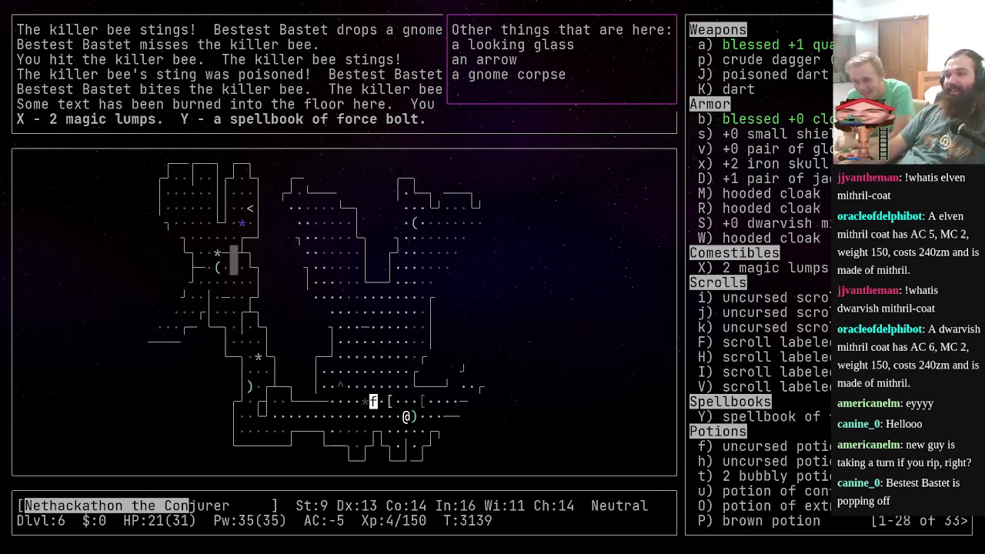
# - Dismiss the item list and swap places with the peaceful garter snake
pyautogui.press('Return')
pyautogui.press('l')
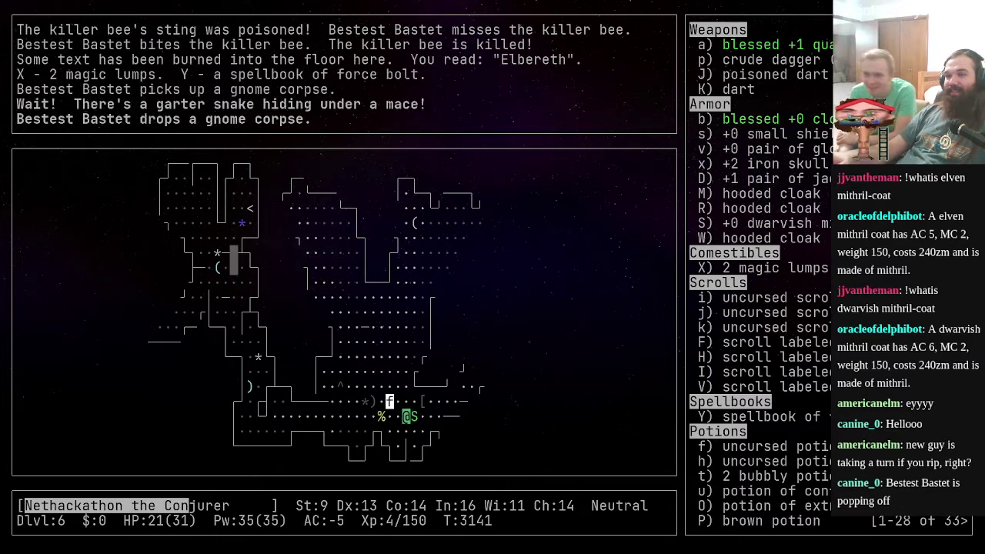
pyautogui.press('l')
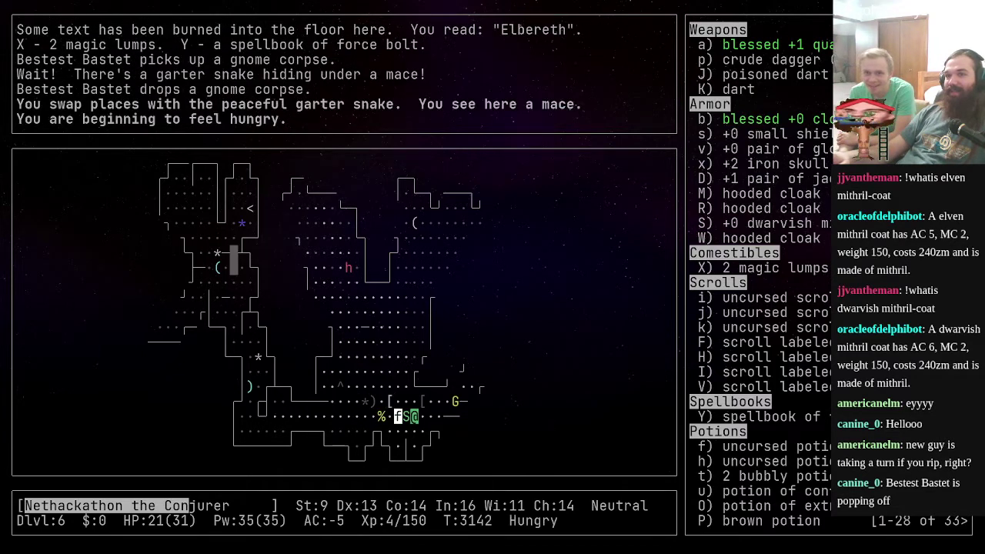
pyautogui.press('h')
# - Walk east past the crude ring mail toward the new room
pyautogui.press('Return')
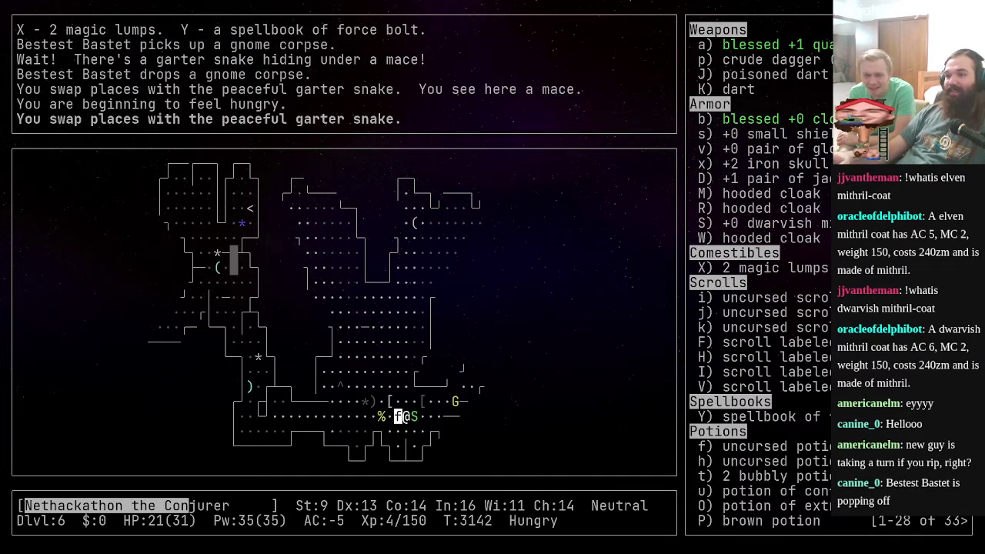
pyautogui.press('u')
pyautogui.press('u')
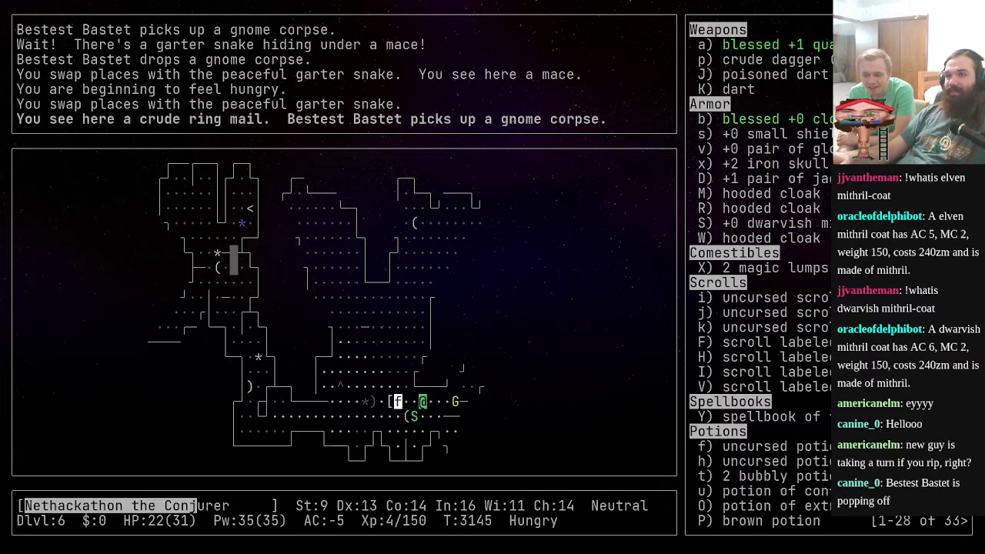
pyautogui.press('l')
pyautogui.press('l')
pyautogui.press('l')
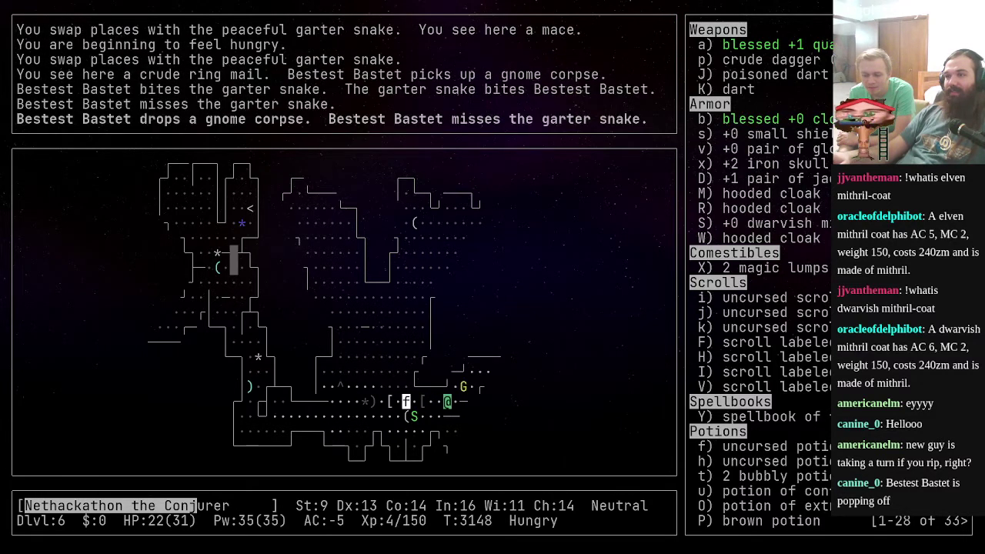
pyautogui.press('l')
pyautogui.press('l')
# - Move east and north into the newly revealed room
pyautogui.press('u')
pyautogui.press('u')
pyautogui.press('l')
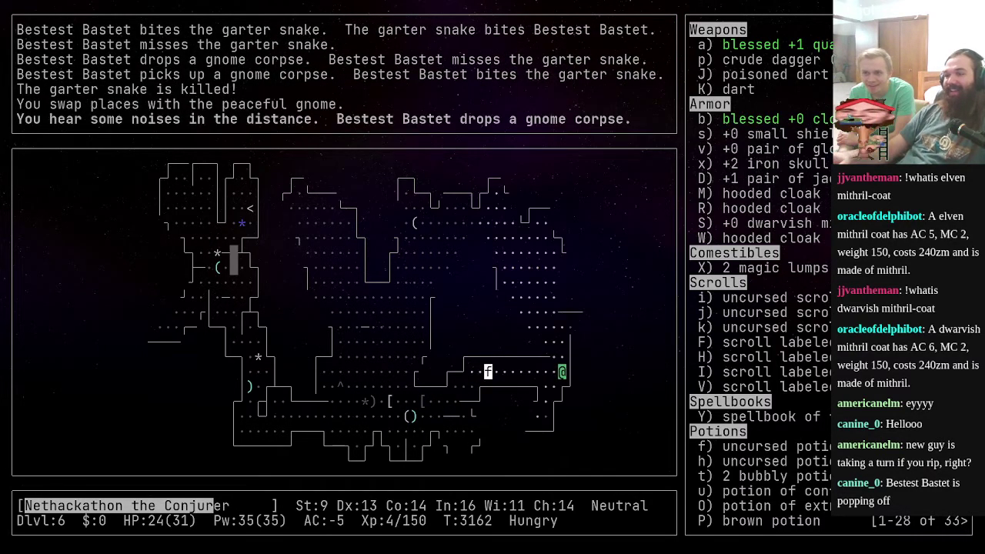
pyautogui.press('l')
pyautogui.press('l')
pyautogui.press('l')
pyautogui.press('k')
pyautogui.press('k')
pyautogui.press('u')
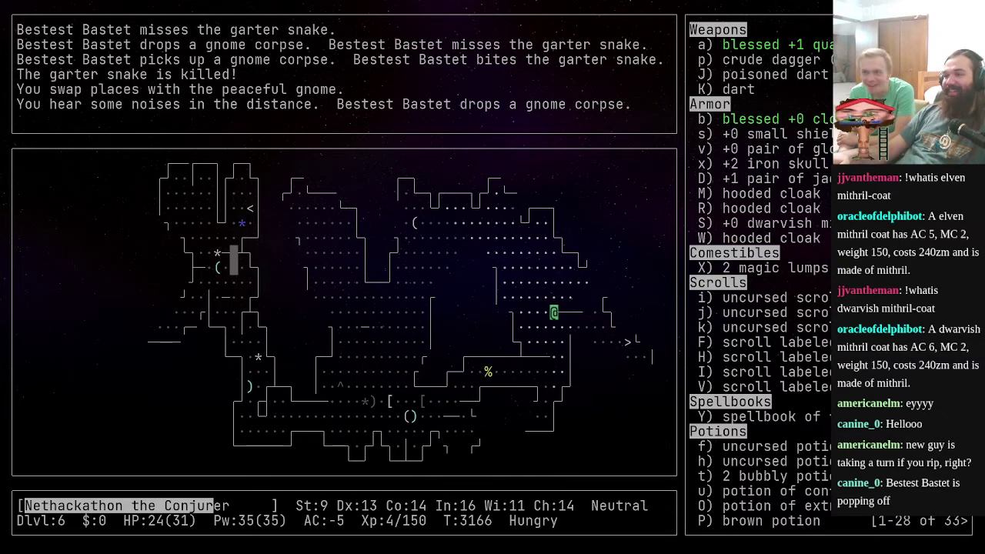
pyautogui.press('u')
pyautogui.press('l')
pyautogui.press('l')
pyautogui.press('l')
pyautogui.press('l')
pyautogui.press('l')
# - Farlook distant squares to the northwest, including the looking glass
pyautogui.press(';')
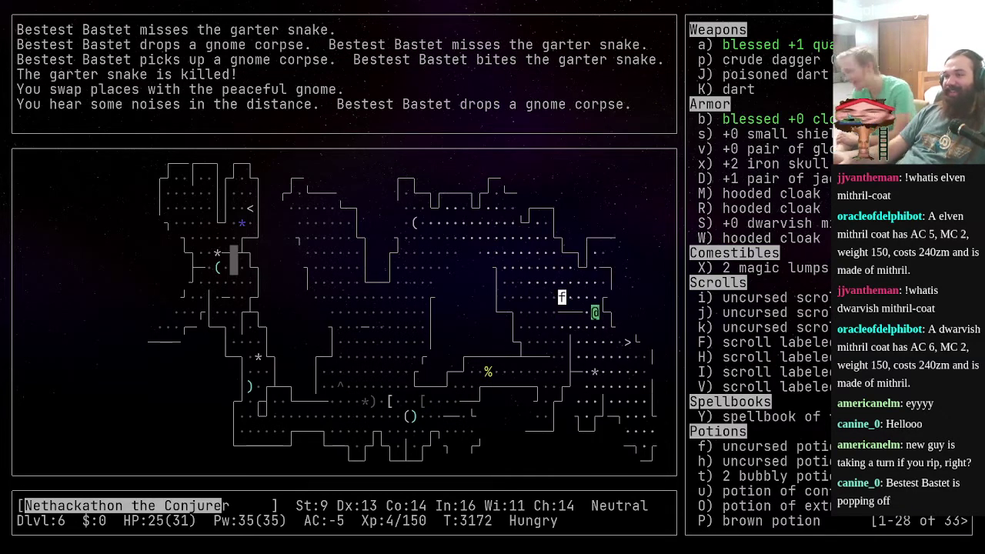
pyautogui.press('y')
pyautogui.press('.')
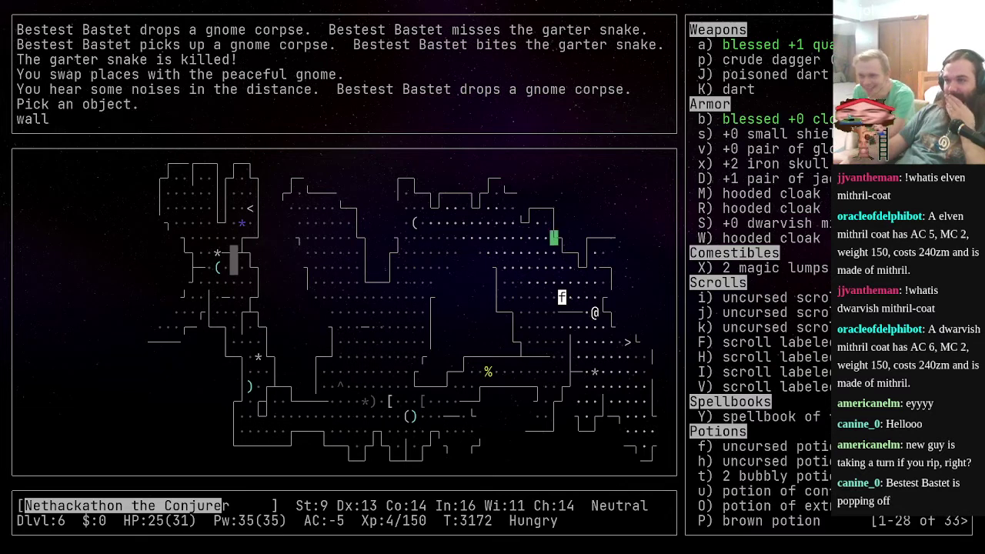
pyautogui.press('y')
pyautogui.press('y')
pyautogui.press('y')
pyautogui.press('h')
pyautogui.press('h')
pyautogui.press('h')
pyautogui.press('h')
pyautogui.press('h')
pyautogui.press('h')
pyautogui.press('h')
pyautogui.press('h')
pyautogui.press('h')
pyautogui.press('h')
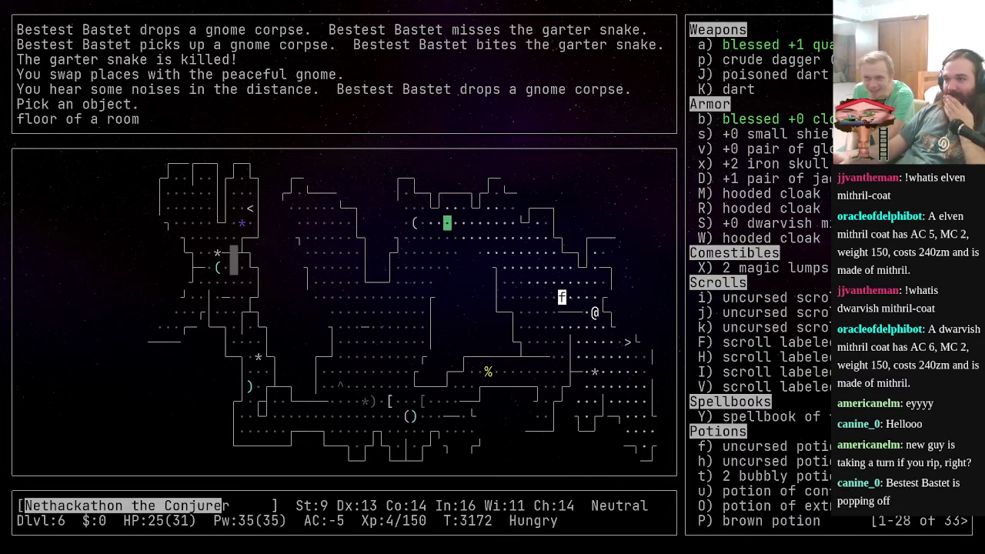
pyautogui.press('h')
pyautogui.press('h')
pyautogui.press('h')
pyautogui.press('h')
pyautogui.press('Escape')
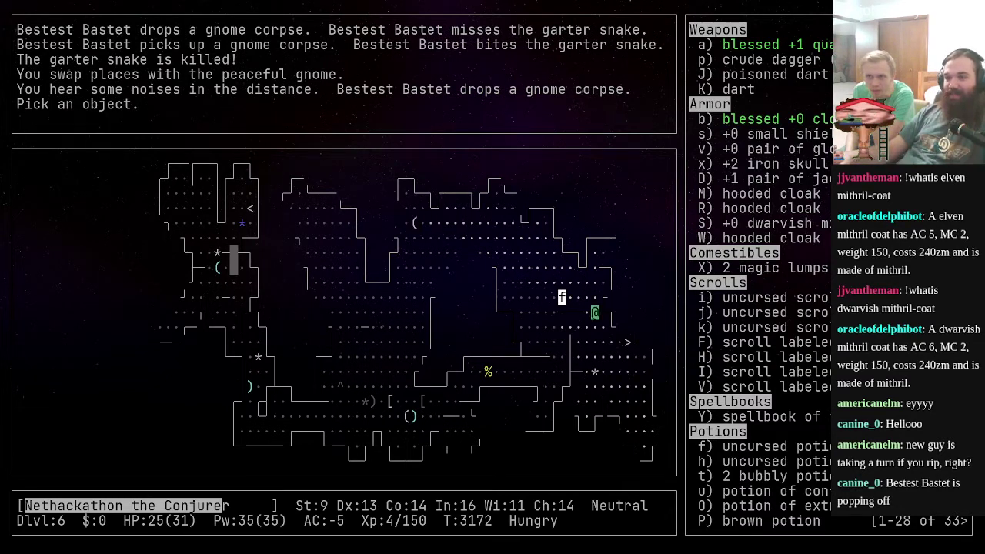
# - Eat a magic lump and kill the rock piercer beside the downstairs
pyautogui.press('n')
pyautogui.press('n')
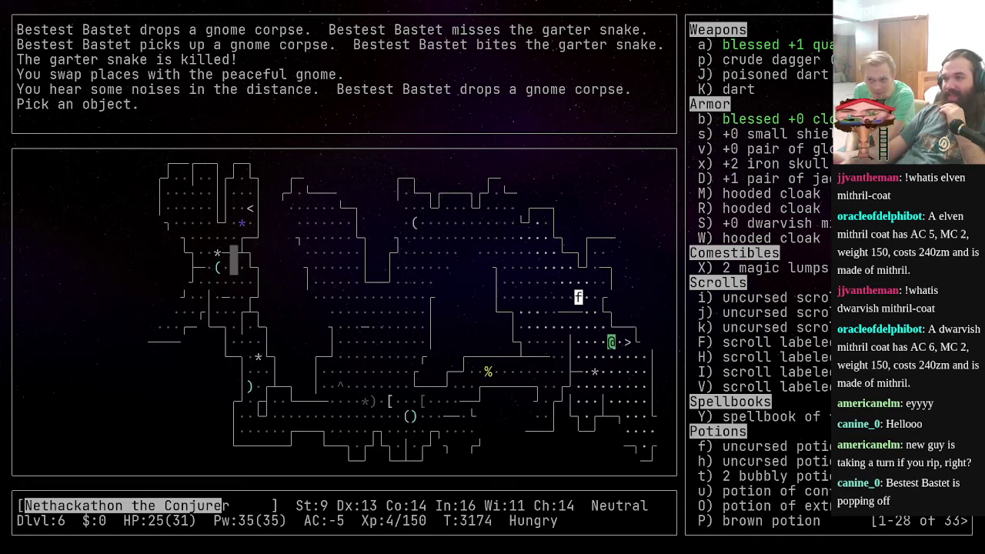
pyautogui.press('e')
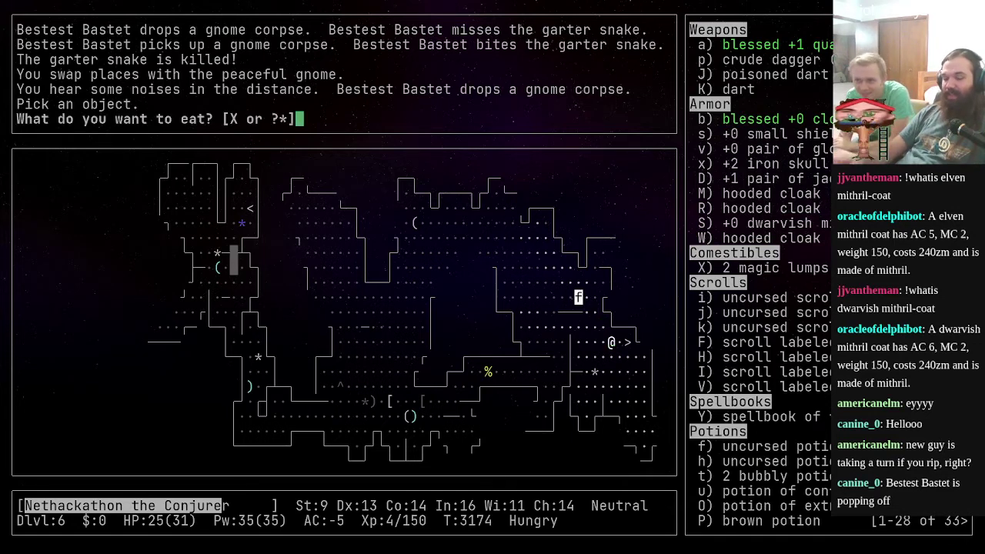
pyautogui.press('X')
pyautogui.press('h')
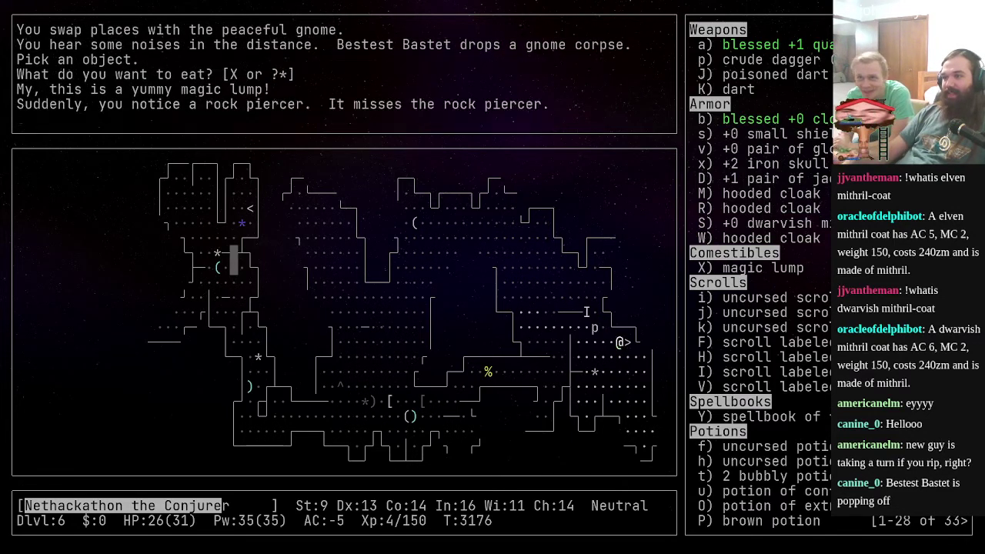
pyautogui.press('y')
pyautogui.press('y')
pyautogui.press('y')
pyautogui.press('y')
pyautogui.press('y')
pyautogui.press('y')
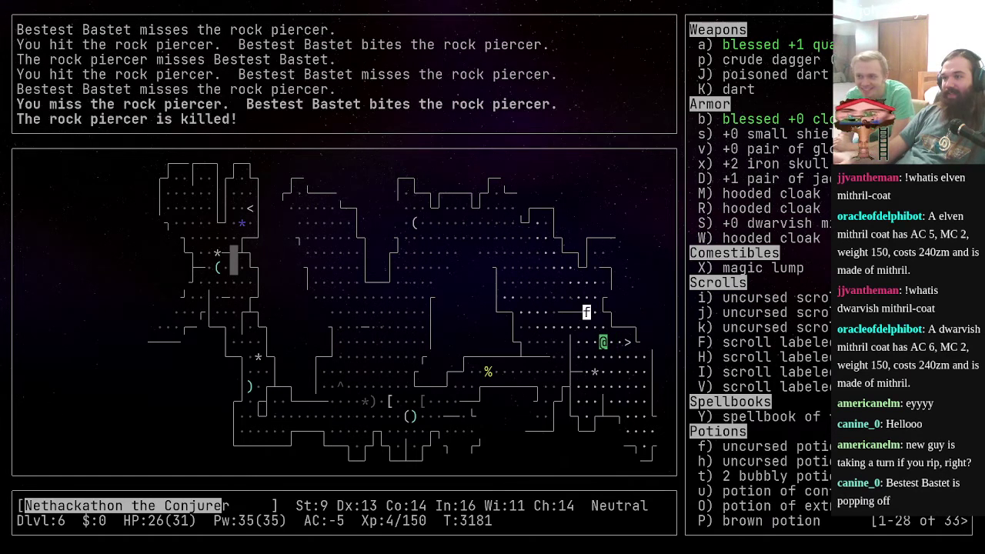
pyautogui.press('y')
pyautogui.press('l')
# - Visit Dlvl 7, return to Dlvl 6, and walk west over the rocks toward the gnome corpse
pyautogui.press('>')
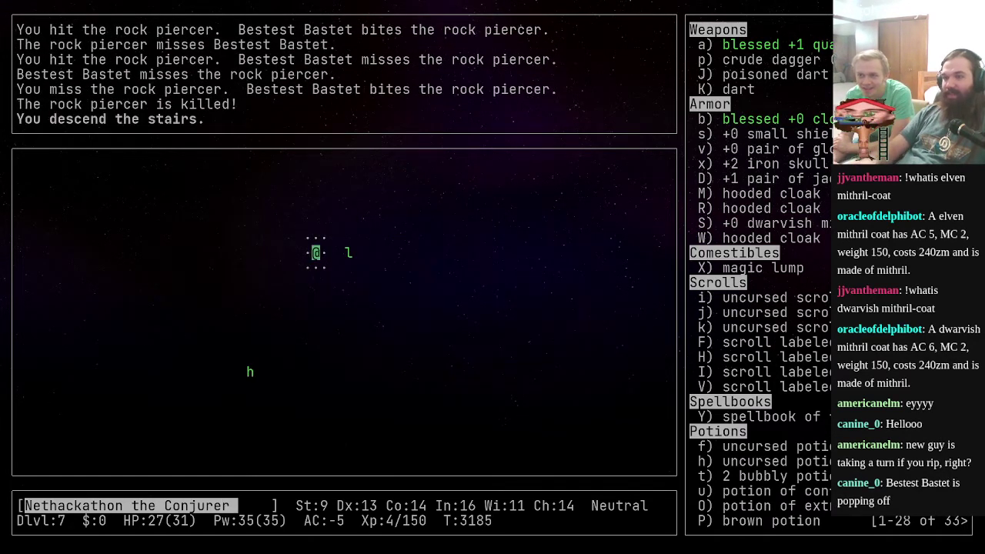
pyautogui.press('less')
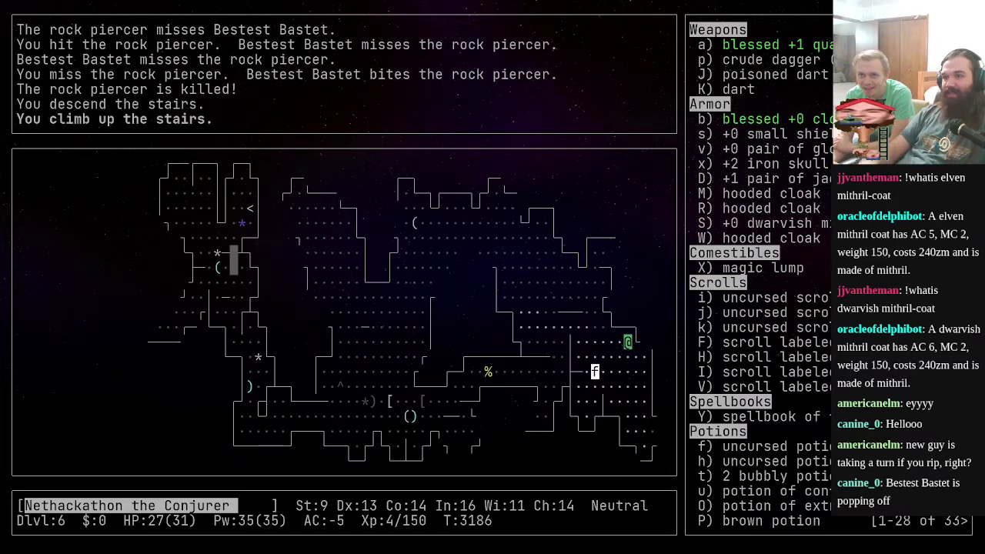
pyautogui.press('n')
pyautogui.press('h')
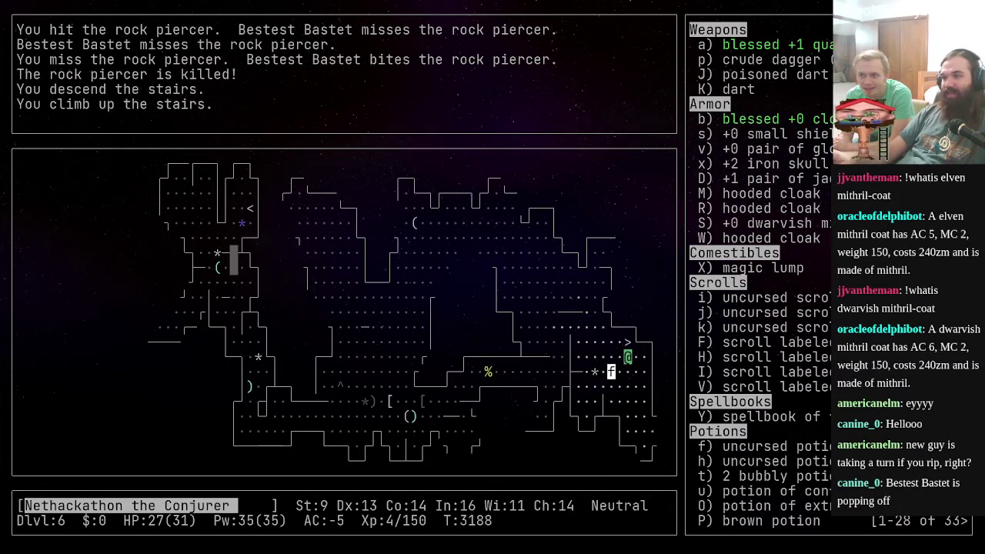
pyautogui.press('h')
pyautogui.press('h')
pyautogui.press('h')
pyautogui.press('b')
pyautogui.press('k')
pyautogui.press('k')
pyautogui.press('k')
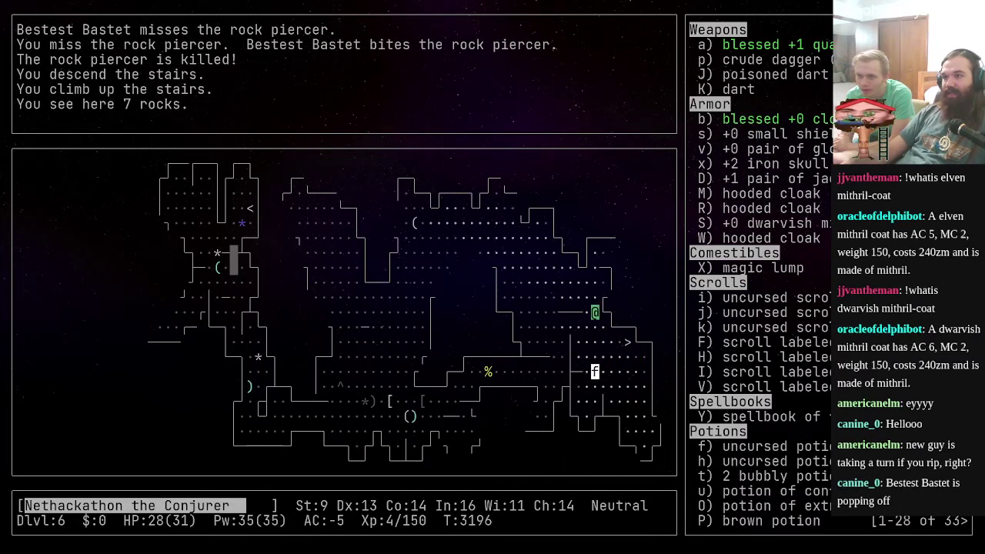
pyautogui.press('y')
pyautogui.press('y')
# - Walk past the gnome corpse to the looking glass square
pyautogui.press('h')
pyautogui.press('h')
pyautogui.press('h')
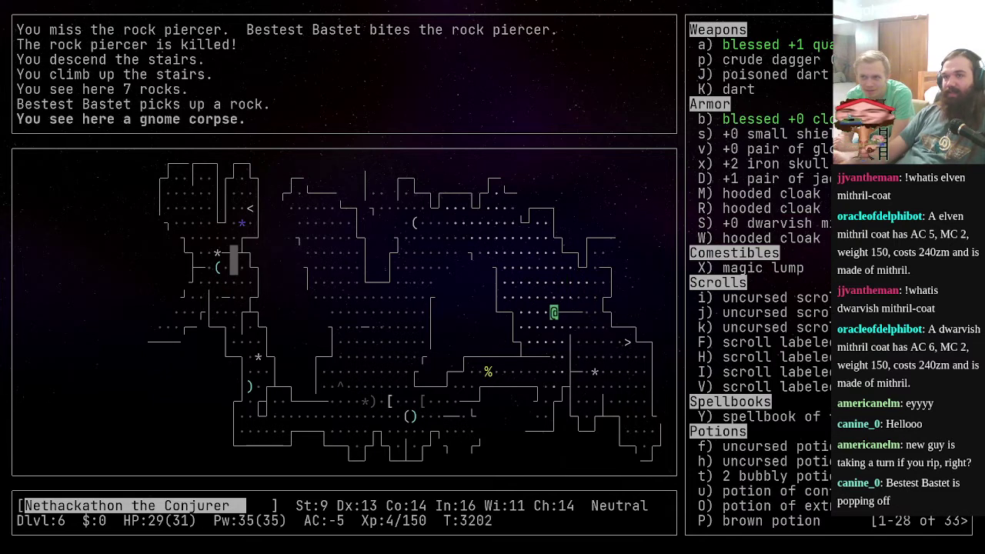
pyautogui.press('y')
pyautogui.press('k')
pyautogui.press('y')
pyautogui.press('h')
pyautogui.press('h')
pyautogui.press('h')
pyautogui.press('y')
pyautogui.press('H')
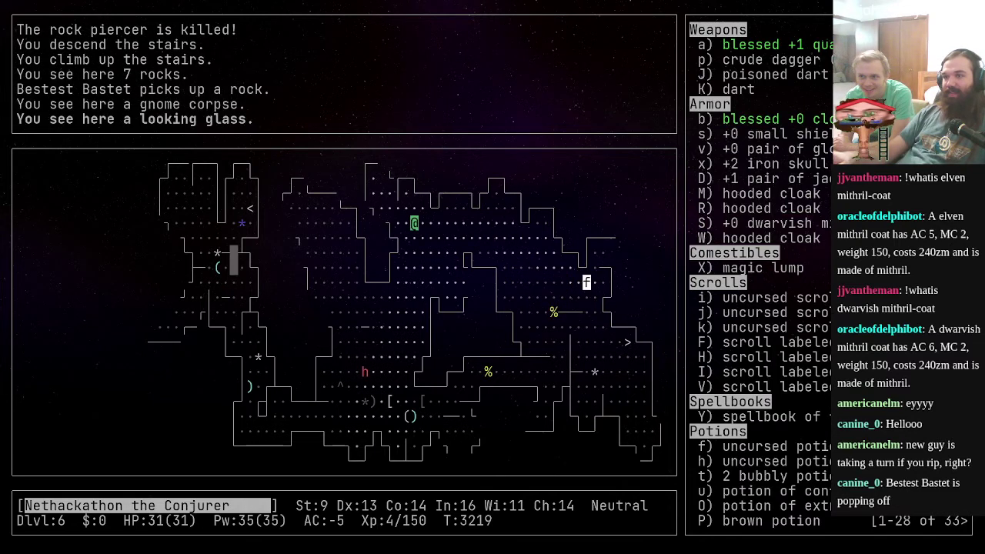
# - Head south onto the mummy wrapping and the next item pile, viewing what lies there
pyautogui.press('j')
pyautogui.press('j')
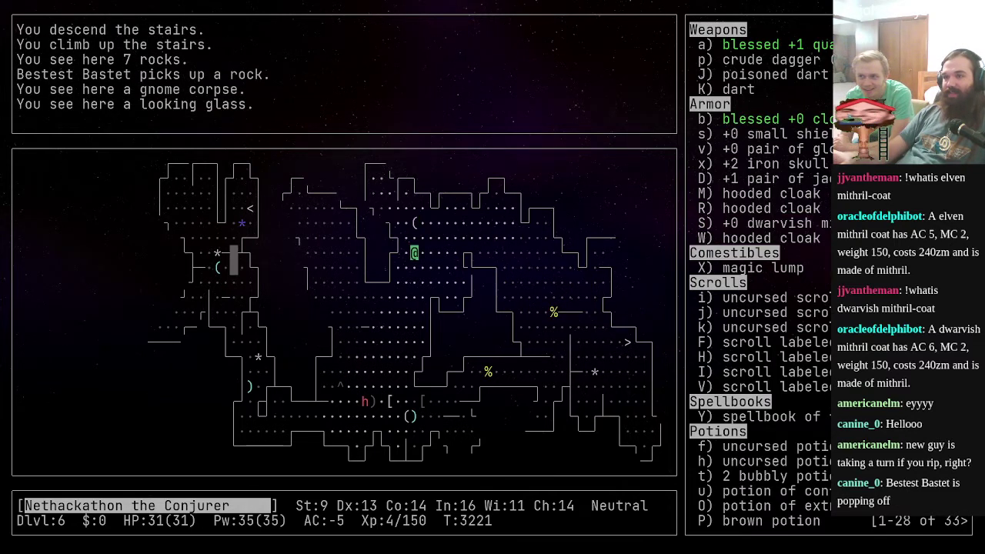
pyautogui.press('j')
pyautogui.press('b')
pyautogui.press('b')
pyautogui.press('b')
pyautogui.press('j')
pyautogui.press('j')
pyautogui.press('j')
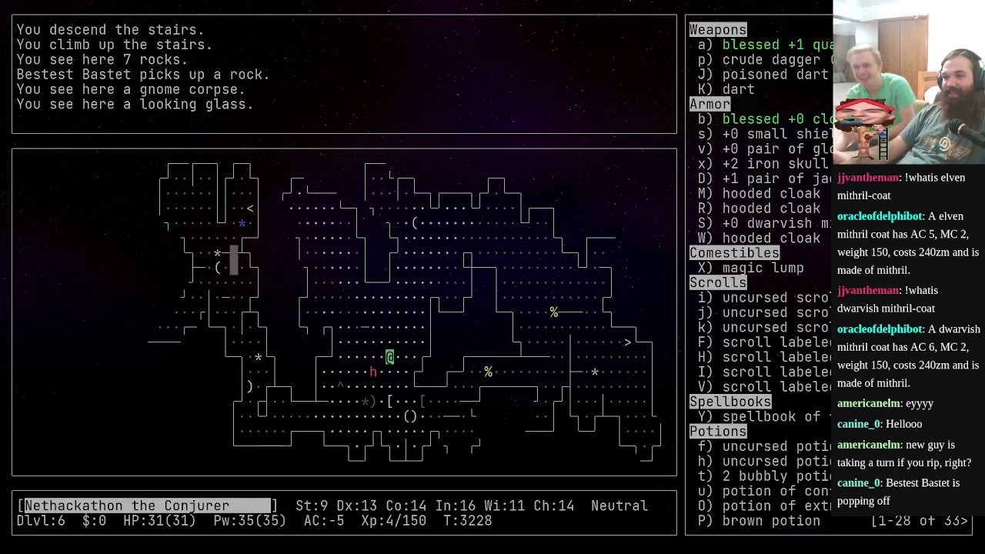
pyautogui.press('j')
pyautogui.press('j')
pyautogui.press('j')
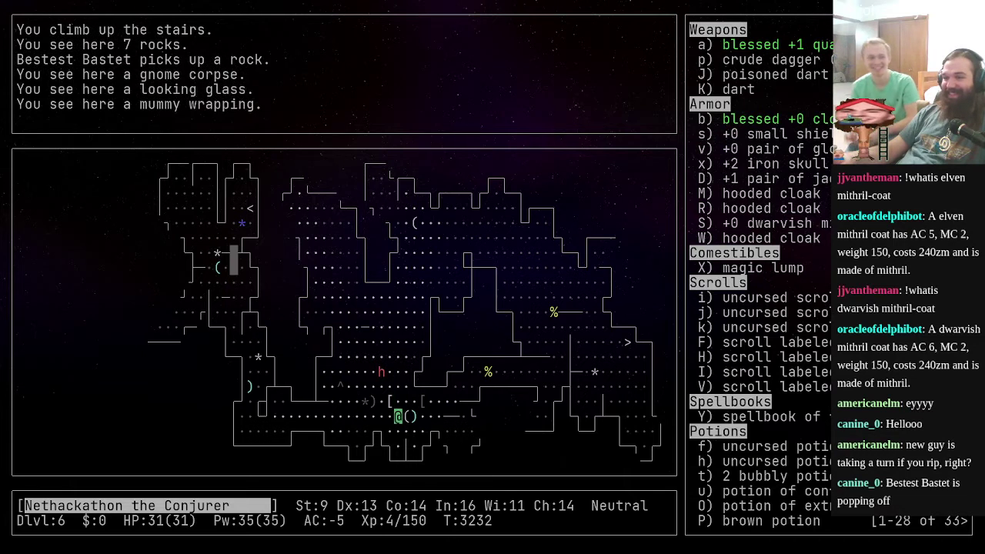
pyautogui.press('n')
pyautogui.press(':')
# - Check the item piles east and west, then head back northwest
pyautogui.press('Escape')
pyautogui.press('l')
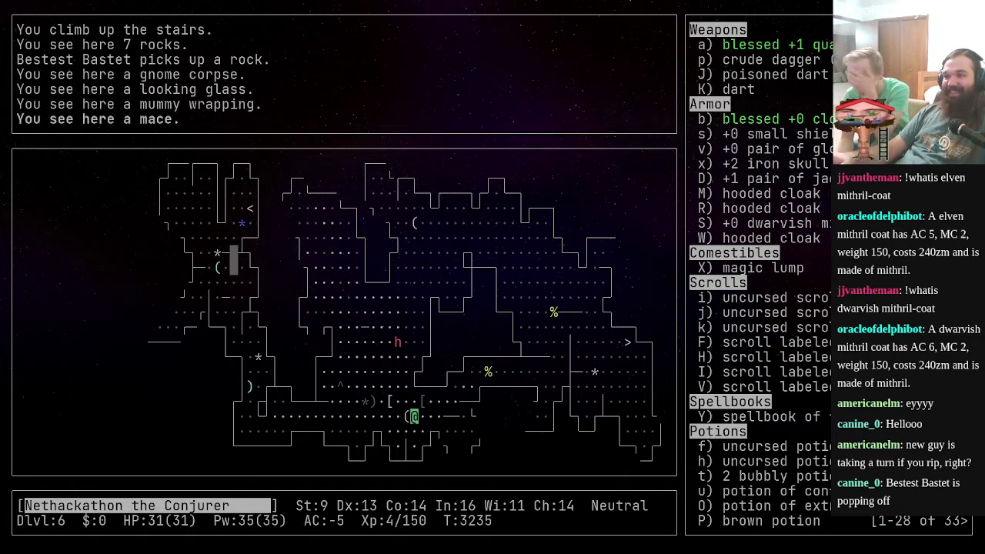
pyautogui.press('l')
pyautogui.press('l')
pyautogui.press('h')
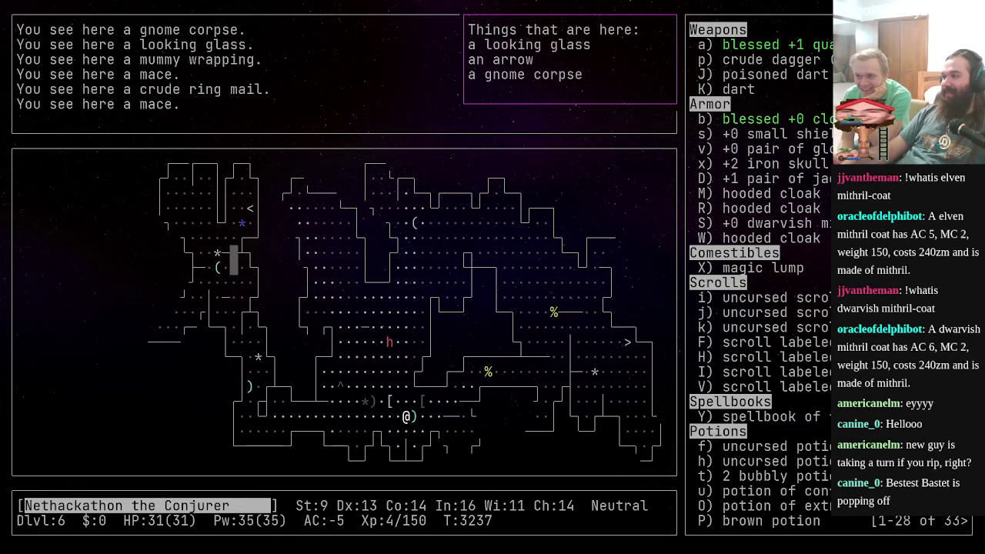
pyautogui.press('Escape')
pyautogui.press('y')
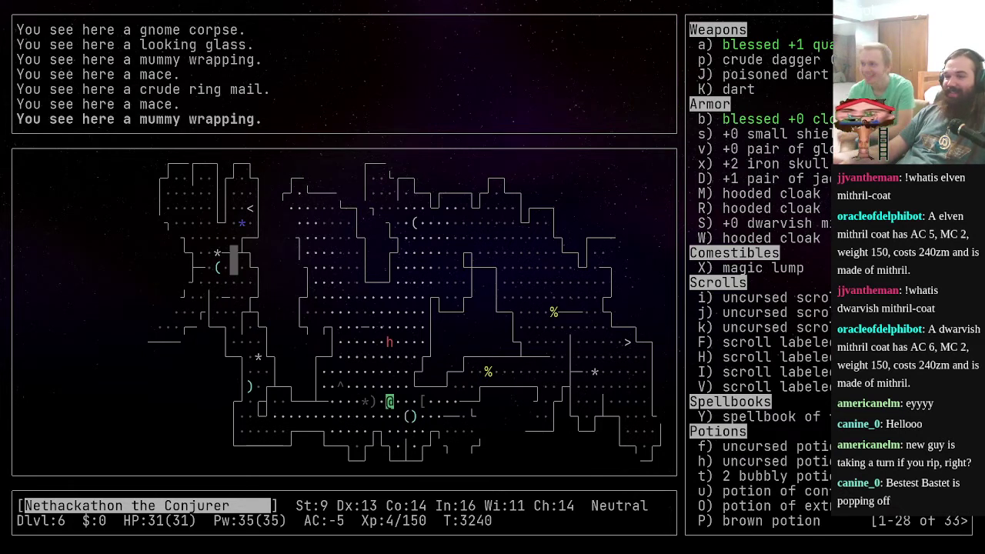
pyautogui.press('y')
# - Walk north toward the dwarf, pausing briefly before stepping northwest
pyautogui.press('k')
pyautogui.press('k')
pyautogui.press('k')
pyautogui.press('k')
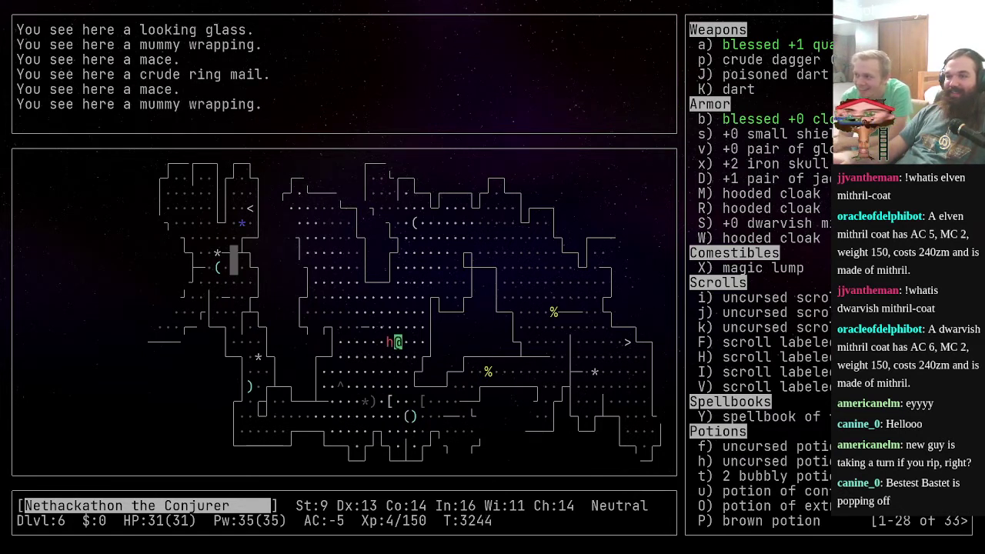
pyautogui.press('u')
pyautogui.press('u')
pyautogui.press('b')
pyautogui.press('b')
pyautogui.press('b')
pyautogui.press('b')
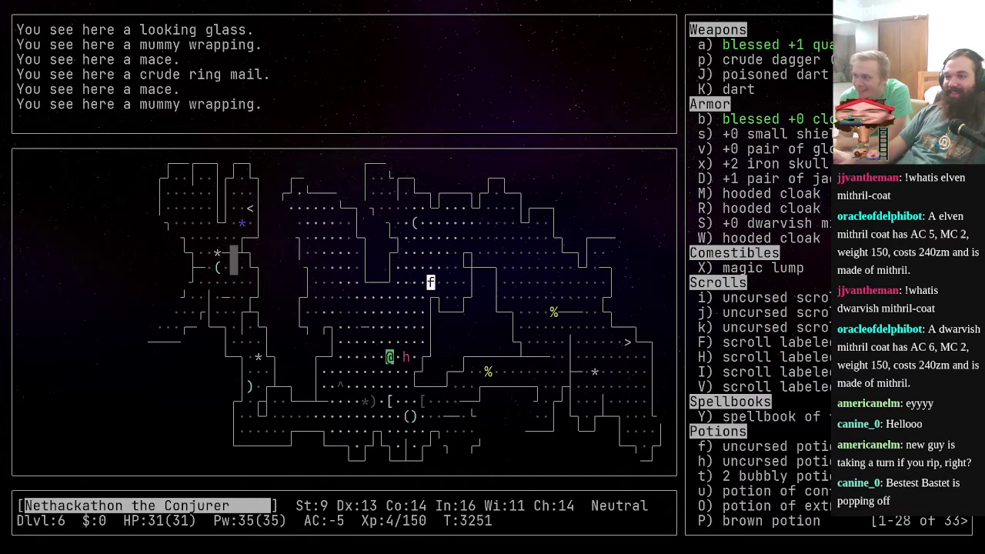
pyautogui.press('s')
pyautogui.press('s')
pyautogui.press('s')
pyautogui.press('s')
pyautogui.press('s')
pyautogui.press('s')
pyautogui.press('s')
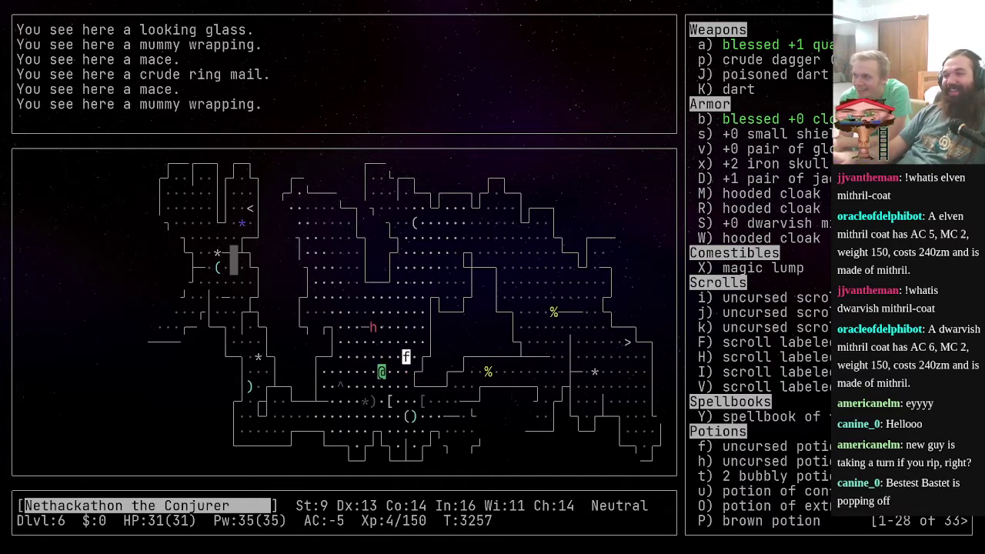
pyautogui.press('y')
pyautogui.press('s')
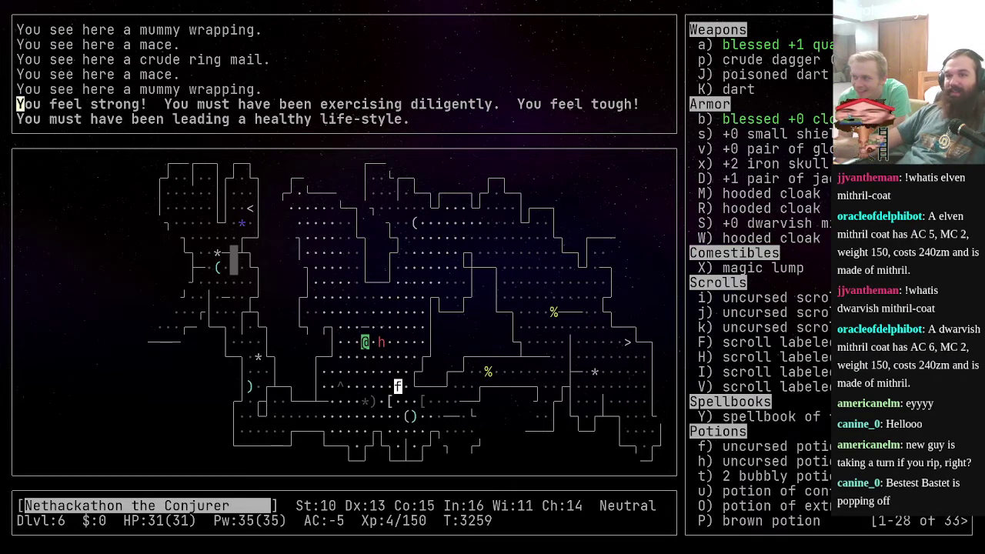
# - Highlight the strong-and-tough message and raised Co, then swap places past the peaceful dwarf
pyautogui.moveTo(19, 104); pyautogui.dragTo(650, 105)
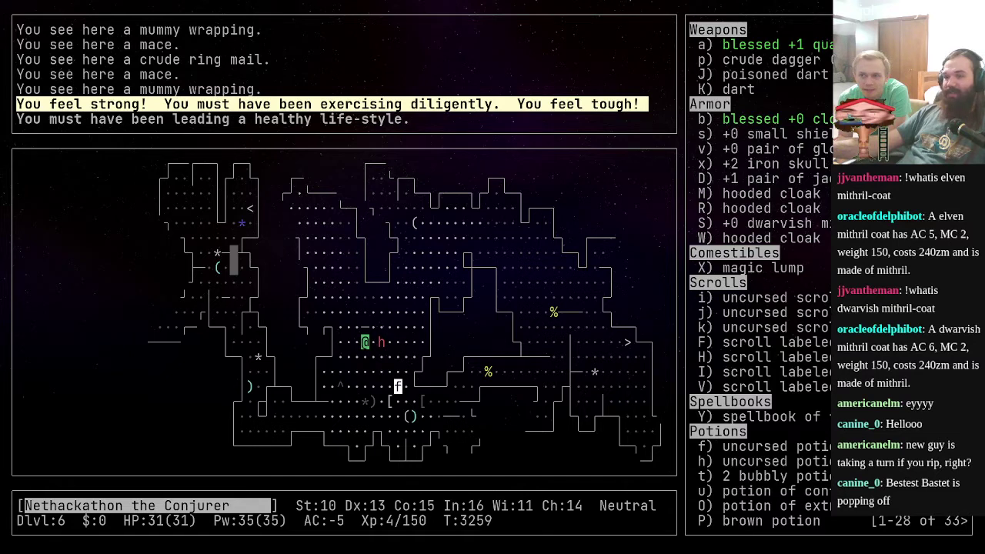
pyautogui.press('Return')
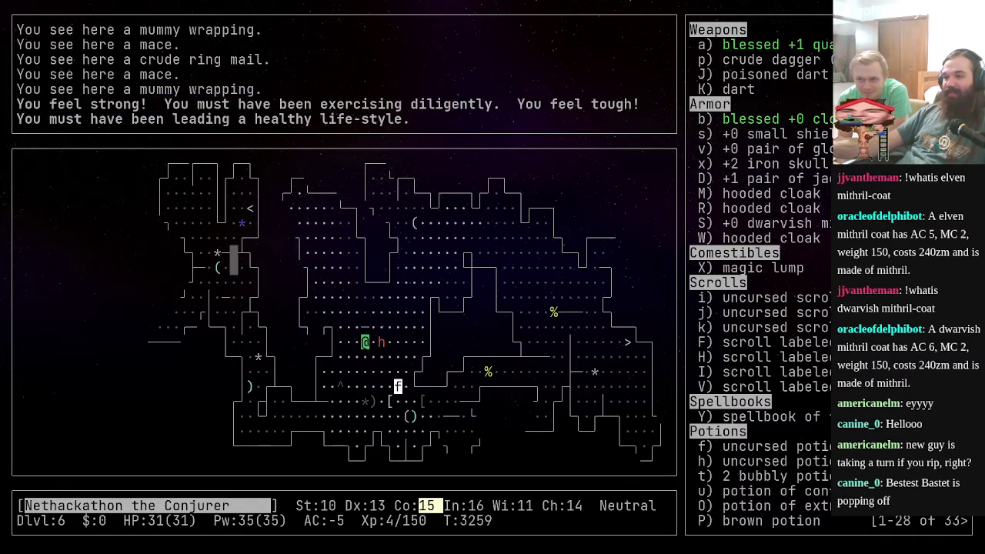
pyautogui.press('l')
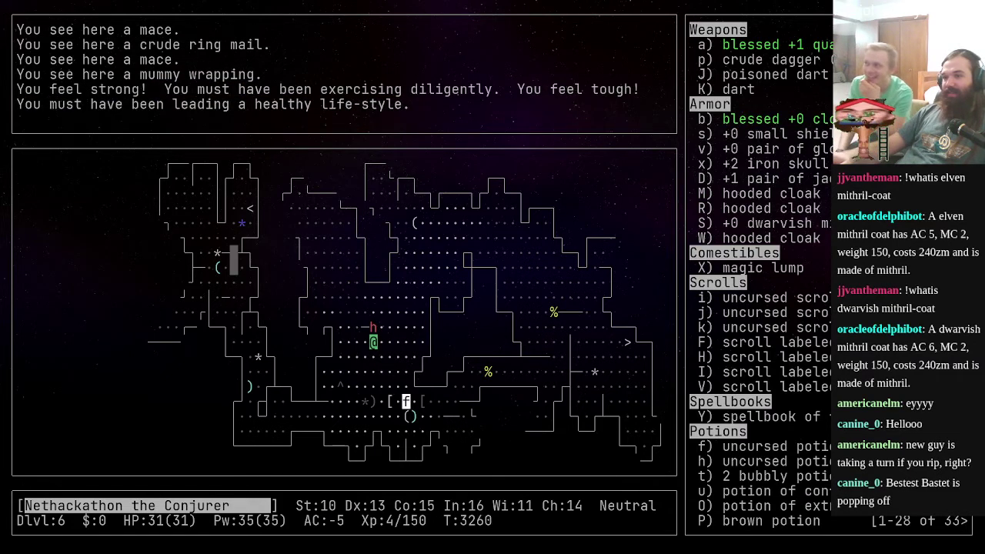
pyautogui.press('k')
pyautogui.press('k')
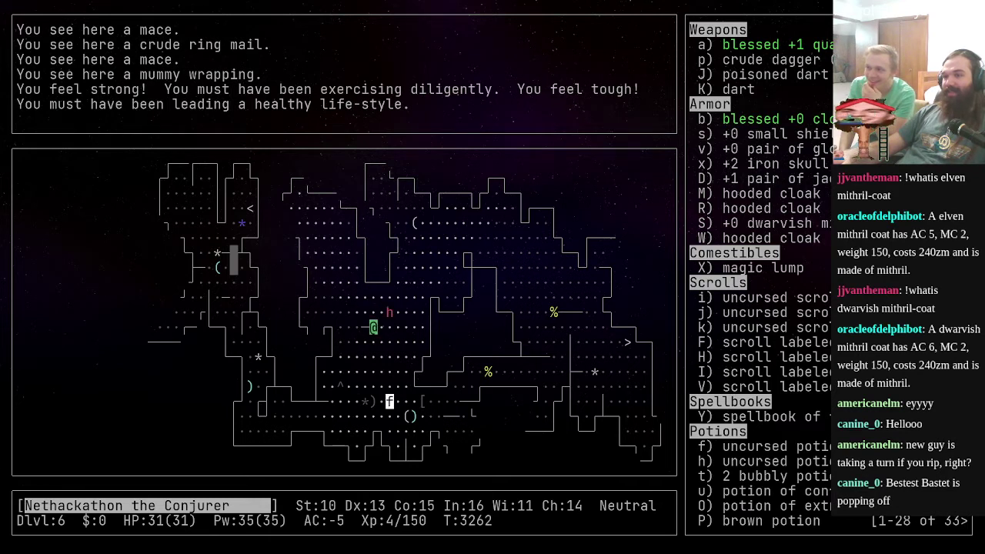
pyautogui.press('u')
pyautogui.press('s')
pyautogui.press('l')
pyautogui.press('l')
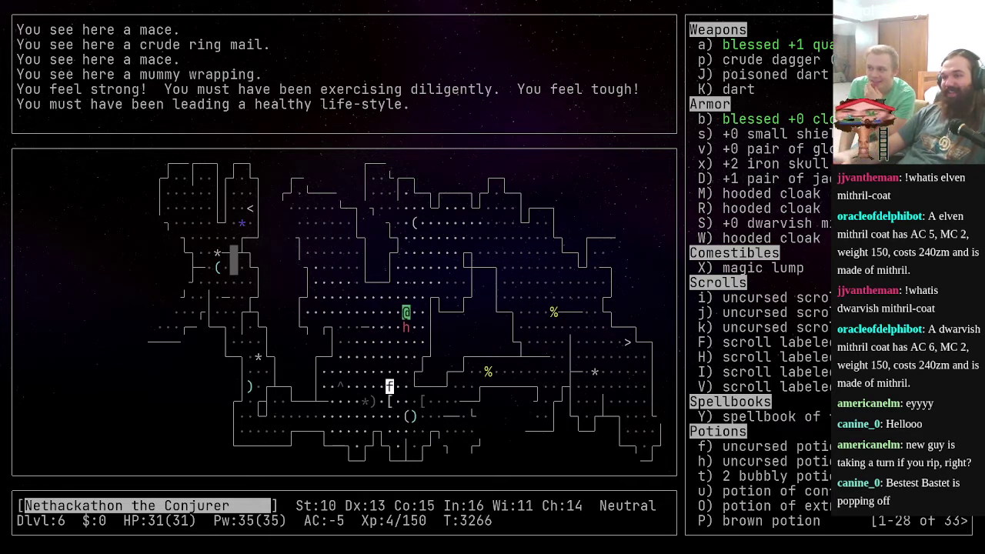
pyautogui.press('l')
pyautogui.press('l')
pyautogui.press('l')
# - Circle back and wait while Bestest Bastet kills the dwarf, then step onto its pile
pyautogui.press('y')
pyautogui.press('s')
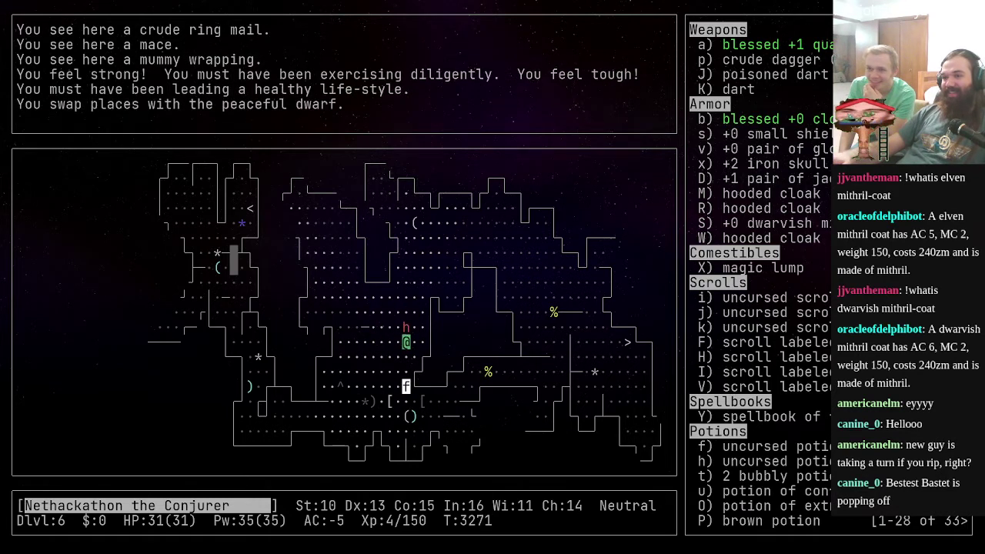
pyautogui.press('s')
pyautogui.press('s')
pyautogui.press('s')
pyautogui.press('s')
pyautogui.press('j')
pyautogui.press('j')
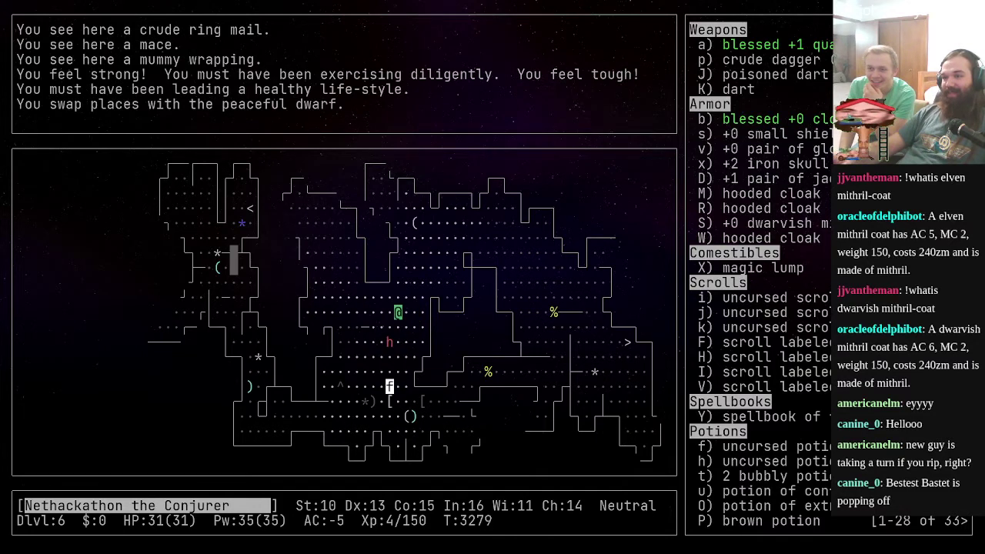
pyautogui.press('b')
pyautogui.press('s')
pyautogui.press('s')
pyautogui.press('s')
pyautogui.press('s')
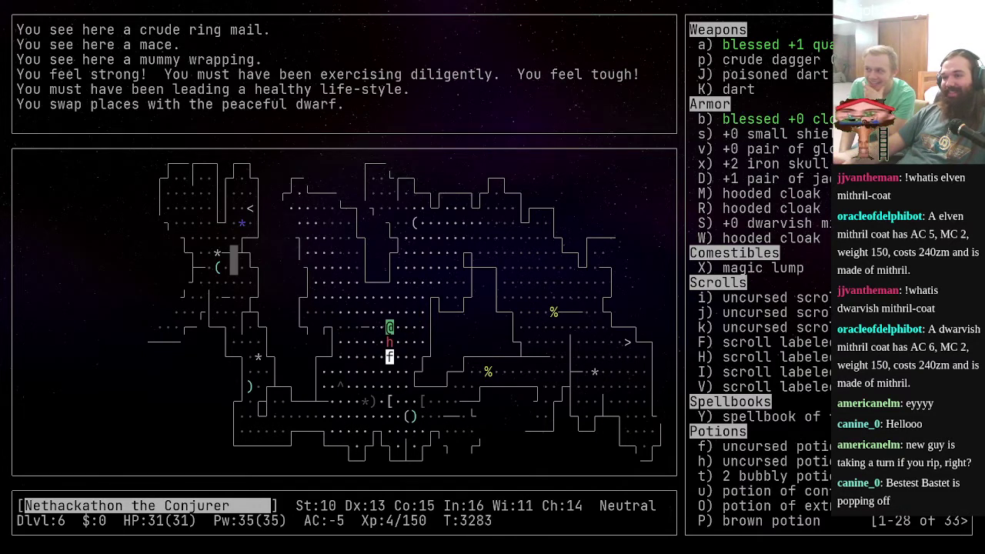
pyautogui.press('s')
pyautogui.press('s')
pyautogui.press('s')
pyautogui.press('s')
pyautogui.press('s')
pyautogui.press('s')
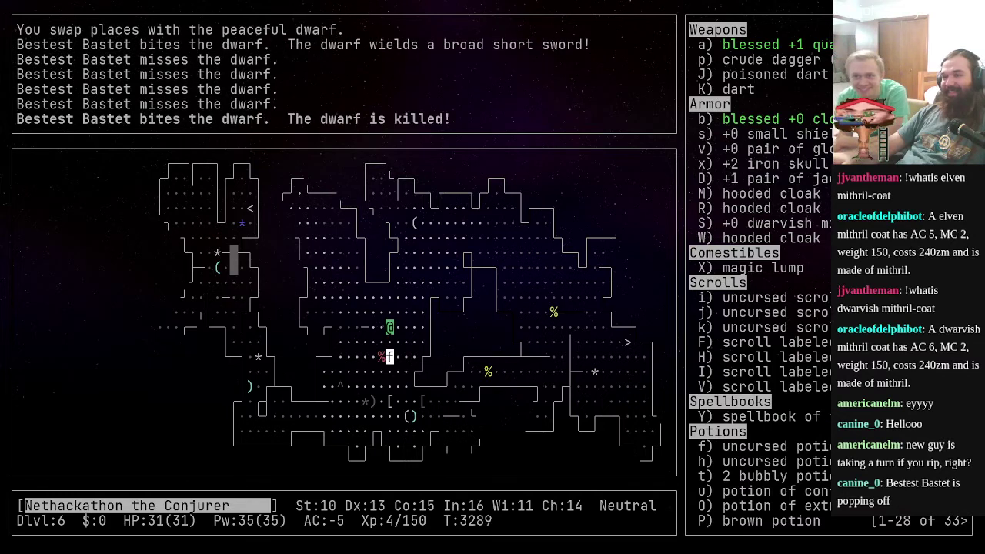
pyautogui.press('s')
pyautogui.press('j')
pyautogui.press('j')
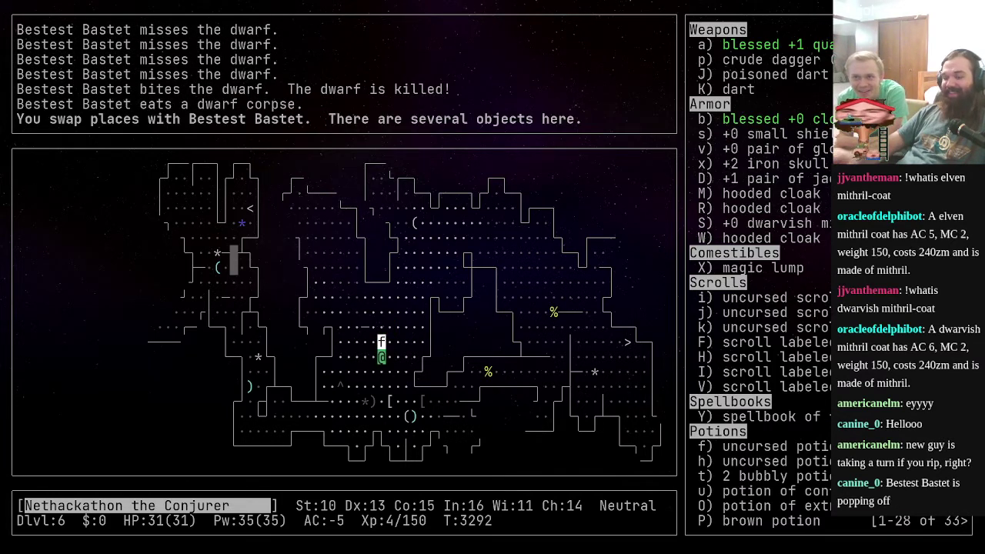
# - From the pile, pick up only the dwarvish mithril-coat, hard hat and hooded cloak, accepting the heavy lift
pyautogui.press(',')
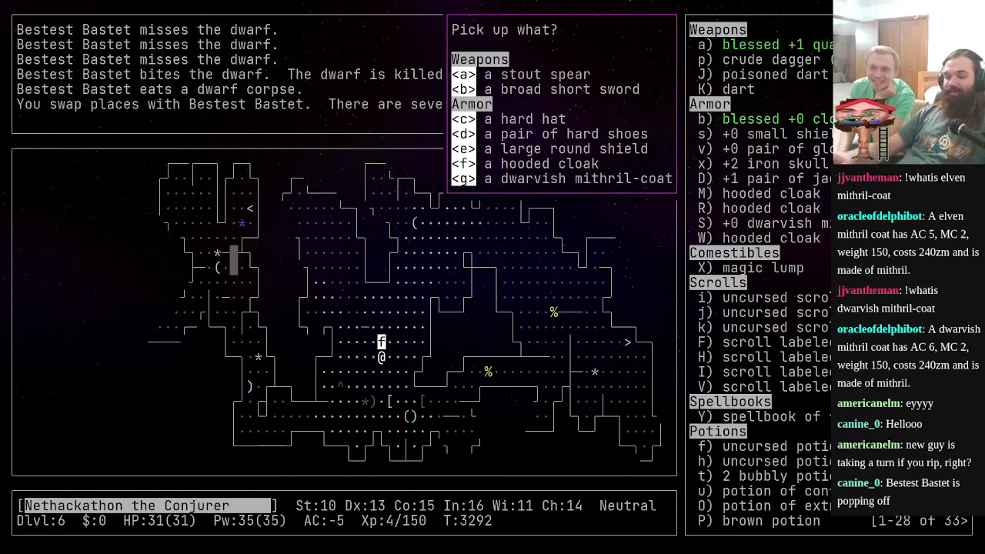
pyautogui.press('Escape')
pyautogui.press(',')
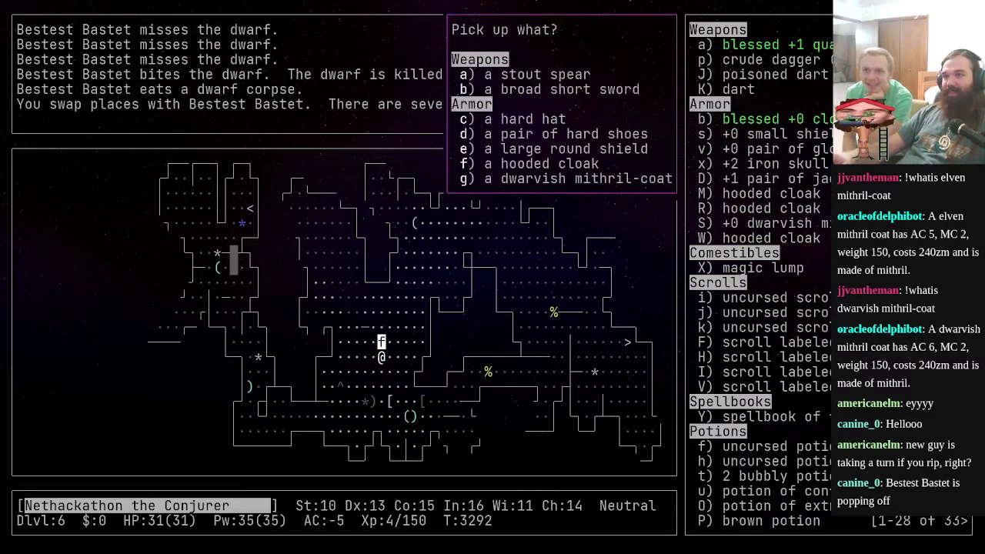
pyautogui.press('g')
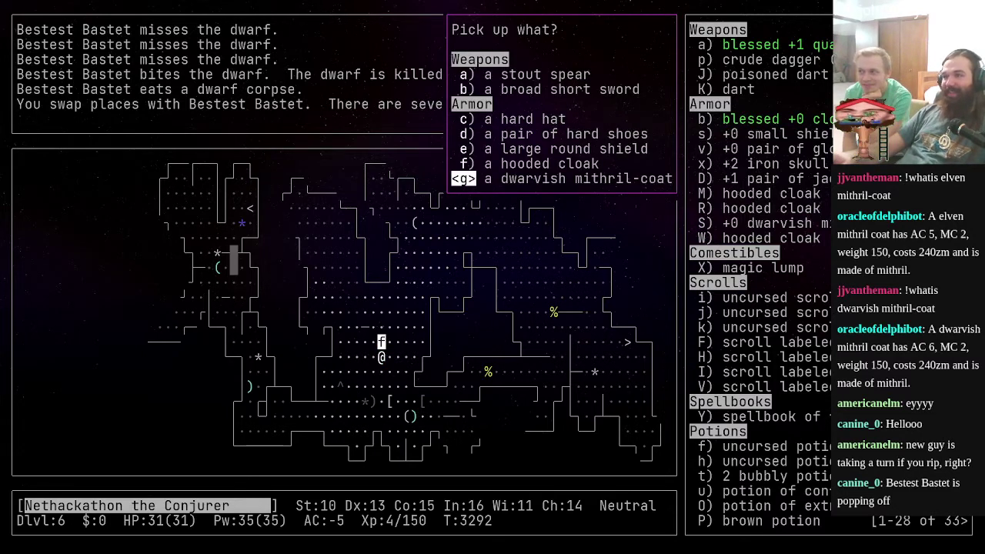
pyautogui.press('c')
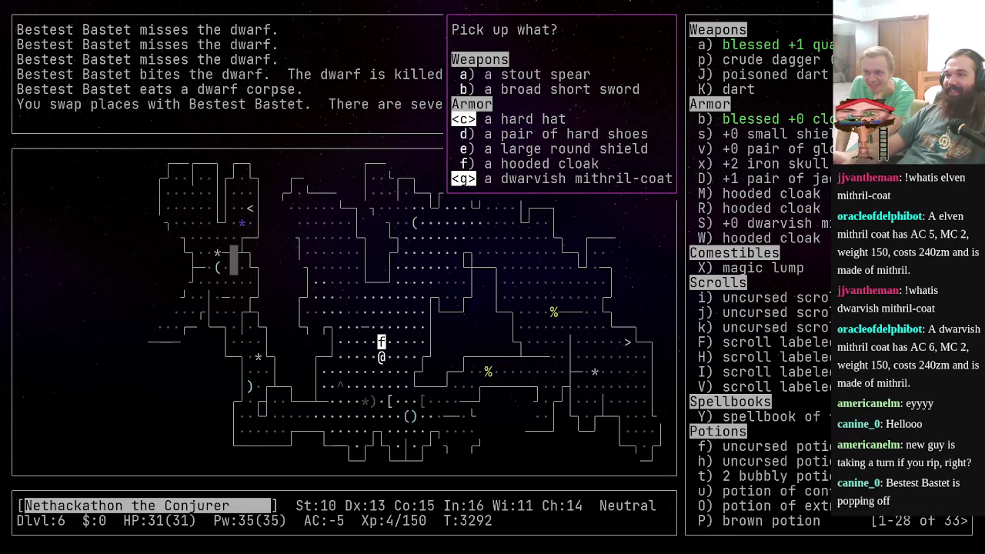
pyautogui.press('f')
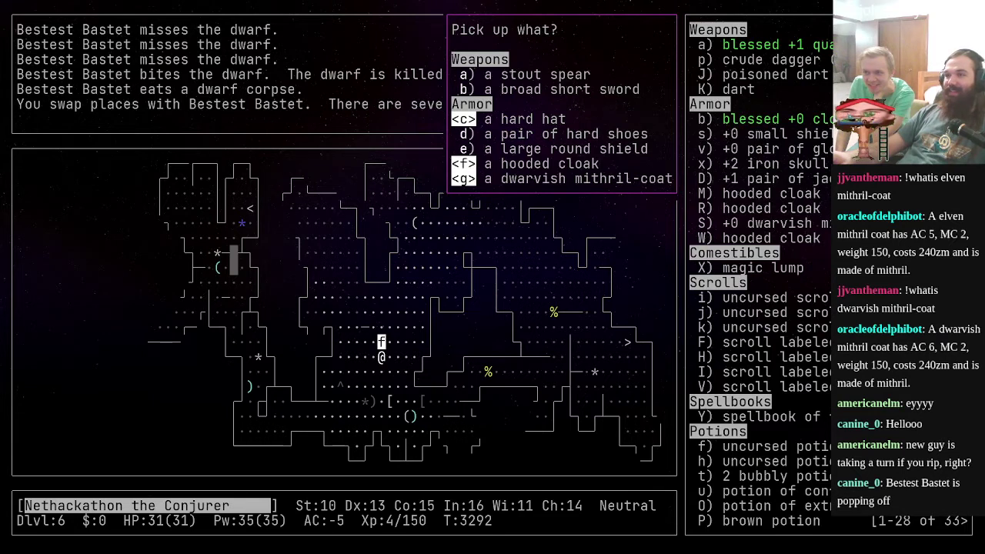
pyautogui.press('Return')
pyautogui.press('y')
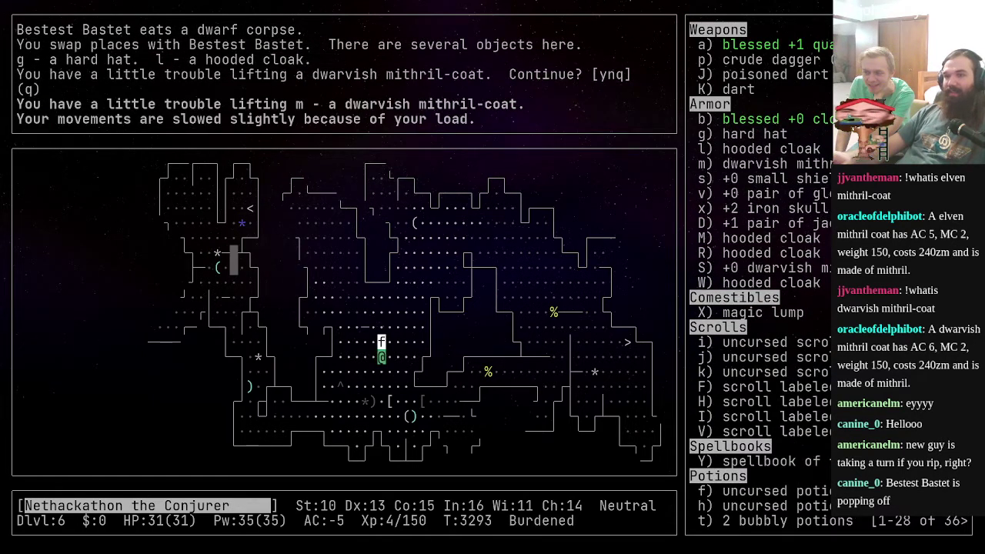
# - Drop the dwarvish mithril-coat to shed weight, then step northeast
pyautogui.press('d')
pyautogui.press('m')
pyautogui.press('n')
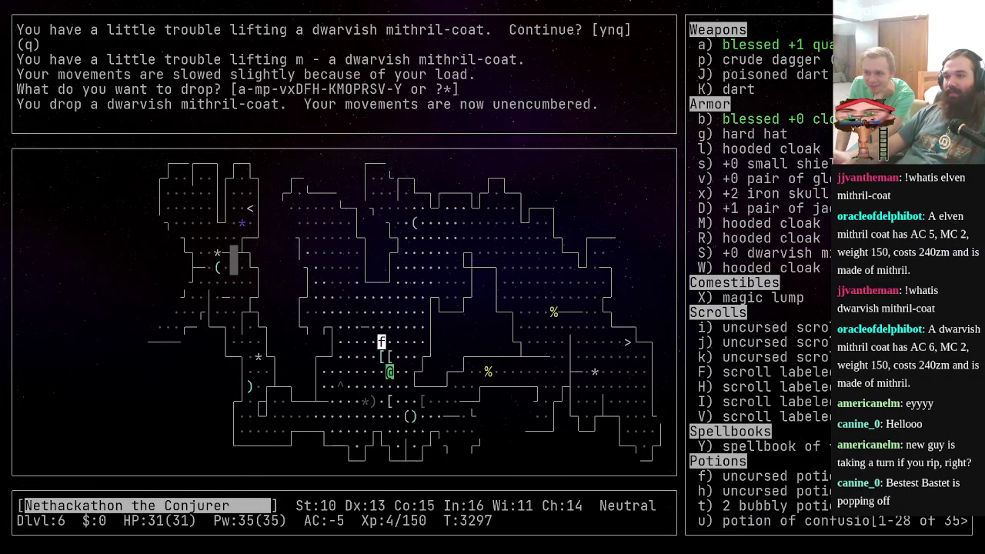
pyautogui.press('u')
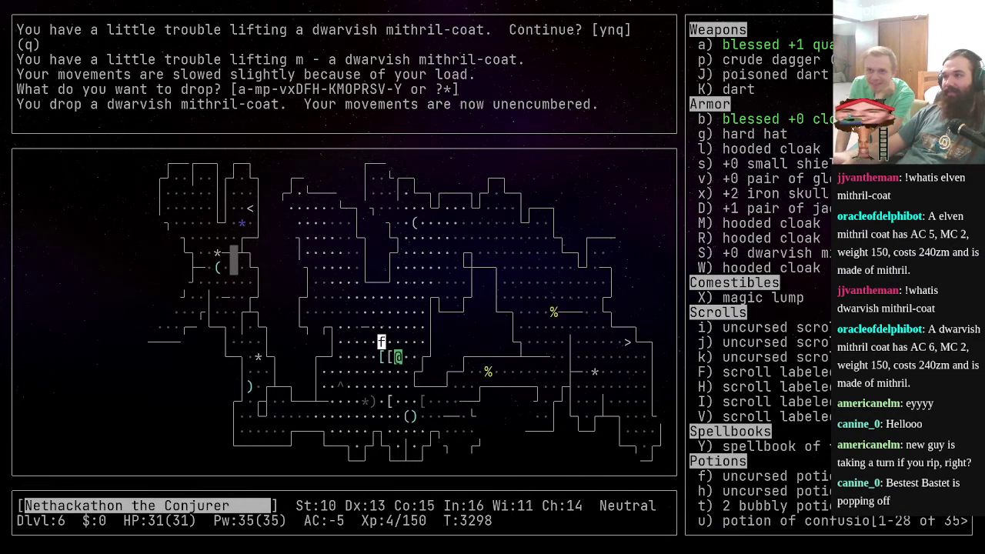
# - Drop the hard hat as well, then step southwest
pyautogui.press('d')
pyautogui.press('g')
pyautogui.press('l')
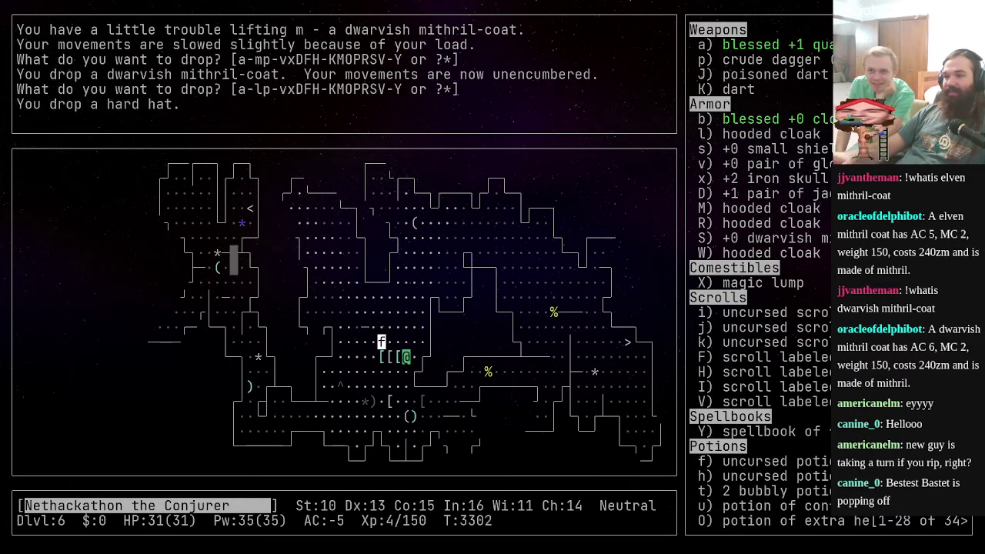
pyautogui.press('b')
pyautogui.press('s')
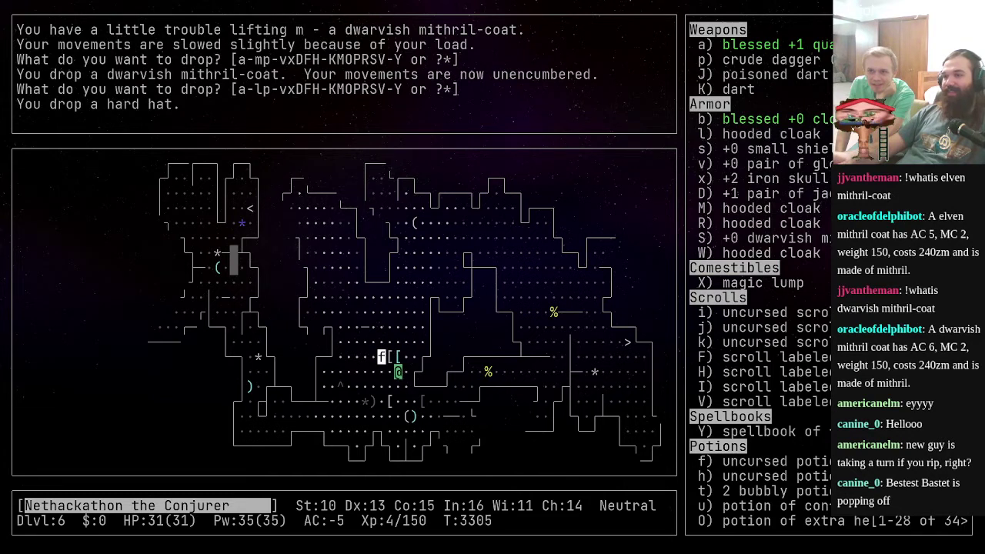
# - Walk around the dropped armour and pick the hard hat back up
pyautogui.press('k')
pyautogui.press('k')
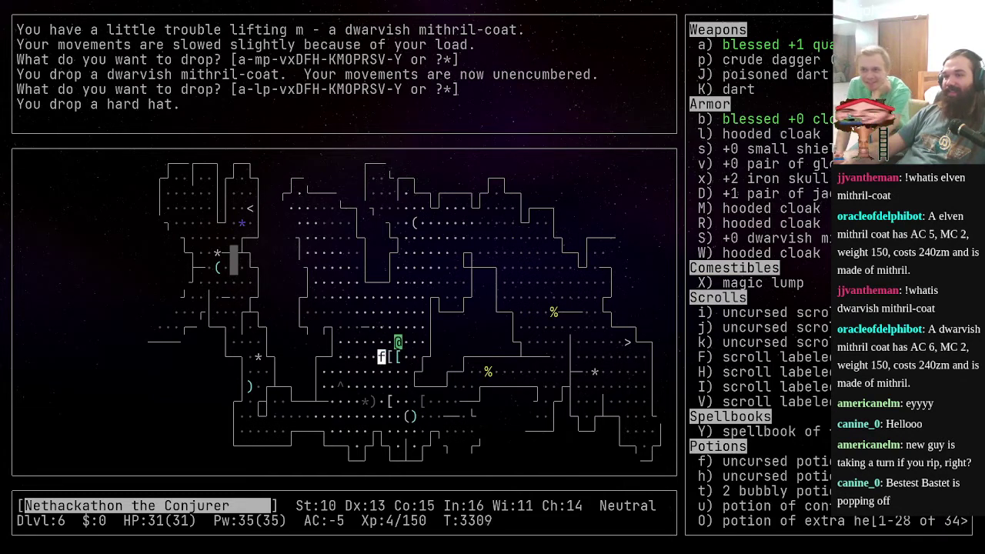
pyautogui.press('n')
pyautogui.press('s')
pyautogui.press('s')
pyautogui.press('s')
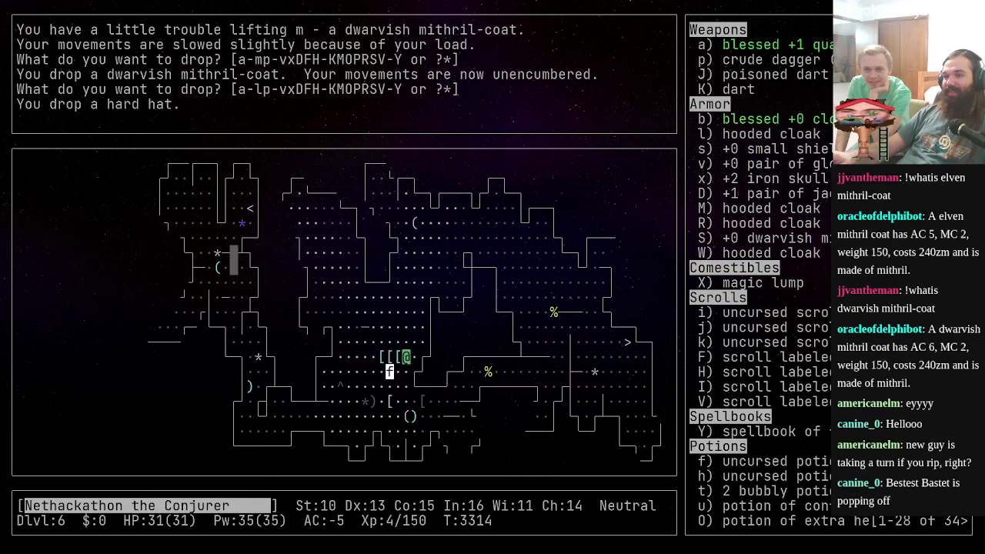
pyautogui.press('s')
pyautogui.press('y')
pyautogui.press('n')
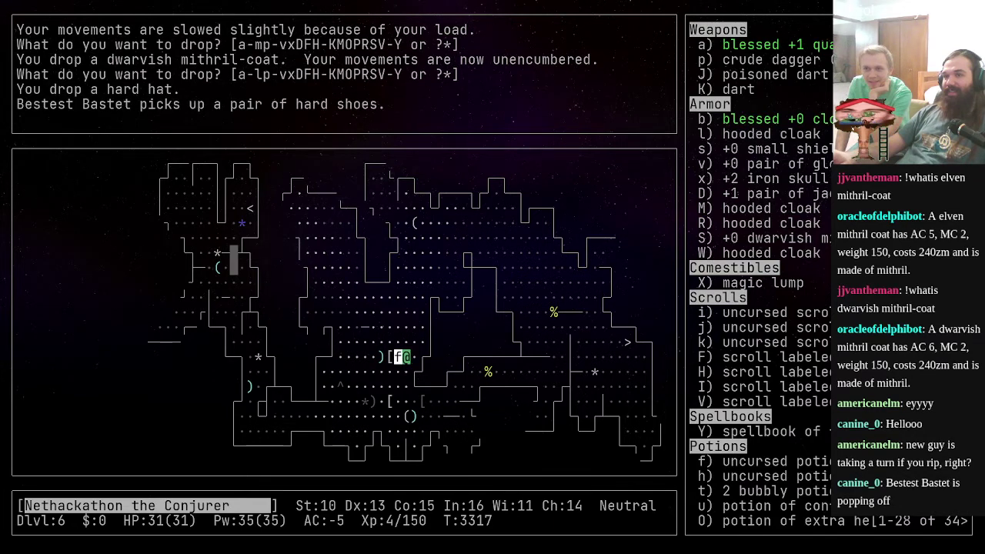
pyautogui.press('h')
pyautogui.press('s')
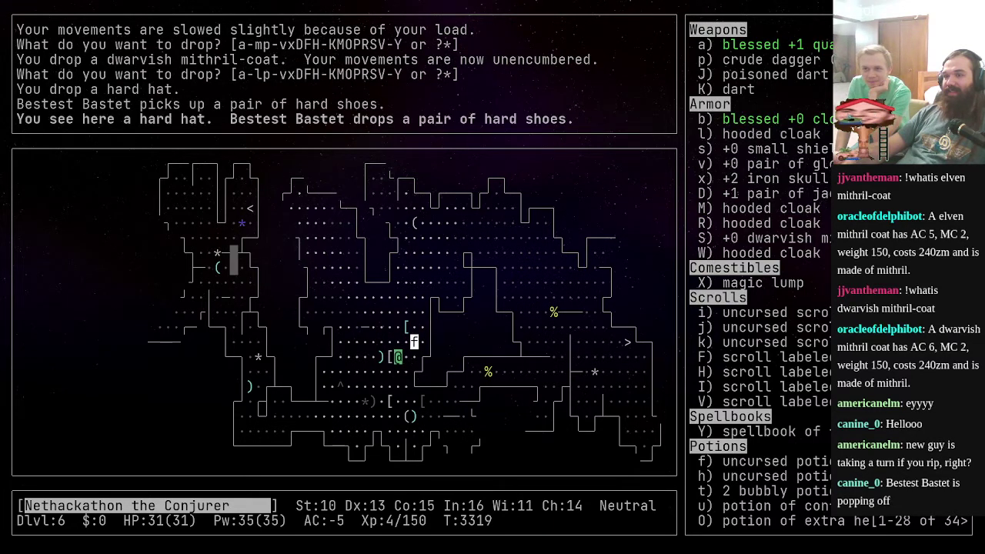
pyautogui.press(',')
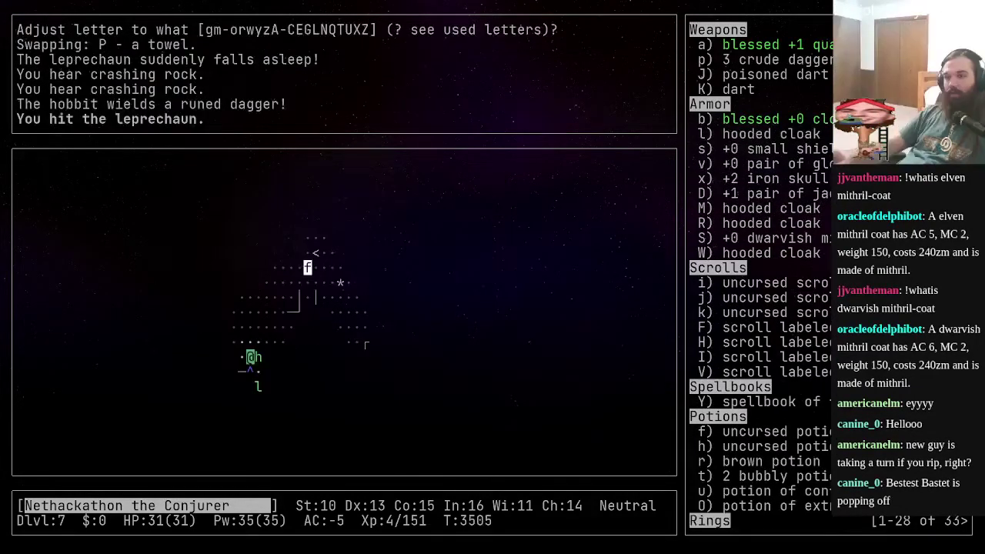
# - Fight the hobbit until it dies and step onto its dropped items
pyautogui.press('l')
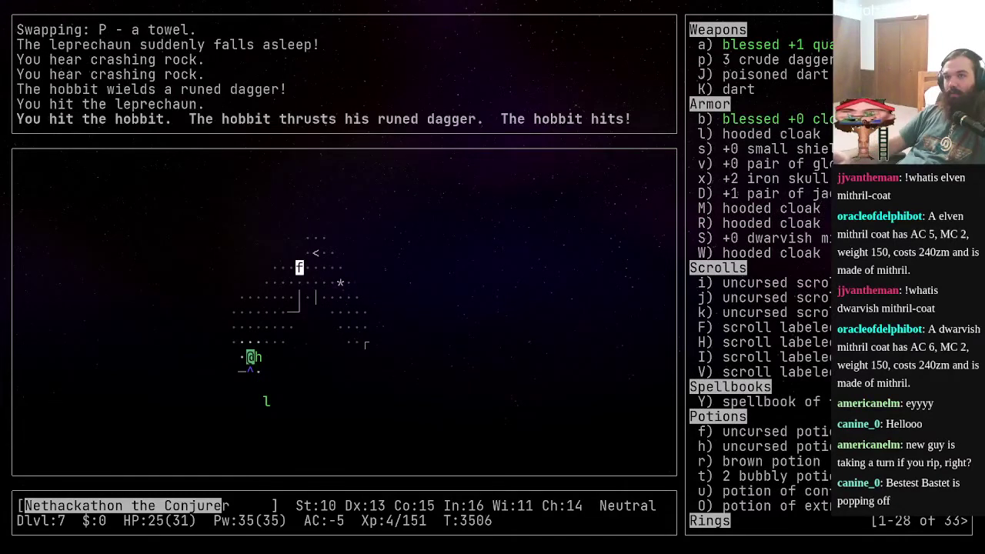
pyautogui.press('l')
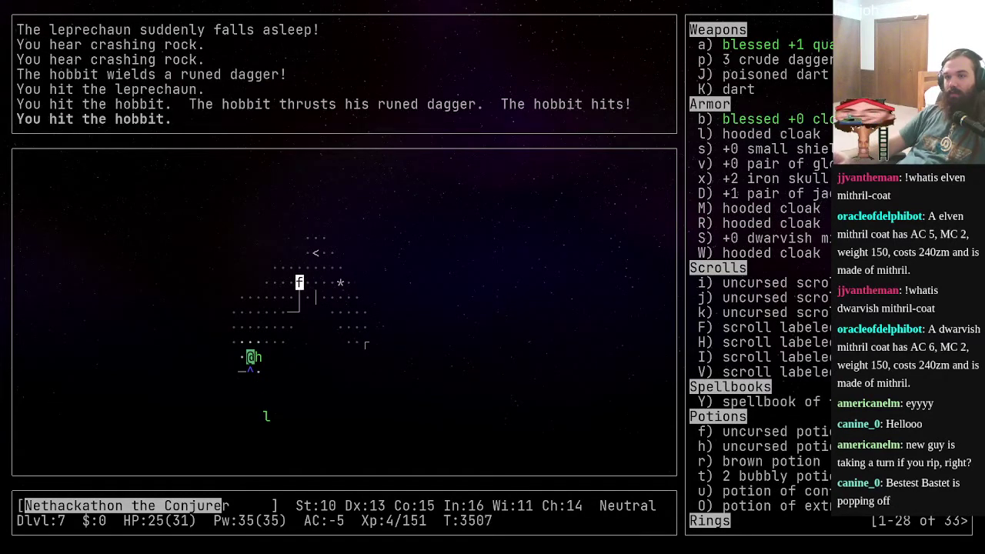
pyautogui.press('k')
pyautogui.press('k')
pyautogui.press('k')
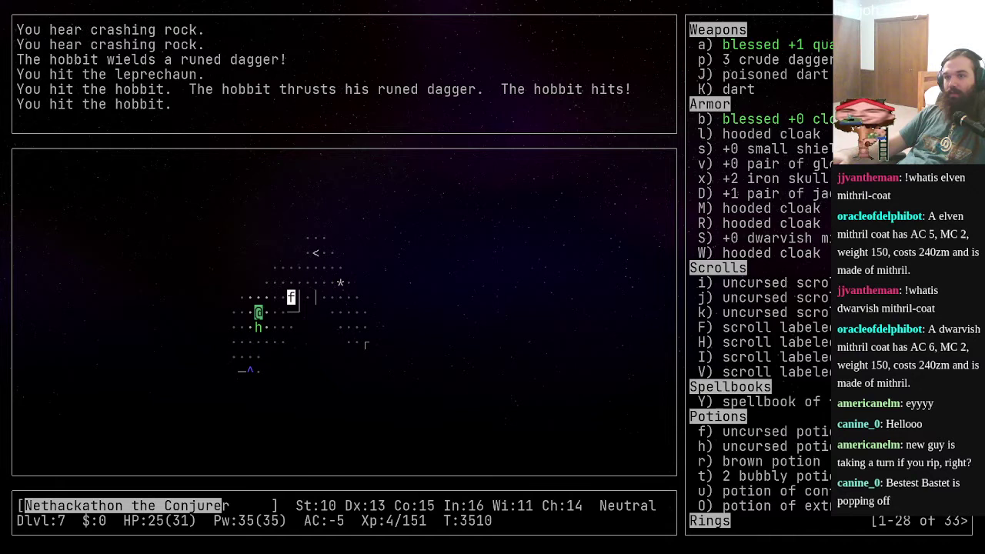
pyautogui.press('k')
pyautogui.press('l')
pyautogui.press('j')
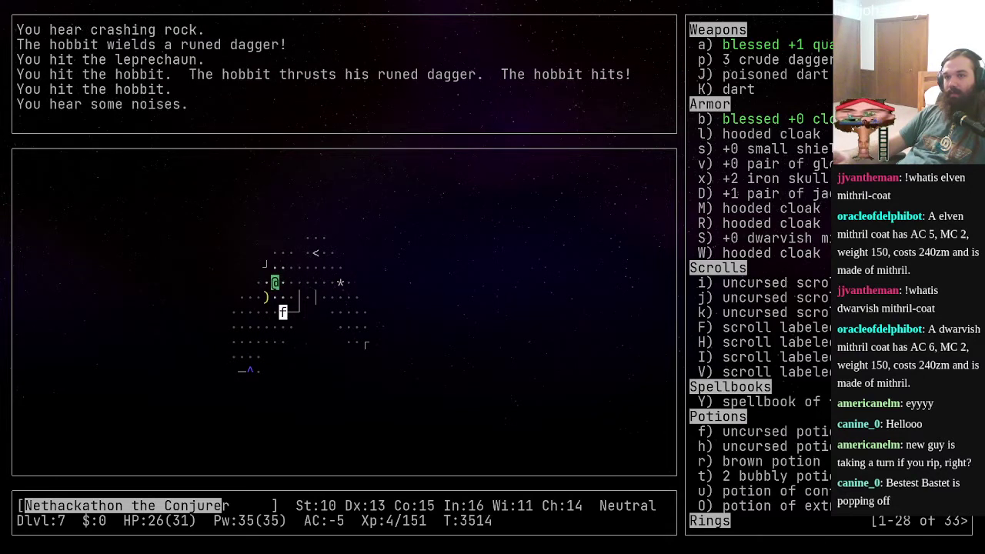
pyautogui.press('s')
pyautogui.press('s')
# - Pick up the hobbit's runed dagger and wield it
pyautogui.press(',')
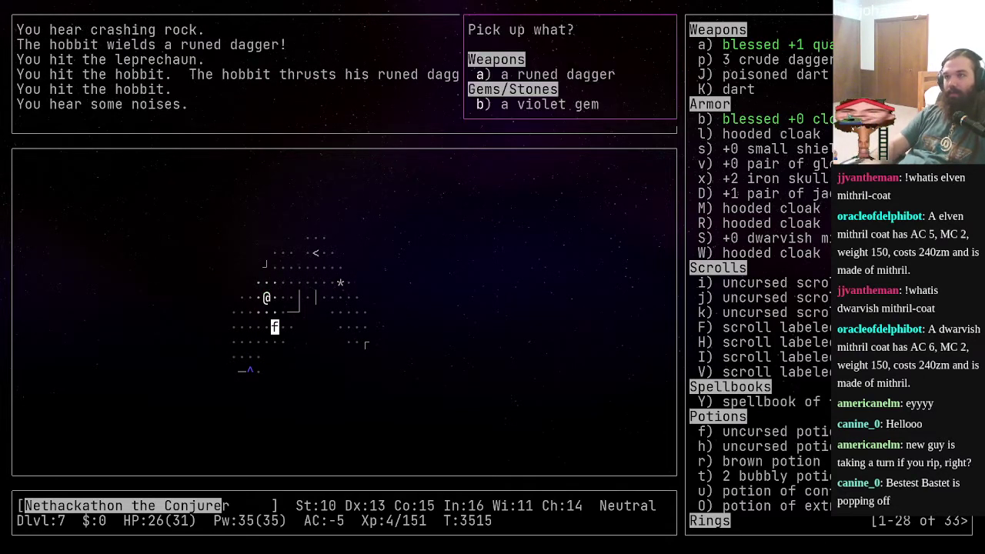
pyautogui.press('Escape')
pyautogui.press('y')
pyautogui.press('s')
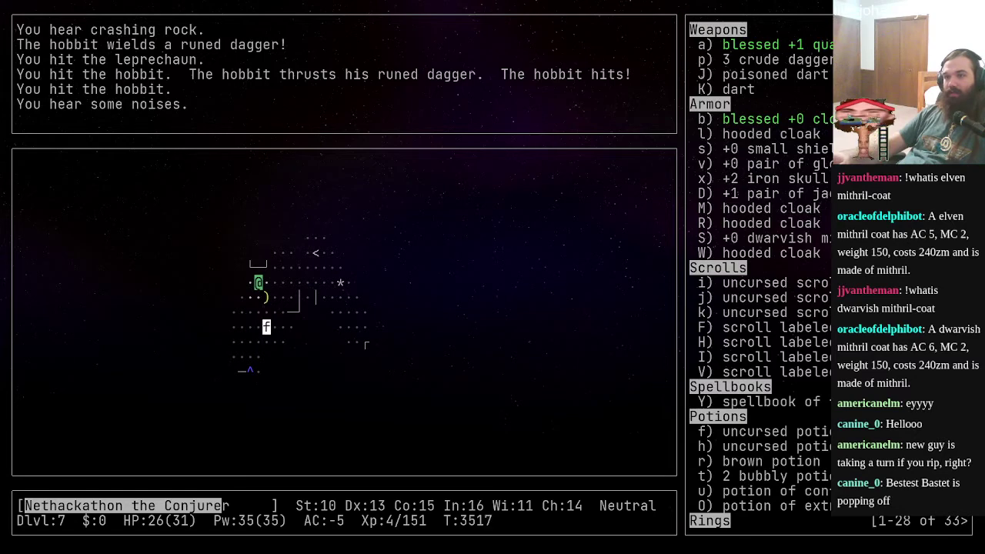
pyautogui.press('s')
pyautogui.press('j')
pyautogui.press('j')
pyautogui.press(',')
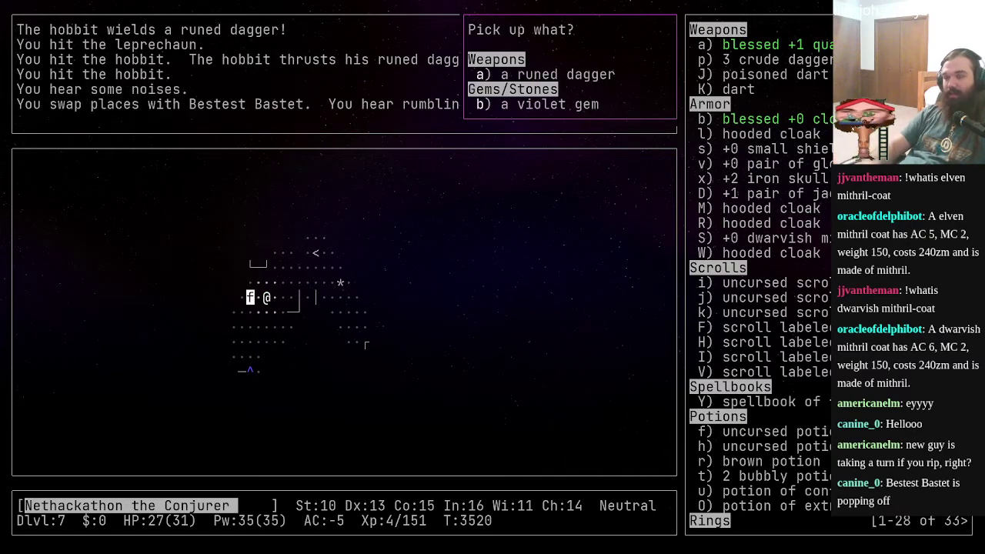
pyautogui.press('a')
pyautogui.press('Return')
pyautogui.press('w')
pyautogui.press('n')
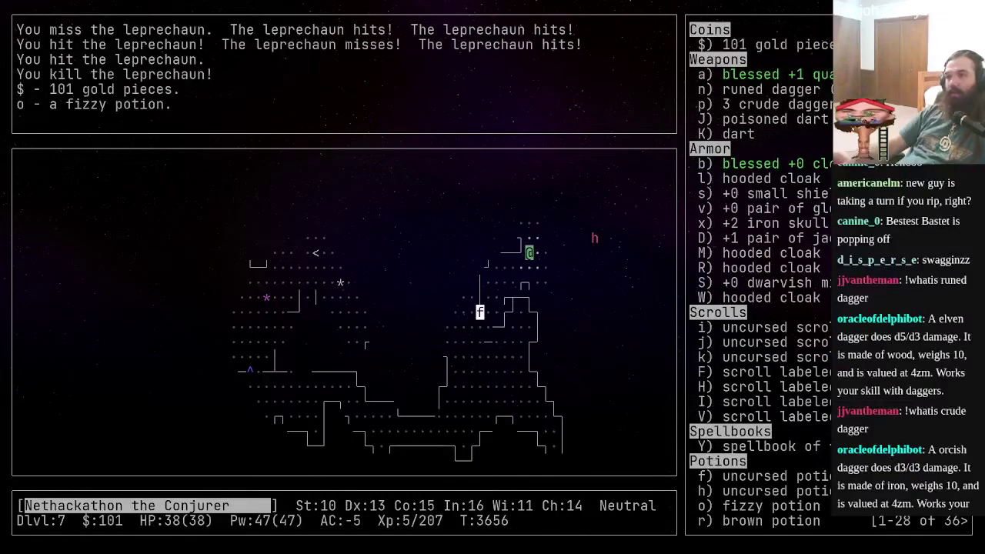
# - Kill the gecko, then head east and southeast onto the scroll and lock pick
pyautogui.press('F')
pyautogui.press('l')
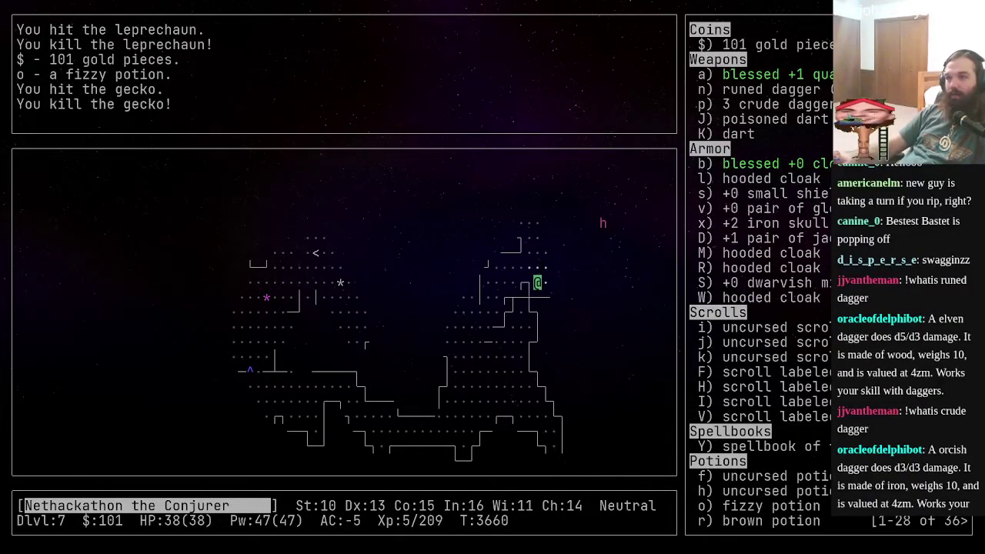
pyautogui.press('l')
pyautogui.press('l')
pyautogui.press('l')
pyautogui.press('l')
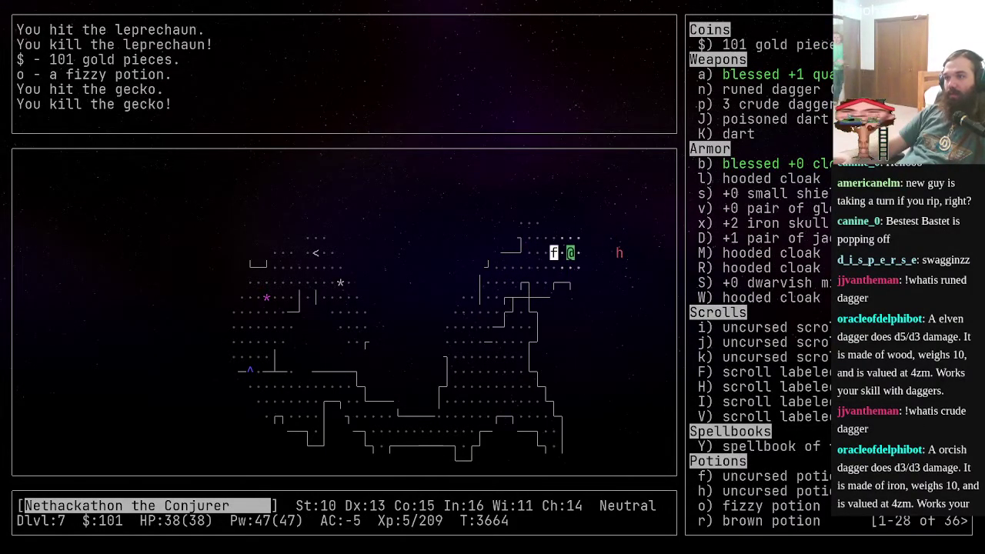
pyautogui.press('n')
pyautogui.press(',')
pyautogui.press('n')
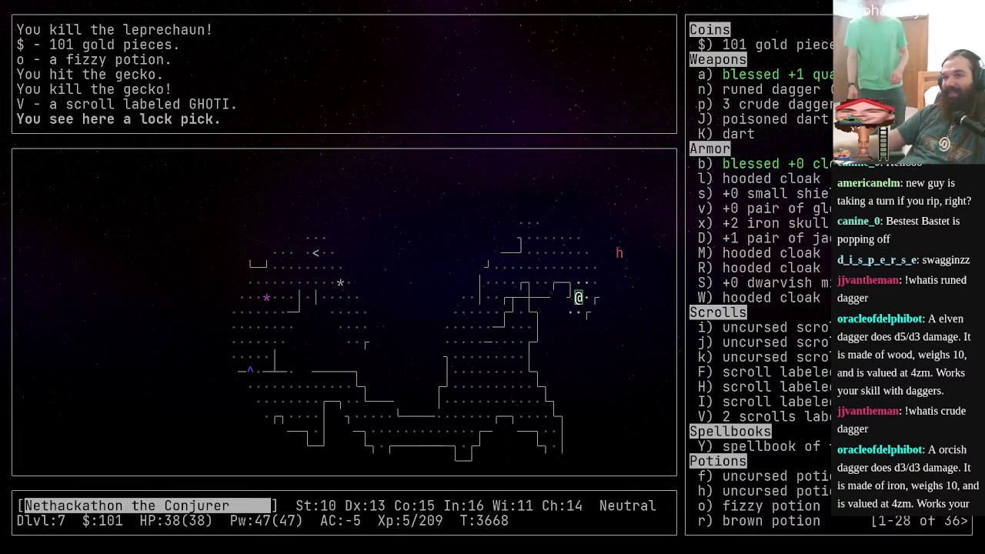
pyautogui.doubleClick(212, 104)
pyautogui.press(';')
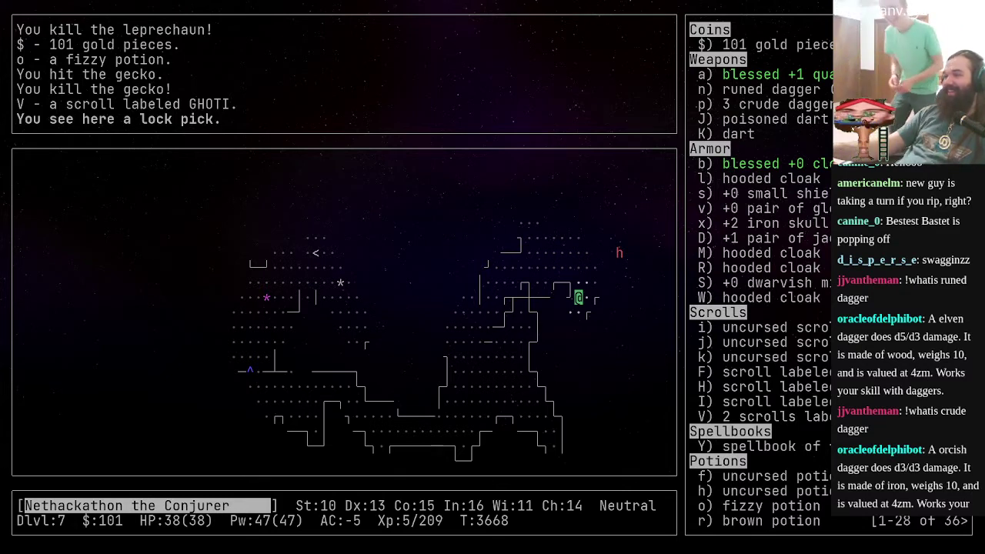
pyautogui.moveTo(724, 402); pyautogui.dragTo(830, 402)
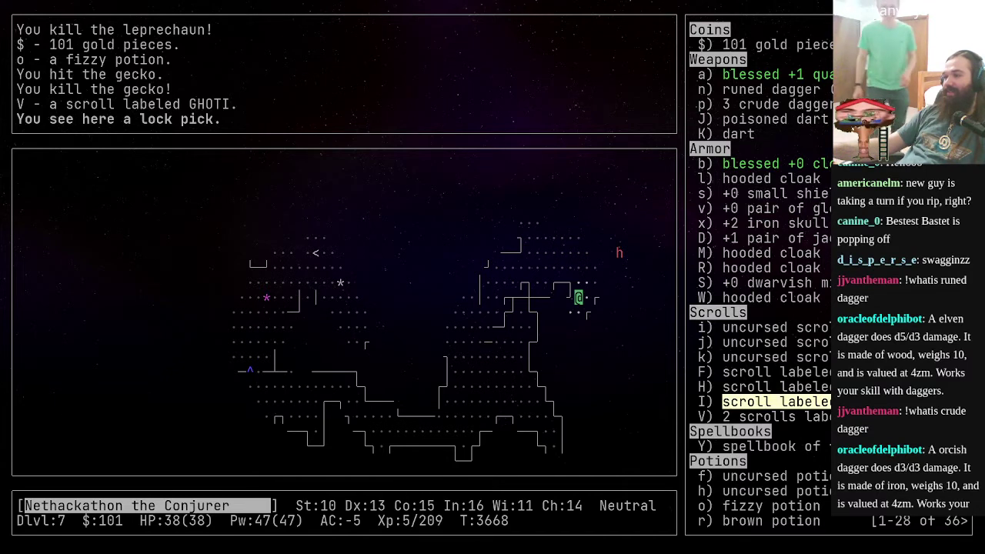
pyautogui.click(777, 402)
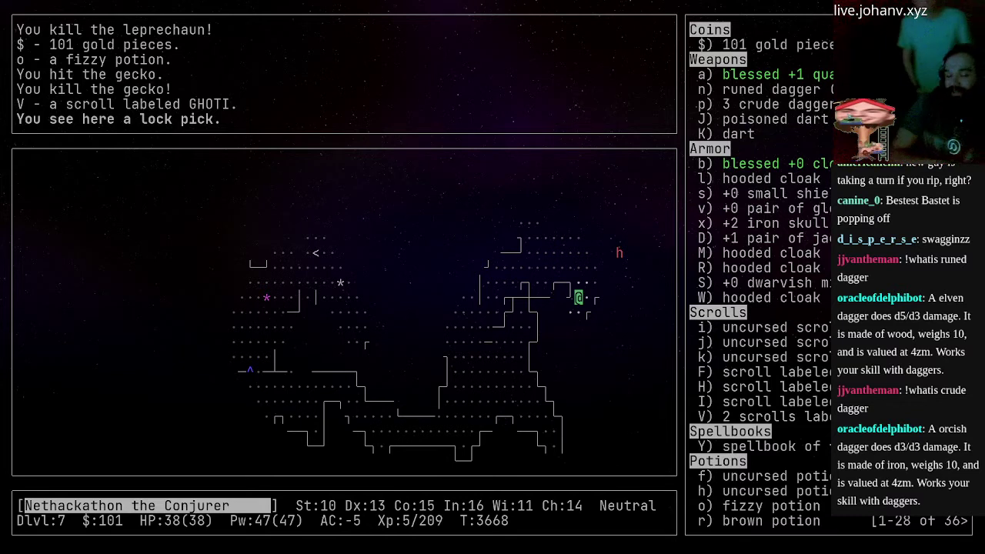
# - Read scroll I, identifying it as identify, then move north past the lock pick
pyautogui.press('r')
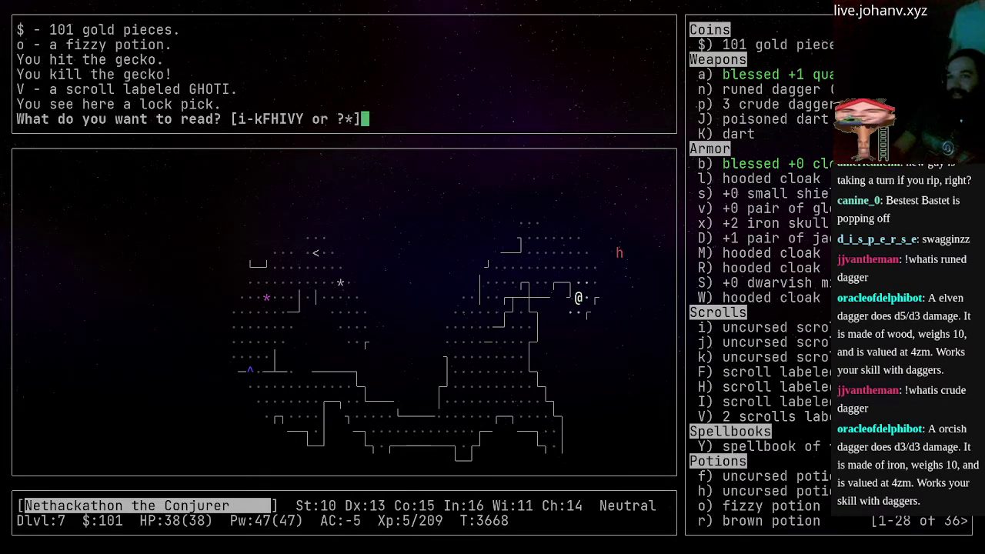
pyautogui.press('I')
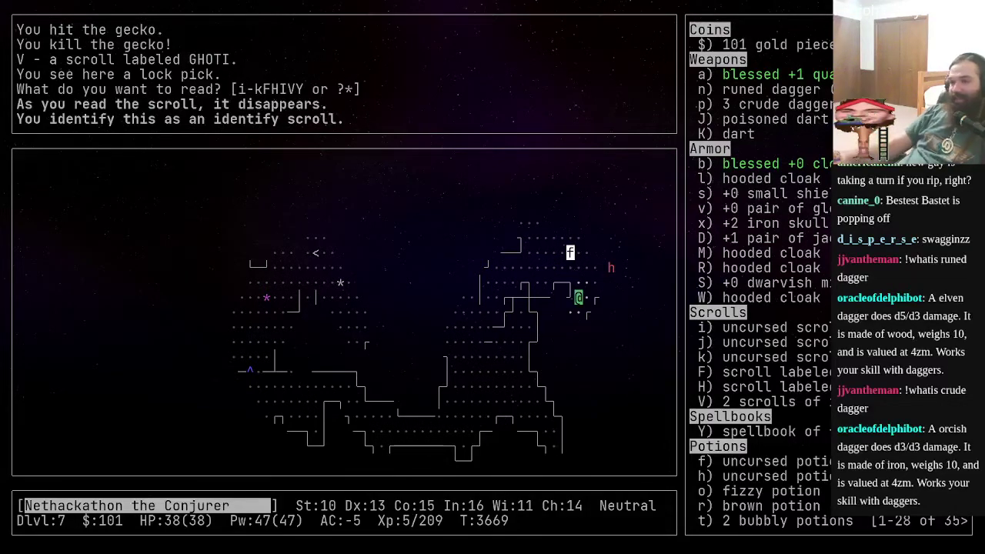
pyautogui.press('k')
pyautogui.press('k')
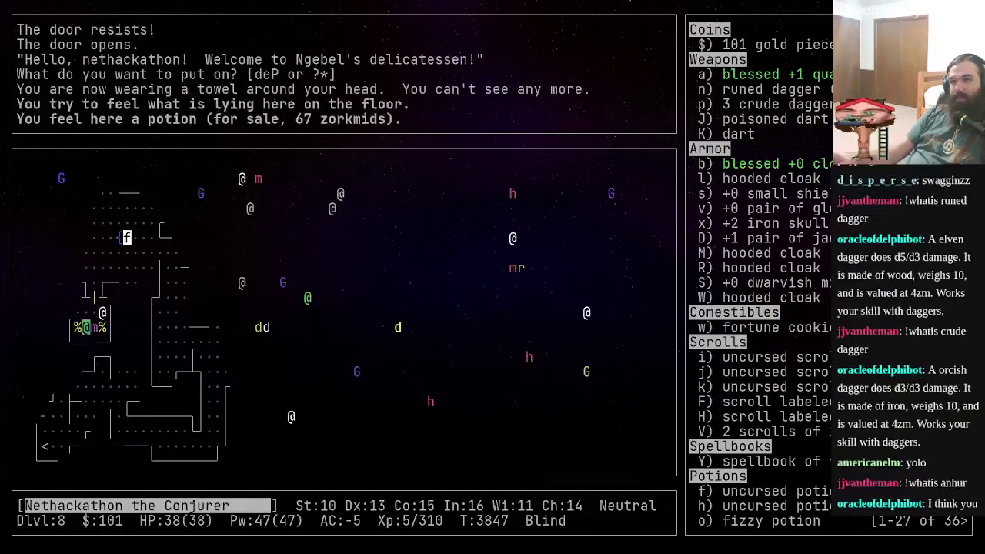
# - Remove the towel, walk over the delicatessen's food ration and potion into a giant mimic, then view inventory
pyautogui.press('T')
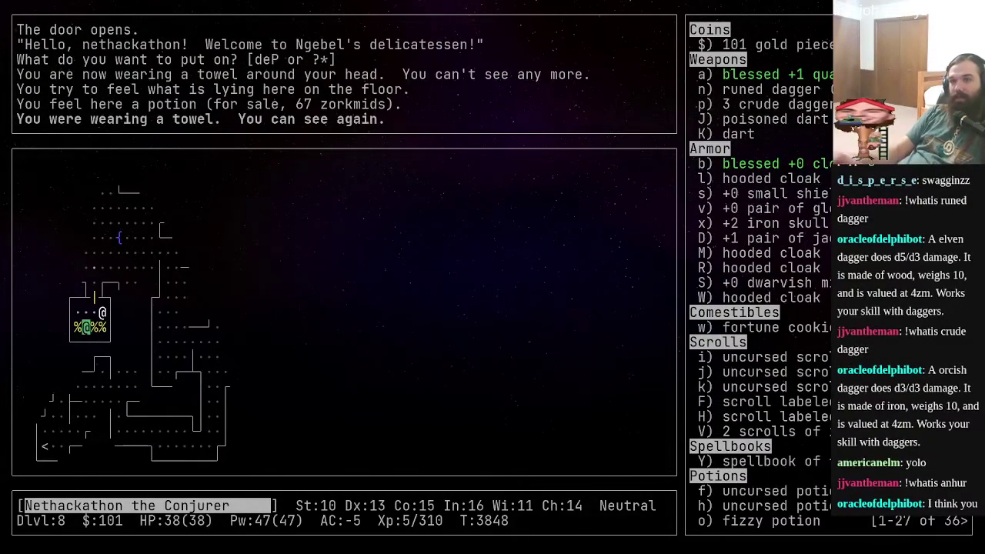
pyautogui.press('h')
pyautogui.press('h')
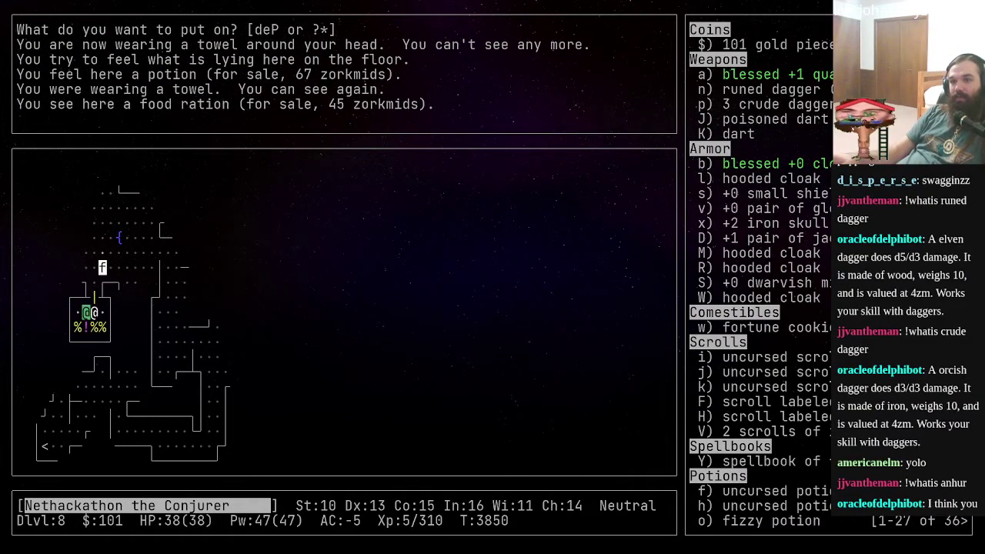
pyautogui.press('s')
pyautogui.press('s')
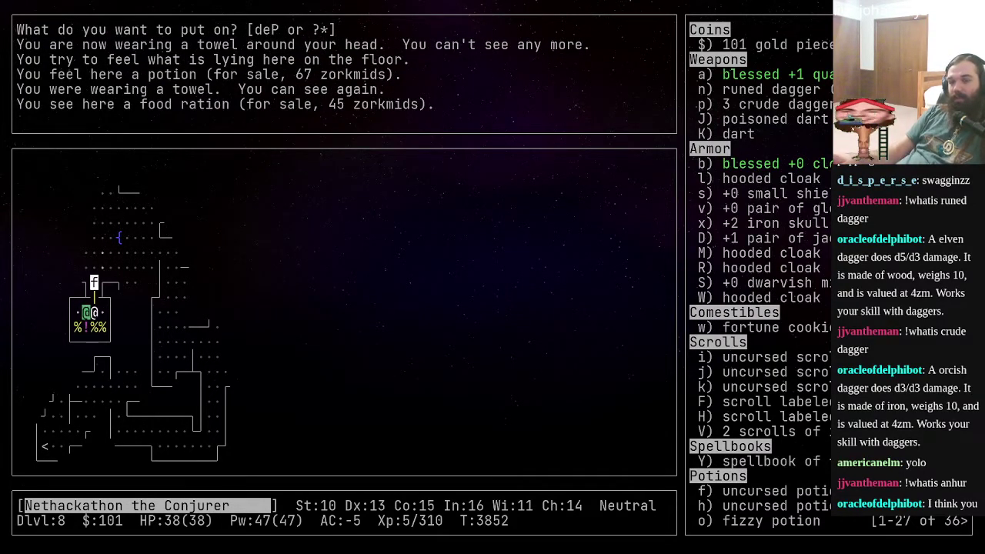
pyautogui.press('b')
pyautogui.press('l')
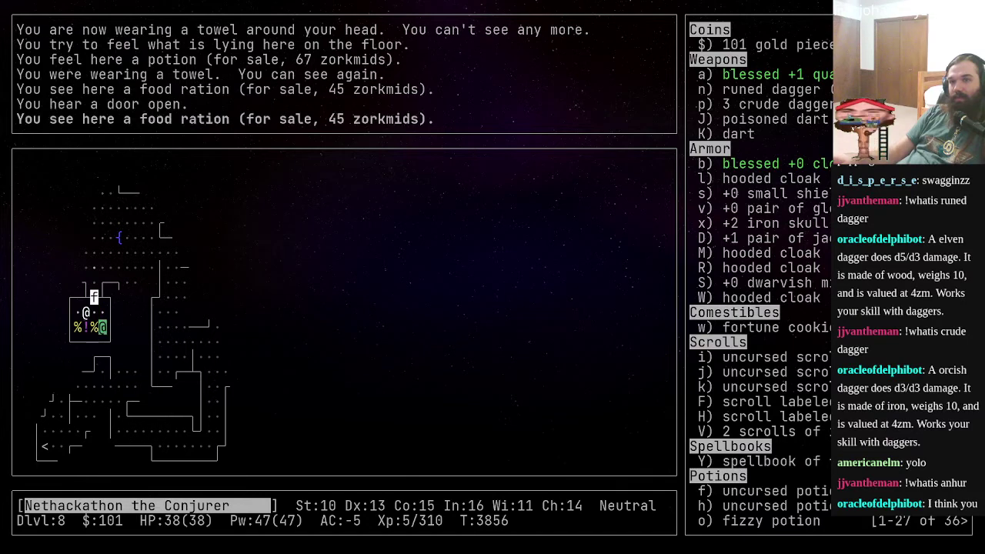
pyautogui.press('l')
pyautogui.press('s')
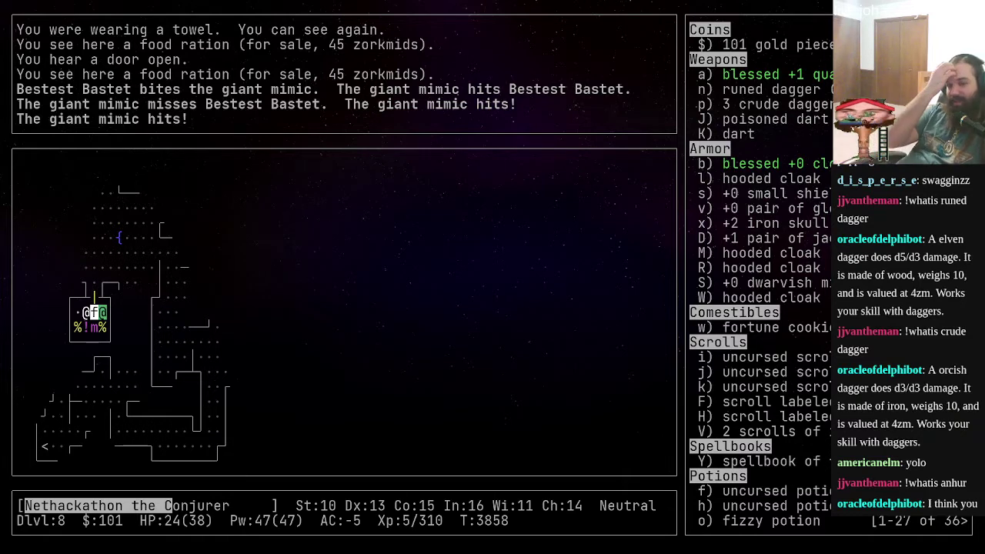
pyautogui.press('i')
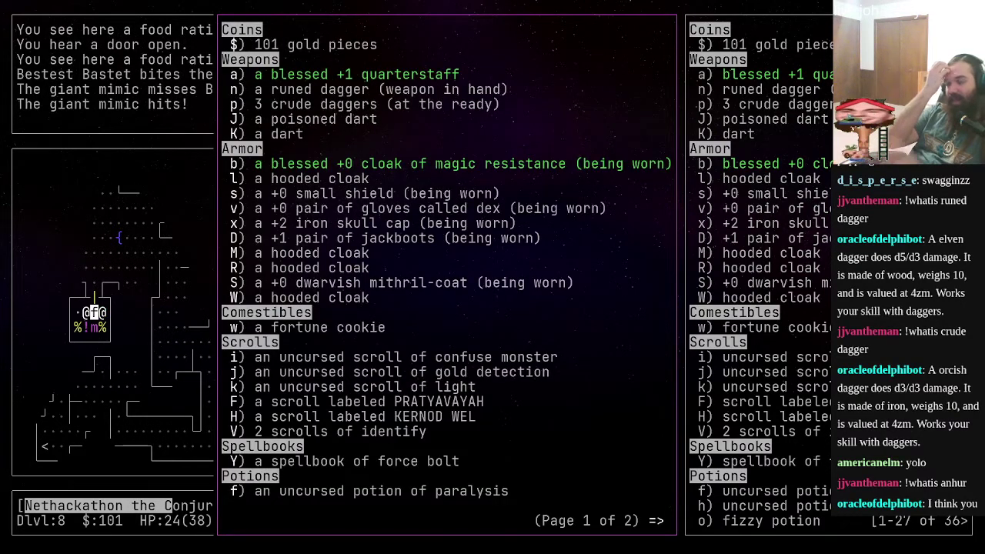
pyautogui.press('>')
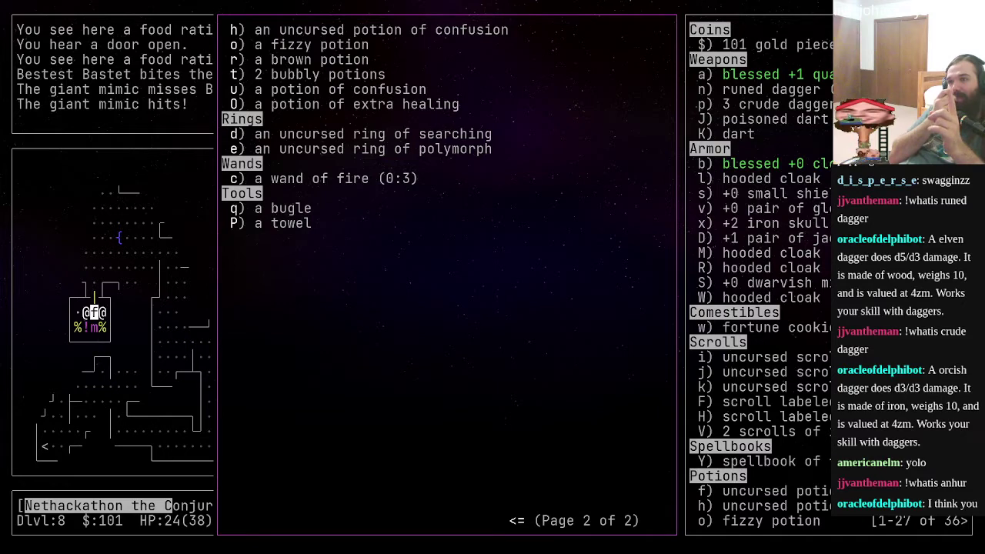
# - Close the inventory and improvise a tune on the bugle
pyautogui.press('Escape')
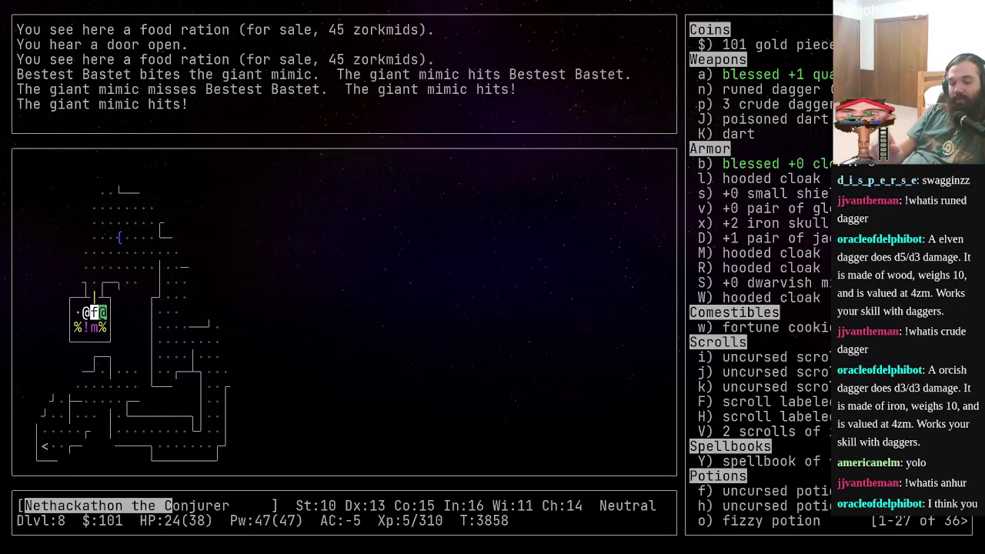
pyautogui.press('a')
pyautogui.press('c')
pyautogui.press('y')
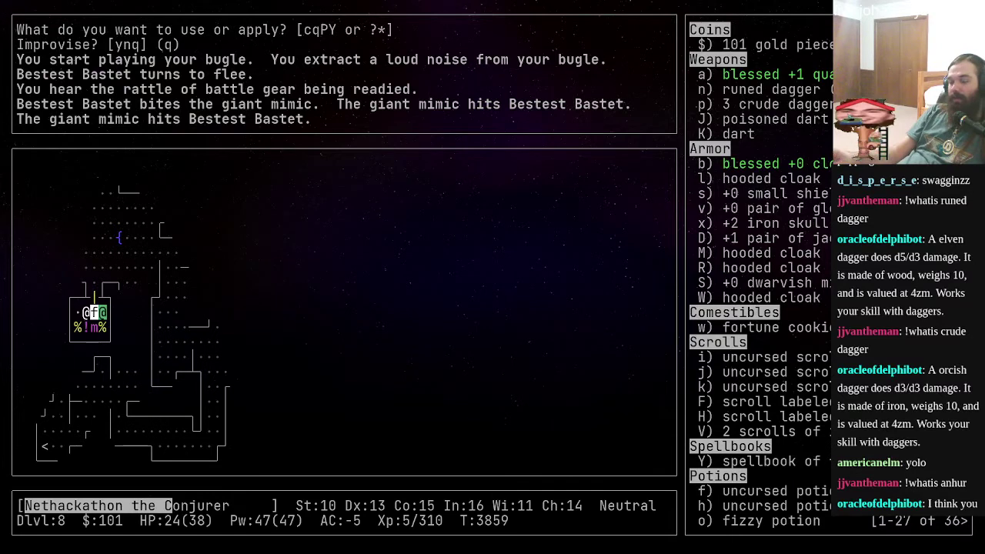
# - Attack the giant mimic to the east three times, then try stepping away west
pyautogui.press('F')
pyautogui.press('l')
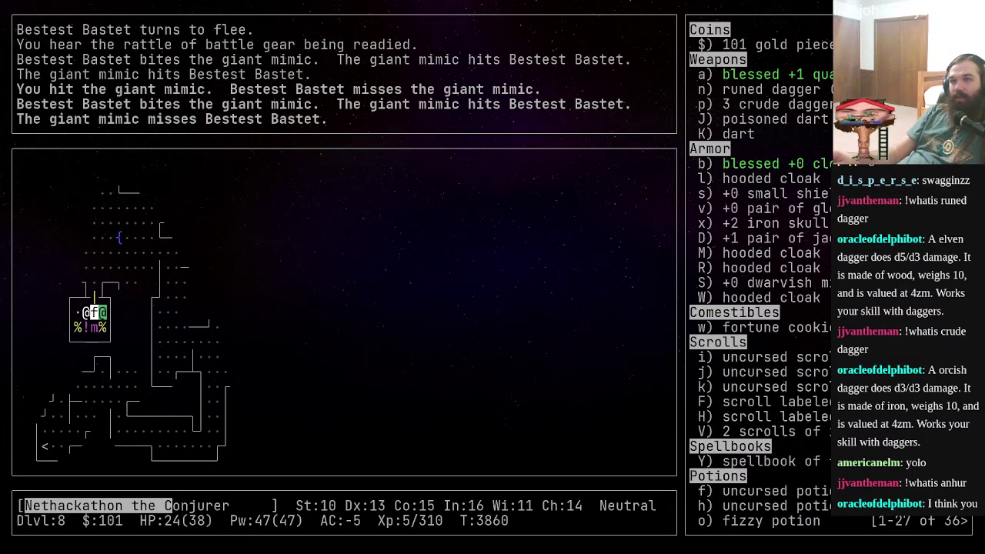
pyautogui.press('F')
pyautogui.press('l')
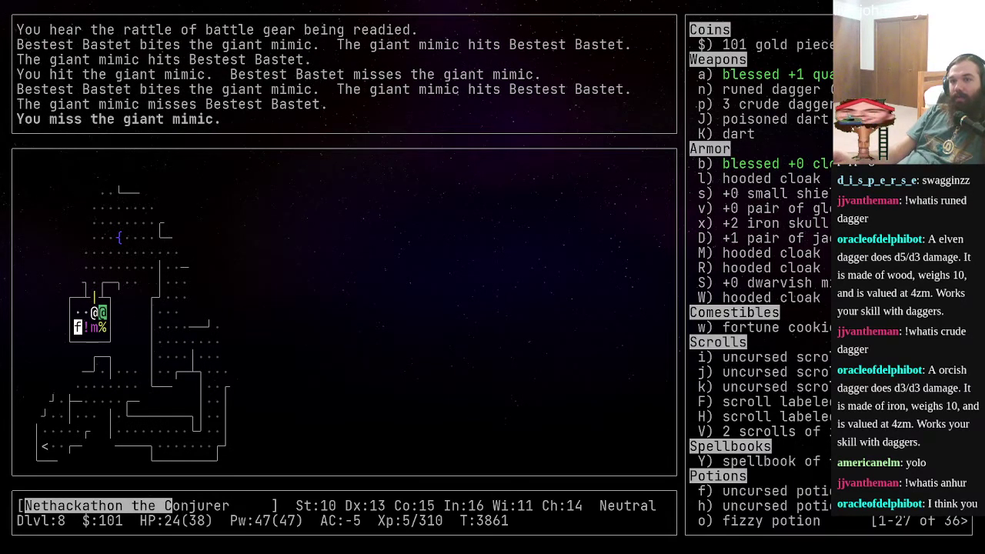
pyautogui.press('F')
pyautogui.press('l')
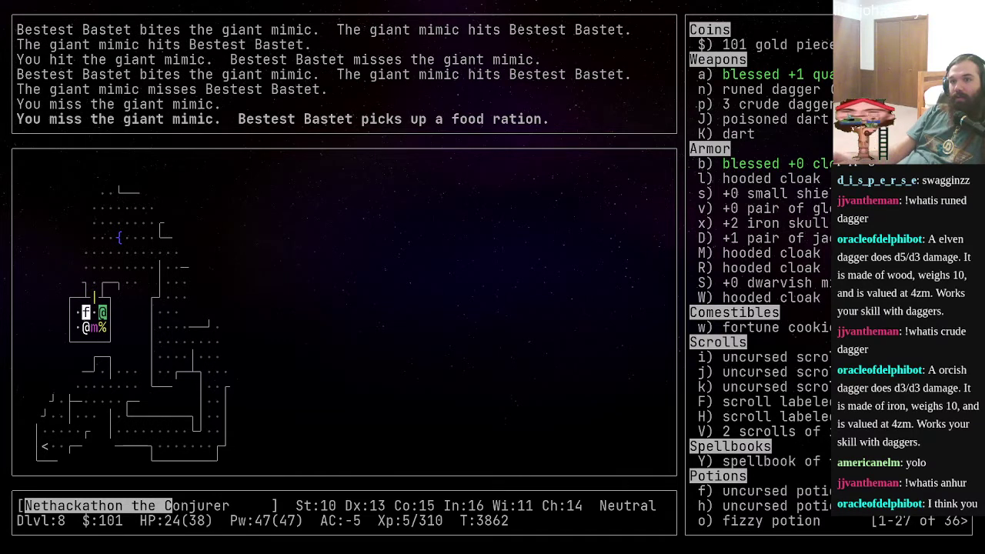
pyautogui.press('h')
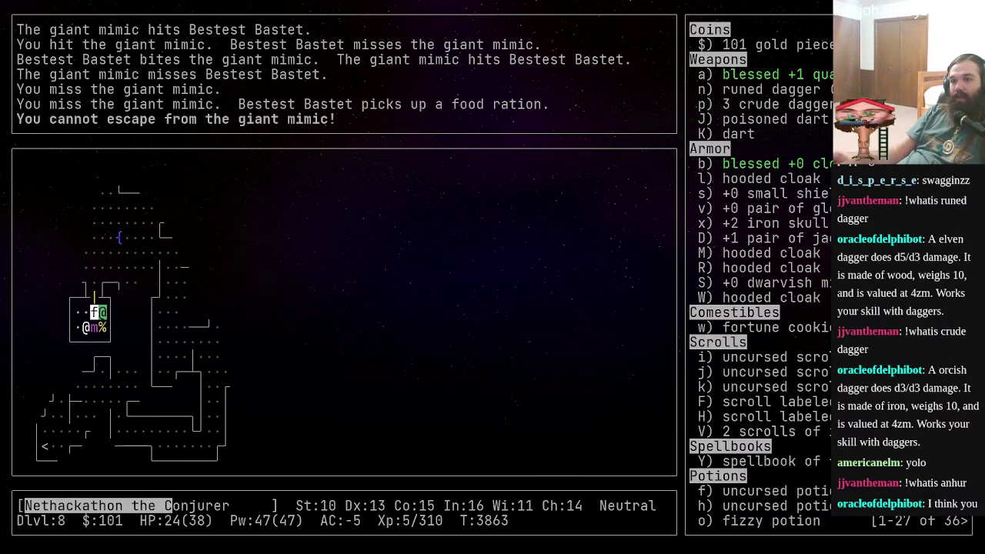
# - Keep striking the giant mimic until it dies, then wait while the cat eats
pyautogui.press('F')
pyautogui.press('l')
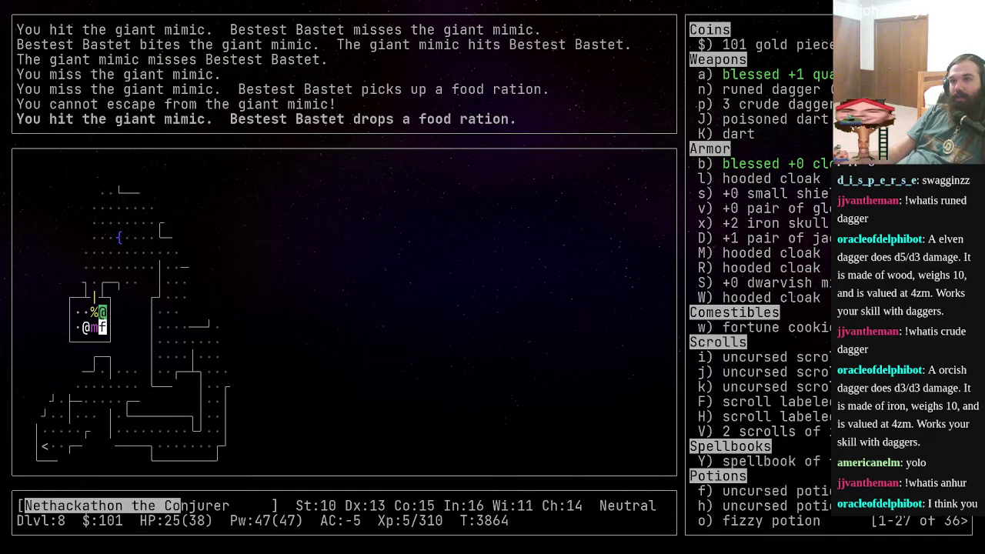
pyautogui.press('F')
pyautogui.press('l')
pyautogui.press('F')
pyautogui.press('l')
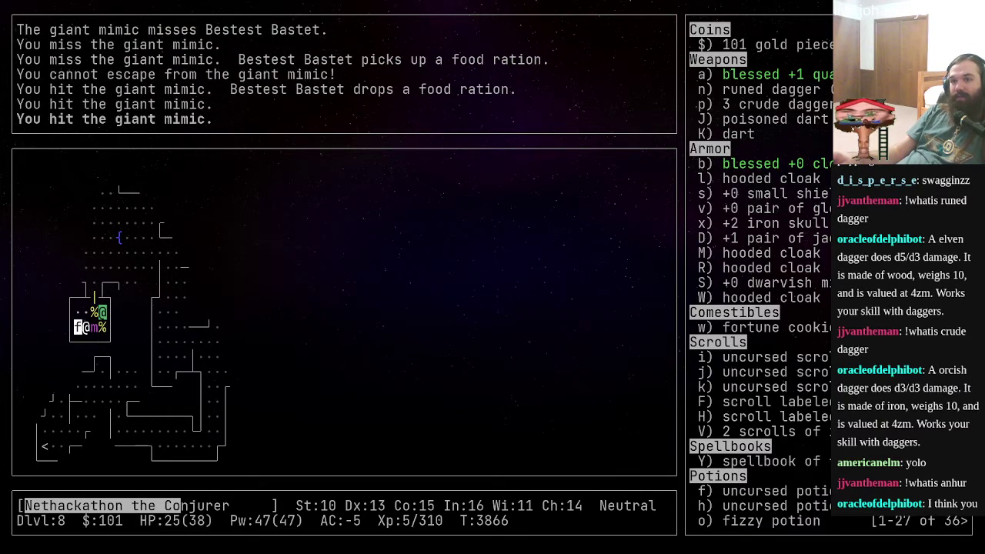
pyautogui.press('F')
pyautogui.press('l')
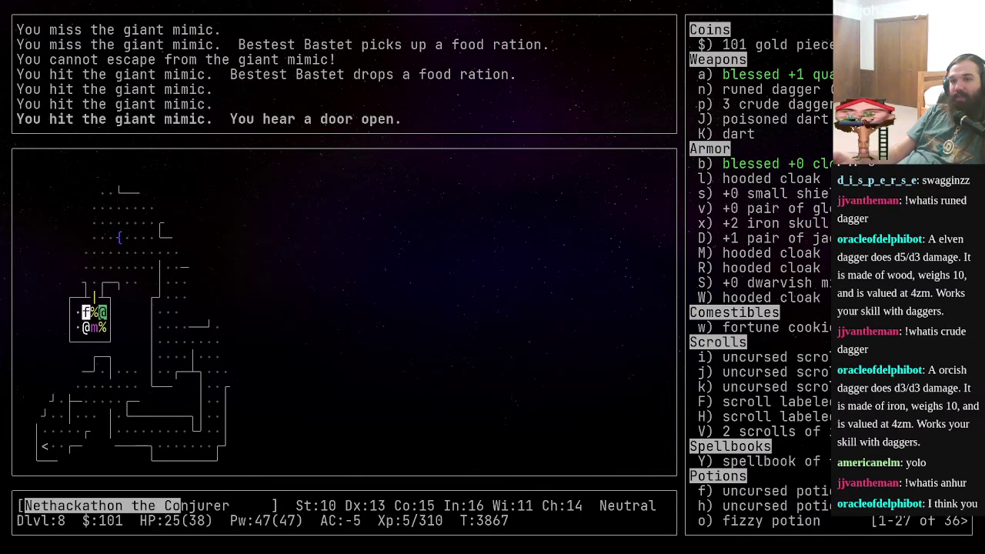
pyautogui.press('F')
pyautogui.press('l')
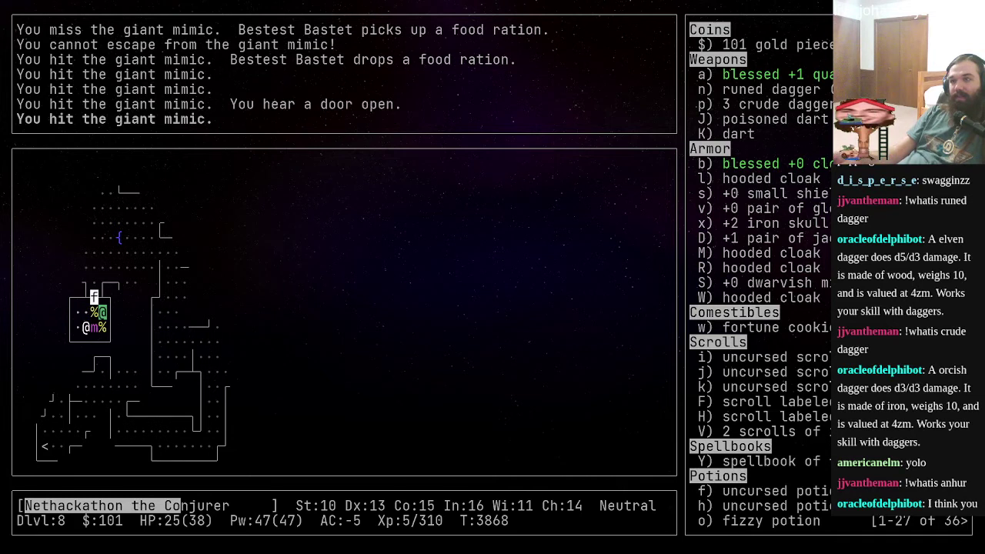
pyautogui.press('F')
pyautogui.press('l')
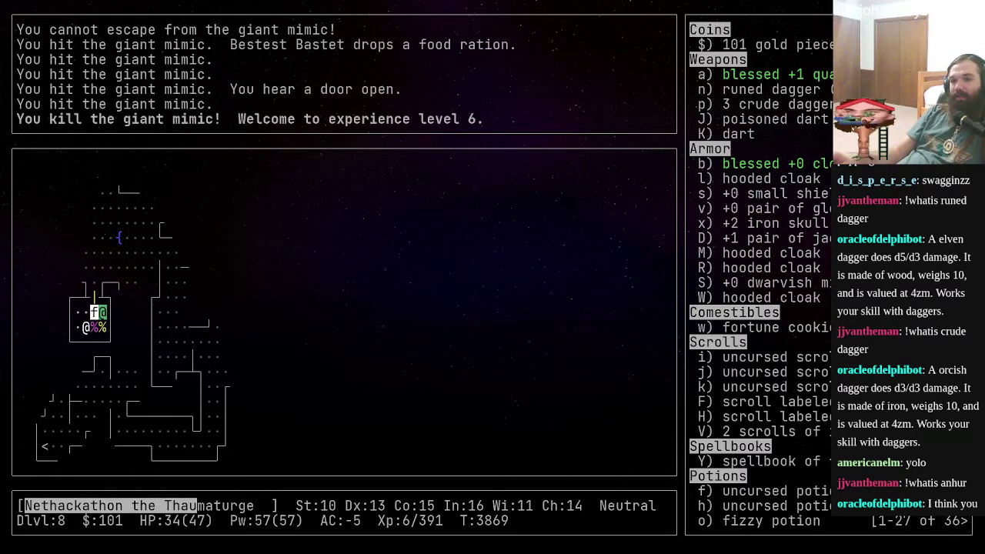
pyautogui.press('s')
# - Pick up the food ration, search a few turns, and start examining a nearby figure
pyautogui.press('b')
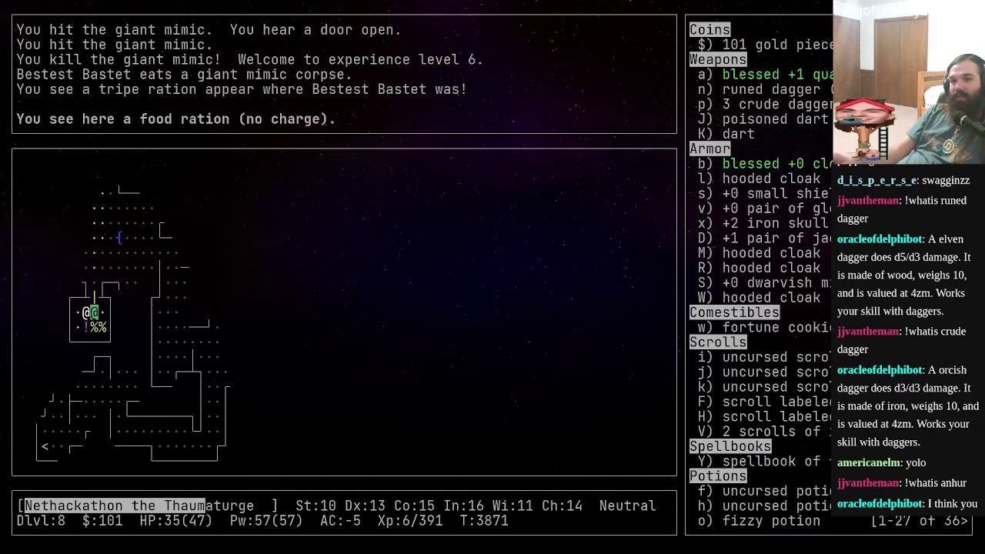
pyautogui.press(',')
pyautogui.press('u')
pyautogui.press('s')
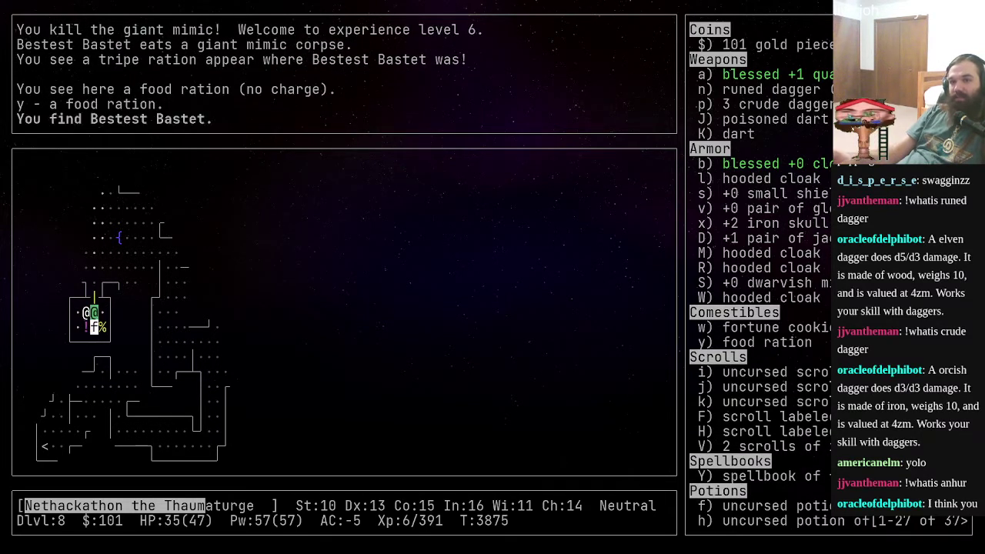
pyautogui.press('s')
pyautogui.press('s')
pyautogui.press('s')
pyautogui.press('s')
pyautogui.press('s')
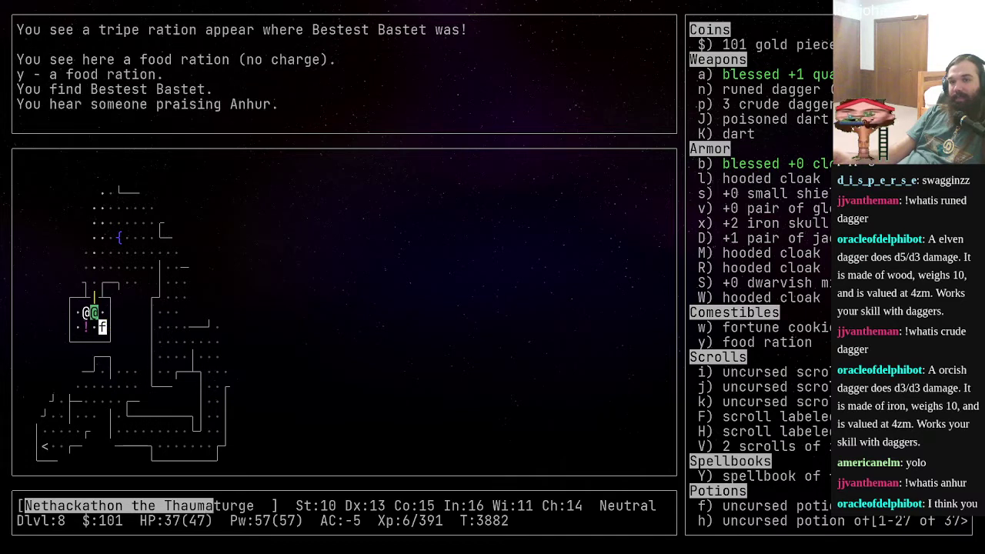
pyautogui.press('s')
pyautogui.press('s')
pyautogui.press('s')
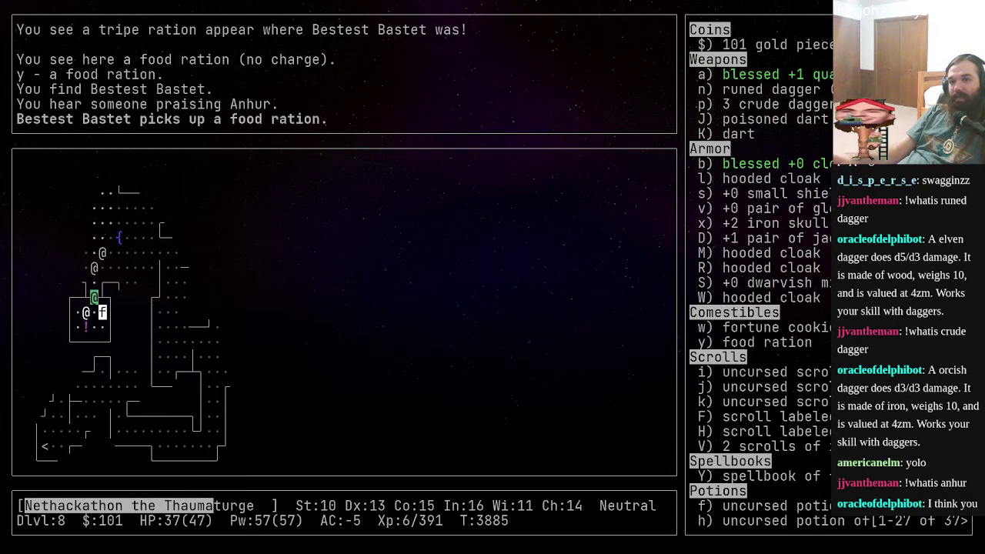
pyautogui.press('s')
pyautogui.press('s')
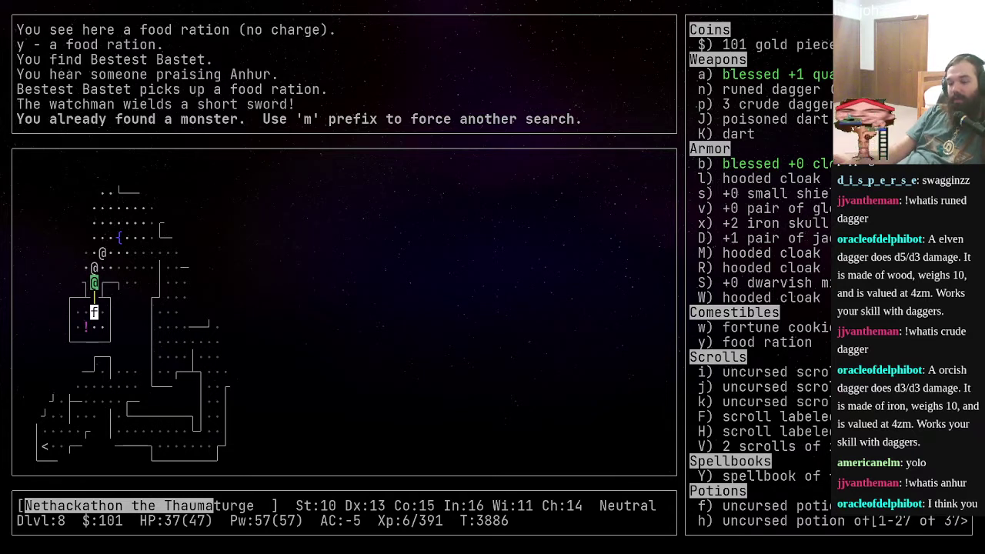
pyautogui.press(';')
# - Farlook the nearby @ figures, identifying a watchman, then show the full inventory
pyautogui.press('j')
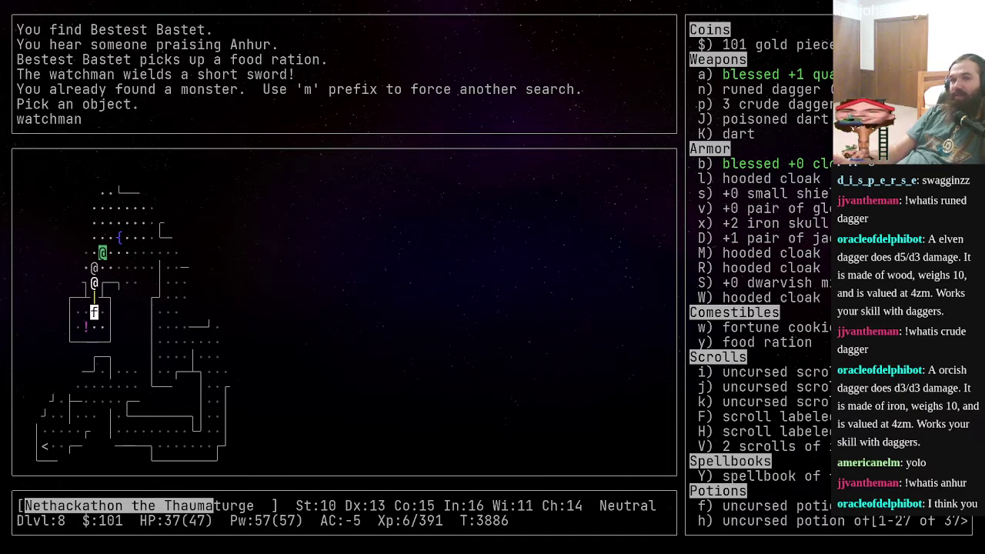
pyautogui.press('b')
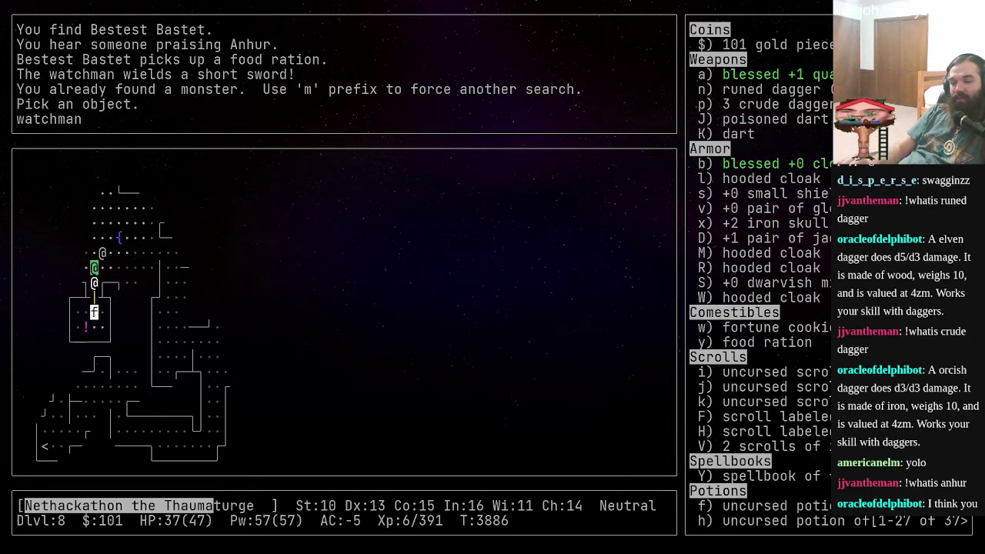
pyautogui.press('Escape')
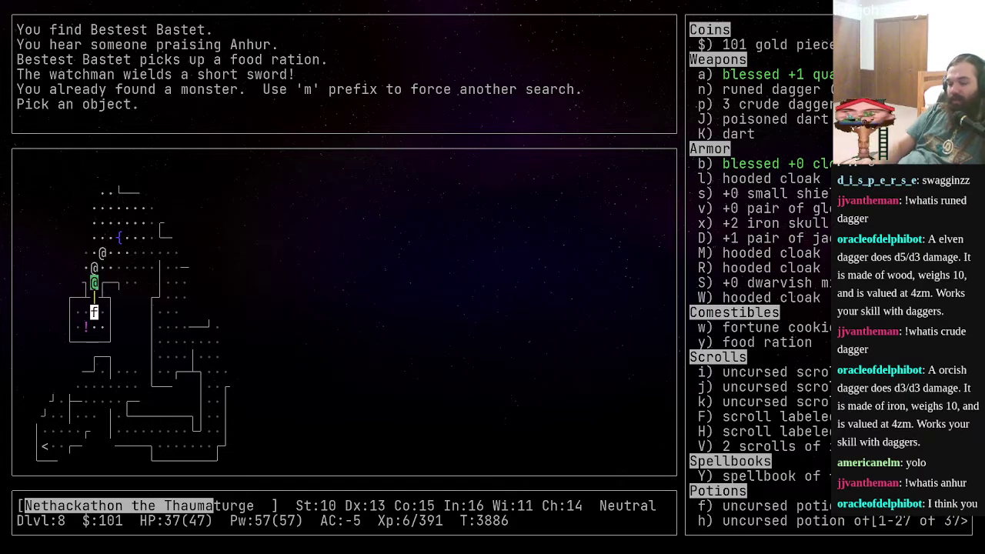
pyautogui.press('i')
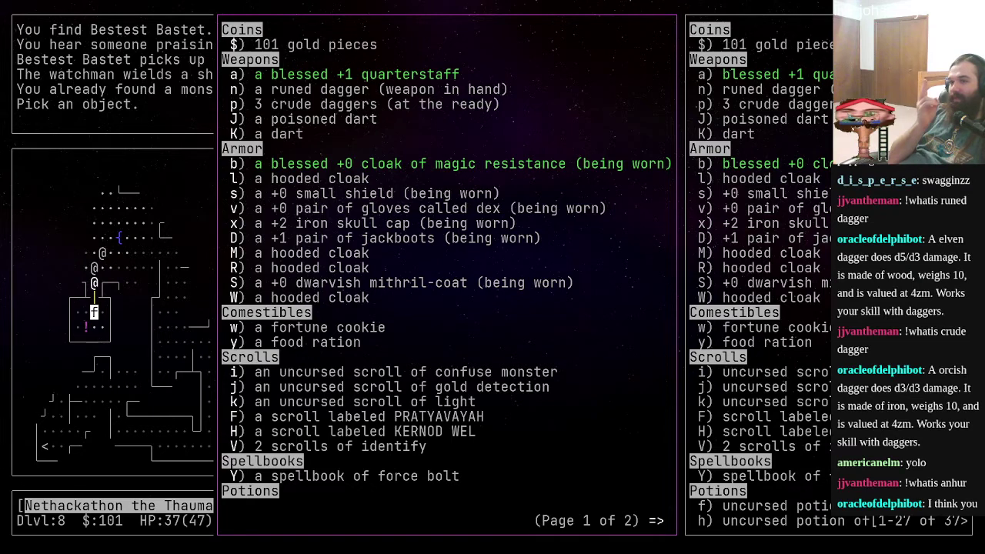
# - Flip between inventory pages one and two, then close the menu
pyautogui.press('>')
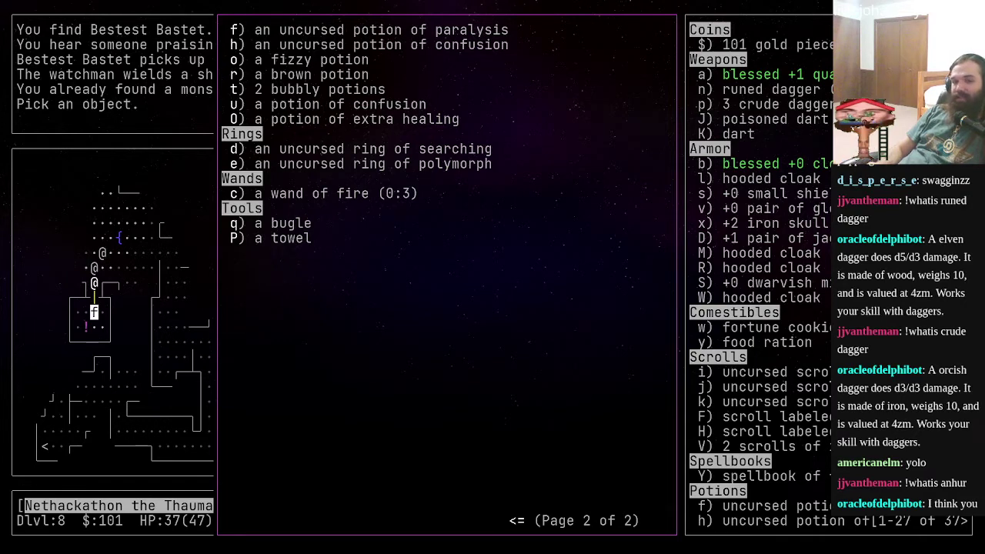
pyautogui.press('less')
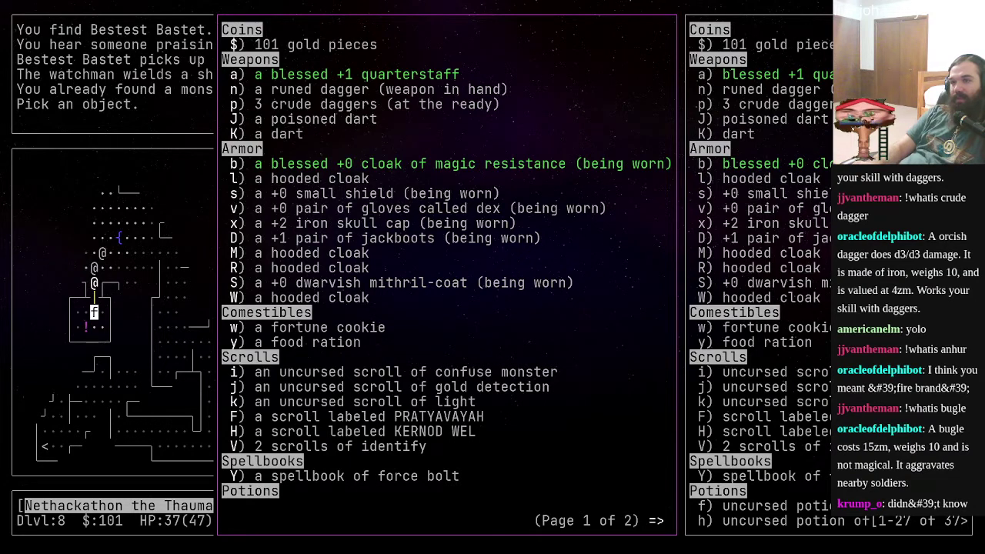
pyautogui.press('>')
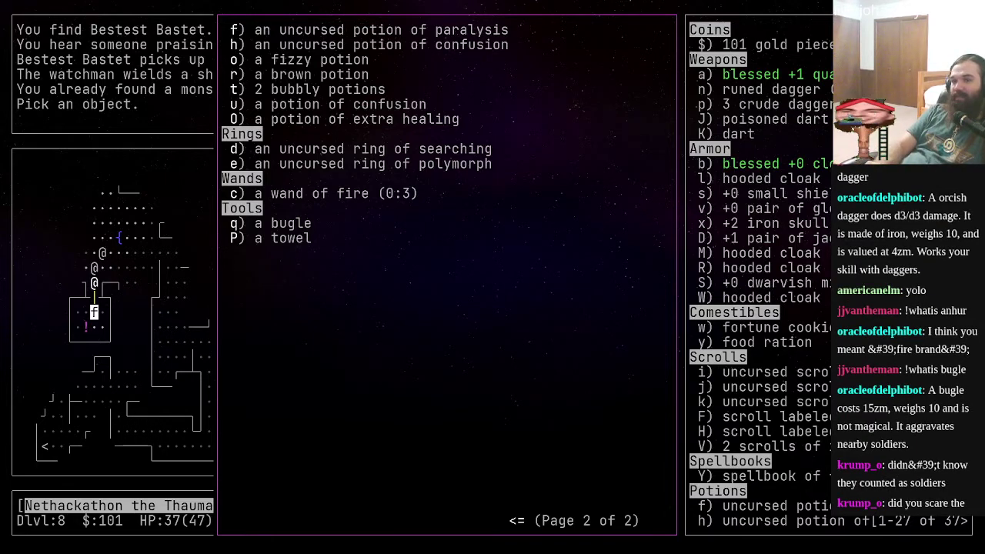
pyautogui.press('Escape')
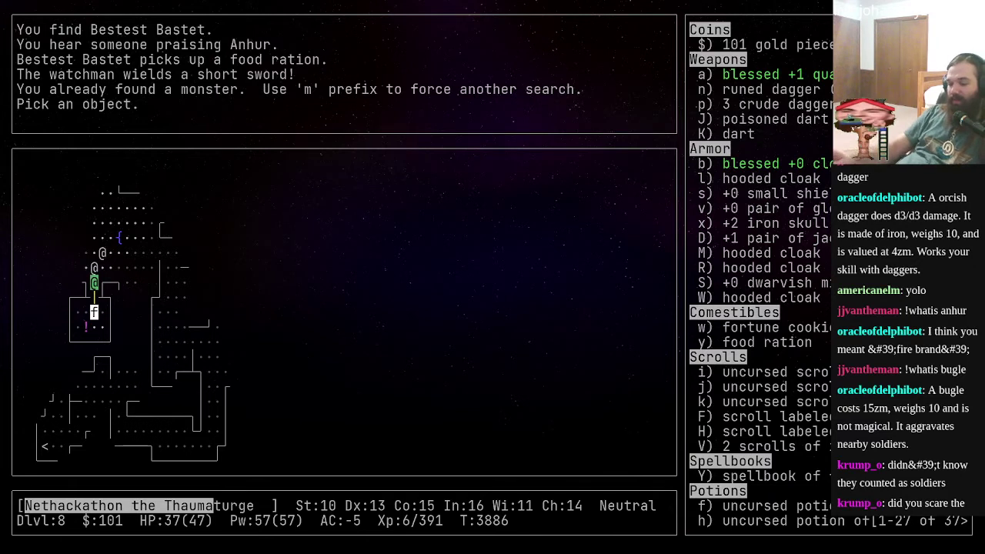
# - Farlook the squares around the pet cat and then the cat itself
pyautogui.press('j')
pyautogui.press('.')
pyautogui.press(';')
pyautogui.press('h')
pyautogui.press('.')
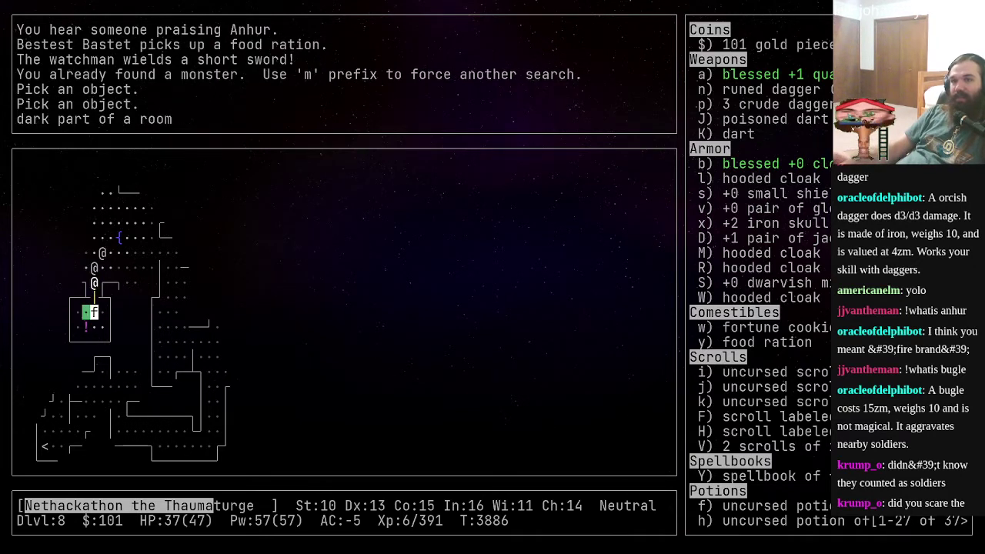
pyautogui.press('l')
pyautogui.press('.')
pyautogui.press(';')
pyautogui.press('Escape')
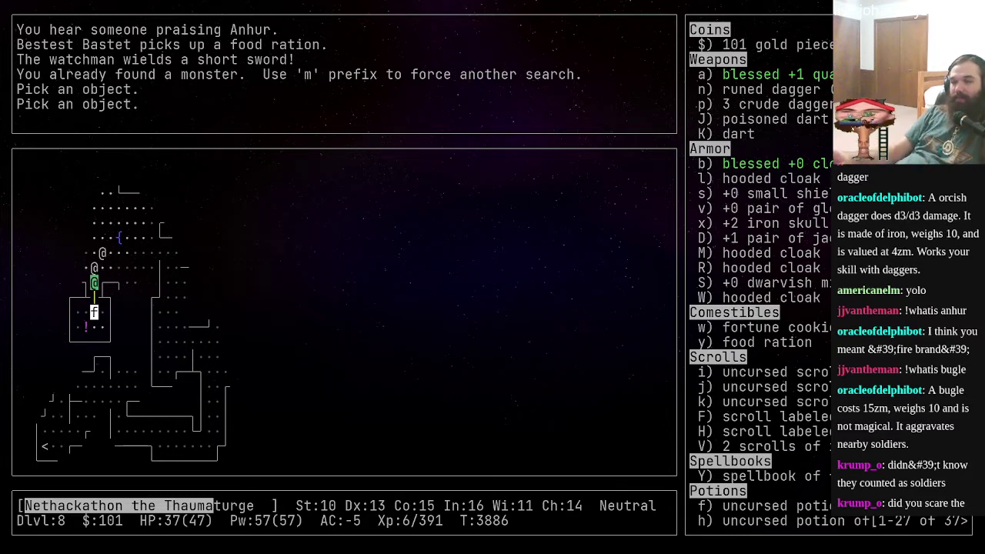
# - Step south into the delicatessen, attack the watchman and zap wand c north at it
pyautogui.press('j')
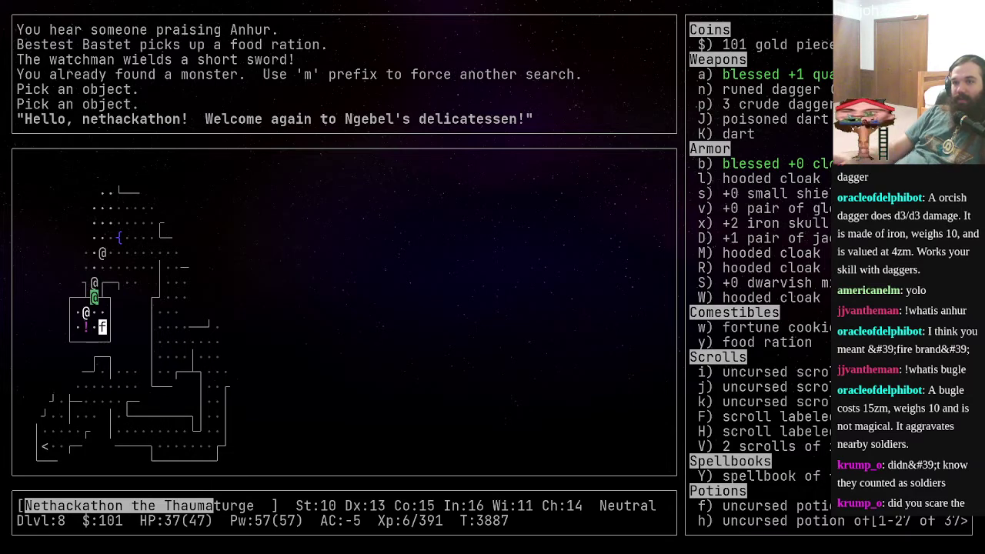
pyautogui.press('F')
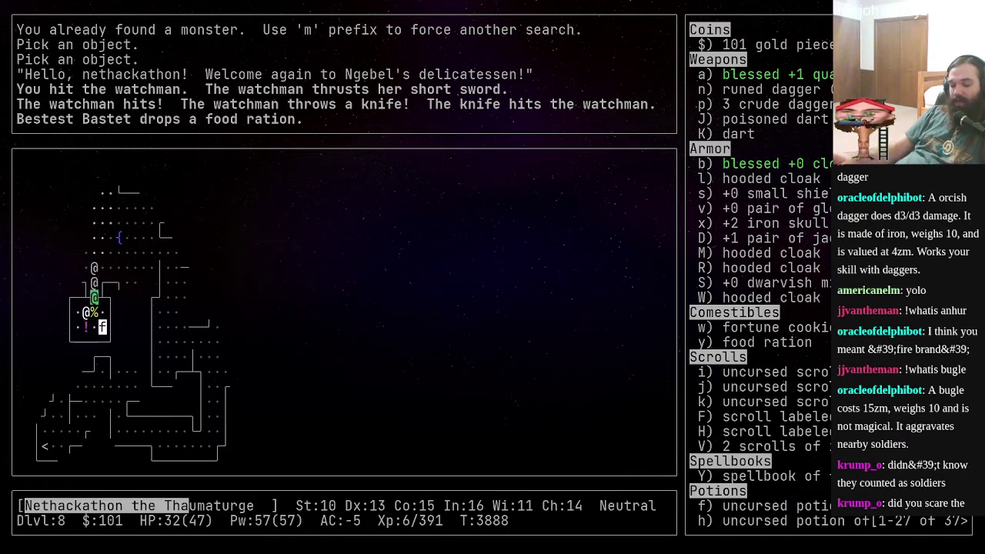
pyautogui.press('z')
pyautogui.press('c')
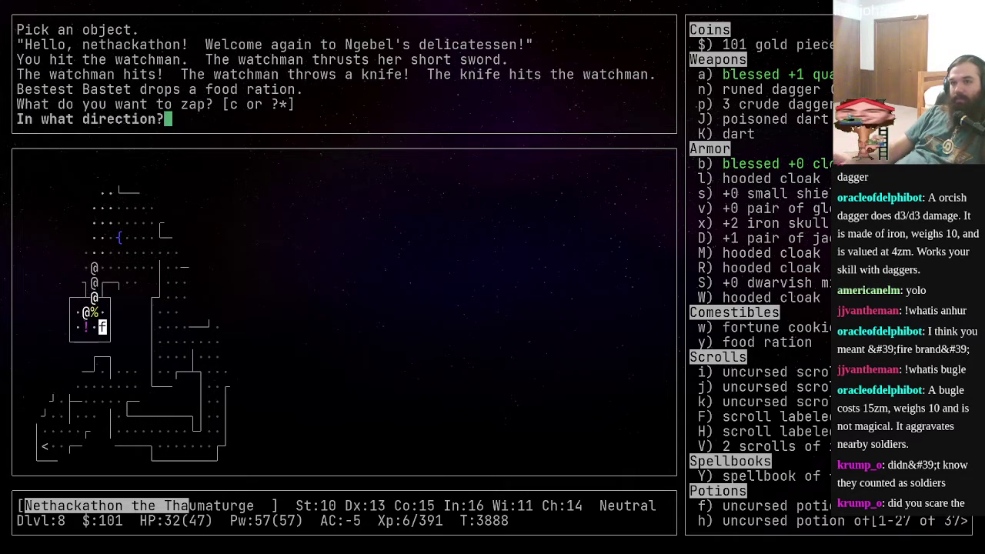
pyautogui.press('k')
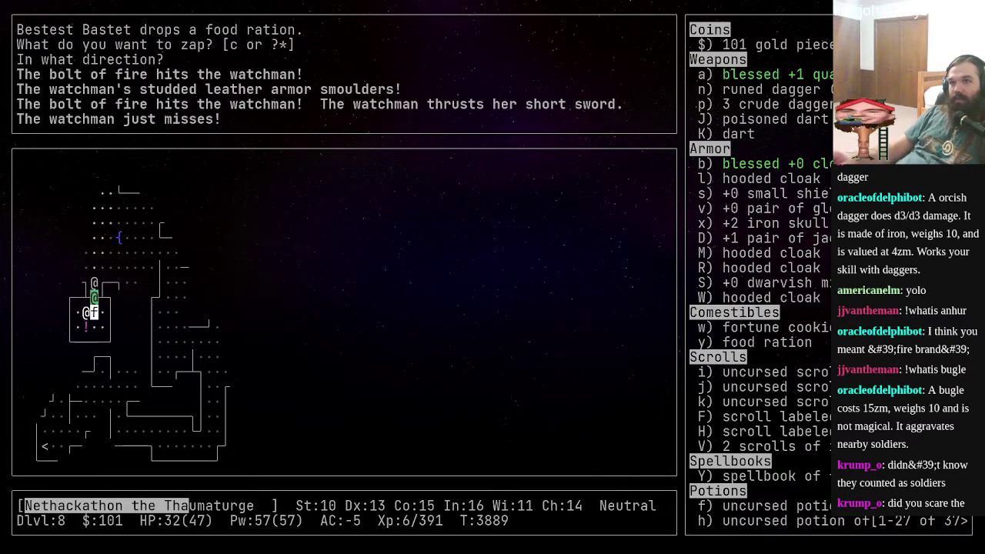
# - Farlook Ngebel the shopkeeper, then keep hitting the watchman near the food ration
pyautogui.press(';')
pyautogui.press('k')
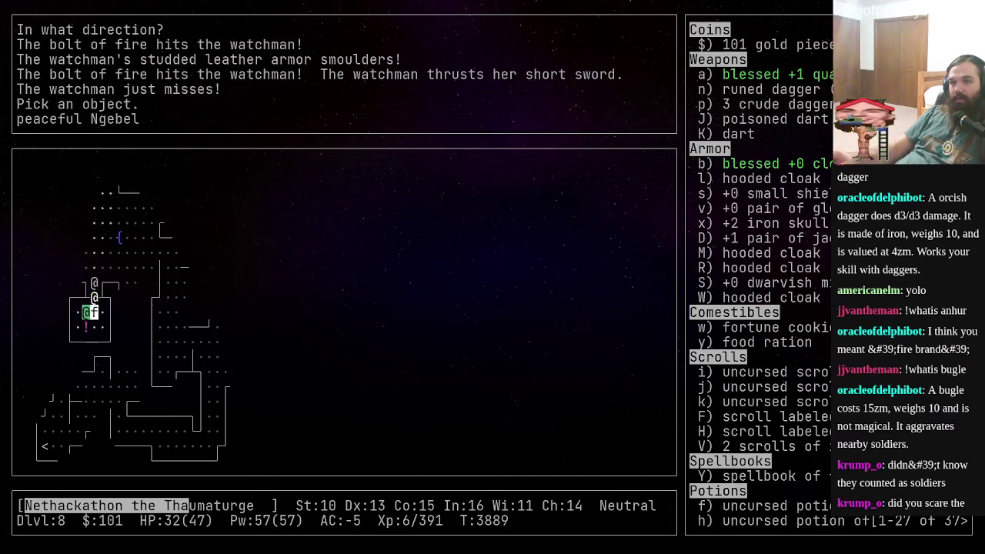
pyautogui.press('.')
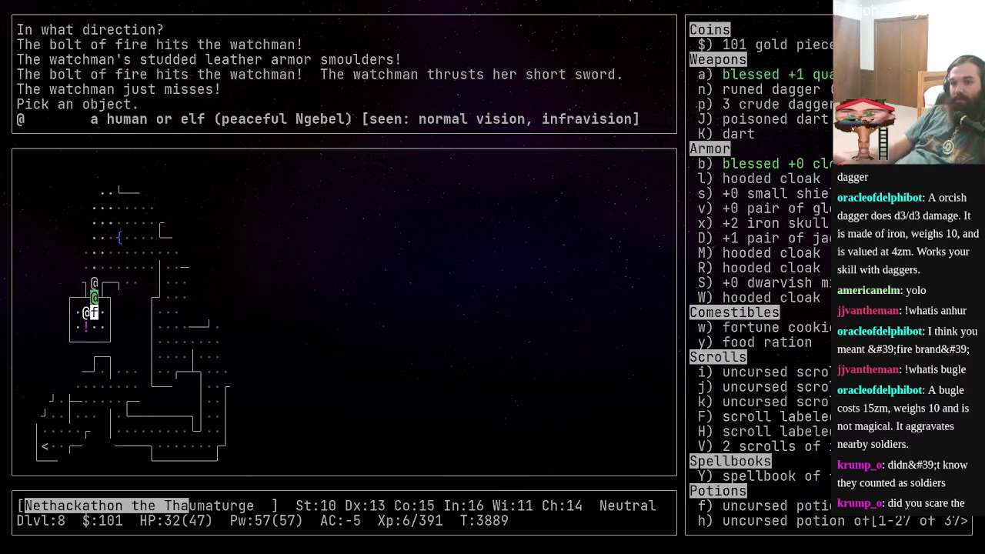
pyautogui.press('j')
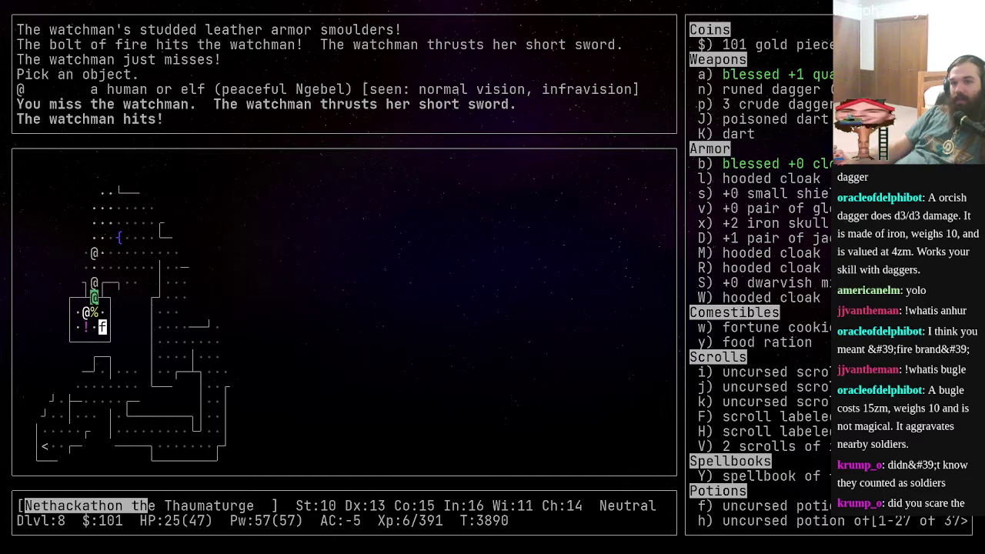
pyautogui.press('j')
pyautogui.press('h')
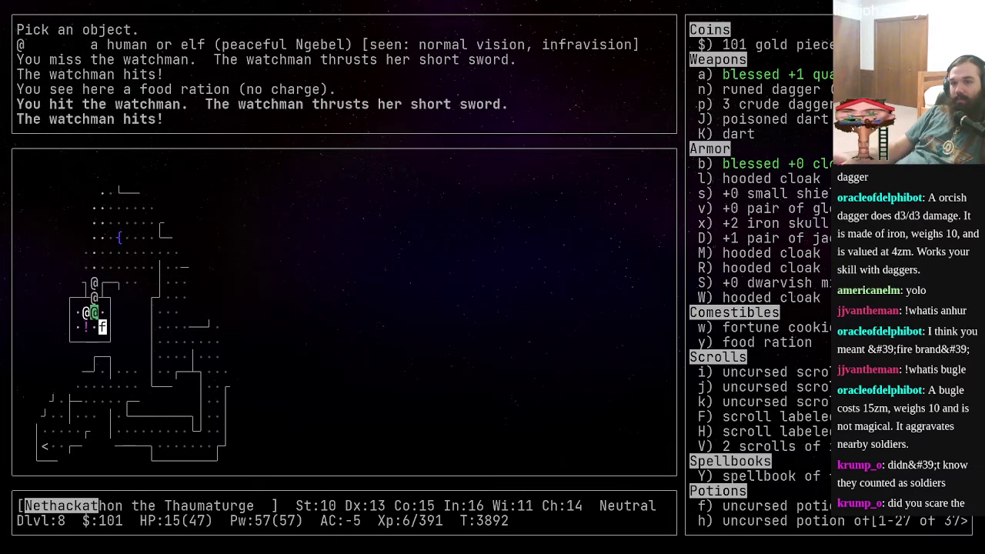
# - Quaff the potion of extra healing, then zap the wand of fire north at the watchman
pyautogui.press('q')
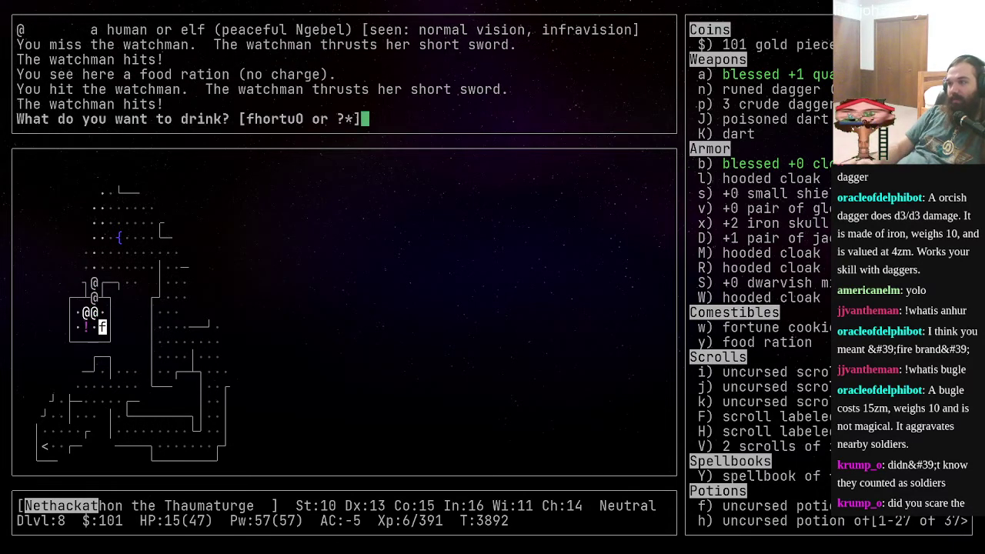
pyautogui.press('?')
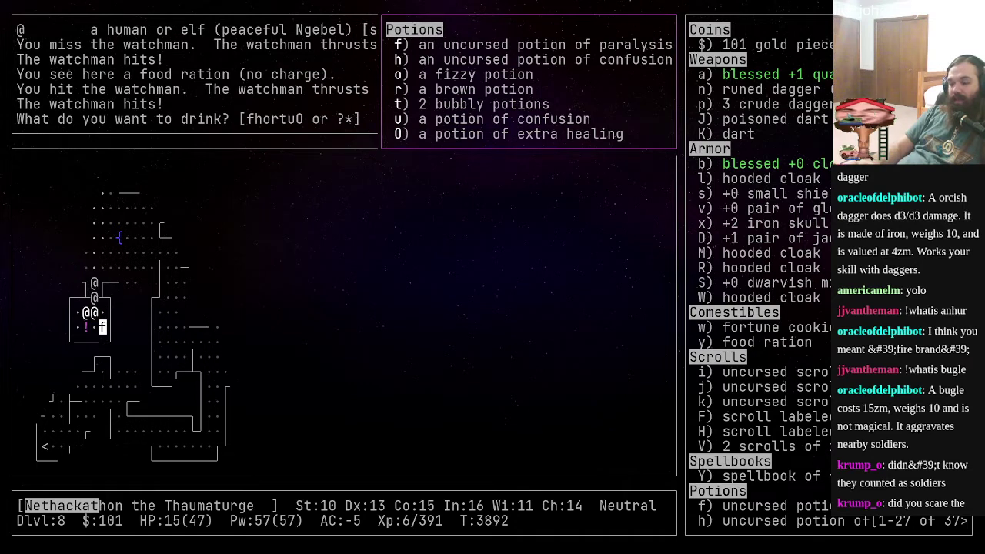
pyautogui.press('O')
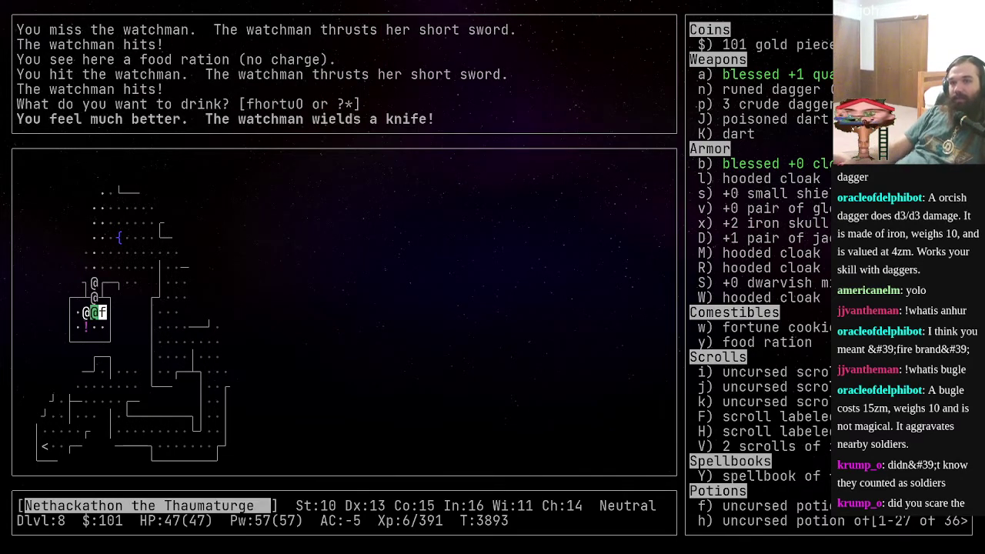
pyautogui.press('z')
pyautogui.press('?')
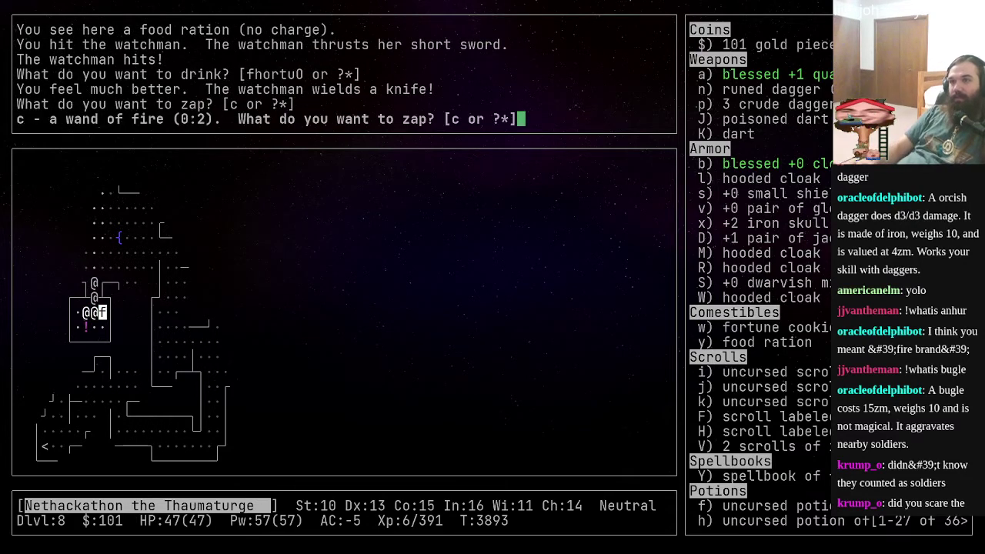
pyautogui.press('c')
pyautogui.press('k')
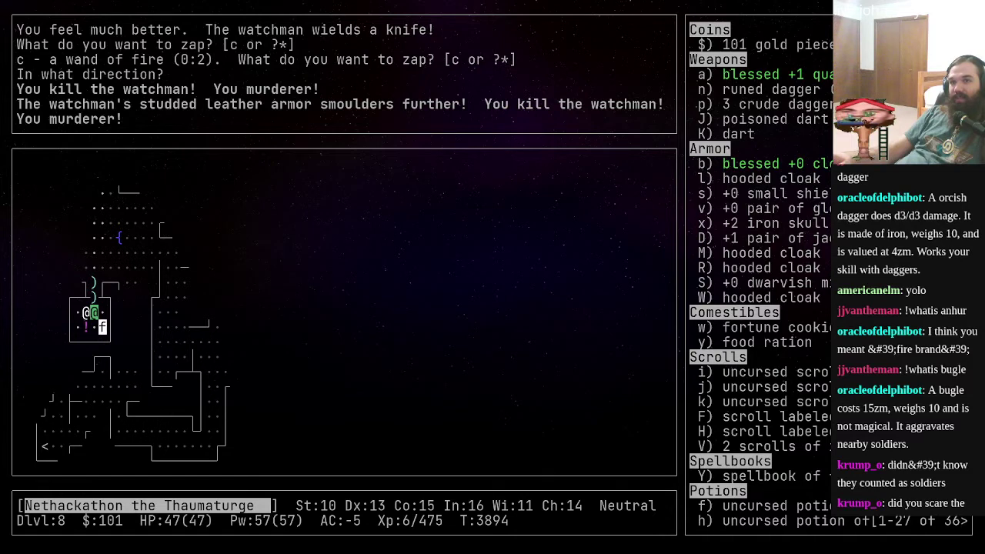
# - Farlook the peaceful human standing to the west
pyautogui.press(';')
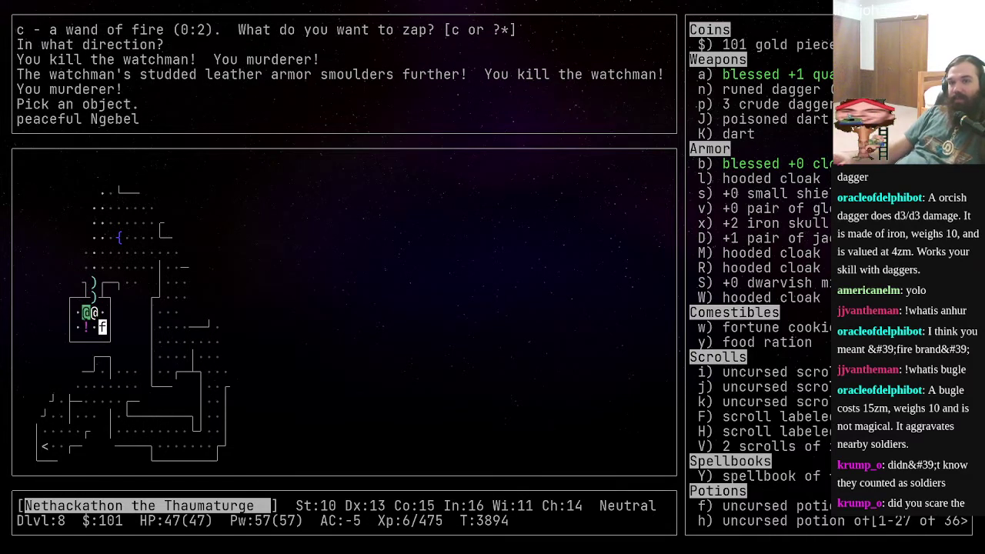
pyautogui.press('h')
pyautogui.press('.')
# - Check the doorway, then step back and pick up the free food ration
pyautogui.press('k')
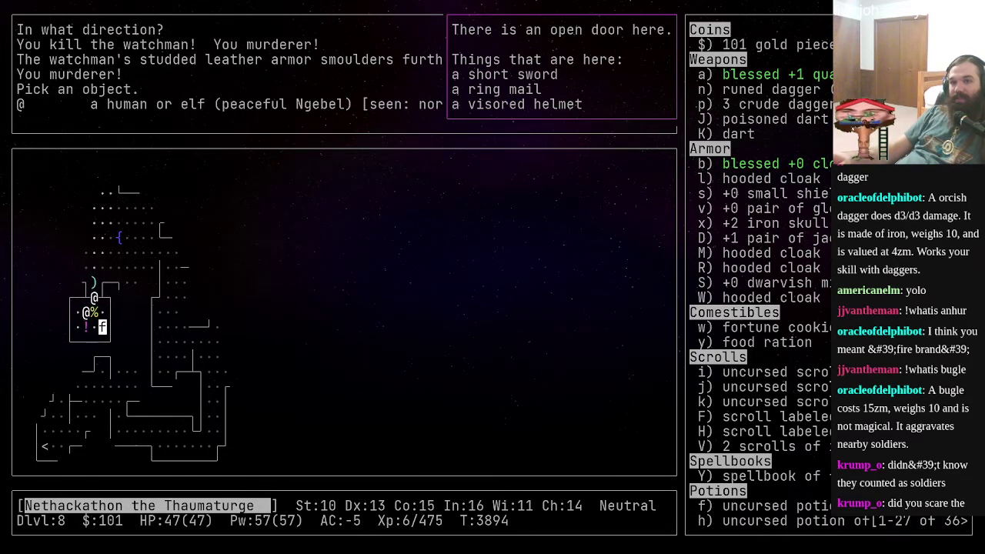
pyautogui.press('Return')
pyautogui.press('j')
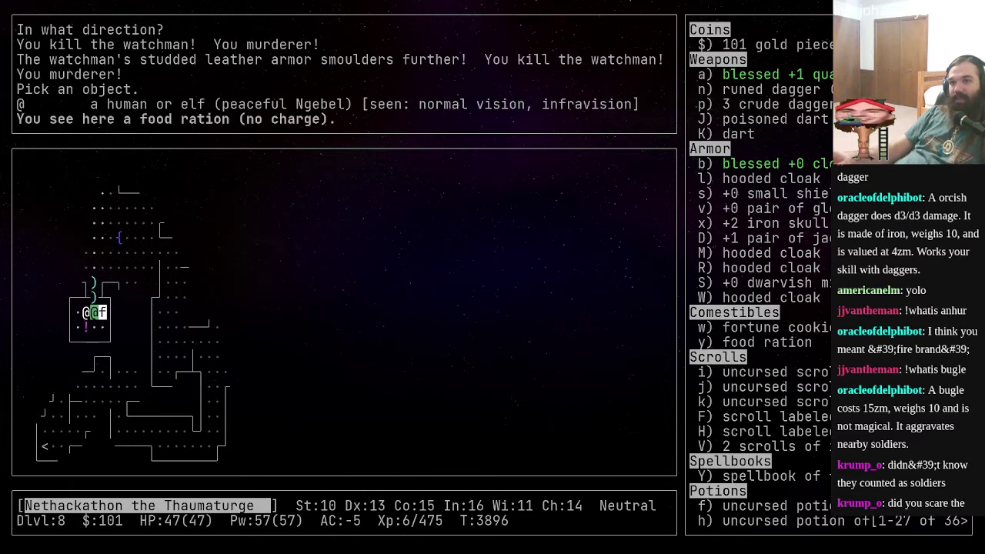
pyautogui.press(',')
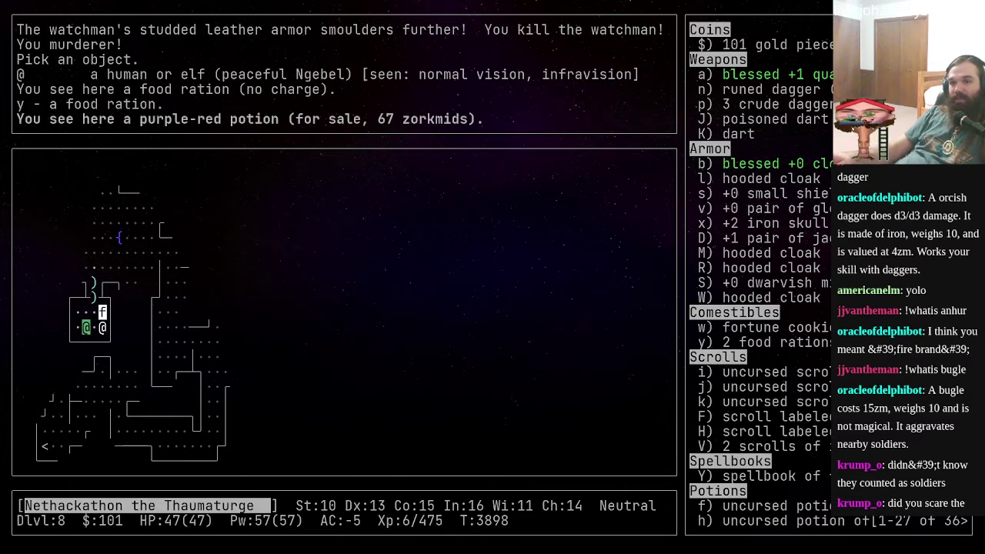
# - Look at the doorway again and toggle autopickup for gold, scrolls, potions, rings, wands and spellbooks
pyautogui.press('k')
pyautogui.press(':')
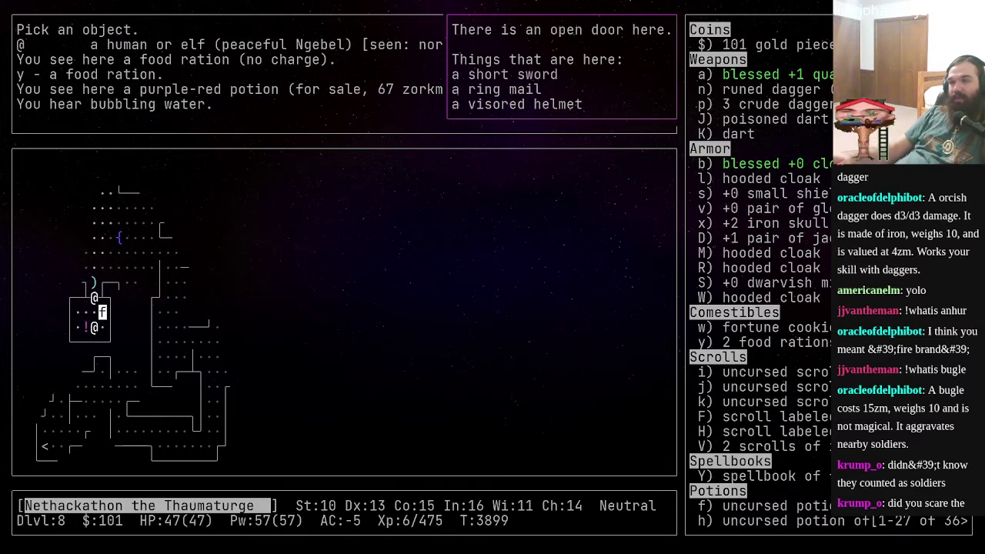
pyautogui.press('n')
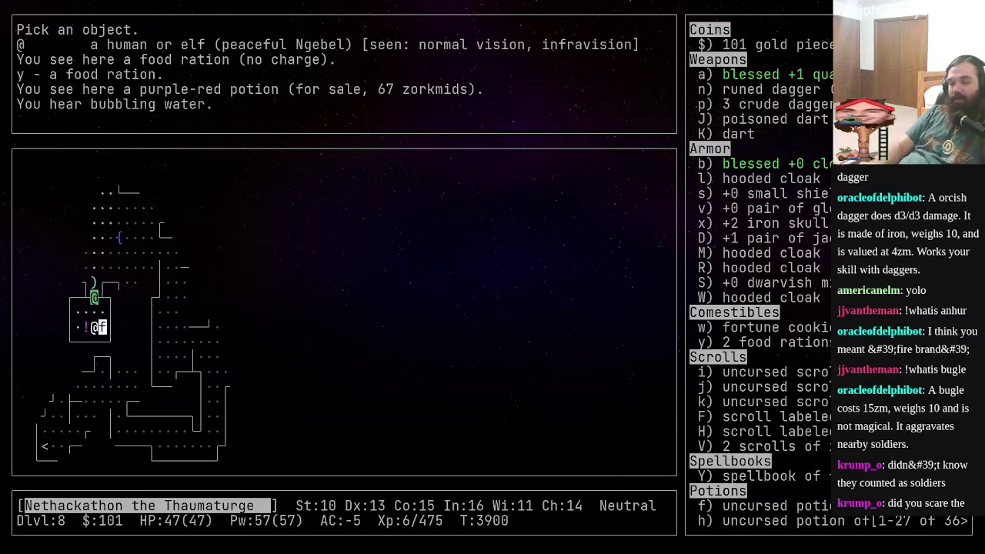
pyautogui.press('@')
pyautogui.press('@')
pyautogui.write('#name')
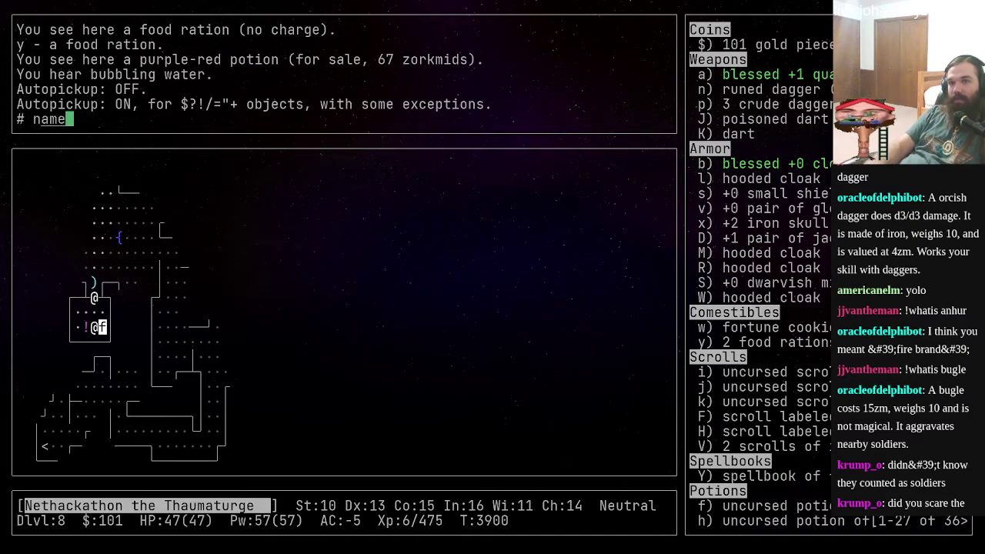
# - Start naming the forked polearm's object type, then abandon it
pyautogui.press('Return')
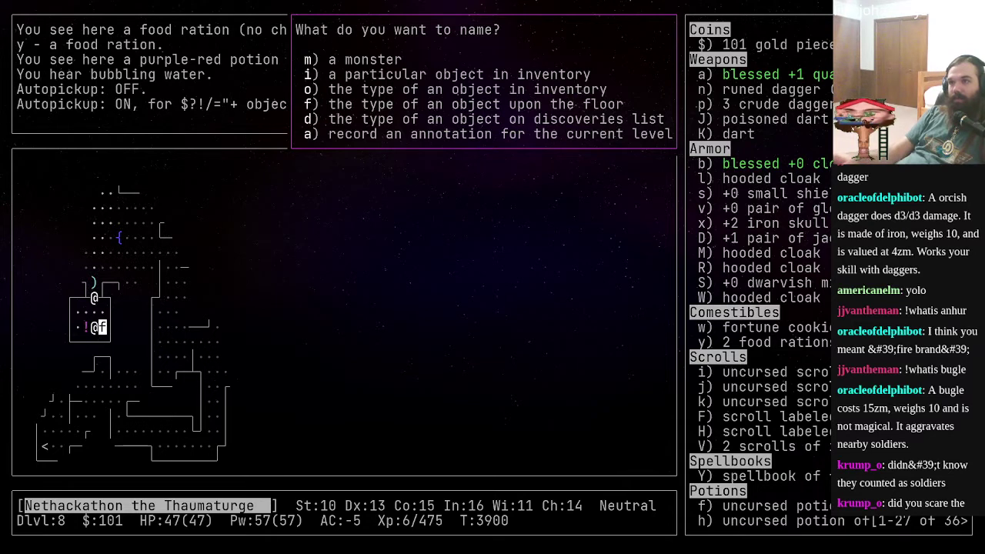
pyautogui.press('f')
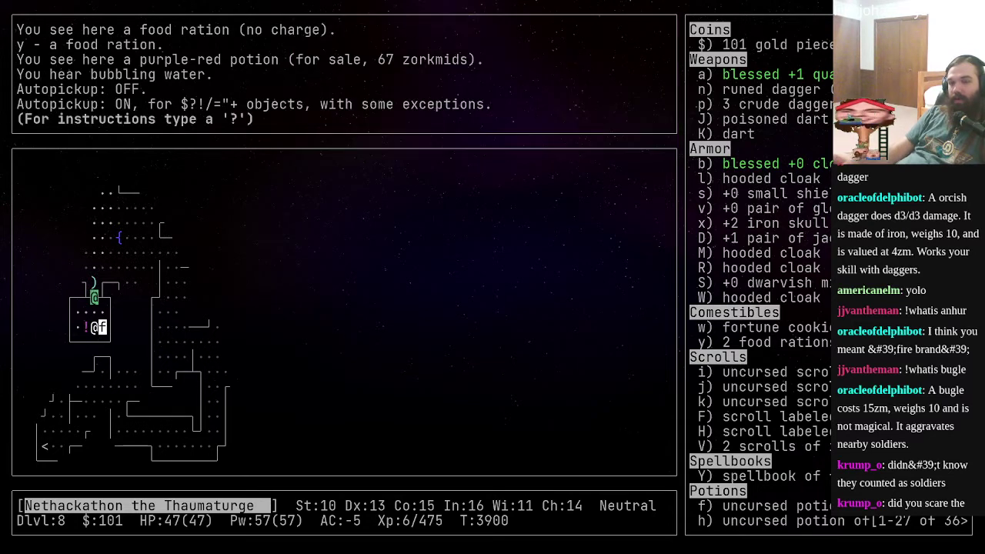
pyautogui.press('k')
pyautogui.press('Escape')
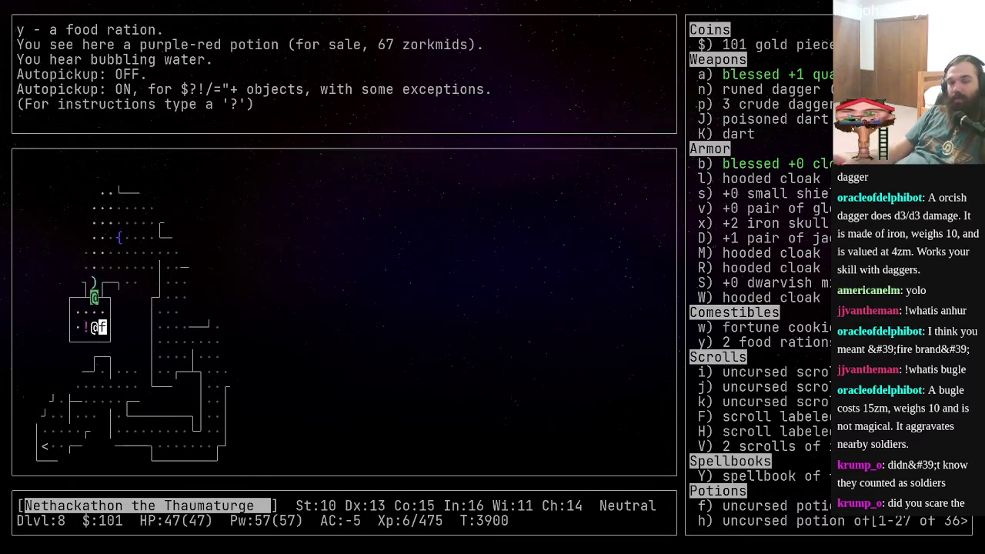
# - Browse the two armour piles without taking anything, then walk north out of the shop
pyautogui.press(',')
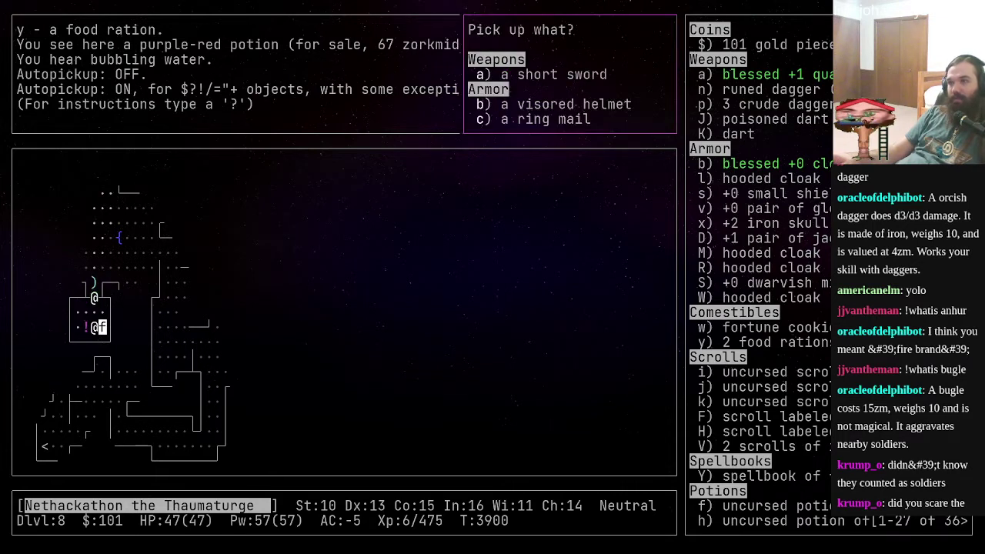
pyautogui.press('Escape')
pyautogui.press('k')
pyautogui.press(',')
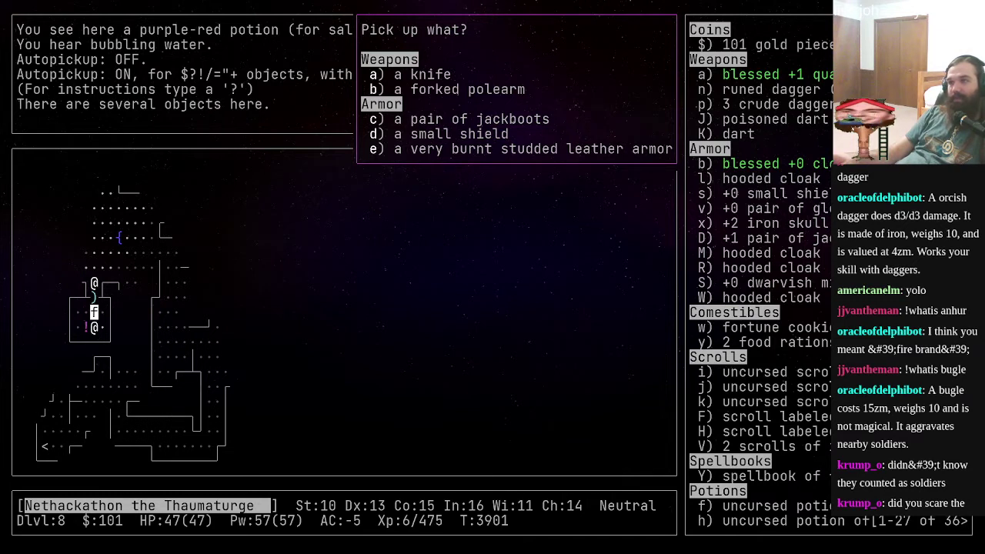
pyautogui.press('Escape')
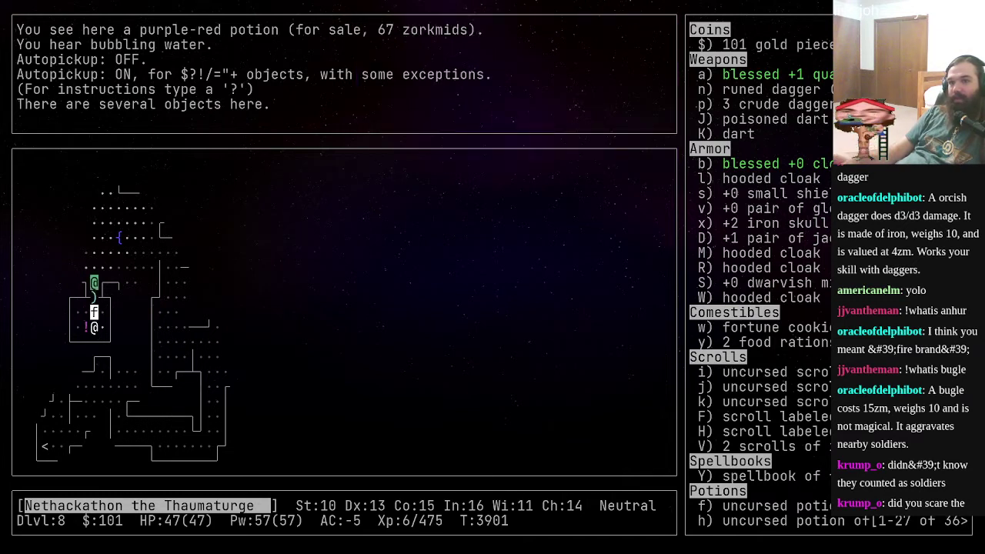
pyautogui.press('u')
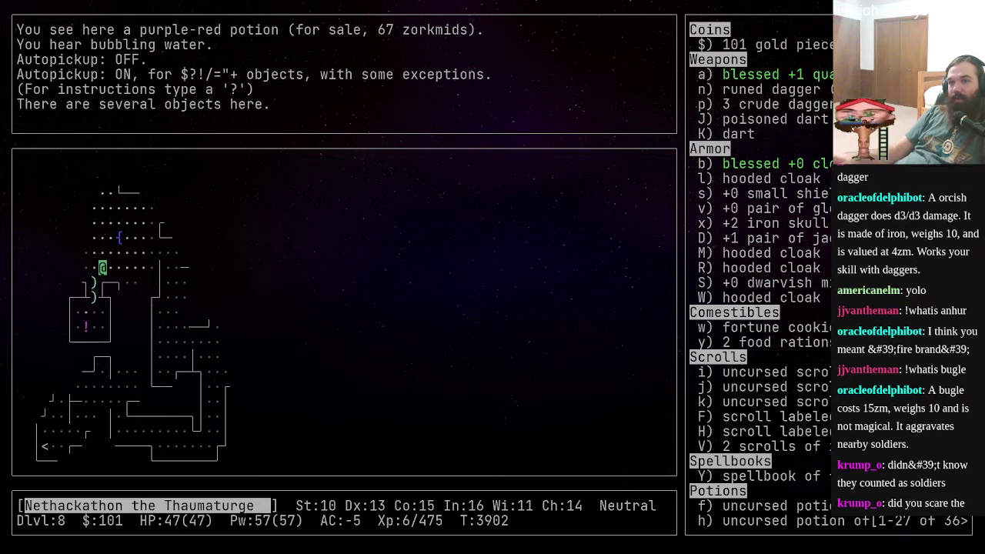
# - Wait a turn, wrap the towel around the head, then take it off
pyautogui.press('s')
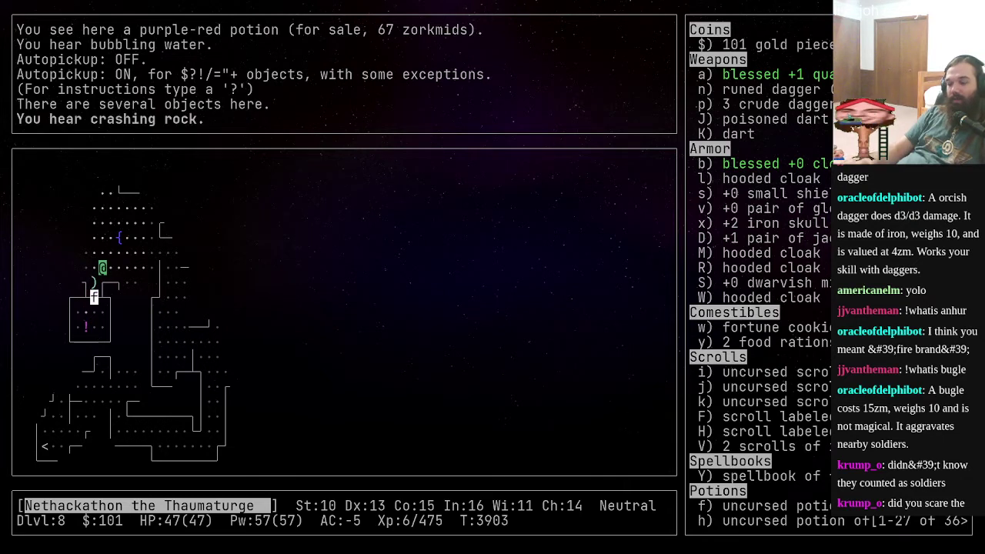
pyautogui.press('P')
pyautogui.press('P')
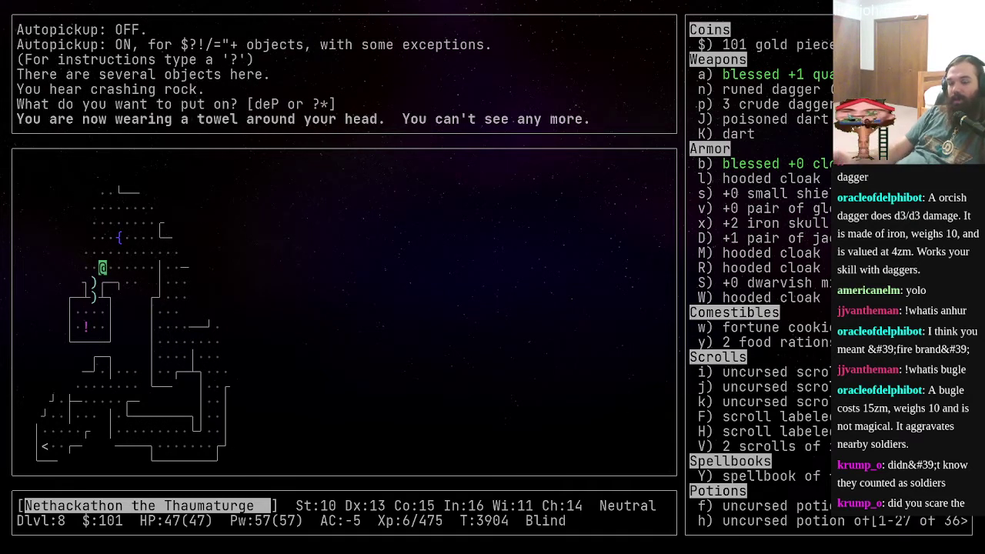
pyautogui.press('R')
pyautogui.press('P')
pyautogui.press('Escape')
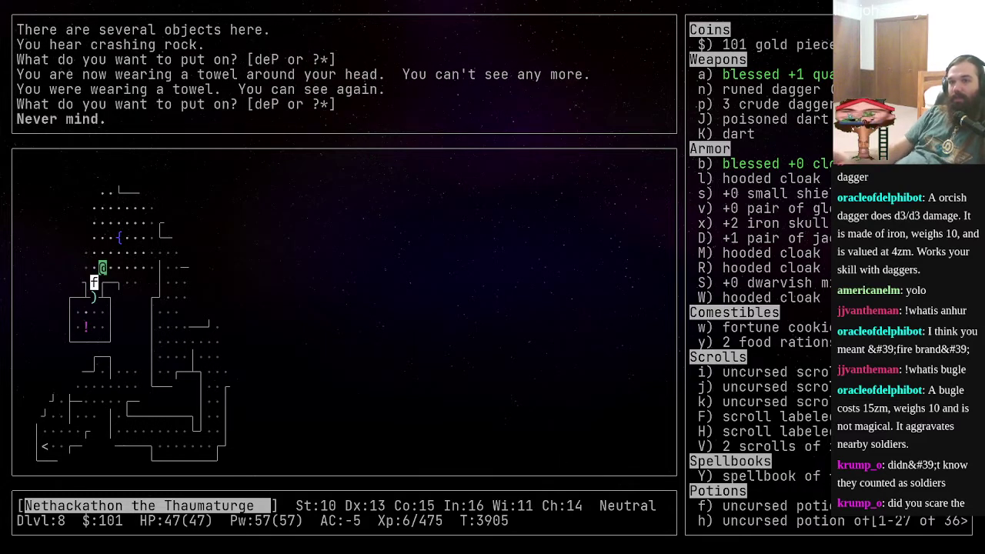
# - Walk east out of the room and south down the corridor
pyautogui.press('l')
pyautogui.press('l')
pyautogui.press('n')
pyautogui.press('k')
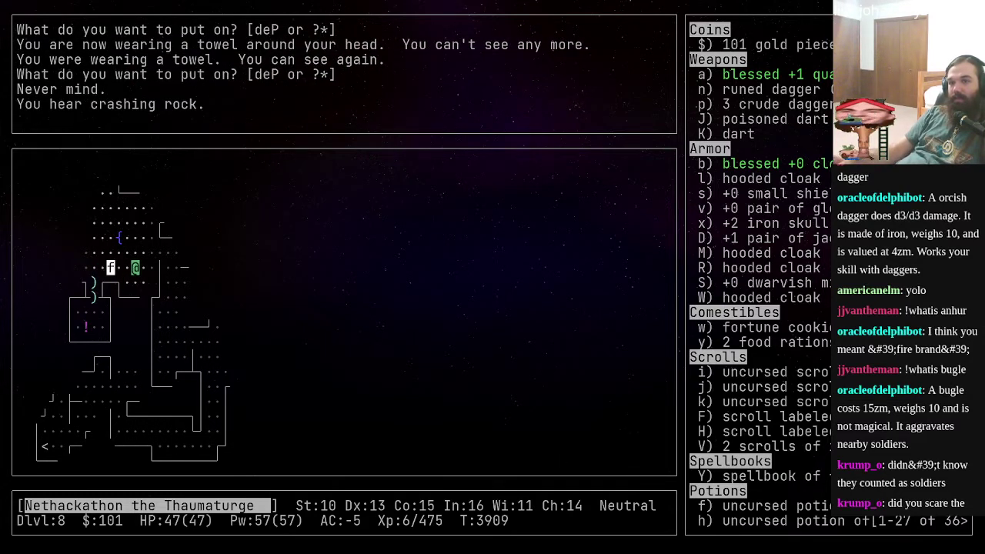
pyautogui.press('u')
pyautogui.press('l')
pyautogui.press('l')
pyautogui.press('j')
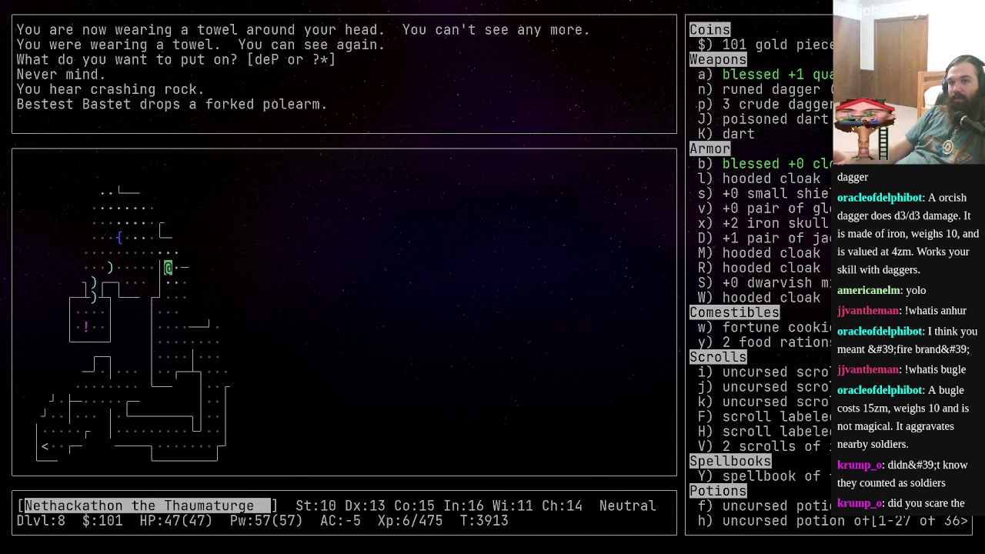
pyautogui.press('j')
pyautogui.press('j')
pyautogui.press('j')
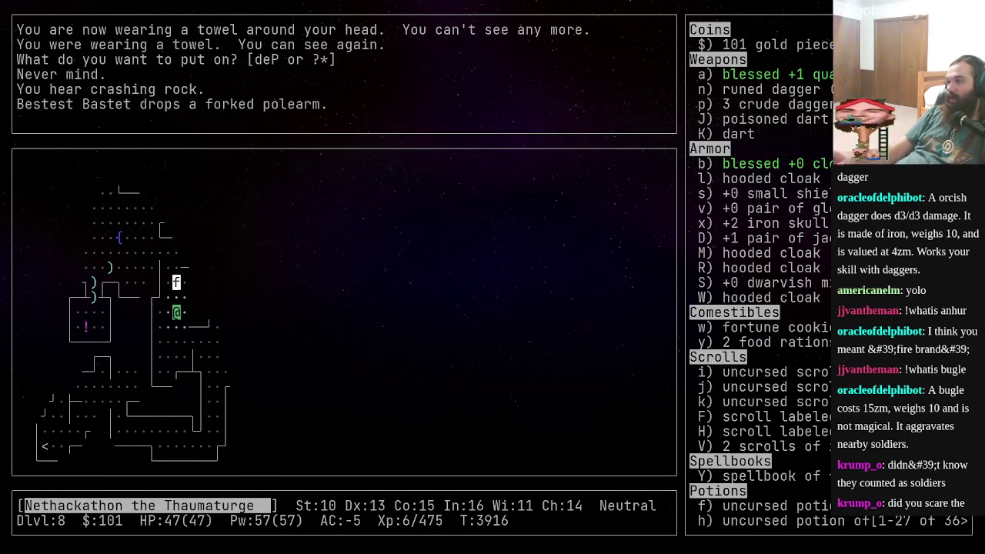
pyautogui.press('j')
pyautogui.press('l')
pyautogui.press('n')
pyautogui.press('n')
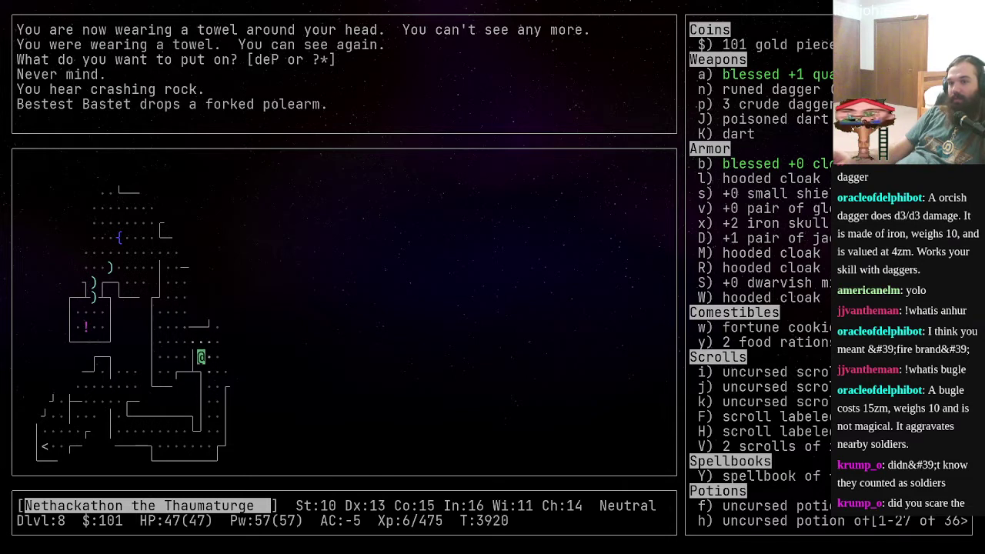
pyautogui.press('j')
pyautogui.press('k')
pyautogui.press('y')
pyautogui.press('y')
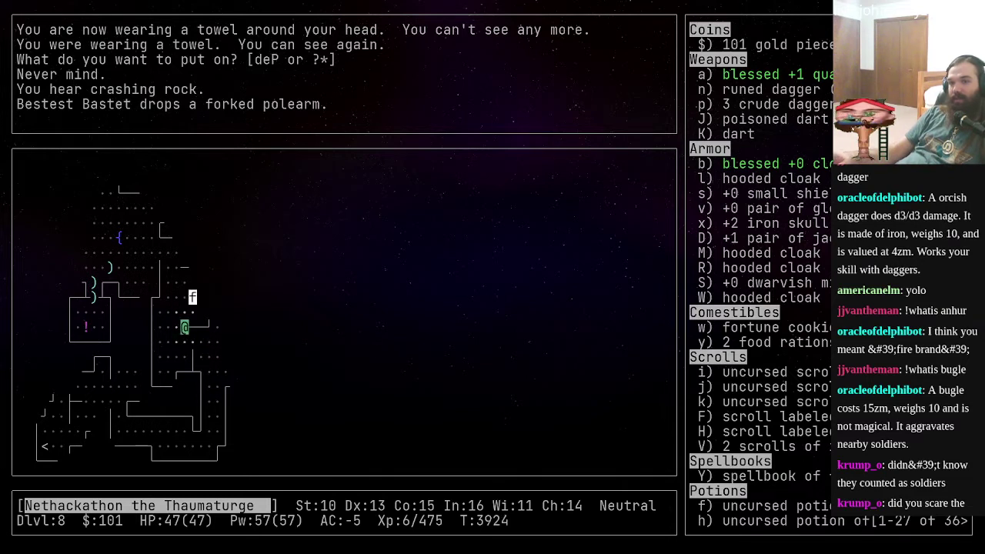
pyautogui.press('j')
pyautogui.press('n')
pyautogui.press('n')
pyautogui.press('j')
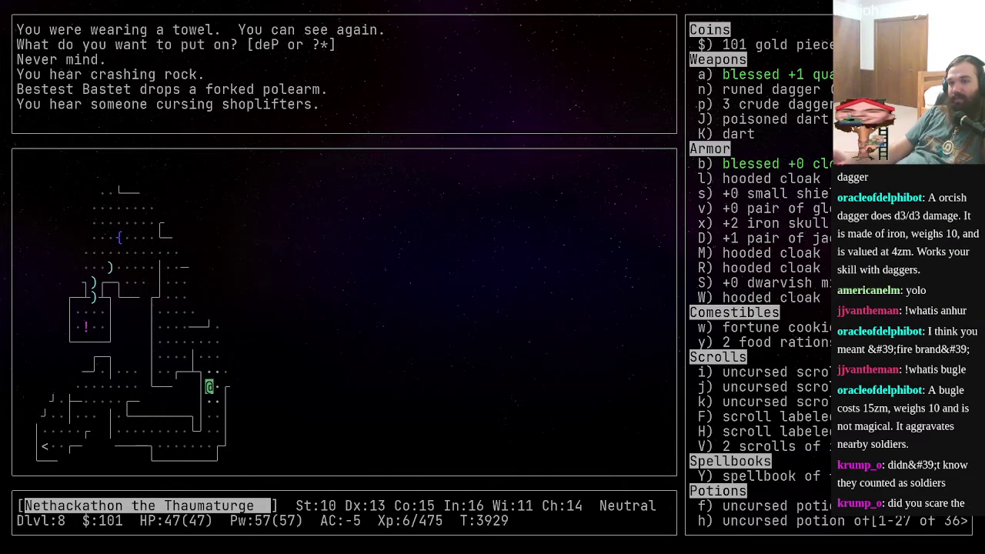
pyautogui.press('k')
pyautogui.press('k')
pyautogui.press('k')
pyautogui.press('j')
pyautogui.press('j')
pyautogui.press('j')
pyautogui.press('j')
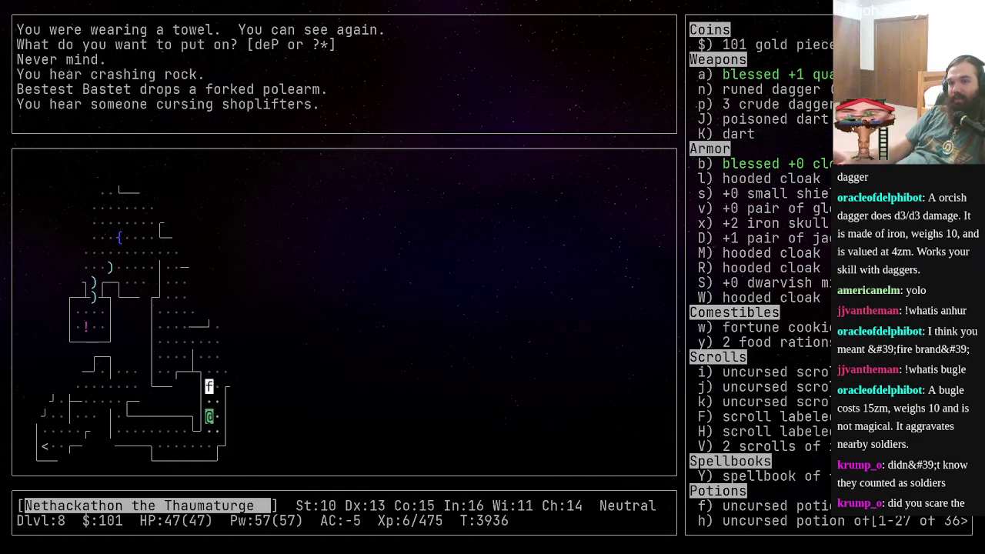
pyautogui.press('j')
pyautogui.press('j')
# - Follow the bottom passage west, then take the corridor back up north
pyautogui.press('b')
pyautogui.press('h')
pyautogui.press('s')
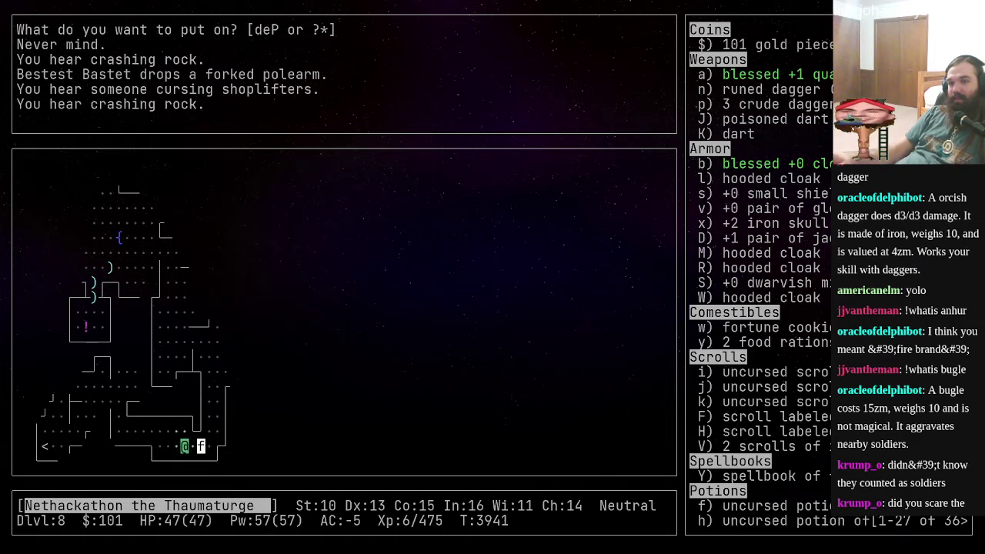
pyautogui.press('h')
pyautogui.press('h')
pyautogui.press('y')
pyautogui.press('h')
pyautogui.press('h')
pyautogui.press('h')
pyautogui.press('h')
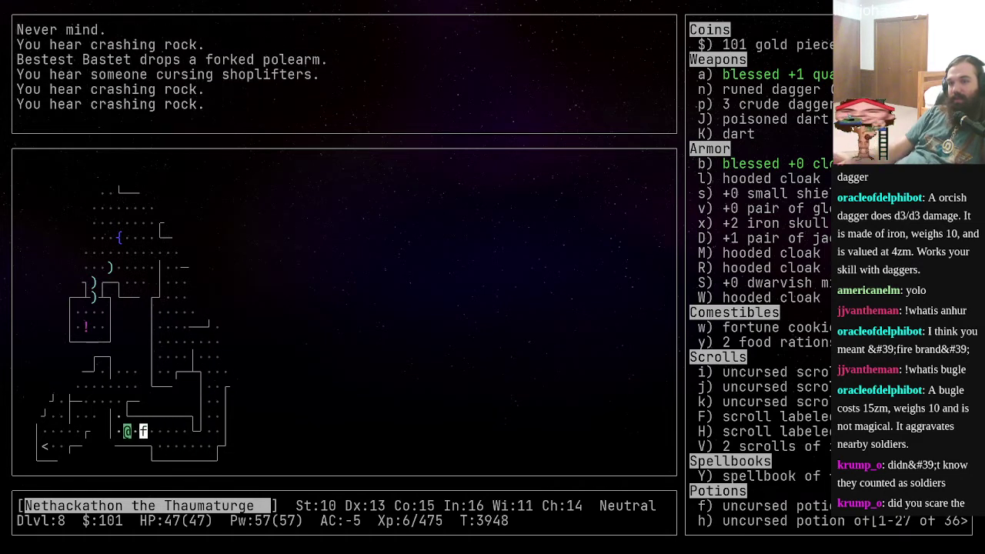
pyautogui.press('h')
pyautogui.press('k')
pyautogui.press('k')
pyautogui.press('k')
pyautogui.press('u')
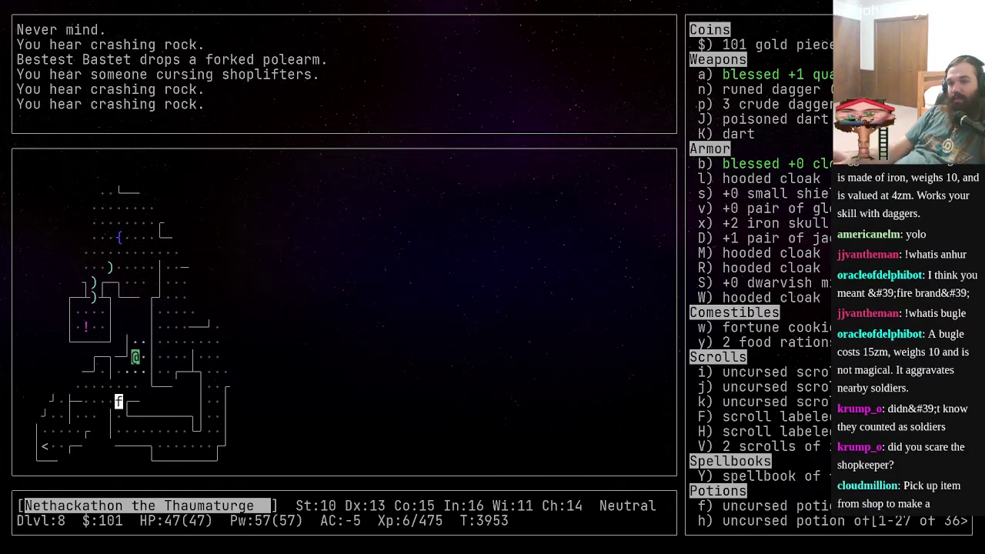
pyautogui.press('u')
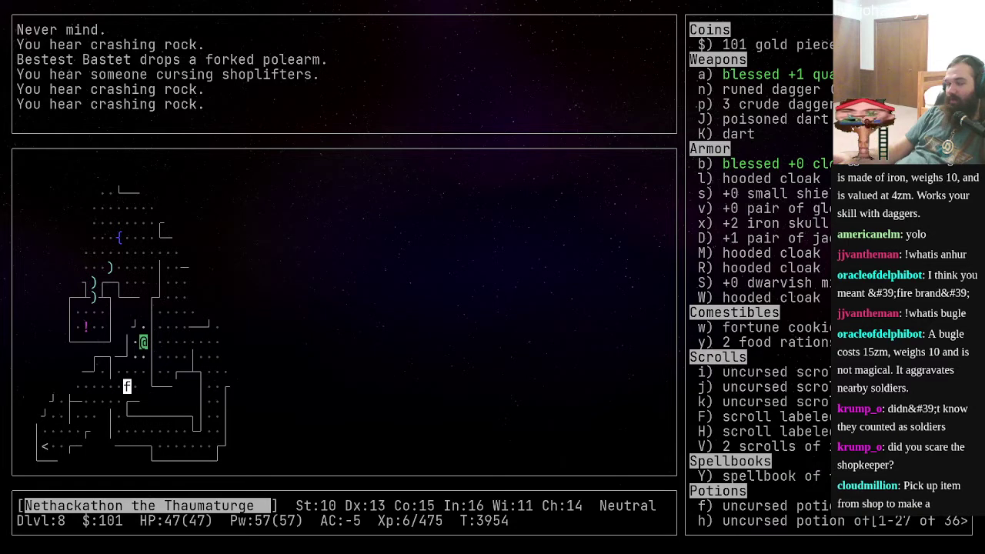
# - Lead the kitten down-left to the up staircase and climb to Dlvl 7
pyautogui.press('h')
pyautogui.press('s')
pyautogui.press('j')
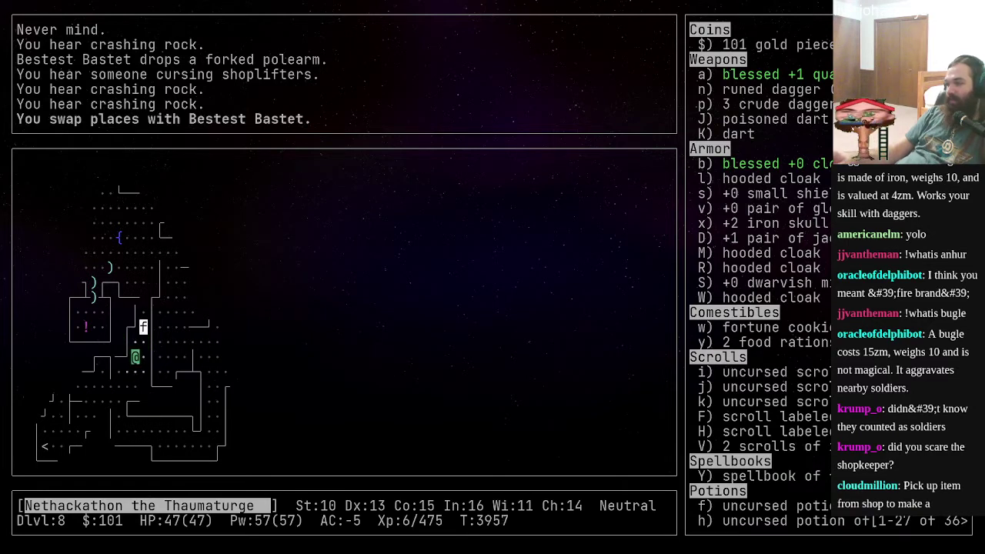
pyautogui.press('b')
pyautogui.press('b')
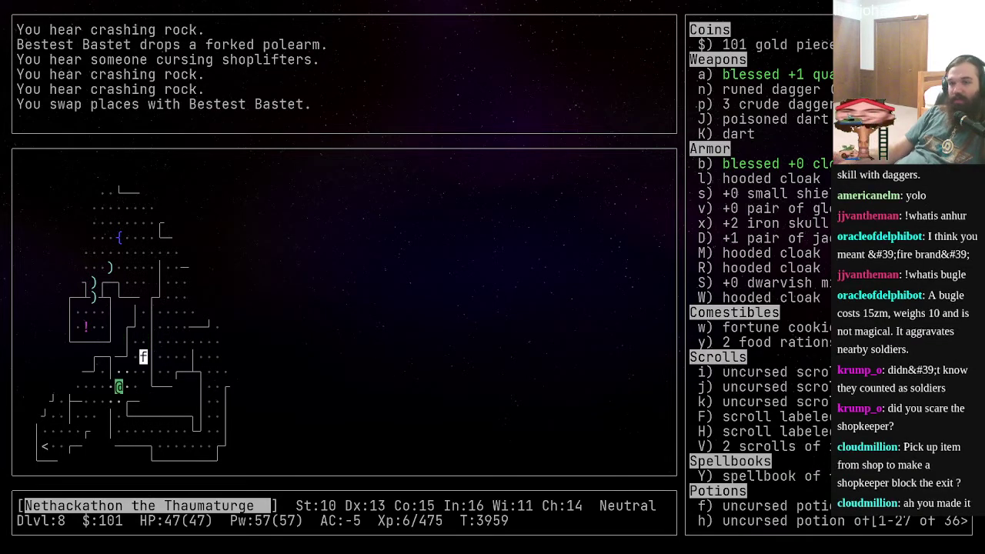
pyautogui.press('b')
pyautogui.press('h')
pyautogui.press('b')
pyautogui.press('b')
pyautogui.press('h')
pyautogui.press('b')
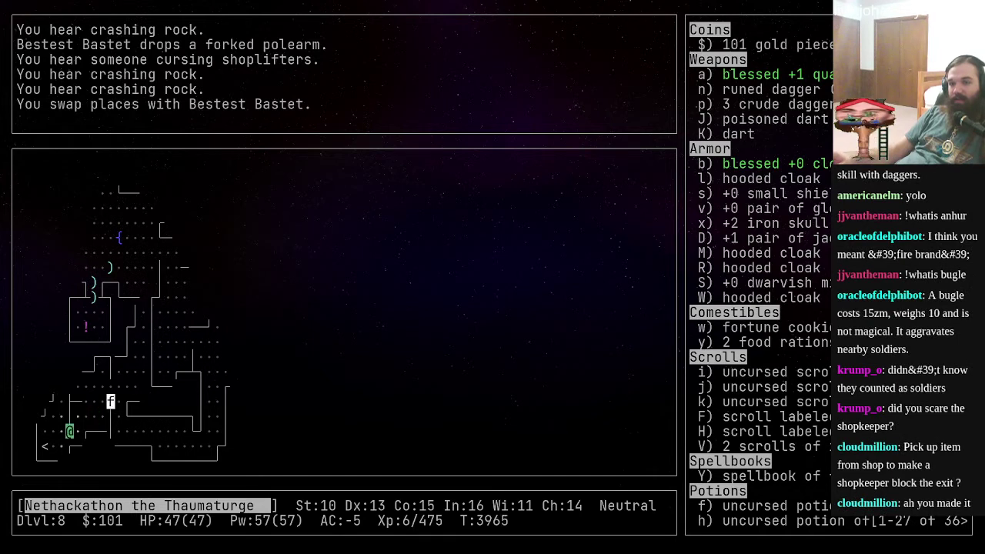
pyautogui.press('b')
pyautogui.press('b')
pyautogui.press('h')
pyautogui.press('s')
pyautogui.press('s')
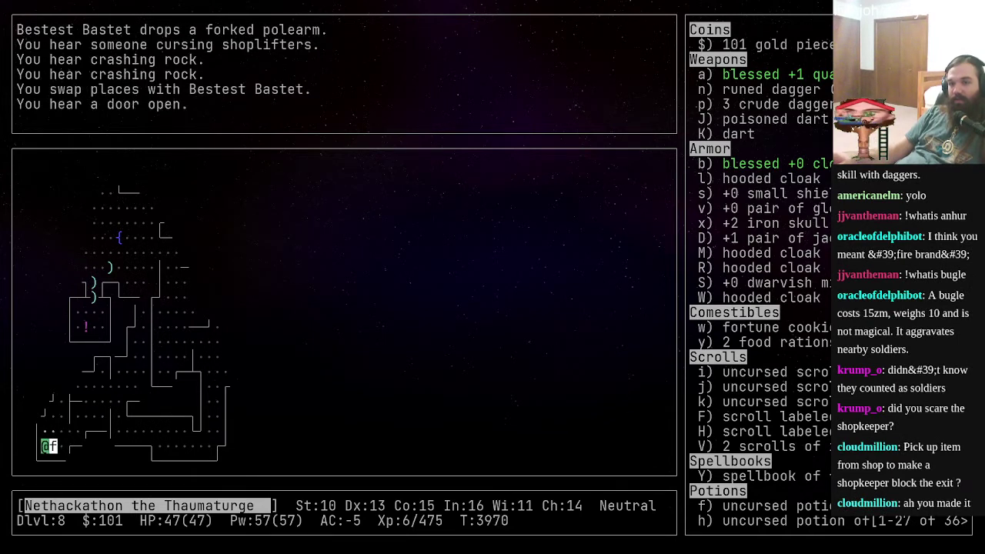
pyautogui.press('less')
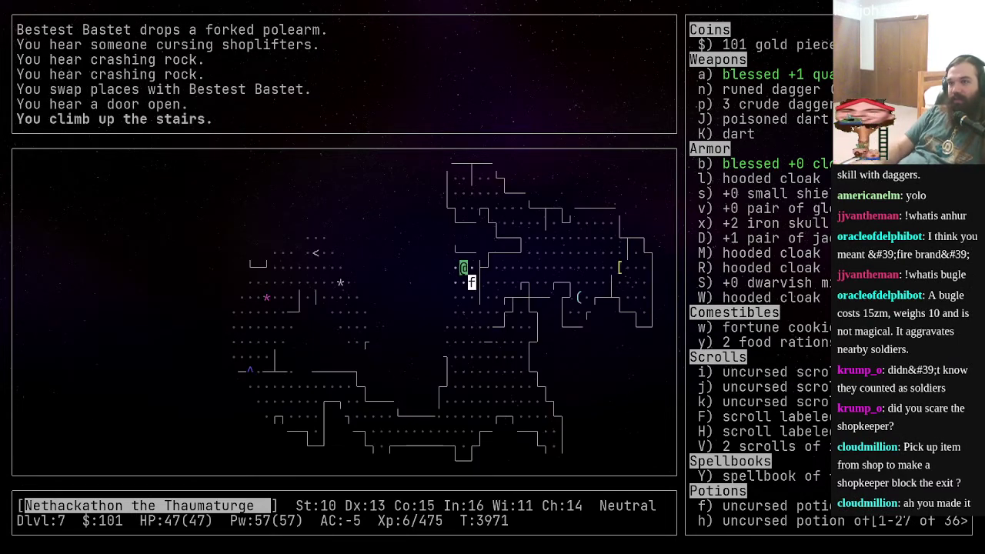
# - Go back down to Dlvl 8, annotate it 'bugle made the watch mad...', and begin a replacement note
pyautogui.press('>')
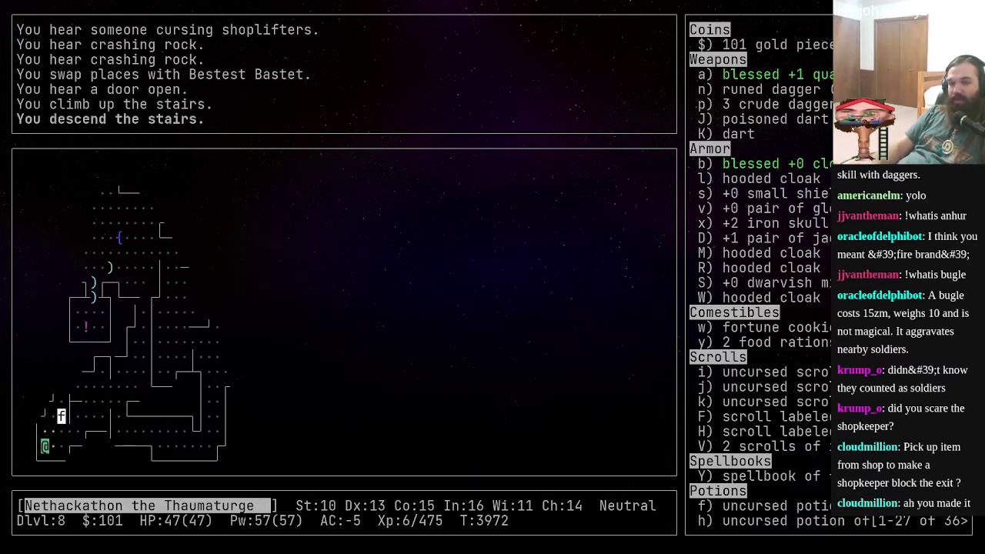
pyautogui.press('s')
pyautogui.press('s')
pyautogui.press('s')
pyautogui.press('s')
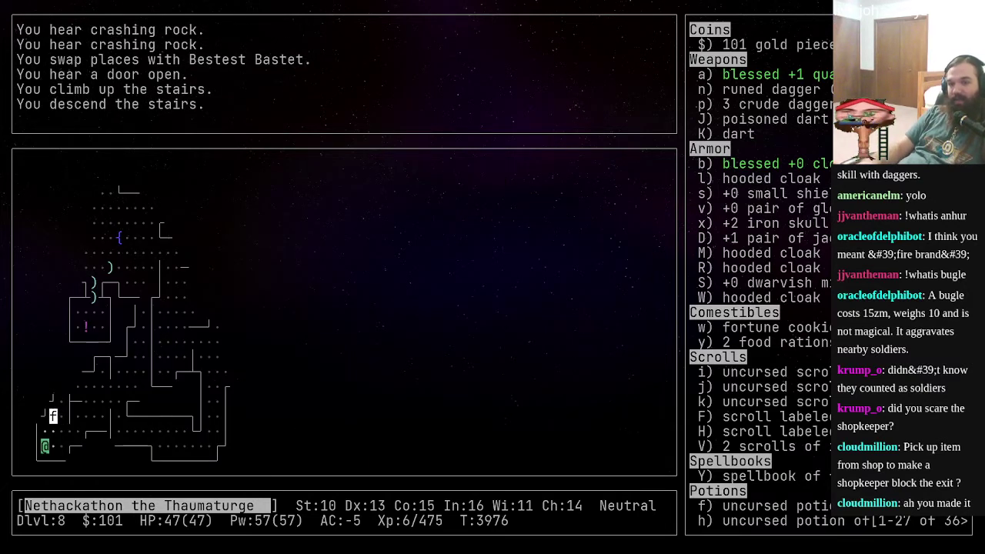
pyautogui.write('s')
pyautogui.write('#annotate')
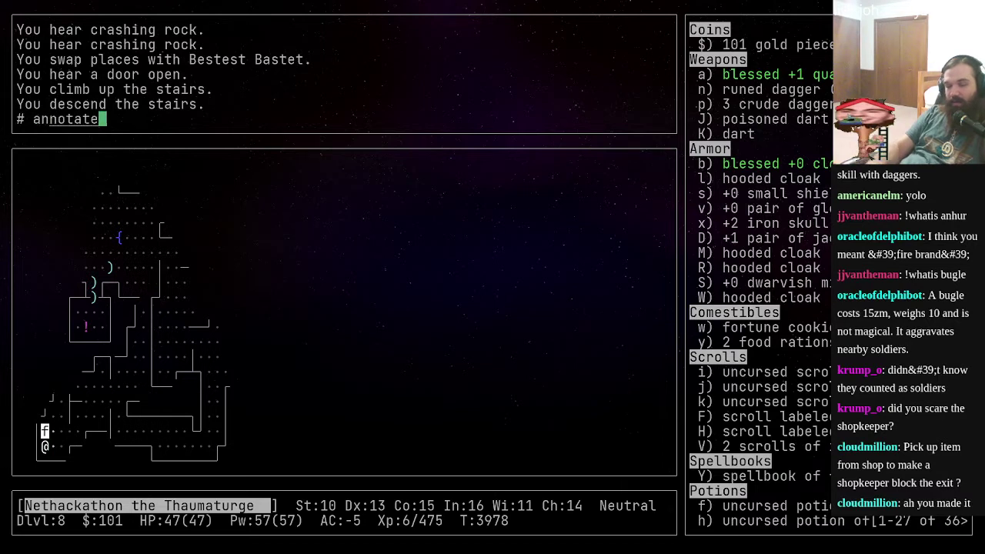
pyautogui.press('Return')
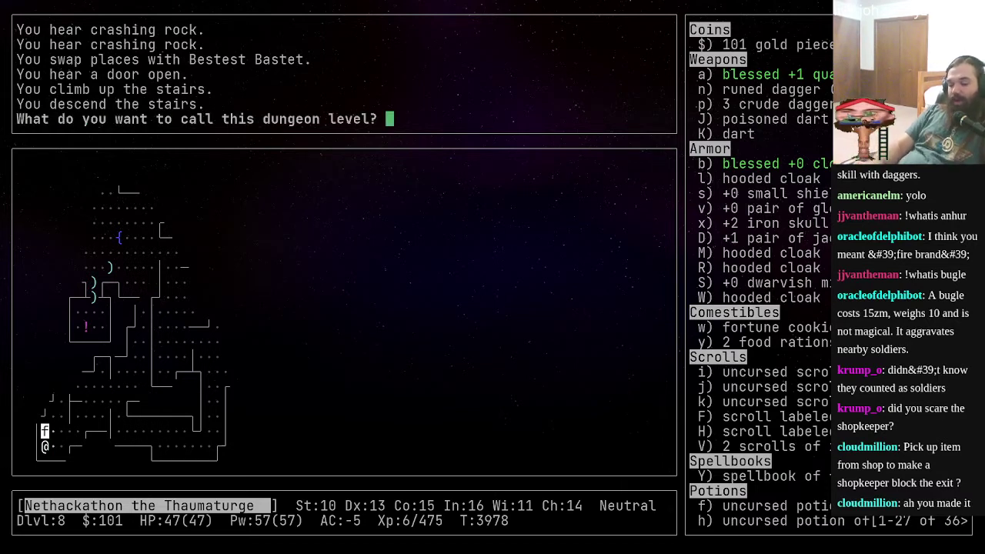
pyautogui.write('bugle')
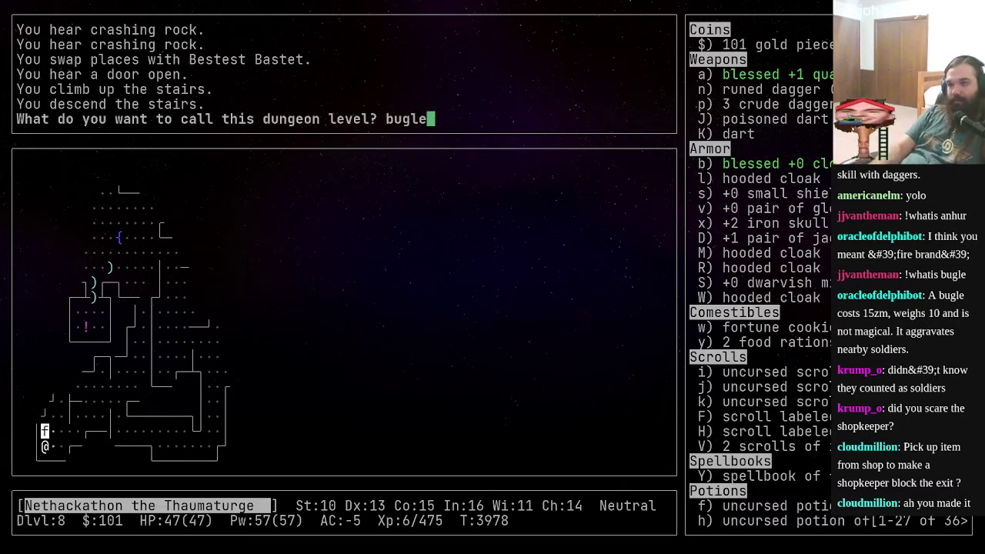
pyautogui.write(' mad')
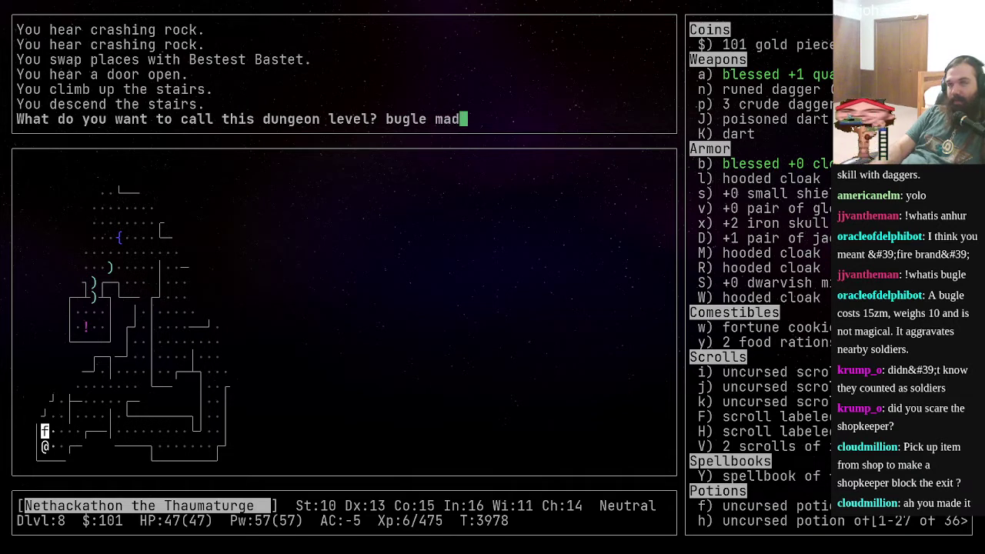
pyautogui.write('e the wat')
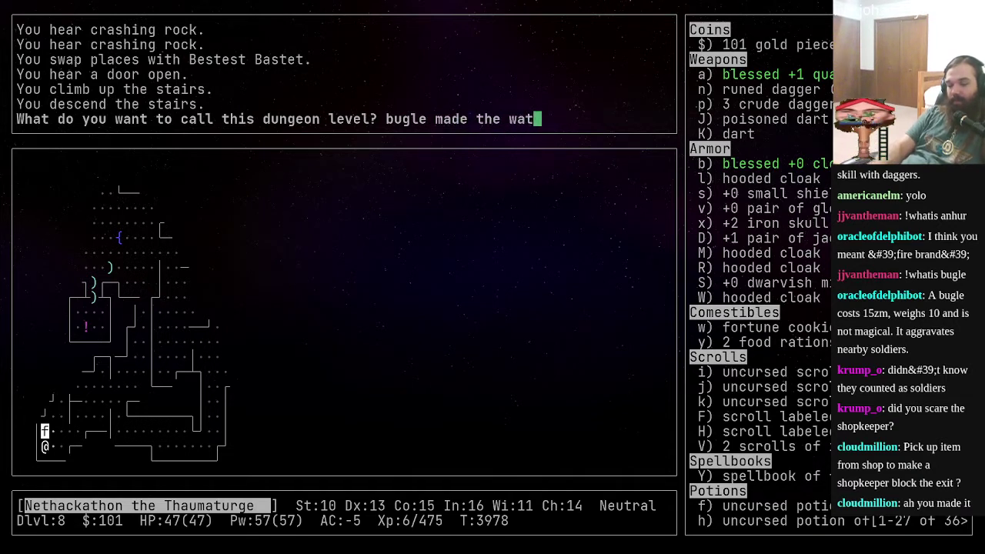
pyautogui.write('ch mad...')
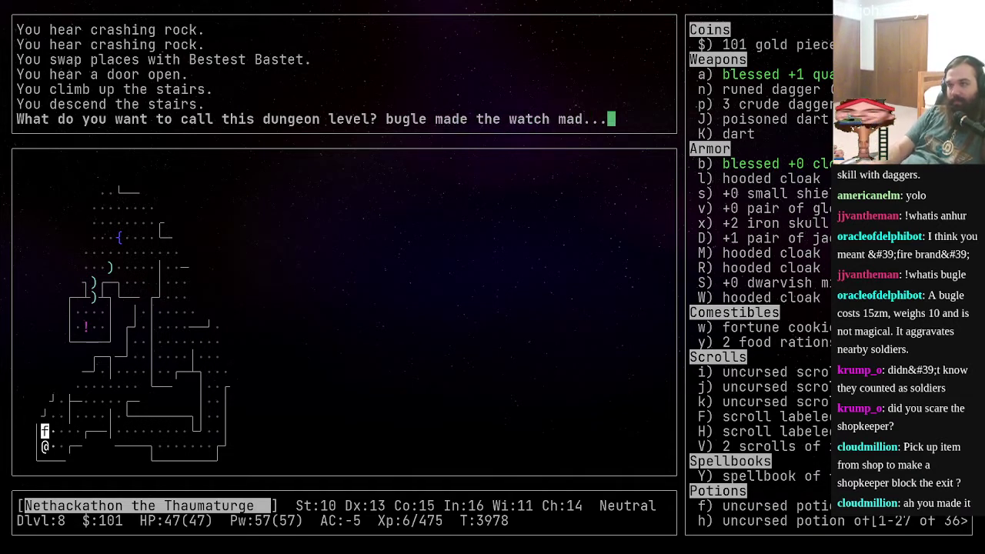
pyautogui.press('Return')
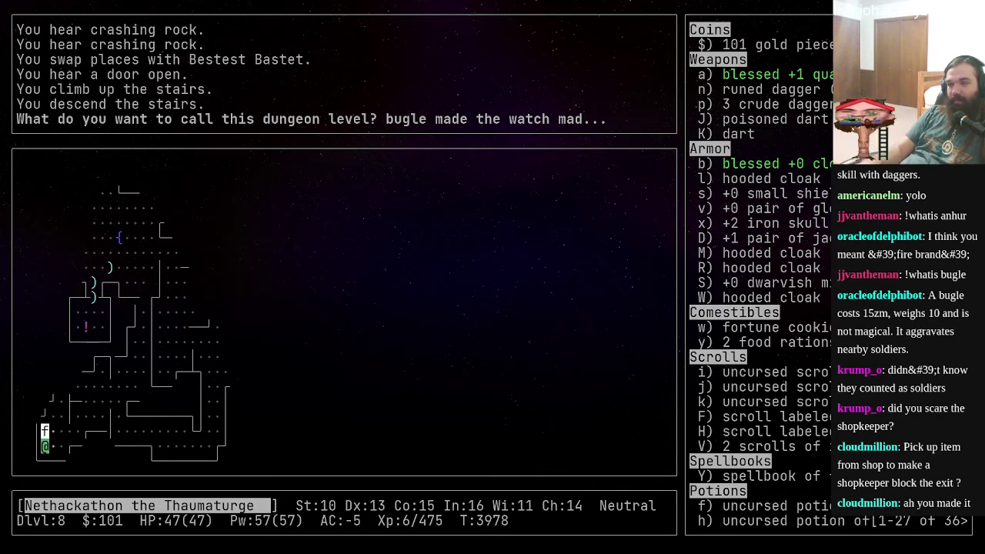
pyautogui.write('#annotate')
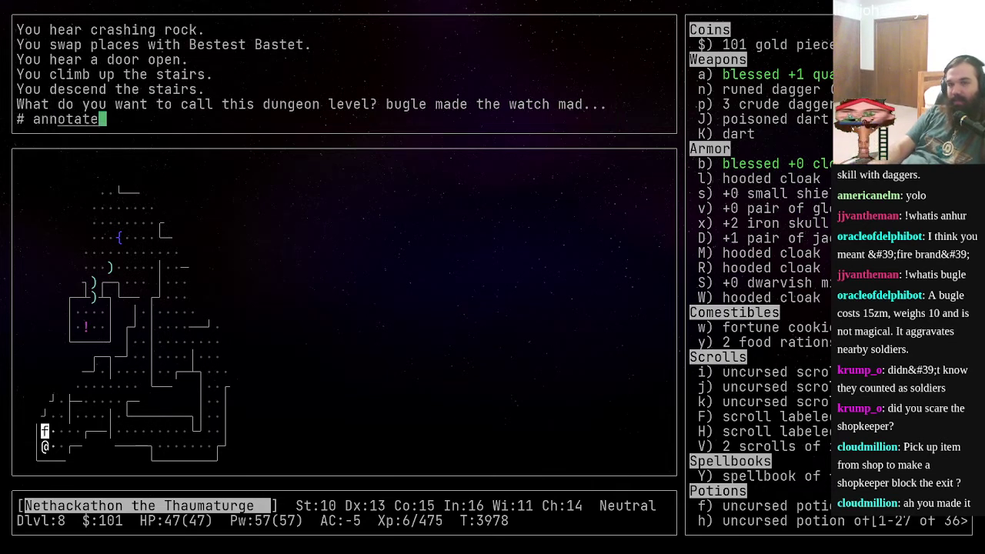
pyautogui.press('Return')
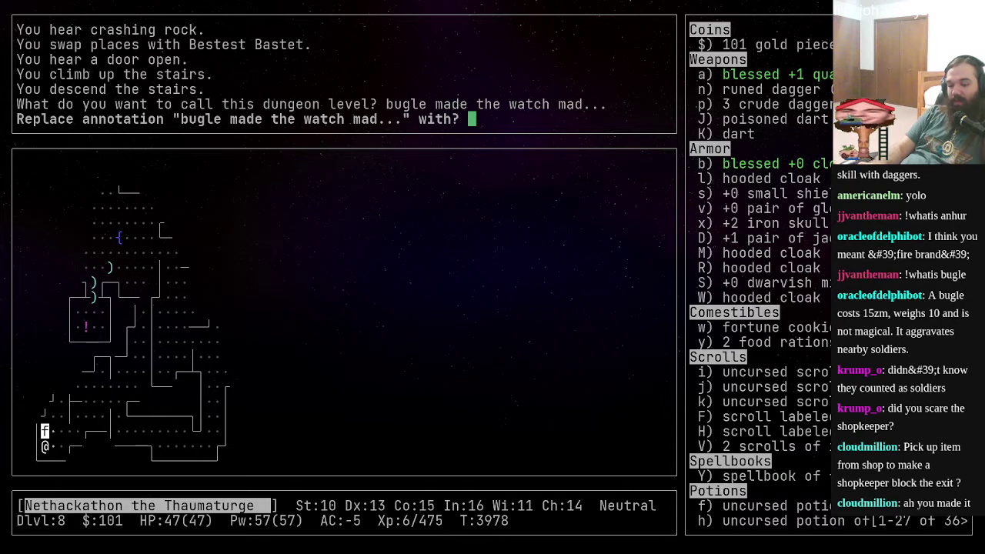
pyautogui.write('bugle made the ')
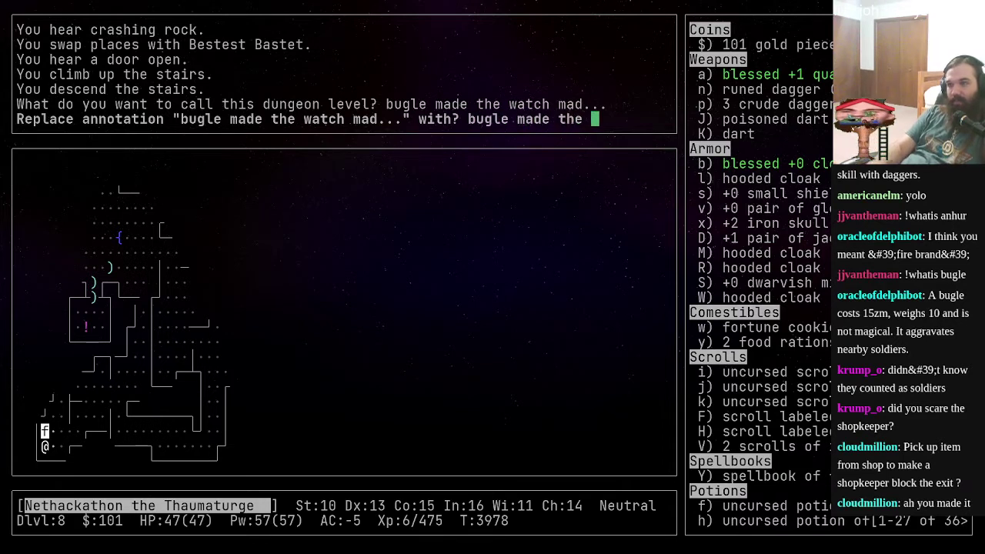
pyautogui.write('watch mad...')
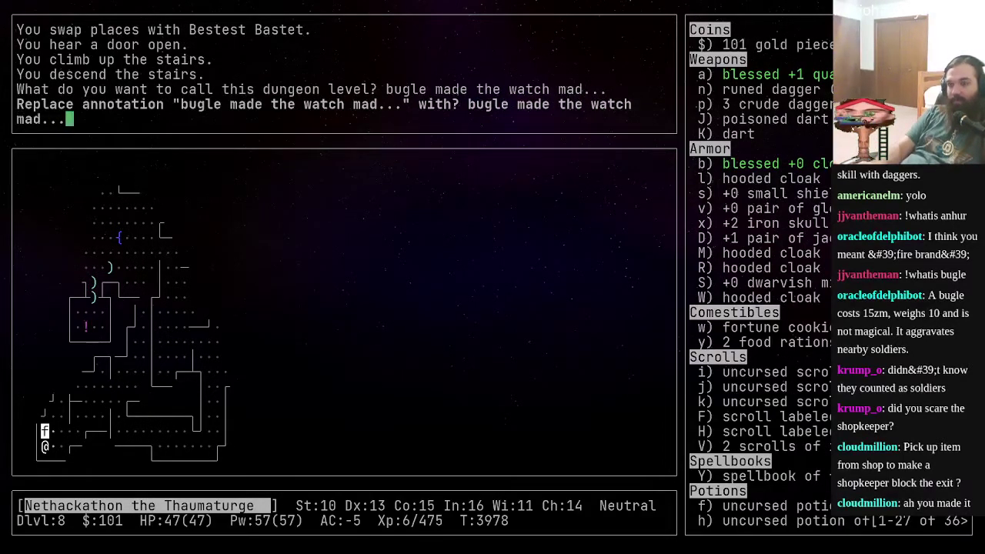
pyautogui.write(' you murderer!')
# - Confirm the replacement note, climb to Dlvl 5 and pick up 101 gold pieces
pyautogui.press('Return')
pyautogui.press('less')
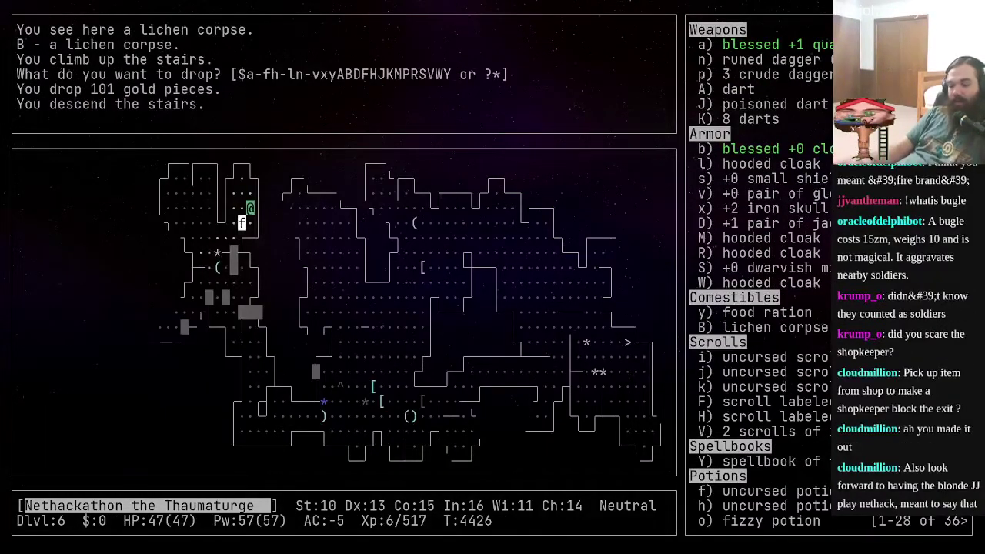
pyautogui.press('less')
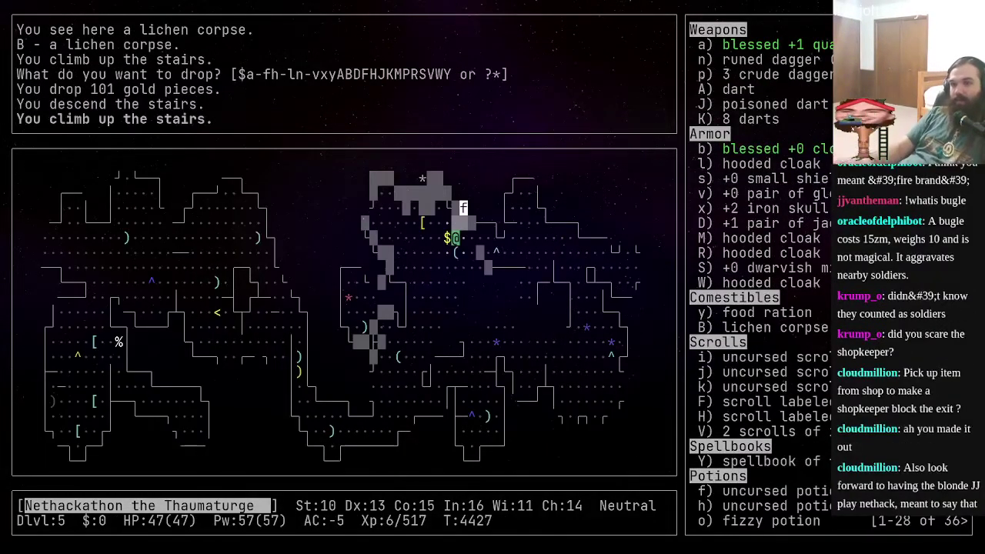
pyautogui.press(',')
# - Pick up the hooded cloak from the nearby pile despite its weight
pyautogui.press('y')
pyautogui.press('y')
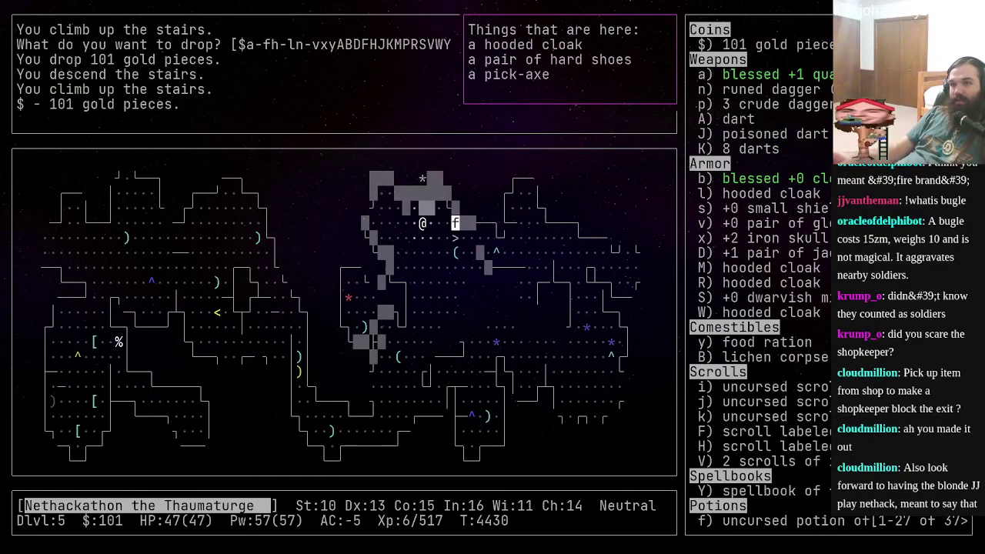
pyautogui.press('h')
pyautogui.press(',')
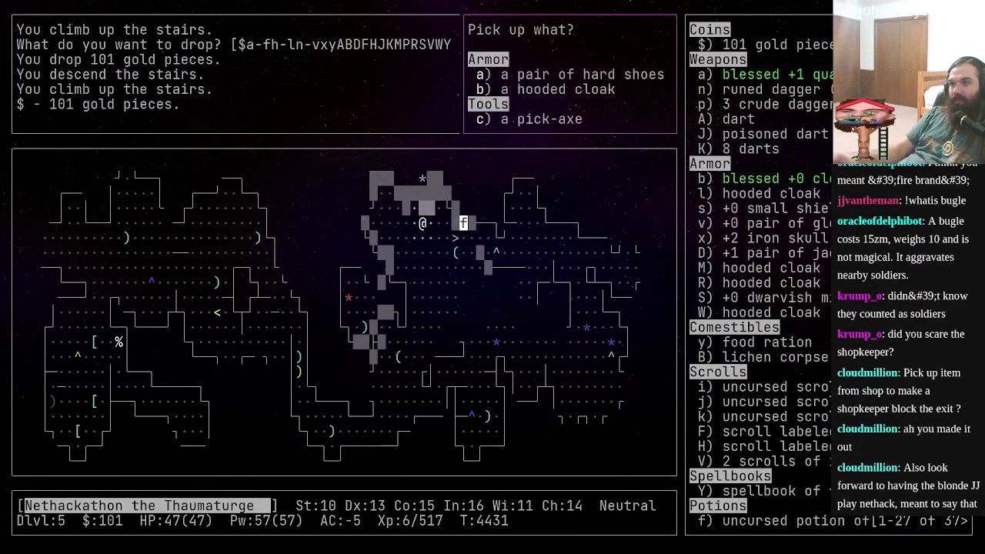
pyautogui.press('b')
pyautogui.press('Return')
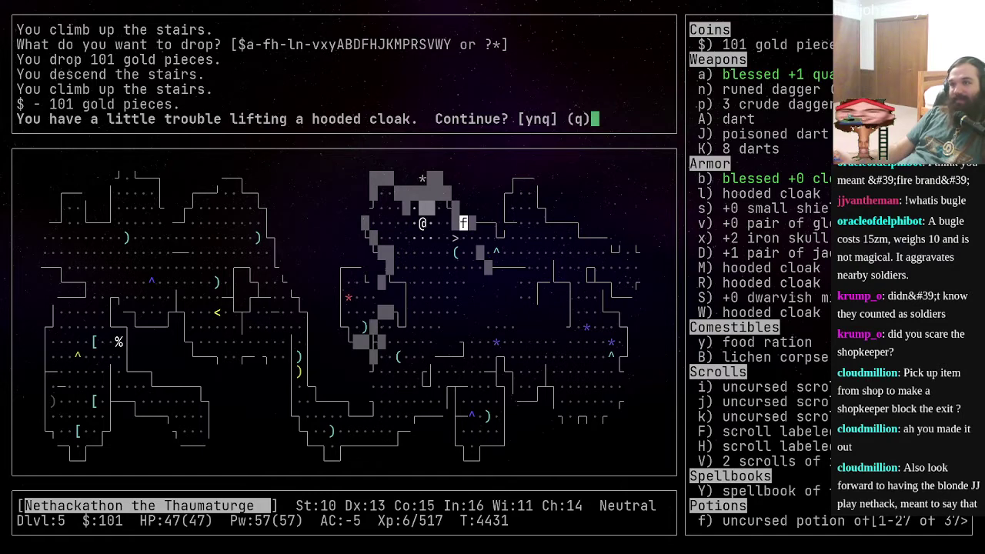
pyautogui.press('y')
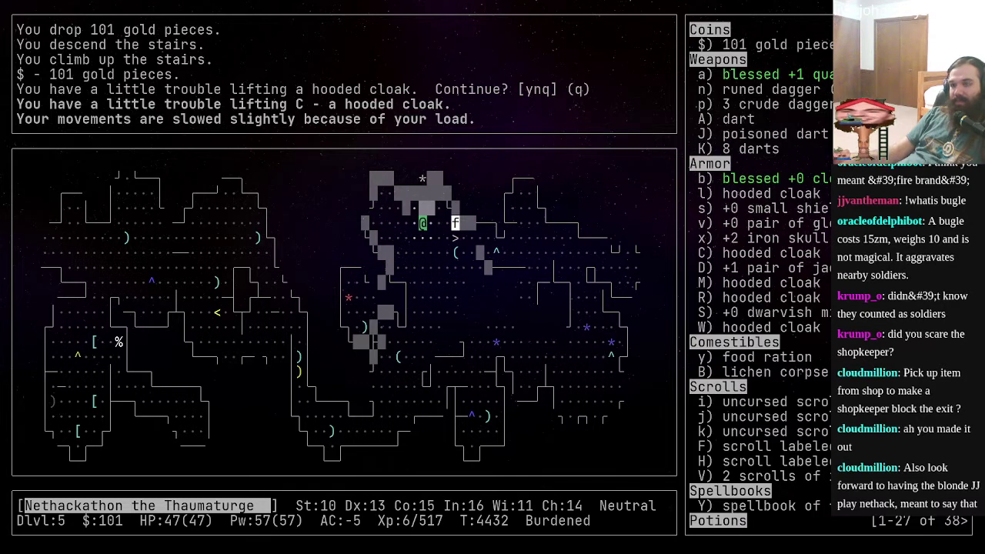
# - Visit Dlvl 6 briefly, then travel to the up staircase and climb to Dlvl 4
pyautogui.press('l')
pyautogui.press('n')
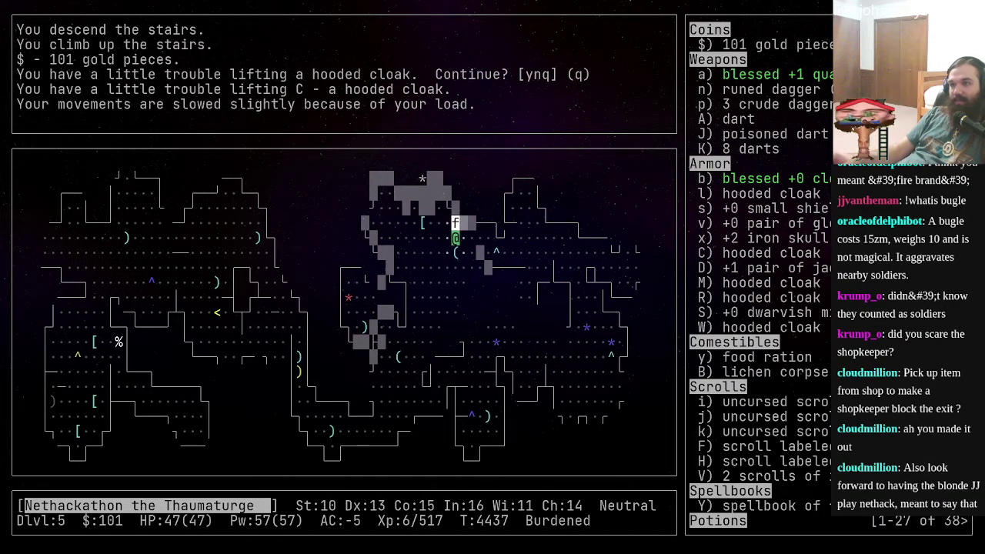
pyautogui.press('s')
pyautogui.press('>')
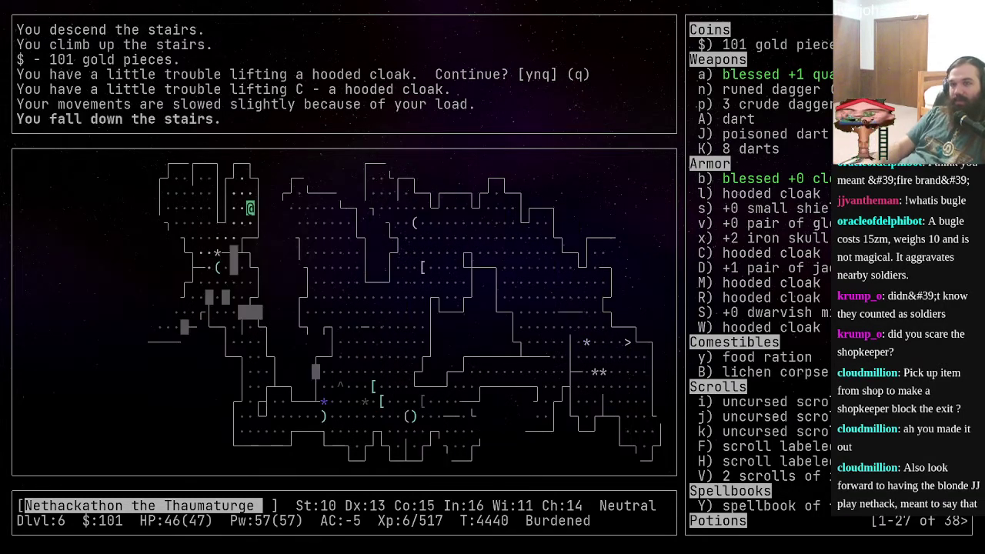
pyautogui.press('less')
pyautogui.press('_')
pyautogui.press('less')
pyautogui.press('.')
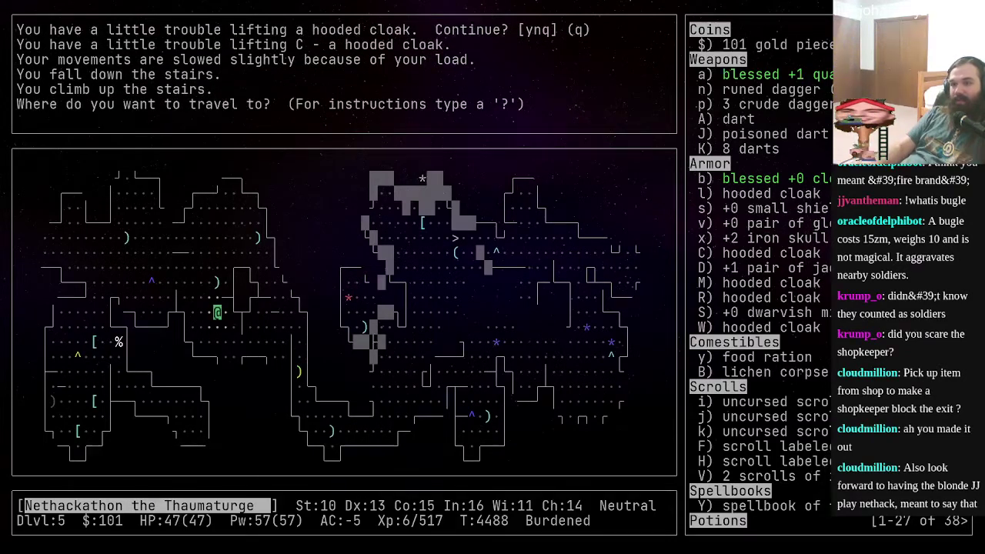
pyautogui.press('less')
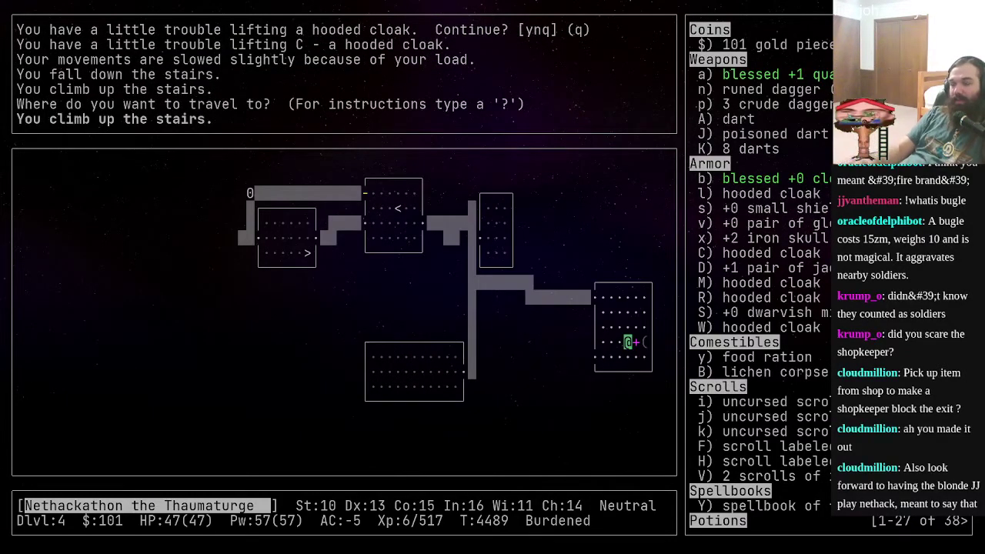
# - Drop the spellbooks on Dlvl 4 and step west into Possogroenoe's general store
pyautogui.press(',')
pyautogui.press('space')
pyautogui.press('D')
pyautogui.press('f')
pyautogui.press('Return')
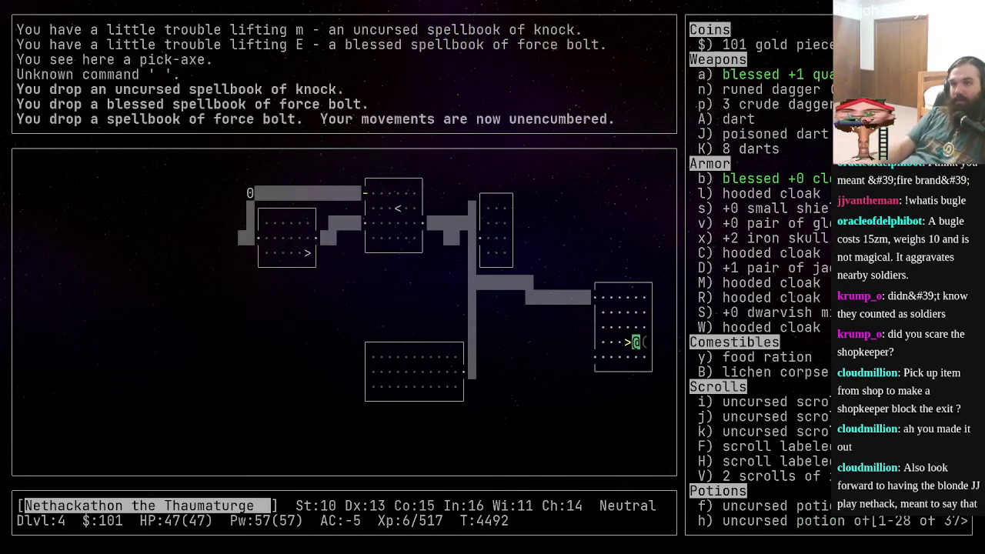
pyautogui.press('h')
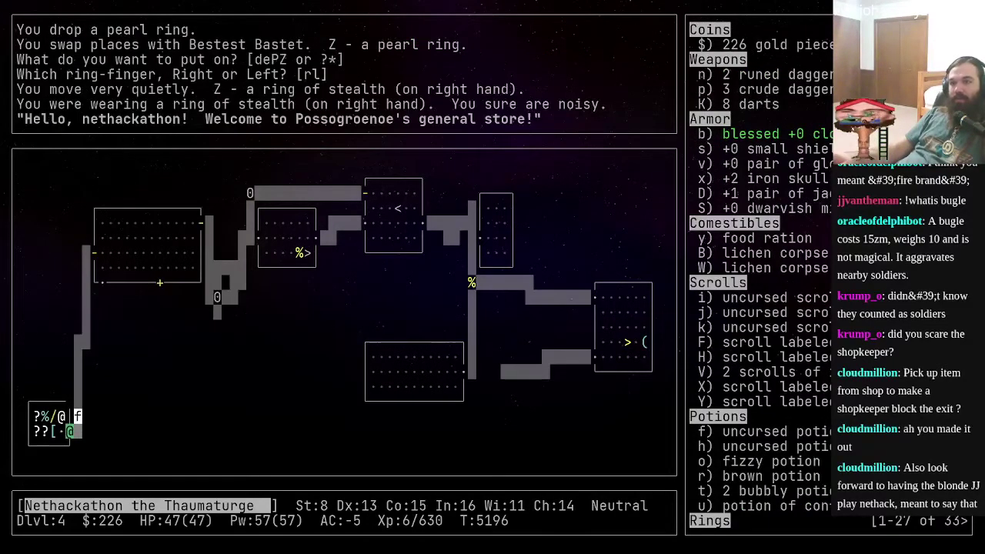
# - Close the nearby door and follow the corridor north, then southeast to its end
pyautogui.press('k')
pyautogui.press('c')
pyautogui.press('j')
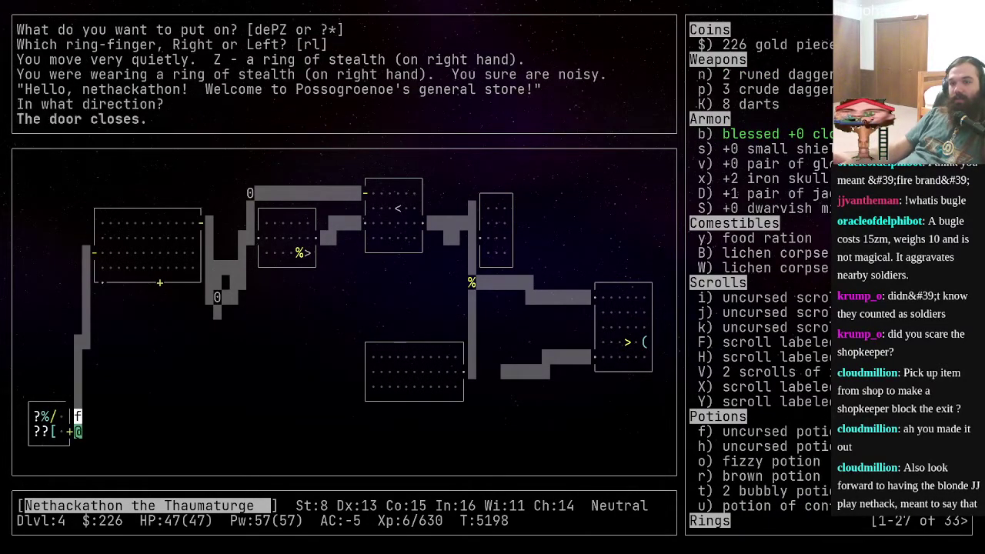
pyautogui.press('k')
pyautogui.press('K')
pyautogui.press('j')
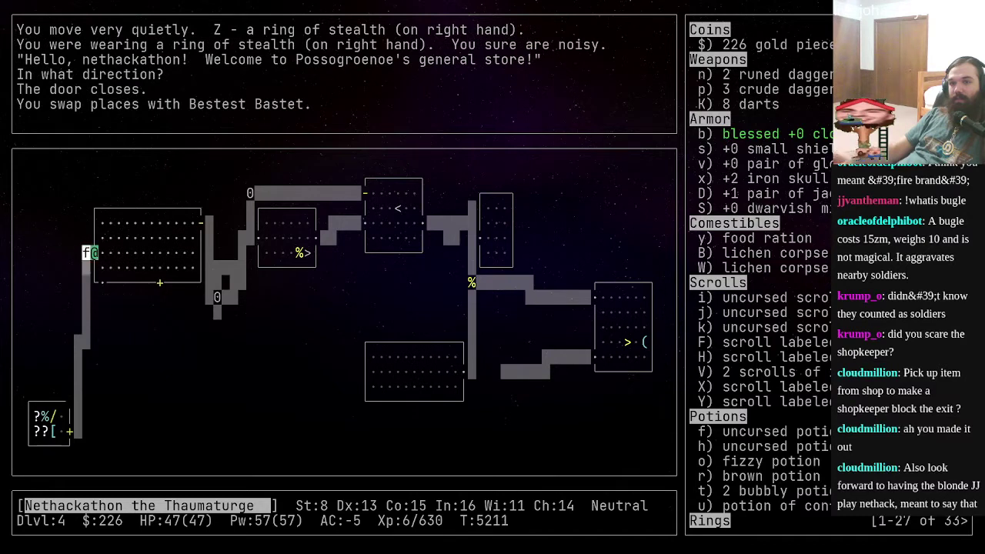
pyautogui.press('l')
pyautogui.press('n')
pyautogui.press('N')
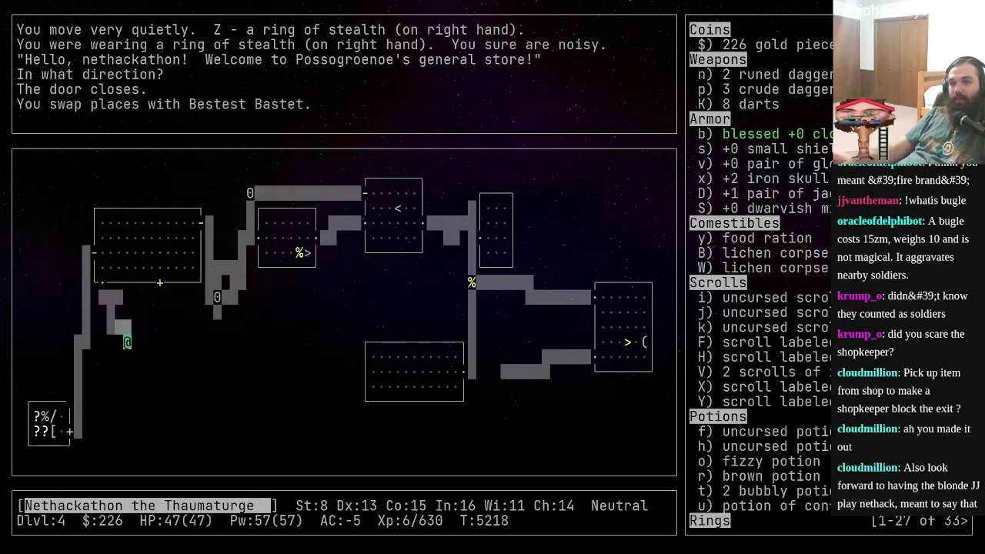
# - Search for the hidden door and kick the locked door until it breaks open
pyautogui.press('s')
pyautogui.press('s')
pyautogui.press('j')
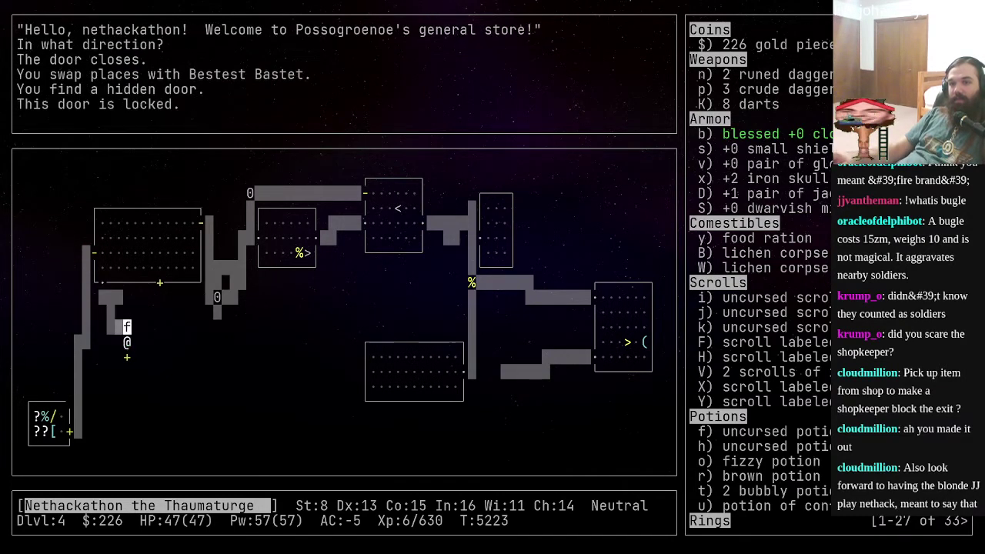
pyautogui.press('j')
pyautogui.press('j')
pyautogui.press('j')
pyautogui.press('j')
pyautogui.press('j')
pyautogui.press('j')
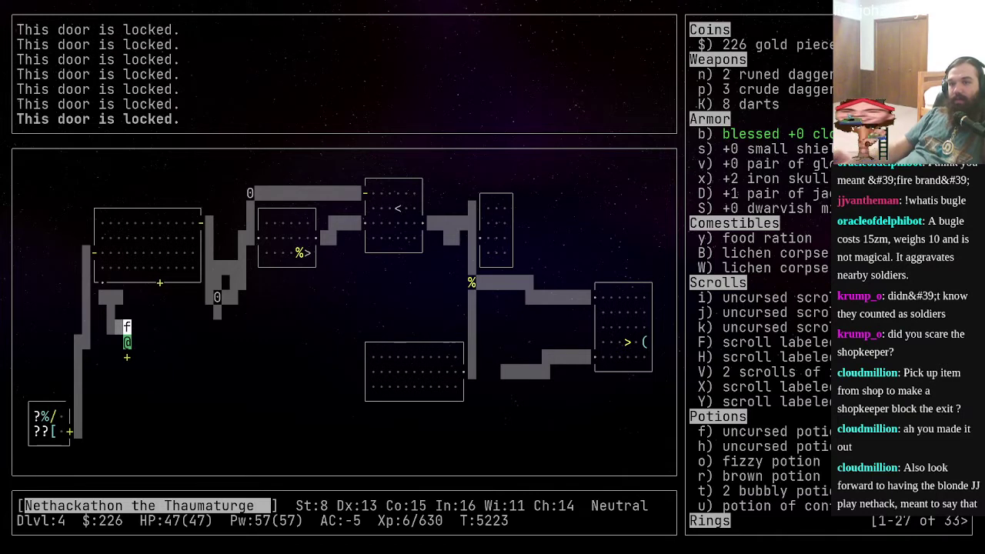
pyautogui.hotkey('ctrl', 'd')
pyautogui.press('j')
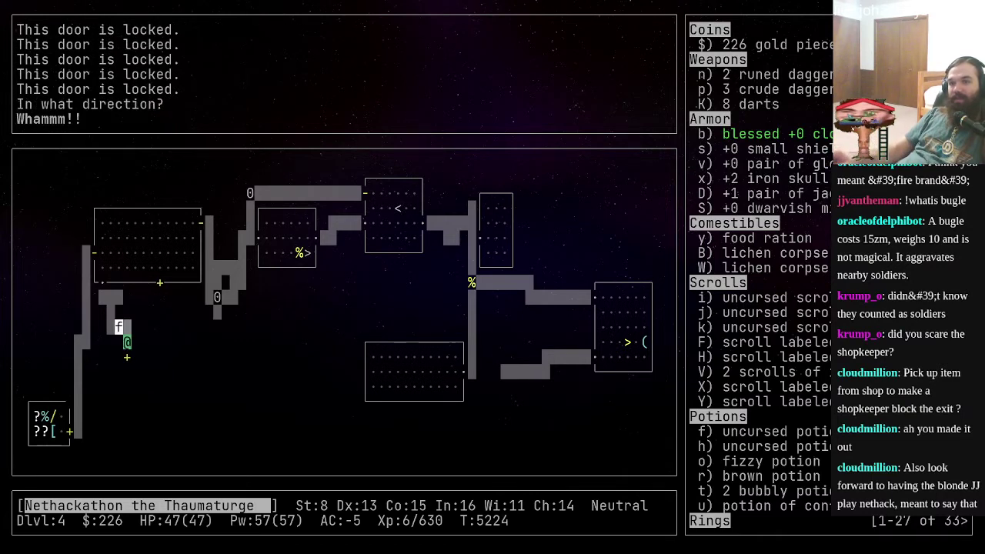
pyautogui.hotkey('ctrl', 'd')
pyautogui.press('j')
pyautogui.press('j')
pyautogui.press('j')
pyautogui.press('n')
# - Kill the killer bee and head northeast along the corridor out of the small room
pyautogui.press('k')
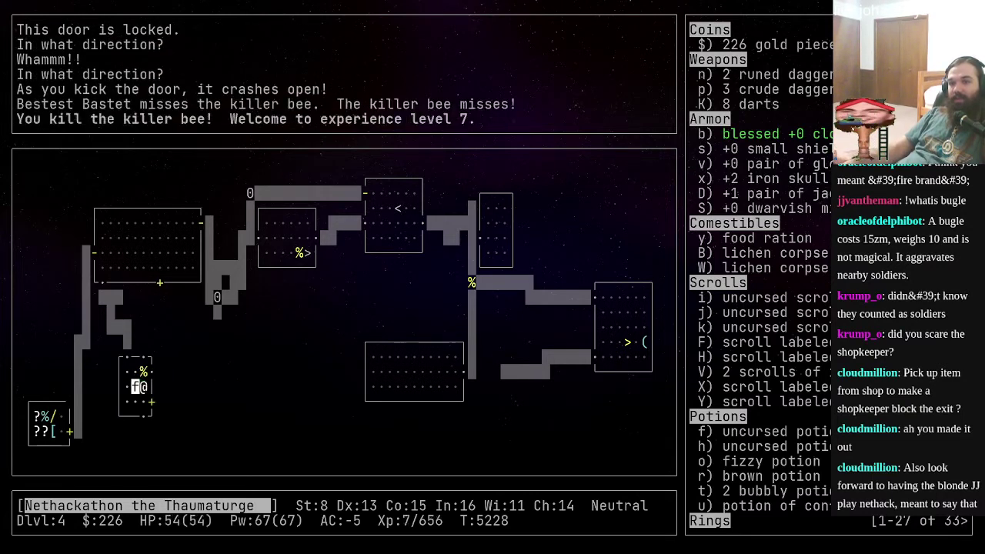
pyautogui.press('k')
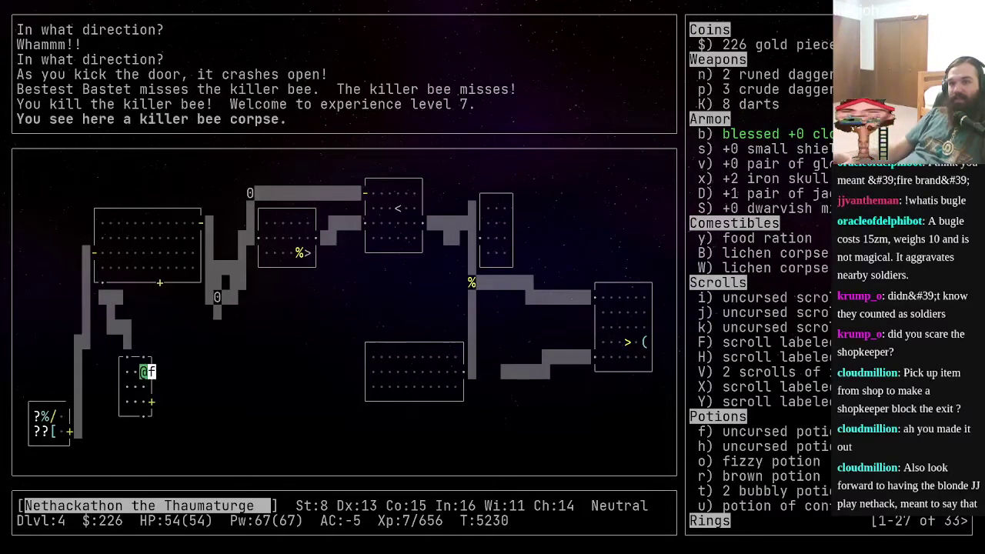
pyautogui.press('l')
pyautogui.press('l')
pyautogui.press('l')
pyautogui.press('l')
pyautogui.press('u')
pyautogui.press('u')
pyautogui.press('u')
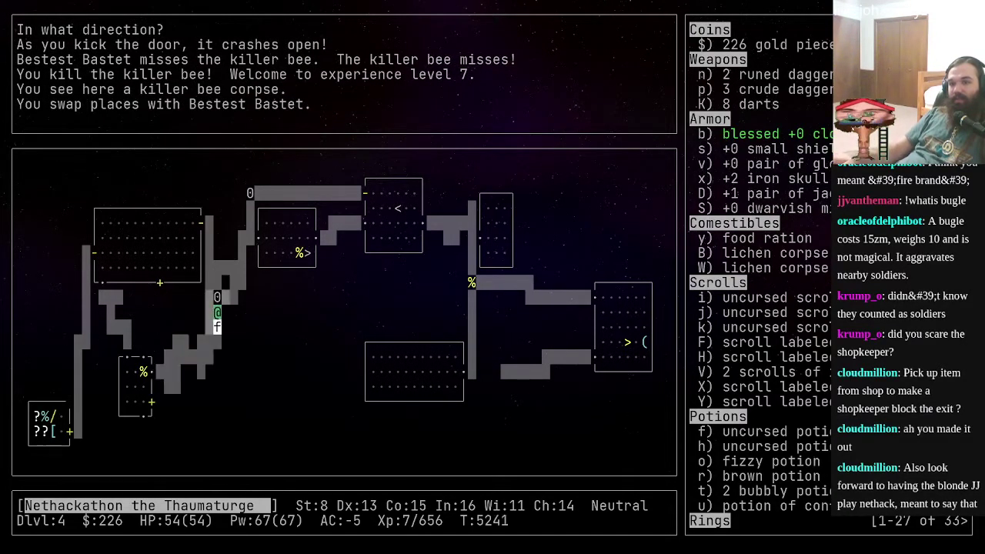
pyautogui.press('u')
pyautogui.press('u')
pyautogui.press('u')
# - Explore the side corridor, then backtrack and follow another corridor southeast into a room
pyautogui.press('k')
pyautogui.press('k')
pyautogui.press('b')
pyautogui.press('b')
pyautogui.press('j')
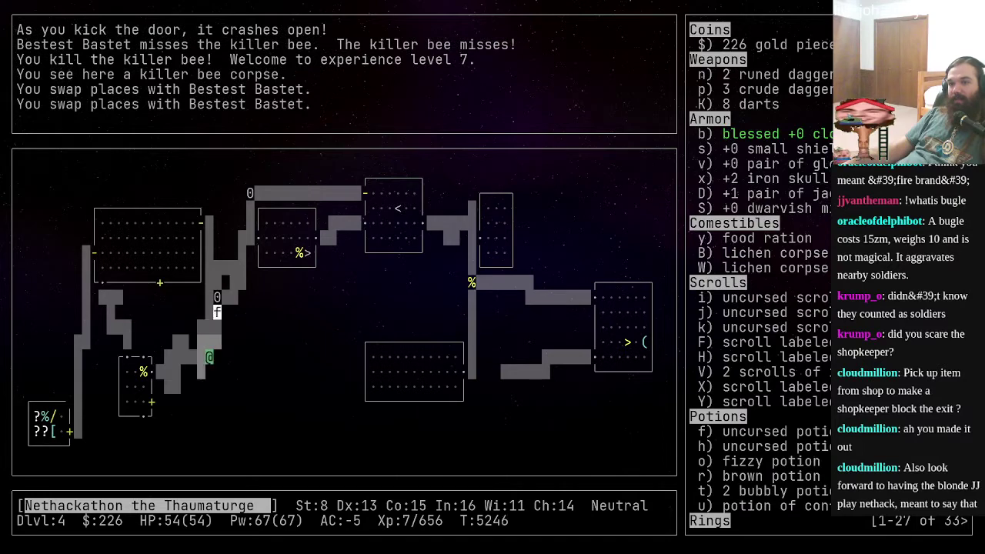
pyautogui.press('b')
pyautogui.press('b')
pyautogui.press('j')
pyautogui.press('j')
pyautogui.press('l')
pyautogui.press('l')
pyautogui.press('l')
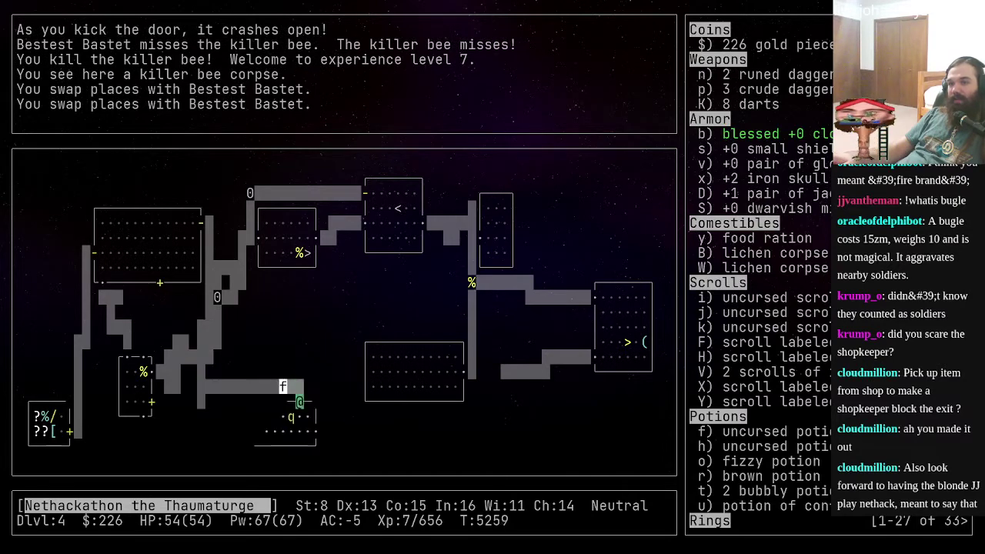
pyautogui.press('l')
pyautogui.press('l')
pyautogui.press('j')
# - Fight the rothe in the room until it dies
pyautogui.press('F')
pyautogui.press('h')
pyautogui.press('F')
pyautogui.press('h')
pyautogui.press('F')
pyautogui.press('h')
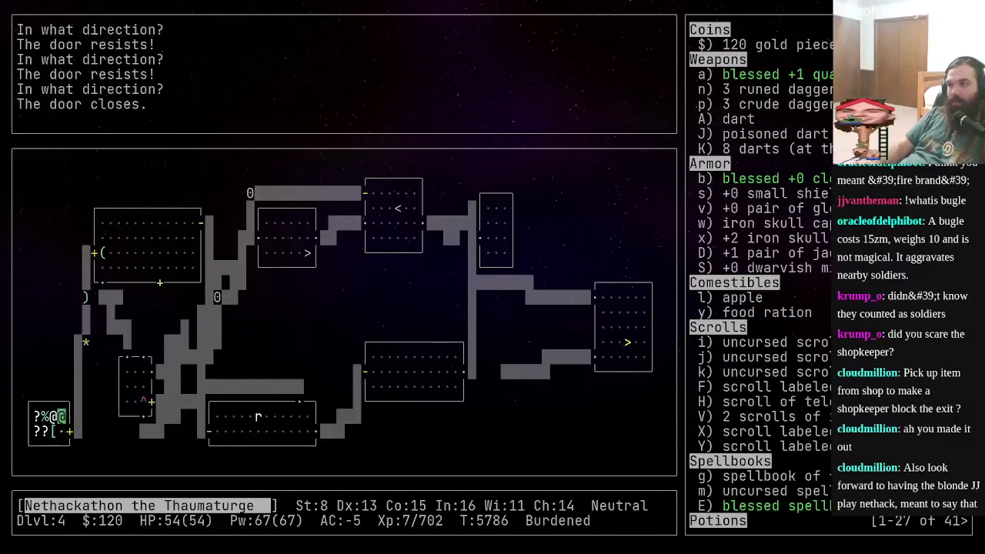
# - Drop the iron skull cap and accept the shopkeeper's offer for it
pyautogui.press('d')
pyautogui.press('w')
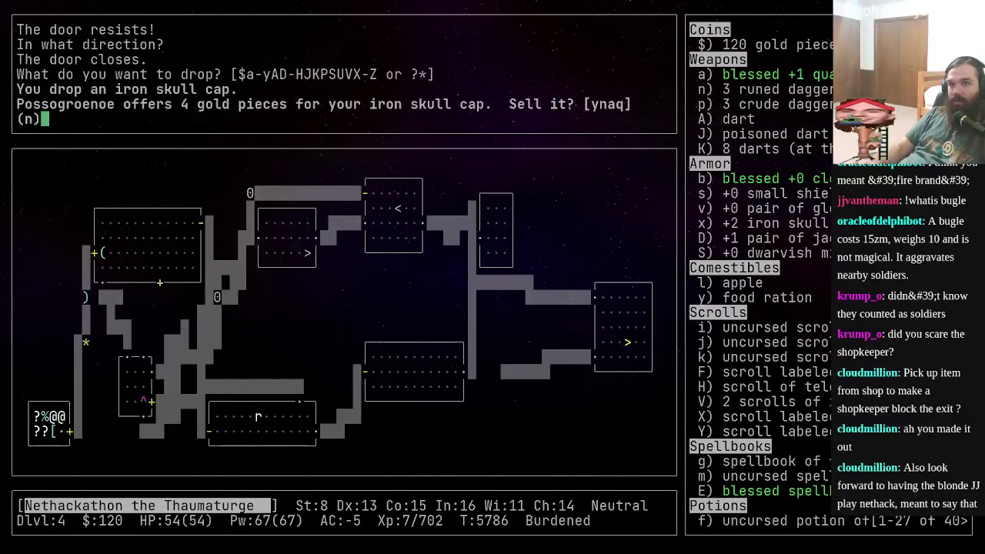
pyautogui.press('y')
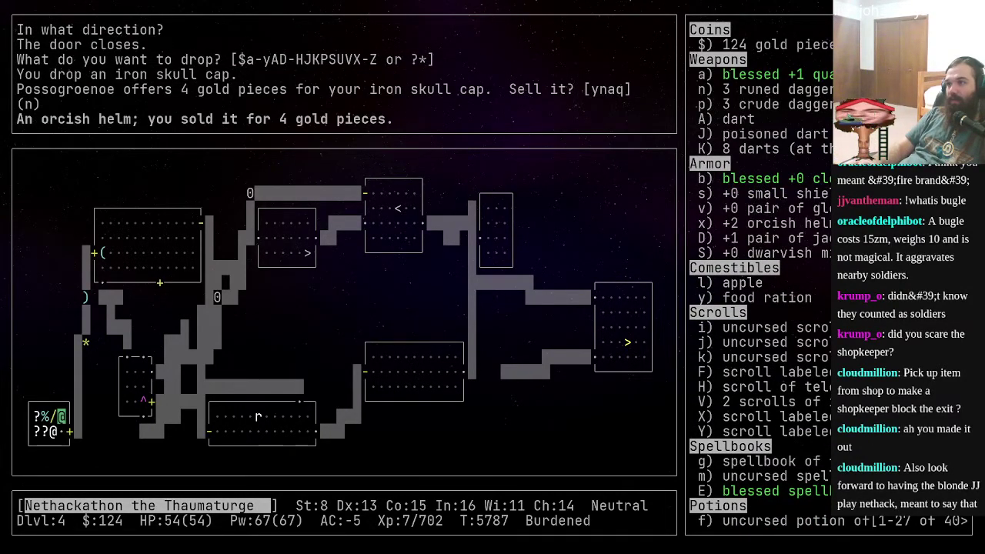
# - Drop the spellbooks and sell the force bolt and knock spellbooks
pyautogui.press('D')
pyautogui.press('g')
pyautogui.press('Return')
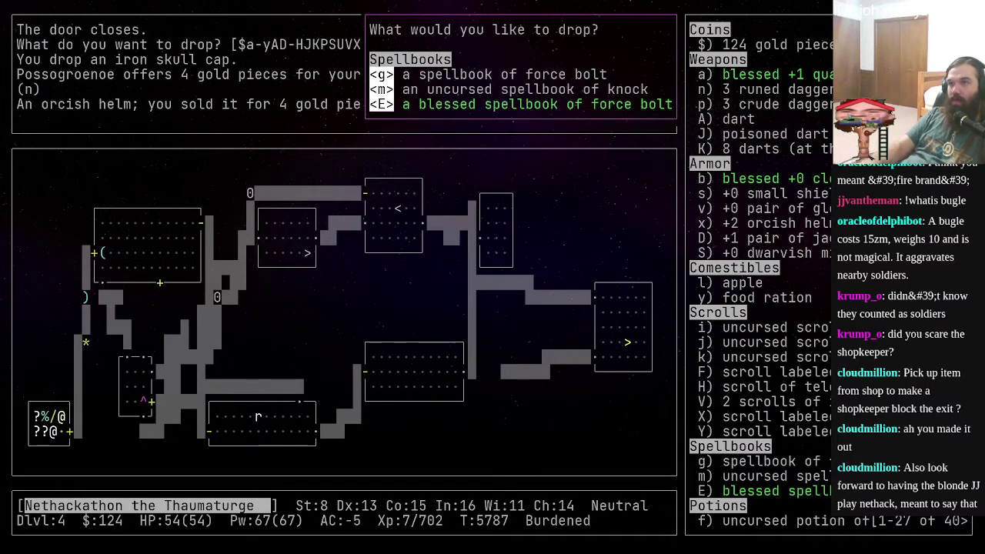
pyautogui.press('g')
pyautogui.press('Return')
pyautogui.press('y')
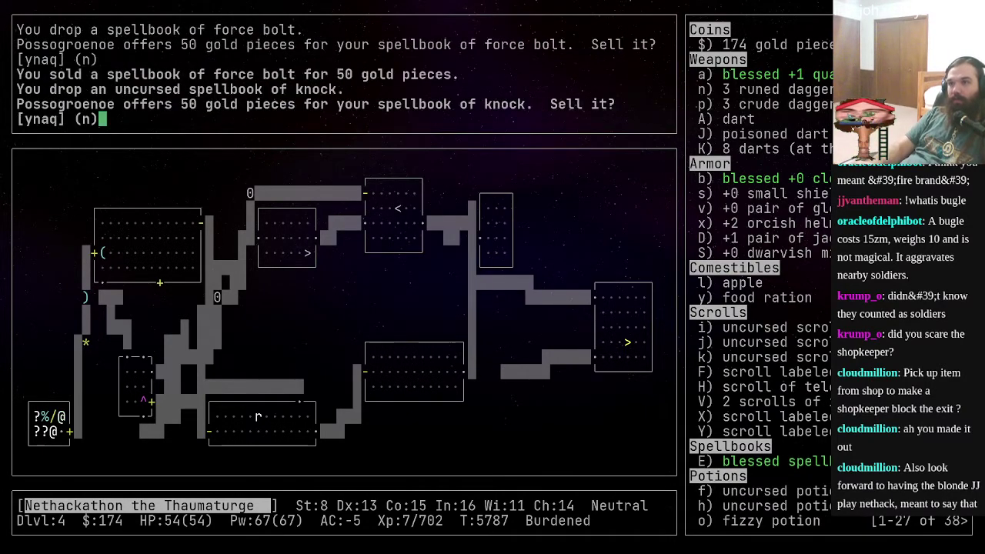
pyautogui.press('y')
pyautogui.press('y')
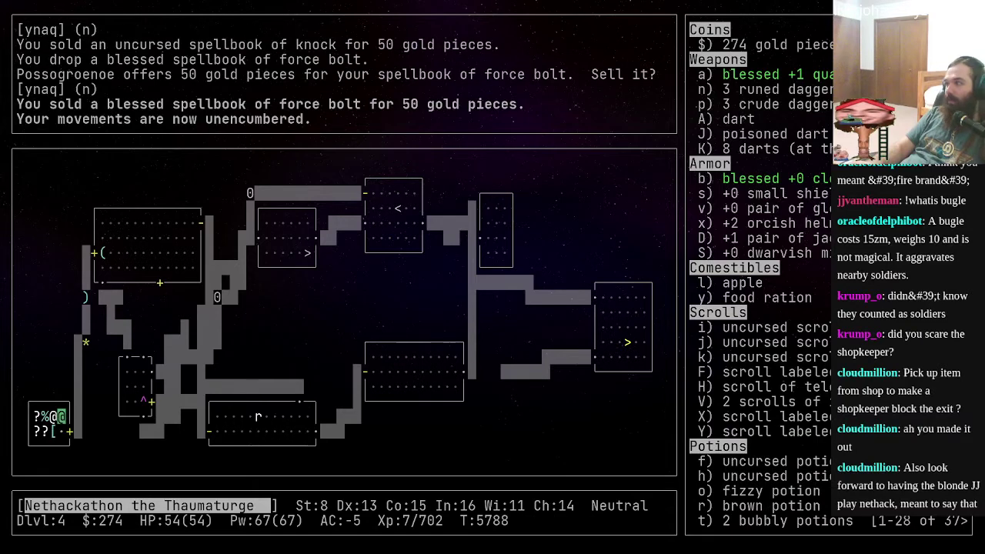
# - Sell the blessed spellbook, then drop and sell both blindfolds
pyautogui.press('D')
pyautogui.press('a')
pyautogui.press('Return')
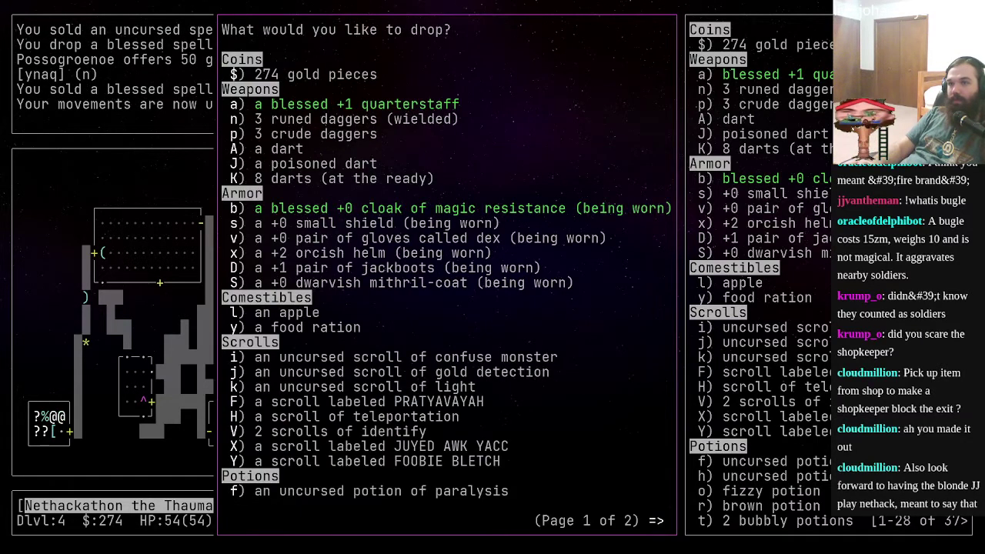
pyautogui.press('>')
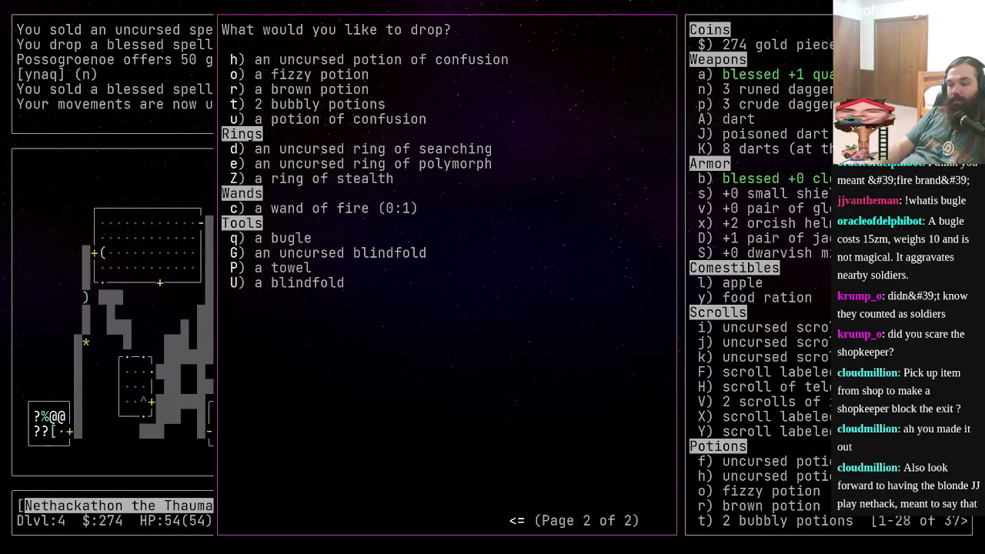
pyautogui.press('G')
pyautogui.press('U')
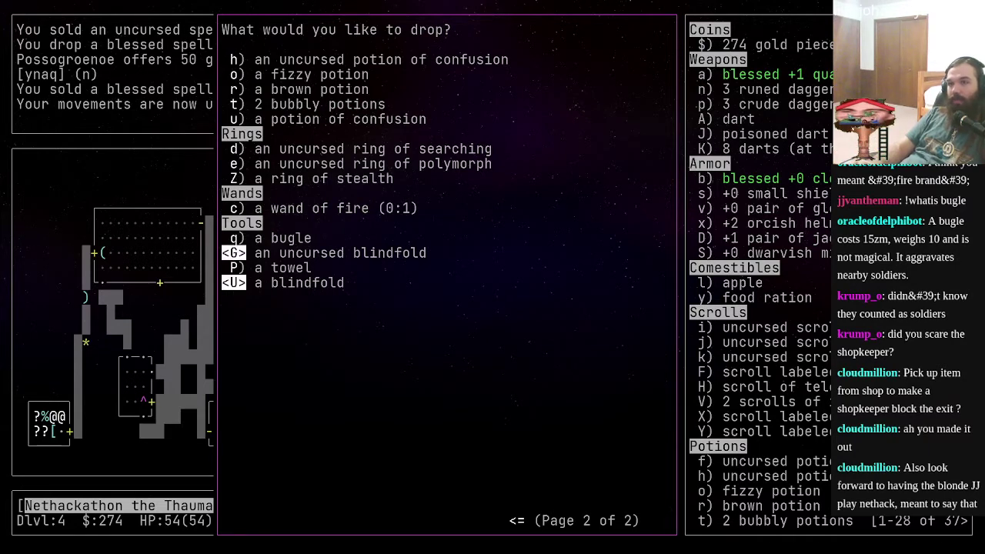
pyautogui.press('Return')
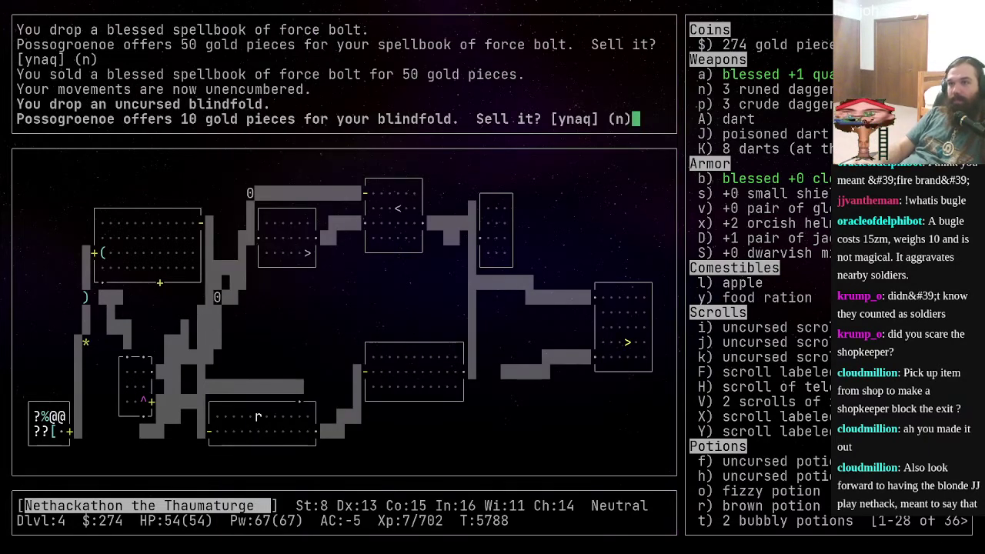
pyautogui.press('y')
pyautogui.press('y')
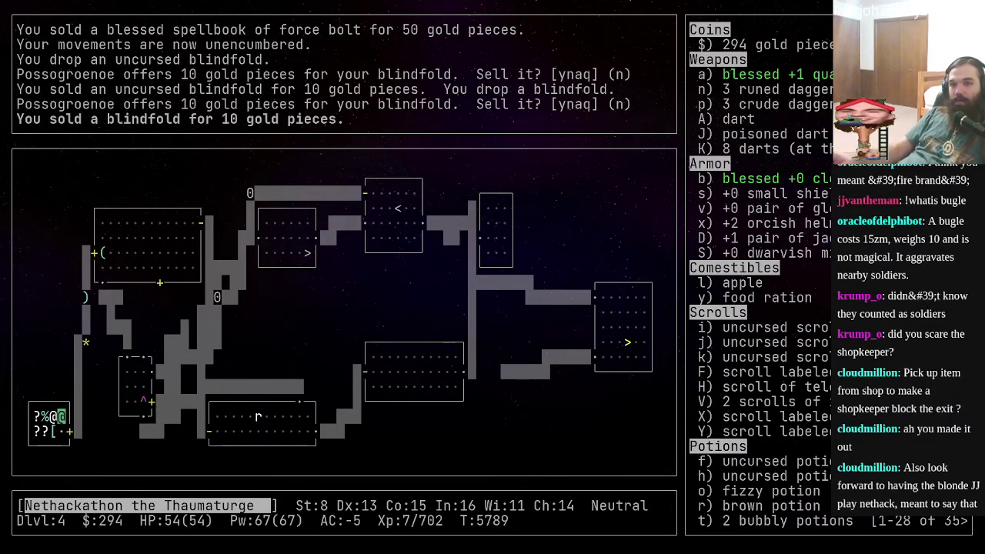
# - Pick up the splint mail, then drop it again as too heavy
pyautogui.press('j')
pyautogui.press(',')
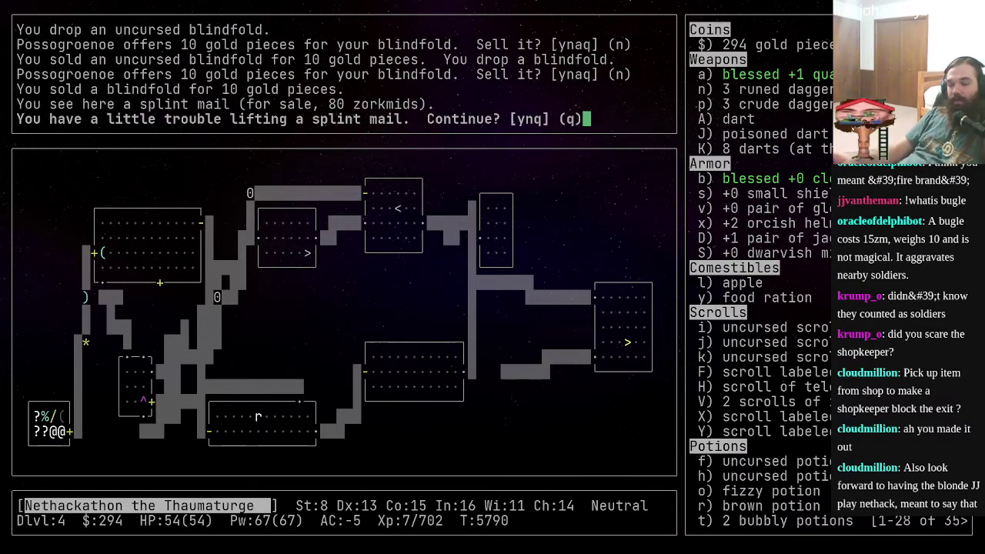
pyautogui.press('y')
pyautogui.press('u')
pyautogui.press('d')
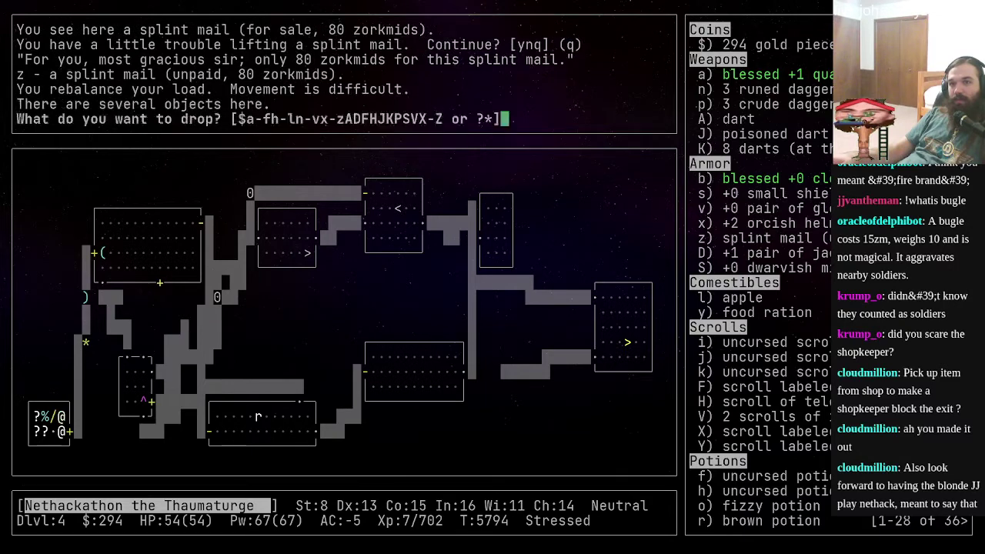
pyautogui.press('z')
# - Pick up the forked wand, tin, KO BATE and VE FORBRYDERNE scrolls
pyautogui.press('j')
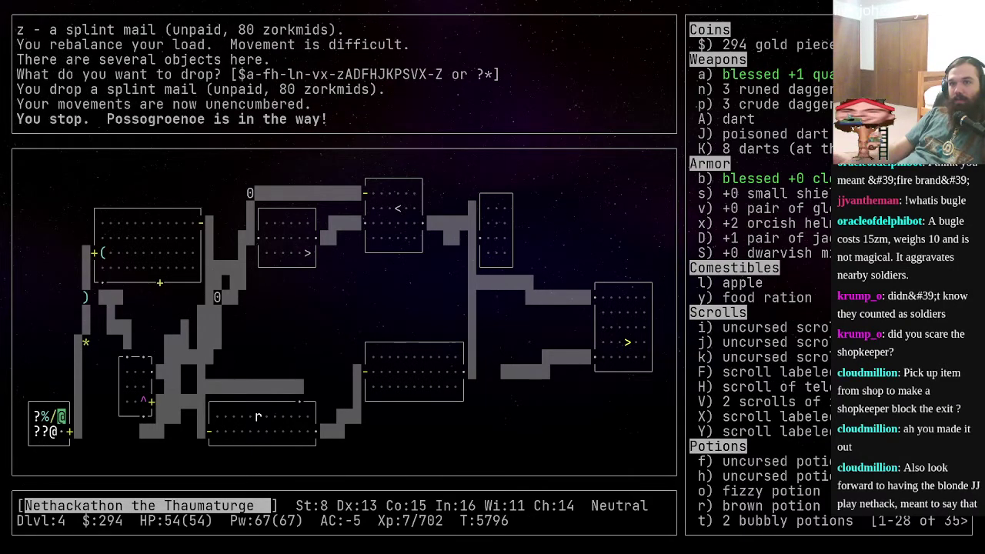
pyautogui.press('h')
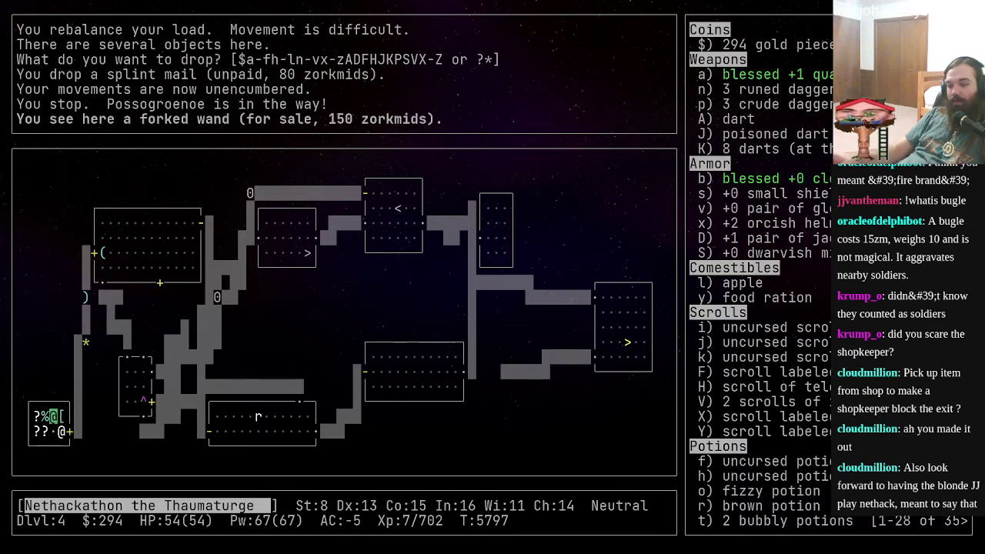
pyautogui.press('h')
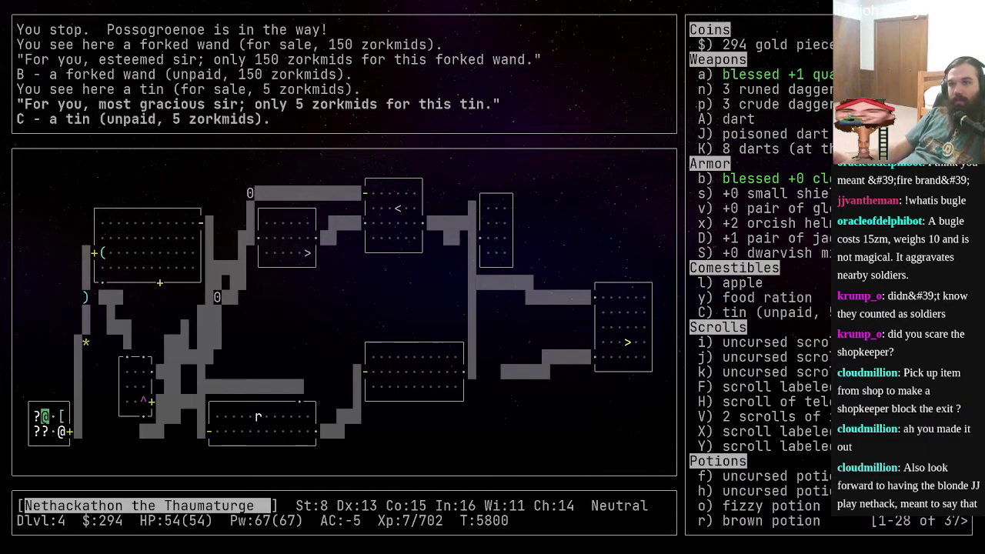
pyautogui.press('j')
pyautogui.press('l')
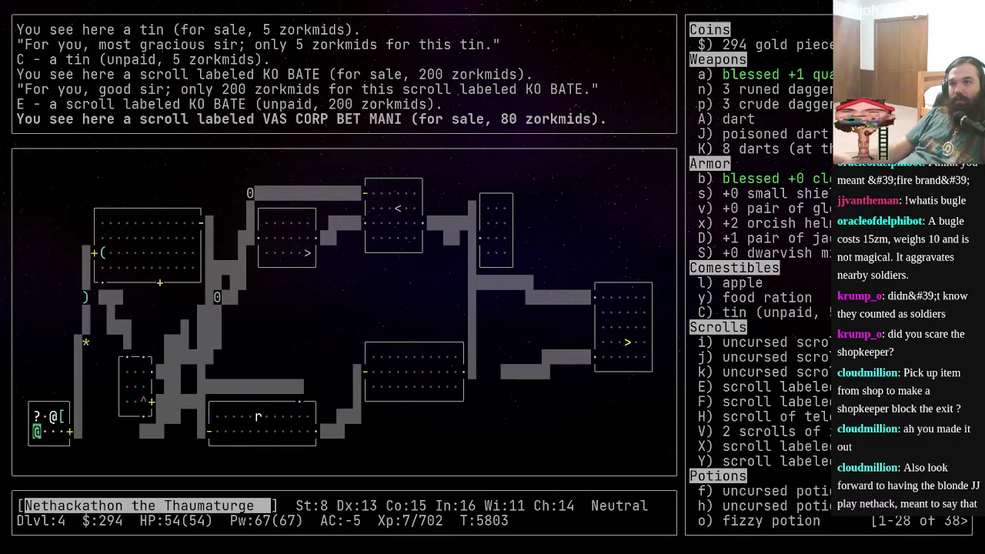
pyautogui.press('y')
pyautogui.press('j')
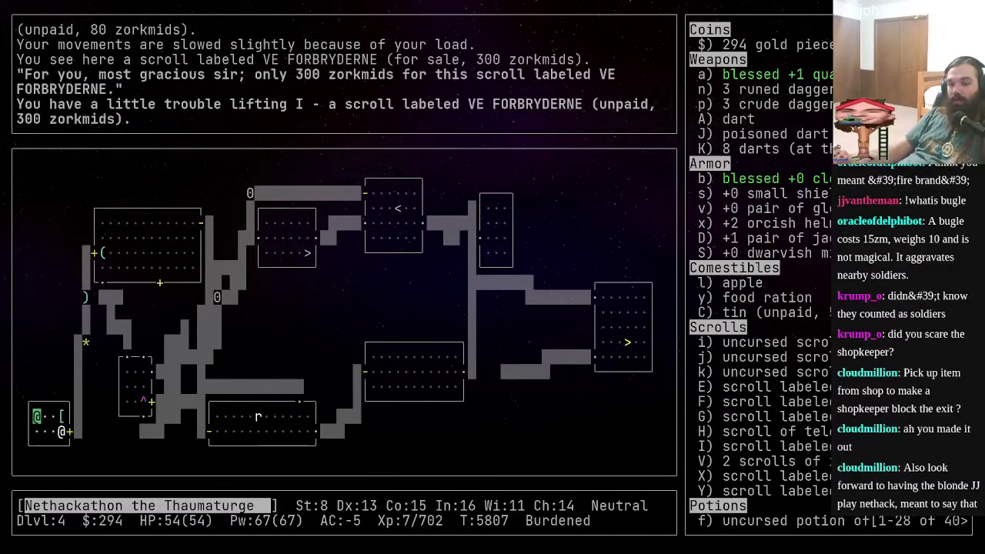
pyautogui.press('C')
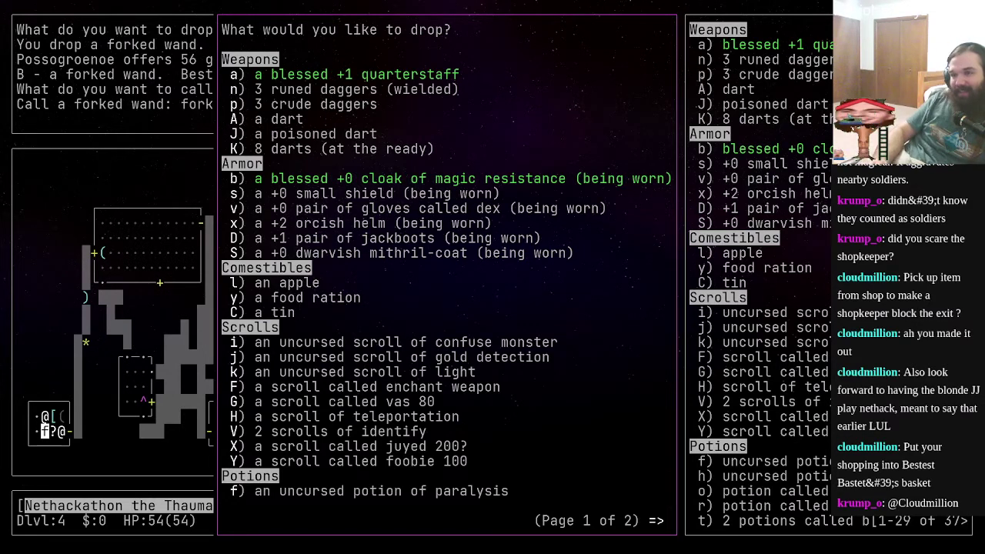
# - Close the item list without dropping anything and step onto the 80-zorkmid splint mail
pyautogui.press('>')
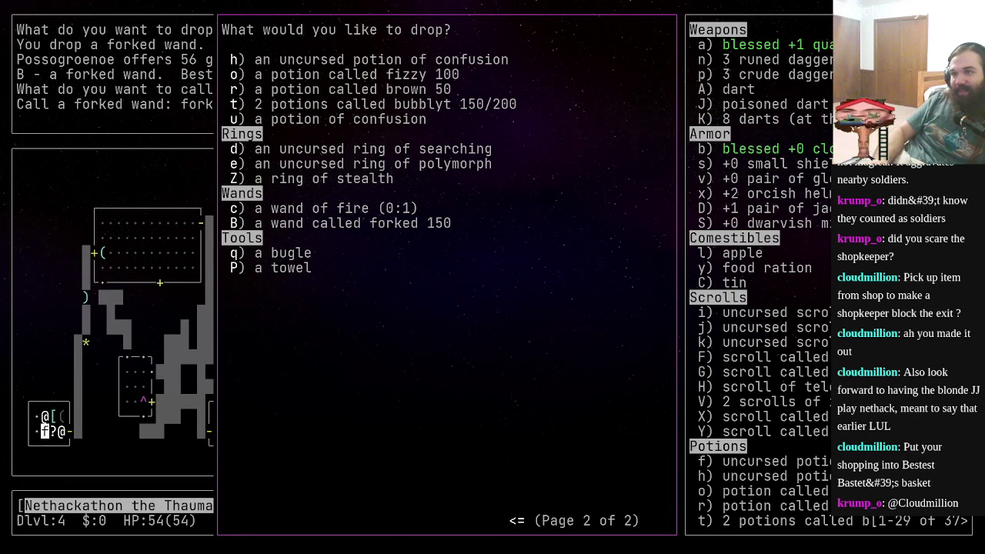
pyautogui.press('Escape')
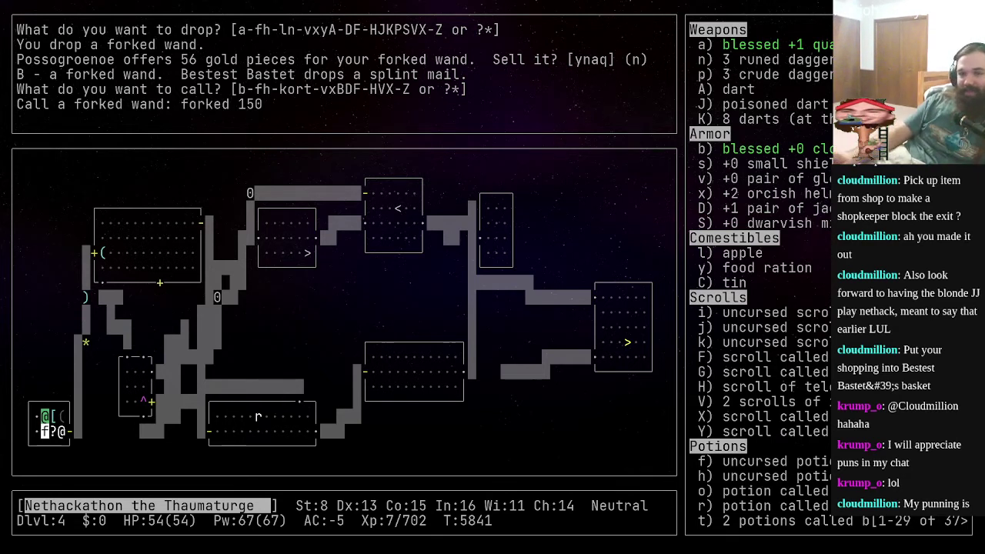
pyautogui.press('l')
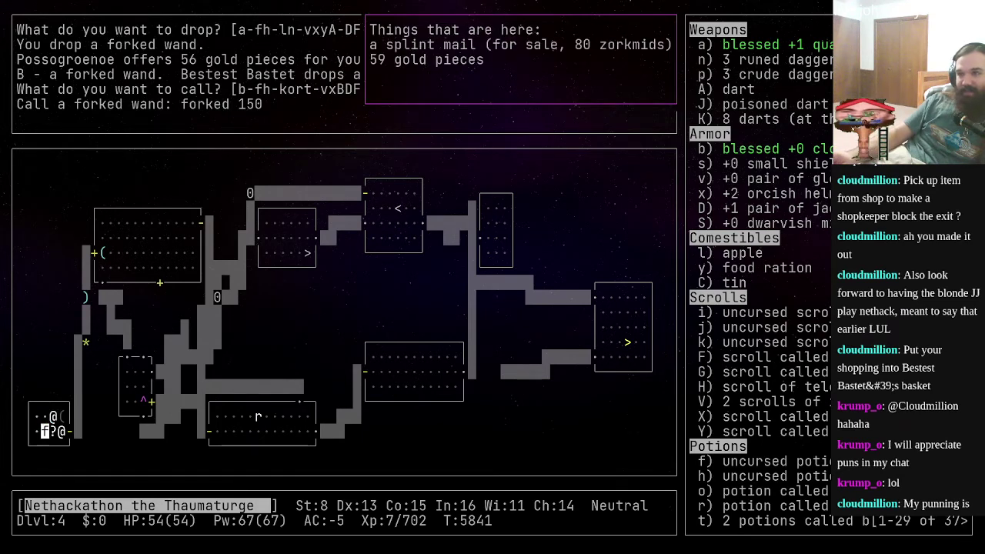
# - Walk through the shop and pick up the scroll called ve 300
pyautogui.press('Escape')
pyautogui.press('l')
pyautogui.press('l')
pyautogui.press('l')
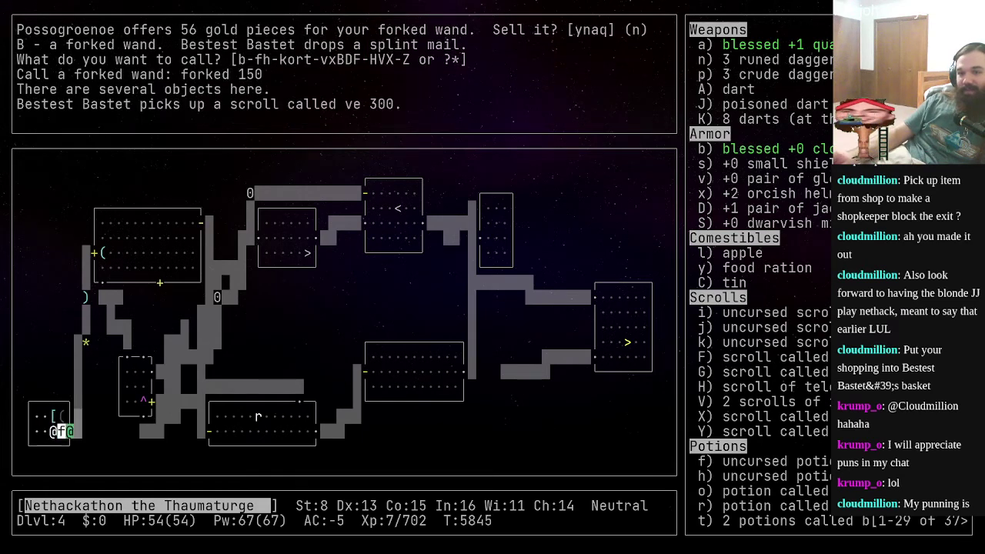
pyautogui.press('k')
pyautogui.press('k')
pyautogui.press('l')
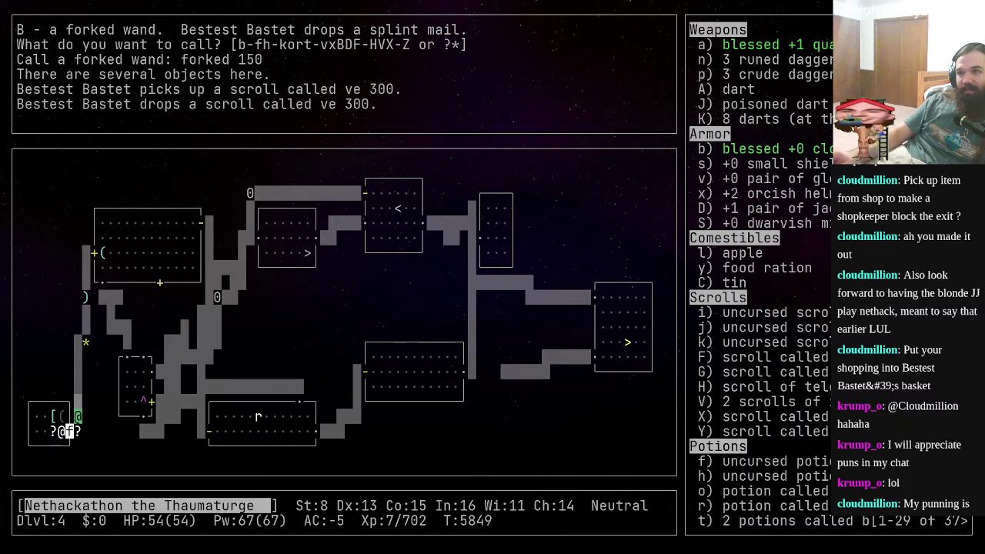
pyautogui.press('j')
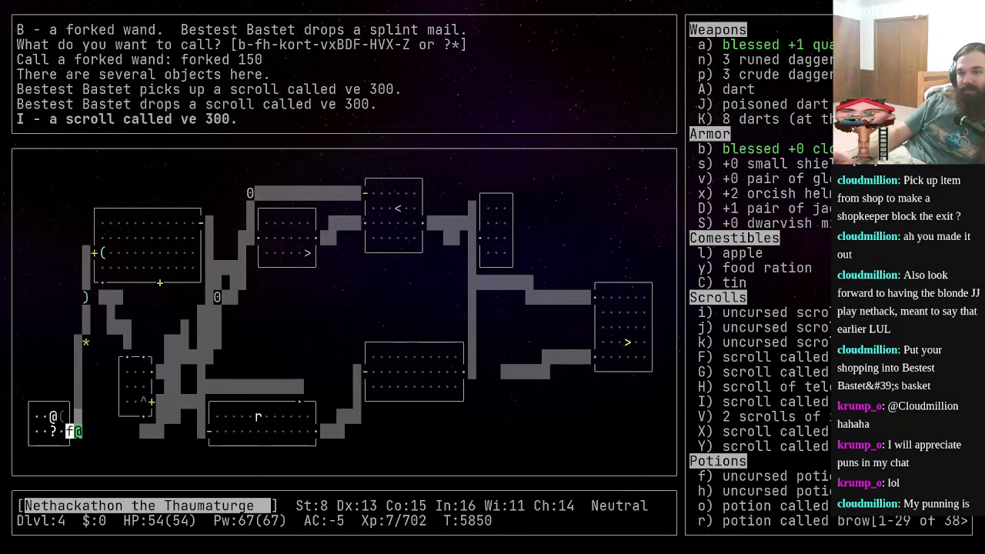
# - Wait for the pet near the shop entrance, then destroy the dwarf zombie
pyautogui.press('l')
pyautogui.press('l')
pyautogui.press('l')
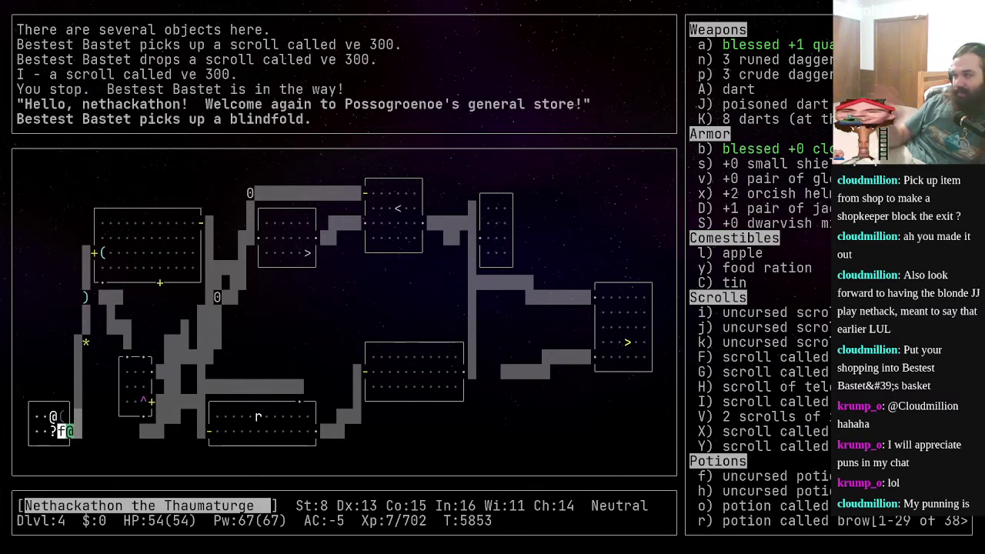
pyautogui.press('s')
pyautogui.press('s')
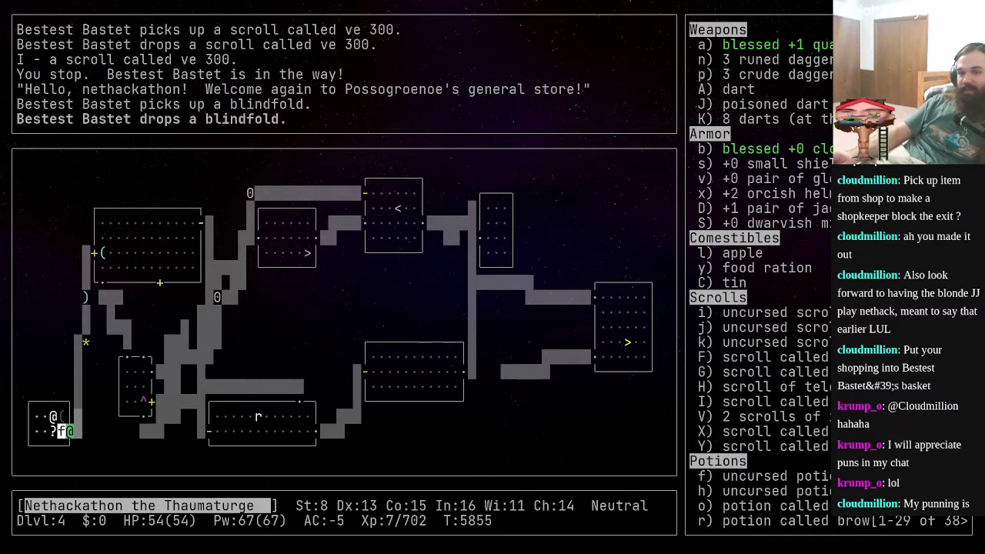
pyautogui.press('s')
pyautogui.press('s')
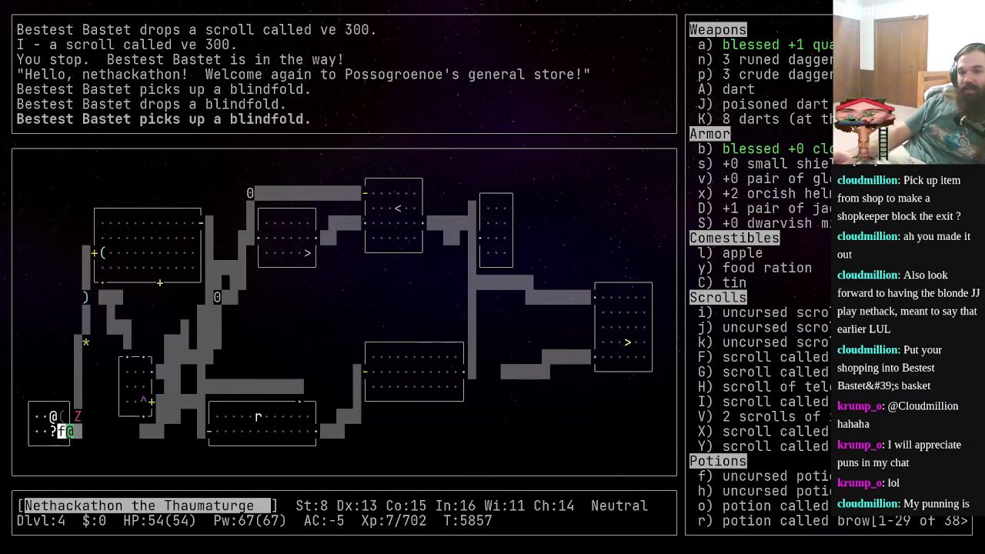
pyautogui.press('F')
pyautogui.press('l')
pyautogui.press('l')
pyautogui.press('l')
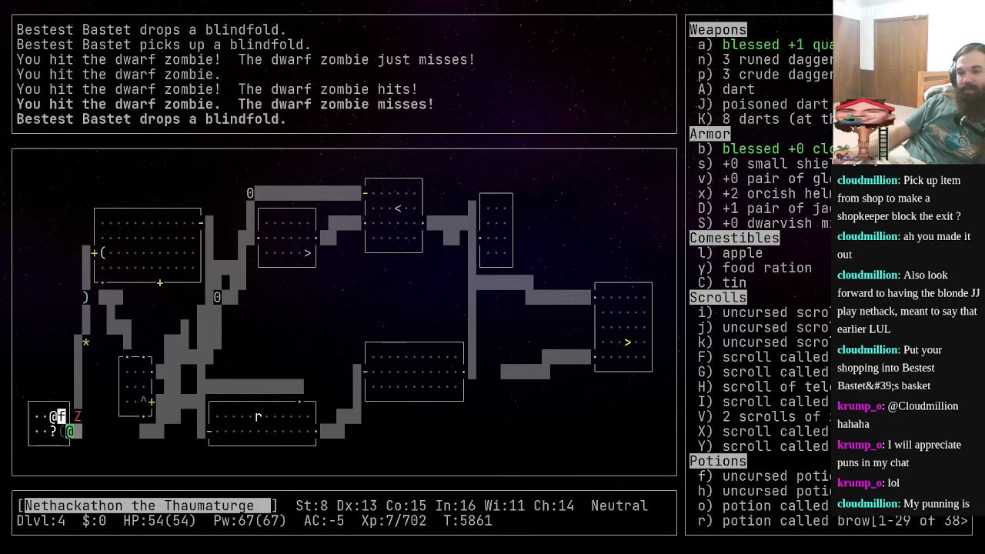
pyautogui.press('l')
# - Take the blindfold despite the weight and return onto the scroll called ko 200
pyautogui.press('j')
pyautogui.press('q')
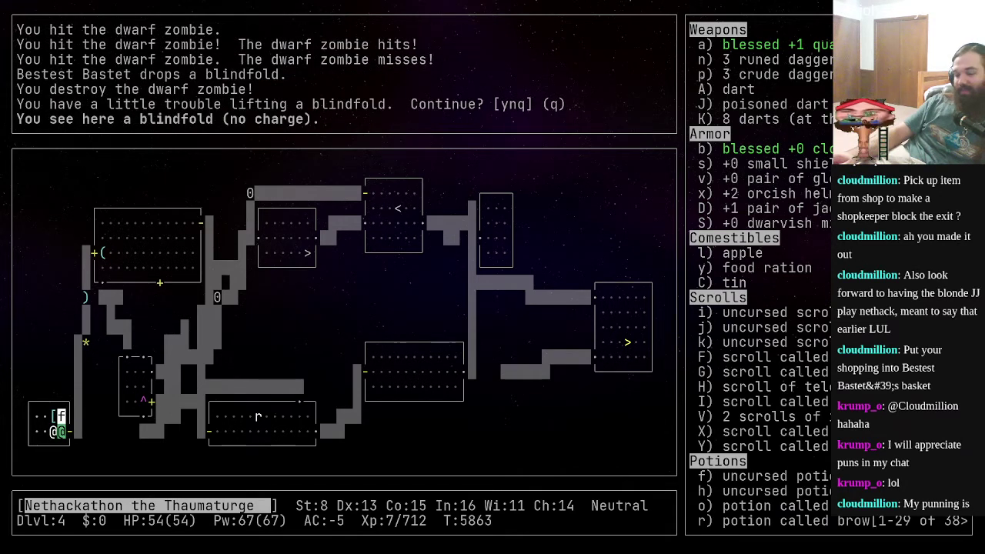
pyautogui.press(',')
pyautogui.press('y')
pyautogui.press('l')
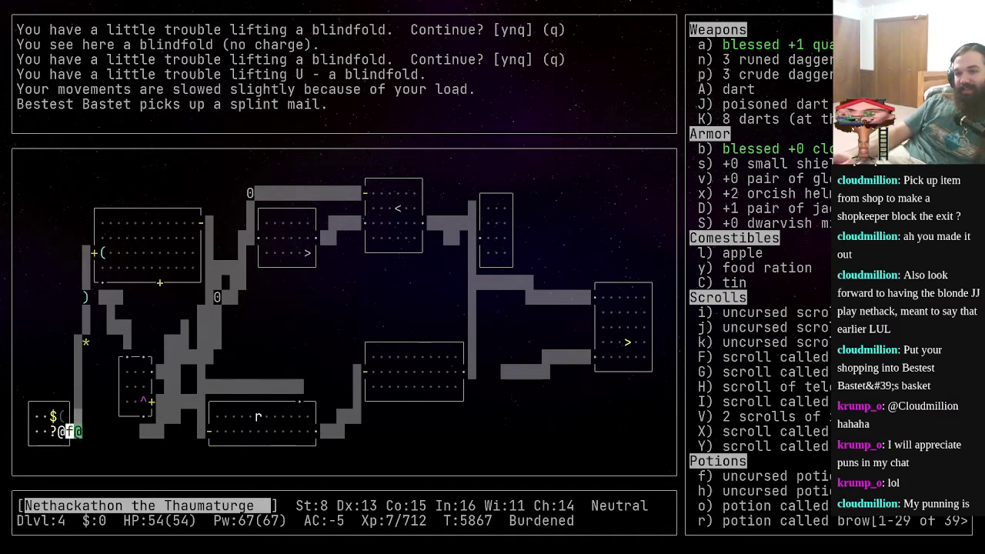
pyautogui.press('h')
pyautogui.press('h')
pyautogui.press('h')
pyautogui.press('h')
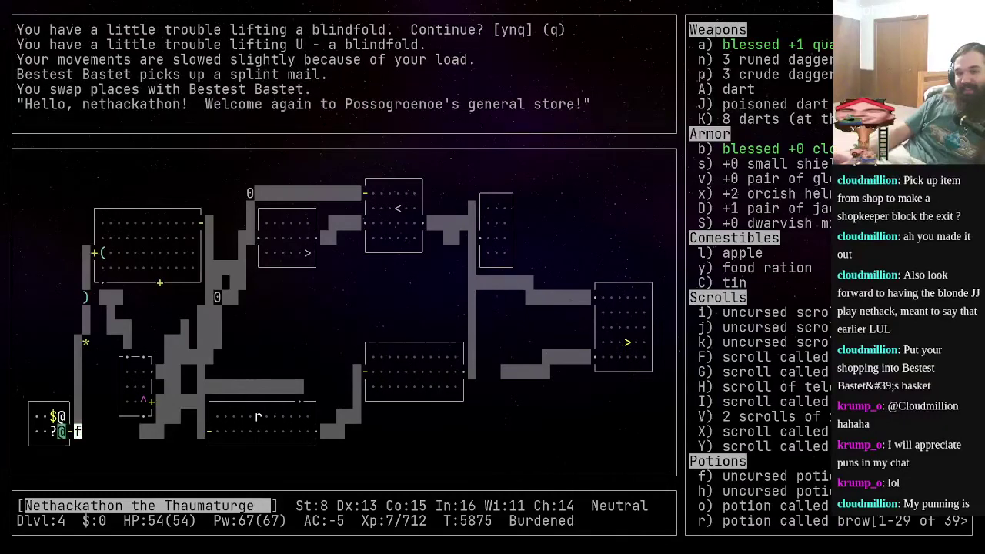
pyautogui.press('s')
pyautogui.press('s')
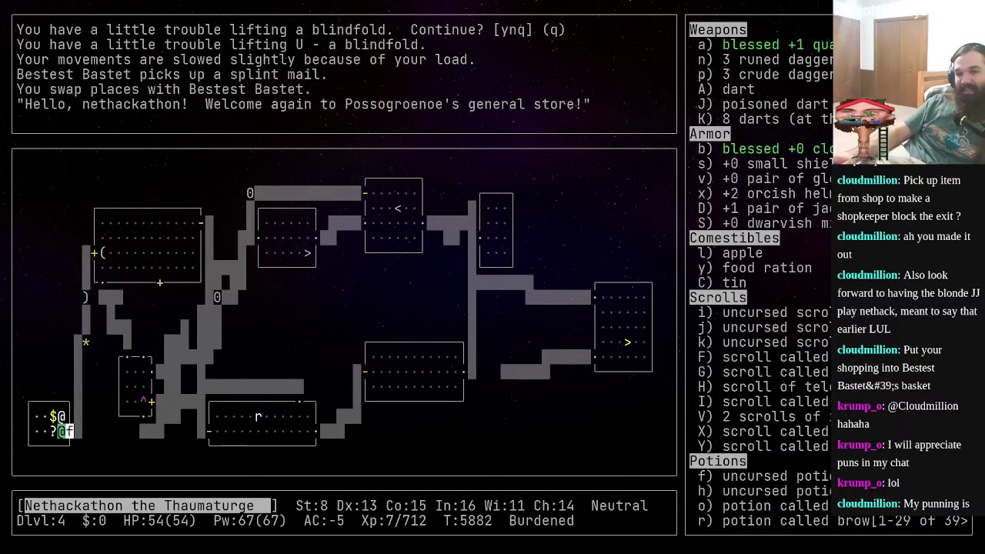
pyautogui.press('h')
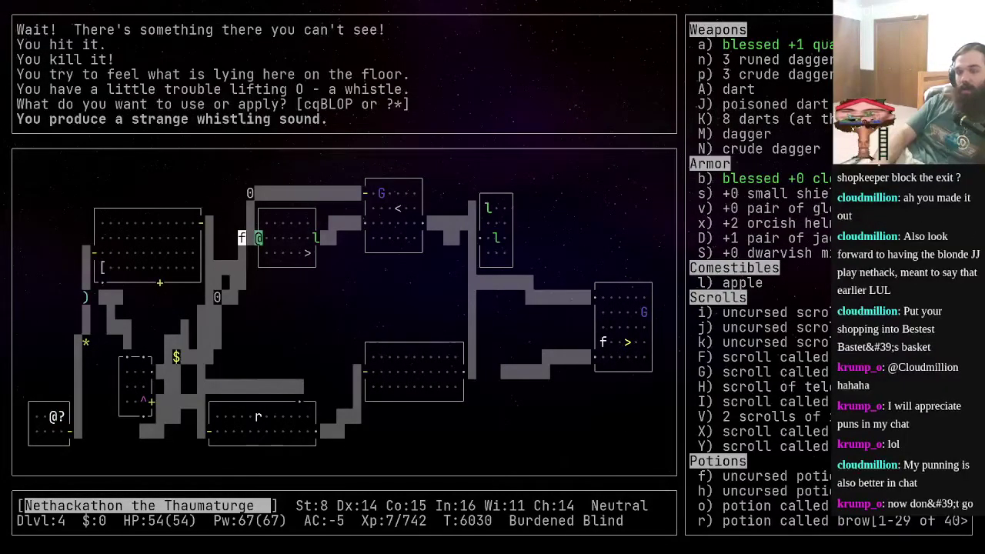
# - File the whistle under w, remove the towel, blow the whistle, then put the towel back on
pyautogui.hotkey('alt', 'a')
pyautogui.press('O')
pyautogui.press('w')
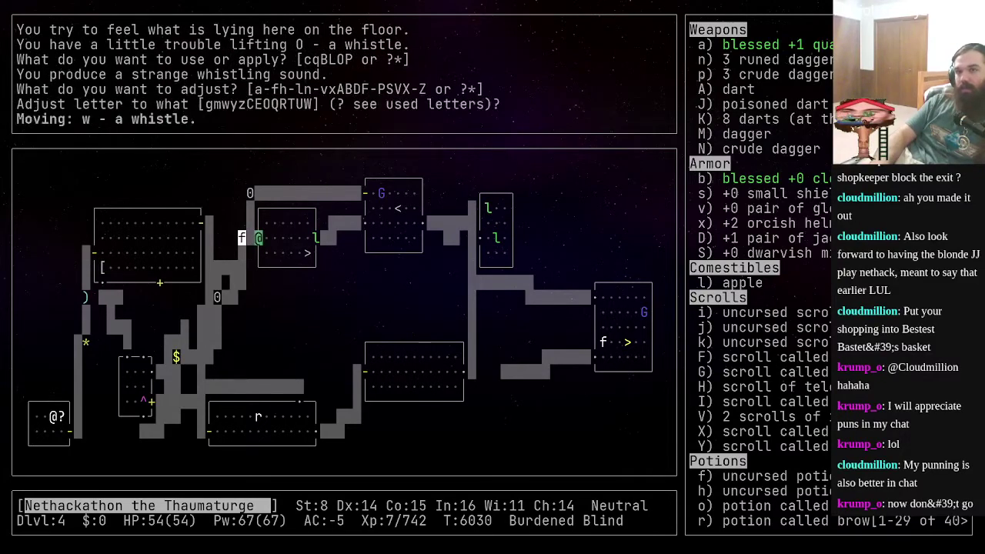
pyautogui.press('R')
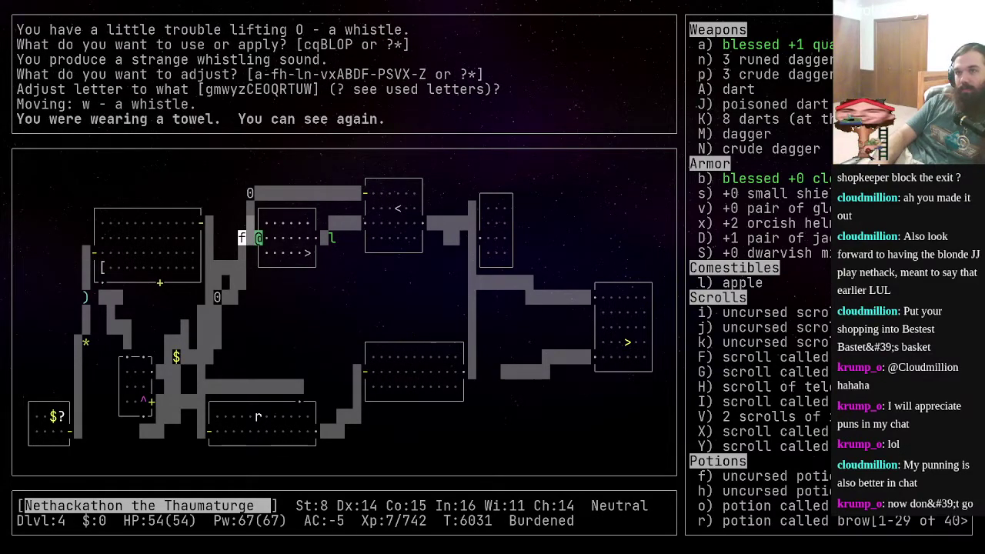
pyautogui.press('a')
pyautogui.press('w')
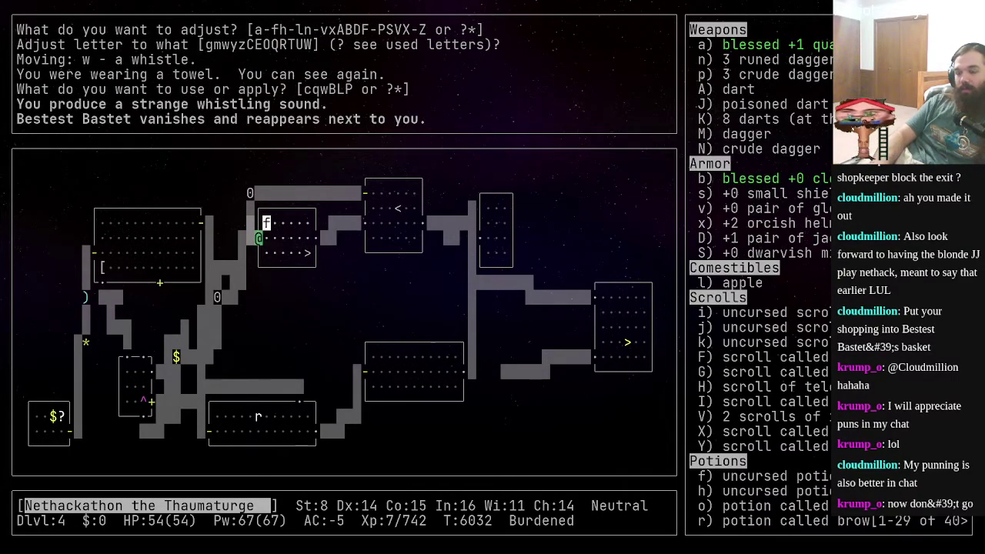
pyautogui.press('P')
pyautogui.press('Z')
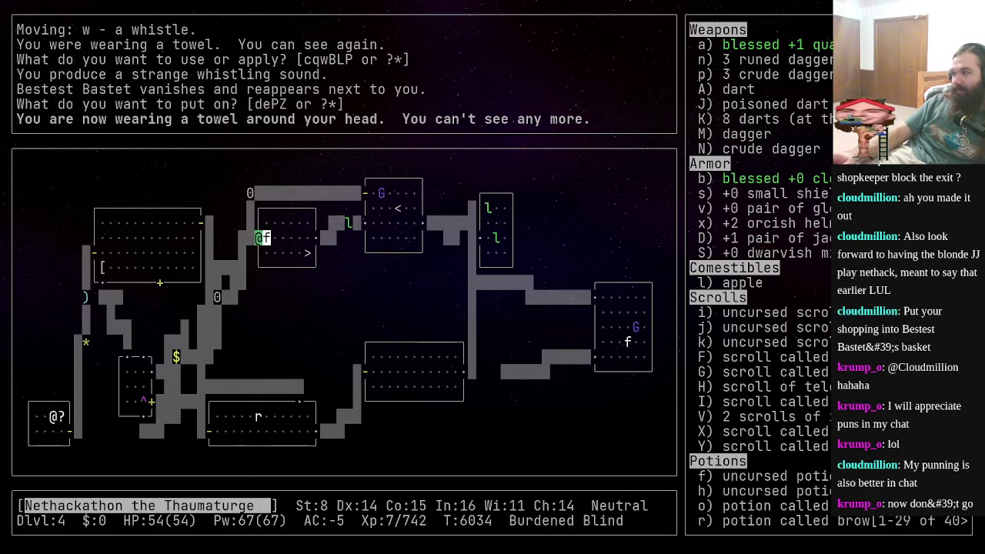
# - Walk east along the corridor and attack the leprechaun
pyautogui.press('l')
pyautogui.press('l')
pyautogui.press('l')
pyautogui.press('l')
pyautogui.press('l')
pyautogui.press('l')
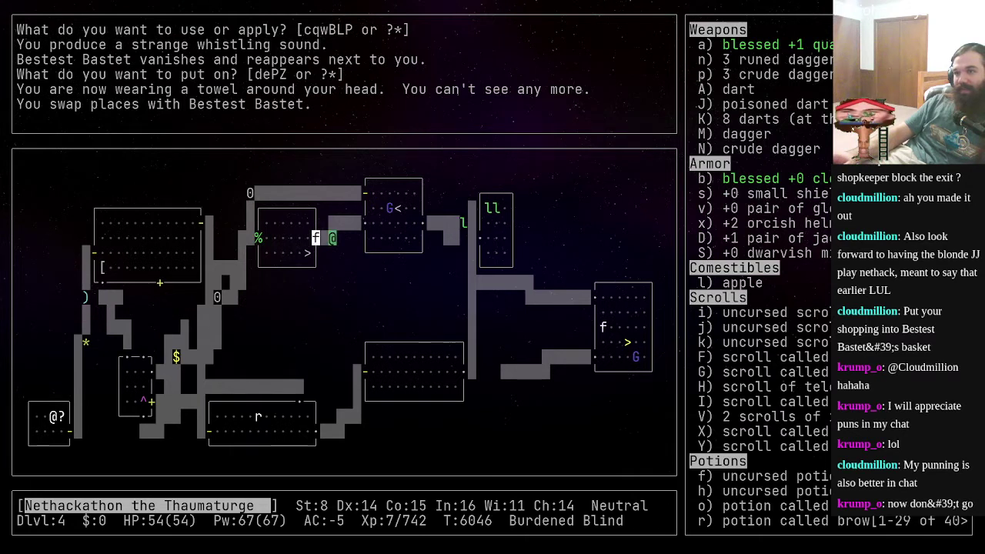
pyautogui.press('l')
pyautogui.press('l')
pyautogui.press('l')
pyautogui.press('l')
pyautogui.press('l')
pyautogui.press('l')
pyautogui.press('l')
pyautogui.press('l')
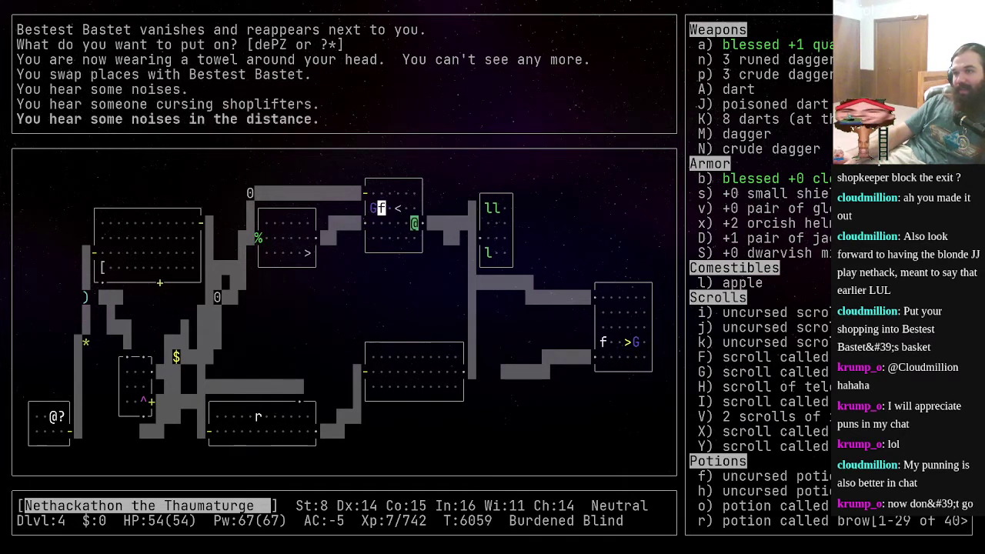
pyautogui.press('l')
pyautogui.press('l')
pyautogui.press('l')
pyautogui.press('l')
pyautogui.press('l')
pyautogui.press('l')
pyautogui.press('n')
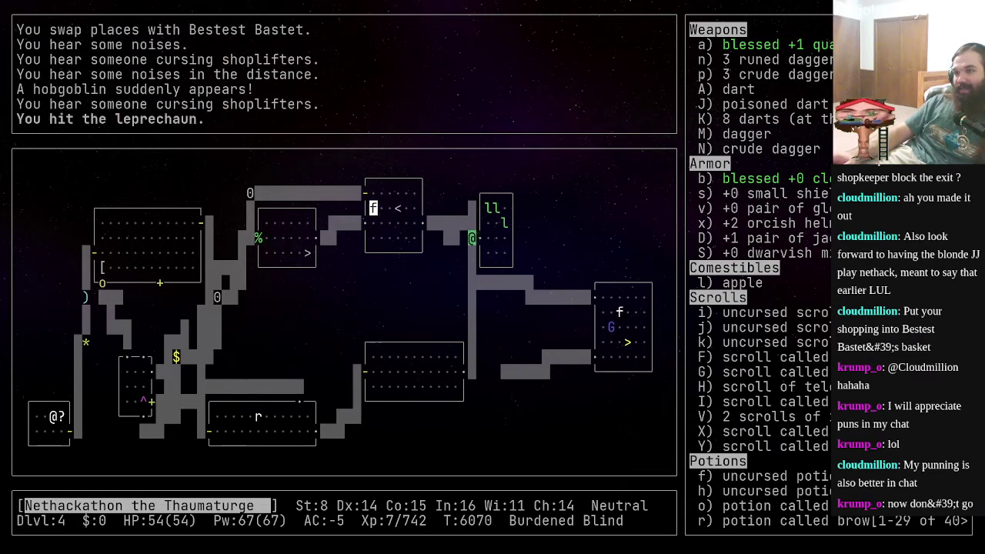
pyautogui.press('l')
pyautogui.press('l')
pyautogui.press('l')
pyautogui.press('l')
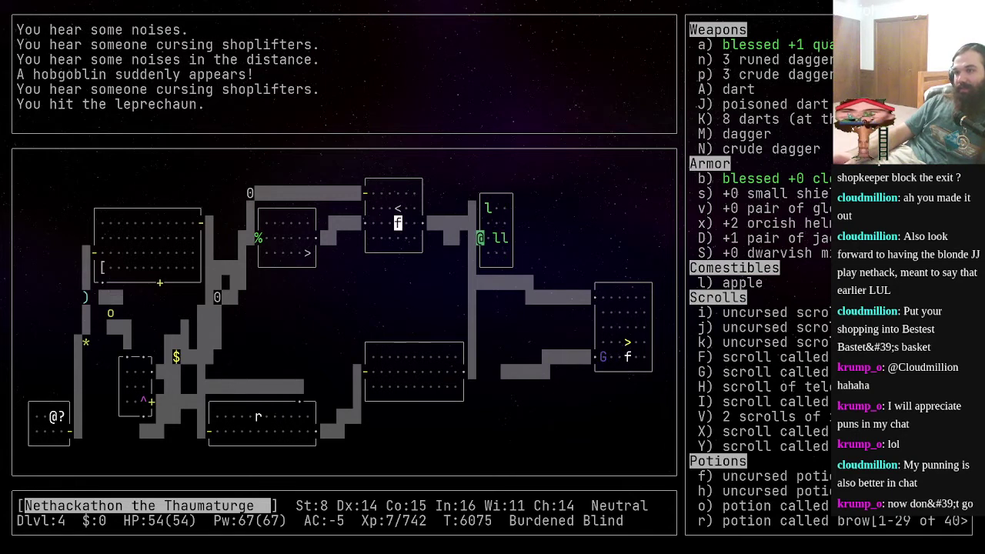
# - Summon the pet with the magic whistle and keep fighting the unseen leprechaun
pyautogui.press('.')
pyautogui.press('a')
pyautogui.press('w')
pyautogui.press('s')
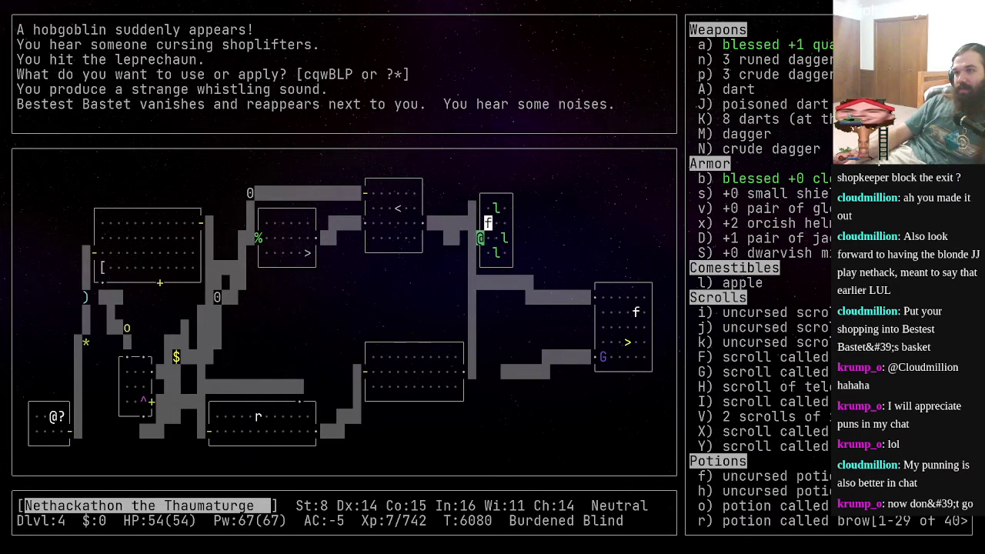
pyautogui.press('s')
pyautogui.press('s')
pyautogui.press('s')
pyautogui.press('s')
pyautogui.press('s')
pyautogui.press('s')
pyautogui.press('s')
pyautogui.press('s')
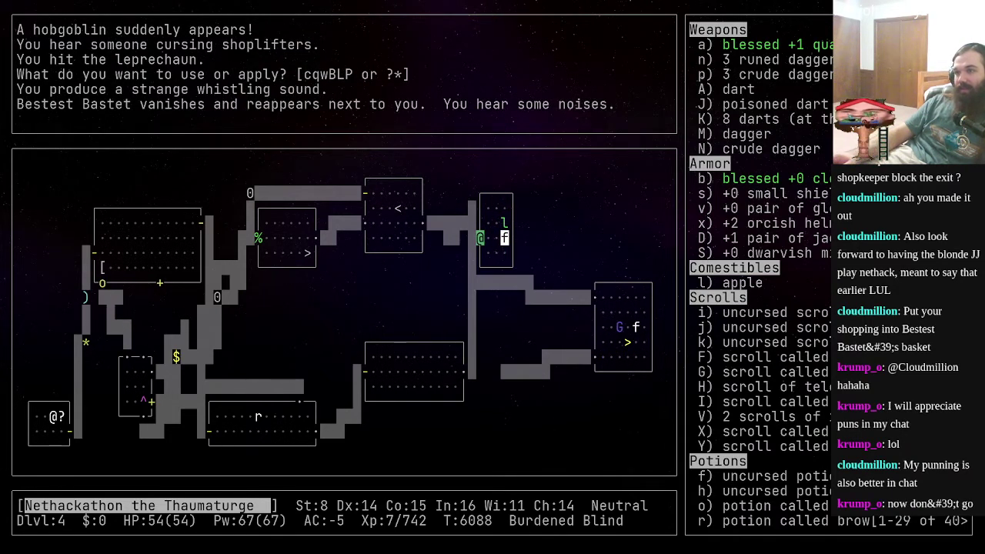
pyautogui.press('s')
pyautogui.press('s')
pyautogui.press('F')
pyautogui.press('k')
pyautogui.press('Z')
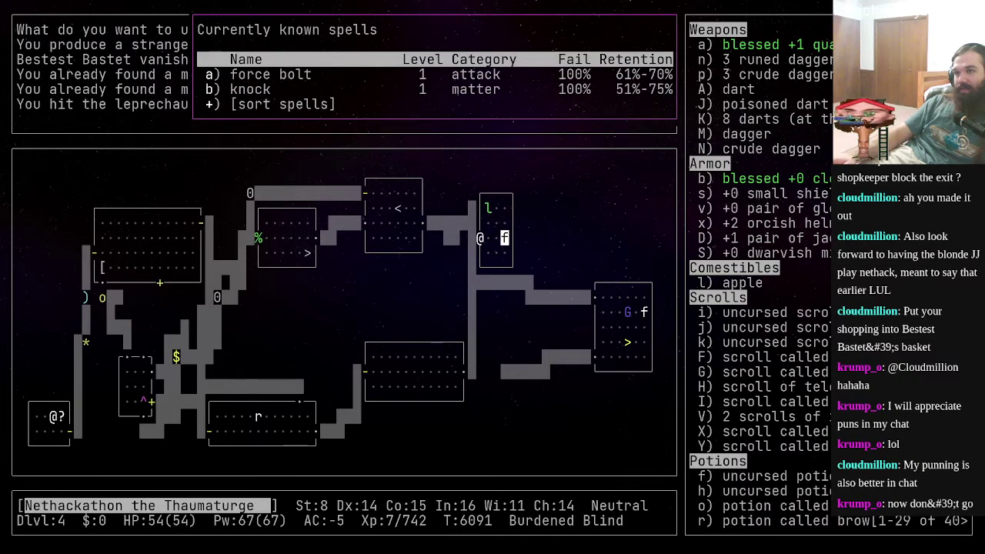
pyautogui.press('Escape')
pyautogui.press('s')
pyautogui.press('s')
pyautogui.press('s')
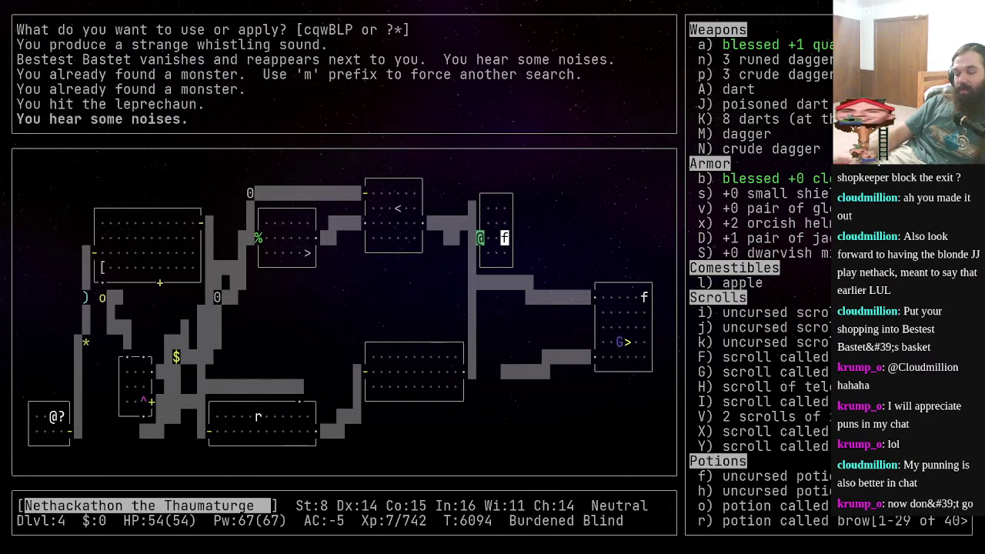
# - Take off the towel and collect the gold piles, reaching 253 gold
pyautogui.press('T')
pyautogui.press('s')
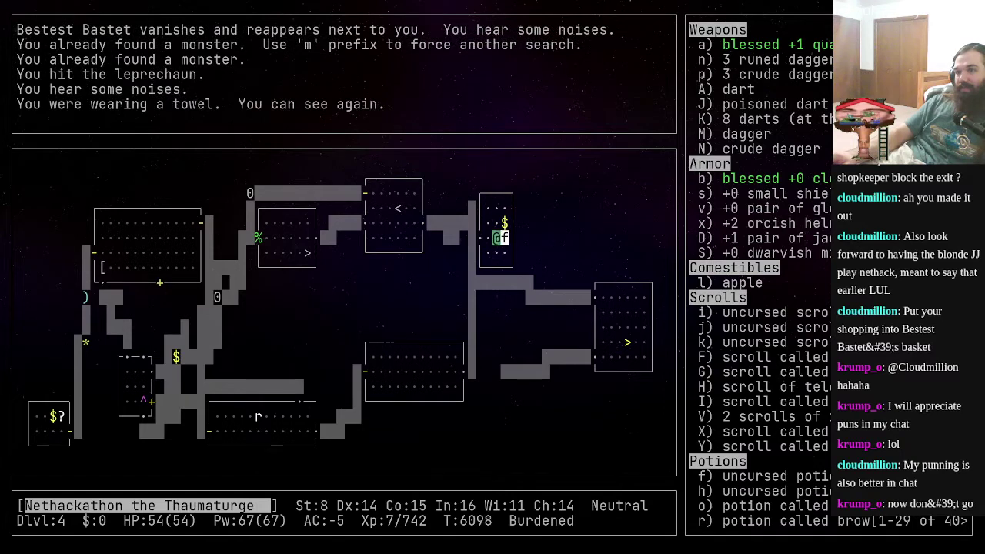
pyautogui.press('l')
pyautogui.press('k')
pyautogui.press('h')
# - Walk west through the corridor and room, then kill the hobgoblin
pyautogui.press('h')
pyautogui.press('h')
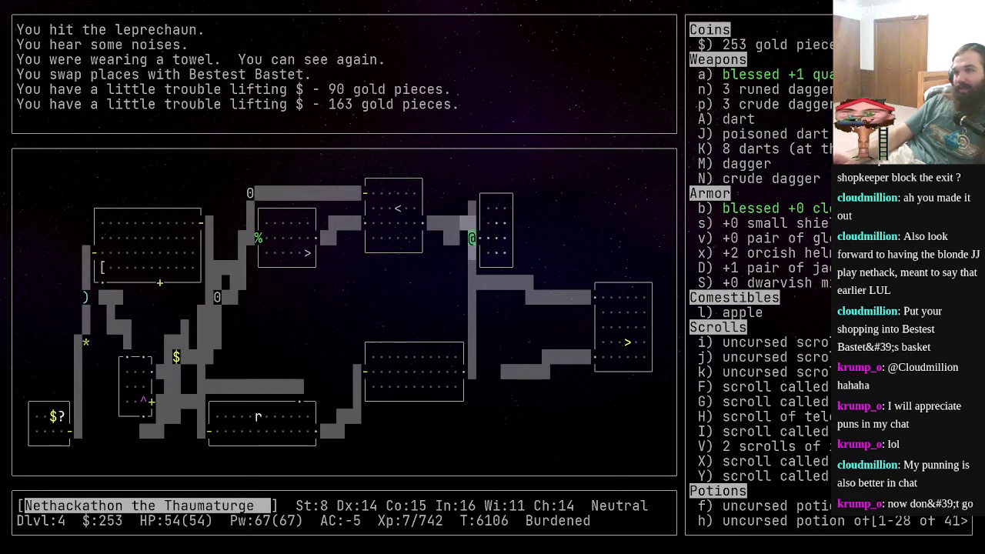
pyautogui.press('h')
pyautogui.press('h')
pyautogui.press('h')
pyautogui.press('h')
pyautogui.press('h')
pyautogui.press('h')
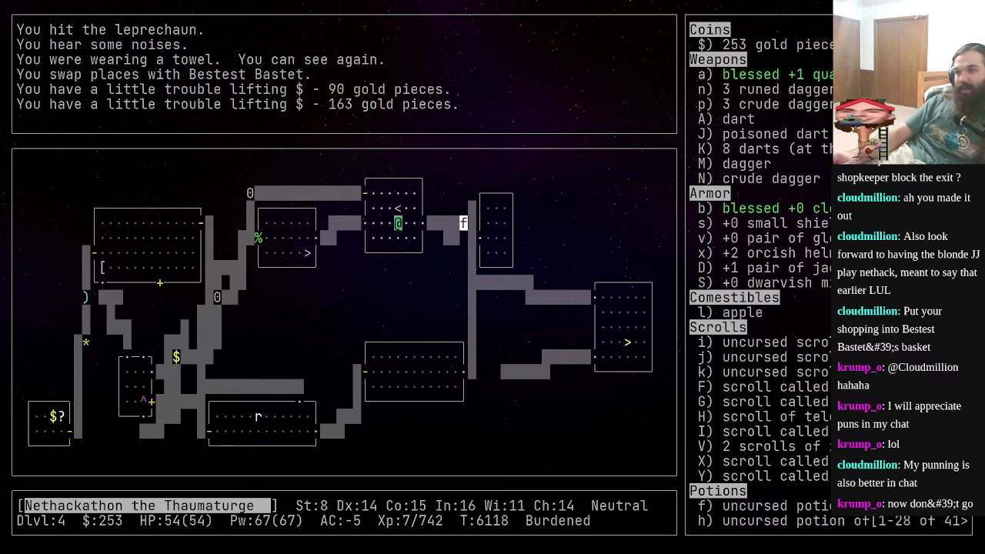
pyautogui.press('h')
pyautogui.press('h')
pyautogui.press('h')
pyautogui.press('h')
pyautogui.press('b')
pyautogui.press('h')
pyautogui.press('h')
pyautogui.press('h')
pyautogui.press('h')
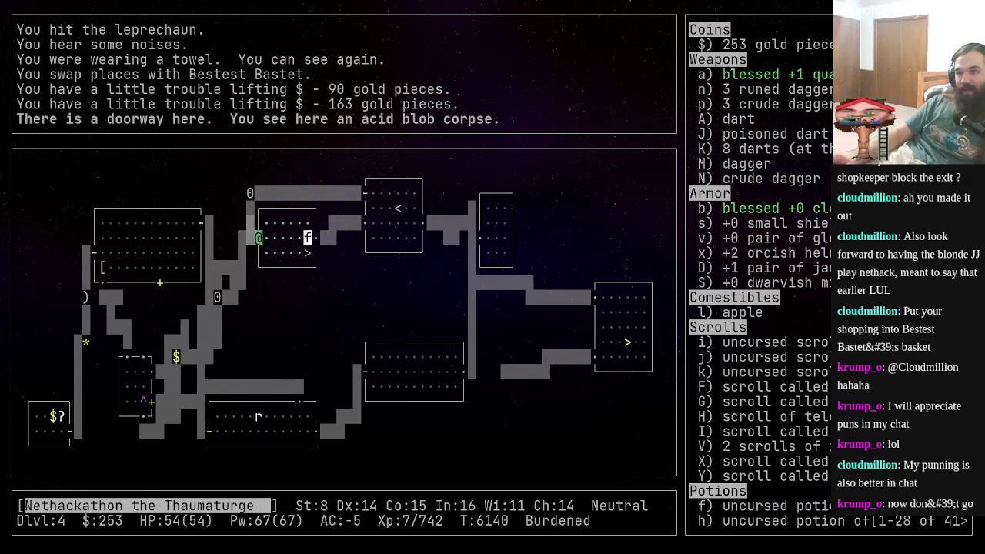
pyautogui.press('h')
pyautogui.press('h')
pyautogui.press('b')
pyautogui.press('b')
pyautogui.press('k')
pyautogui.press('k')
pyautogui.press('k')
pyautogui.press('k')
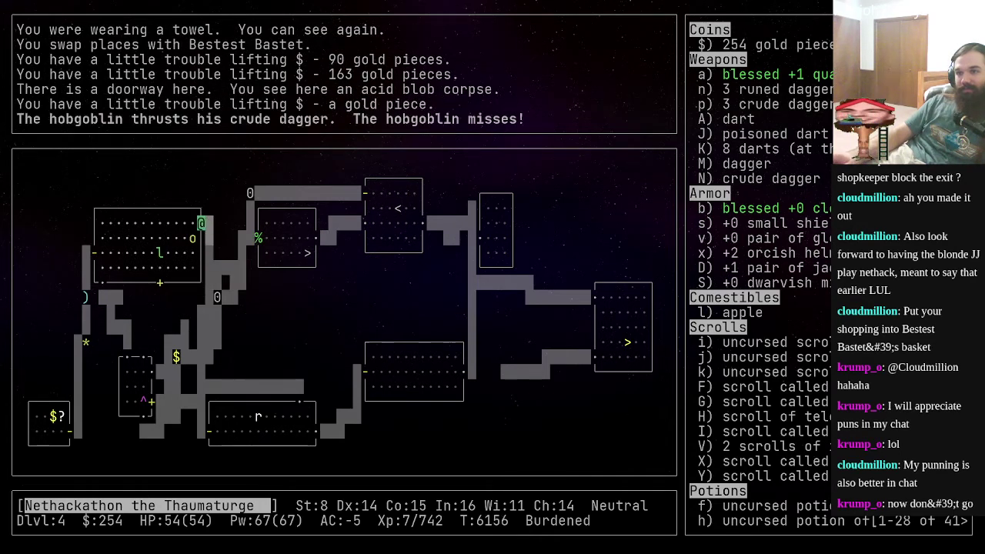
pyautogui.press('h')
pyautogui.press('F')
pyautogui.press('F')
pyautogui.press('j')
pyautogui.press('j')
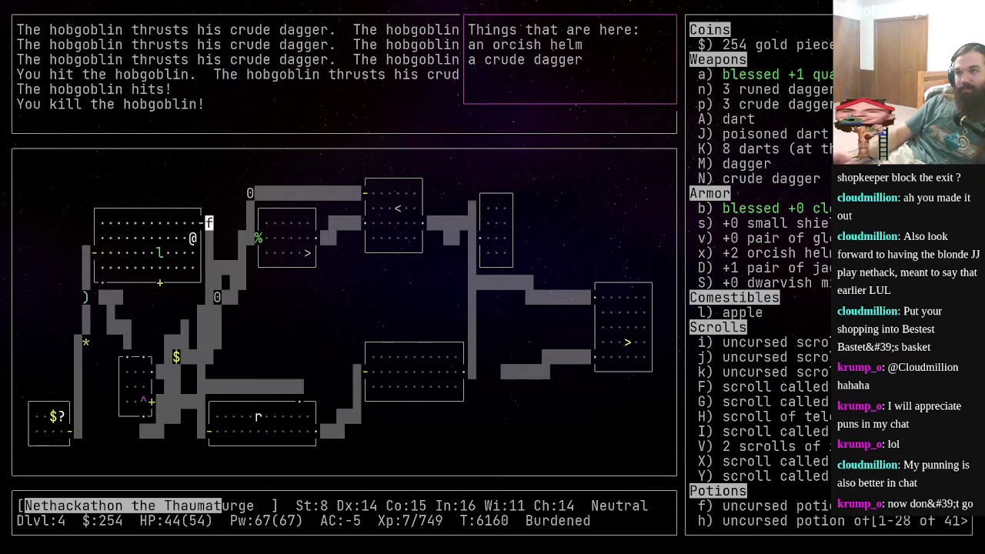
# - Drop all 254 gold pieces on the slain hobgoblin's square
pyautogui.press('h')
pyautogui.press('d')
pyautogui.press('$')
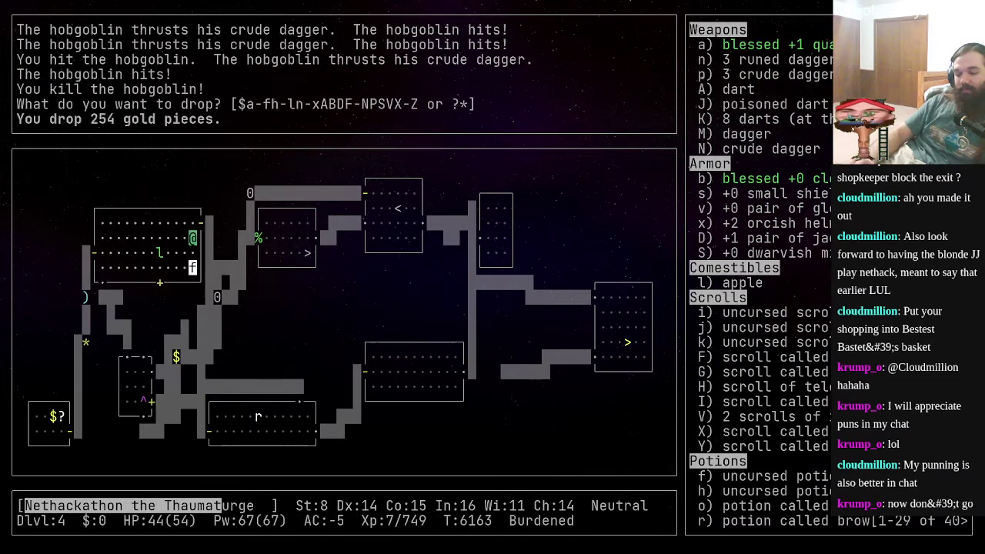
pyautogui.press('h')
# - Head west and south down the corridor, then whistle Bestest Bastet back
pyautogui.press('h')
pyautogui.press('h')
pyautogui.press('h')
pyautogui.press('h')
pyautogui.press('h')
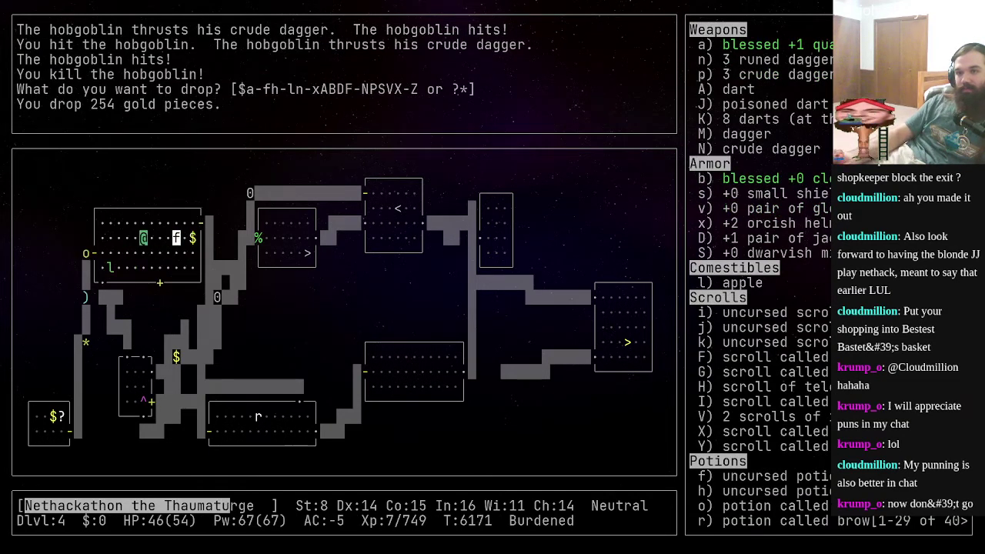
pyautogui.press('h')
pyautogui.press('h')
pyautogui.press('b')
pyautogui.press('b')
pyautogui.press('h')
pyautogui.press('j')
pyautogui.press('j')
pyautogui.press('j')
pyautogui.press('j')
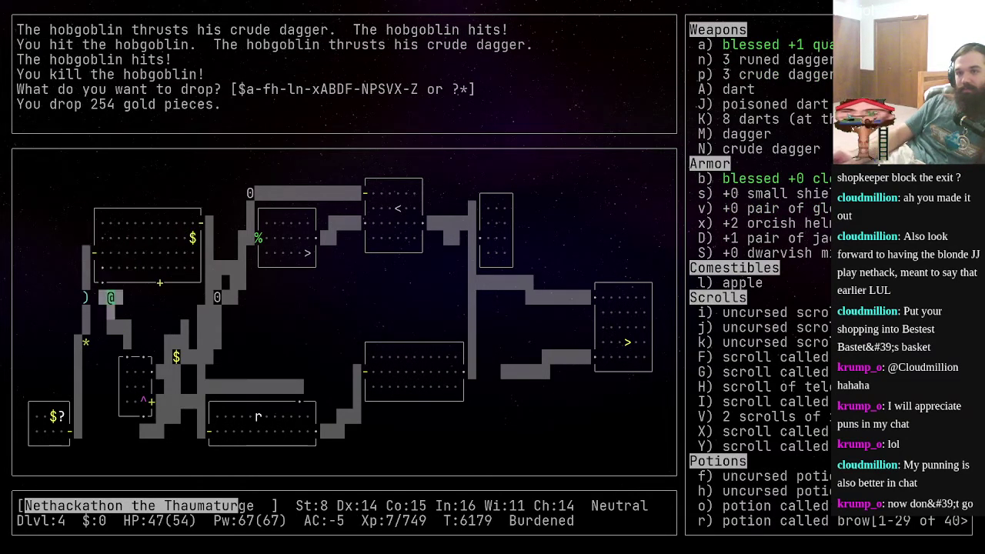
pyautogui.press('j')
pyautogui.press('j')
pyautogui.press('j')
pyautogui.press('j')
pyautogui.press('j')
pyautogui.press('a')
pyautogui.press('w')
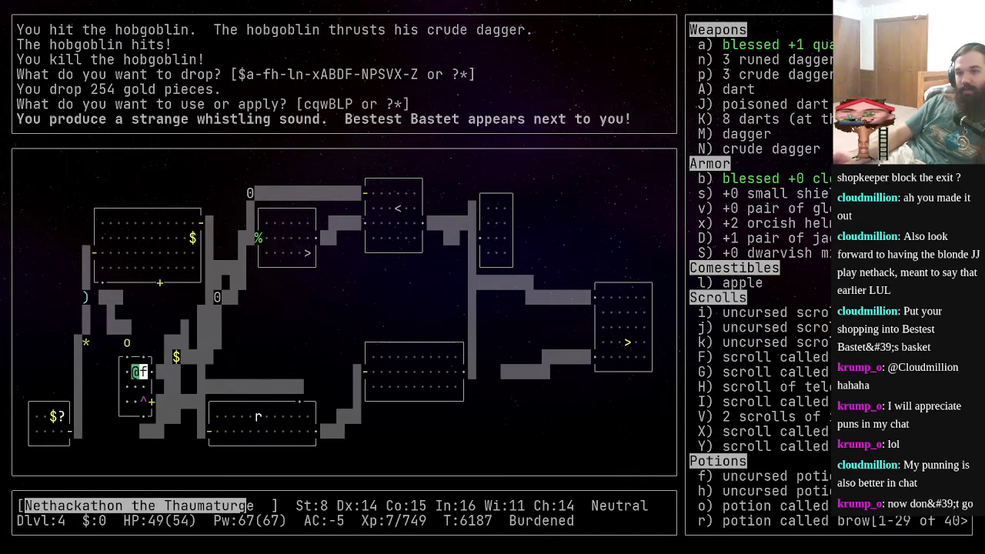
pyautogui.press('j')
pyautogui.press('j')
# - Pick up the 49 gold pieces and move onto the doorway past the pet
pyautogui.press('s')
pyautogui.press('s')
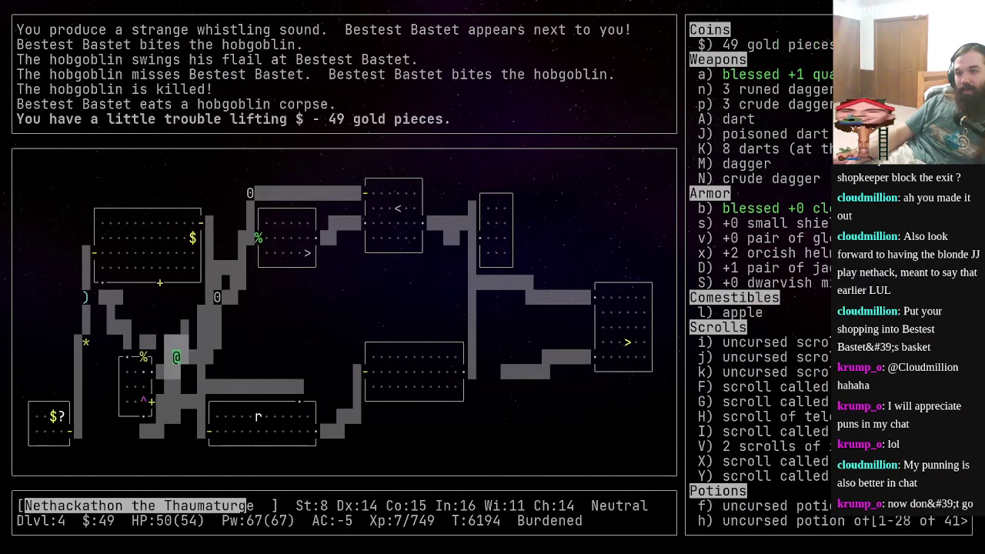
pyautogui.press('k')
pyautogui.press('k')
pyautogui.press('y')
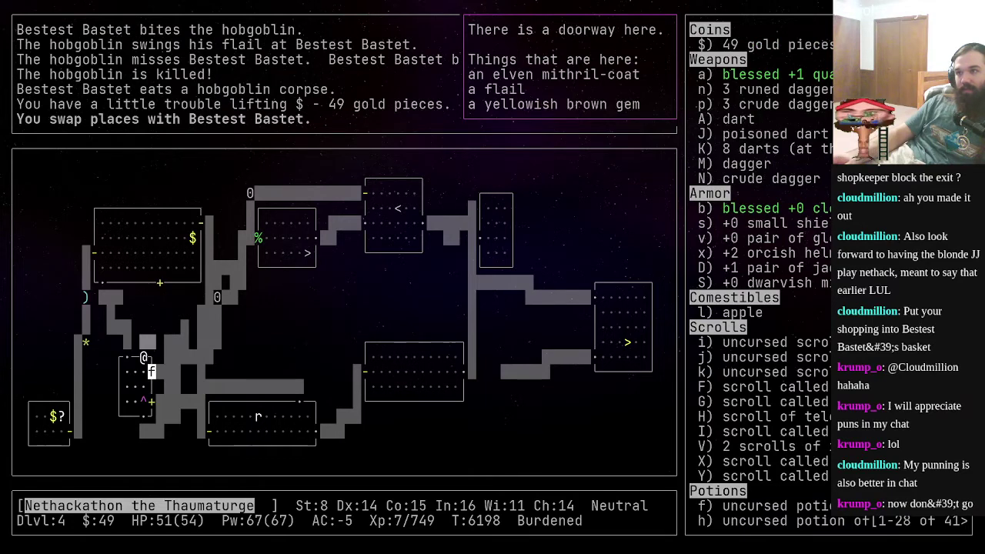
pyautogui.press('Escape')
# - Kill the acid blob with a thrown runed dagger and advance dagger skill
pyautogui.press('u')
pyautogui.press('u')
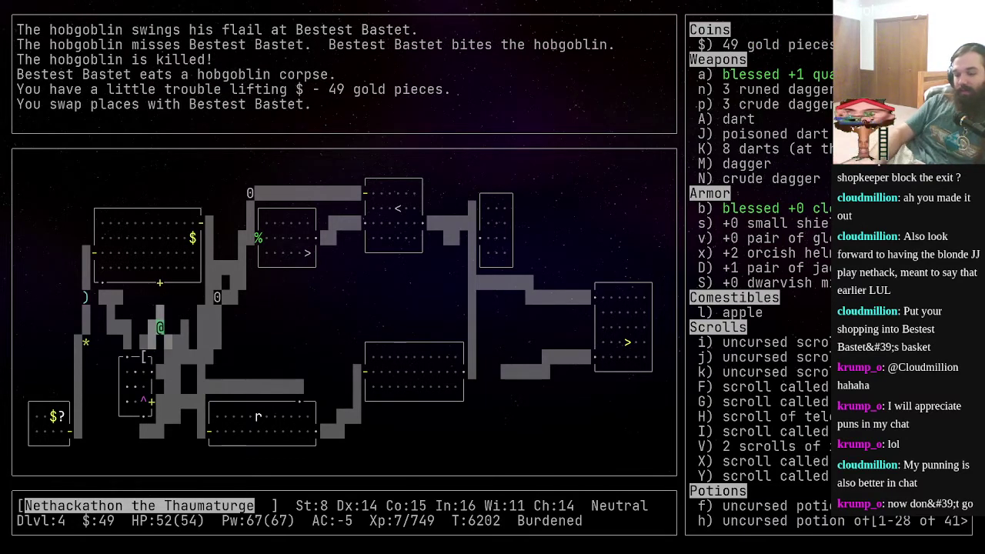
pyautogui.press('P')
pyautogui.press('Z')
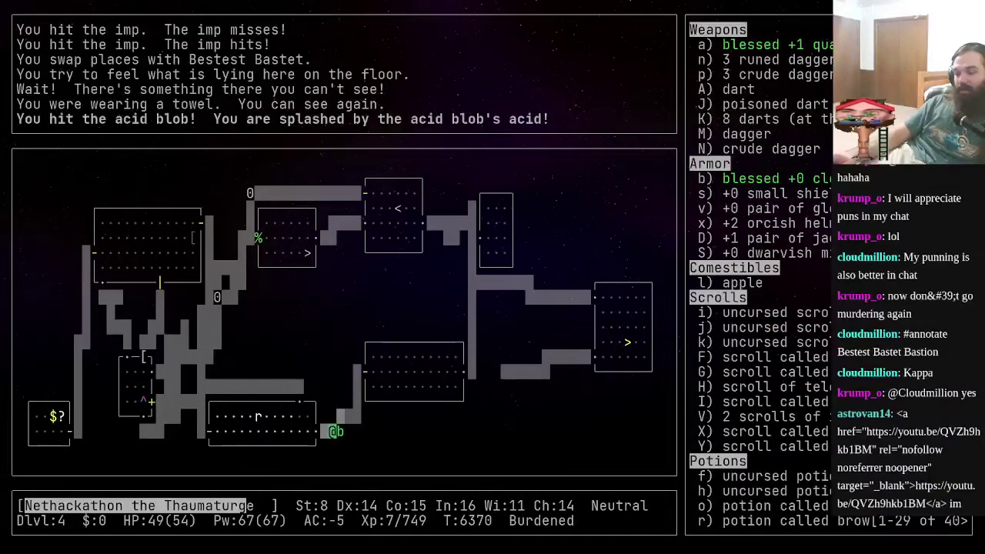
pyautogui.press('t')
pyautogui.press('n')
pyautogui.press('l')
pyautogui.write('l')
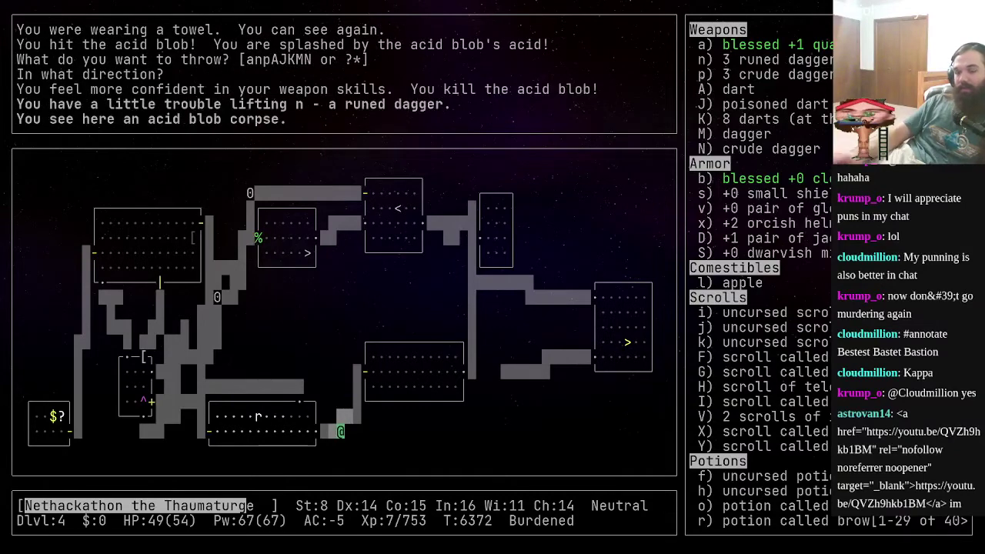
pyautogui.write('#enhance')
pyautogui.press('Return')
pyautogui.press('a')
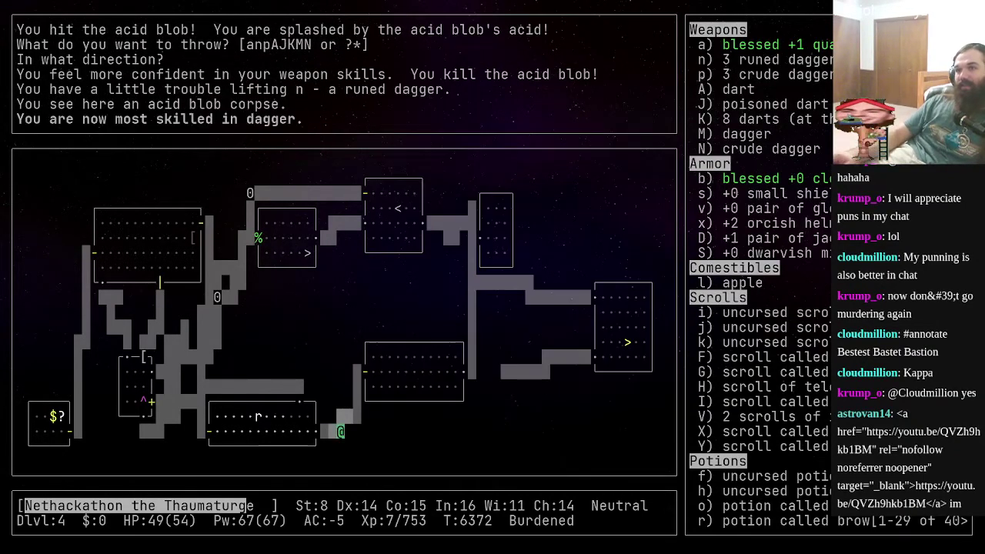
# - Run east across the room and north up the corridor
pyautogui.press('k')
pyautogui.press('l')
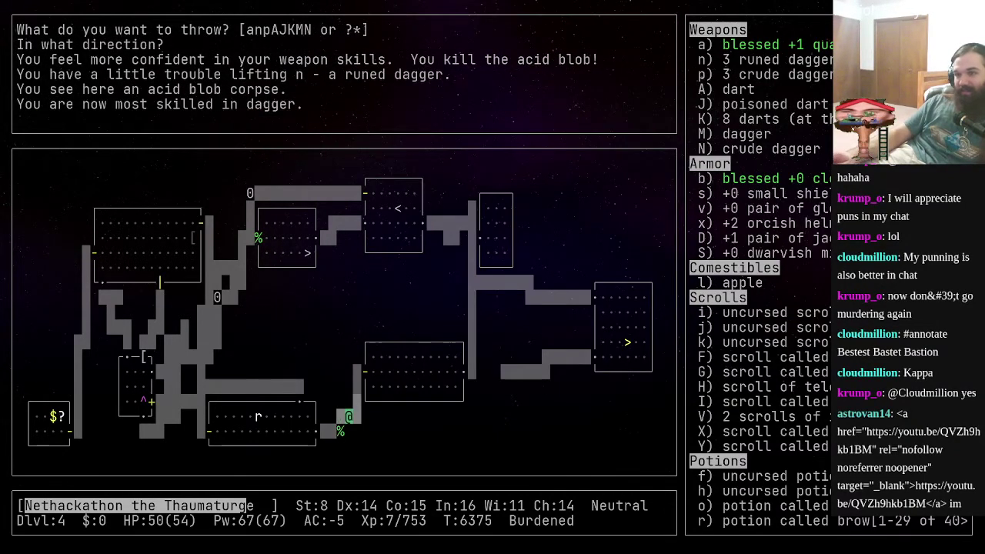
pyautogui.press('b')
pyautogui.press('k')
pyautogui.press('k')
pyautogui.press('k')
pyautogui.press('k')
pyautogui.hotkey('shift', 'l')
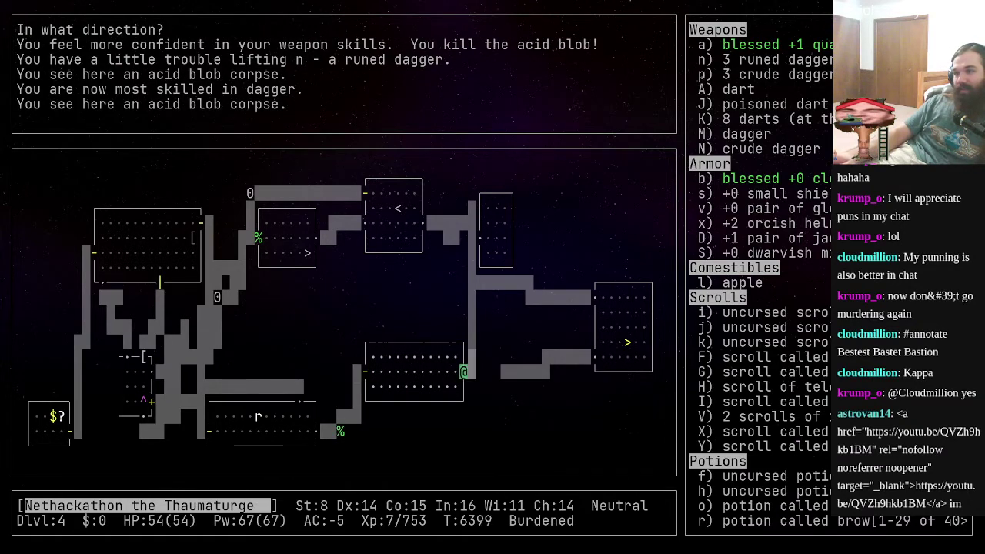
pyautogui.hotkey('shift', 'k')
pyautogui.press('k')
pyautogui.press('k')
# - Whistle Bestest Bastet back, wait while it kills the leprechaun, and grab 78 gold
pyautogui.press('a')
pyautogui.press('w')
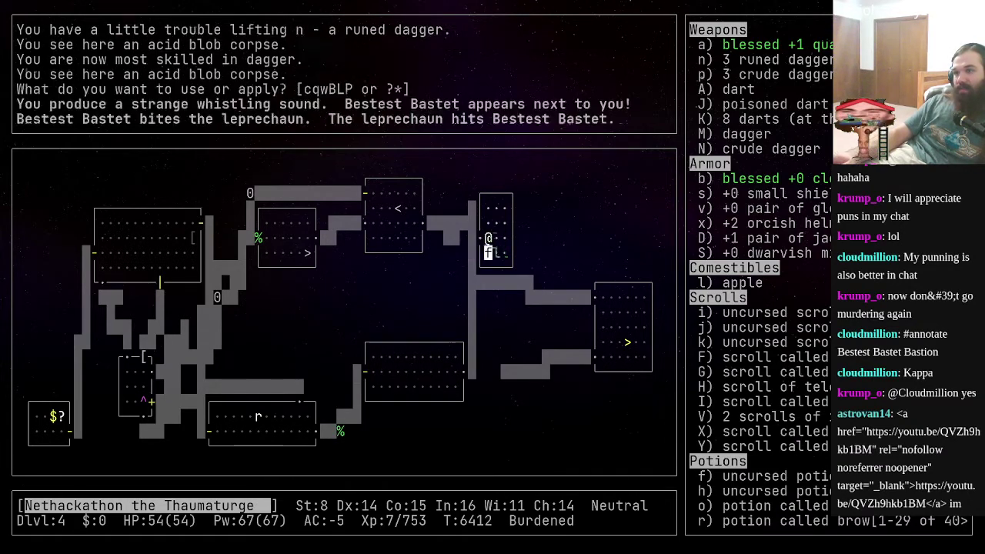
pyautogui.press('s')
pyautogui.press('s')
pyautogui.press('s')
pyautogui.press('s')
pyautogui.press('s')
pyautogui.press('s')
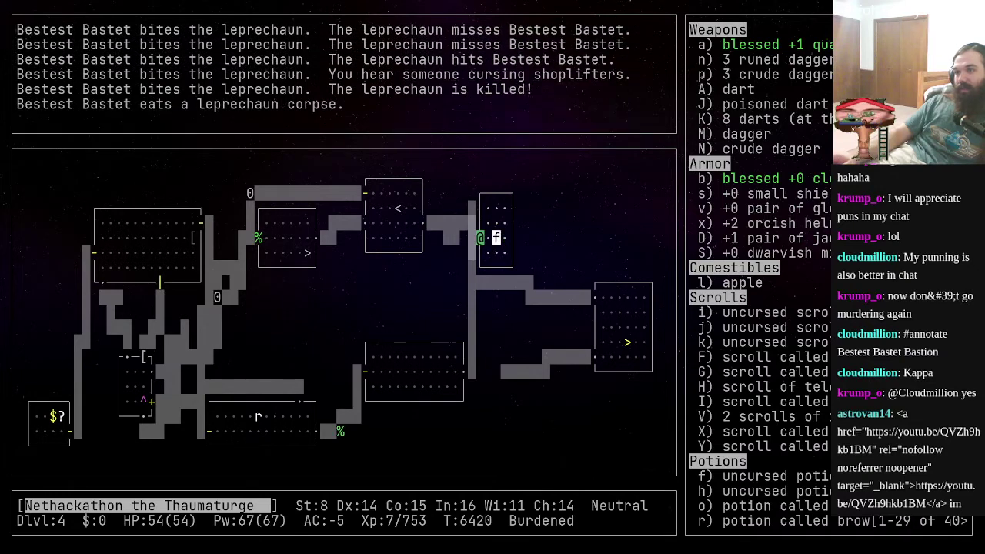
pyautogui.press('s')
pyautogui.press('s')
pyautogui.press('l')
pyautogui.press(',')
# - Walk west into the staircase room toward the corridor
pyautogui.press('h')
pyautogui.press('h')
pyautogui.press('h')
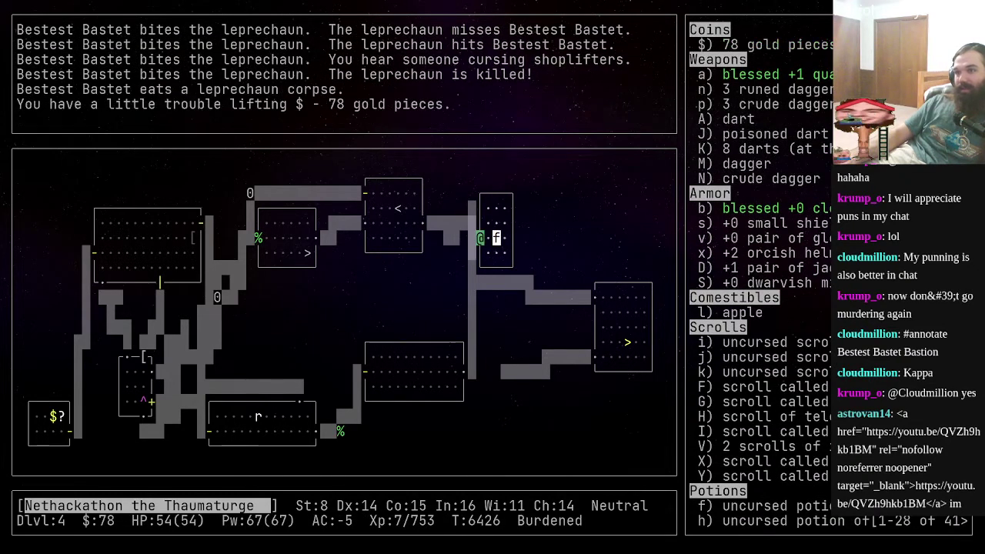
pyautogui.press('h')
pyautogui.press('h')
pyautogui.press('h')
pyautogui.press('h')
pyautogui.press('h')
pyautogui.press('h')
pyautogui.press('h')
pyautogui.press('h')
pyautogui.press('h')
pyautogui.press('h')
pyautogui.press('h')
pyautogui.press('h')
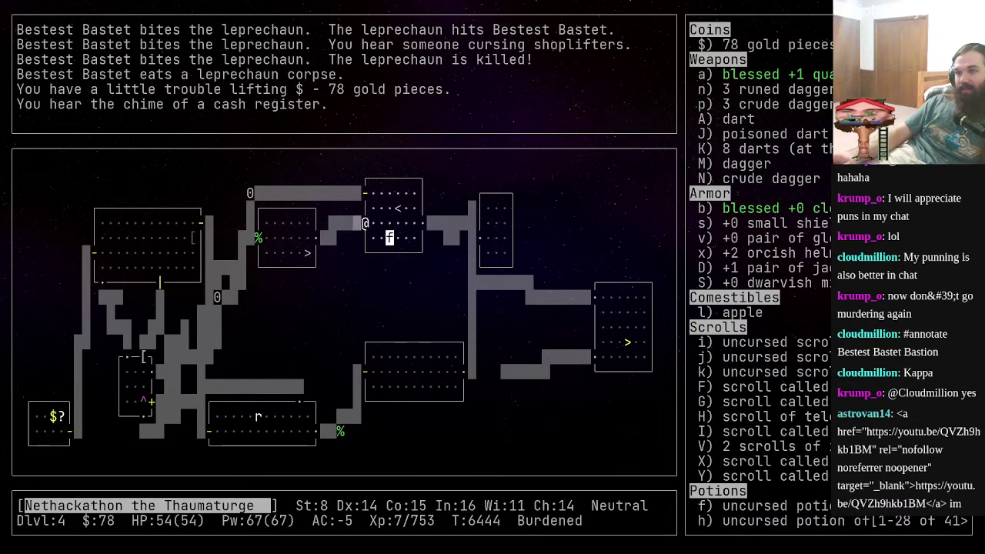
pyautogui.press('h')
pyautogui.press('h')
pyautogui.press('h')
pyautogui.press('_')
pyautogui.press('>')
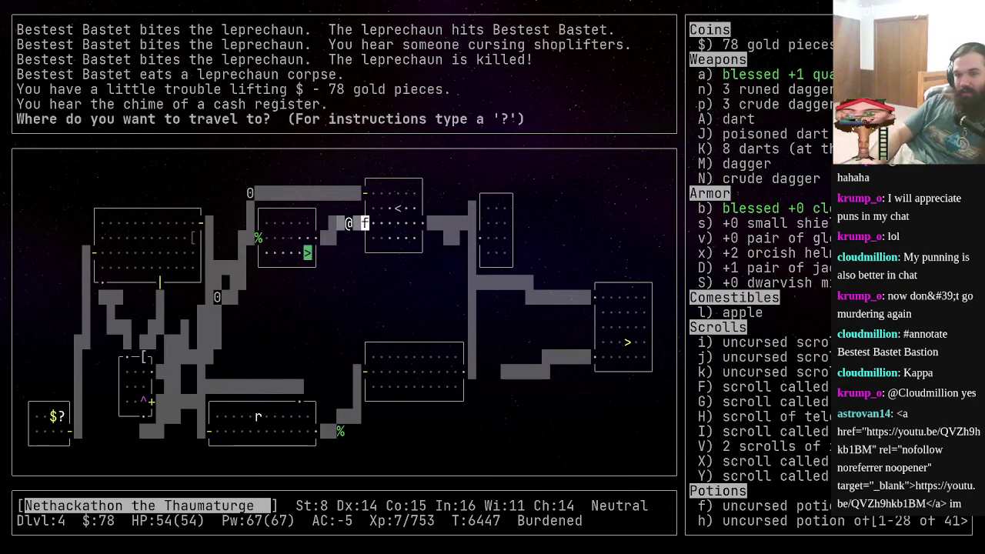
# - Travel to the entrance of Possogroenoe's shop
pyautogui.press('$')
pyautogui.press('j')
pyautogui.press('b')
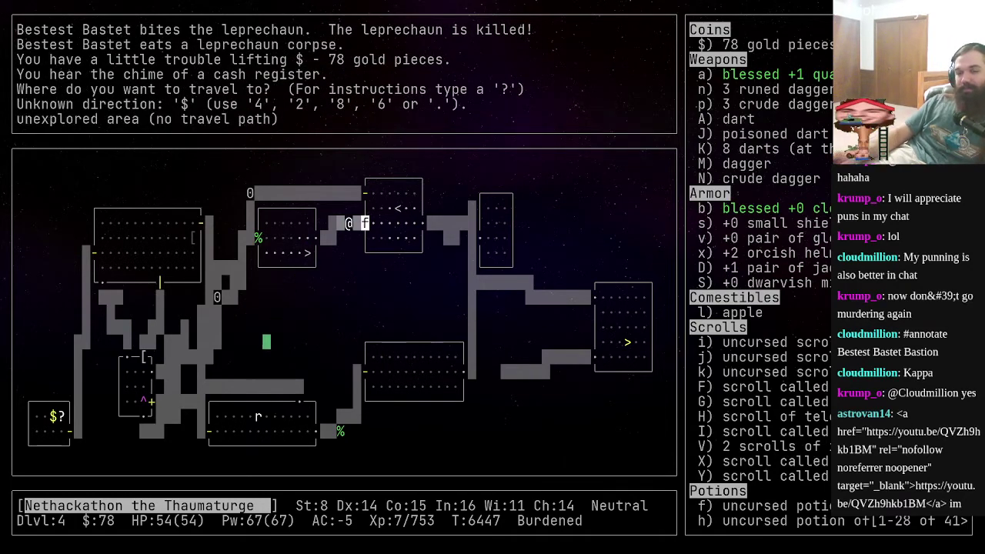
pyautogui.press('b')
pyautogui.press('b')
pyautogui.press('b')
pyautogui.press('h')
pyautogui.press('h')
pyautogui.press('h')
pyautogui.press('h')
pyautogui.press('h')
pyautogui.press('h')
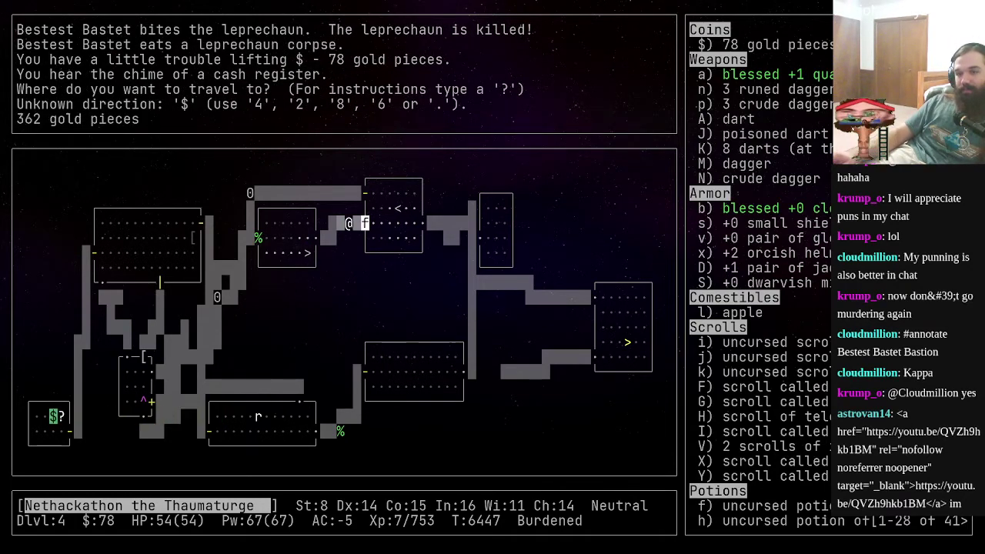
pyautogui.press('h')
pyautogui.press('h')
pyautogui.press('.')
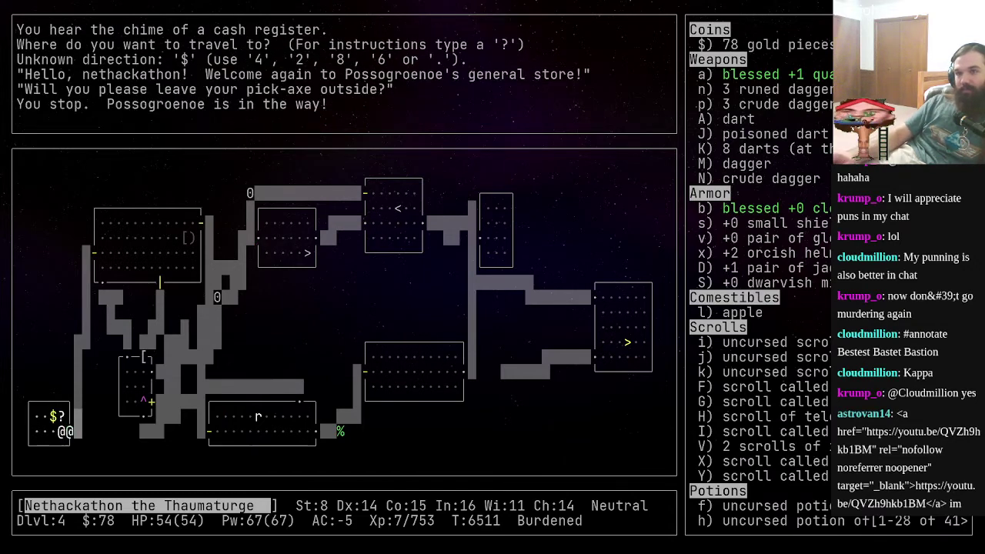
# - Drop the pick-axe outside, then collect the 362 gold inside the shop
pyautogui.press('d')
pyautogui.press('a')
pyautogui.press('h')
pyautogui.press('y')
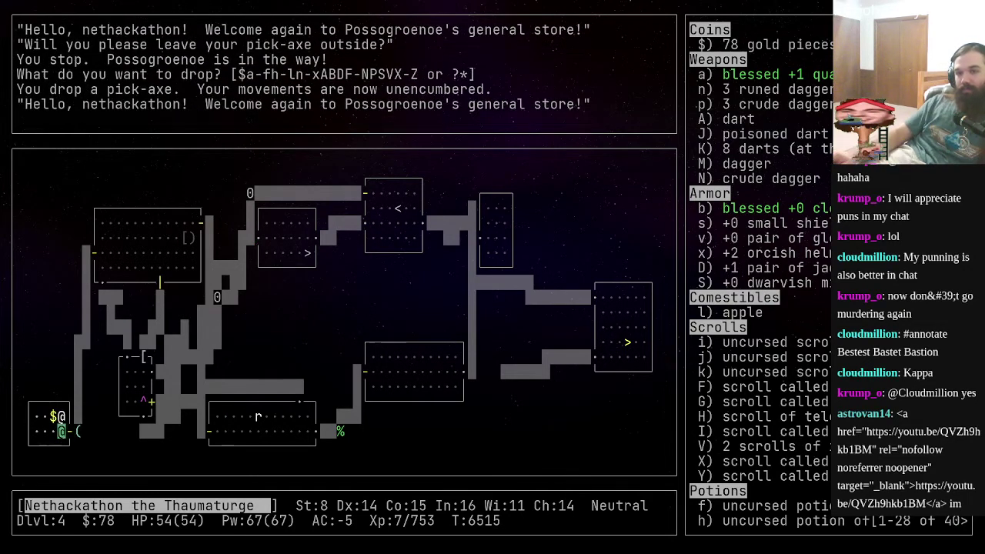
pyautogui.press('h')
pyautogui.press(',')
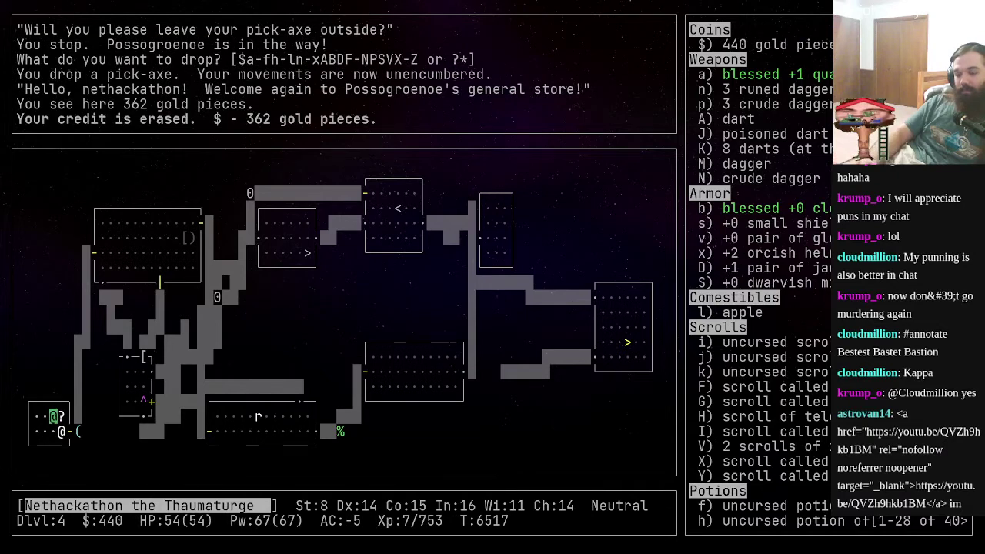
pyautogui.press('$')
# - Select the scroll called ko 200 from the pile of shop items
pyautogui.press('l')
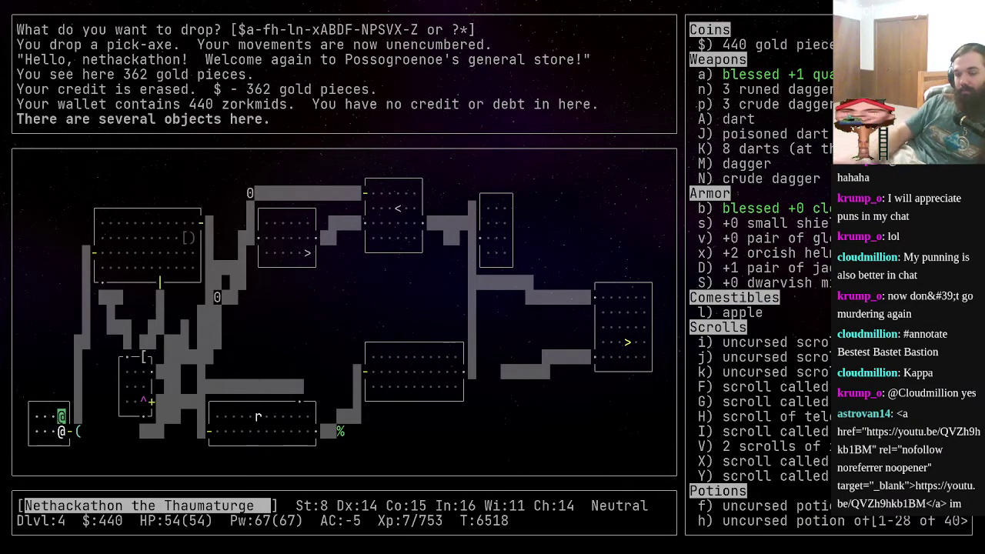
pyautogui.press(',')
pyautogui.press('c')
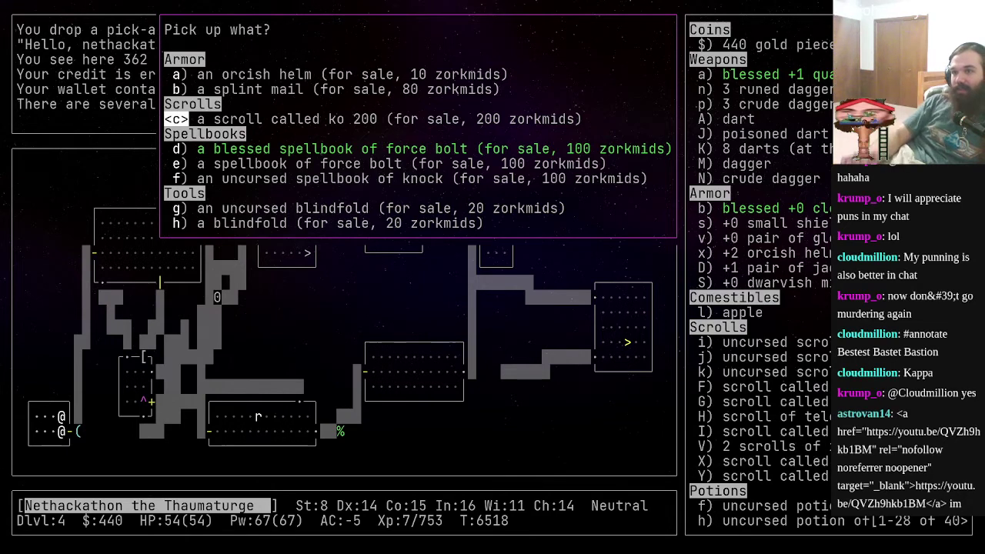
# - Take the scroll called ko 200 and pay 200 gold for it
pyautogui.press('Return')
pyautogui.press('y')
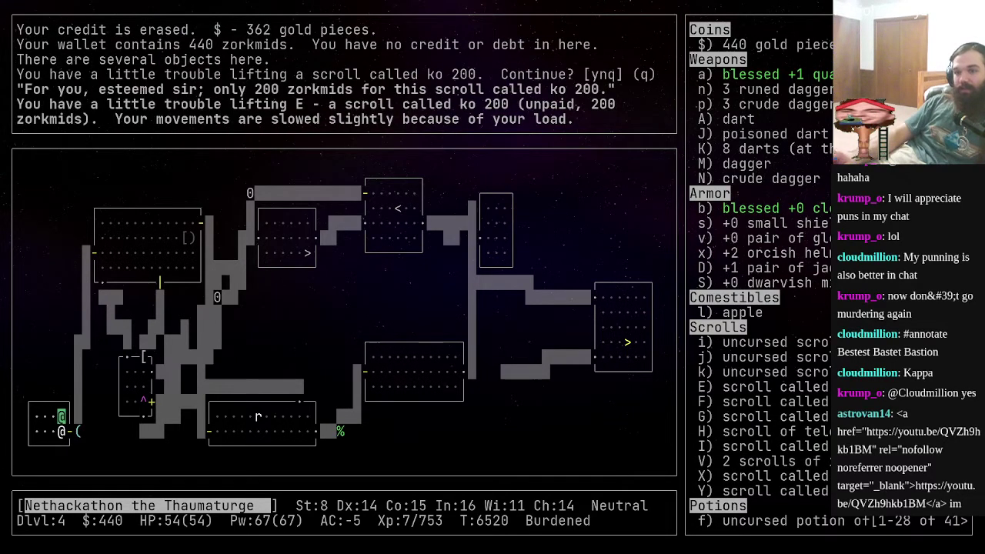
pyautogui.press('j')
pyautogui.press('h')
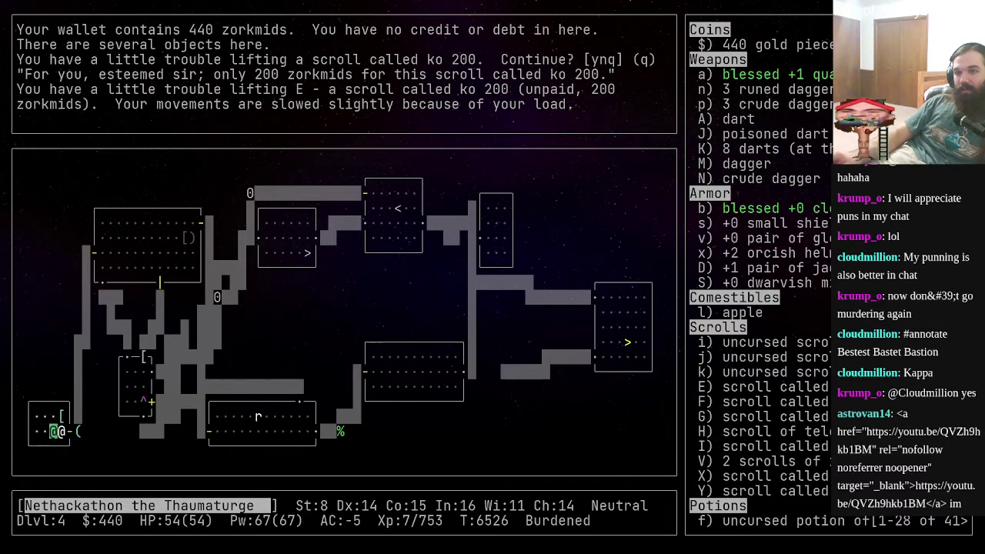
pyautogui.press('s')
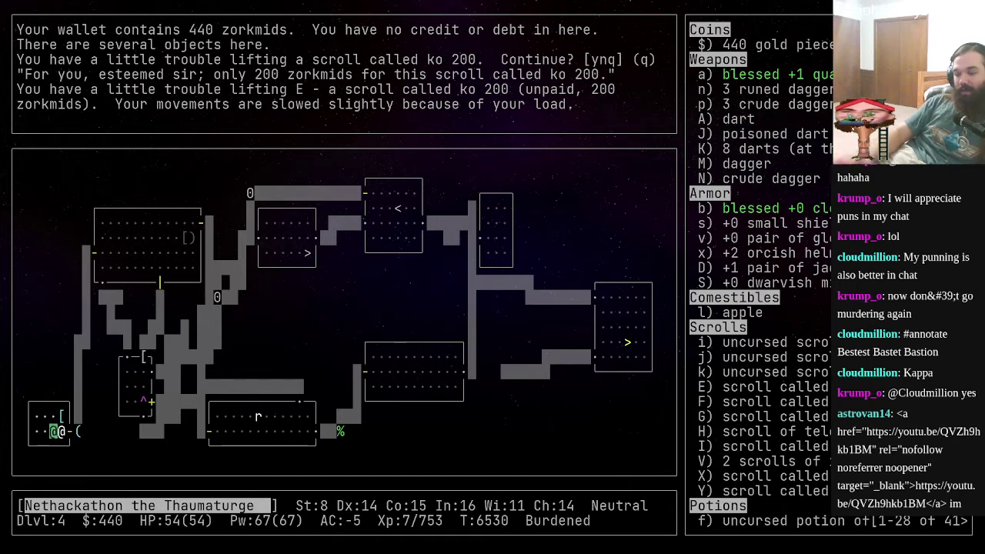
pyautogui.press('p')
pyautogui.press('y')
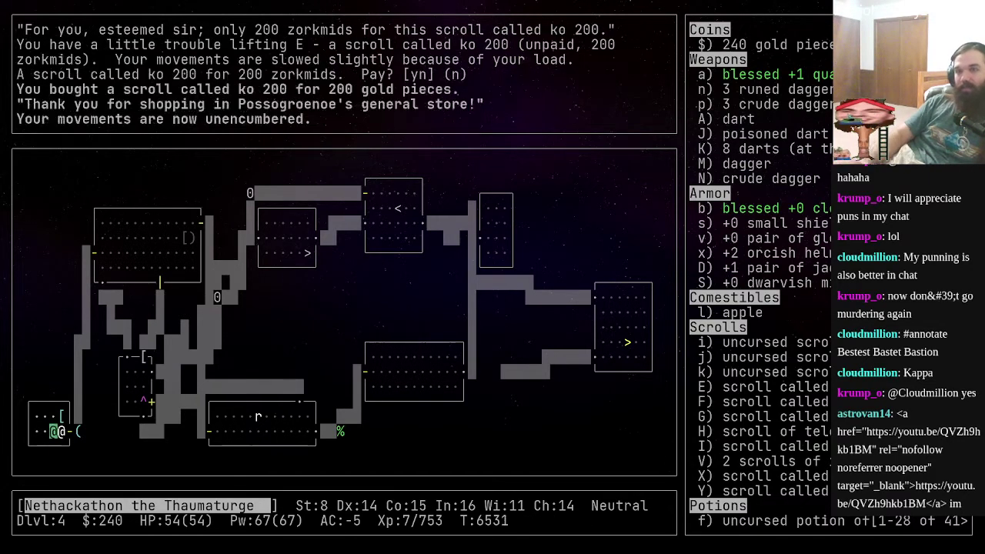
# - Walk out of the shop and lift the pick-axe back up
pyautogui.press('l')
pyautogui.press('l')
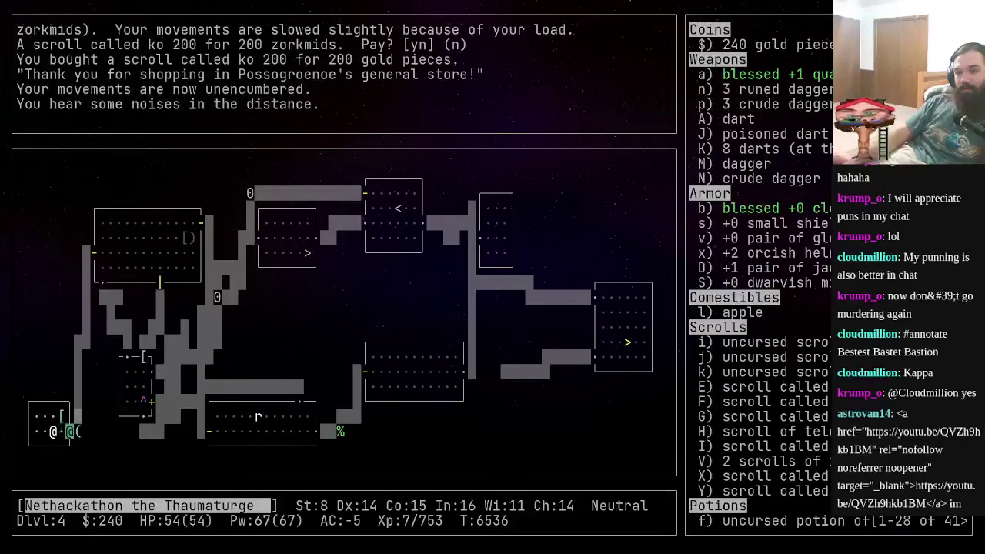
pyautogui.press('l')
pyautogui.press(',')
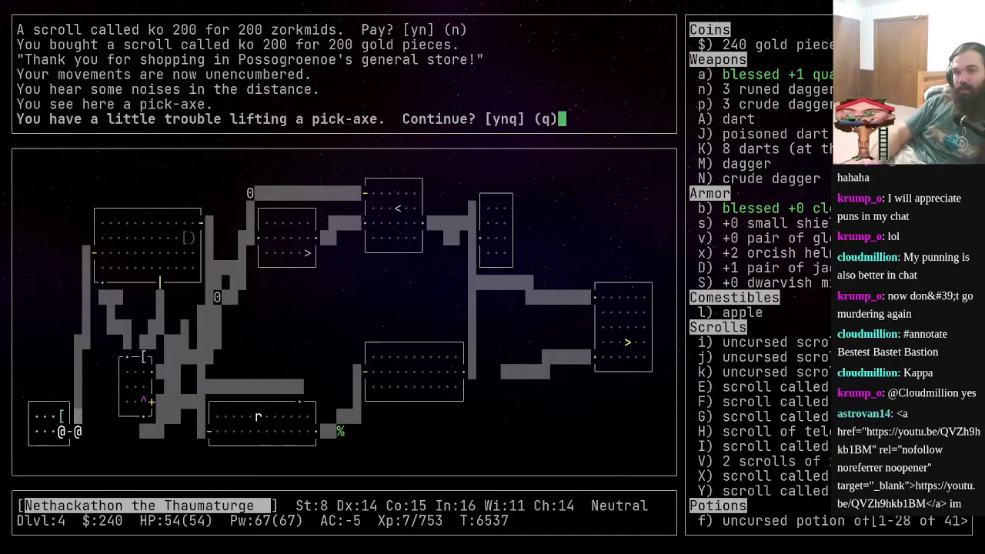
pyautogui.press('y')
pyautogui.press('_')
pyautogui.press('>')
# - Travel to Dlvl 4's down staircase and start the #annotate command
pyautogui.press('>')
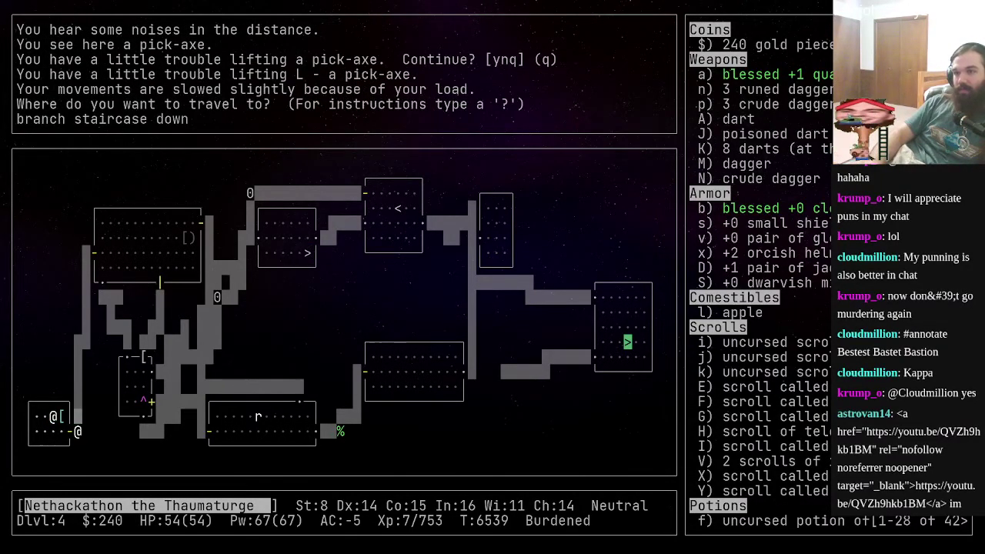
pyautogui.press('>')
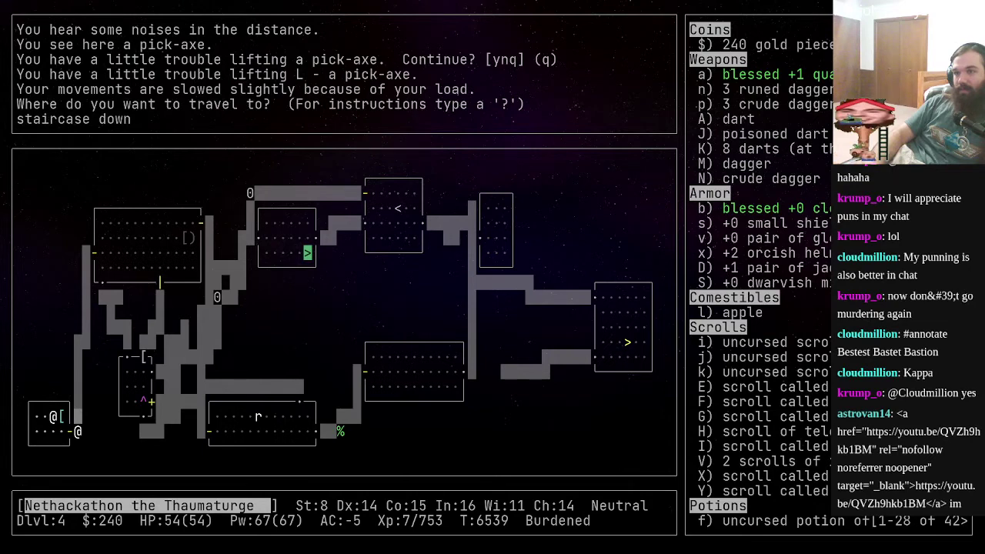
pyautogui.press('.')
pyautogui.press('Return')
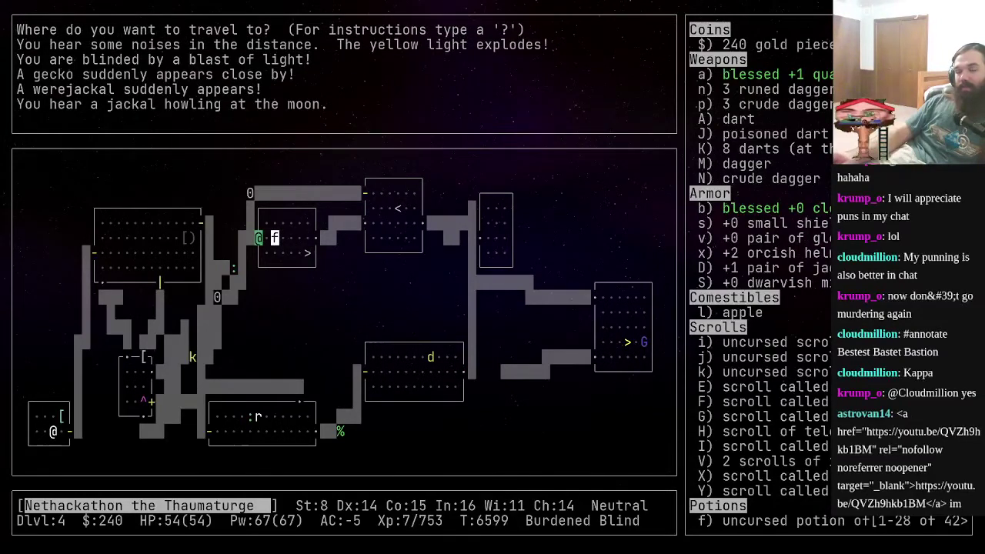
pyautogui.press('.')
pyautogui.press('Return')
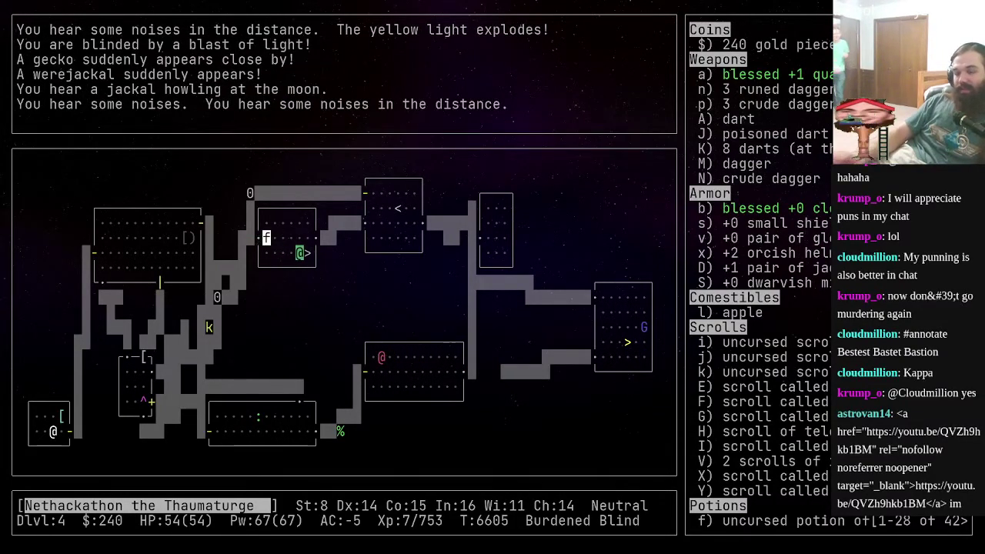
pyautogui.write('# annotate')
pyautogui.press('Return')
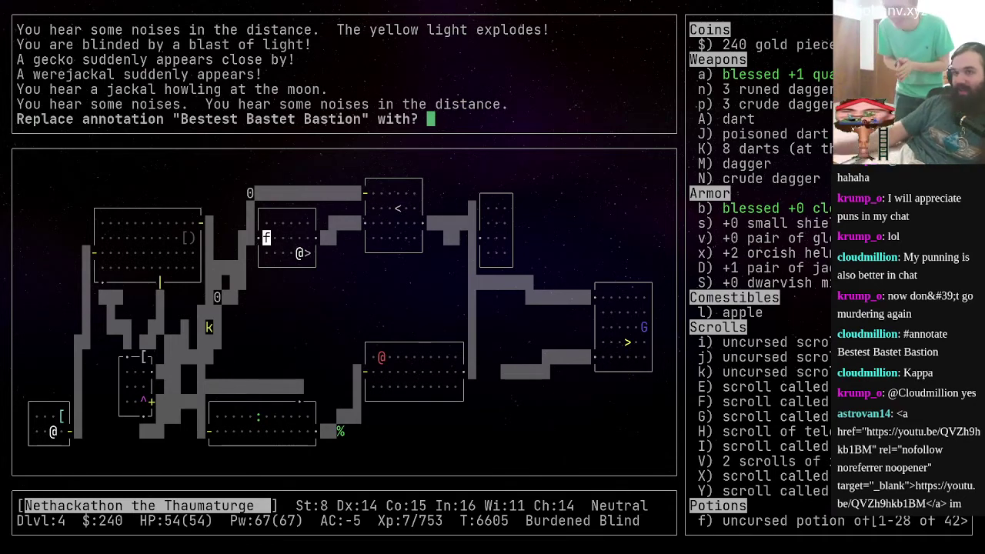
# - Annotate the level 'Bestest Bastet Bastion AND WEREJACKAL' and descend the stairs
pyautogui.moveTo(184, 118); pyautogui.dragTo(834, 105)
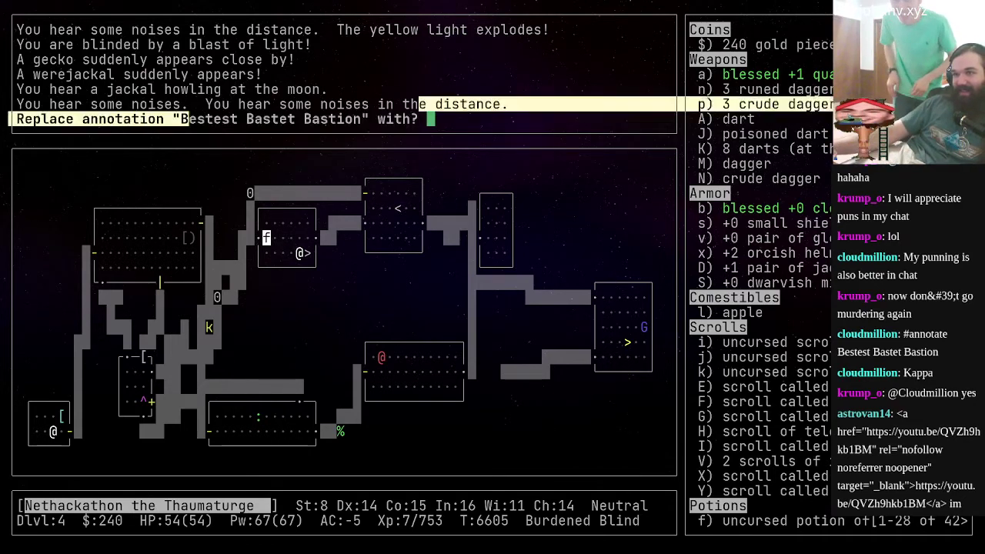
pyautogui.moveTo(431, 104); pyautogui.dragTo(362, 119)
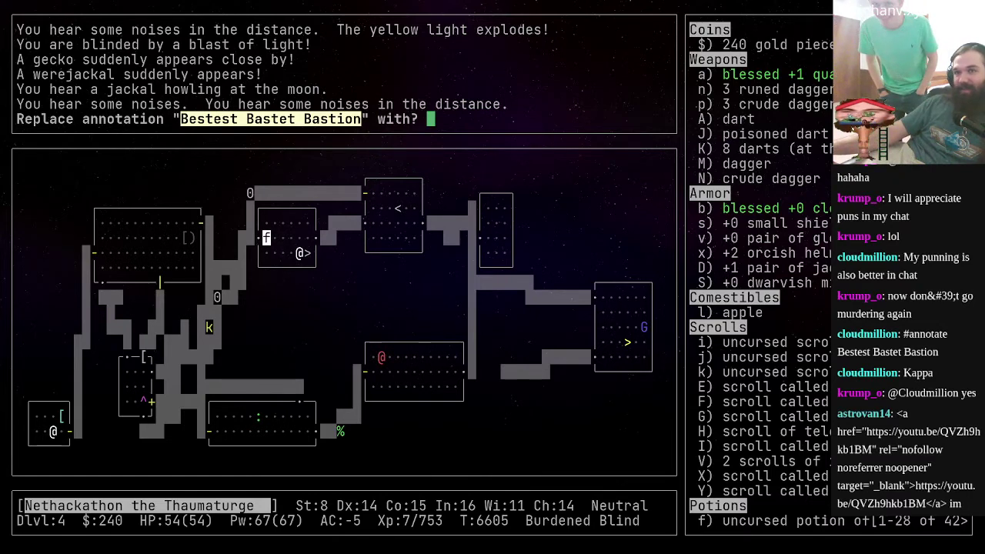
pyautogui.moveTo(17, 59); pyautogui.dragTo(296, 60)
pyautogui.click(392, 104)
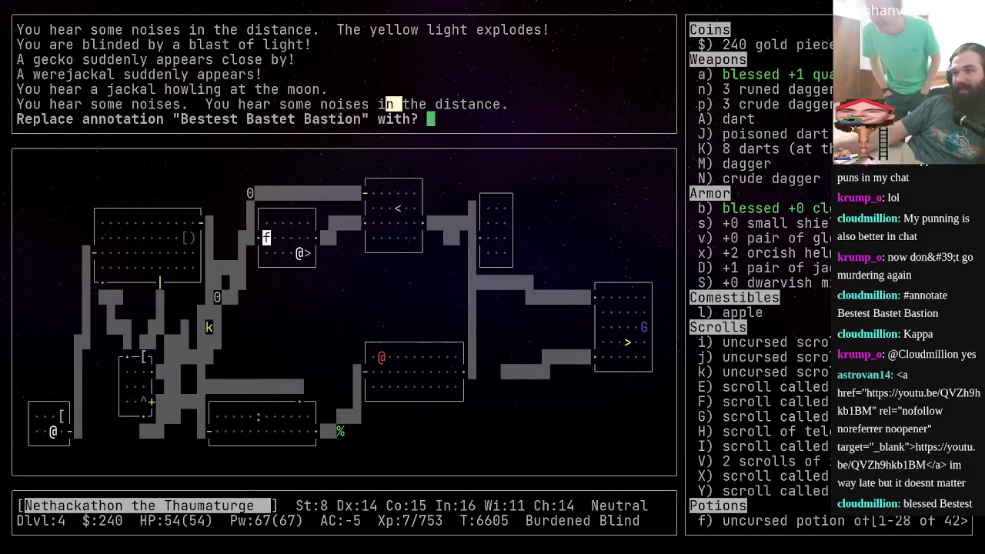
pyautogui.write('Bestest Bastet Bastion')
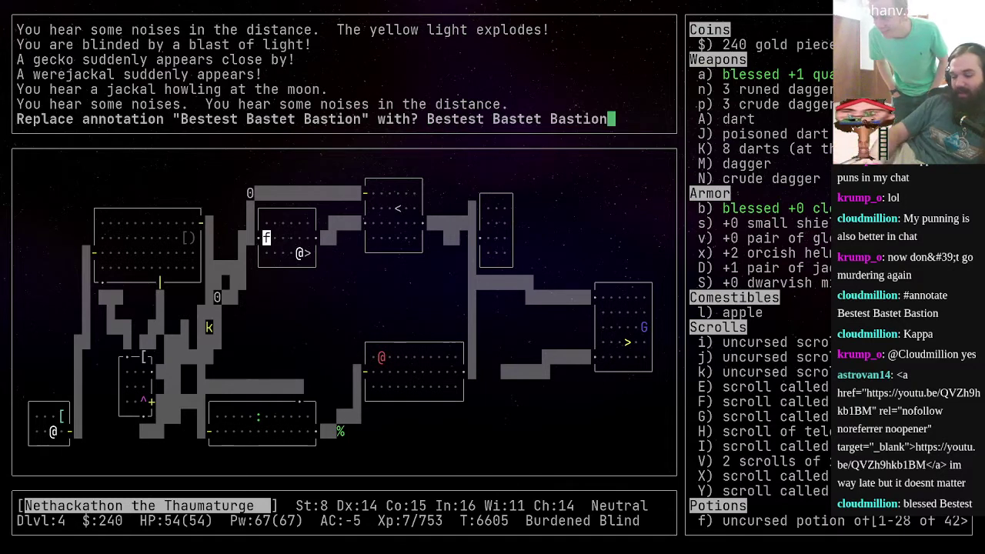
pyautogui.write(' AND WERE')
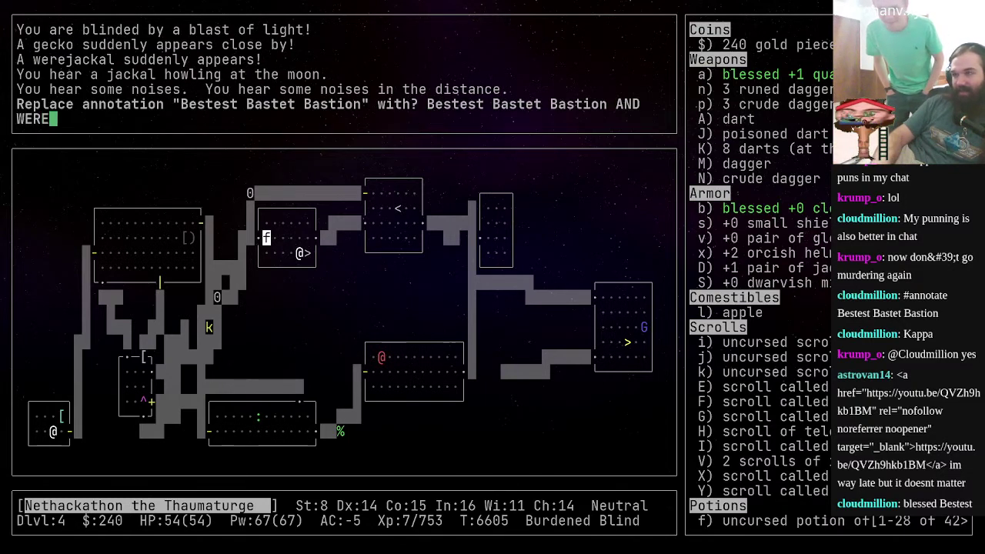
pyautogui.write('JACKAL')
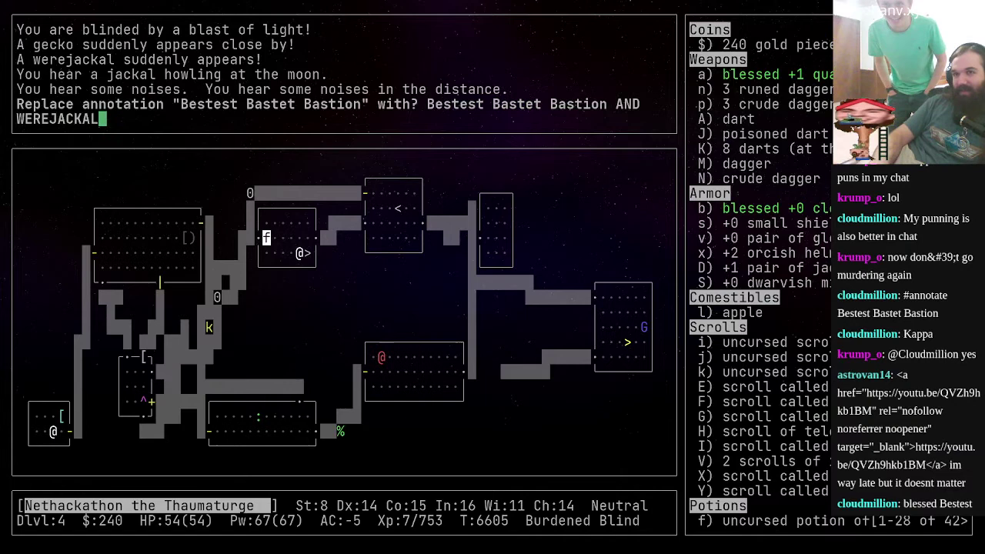
pyautogui.press('Return')
pyautogui.press('s')
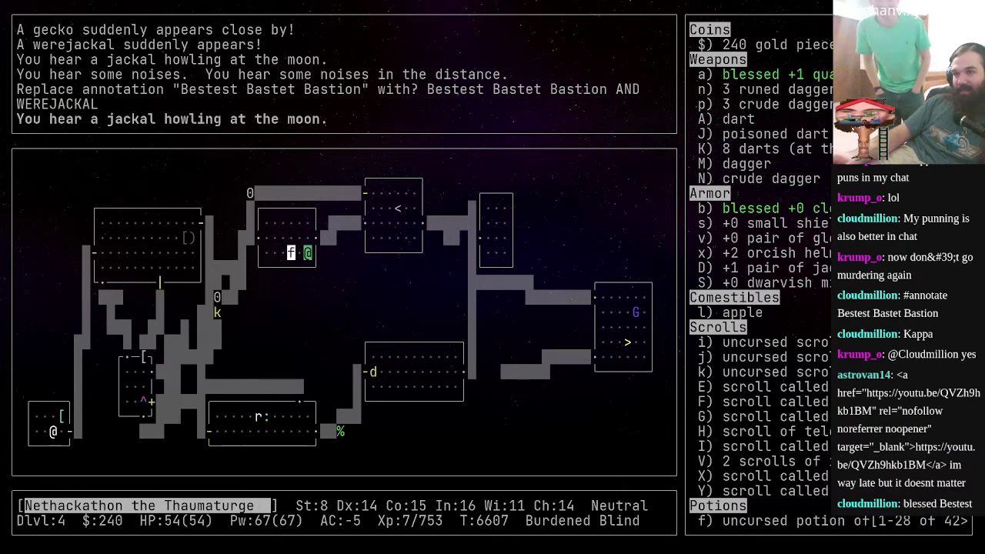
pyautogui.press('s')
# - Arrive on Dlvl 5 and drop the pick-axe to stop being Burdened
pyautogui.press('>')
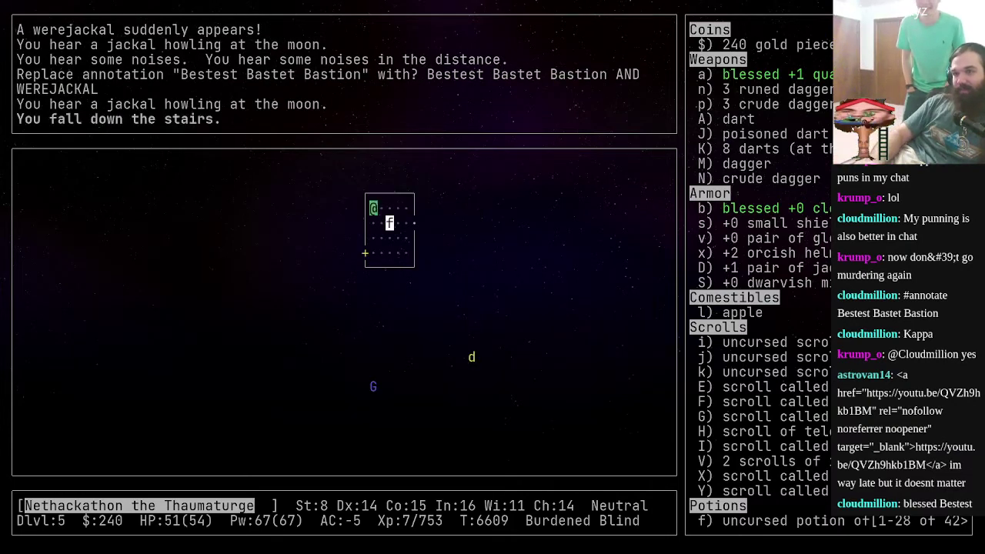
pyautogui.press('l')
pyautogui.press('d')
pyautogui.press('x')
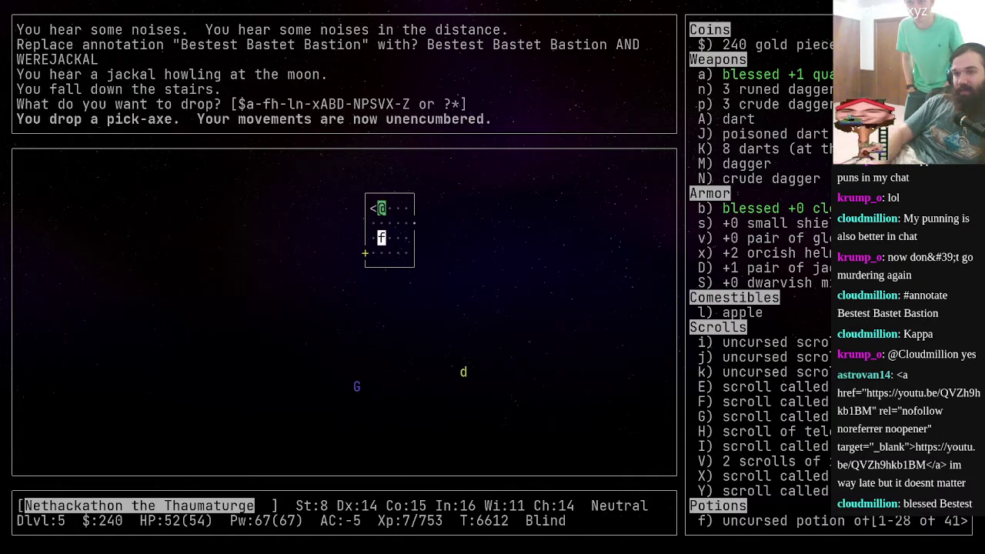
# - Cross the small room and push the boulder west along the upper corridor
pyautogui.press('n')
pyautogui.press('l')
pyautogui.press('l')
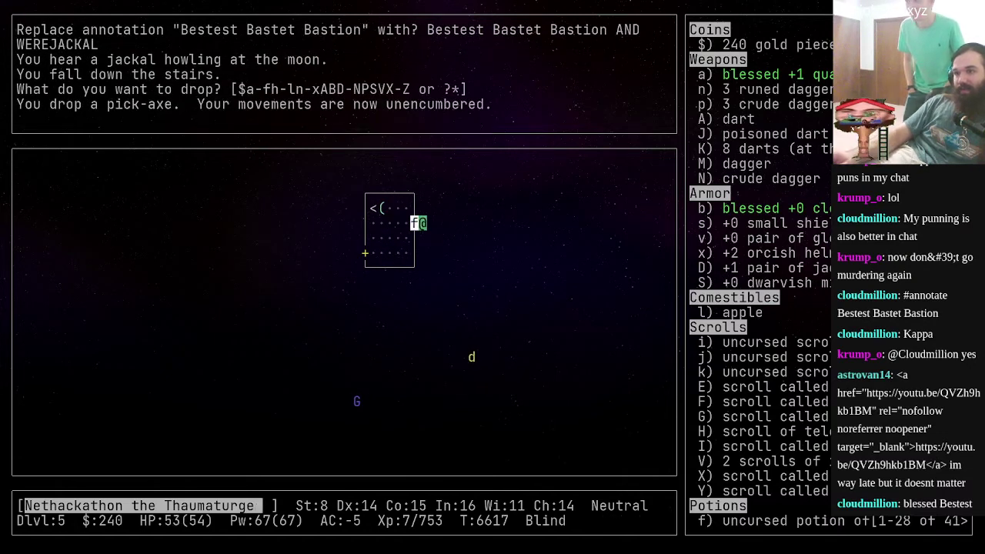
pyautogui.press('l')
pyautogui.press('k')
pyautogui.press('k')
pyautogui.press('k')
pyautogui.press('h')
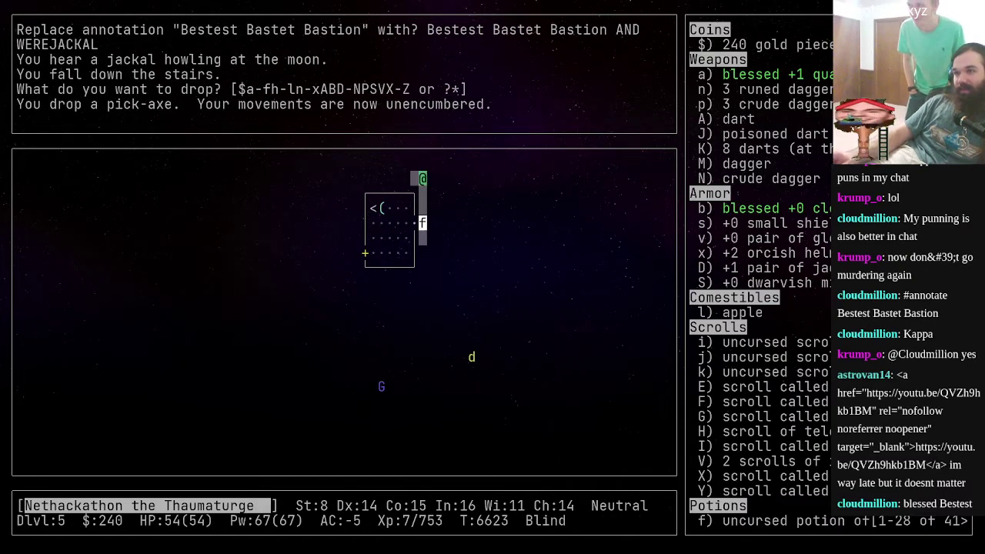
pyautogui.press('h')
pyautogui.press('h')
pyautogui.press('h')
pyautogui.press('h')
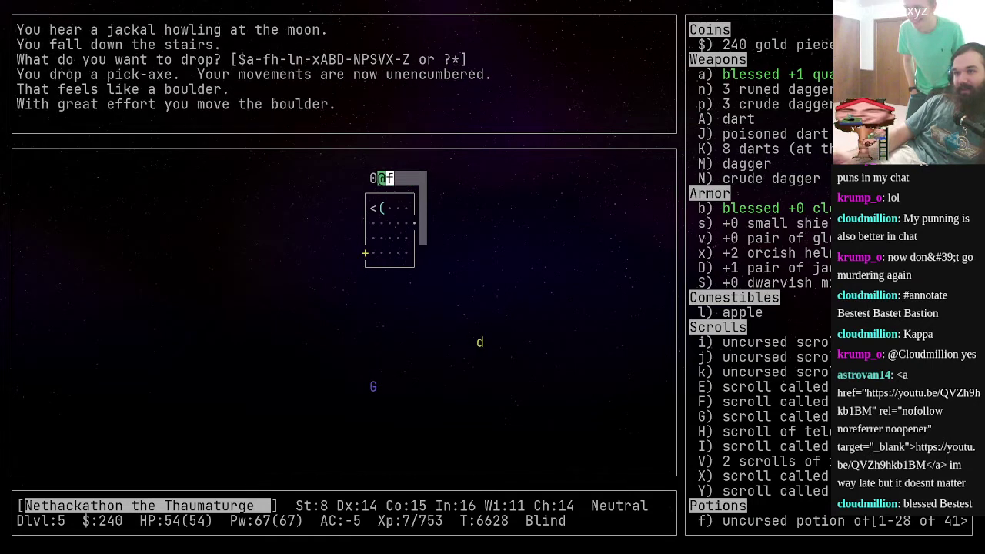
pyautogui.press('h')
pyautogui.press('h')
pyautogui.press('l')
pyautogui.press('l')
pyautogui.press('l')
# - Follow the corridor south and open the door at its end
pyautogui.press('j')
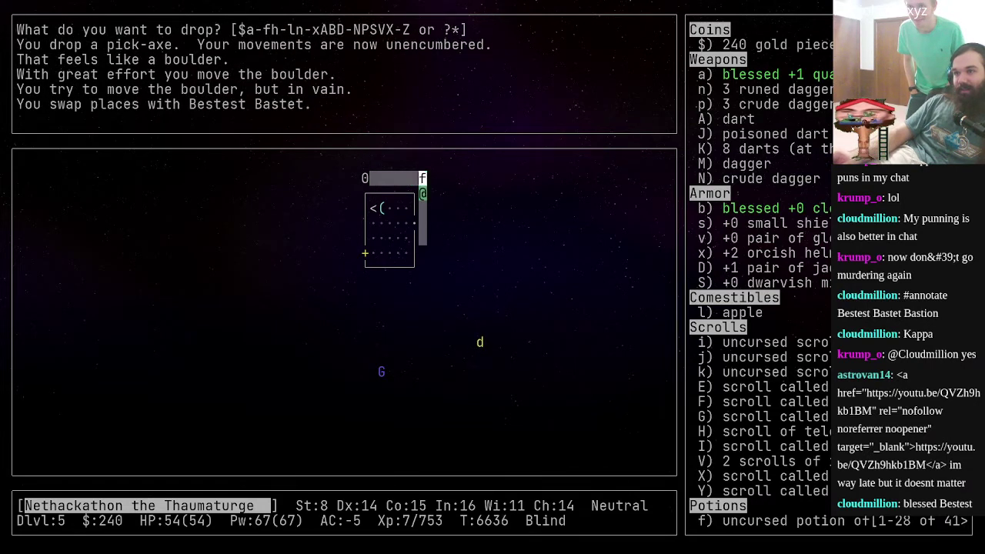
pyautogui.press('j')
pyautogui.press('j')
pyautogui.press('j')
pyautogui.press('j')
pyautogui.press('j')
pyautogui.press('j')
pyautogui.press('j')
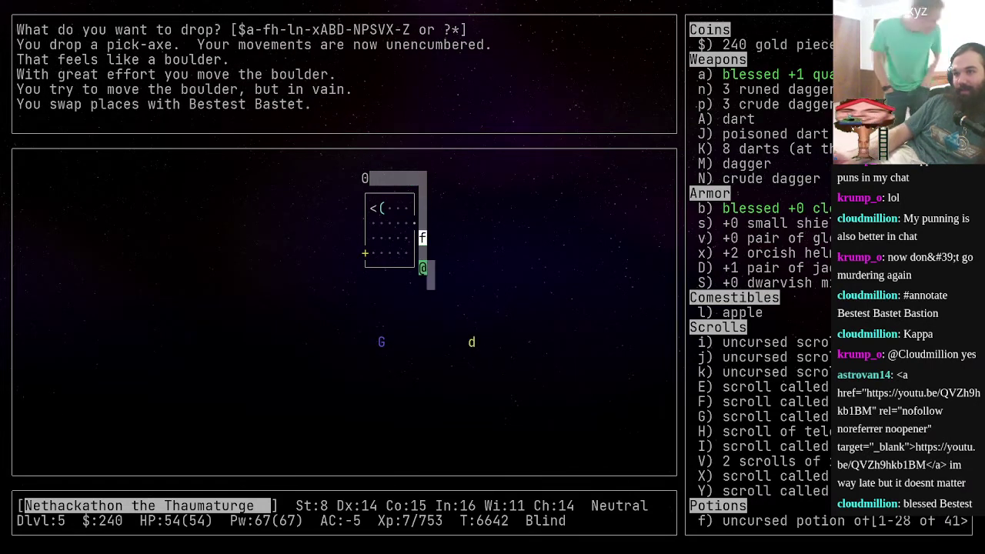
pyautogui.press('j')
pyautogui.press('n')
pyautogui.press('j')
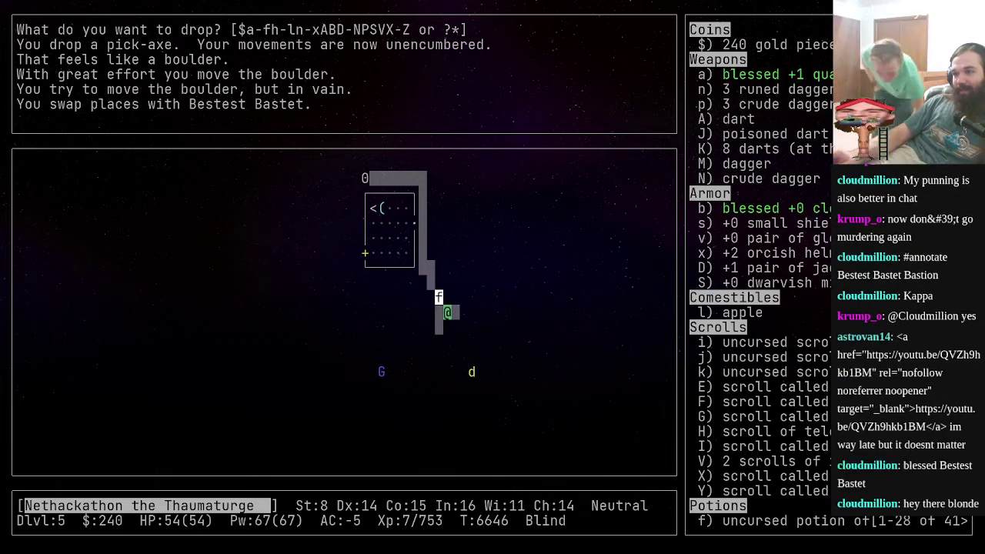
pyautogui.press('b')
pyautogui.press('j')
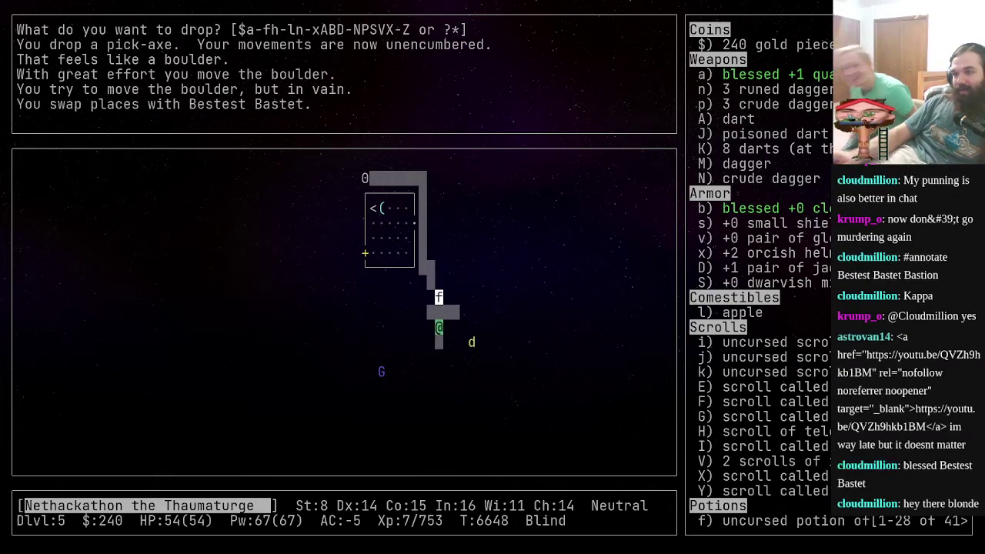
pyautogui.press('j')
pyautogui.press('j')
pyautogui.press('j')
pyautogui.press('l')
pyautogui.press('o')
pyautogui.press('l')
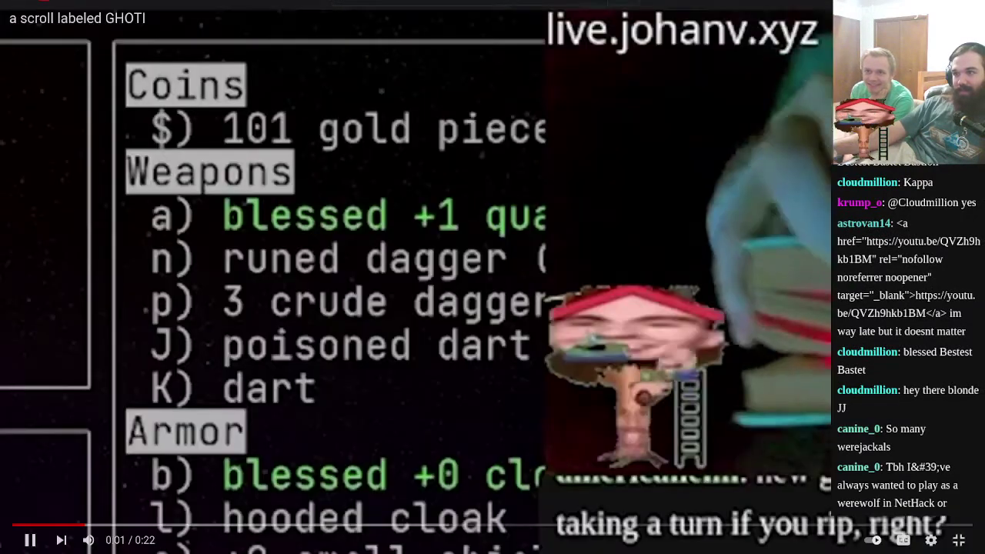
pyautogui.press('f')
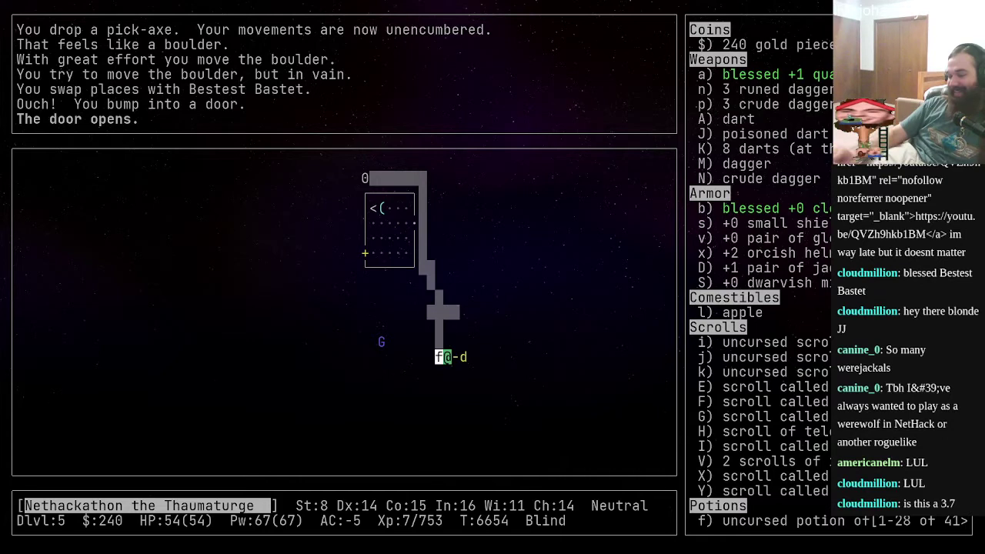
# - Farlook the d, a jackal sensed by telepathy, then kill it
pyautogui.press(';')
pyautogui.press('l')
pyautogui.press('.')
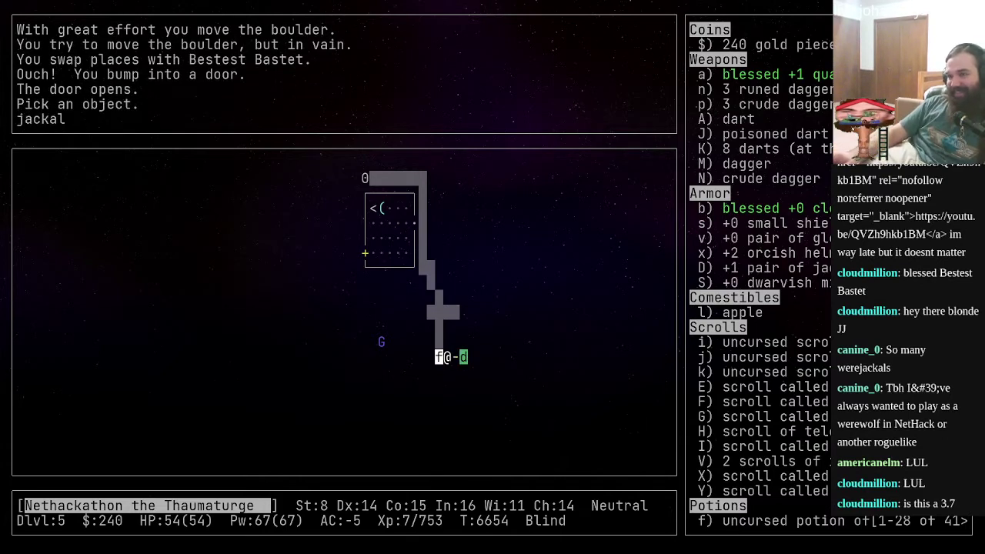
pyautogui.press('.')
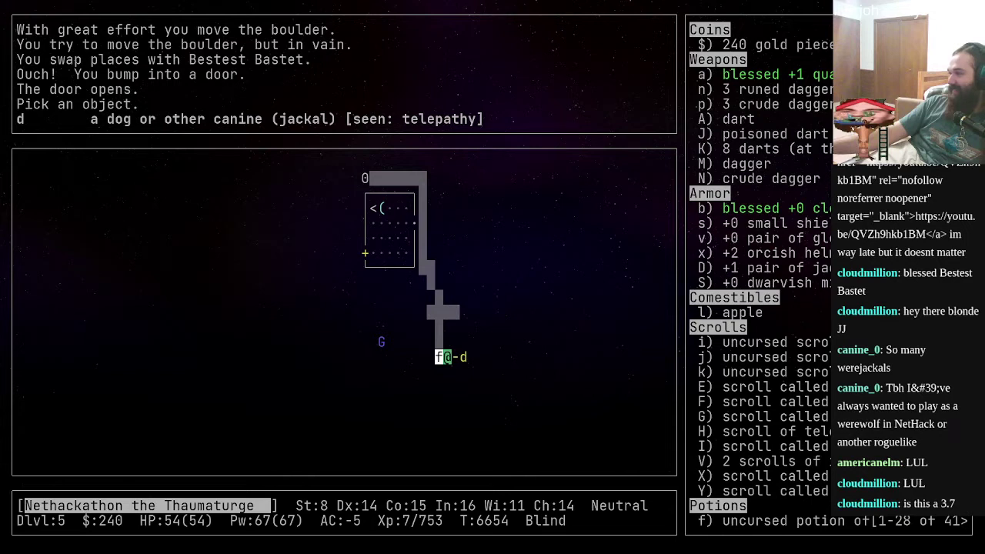
pyautogui.press('l')
pyautogui.press('l')
# - Look over the icy room's floor, then step back out and close its door
pyautogui.press('l')
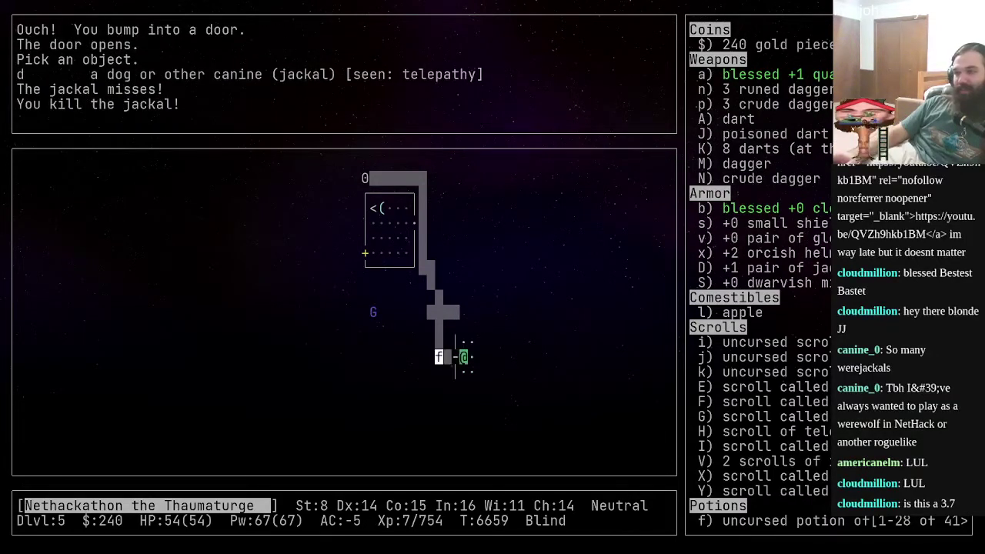
pyautogui.press(';')
pyautogui.press('l')
pyautogui.press('.')
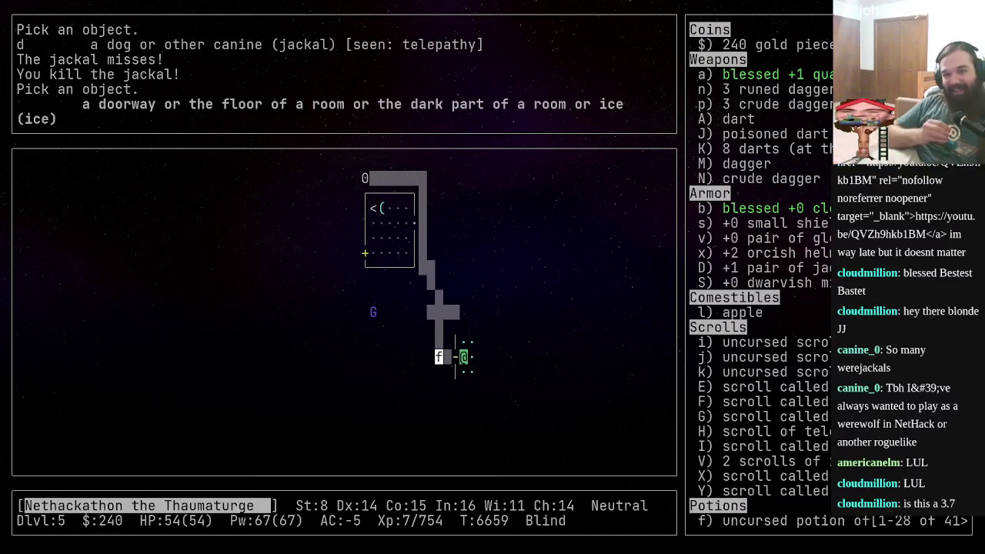
pyautogui.press('s')
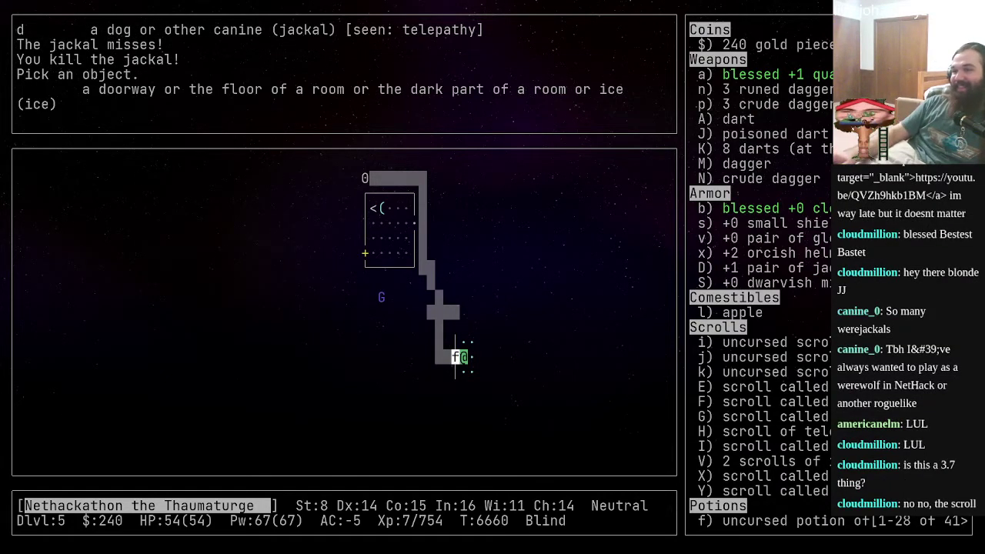
pyautogui.press('h')
pyautogui.press('h')
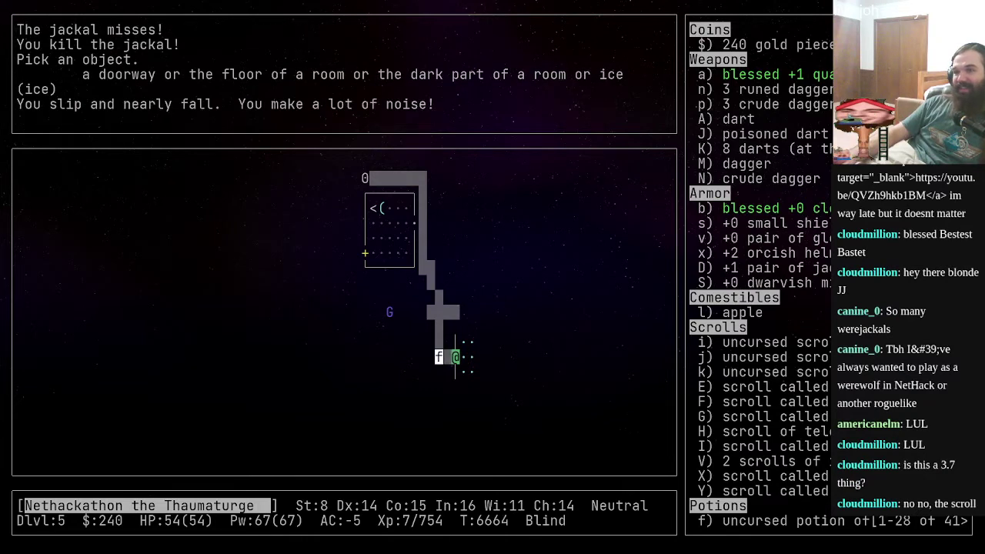
pyautogui.press('c')
pyautogui.press('l')
pyautogui.press('c')
pyautogui.press('l')
# - Explore the corridors north, east and back west, heading into a new room
pyautogui.press('k')
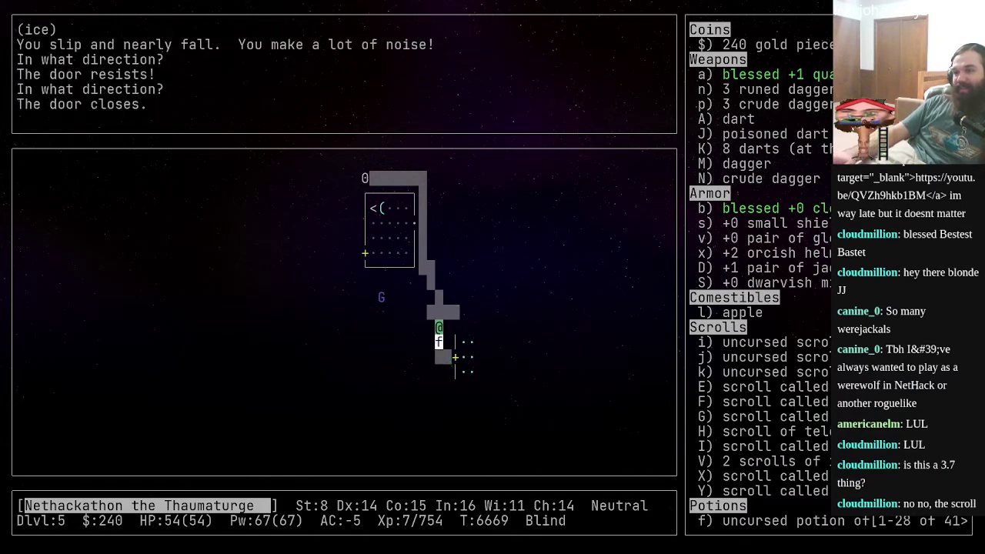
pyautogui.press('k')
pyautogui.hotkey('shift', 'l')
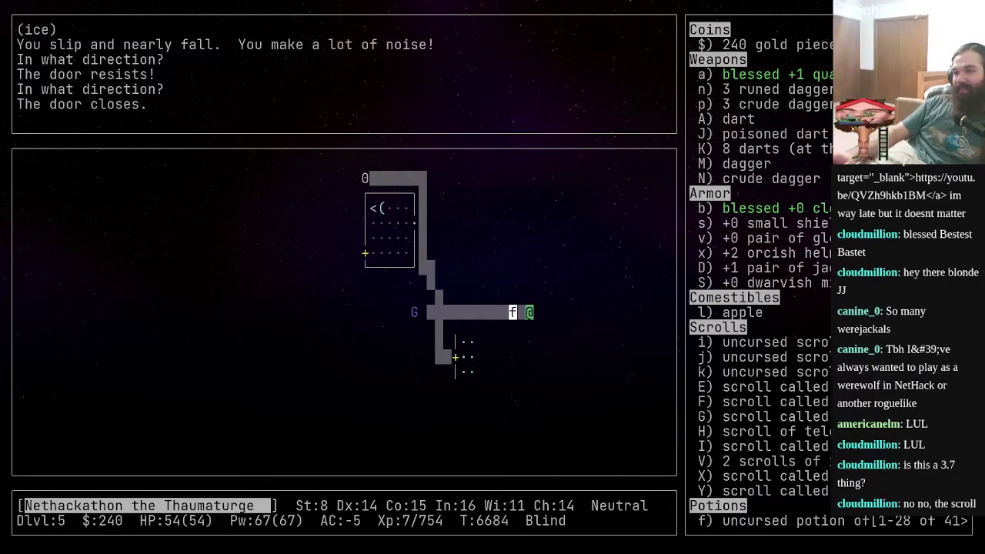
pyautogui.press('h')
pyautogui.hotkey('shift', 'h')
pyautogui.press('h')
pyautogui.hotkey('shift', 'h')
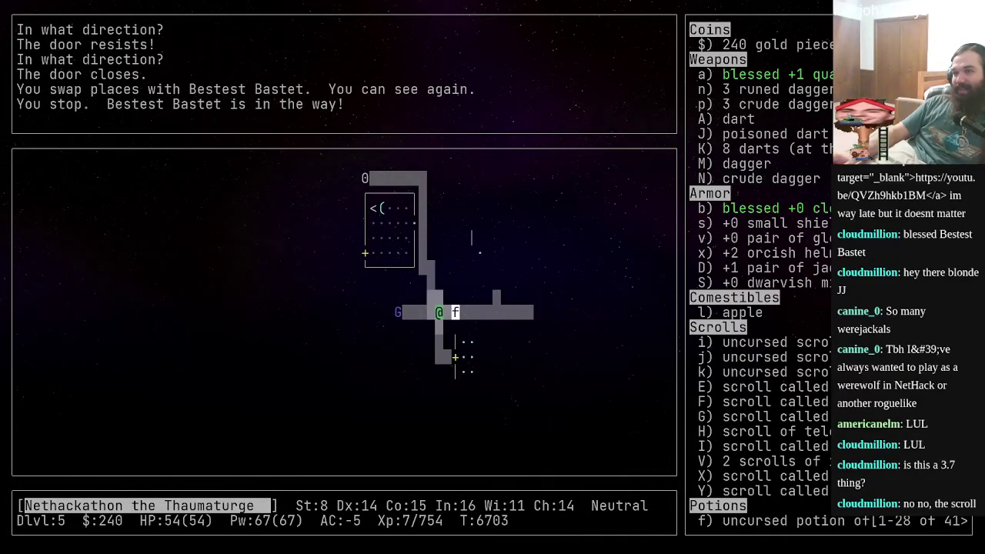
pyautogui.press('l')
pyautogui.press('l')
pyautogui.press('l')
pyautogui.press('k')
pyautogui.press('k')
pyautogui.press('k')
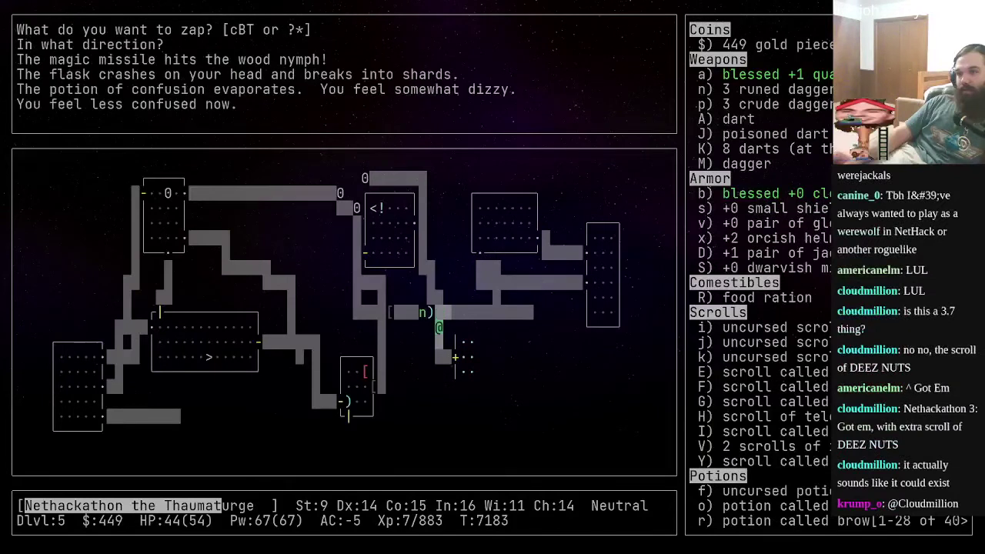
# - Move south and zap the wand of magic missile north at the wood nymph
pyautogui.press('j')
pyautogui.press('j')
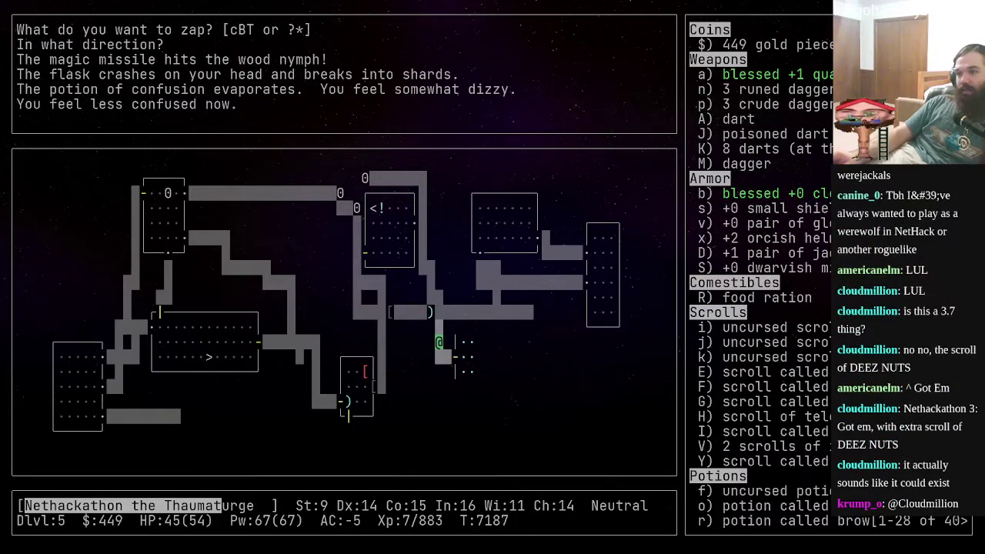
pyautogui.press('j')
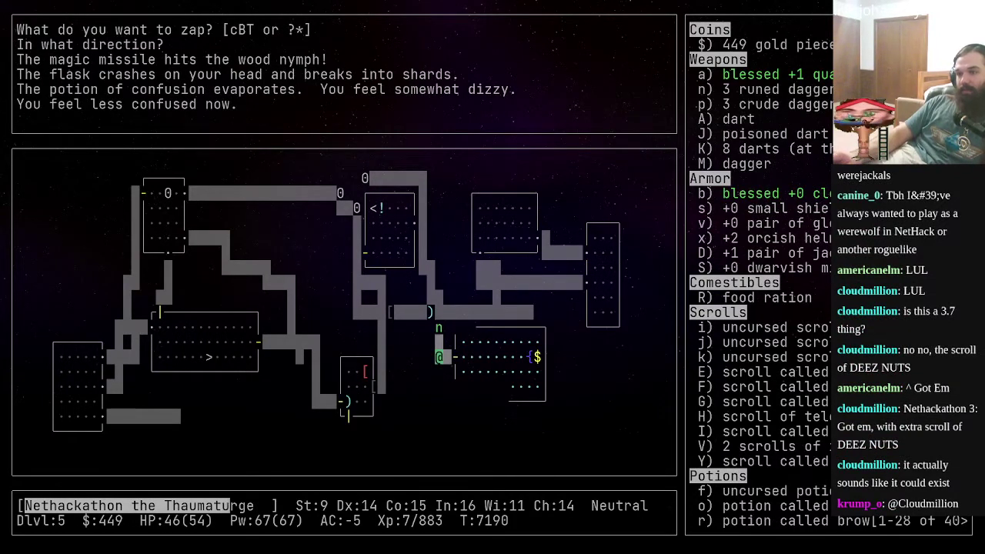
pyautogui.press('z')
pyautogui.press('?')
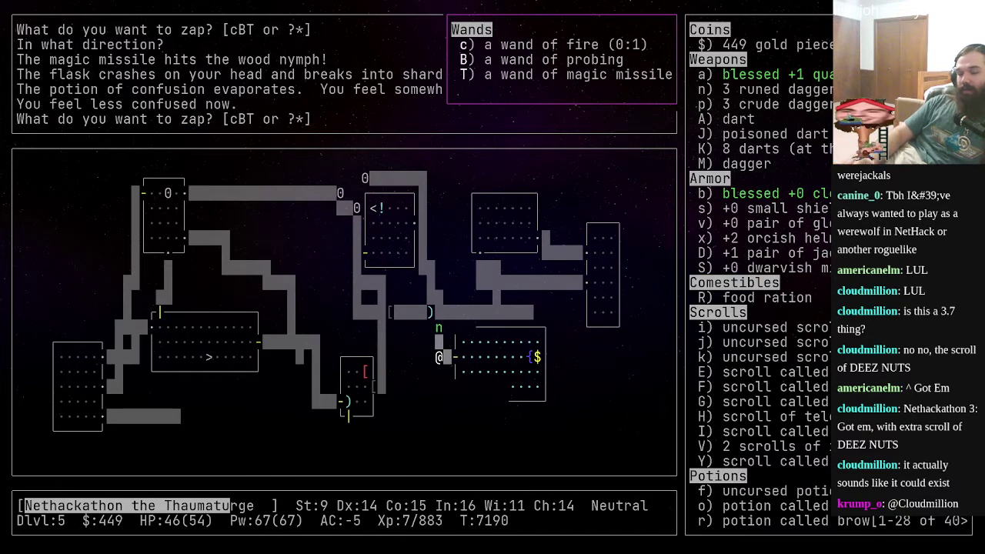
pyautogui.press('T')
pyautogui.press('k')
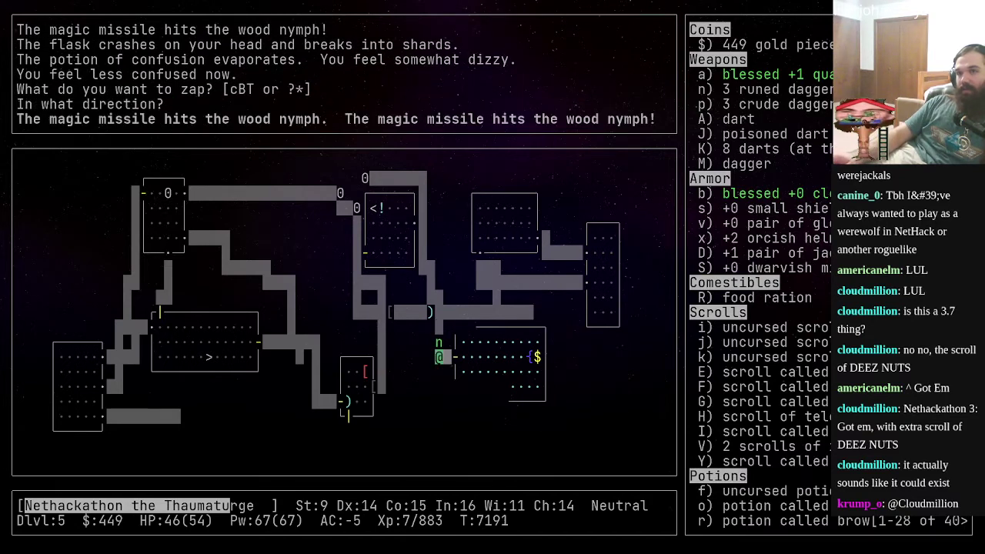
pyautogui.press('T')
# - Pick up the nymph's pink potion and scroll, naming pink potions 'pink nymph (obj?)'
pyautogui.press('k')
pyautogui.press('k')
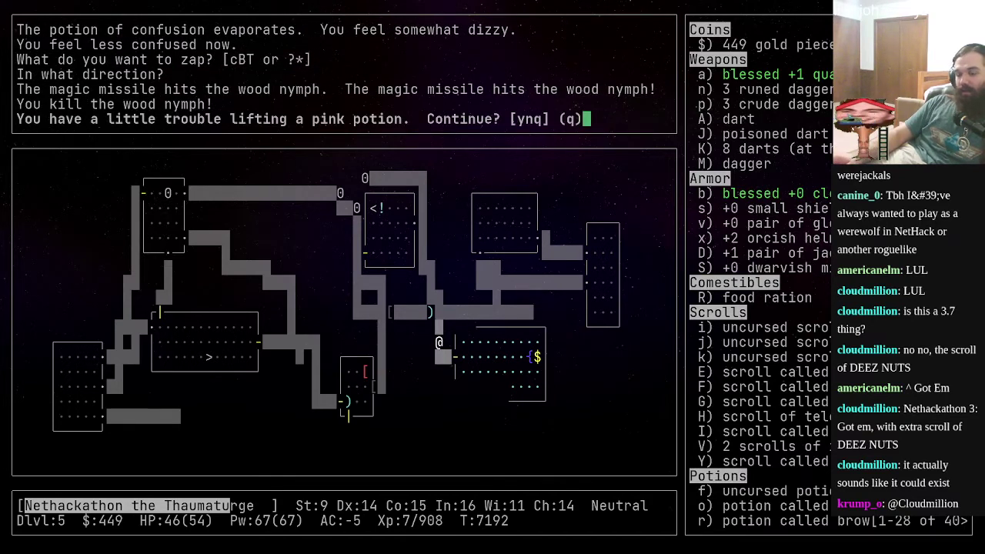
pyautogui.press('y')
pyautogui.press('C')
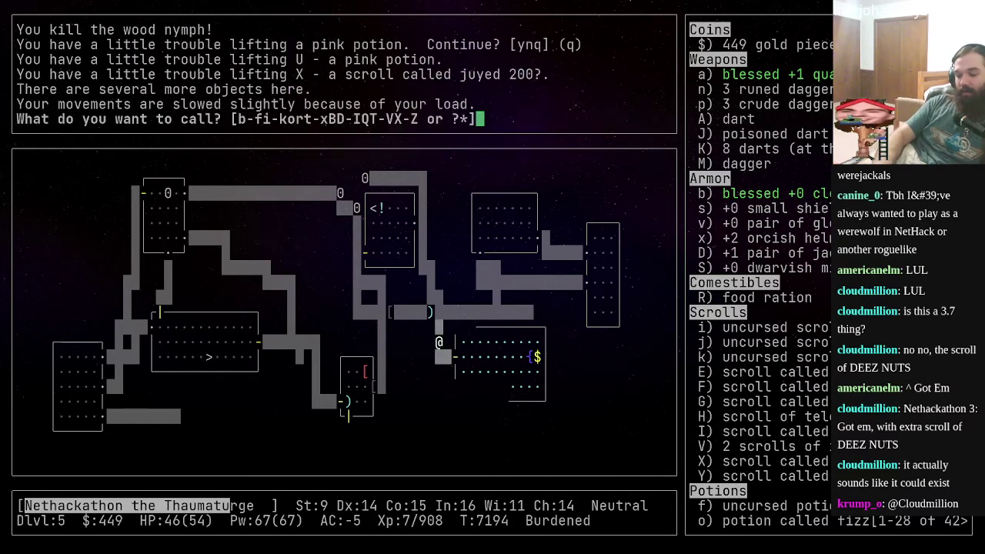
pyautogui.write('U')
pyautogui.write('nk ')
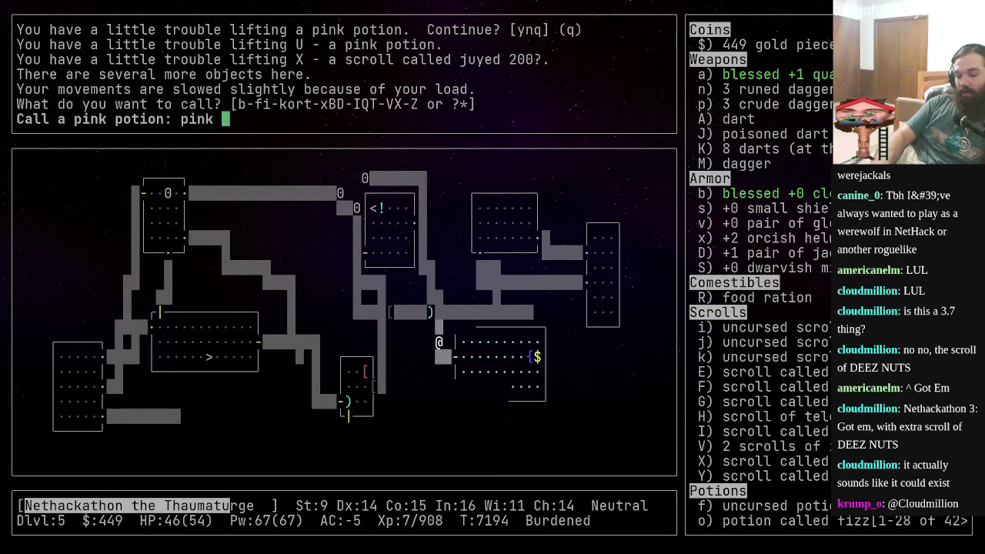
pyautogui.write('nymph (')
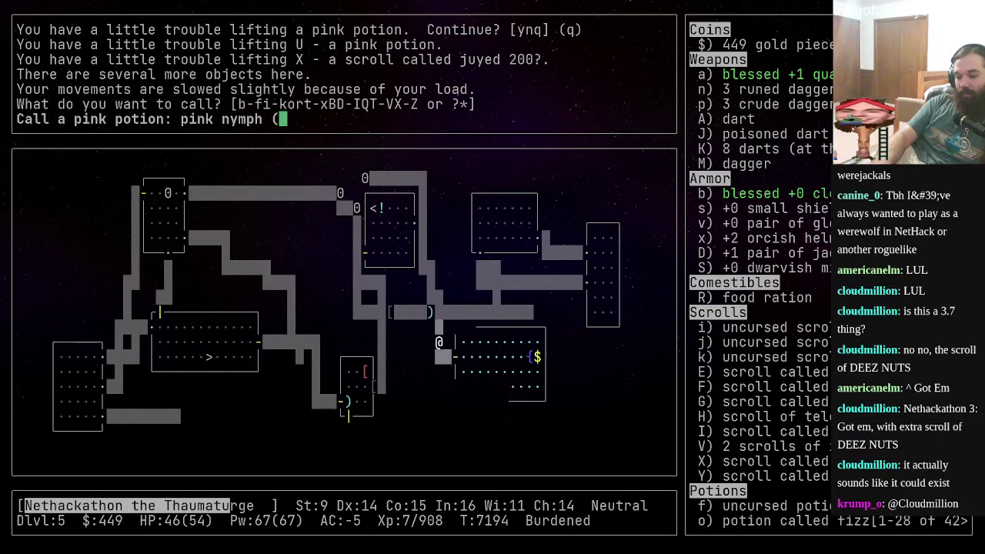
pyautogui.write('obj?)')
pyautogui.press('Return')
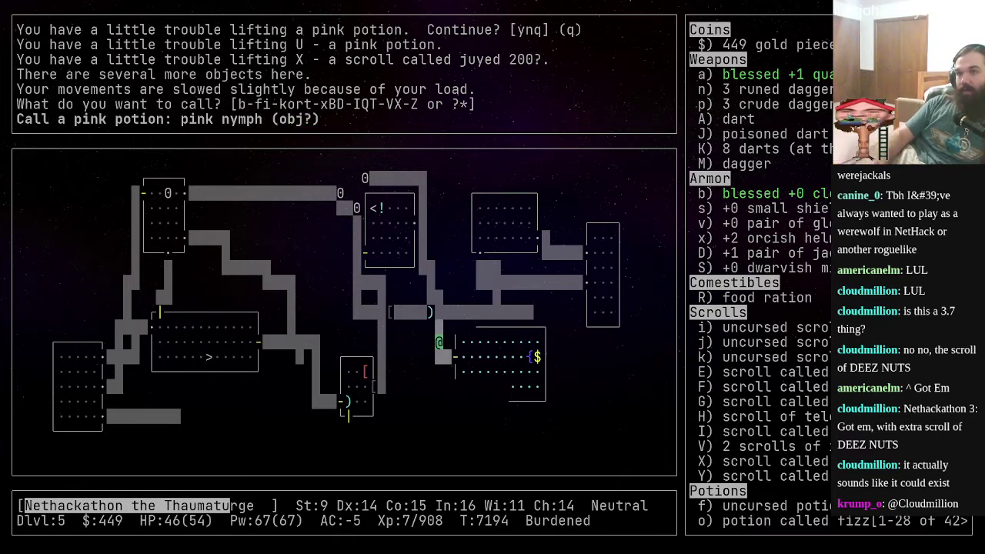
# - Pick up the crude dagger from the nymph's remaining pile
pyautogui.press('k')
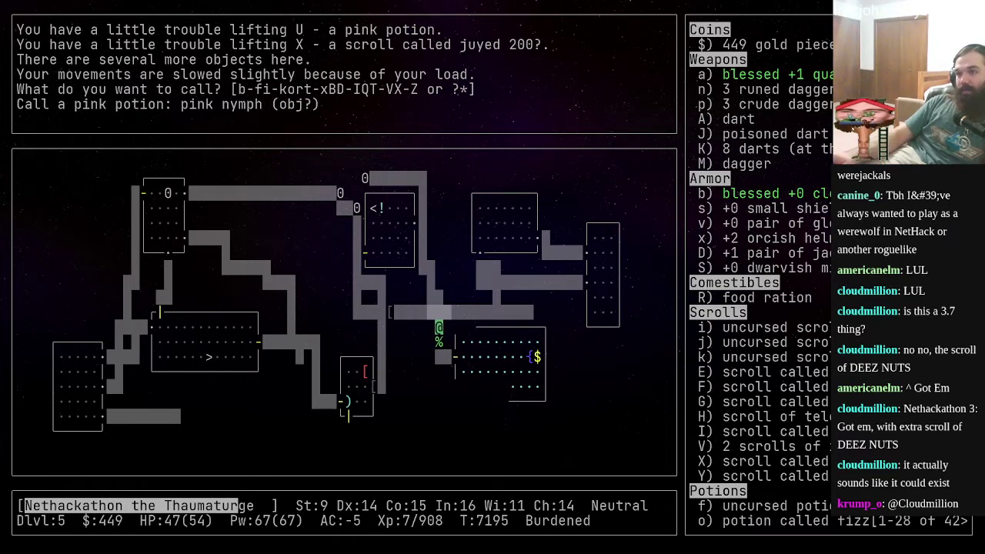
pyautogui.press('j')
pyautogui.press(',')
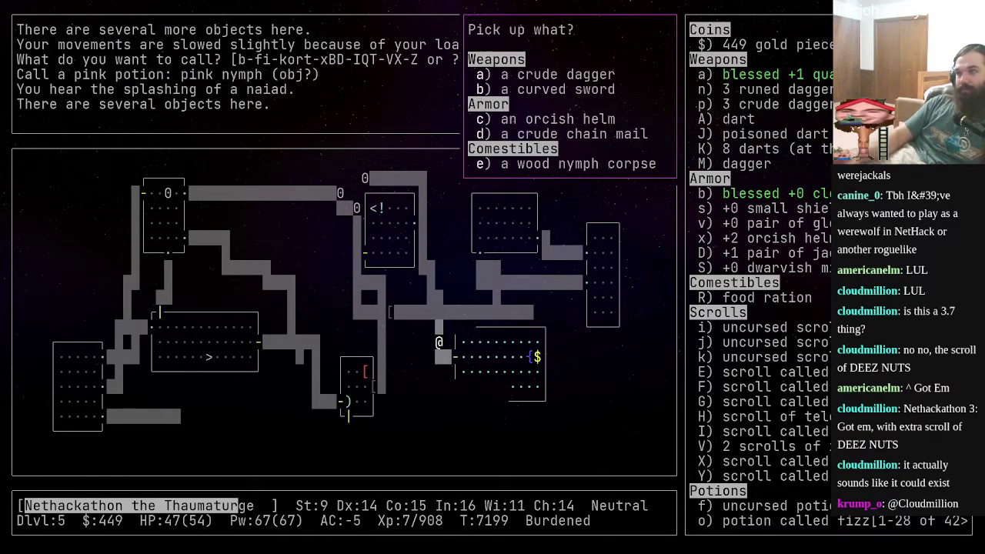
pyautogui.press('a')
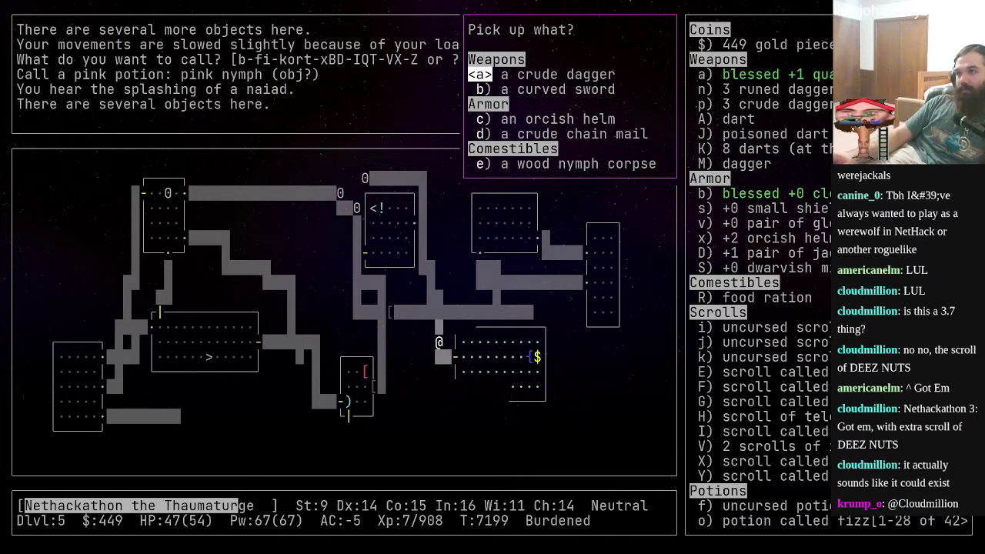
pyautogui.press('Return')
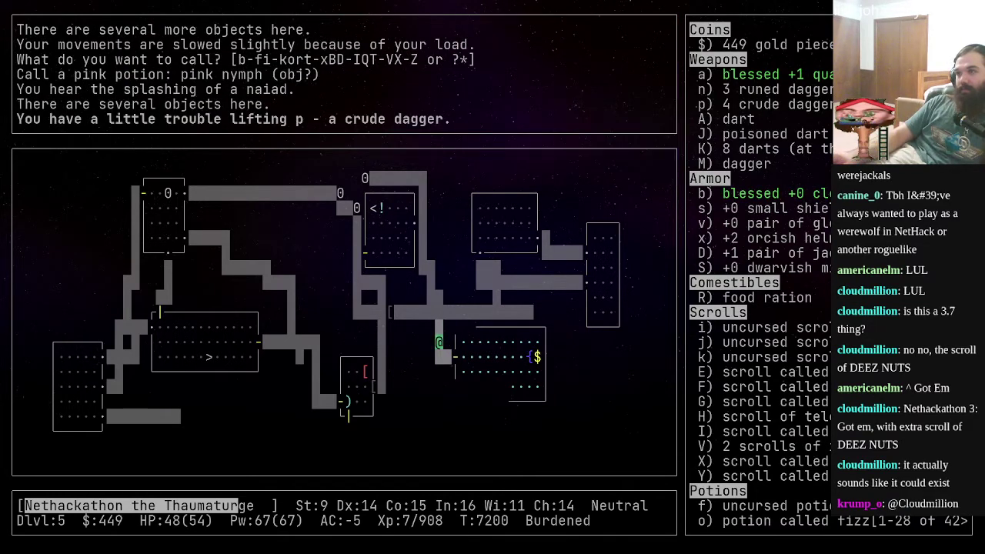
# - Cross the icy room for the gold, then return up the corridor to the upstairs room
pyautogui.press('j')
pyautogui.press('l')
pyautogui.press('l')
pyautogui.press('l')
pyautogui.press('l')
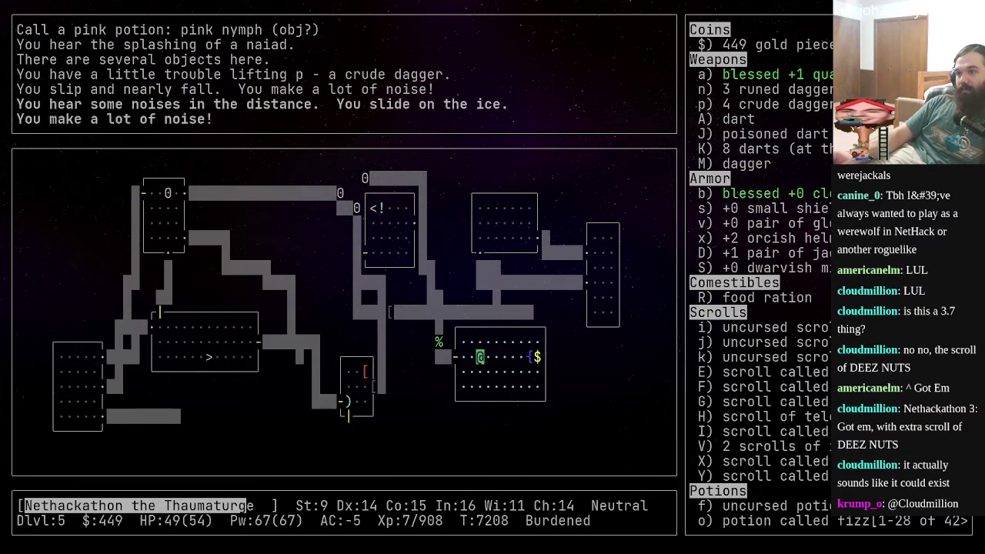
pyautogui.press('l')
pyautogui.press('l')
pyautogui.press('l')
pyautogui.press('h')
pyautogui.press('h')
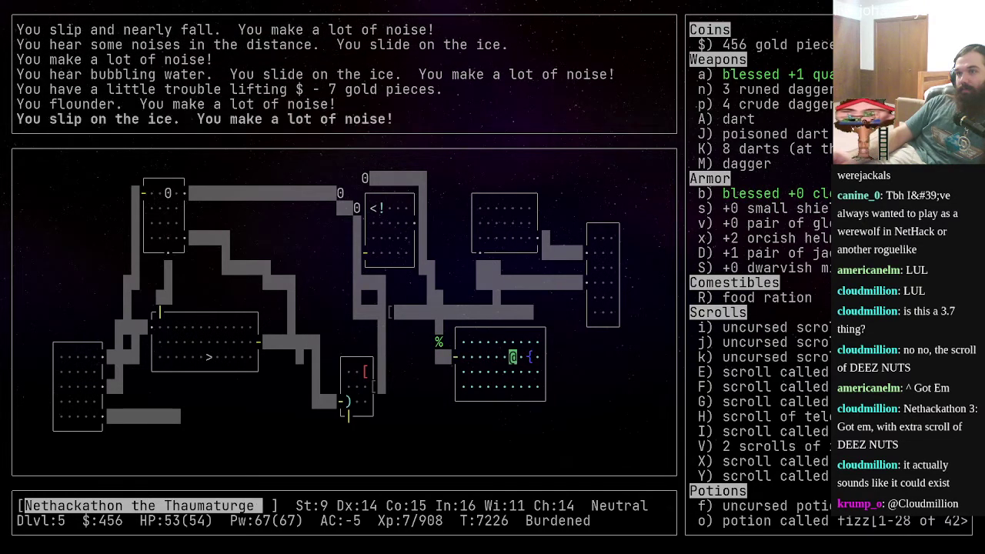
pyautogui.press('h')
pyautogui.press('h')
pyautogui.press('h')
pyautogui.press('h')
pyautogui.press('k')
pyautogui.press('k')
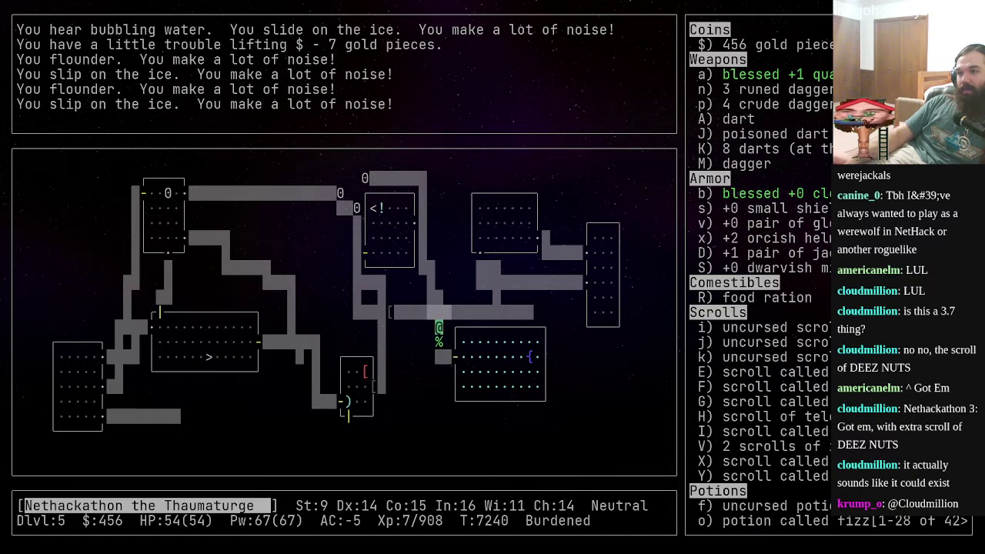
pyautogui.press('k')
pyautogui.press('k')
pyautogui.press('k')
pyautogui.press('k')
pyautogui.press('k')
pyautogui.press('y')
pyautogui.press('h')
pyautogui.press('h')
pyautogui.press('h')
pyautogui.press('h')
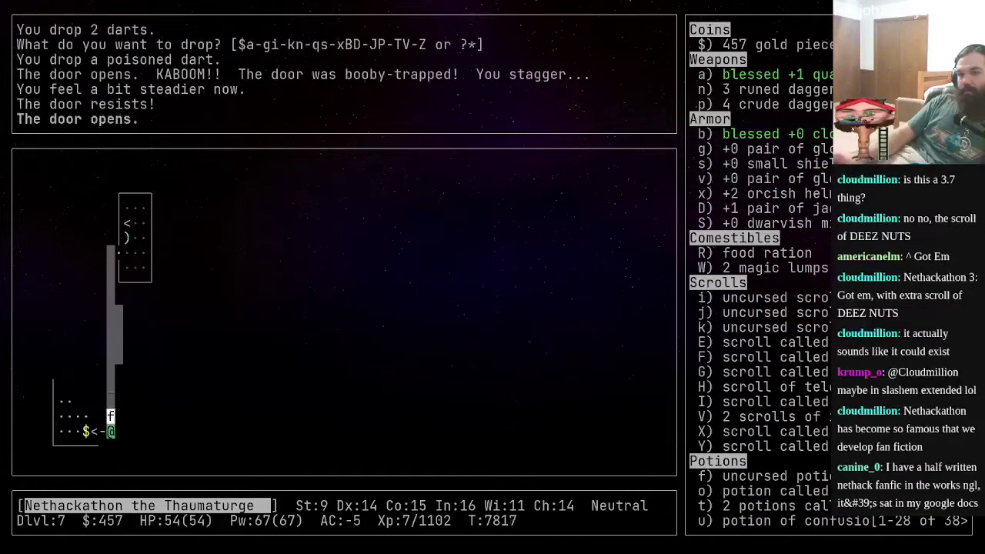
pyautogui.press('l')
# - Climb the stairs to Dlvl 6 and push past the boulders
pyautogui.press(',')
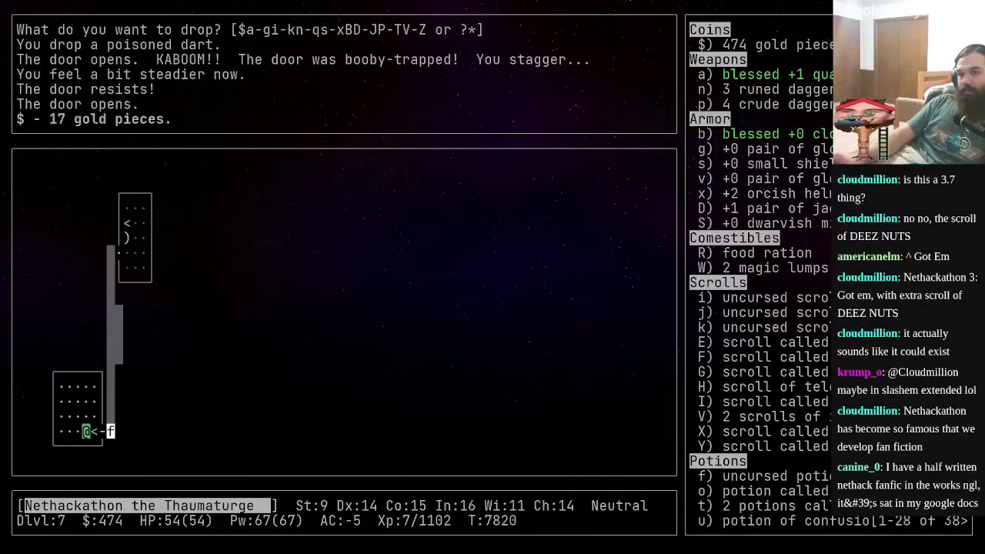
pyautogui.press('l')
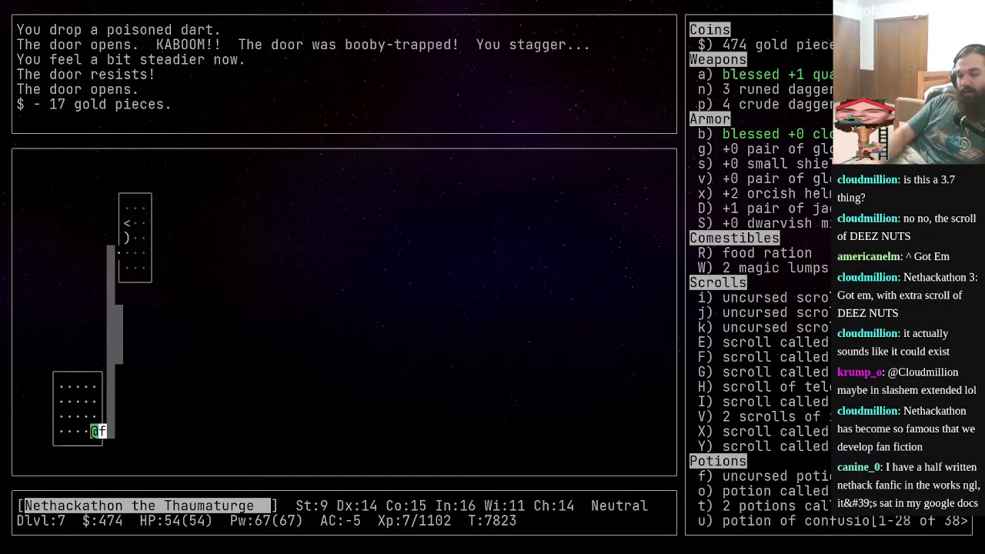
pyautogui.press('less')
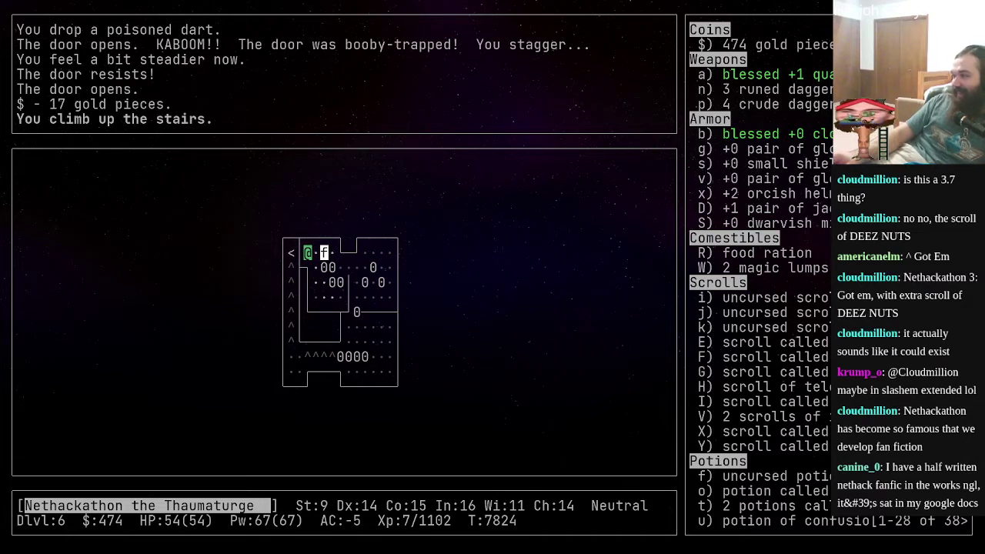
pyautogui.press('l')
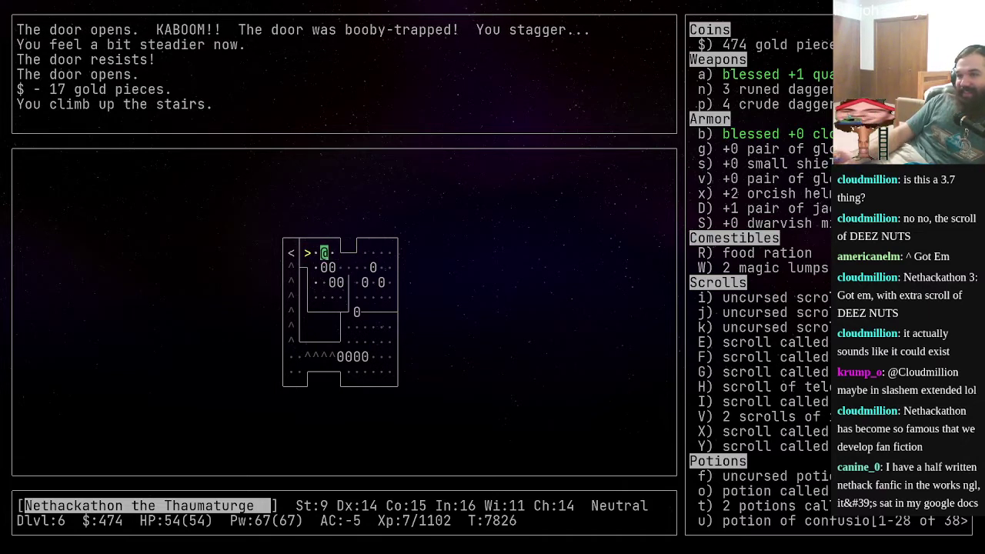
pyautogui.press('j')
pyautogui.press('j')
pyautogui.press('j')
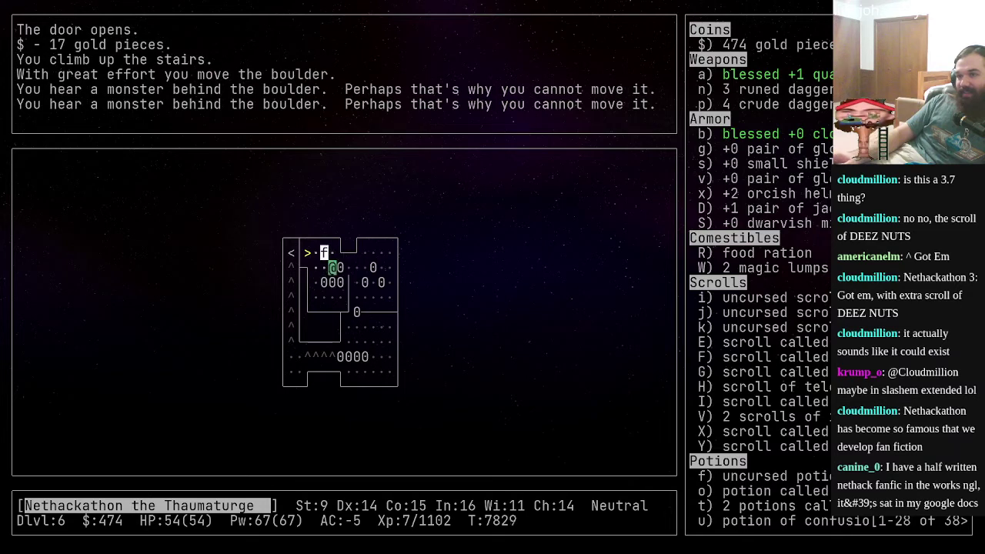
pyautogui.press('l')
pyautogui.press('l')
pyautogui.press('l')
pyautogui.press('j')
pyautogui.press('j')
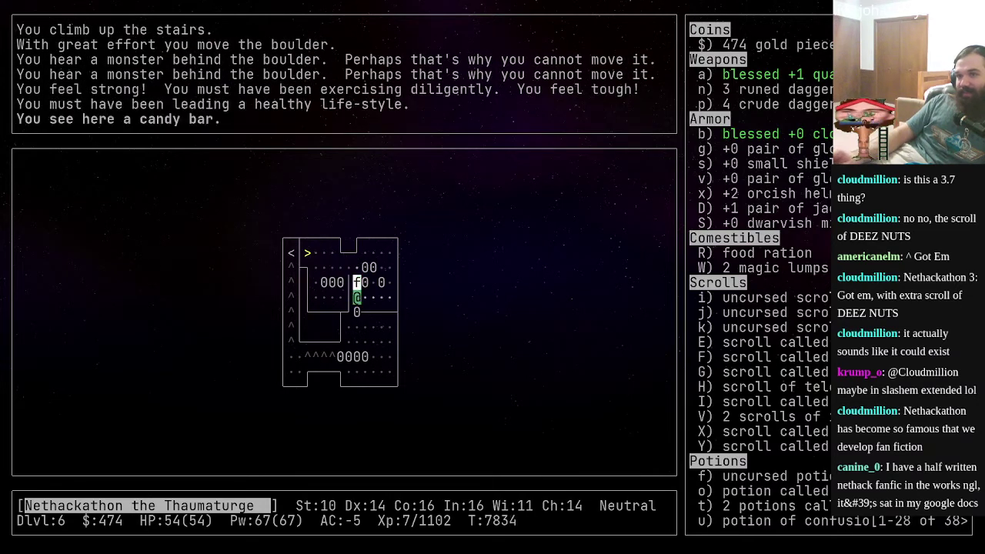
# - Collect the candy bar, tin wand, ruby ring, food ration and eggs, then open the NetHack@thon tracker
pyautogui.press(',')
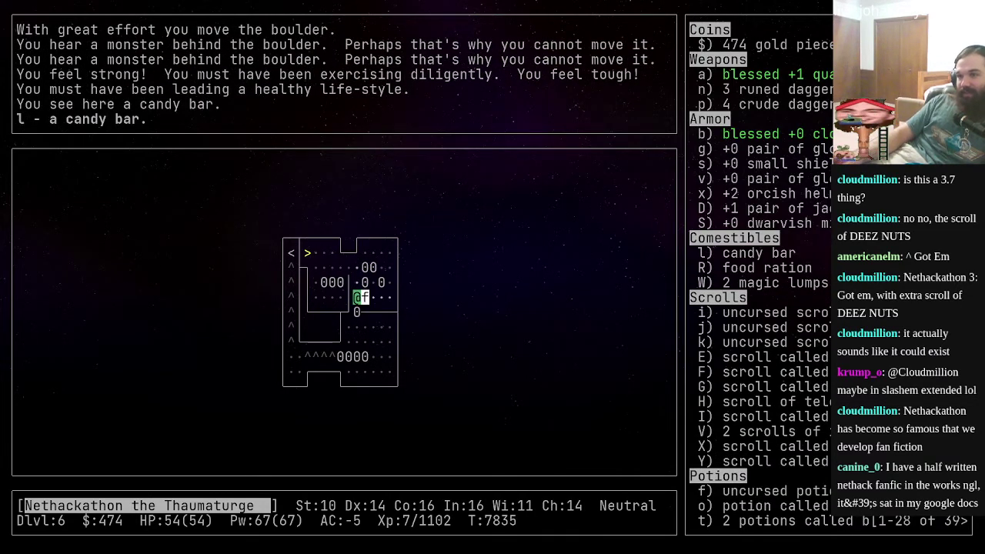
pyautogui.press('j')
pyautogui.press('j')
pyautogui.press('n')
pyautogui.press('n')
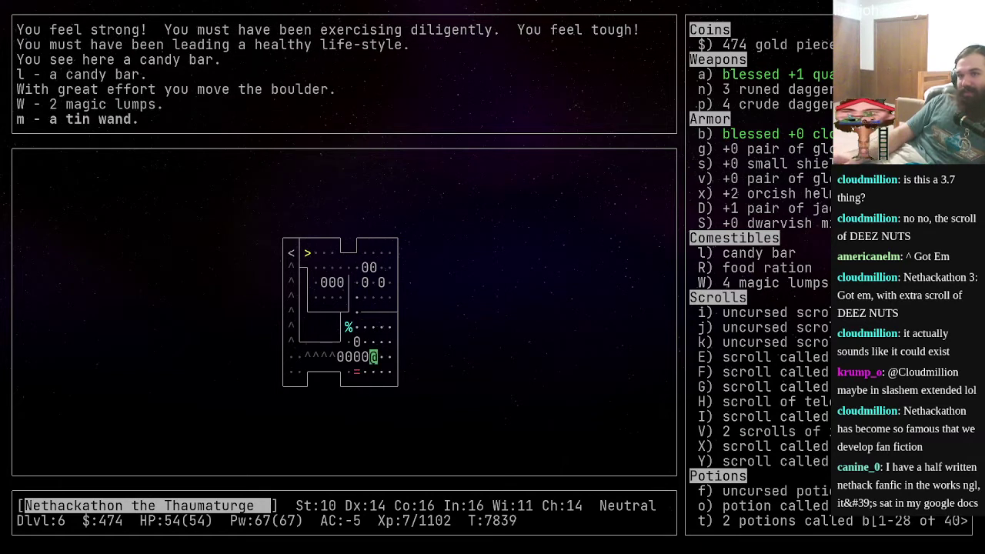
pyautogui.press('b')
pyautogui.press('h')
pyautogui.press(',')
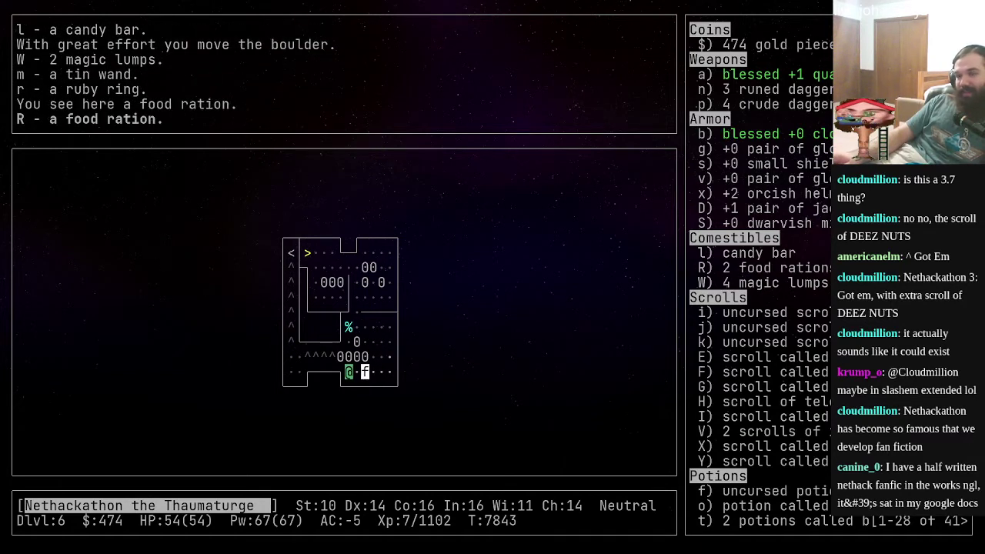
pyautogui.press('l')
pyautogui.press('k')
pyautogui.press('k')
pyautogui.press('k')
pyautogui.press('h')
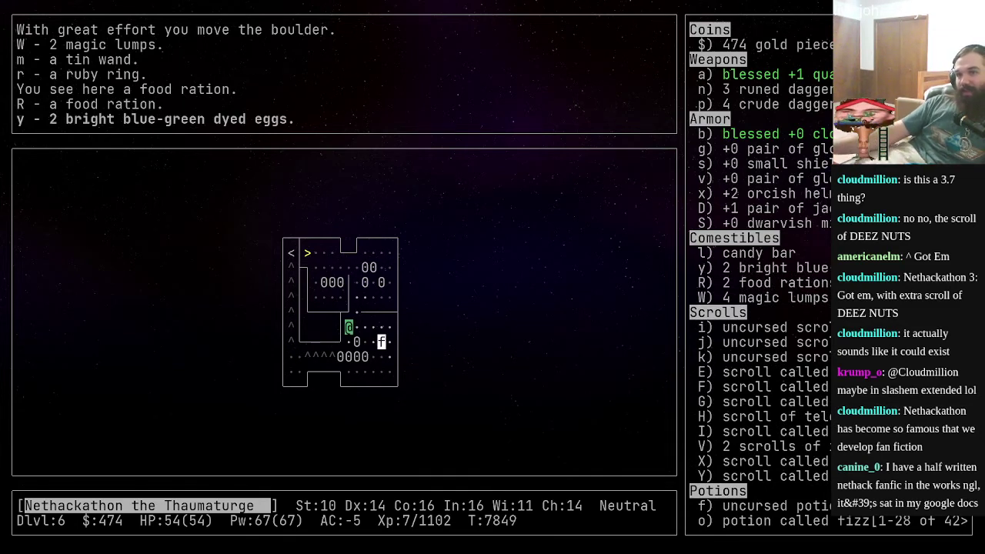
pyautogui.press('super')
pyautogui.press('super')
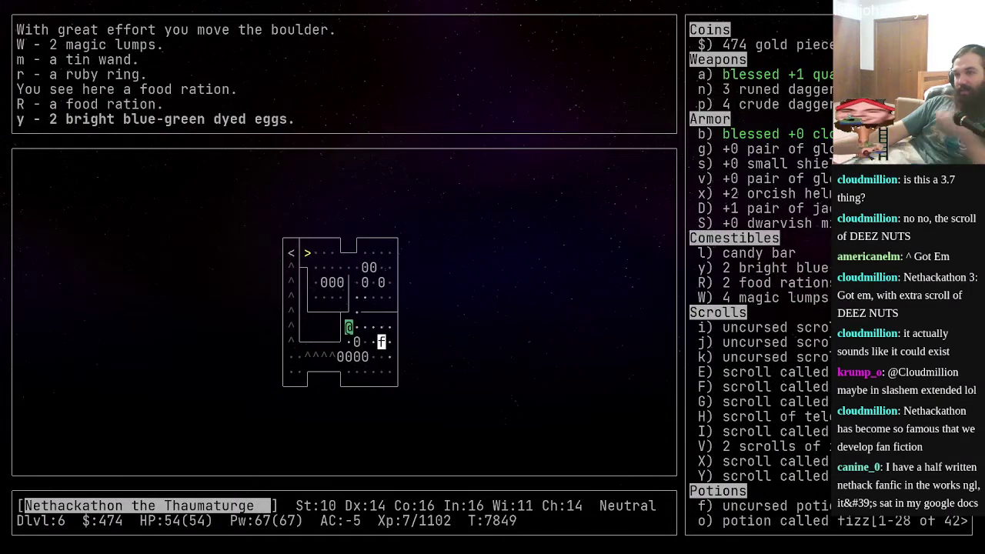
pyautogui.hotkey('alt', 'Tab')
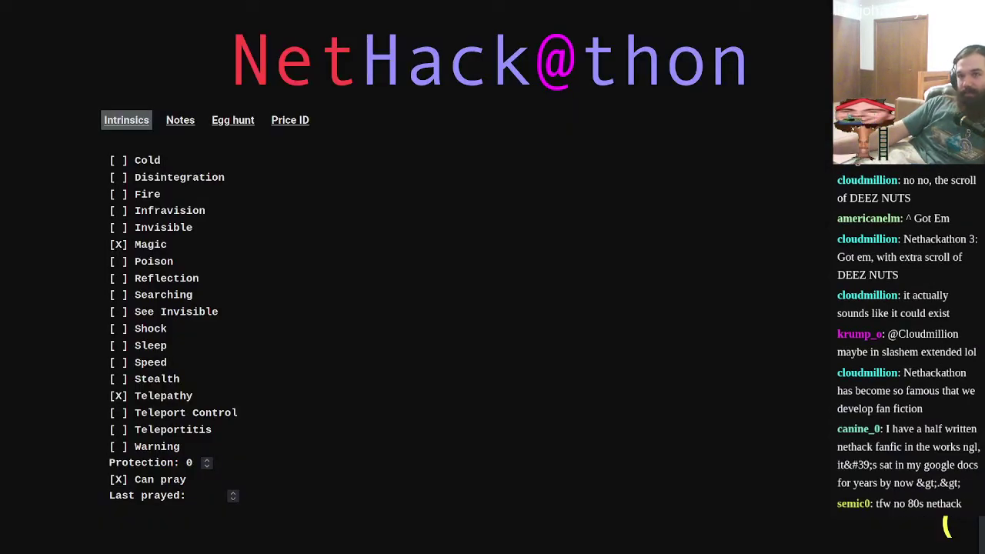
# - View the egg hunt checklist with the Bright blue-green dyed egg checked, then return to NetHack
pyautogui.click(232, 120)
pyautogui.scroll(-5, 308, 308)
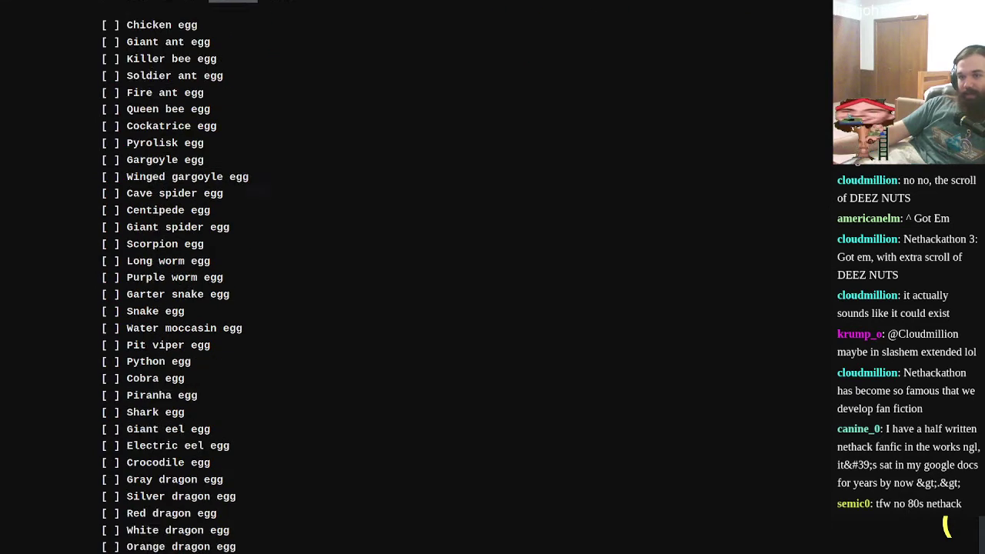
pyautogui.scroll(-5, 308, 308)
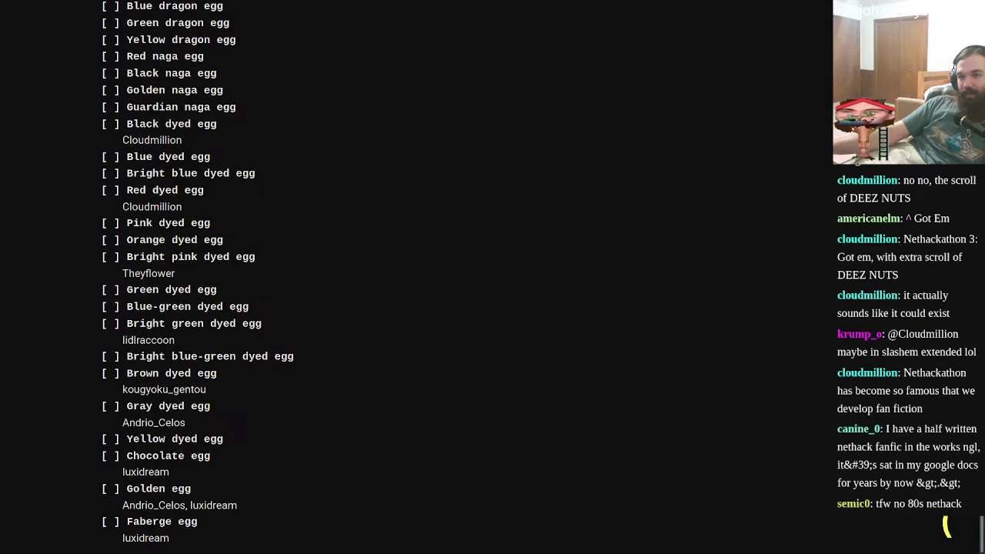
pyautogui.hotkey('alt', 'Tab')
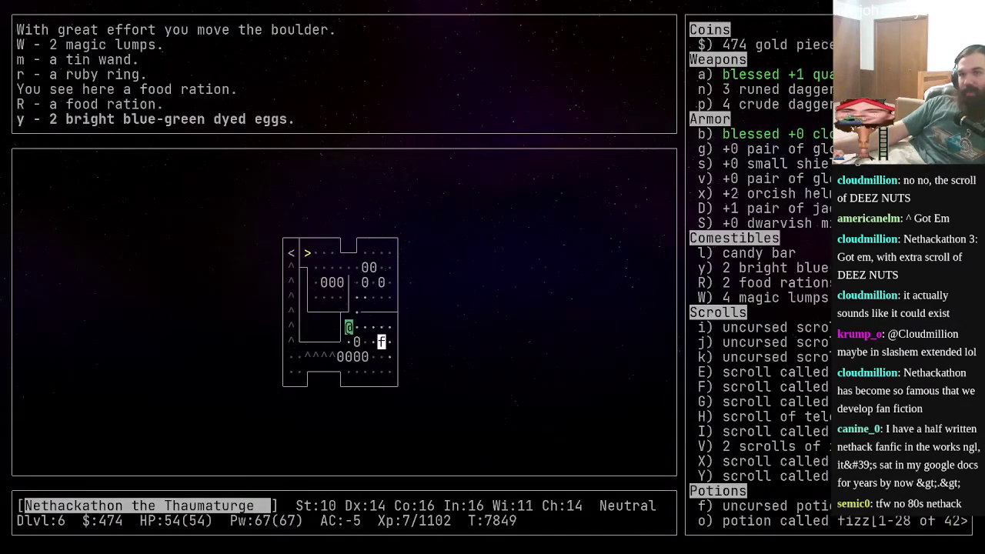
pyautogui.hotkey('alt', 'Tab')
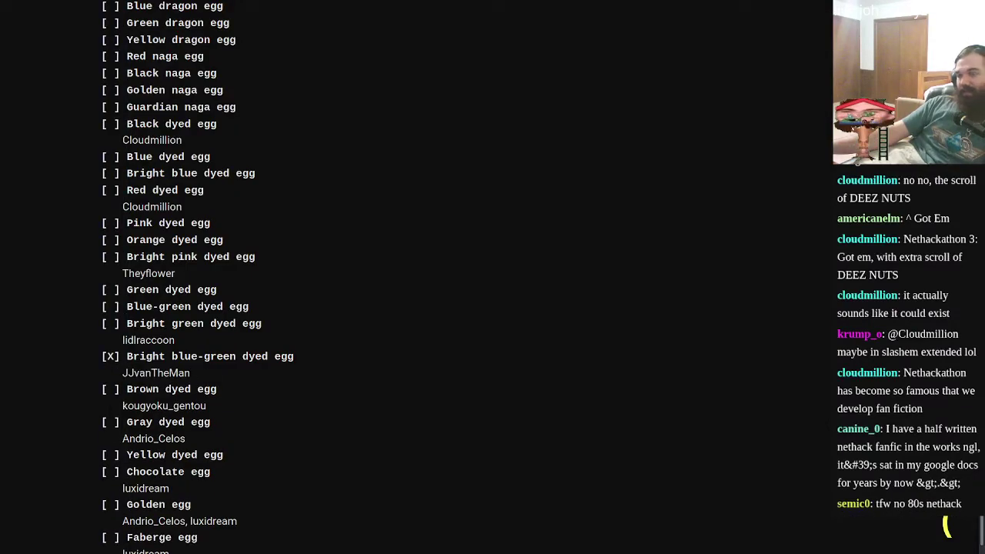
pyautogui.hotkey('alt', 'Tab')
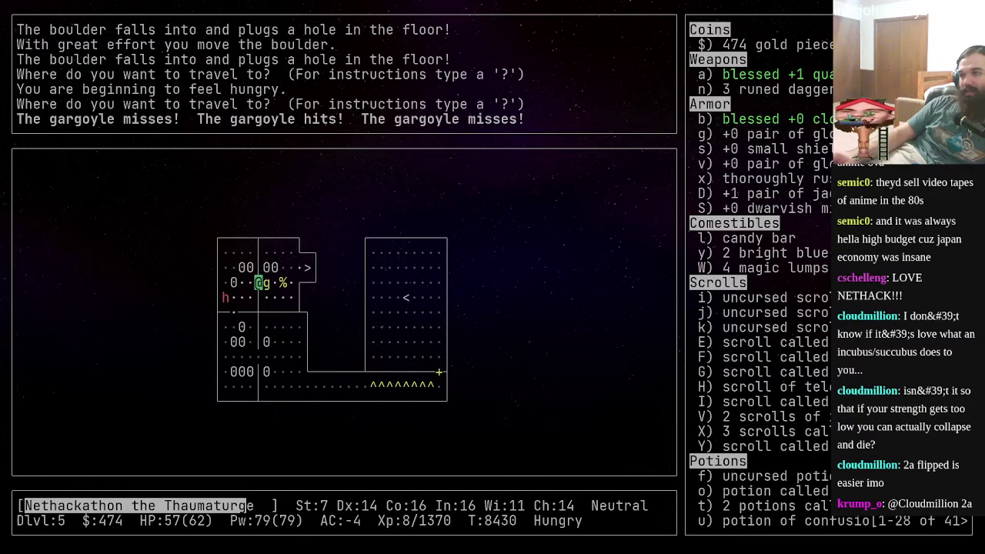
# - Melee the gargoyle twice and review both inventory pages
pyautogui.press('l')
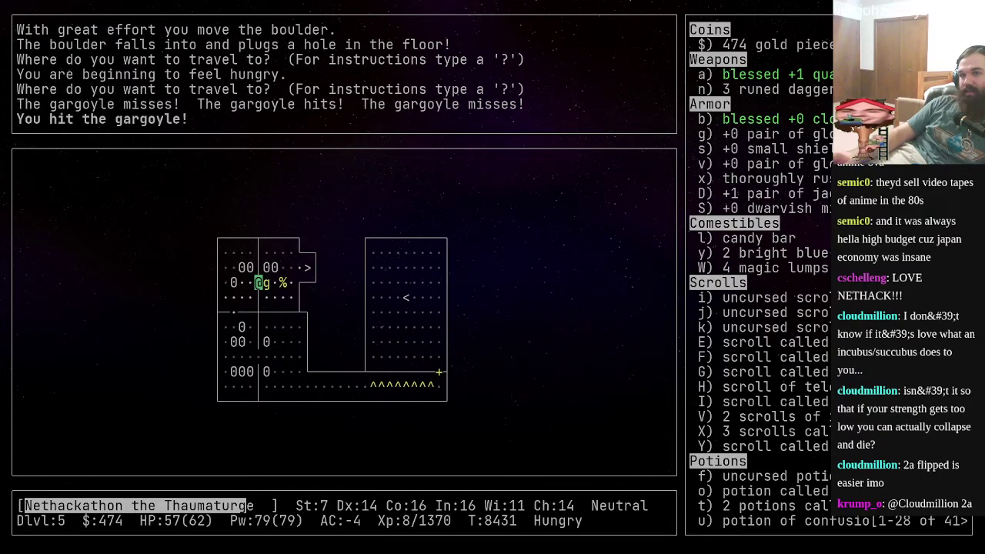
pyautogui.press('l')
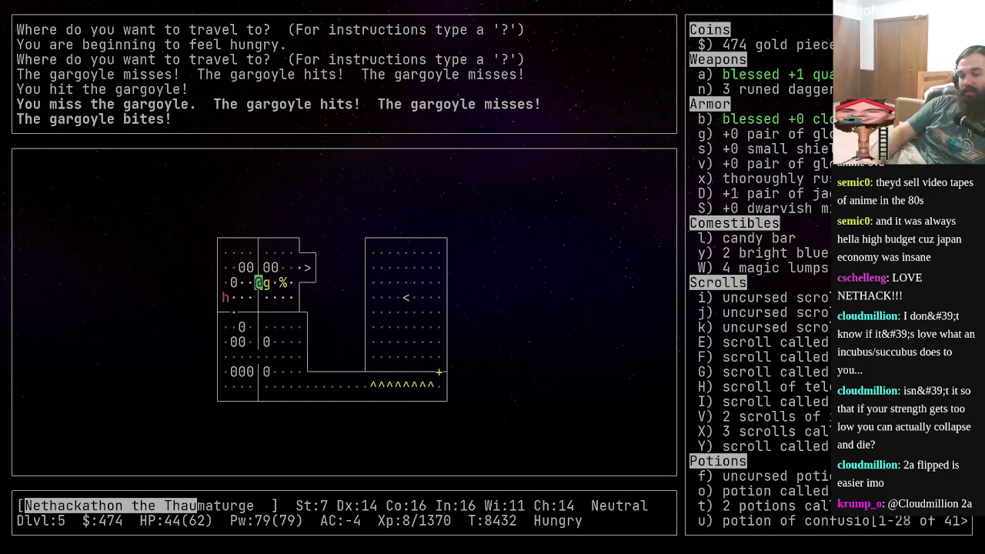
pyautogui.press('i')
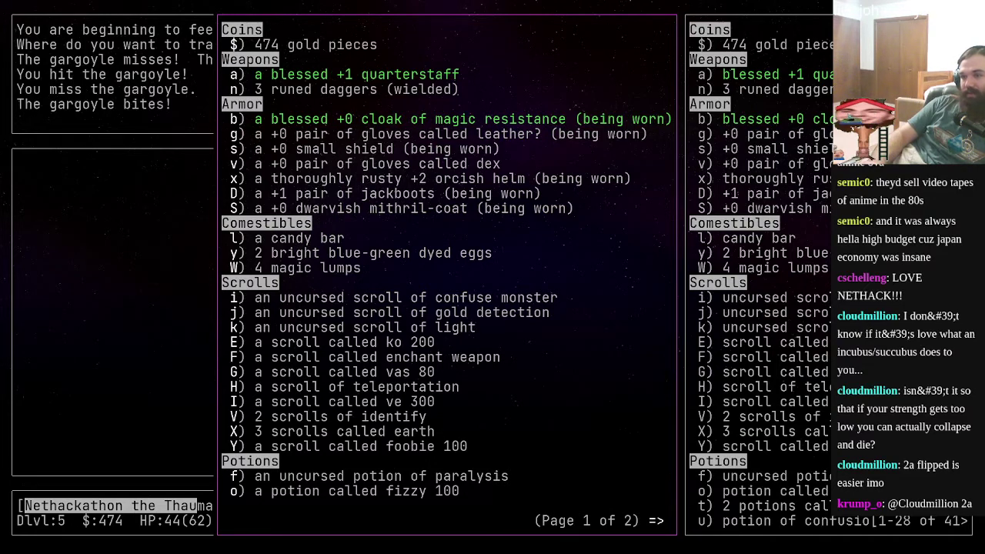
pyautogui.press('>')
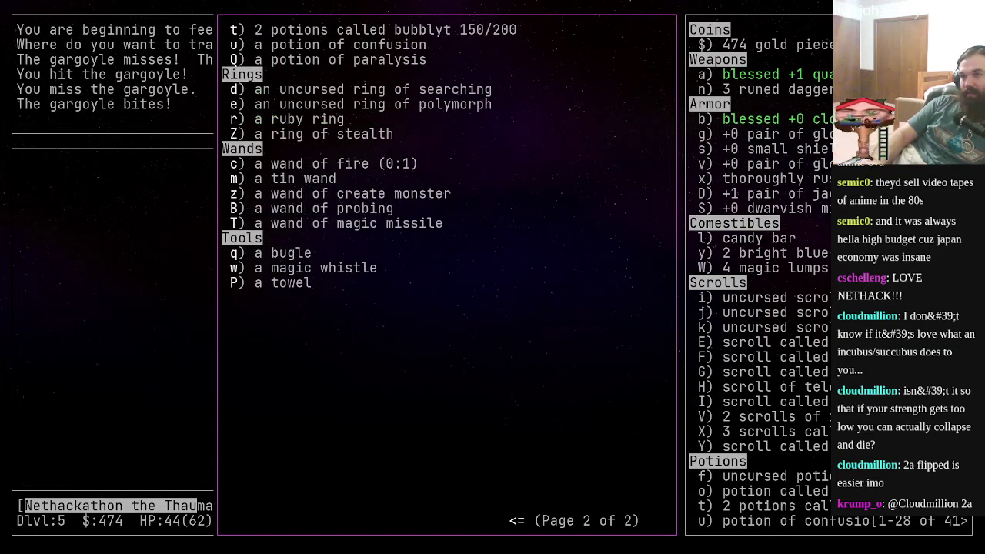
pyautogui.press('Escape')
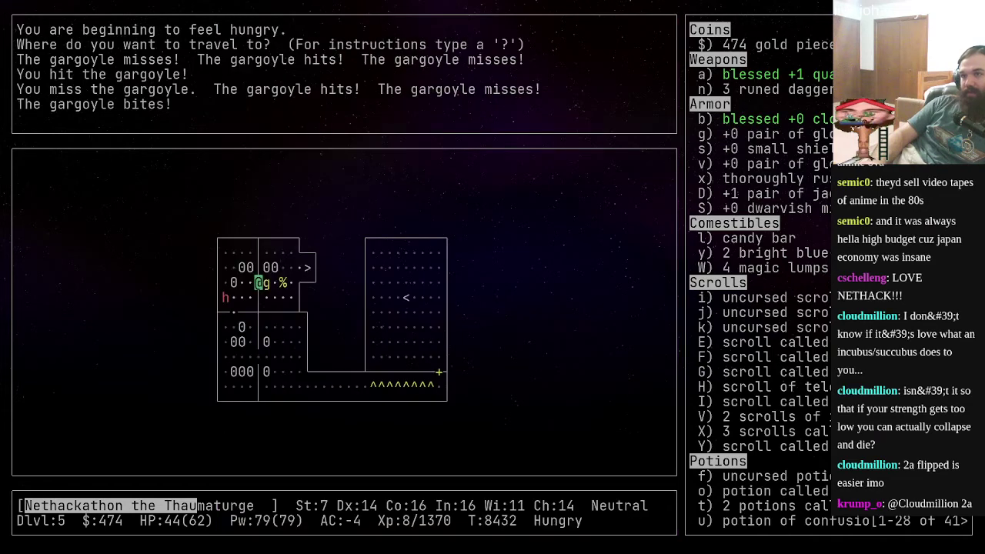
# - Zap magic missile east at the gargoyle, checking the item list to pick wand T
pyautogui.press('z')
pyautogui.press('c')
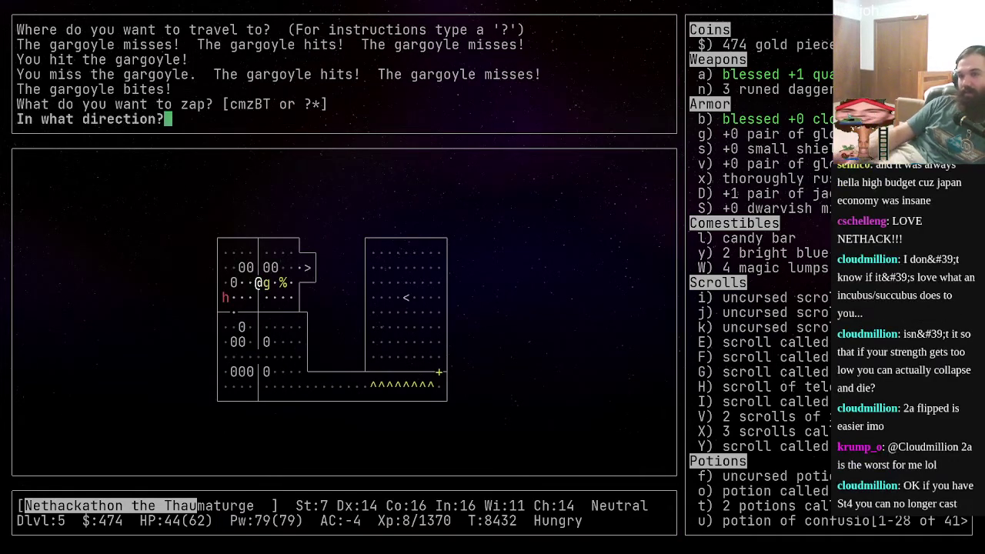
pyautogui.press('l')
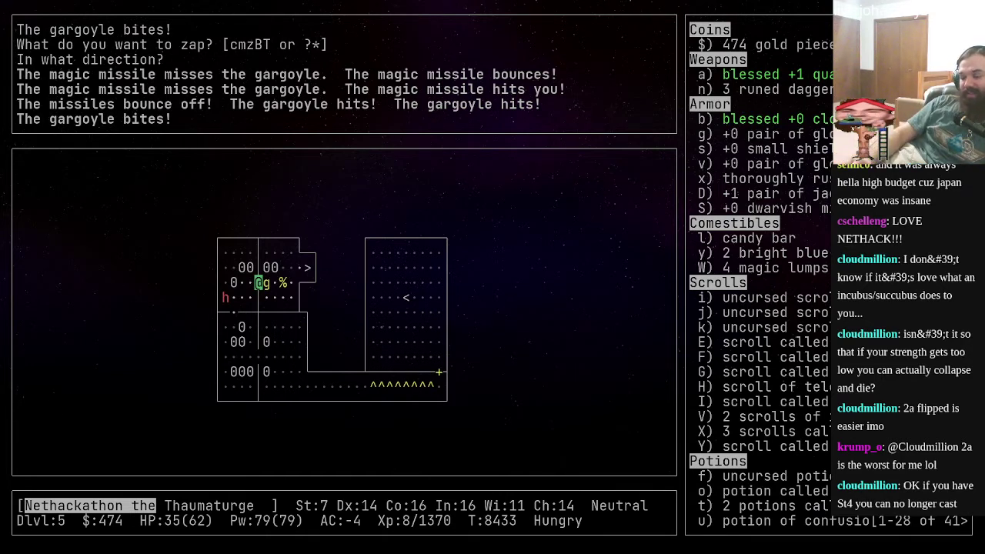
pyautogui.press('i')
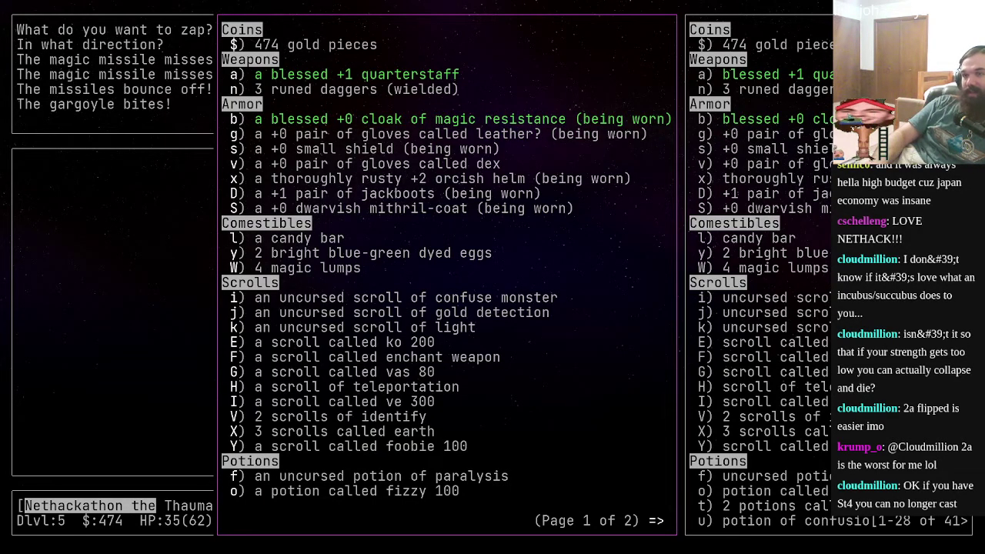
pyautogui.press('>')
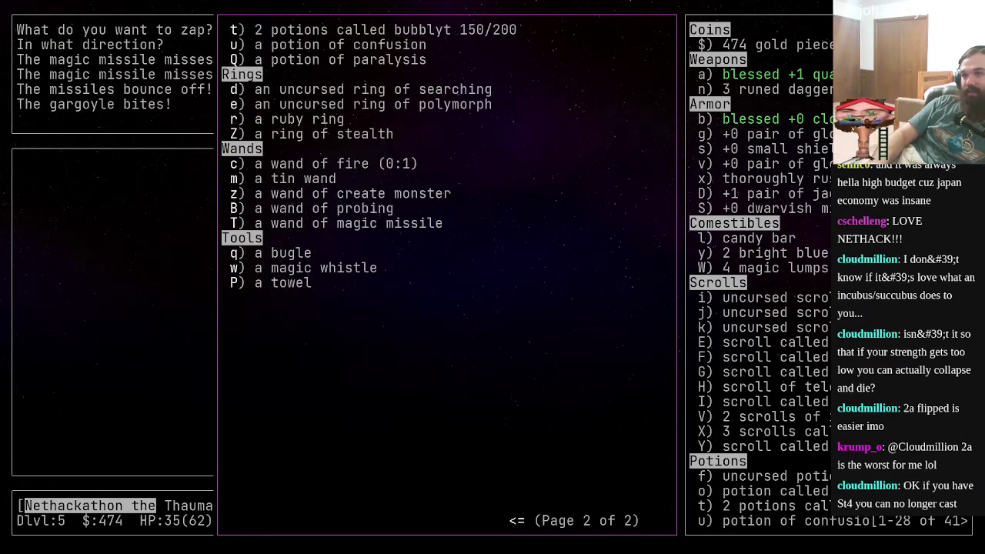
pyautogui.press('Escape')
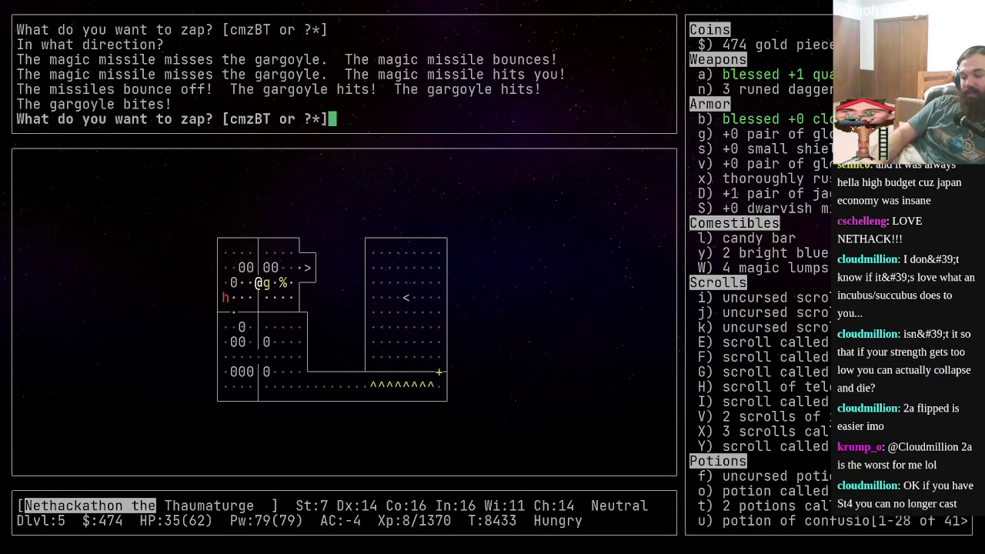
pyautogui.press('T')
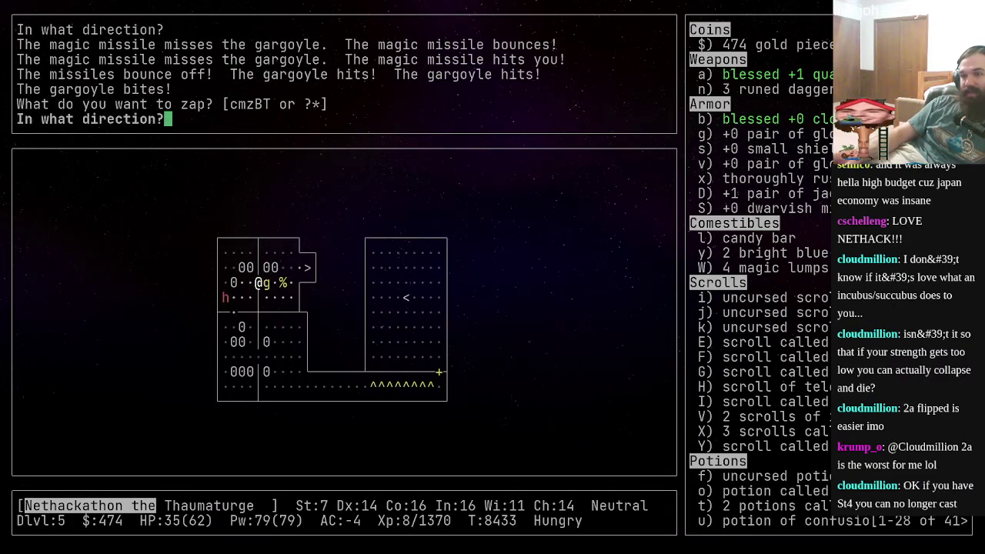
pyautogui.press('l')
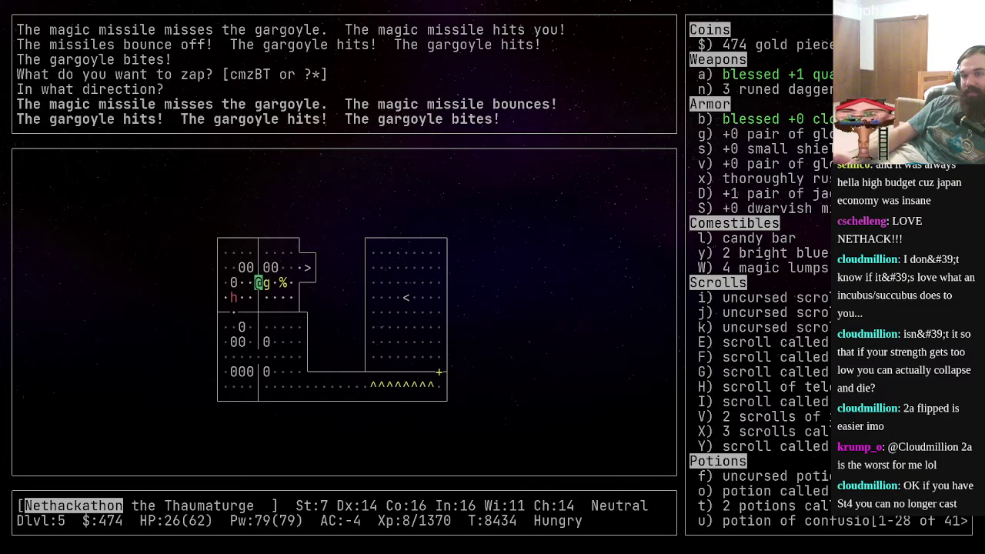
# - Fire two more magic missiles east at the gargoyle
pyautogui.press('z')
pyautogui.press('T')
pyautogui.press('l')
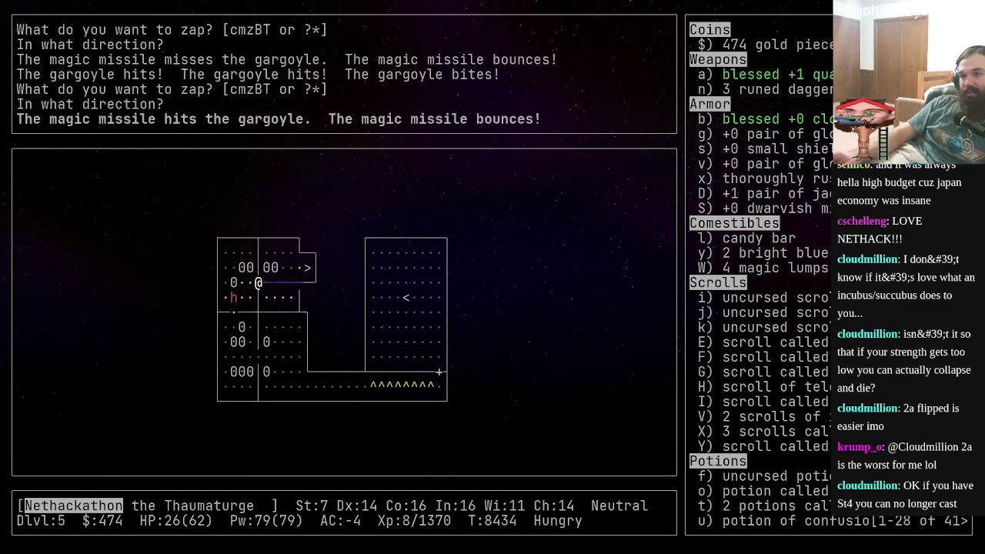
pyautogui.press('Return')
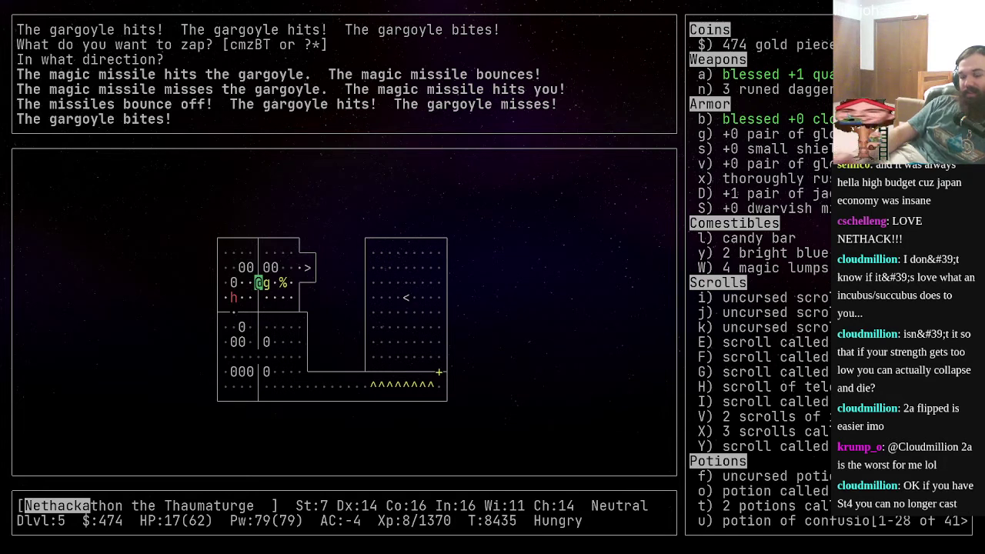
pyautogui.press('z')
pyautogui.press('c')
pyautogui.press('l')
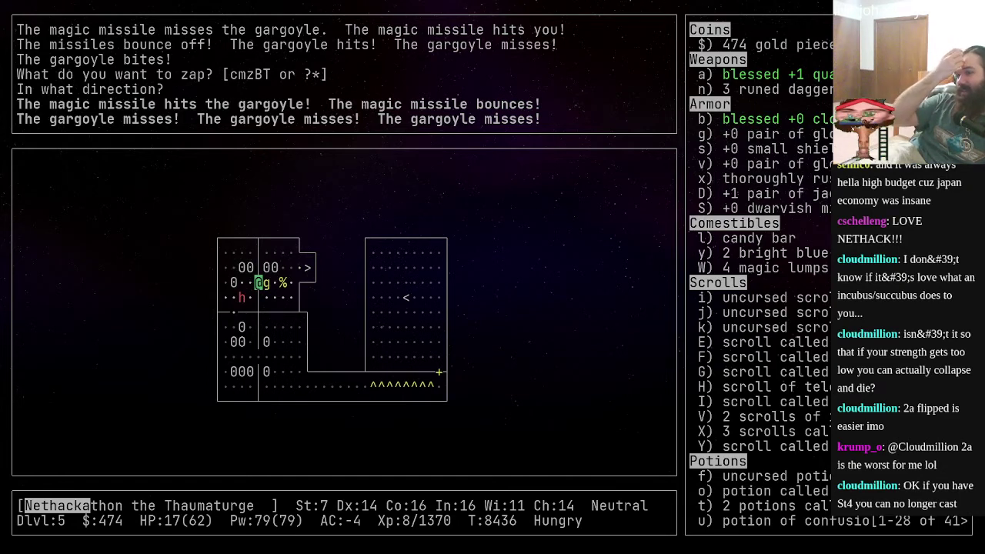
# - Recheck the inventory and zap another magic missile at the gargoyle
pyautogui.press('i')
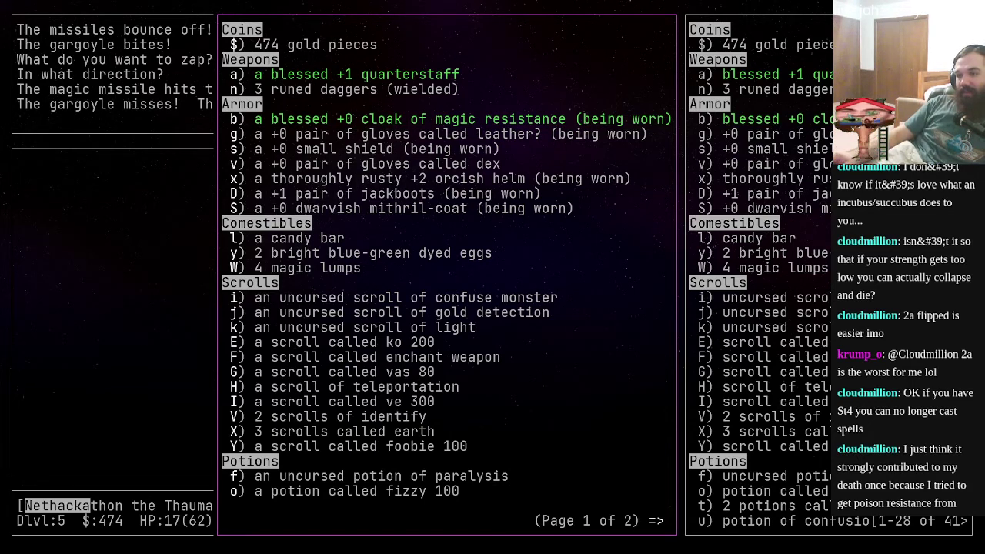
pyautogui.press('>')
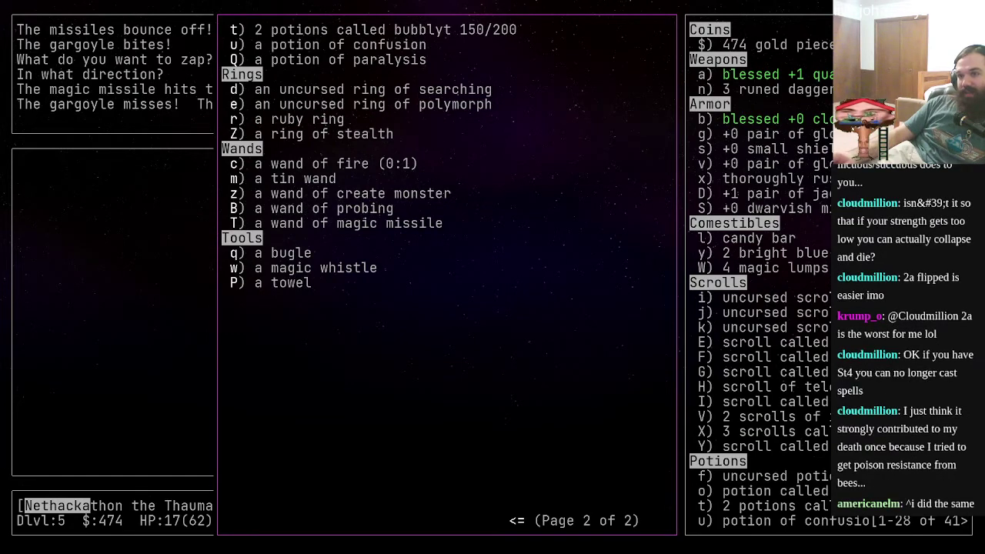
pyautogui.press('Escape')
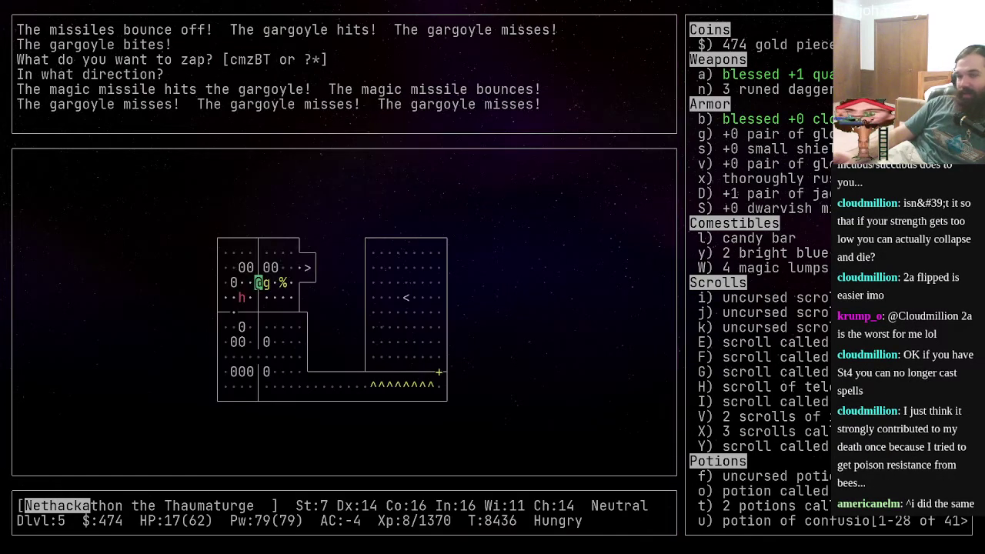
pyautogui.press('z')
pyautogui.press('z')
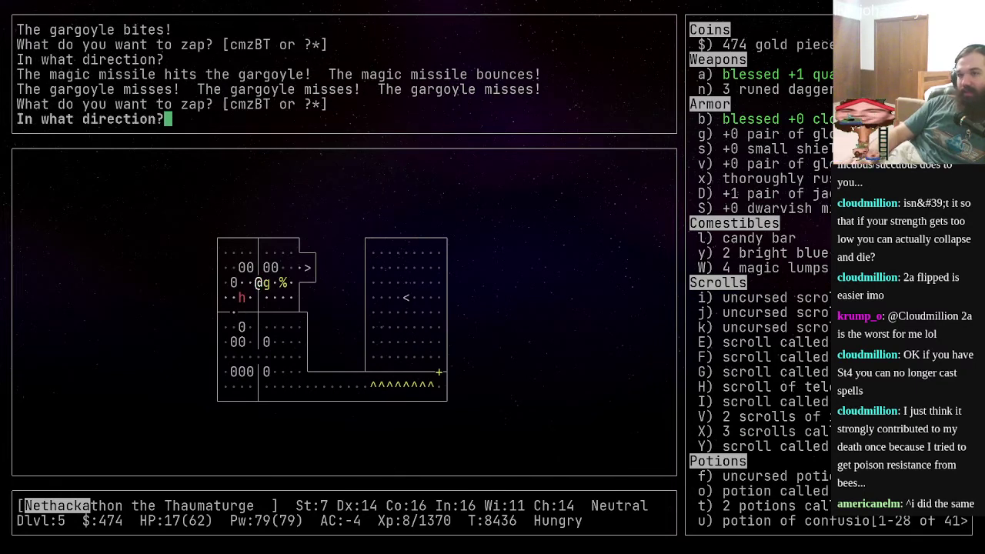
pyautogui.press('l')
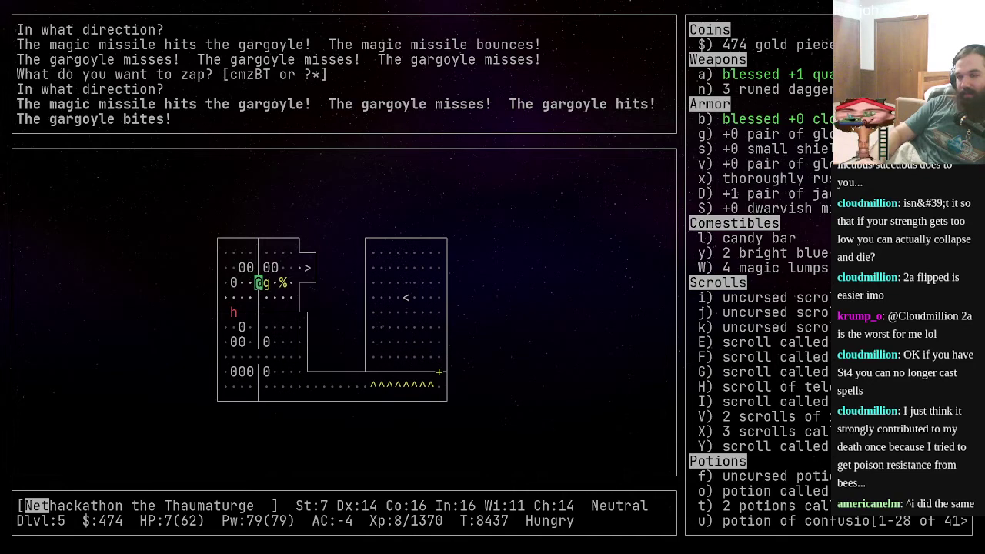
pyautogui.write('# ')
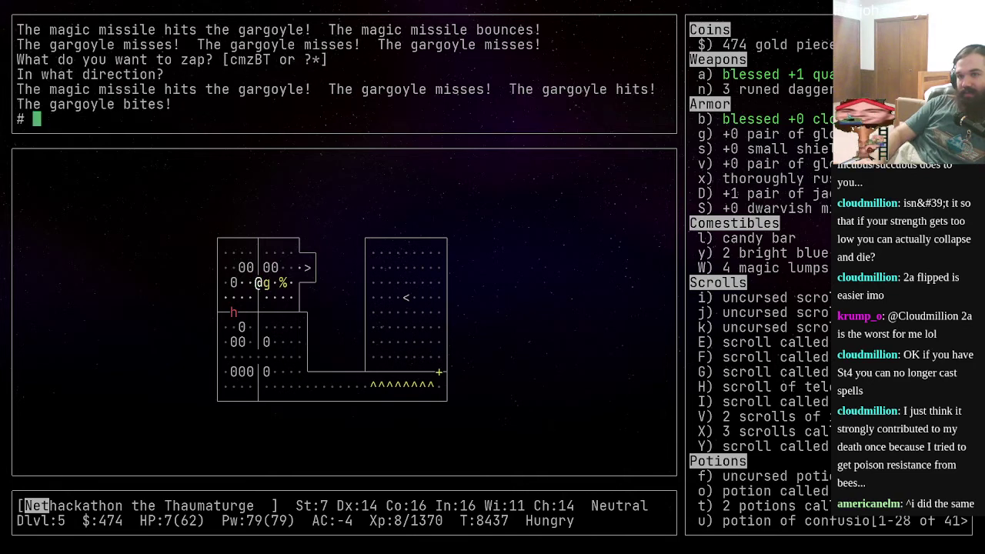
pyautogui.write('pray')
# - Pray to Thoth for healing, then kill the gargoyle with repeated eastward attacks
pyautogui.press('Return')
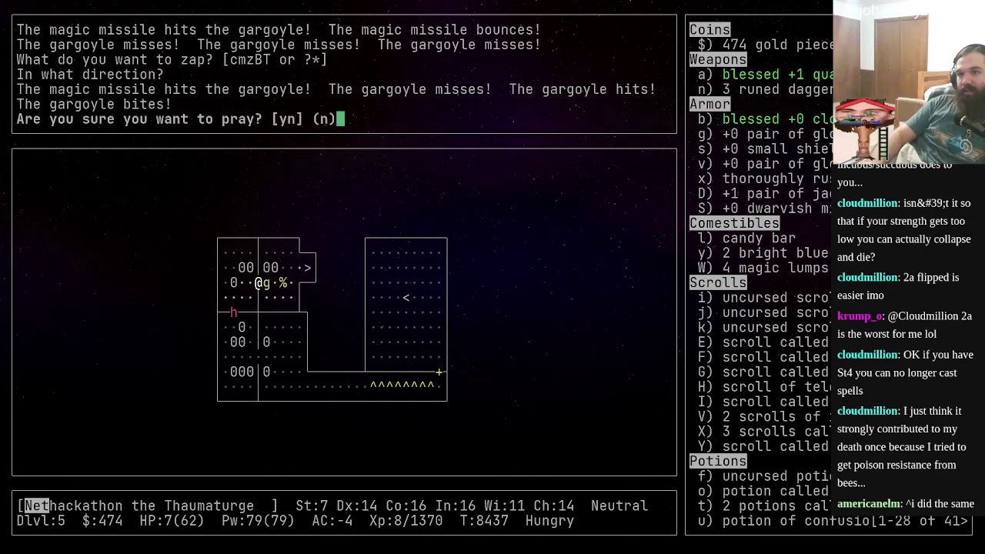
pyautogui.write('y')
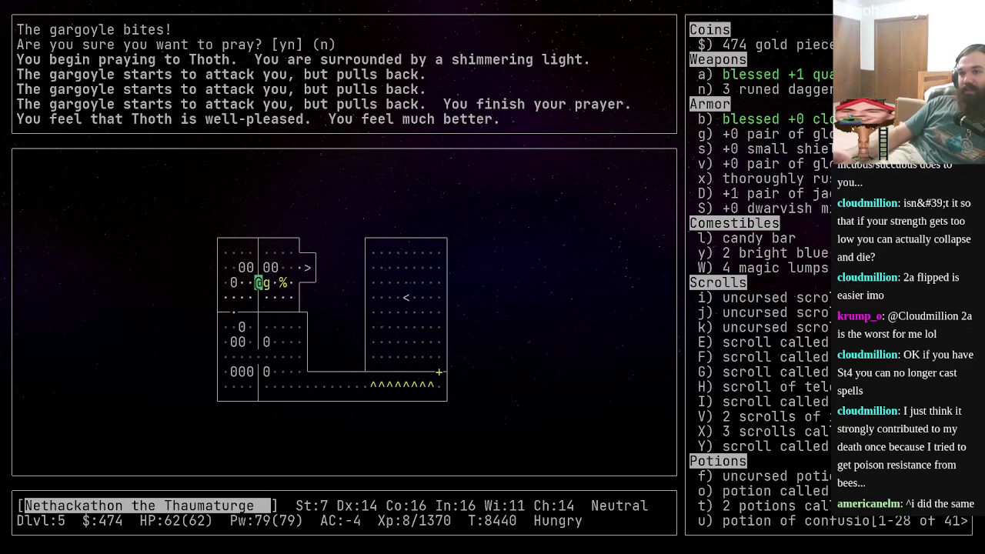
pyautogui.write('z')
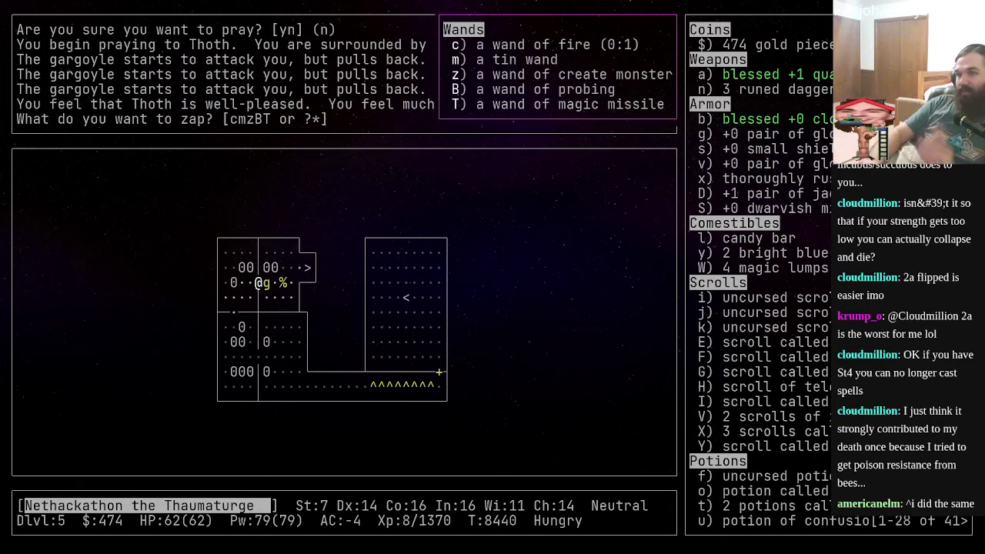
pyautogui.write('B')
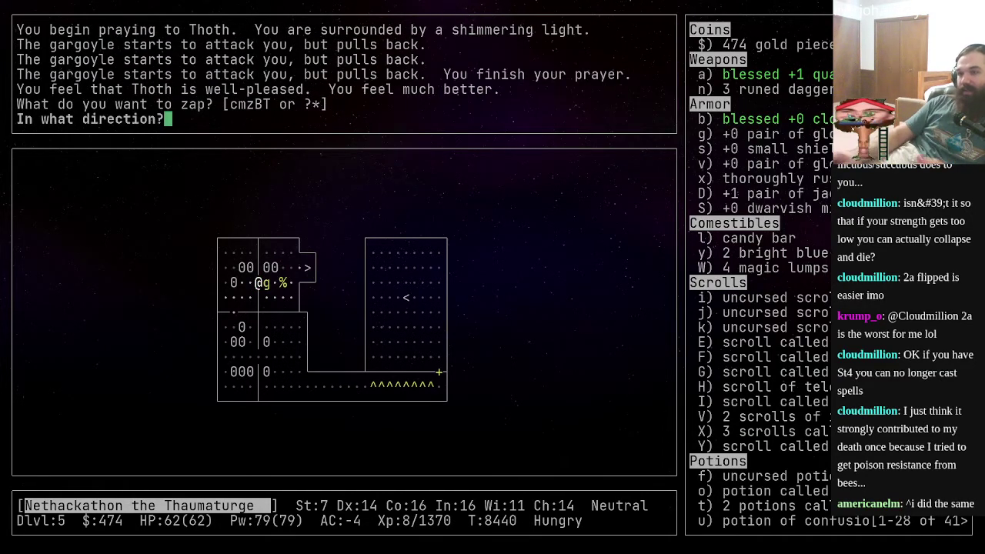
pyautogui.write('l')
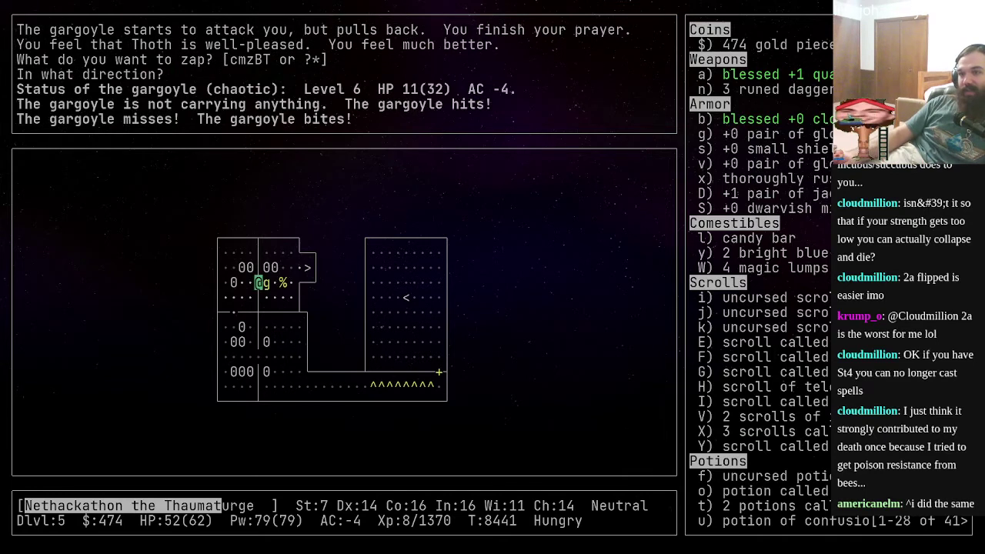
pyautogui.write('z')
pyautogui.press('Escape')
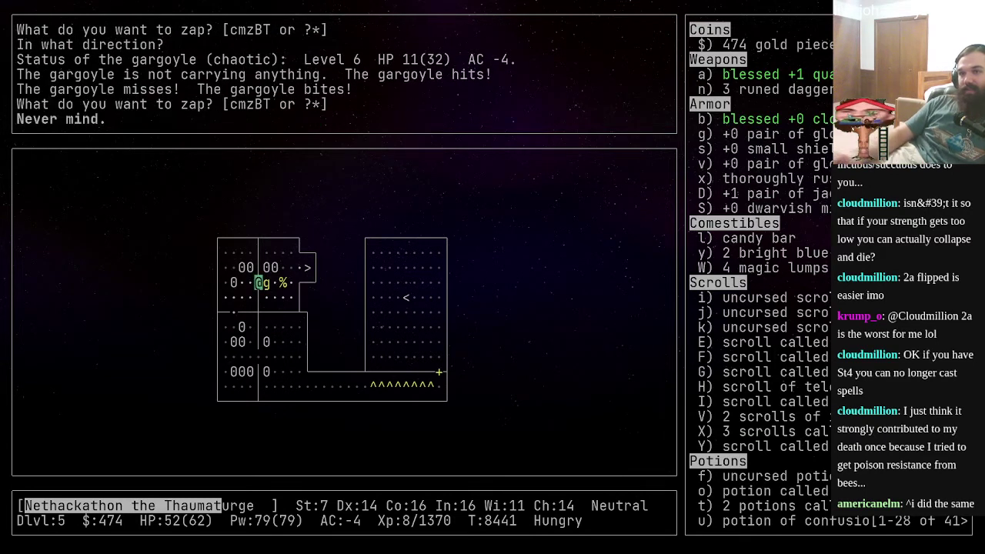
pyautogui.press('l')
pyautogui.press('l')
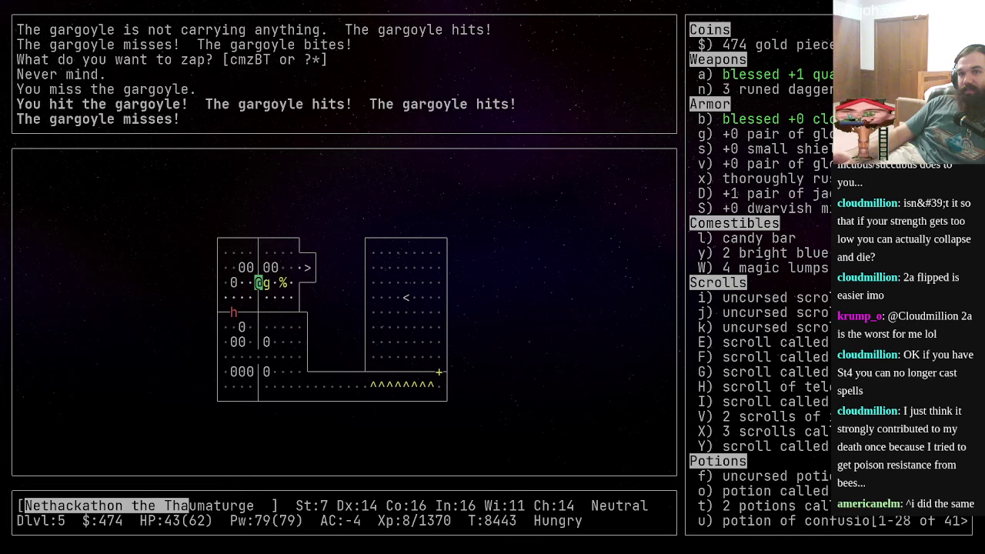
pyautogui.press('l')
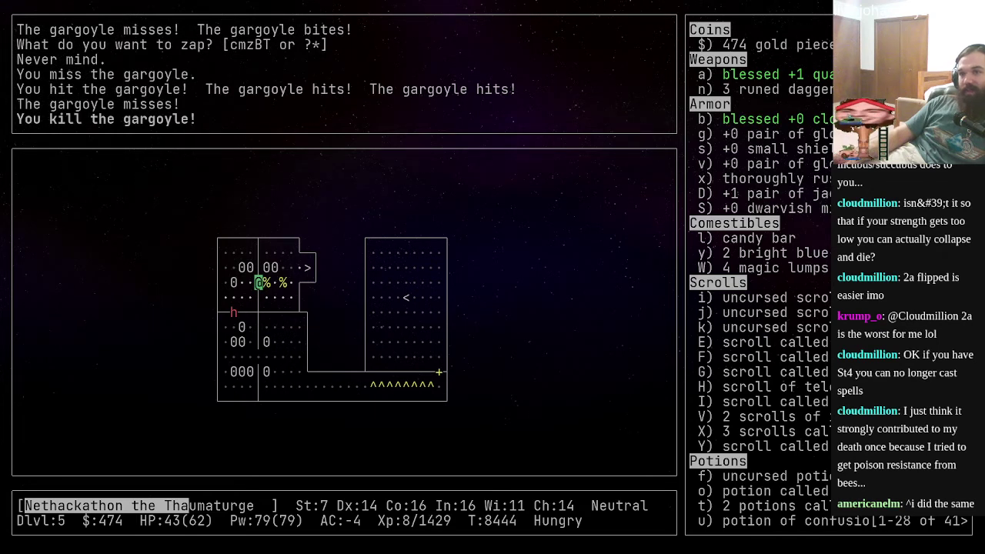
pyautogui.press('l')
pyautogui.press('e')
# - Eat the gargoyle corpse, highlight the petrification message, and travel to the < staircase
pyautogui.press('y')
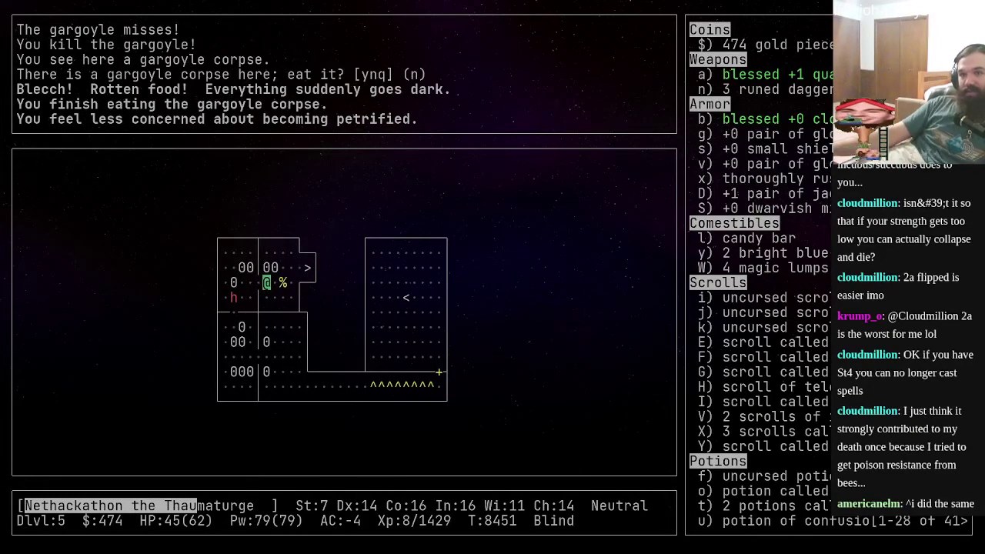
pyautogui.moveTo(17, 120); pyautogui.dragTo(415, 119)
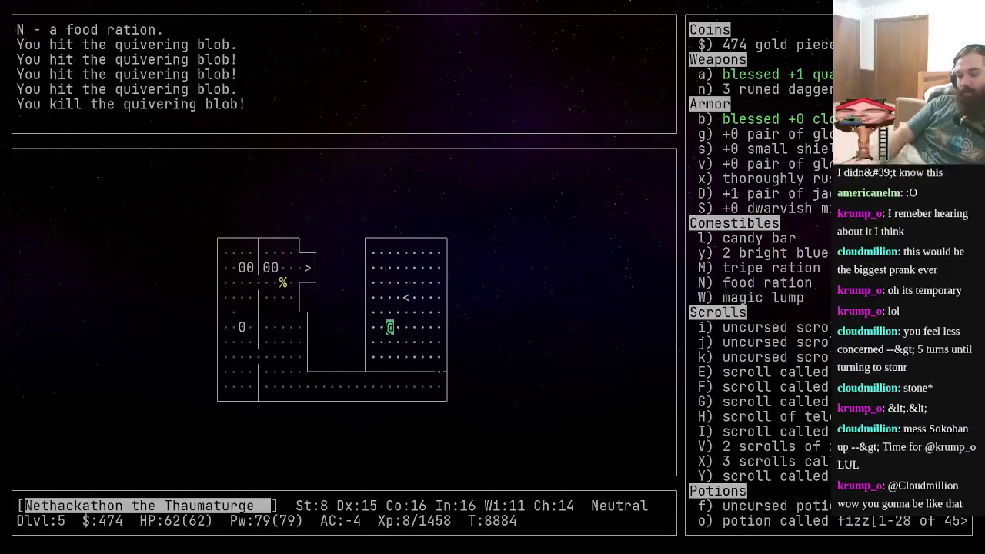
pyautogui.press('_')
pyautogui.press('less')
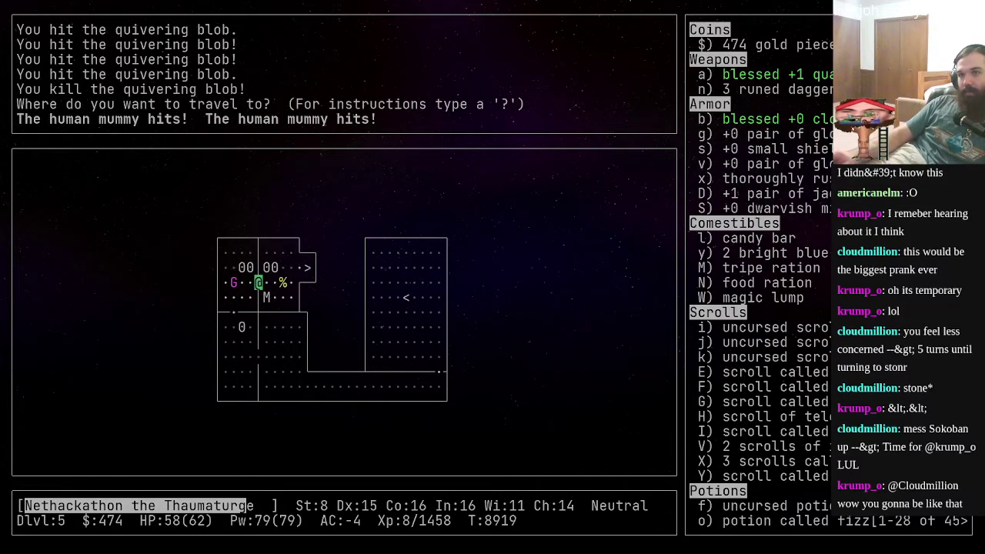
# - Attack the human mummy and retreat southwest from it
pyautogui.press('j')
pyautogui.press('j')
pyautogui.press('j')
pyautogui.press('j')
pyautogui.press('j')
pyautogui.press('j')
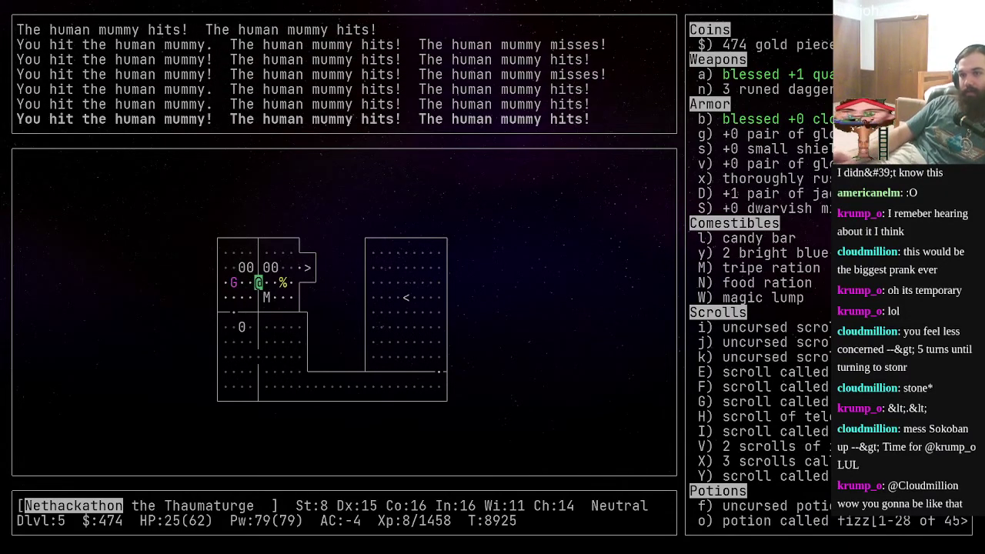
pyautogui.press('h')
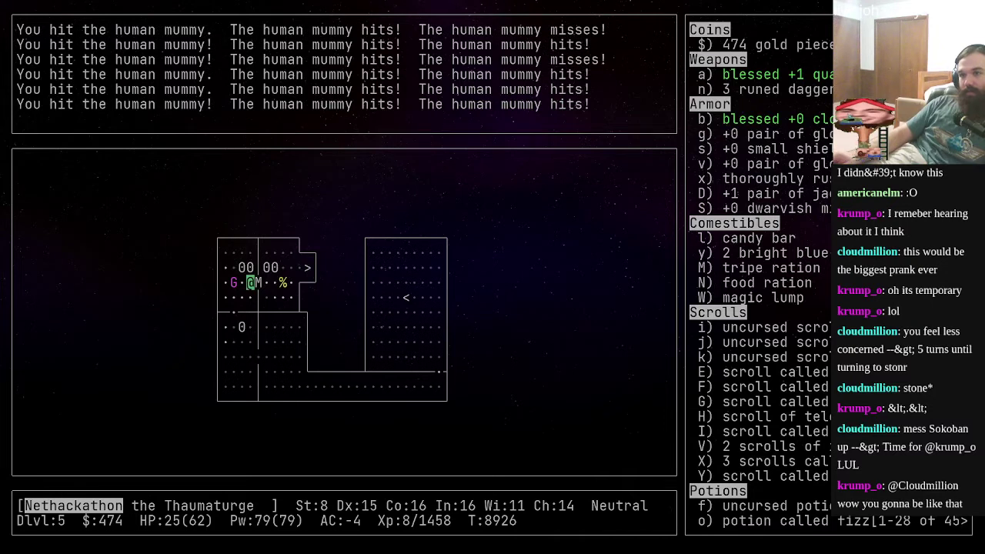
pyautogui.press('b')
pyautogui.press('j')
pyautogui.press('j')
pyautogui.press('j')
pyautogui.press('j')
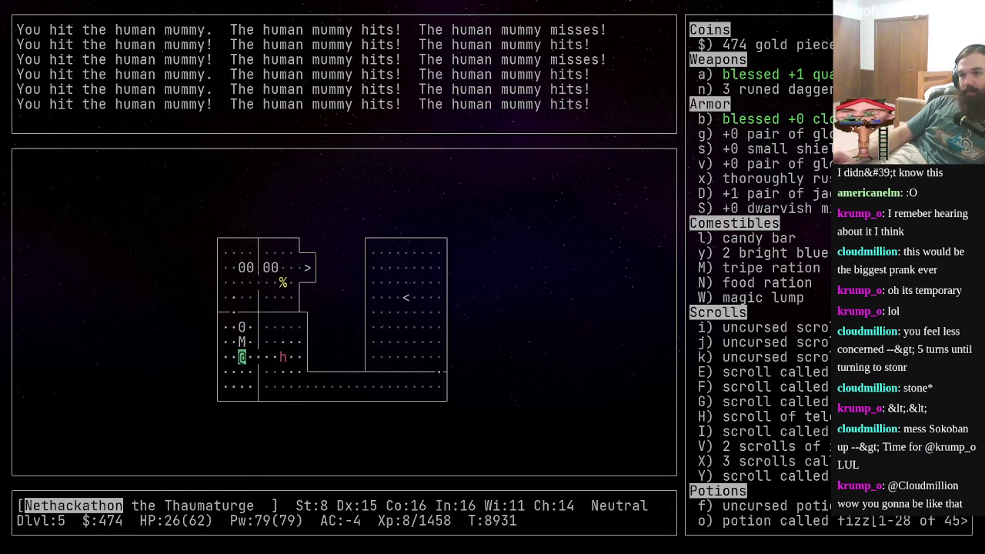
pyautogui.press('k')
pyautogui.press('l')
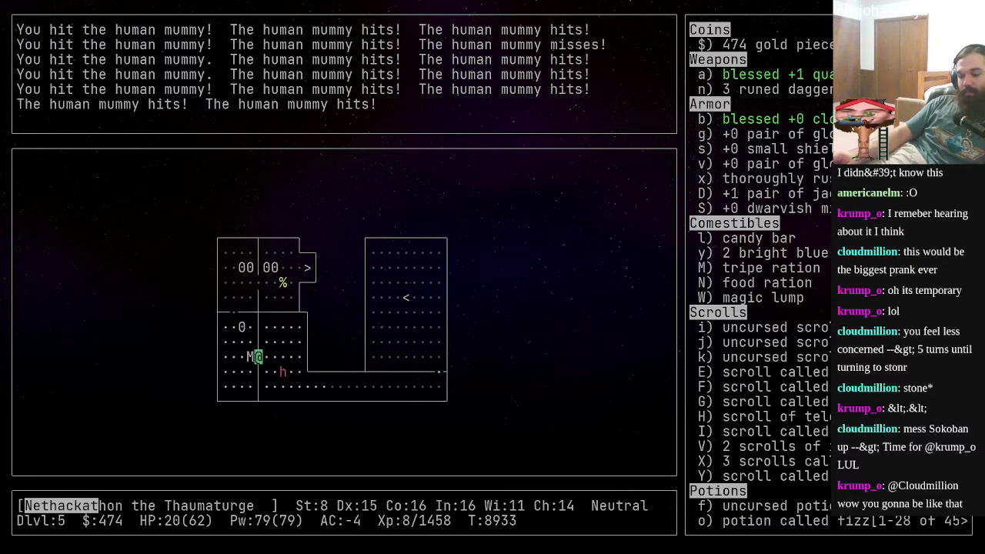
# - Cancel two wand zaps and destroy the human mummy in melee
pyautogui.press('z')
pyautogui.press('Escape')
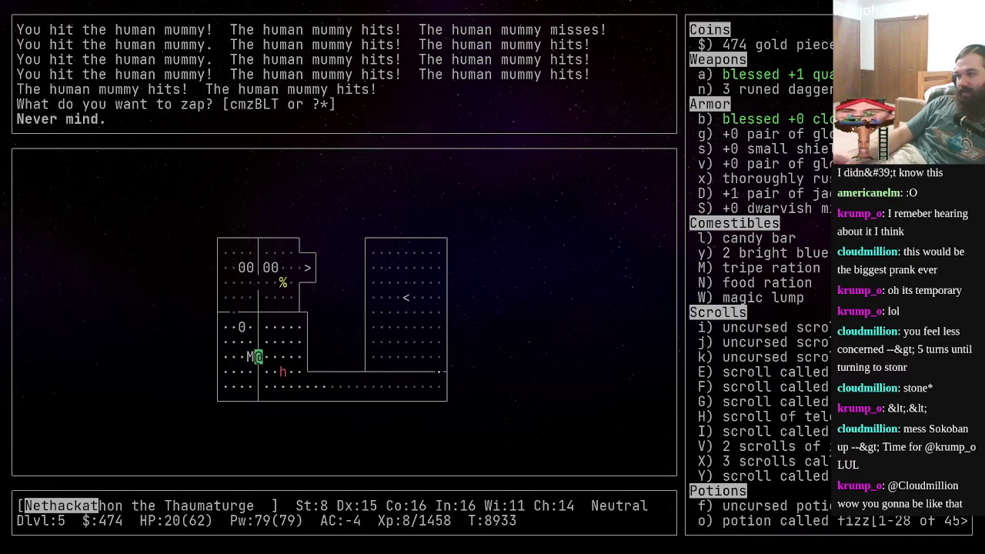
pyautogui.press('z')
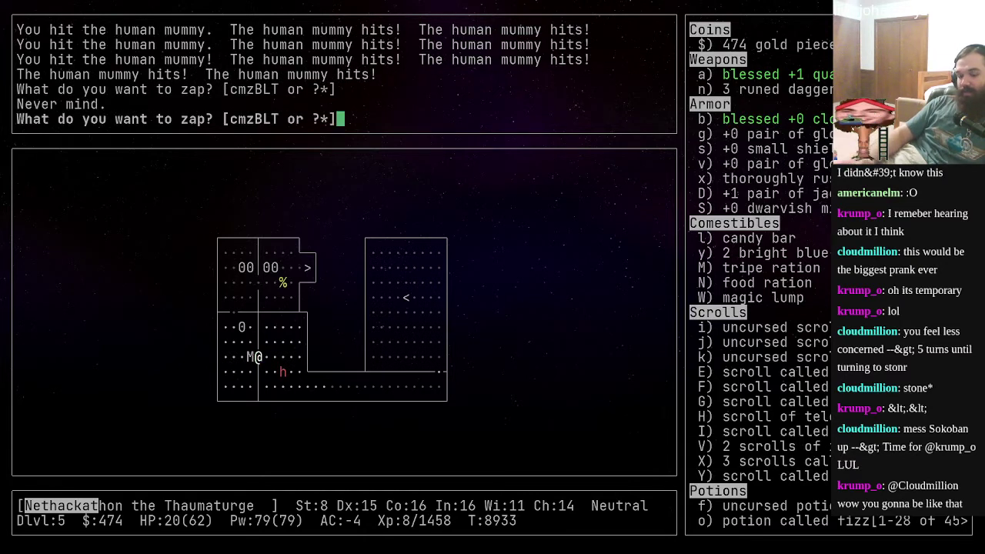
pyautogui.press('Escape')
pyautogui.press('h')
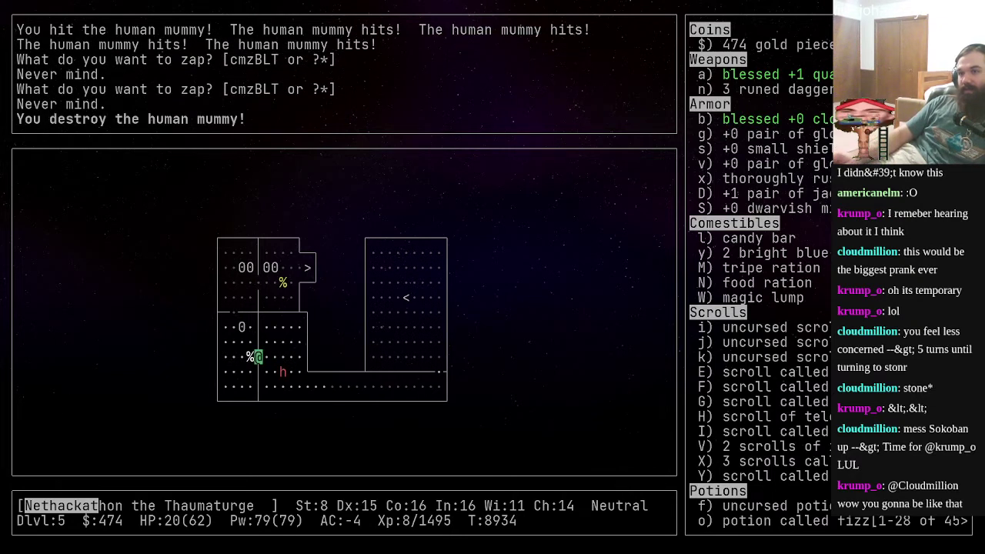
# - Walk past the peaceful gnome king to the down stairs and descend to Dlvl 6
pyautogui.press('h')
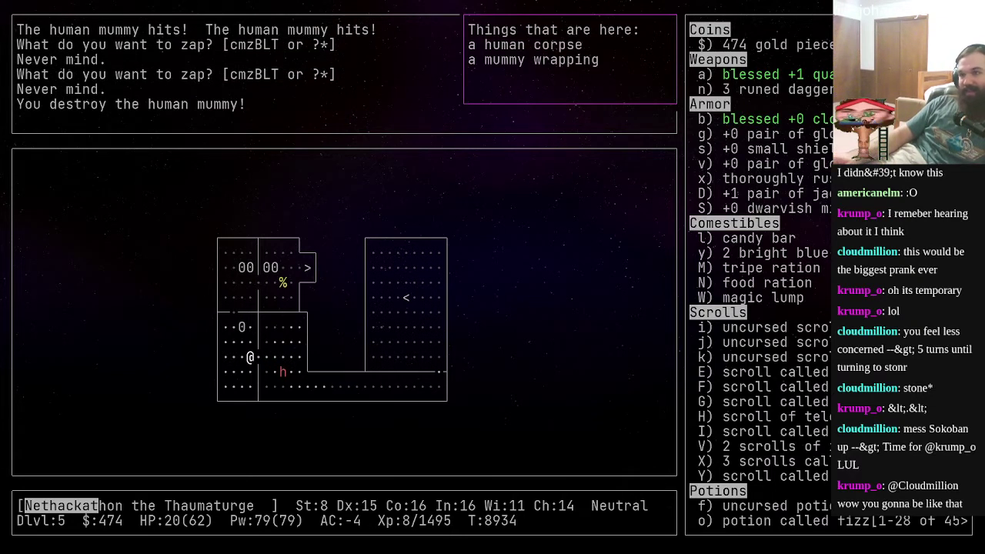
pyautogui.press('Return')
pyautogui.press('k')
pyautogui.press('k')
pyautogui.press('k')
pyautogui.press('k')
pyautogui.press('k')
pyautogui.press('l')
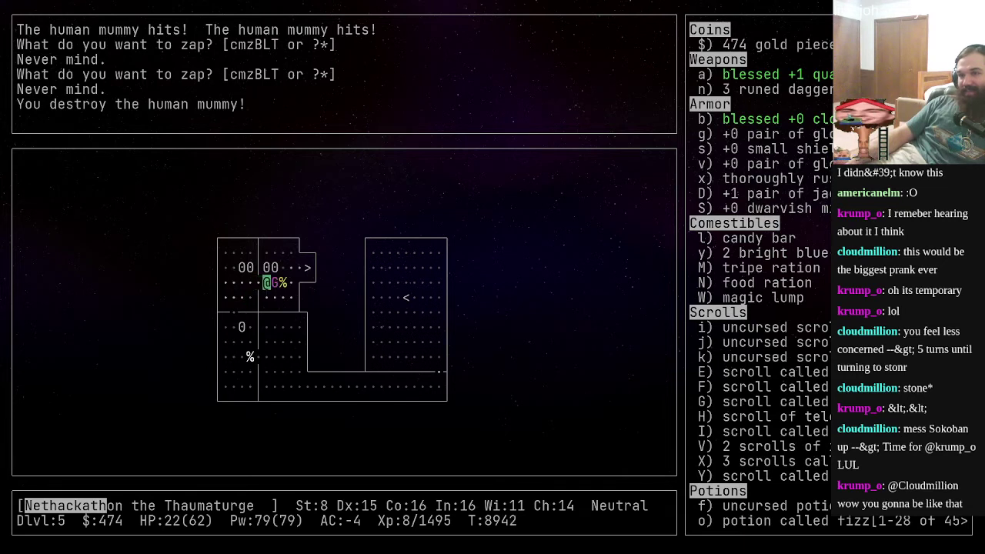
pyautogui.press('l')
pyautogui.press('l')
pyautogui.press('u')
pyautogui.press('l')
pyautogui.press('l')
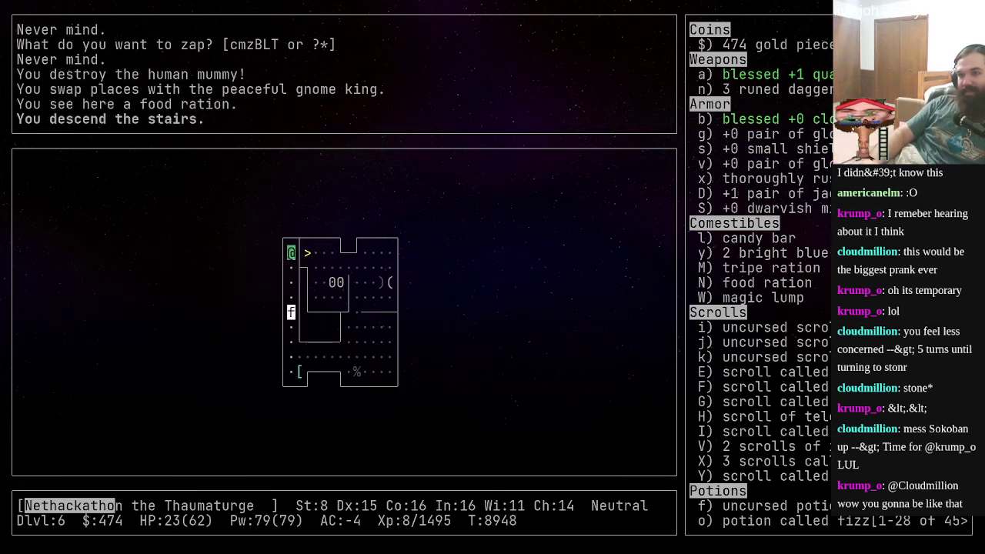
# - Wrap the towel over the wizard's eyes and rest beside the cat near the stairs
pyautogui.press('s')
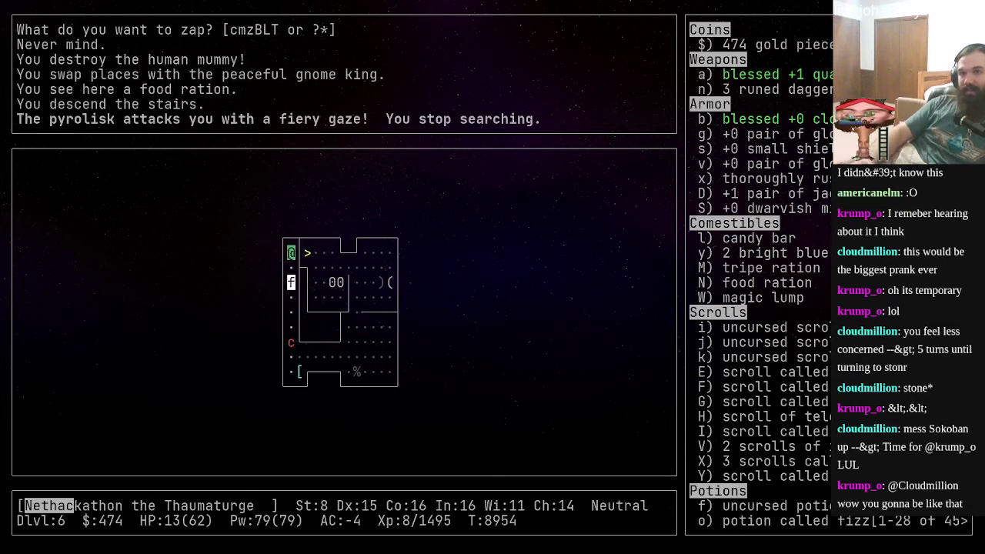
pyautogui.press('P')
pyautogui.press('d')
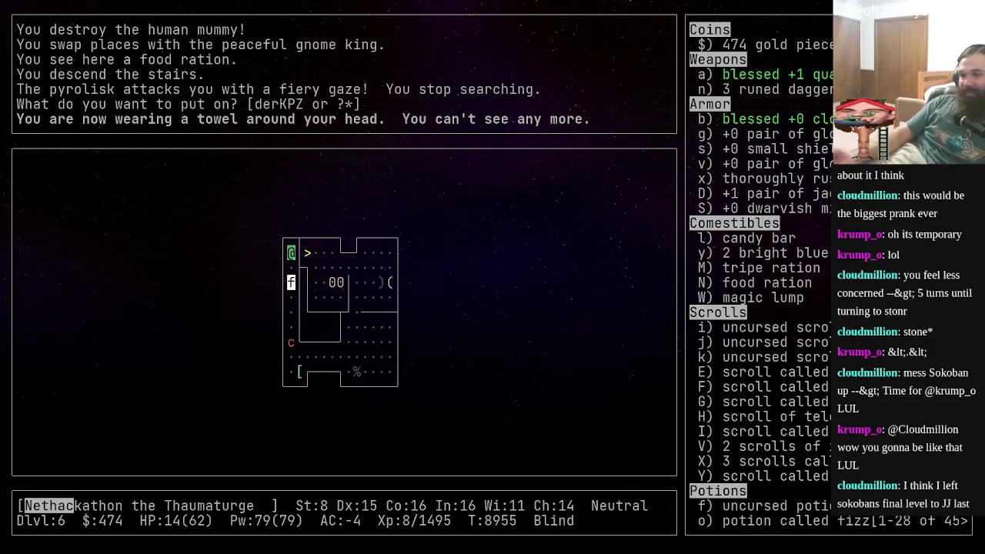
pyautogui.press('j')
pyautogui.press('j')
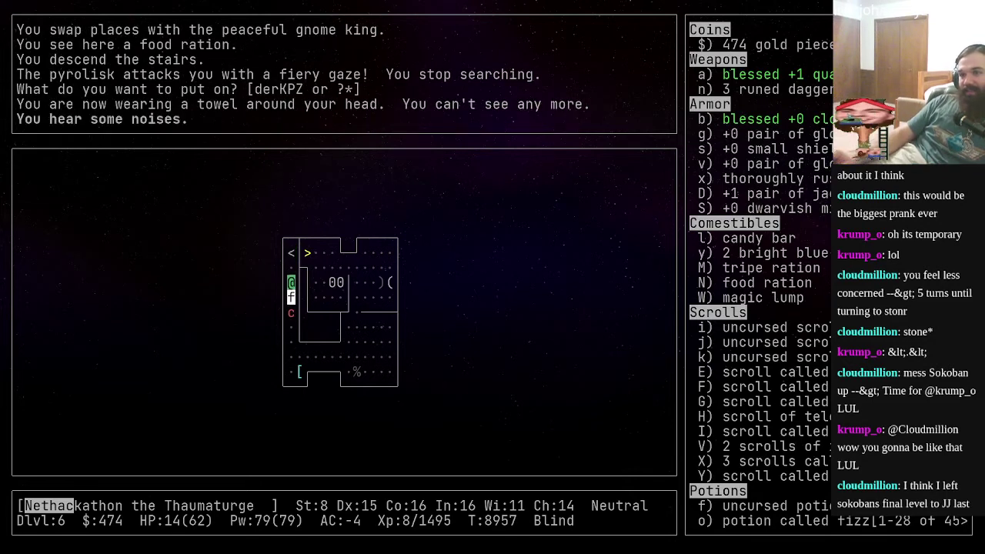
pyautogui.press('j')
pyautogui.press('j')
pyautogui.press('j')
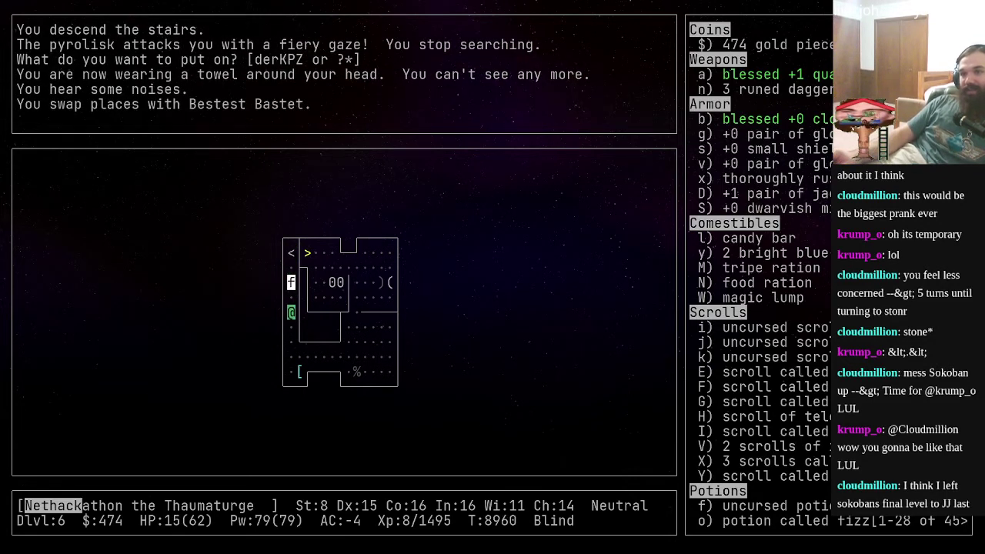
pyautogui.press('k')
pyautogui.press('k')
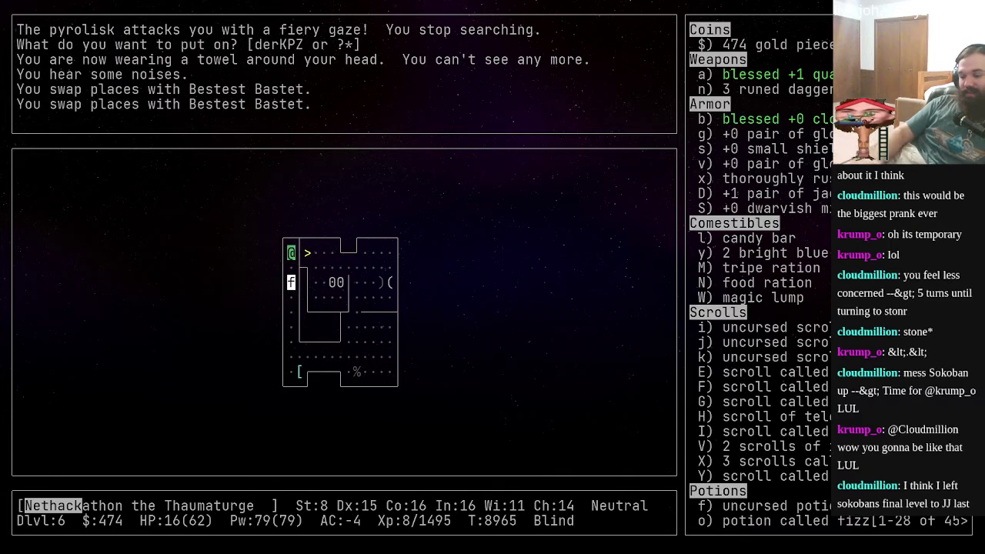
pyautogui.write('100s')
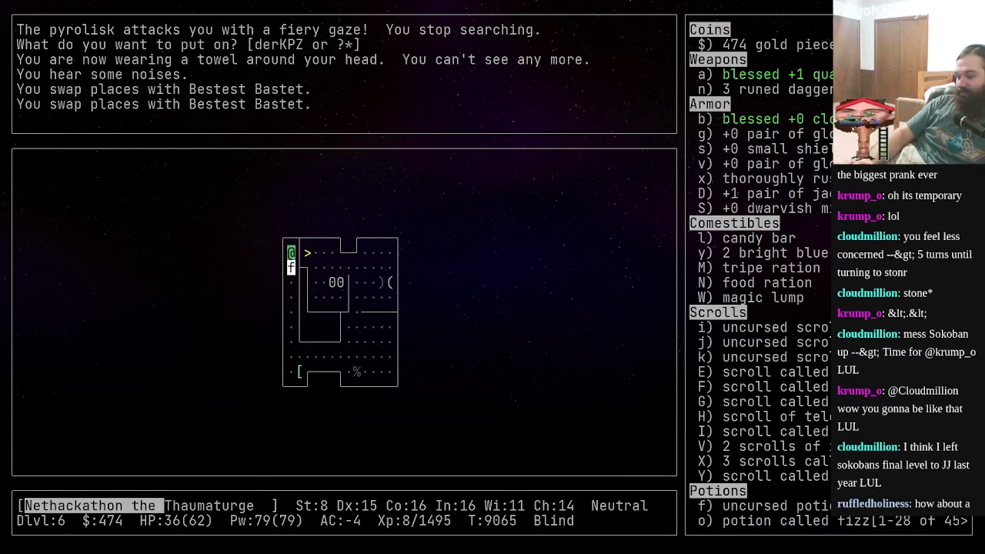
pyautogui.write('100')
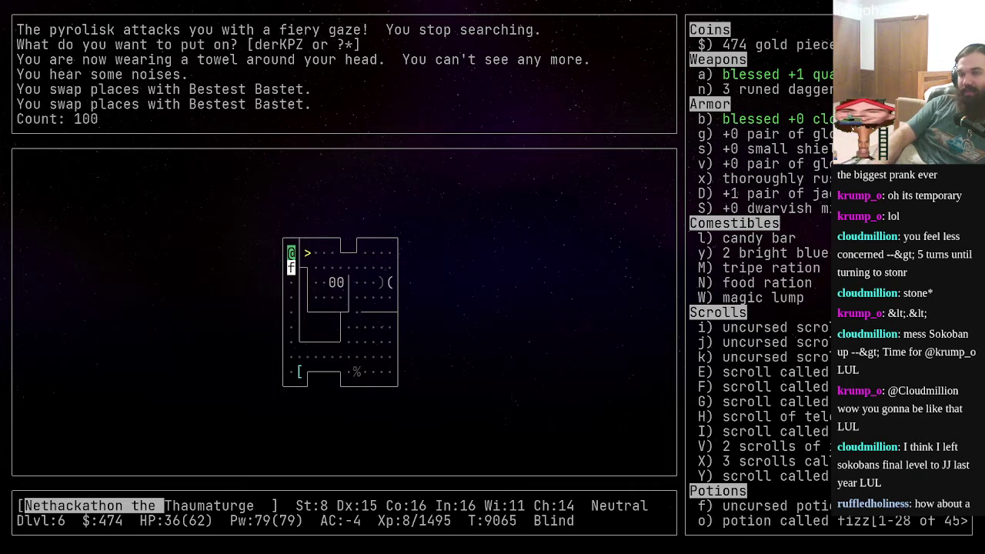
pyautogui.write('s')
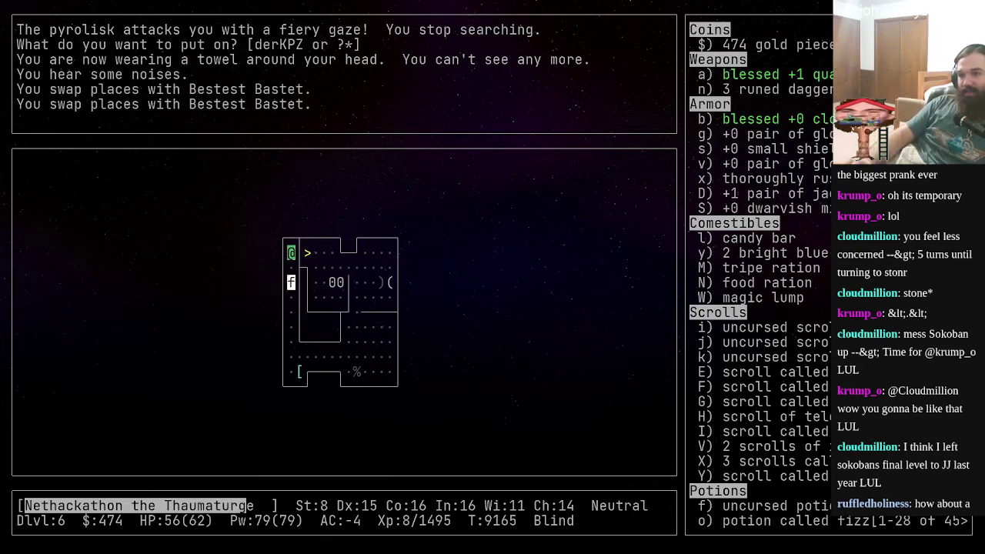
pyautogui.write('s')
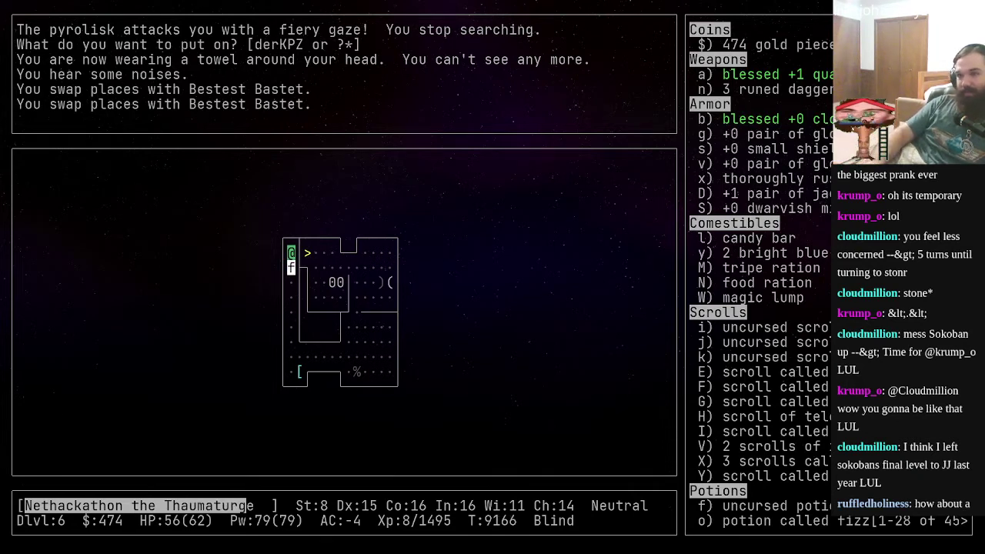
# - Climb to Dlvl 5, step past the cat, and take off the towel
pyautogui.press('less')
pyautogui.press('b')
pyautogui.press('b')
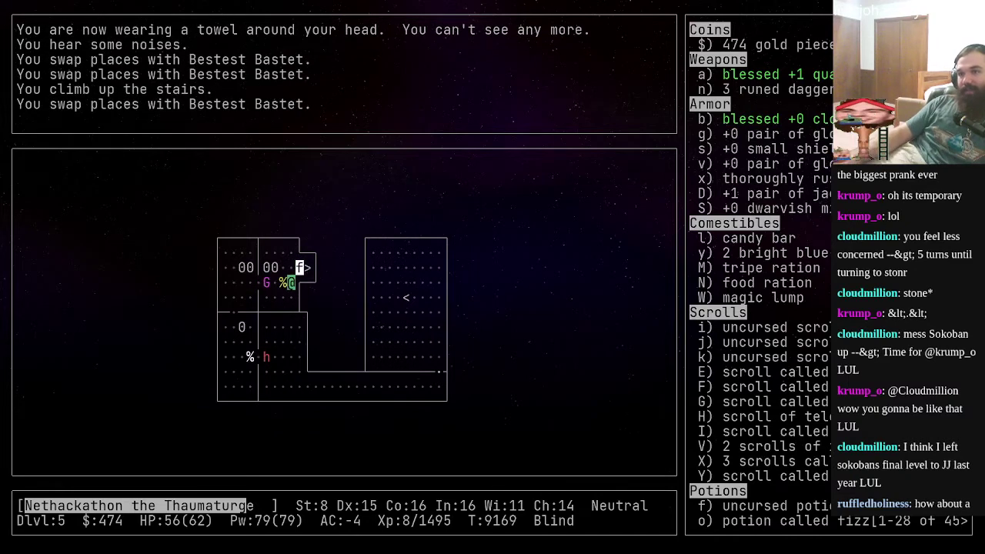
pyautogui.press('R')
# - Push boulders south, east and west while the cat kills the gnome king
pyautogui.press('y')
pyautogui.press('y')
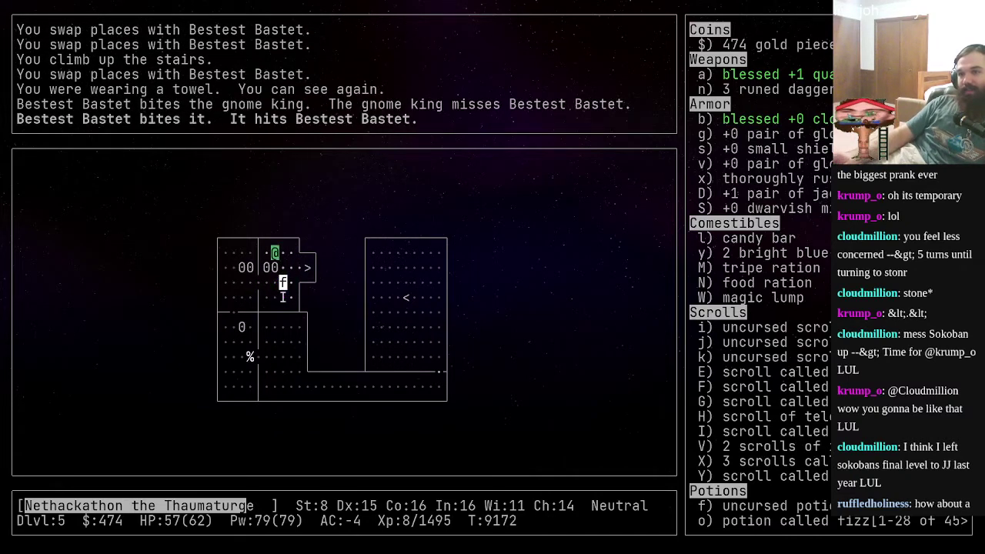
pyautogui.press('j')
pyautogui.press('b')
pyautogui.press('s')
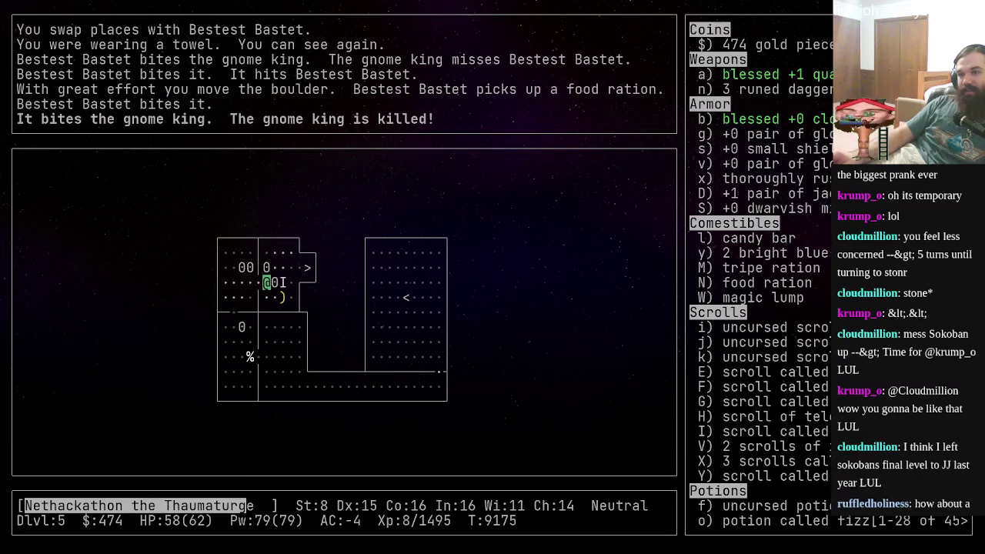
pyautogui.press('s')
pyautogui.press('l')
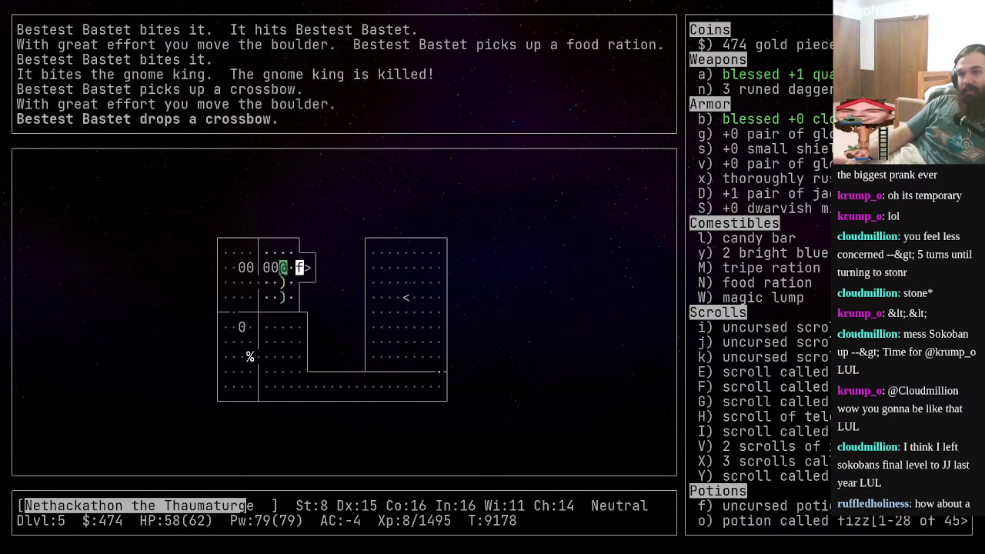
pyautogui.press('k')
pyautogui.press('k')
pyautogui.press('h')
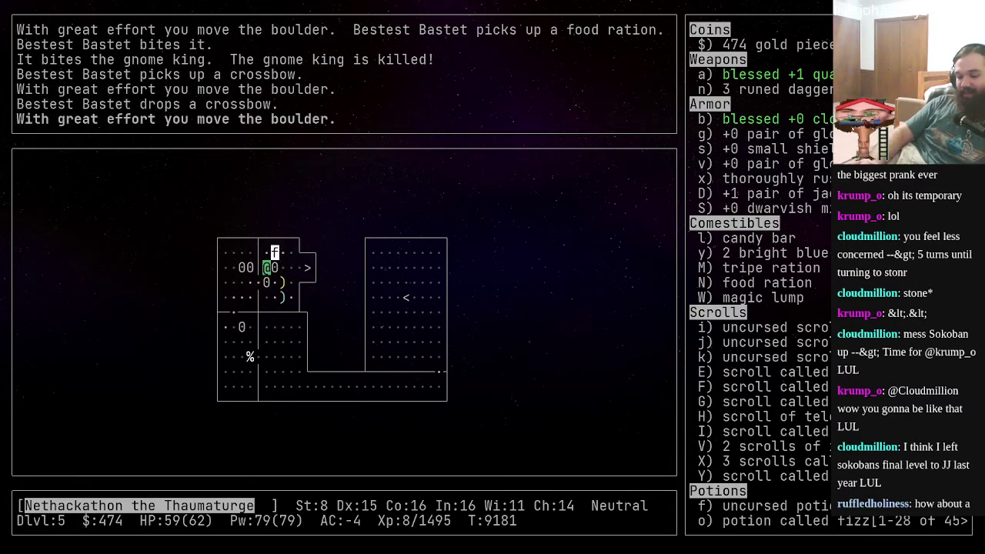
pyautogui.press('#')
pyautogui.write('name')
pyautogui.press('Return')
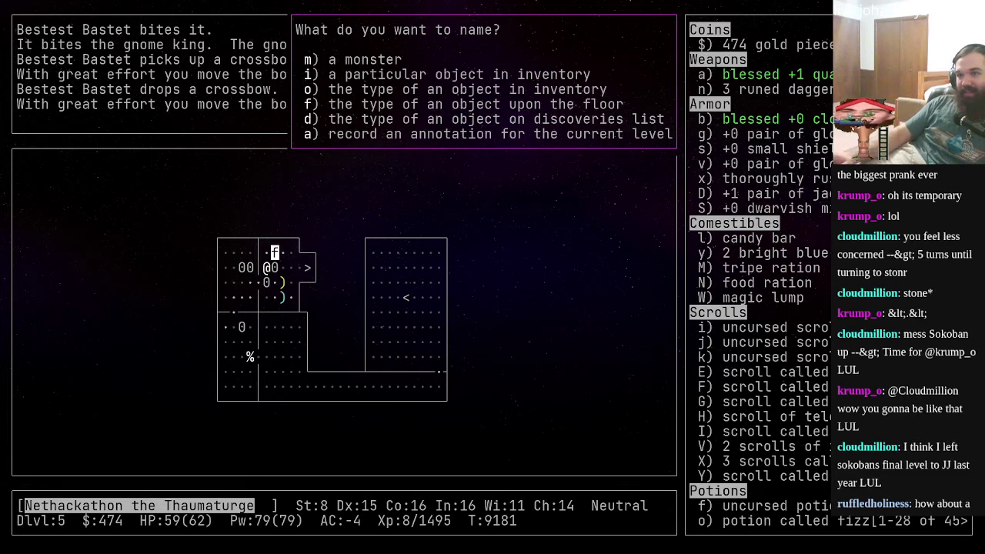
# - Rename the large cat 'Bestest Bastet, King Killer', then walk up the corridor
pyautogui.press('m')
pyautogui.press('k')
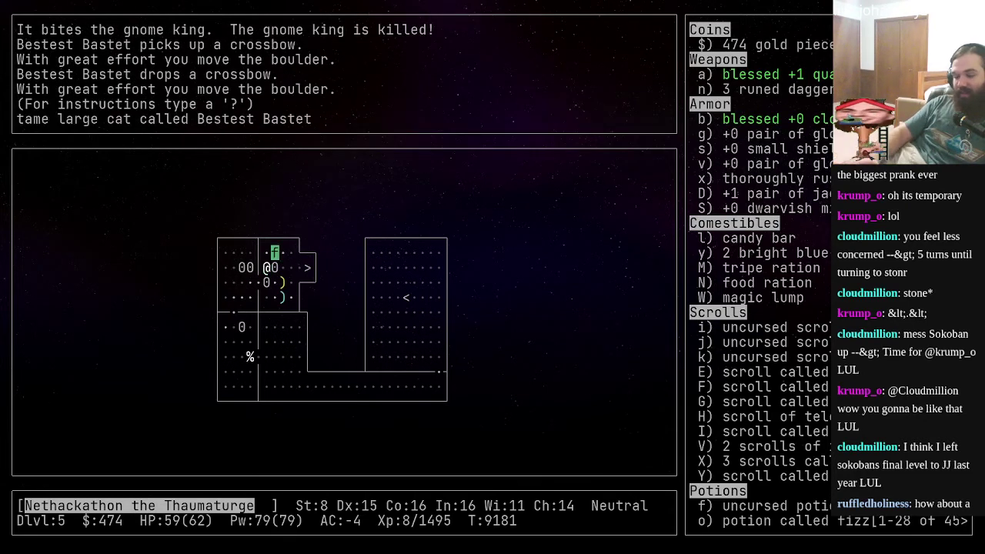
pyautogui.press('.')
pyautogui.write('Best')
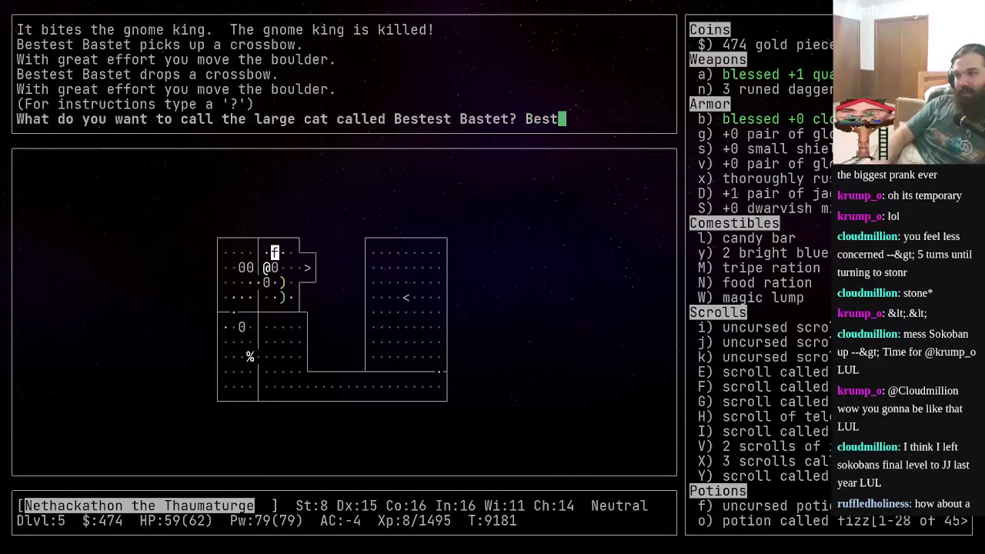
pyautogui.write('est ')
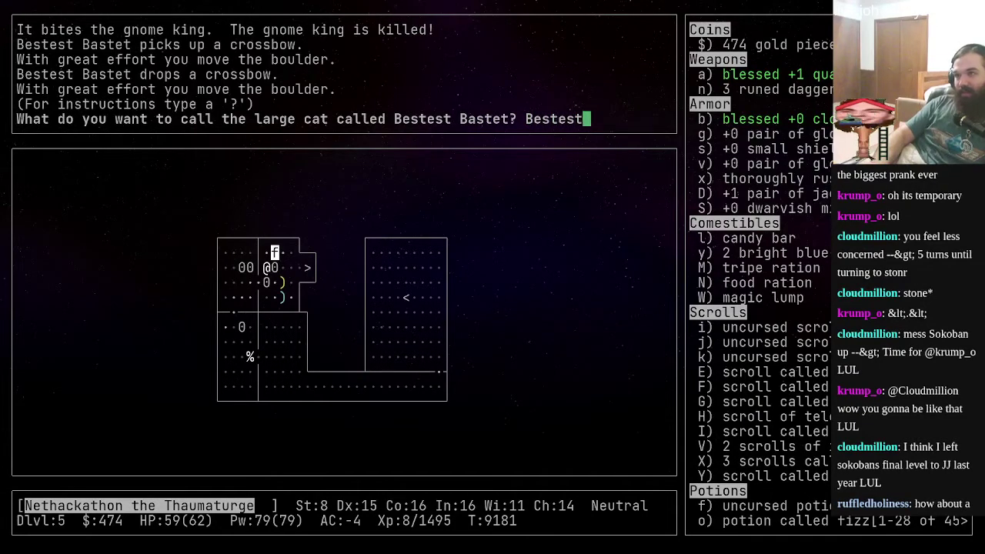
pyautogui.write('Bastet')
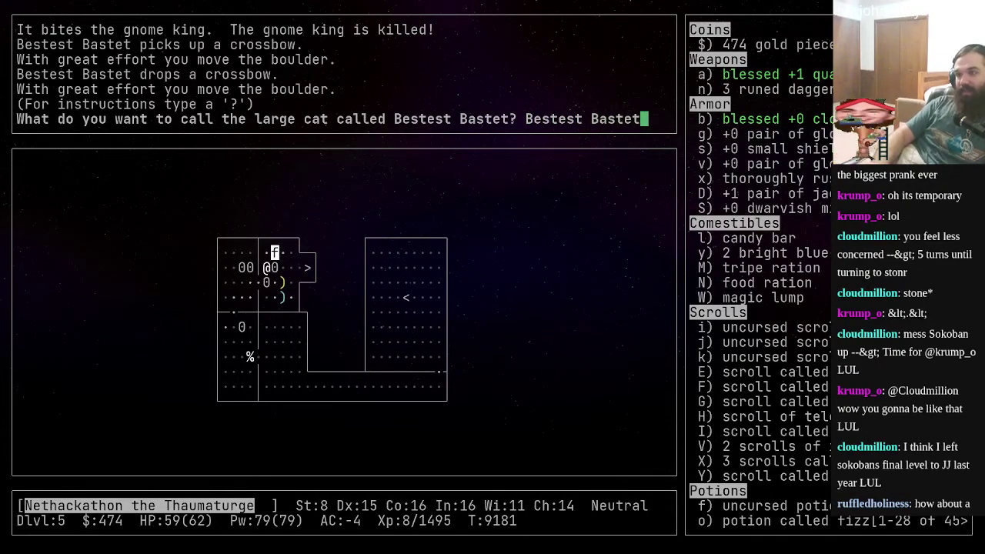
pyautogui.write(', King ')
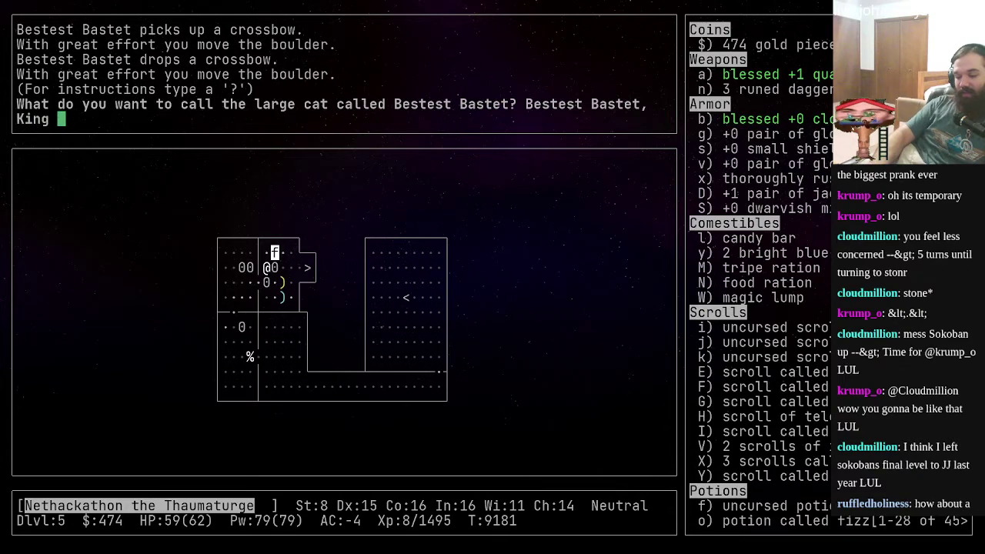
pyautogui.write('Killer')
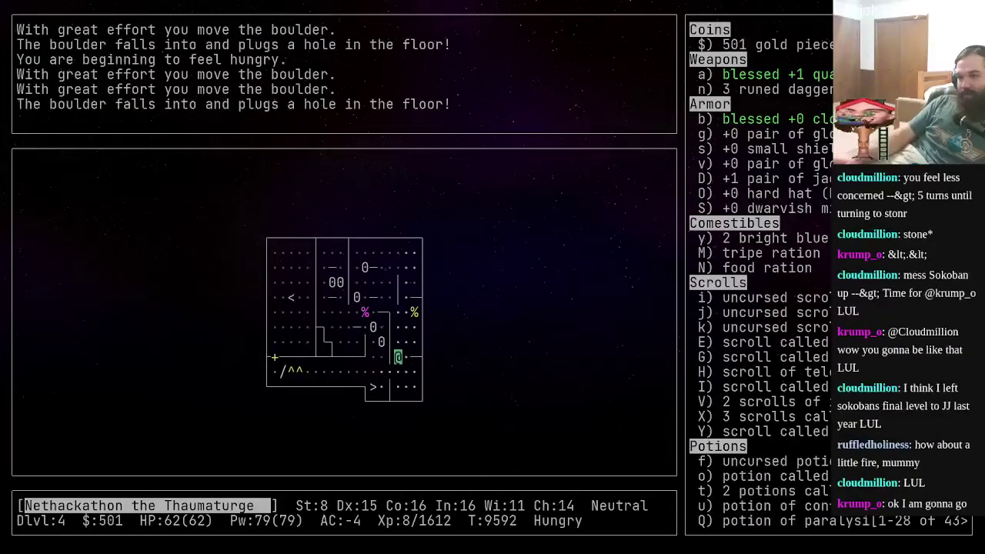
pyautogui.press('k')
pyautogui.press('k')
# - Walk through the boulder room, pick up the bright pink dyed egg, and try pushing a boulder east
pyautogui.press('k')
pyautogui.press('k')
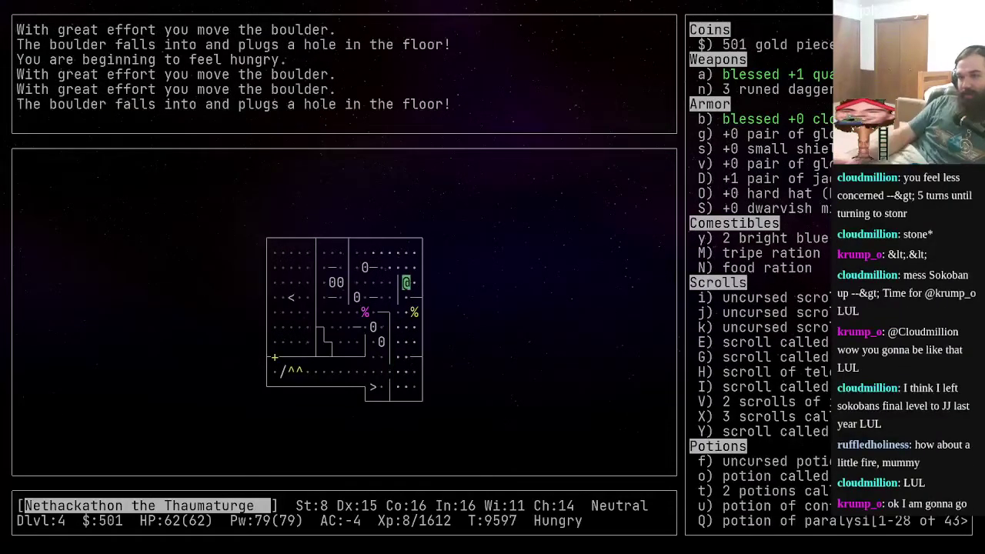
pyautogui.press('k')
pyautogui.press('k')
pyautogui.press('h')
pyautogui.press('h')
pyautogui.press('y')
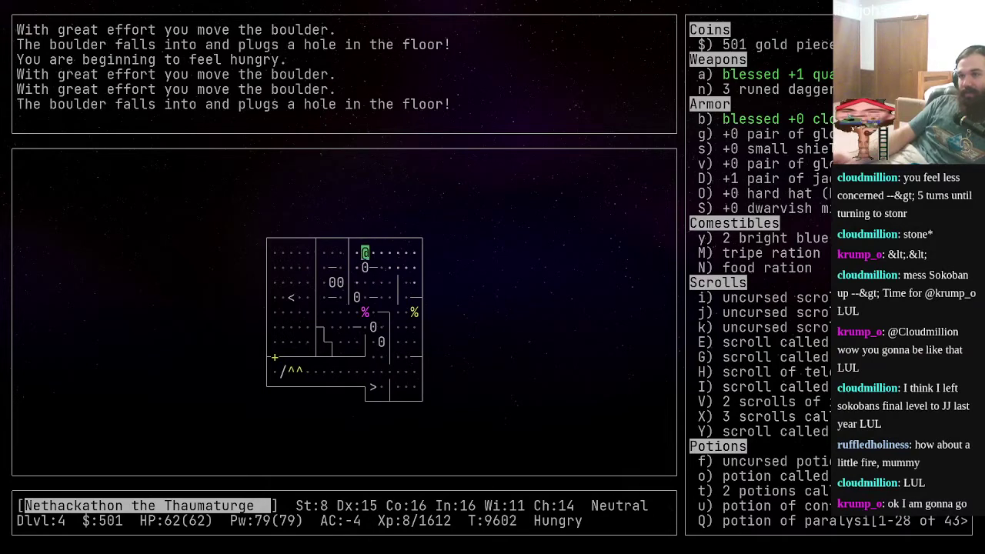
pyautogui.press('h')
pyautogui.press('b')
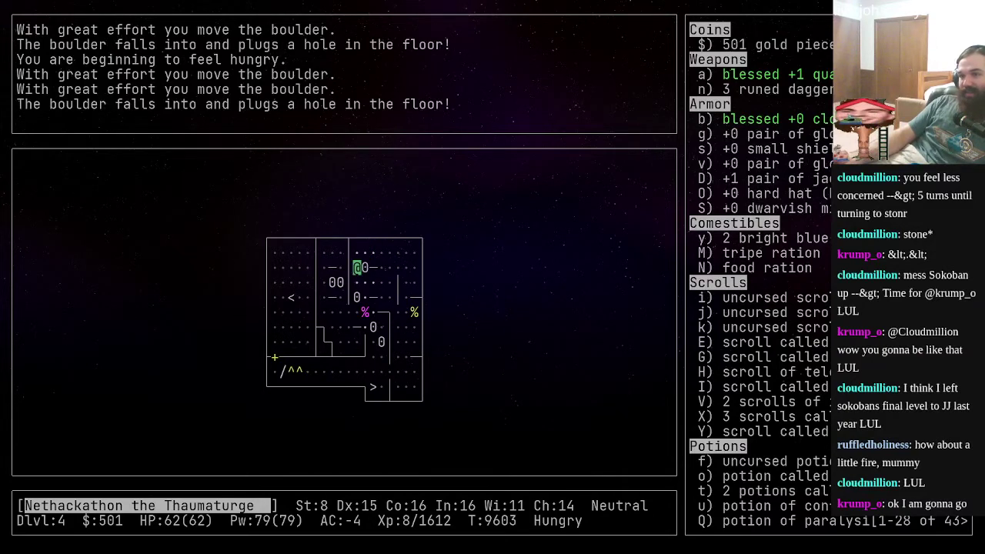
pyautogui.press('j')
pyautogui.press('n')
pyautogui.press('j')
pyautogui.press('l')
pyautogui.press('l')
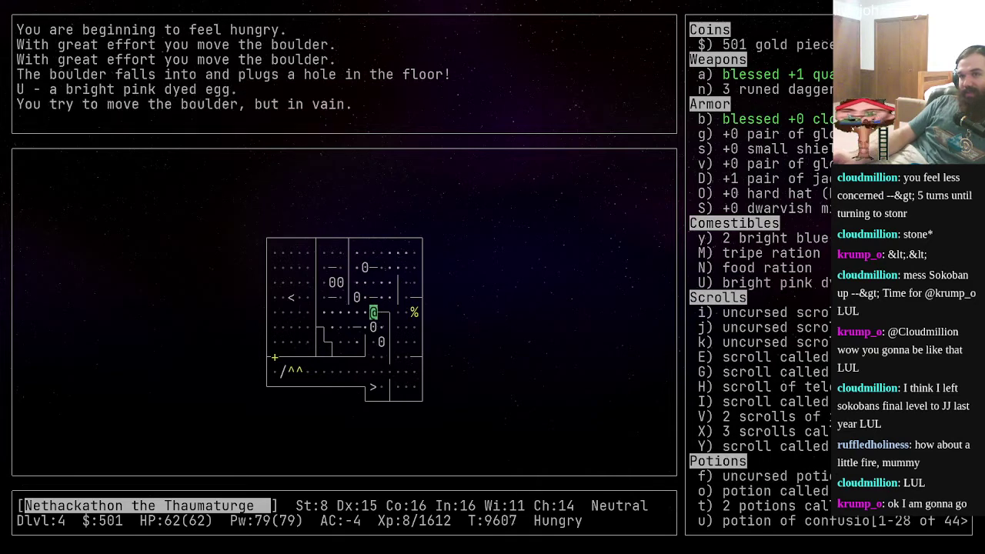
pyautogui.press('super')
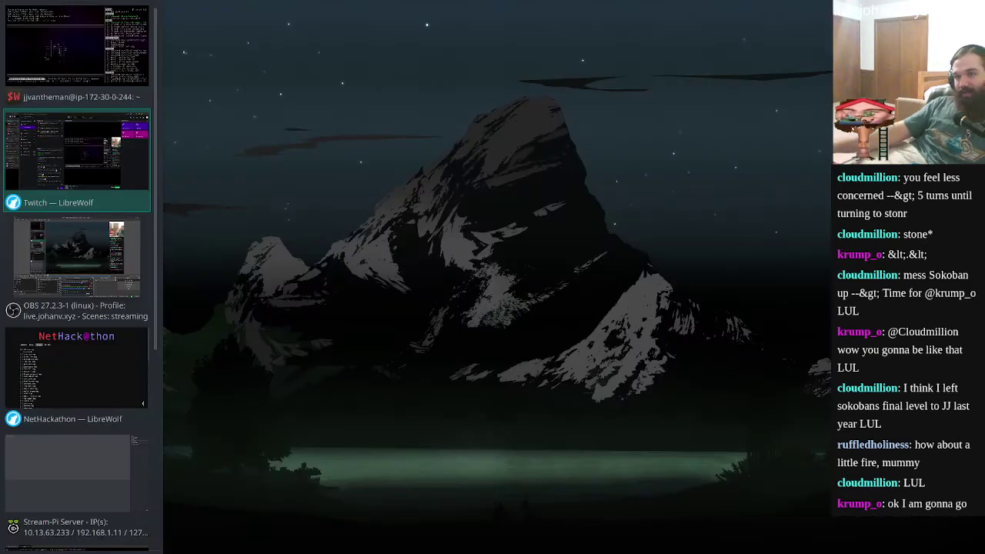
pyautogui.click(77, 369)
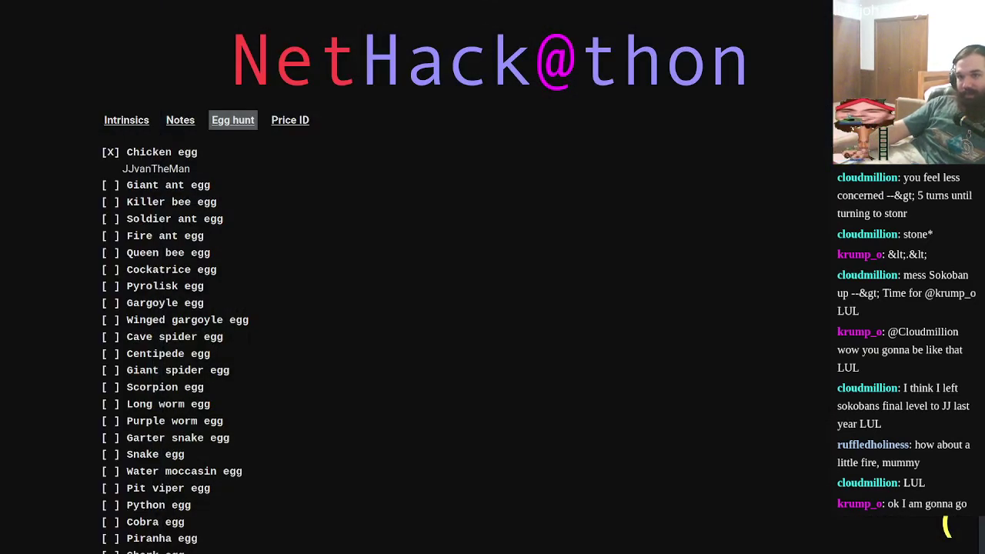
pyautogui.scroll(-1, 385, 308)
pyautogui.scroll(1, 385, 308)
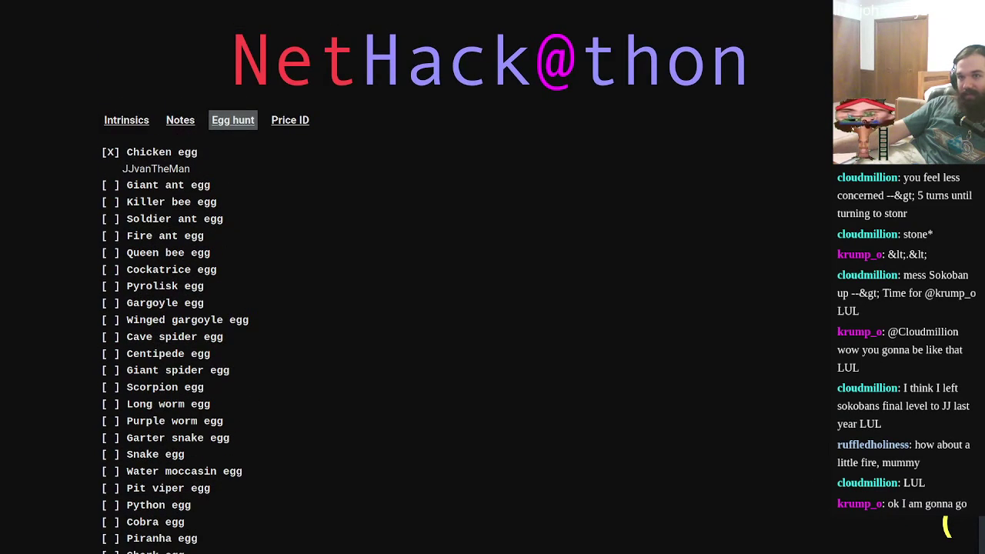
pyautogui.scroll(-1, 385, 308)
pyautogui.press('End')
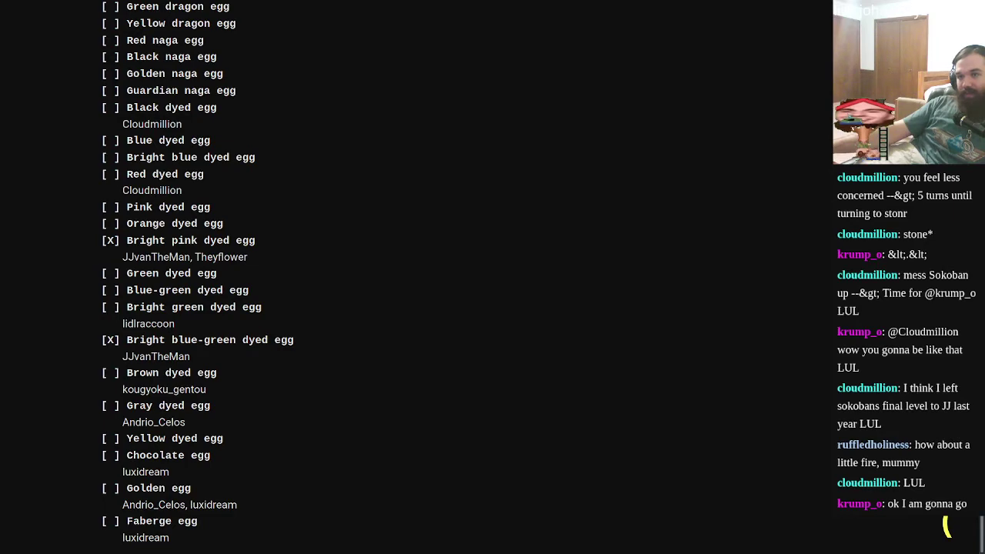
pyautogui.hotkey('alt', 'Tab')
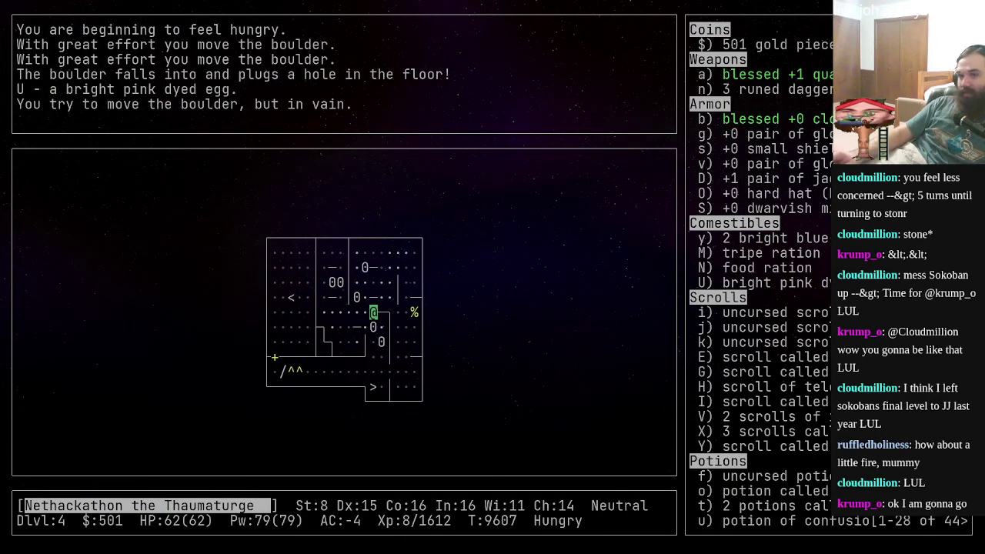
# - Push boulders down the column and left into the floor holes
pyautogui.press('j')
pyautogui.press('j')
pyautogui.press('j')
pyautogui.press('j')
pyautogui.press('h')
pyautogui.press('h')
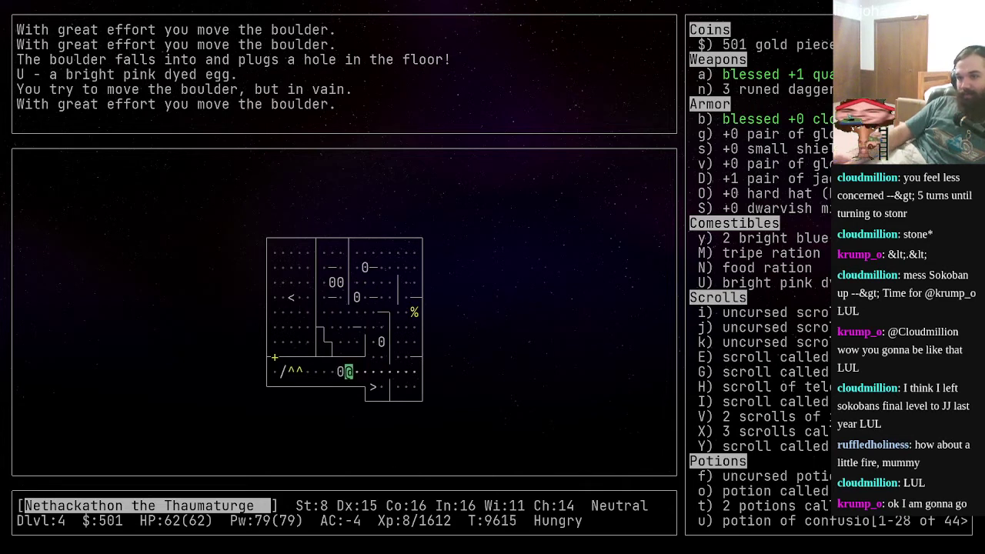
pyautogui.press('h')
pyautogui.press('h')
pyautogui.press('h')
pyautogui.press('h')
pyautogui.press('h')
pyautogui.press('h')
pyautogui.press('l')
pyautogui.press('l')
pyautogui.press('l')
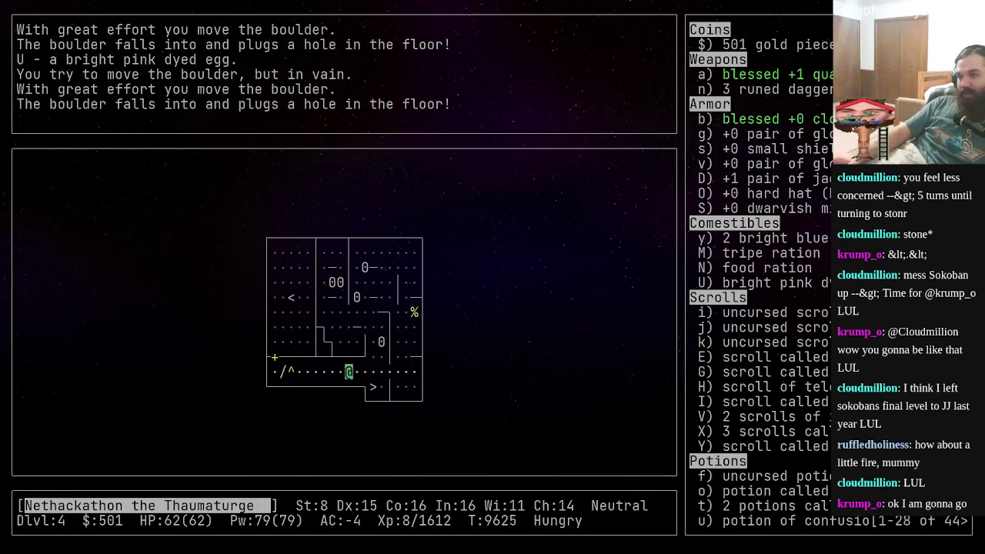
pyautogui.press('l')
pyautogui.press('l')
pyautogui.press('k')
pyautogui.press('k')
pyautogui.press('k')
pyautogui.press('k')
pyautogui.press('j')
pyautogui.press('j')
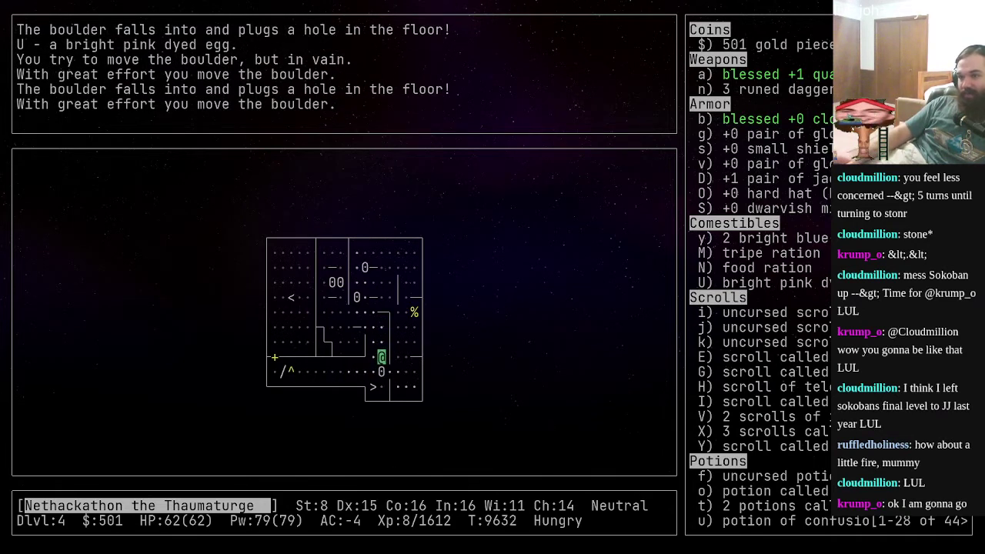
pyautogui.press('h')
pyautogui.press('k')
pyautogui.press('k')
pyautogui.press('k')
# - Circle round the top row and push the bottom-row boulder left
pyautogui.press('l')
pyautogui.press('l')
pyautogui.press('l')
pyautogui.press('l')
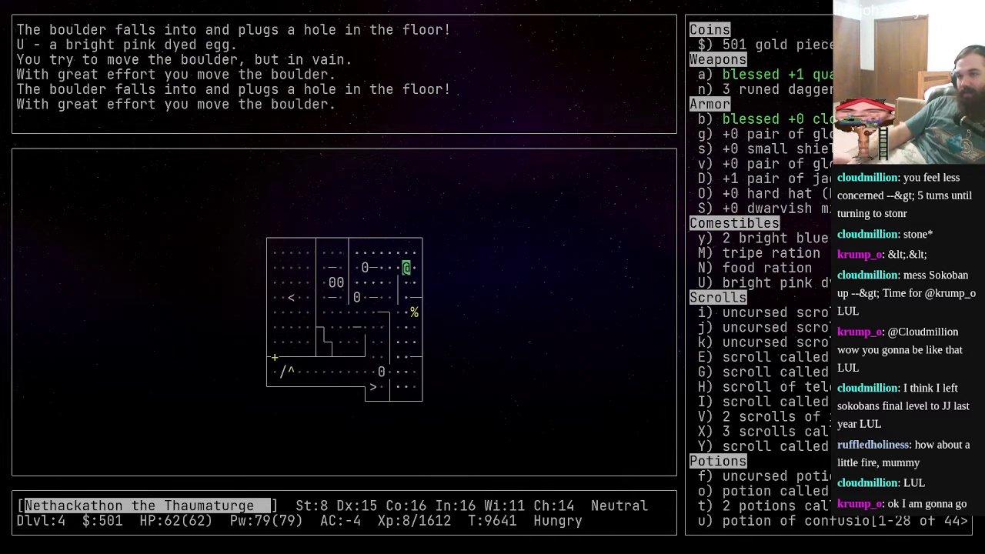
pyautogui.press('j')
pyautogui.press('j')
pyautogui.press('j')
pyautogui.press('j')
pyautogui.press('j')
pyautogui.press('j')
pyautogui.press('j')
pyautogui.press('h')
pyautogui.press('h')
pyautogui.press('h')
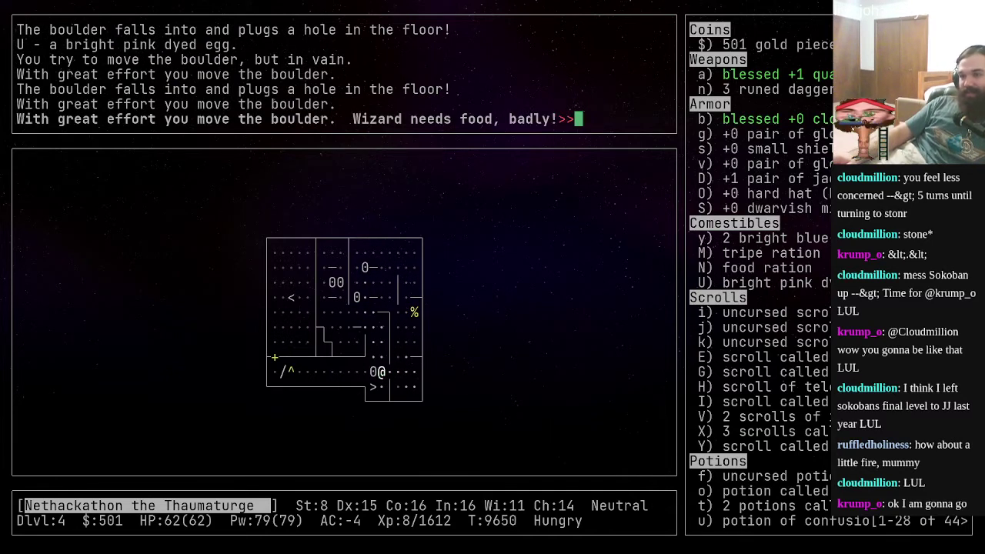
pyautogui.press('h')
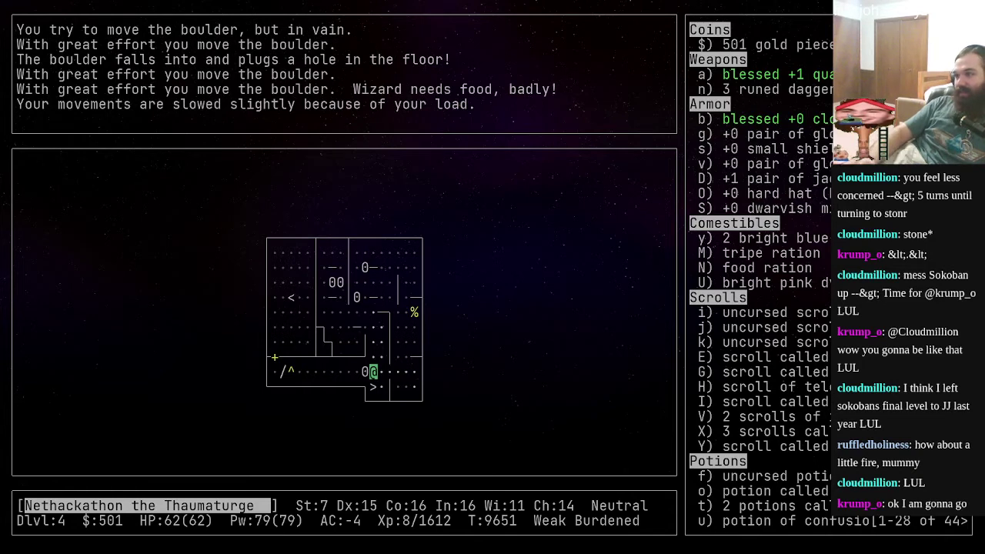
# - Eat the food ration, then roll the boulder into the hole
pyautogui.press('e')
pyautogui.press('N')
pyautogui.press('h')
pyautogui.press('h')
pyautogui.press('h')
pyautogui.press('h')
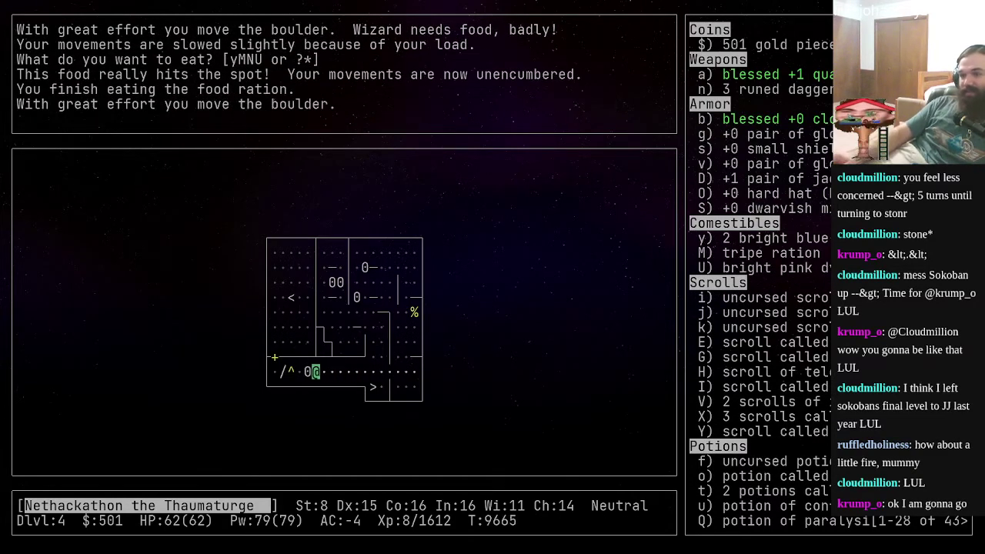
pyautogui.press('h')
pyautogui.press('h')
pyautogui.press('h')
# - Kill the first wolf and attack the second wolf
pyautogui.hotkey('ctrl', 'd')
pyautogui.press('h')
pyautogui.press('l')
pyautogui.press('l')
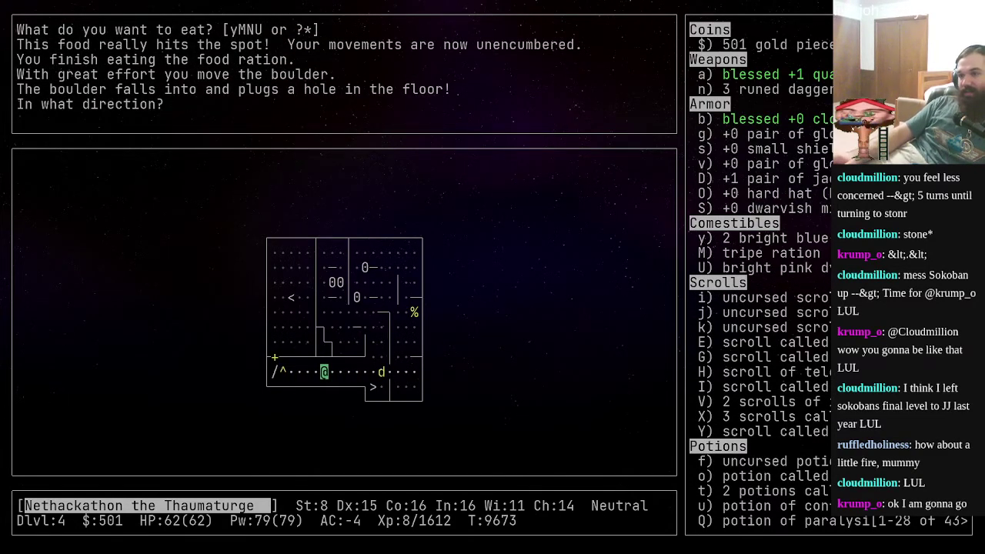
pyautogui.press('l')
pyautogui.press('l')
pyautogui.press('l')
pyautogui.press('F')
pyautogui.press('l')
pyautogui.press('l')
pyautogui.press('l')
pyautogui.press('l')
pyautogui.press('l')
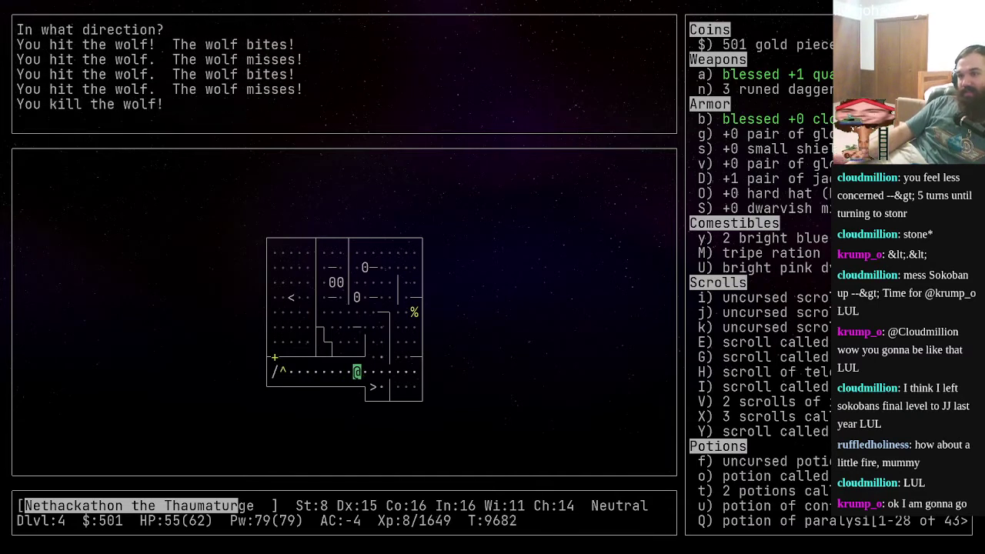
pyautogui.press('l')
pyautogui.press('l')
pyautogui.press('u')
pyautogui.press('k')
pyautogui.press('k')
pyautogui.press('k')
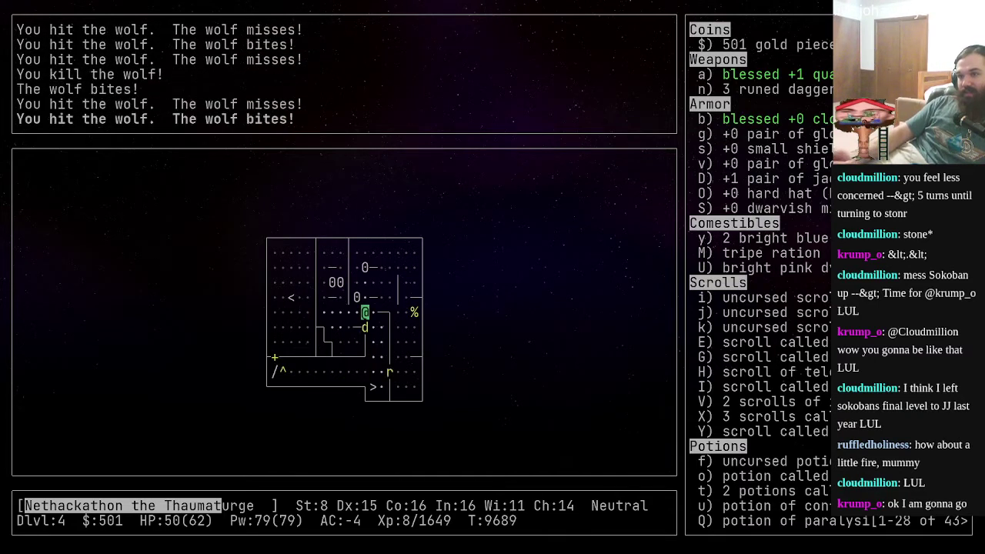
pyautogui.press('F')
pyautogui.press('j')
pyautogui.press('j')
pyautogui.press('j')
pyautogui.press('h')
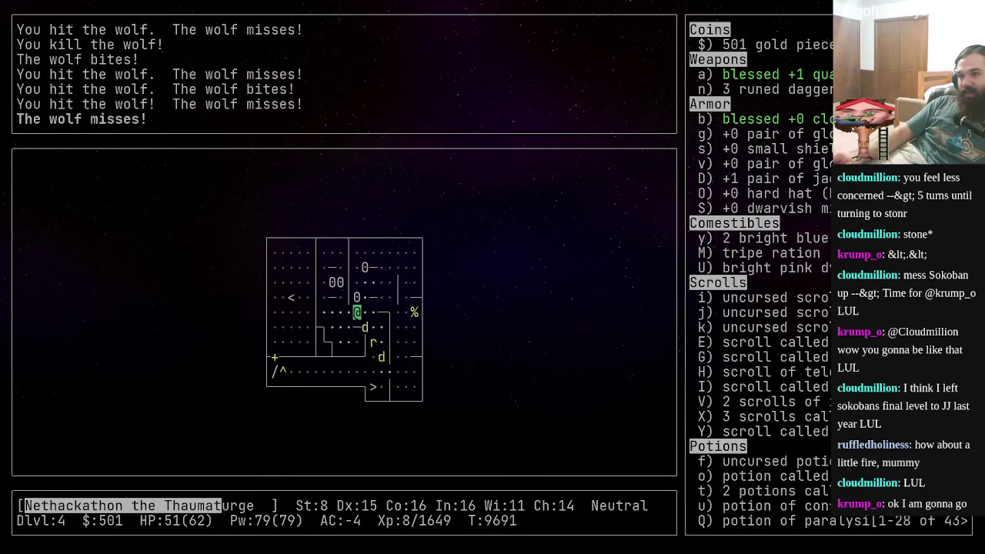
pyautogui.press('z')
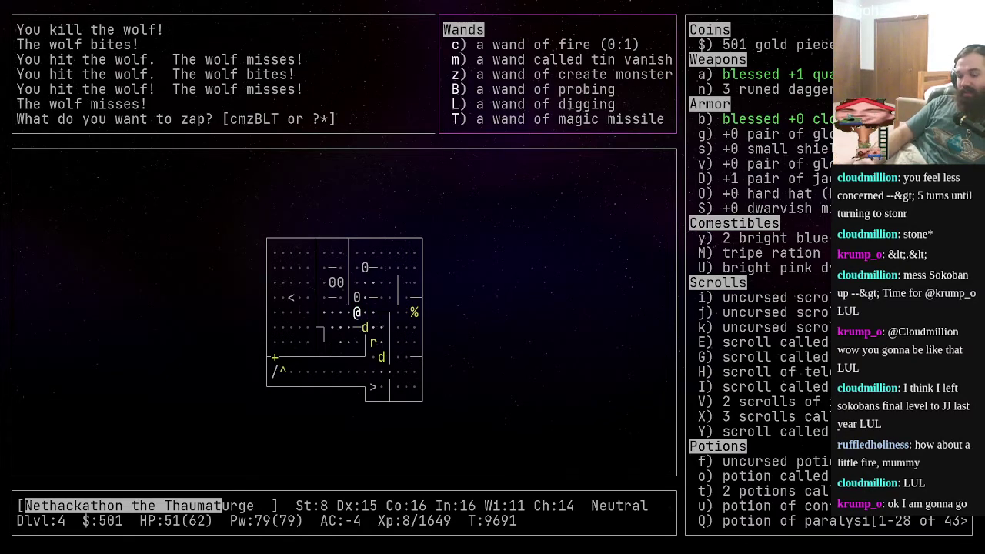
pyautogui.write('c')
pyautogui.write('#name')
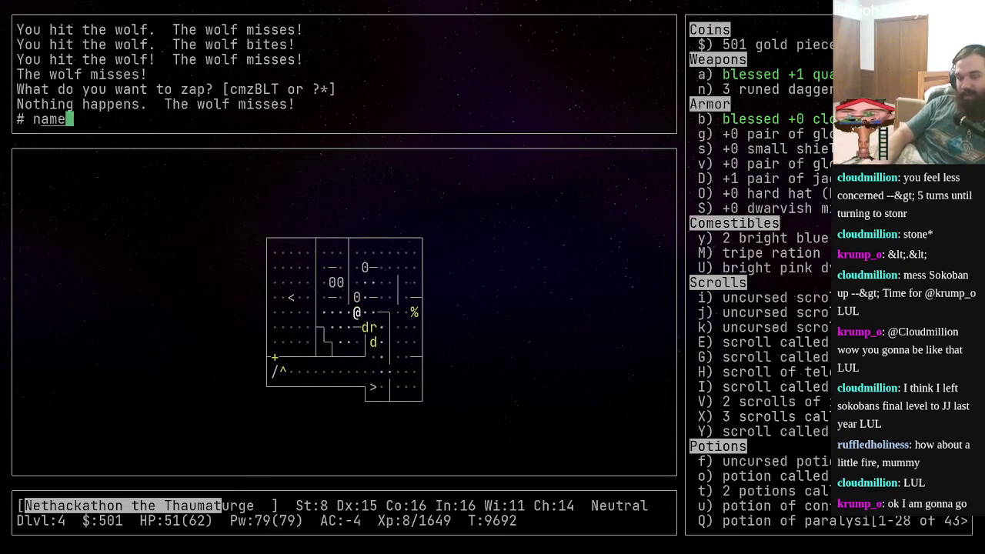
# - Name the wand of magic missile 'empty'
pyautogui.press('Return')
pyautogui.write('c')
pyautogui.write('e')
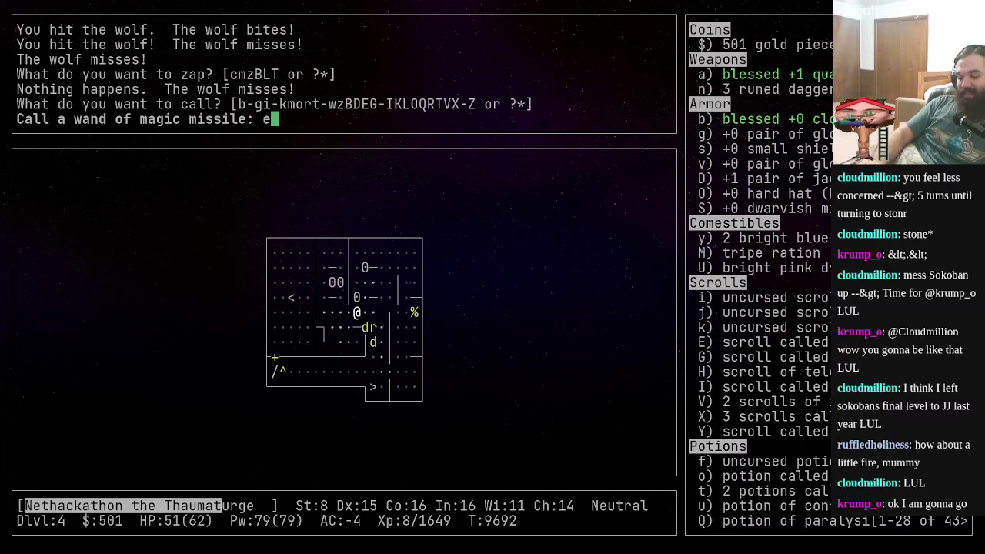
pyautogui.write('mp')
pyautogui.press('BackSpace')
pyautogui.press('BackSpace')
pyautogui.press('BackSpace')
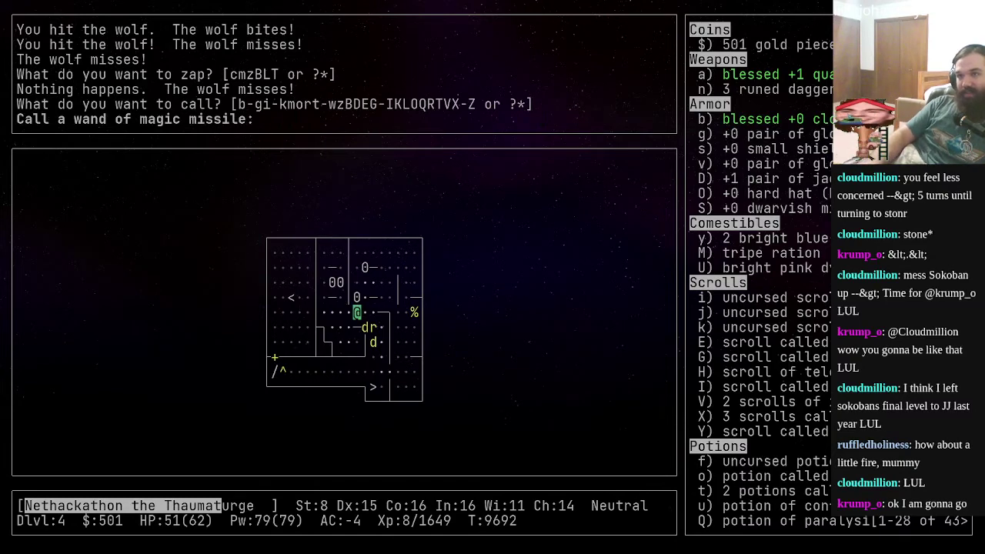
pyautogui.press('Escape')
pyautogui.write('#name')
pyautogui.press('Return')
pyautogui.write('oc')
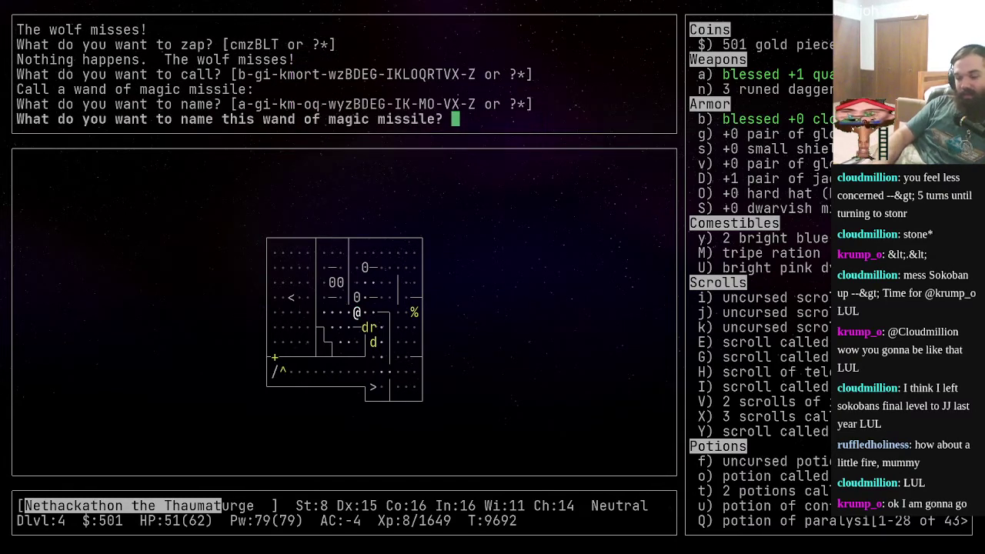
pyautogui.write('empty')
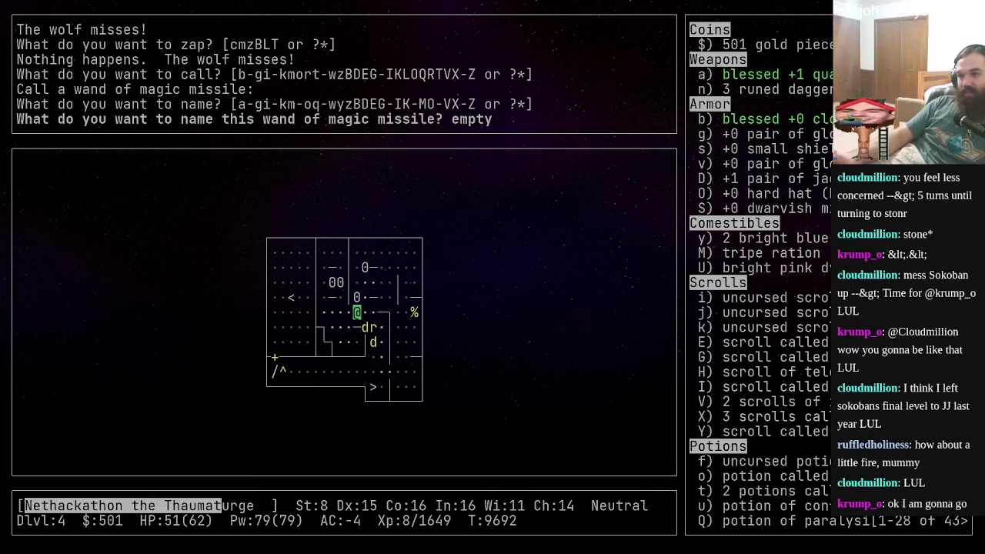
pyautogui.press('Return')
# - Bring up the wand list for a zap, then cancel without zapping
pyautogui.press('z')
pyautogui.press('?')
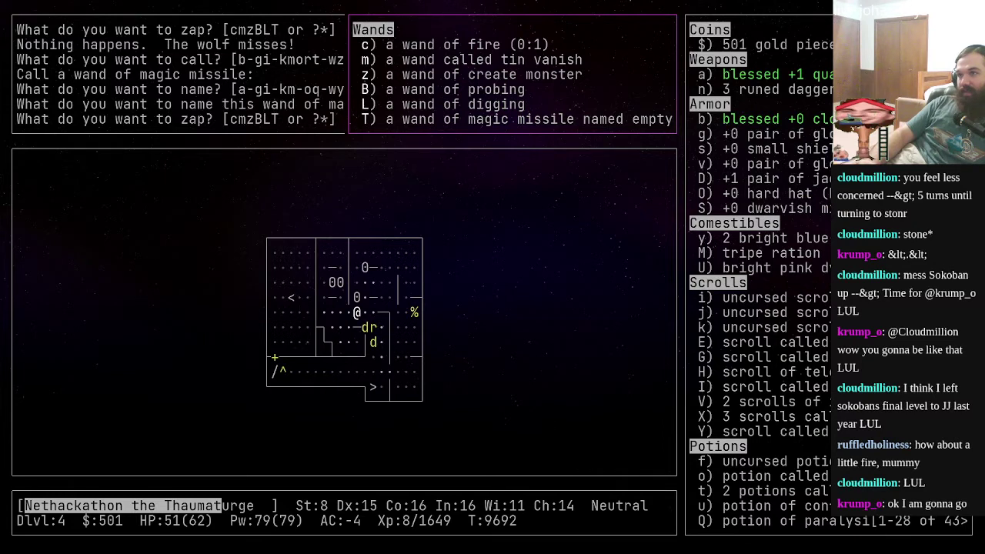
pyautogui.press('Escape')
pyautogui.press('Escape')
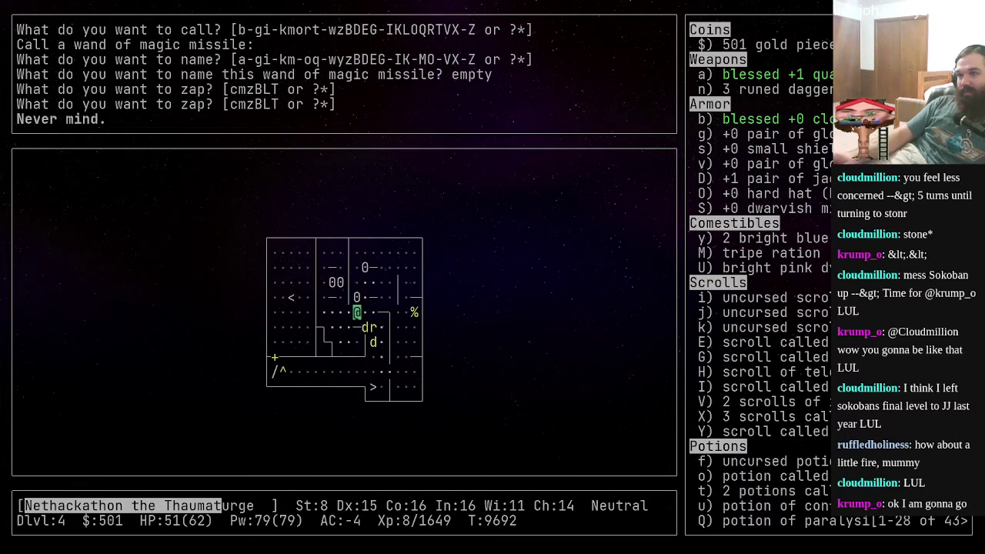
# - Kill the wolf and the wererat
pyautogui.press('h')
pyautogui.press('h')
pyautogui.press('h')
pyautogui.press('y')
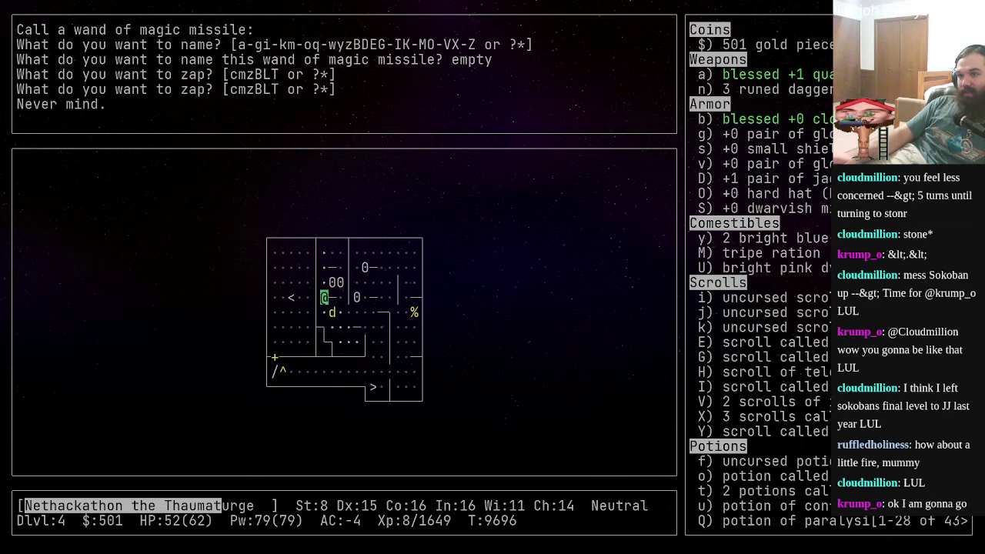
pyautogui.press('k')
pyautogui.press('k')
pyautogui.press('k')
pyautogui.press('k')
pyautogui.press('k')
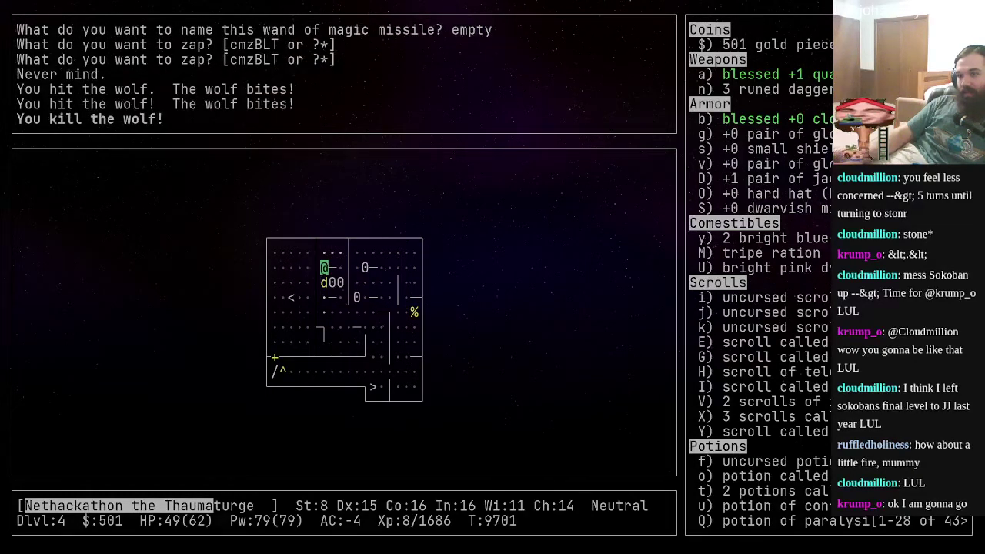
pyautogui.press('k')
pyautogui.press('k')
pyautogui.press('s')
pyautogui.press('s')
pyautogui.press('s')
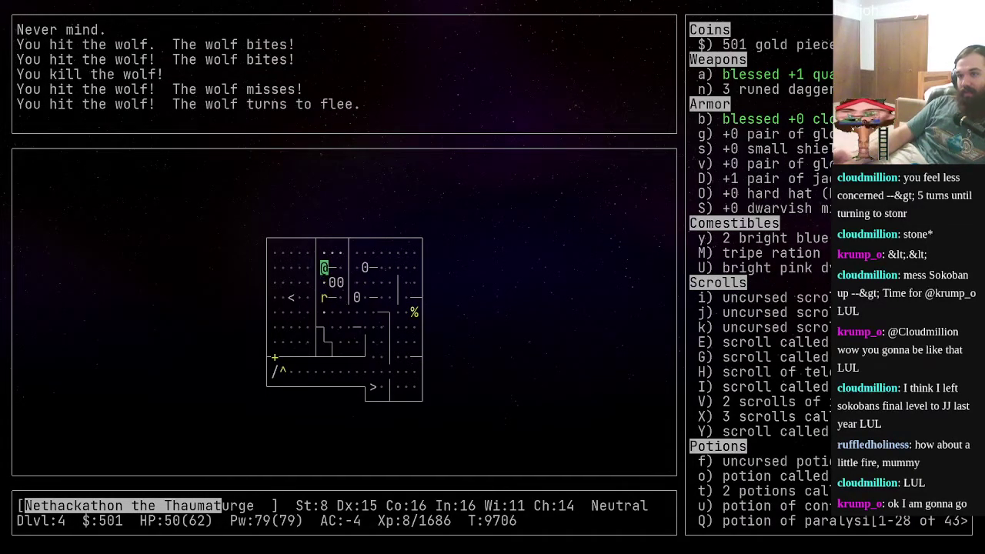
pyautogui.press('s')
pyautogui.press('j')
pyautogui.press('j')
pyautogui.press('j')
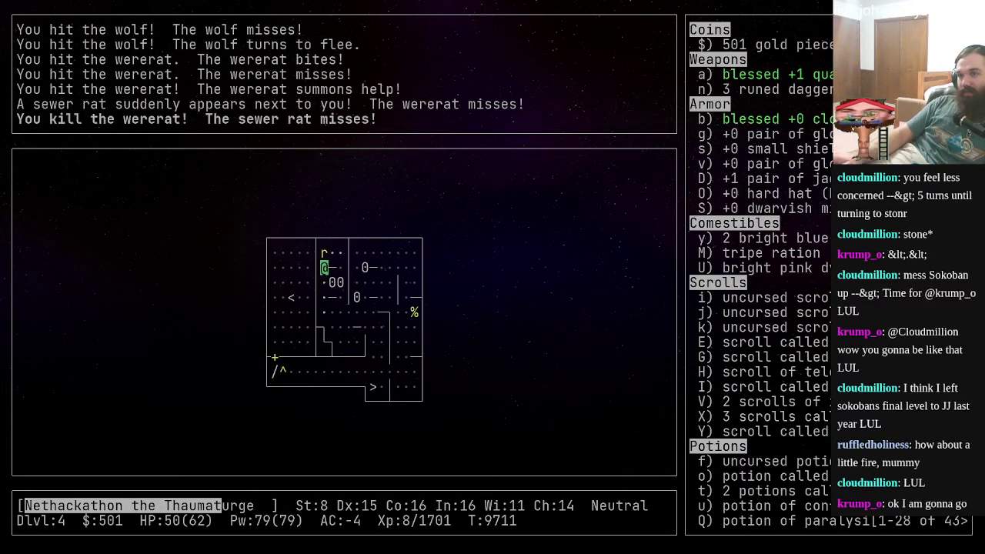
# - Kick the door open, retreat to the bottom corridor, and hit the ogre lady
pyautogui.press('k')
pyautogui.press('k')
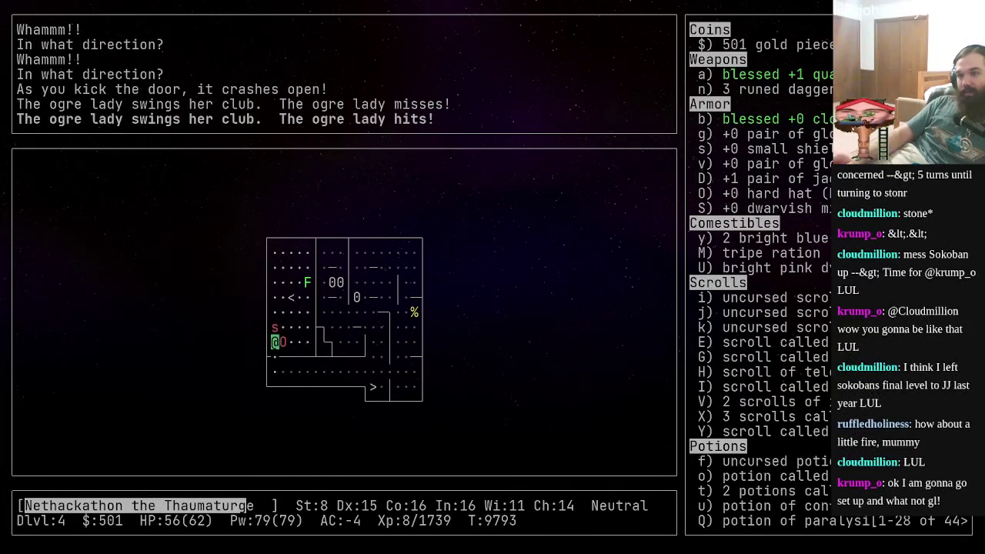
pyautogui.press('j')
pyautogui.press('n')
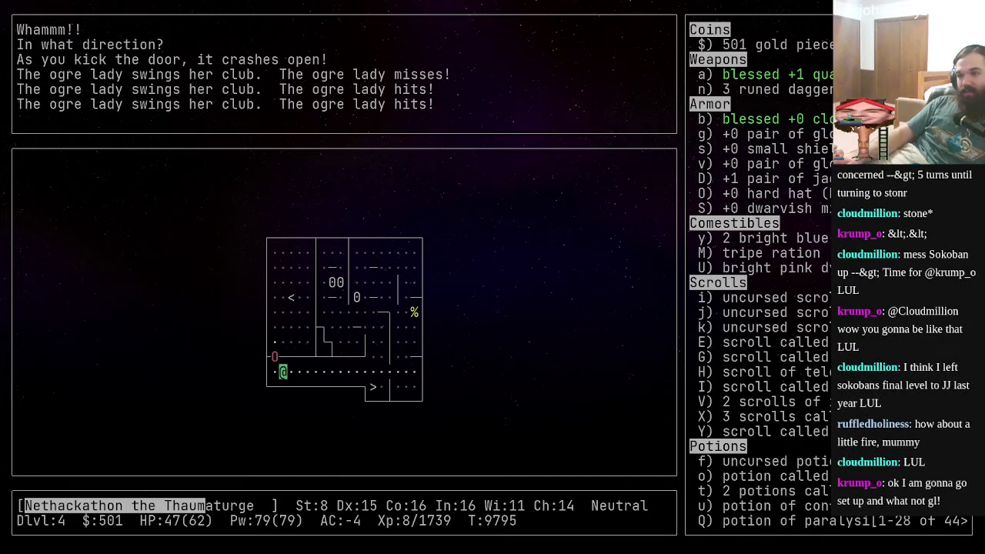
pyautogui.press('y')
pyautogui.press('l')
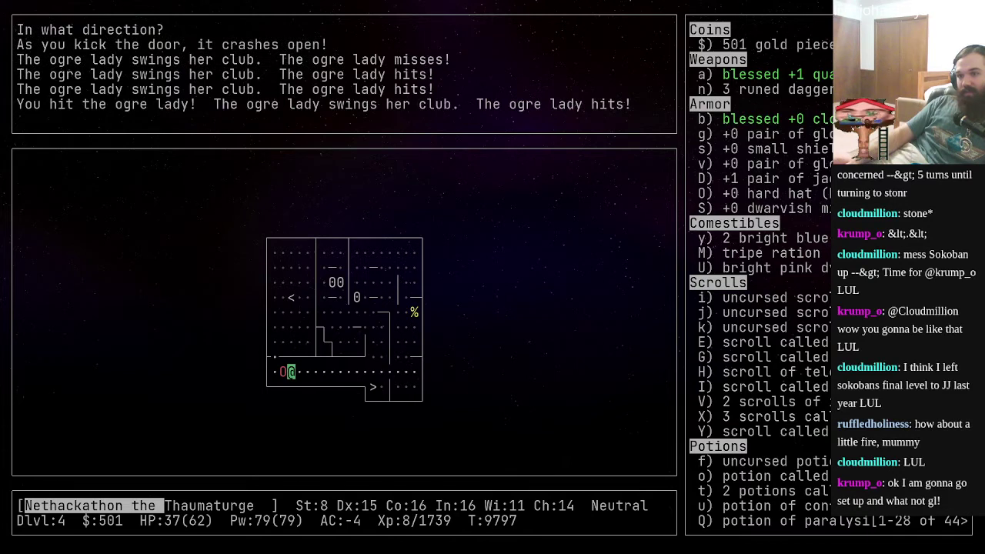
# - Cancel a zap at the ogre lady and list the available engraving tools
pyautogui.press('z')
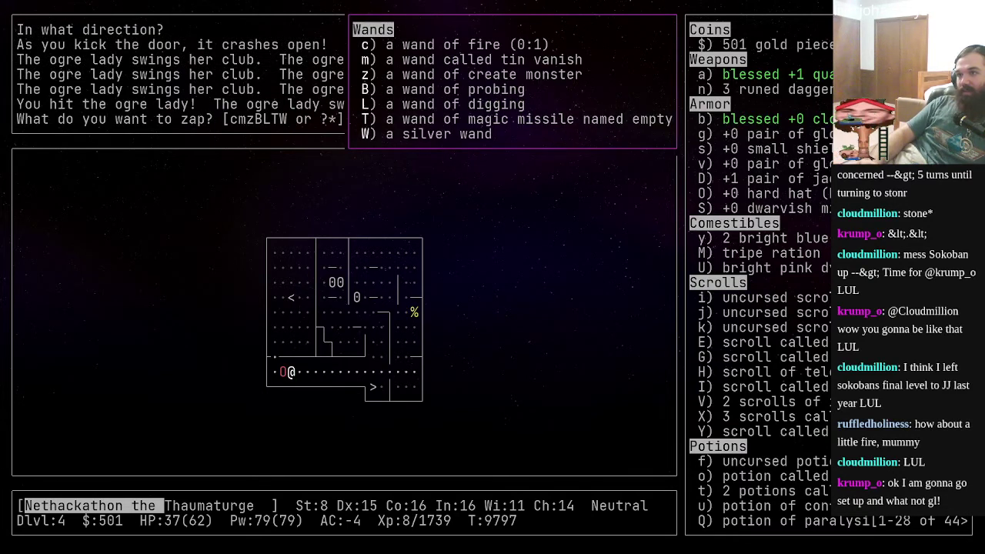
pyautogui.press('Escape')
pyautogui.press('Escape')
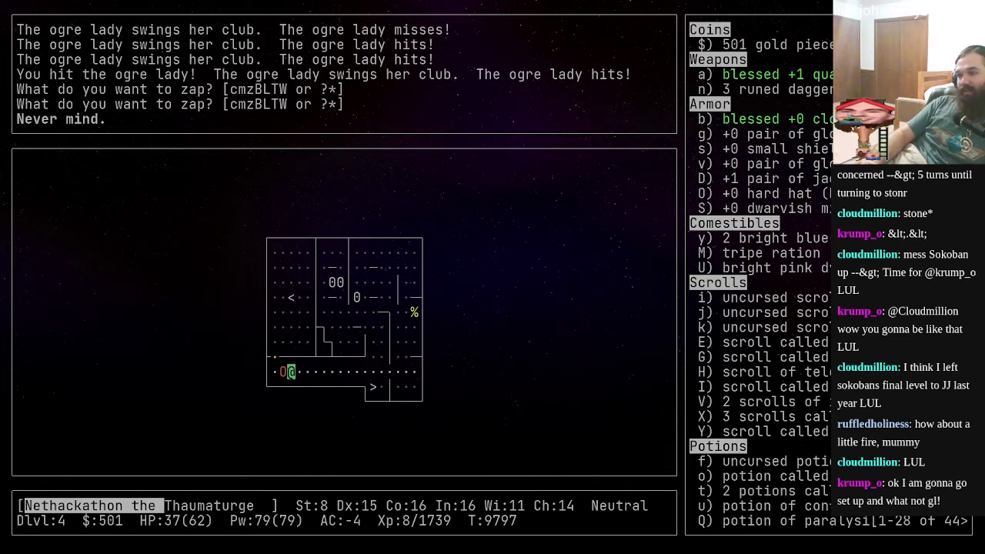
pyautogui.press('E')
pyautogui.press('?')
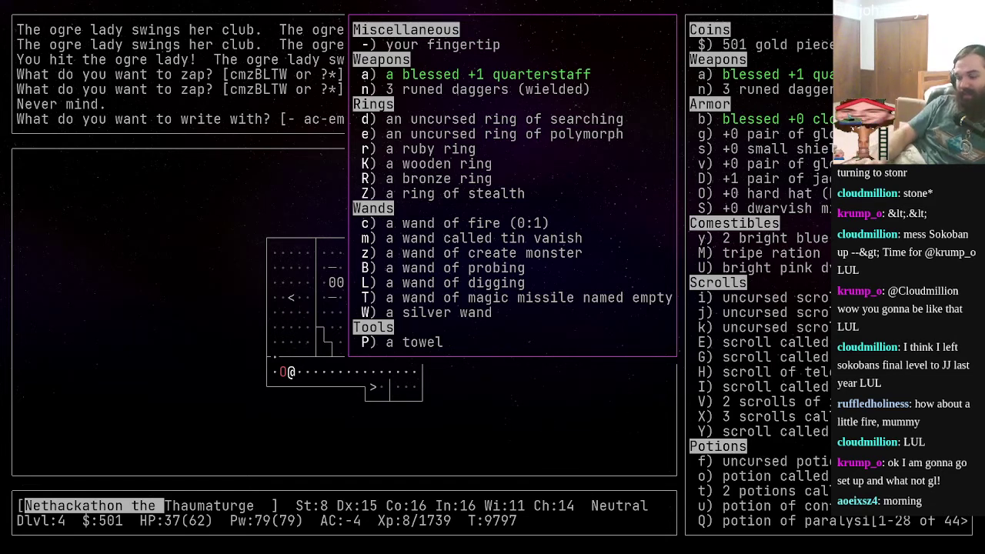
pyautogui.write('LElbereth')
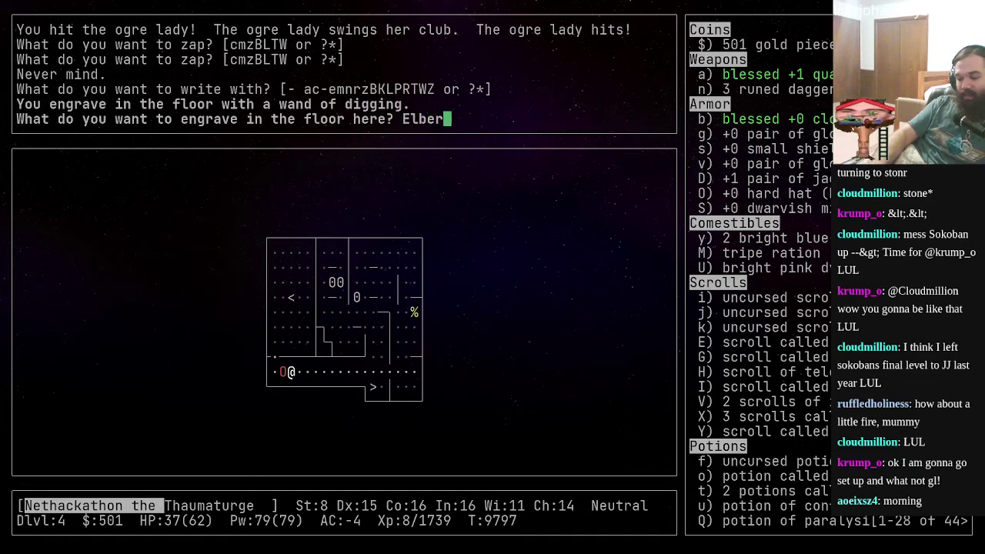
# - Engrave Elbereth with the wand of digging, then descend the stairs to Dlvl 5
pyautogui.press('Return')
pyautogui.press('L')
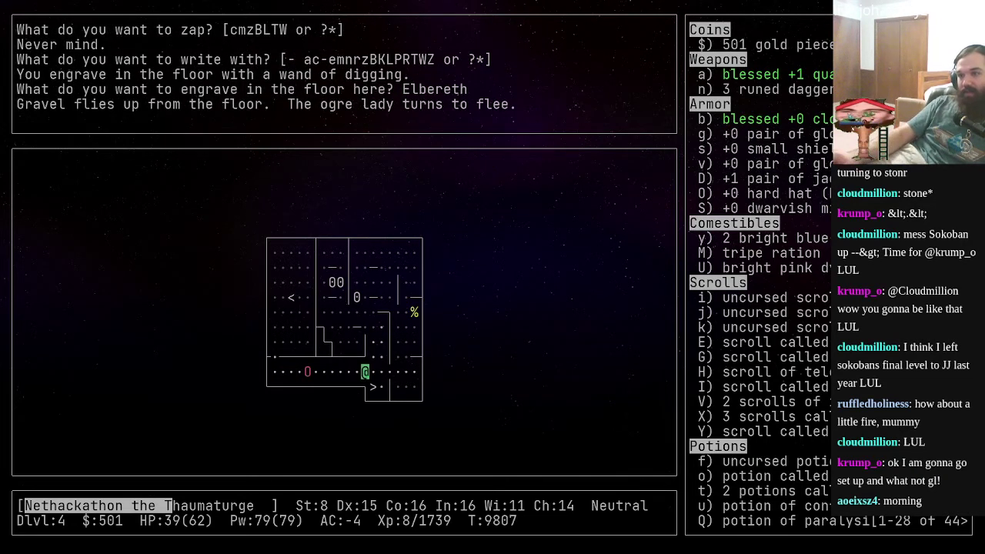
pyautogui.press('n')
pyautogui.press('l')
pyautogui.press('>')
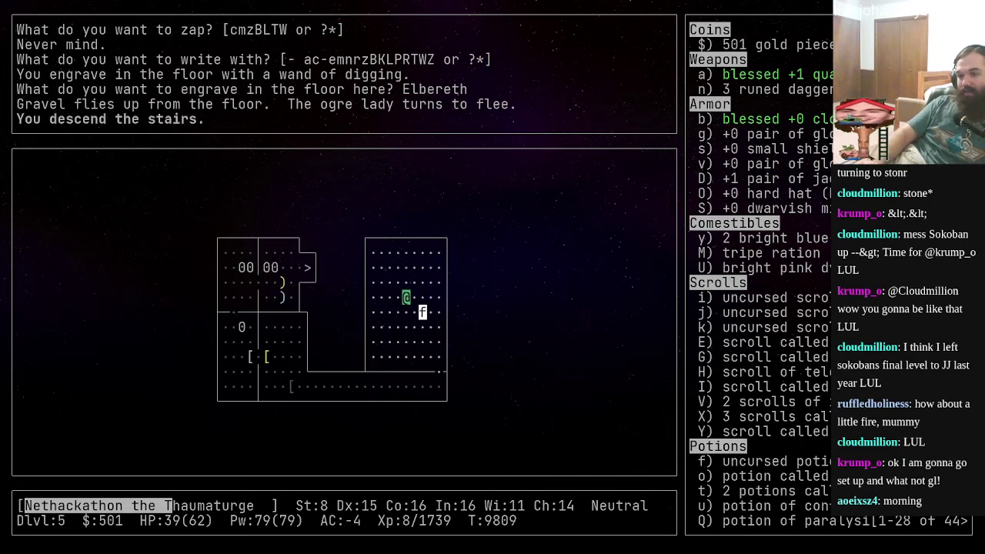
# - Begin another engraving on Dlvl 5
pyautogui.press('F')
pyautogui.press('space')
pyautogui.press('space')
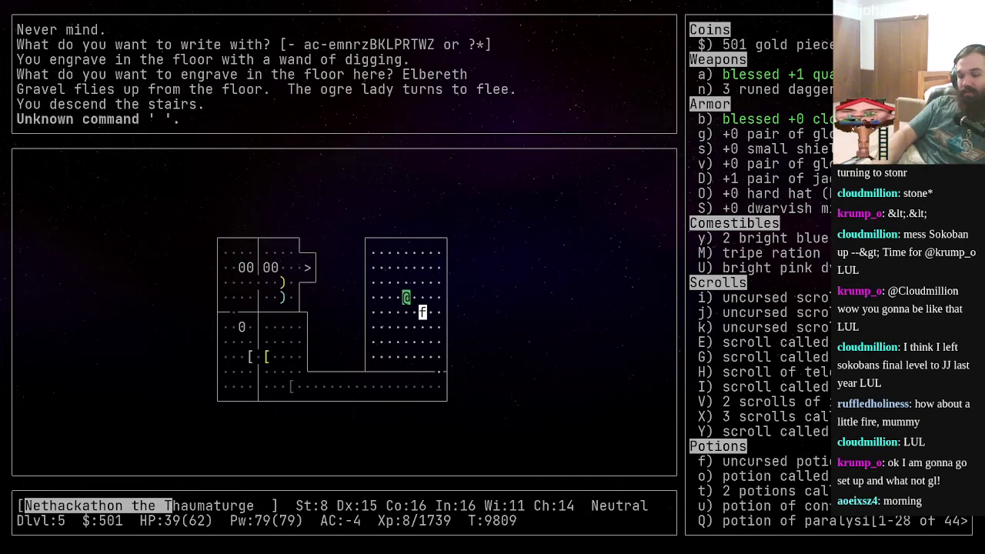
pyautogui.press('E')
# - Write 'x' in the dust with a fingertip, then add more using the silver wand
pyautogui.press('-')
pyautogui.write('x')
pyautogui.press('Return')
pyautogui.press('E')
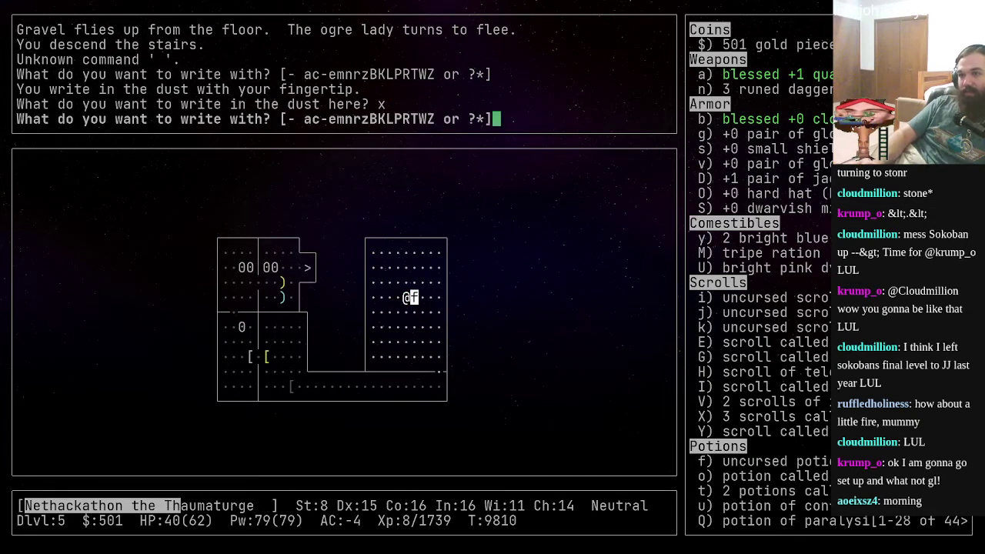
pyautogui.press('?')
pyautogui.press('-')
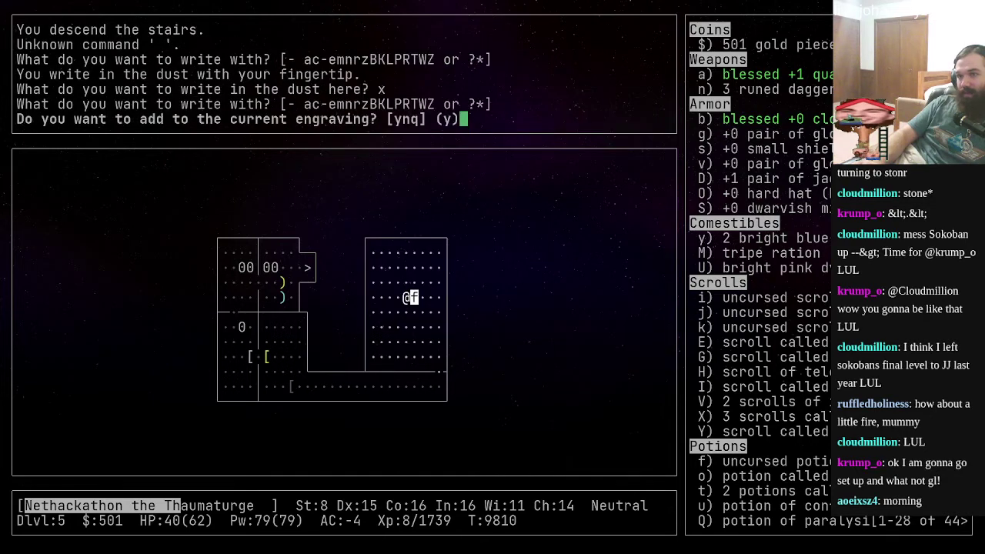
pyautogui.write('y')
pyautogui.write('x')
pyautogui.press('Return')
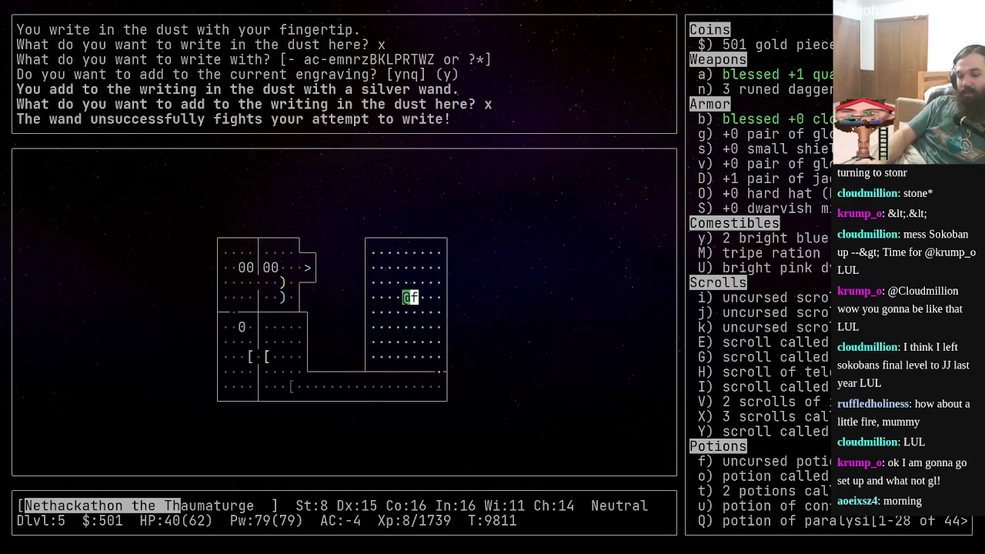
pyautogui.write('Cns')
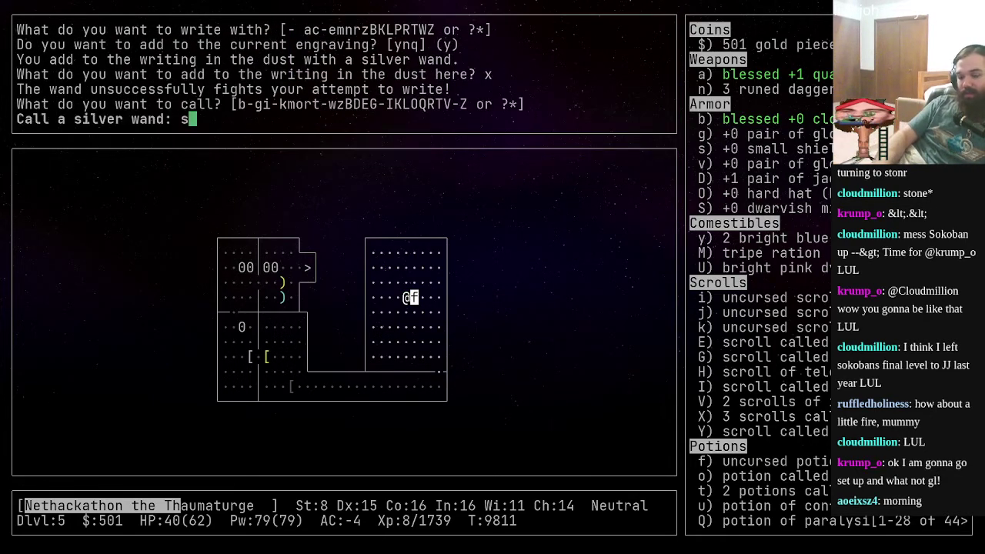
pyautogui.write('tyr')
# - Name the silver wand 'striking' and read the 'xx' dust engraving
pyautogui.press('BackSpace')
pyautogui.press('BackSpace')
pyautogui.write('ri')
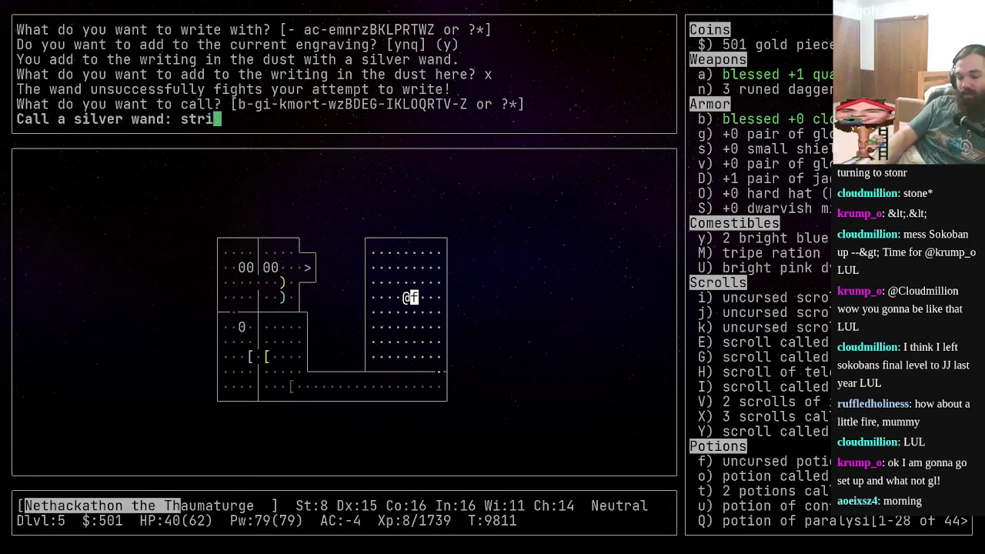
pyautogui.write('king')
pyautogui.press('Return')
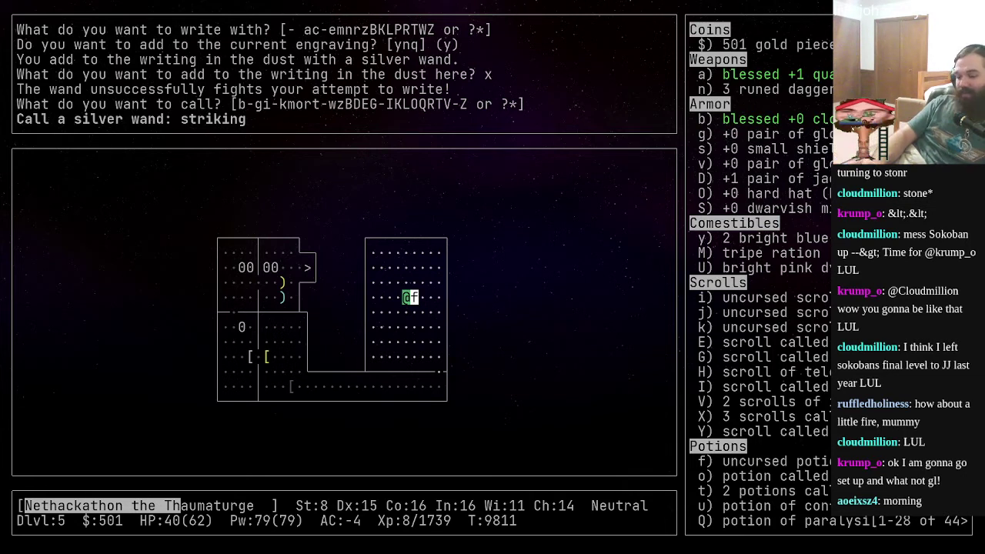
pyautogui.press('Return')
pyautogui.write(': str')
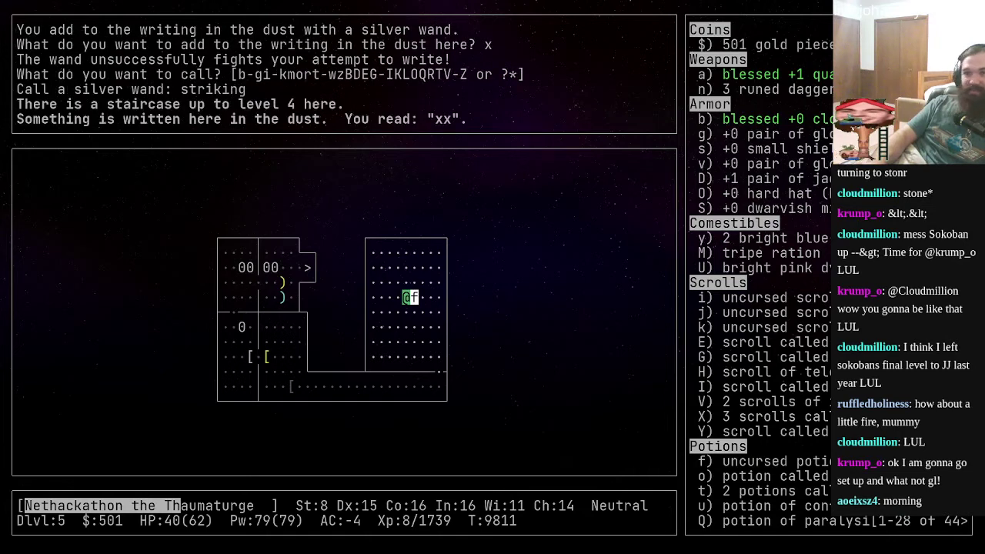
pyautogui.write('i')
# - Review both inventory pages, rest to 60 HP, and try the stairs
pyautogui.press('>')
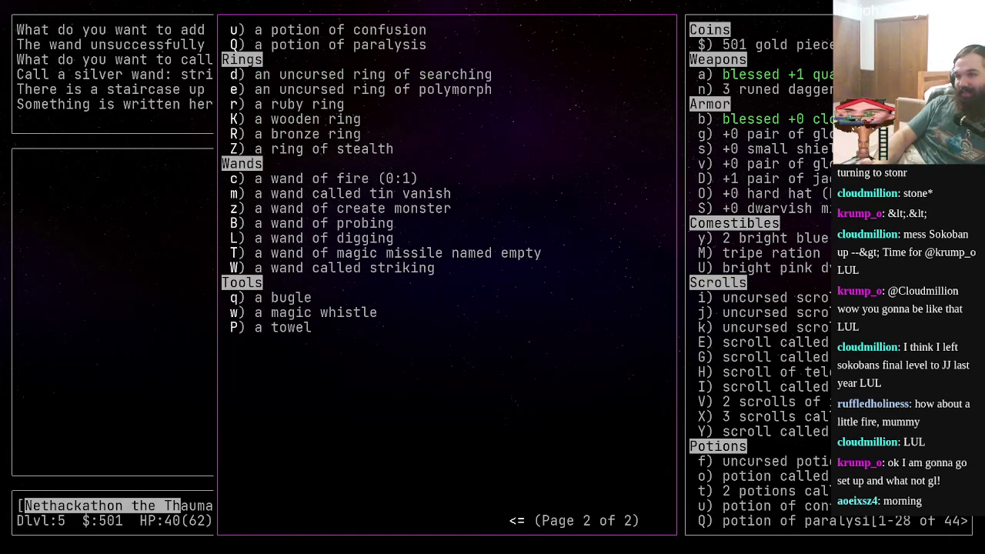
pyautogui.press('Escape')
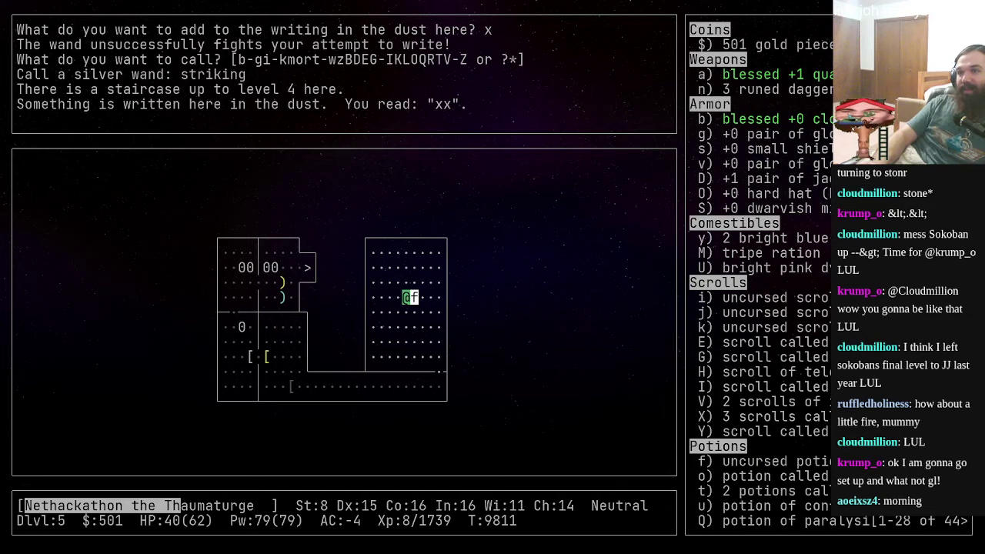
pyautogui.press('i')
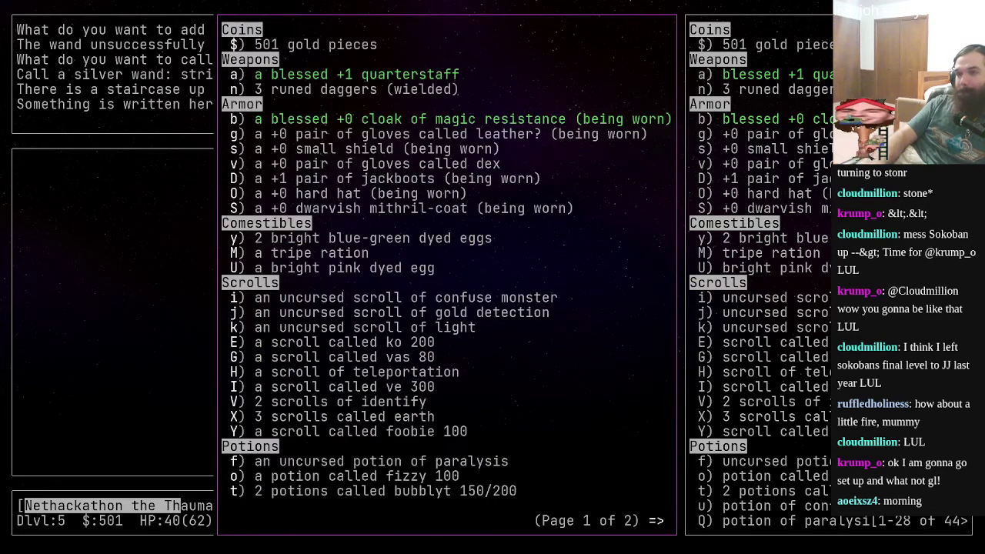
pyautogui.press('space')
pyautogui.press('space')
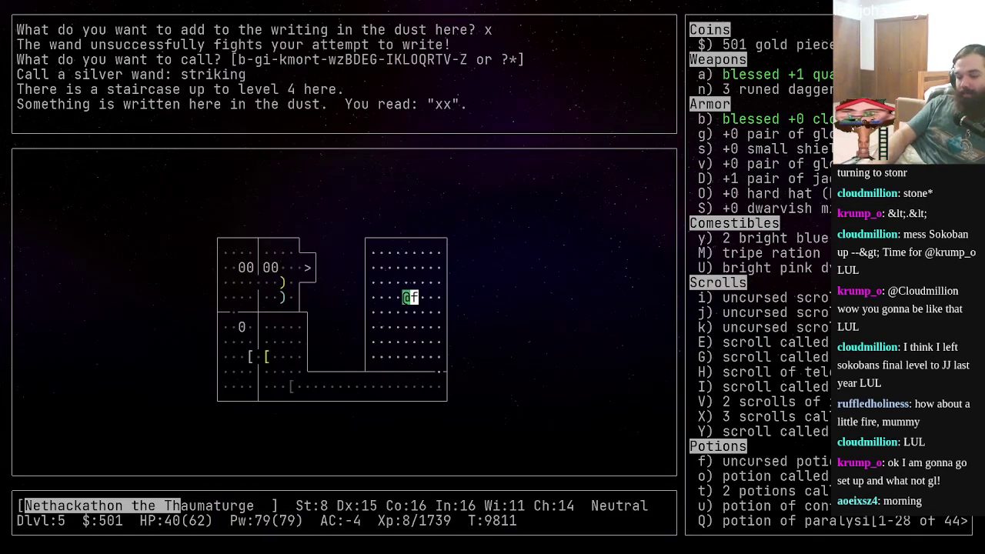
pyautogui.write('100s')
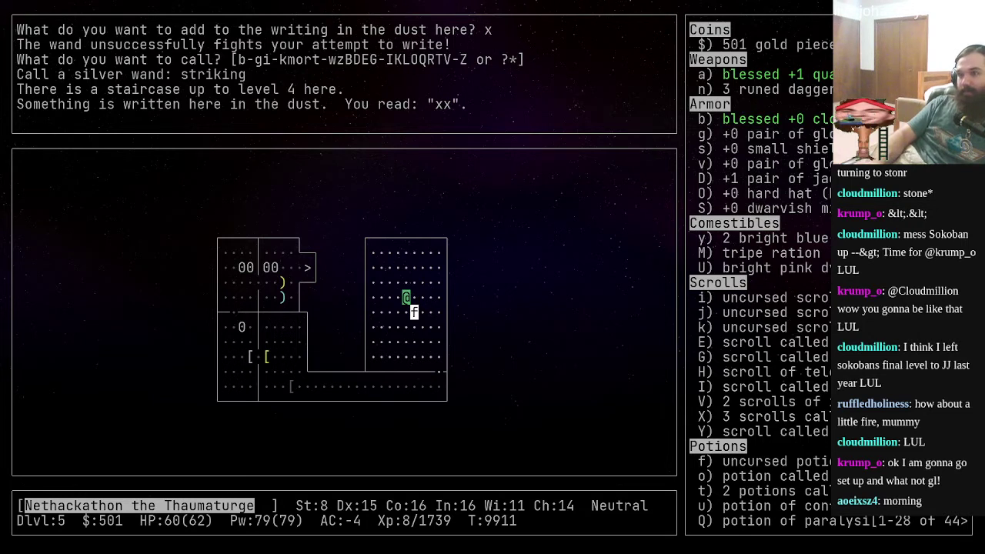
pyautogui.press('>')
# - Return to Dlvl 4, hit the ogre lady, and whistle the cat over twice
pyautogui.press('less')
pyautogui.press('y')
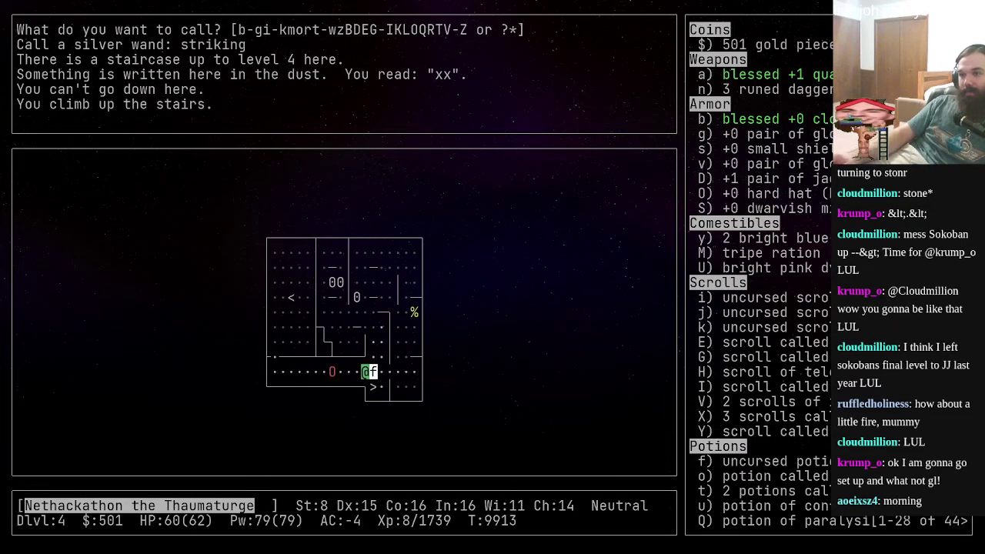
pyautogui.press('a')
pyautogui.press('w')
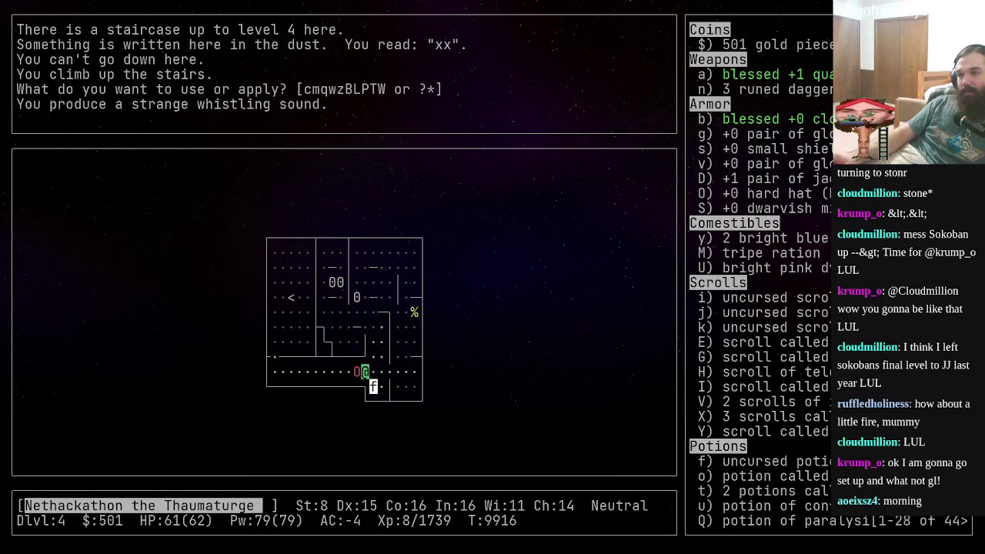
pyautogui.press('j')
pyautogui.press('j')
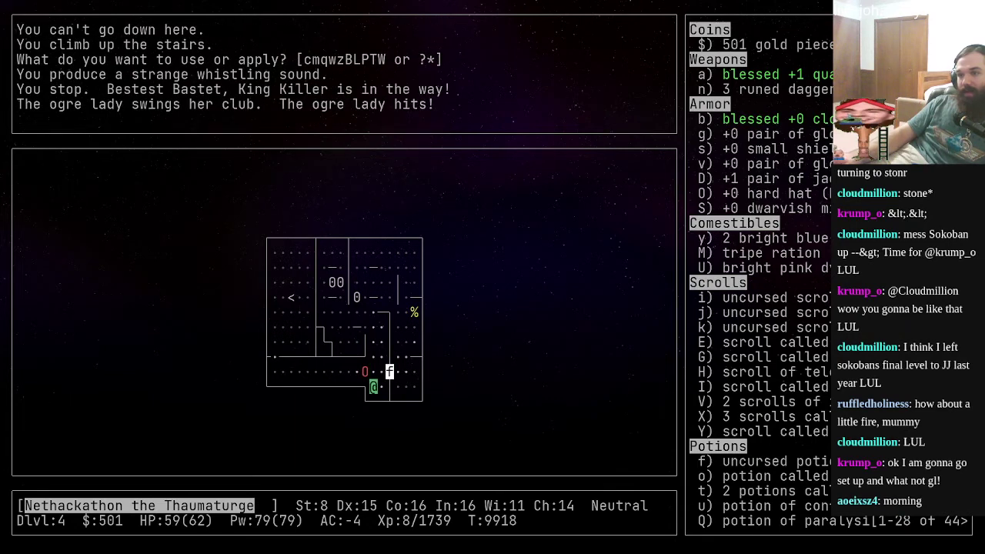
pyautogui.press('F')
pyautogui.press('a')
pyautogui.press('w')
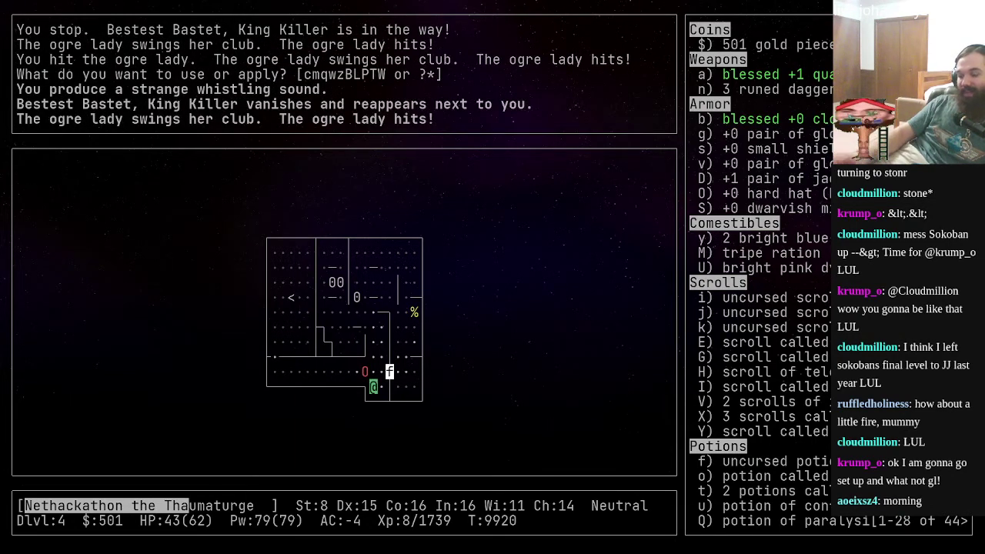
# - Escape the ogre lady down the stairs, then climb back to Dlvl 4
pyautogui.press('s')
pyautogui.press('less')
pyautogui.press('>')
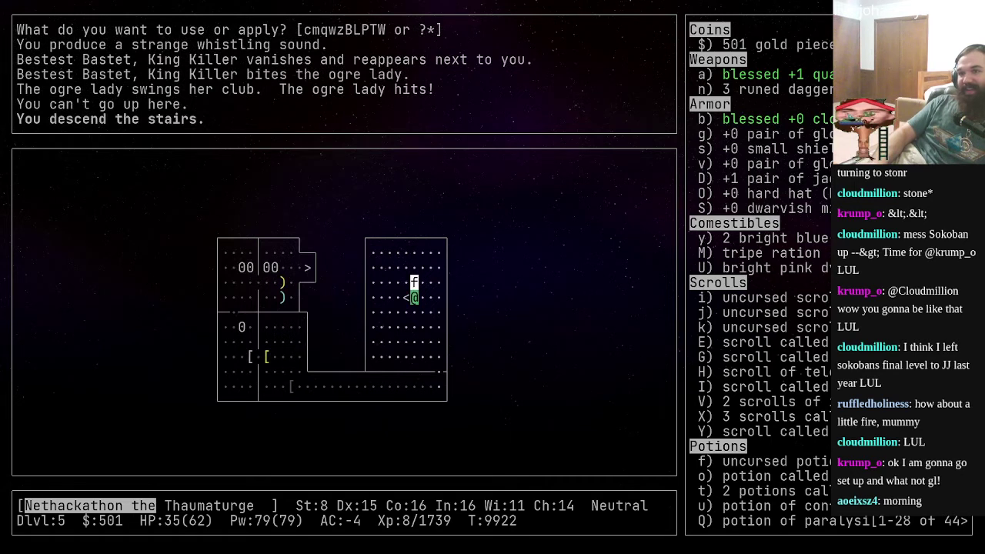
pyautogui.write('100s')
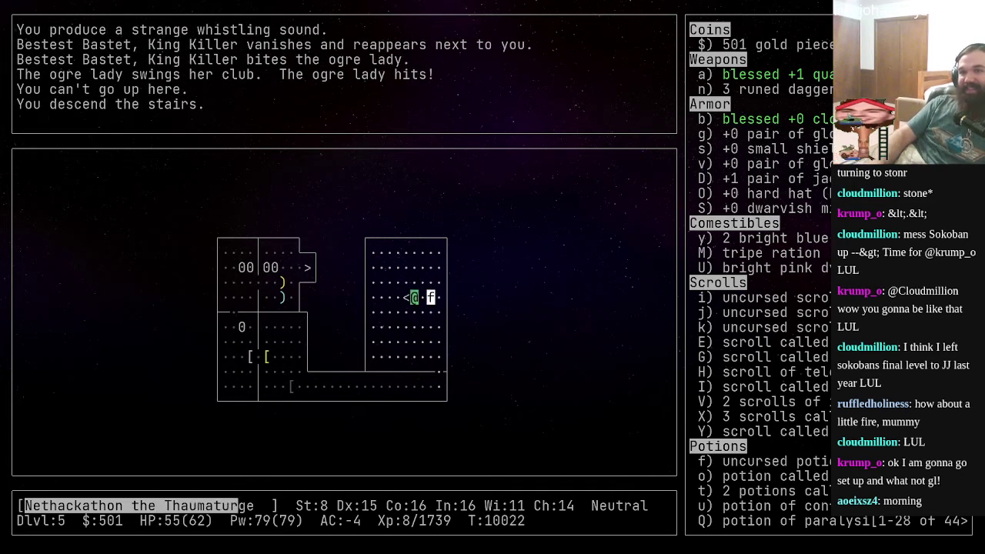
pyautogui.write('100s')
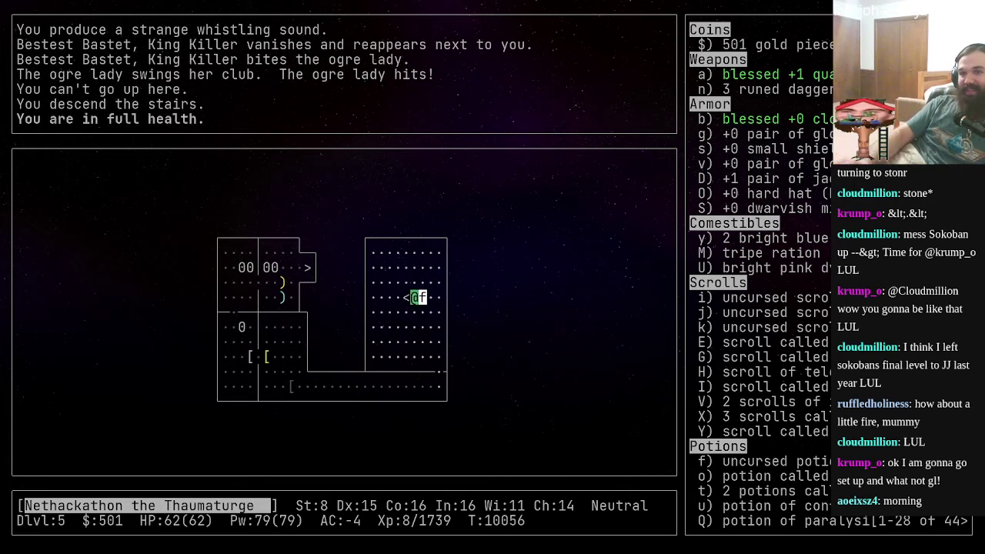
pyautogui.write('haw')
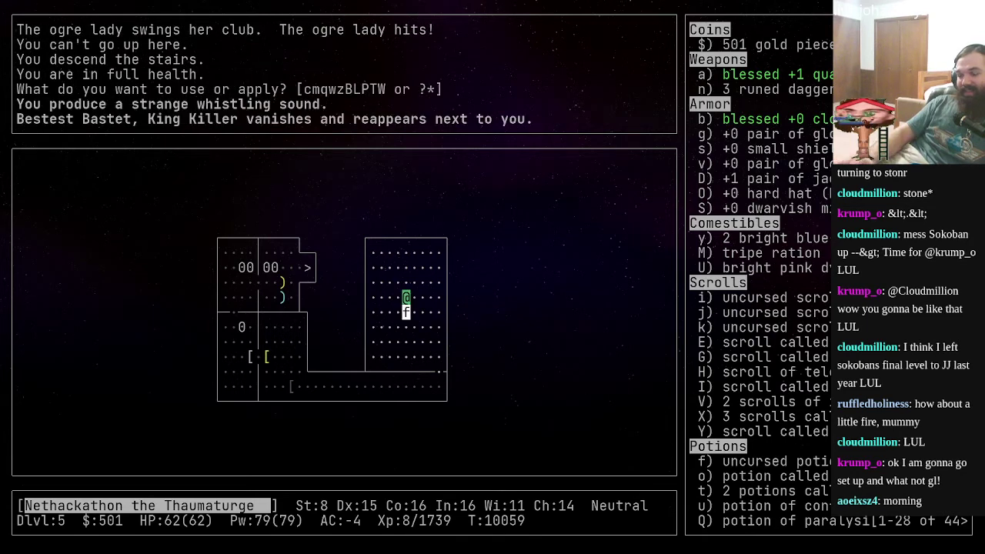
pyautogui.press('less')
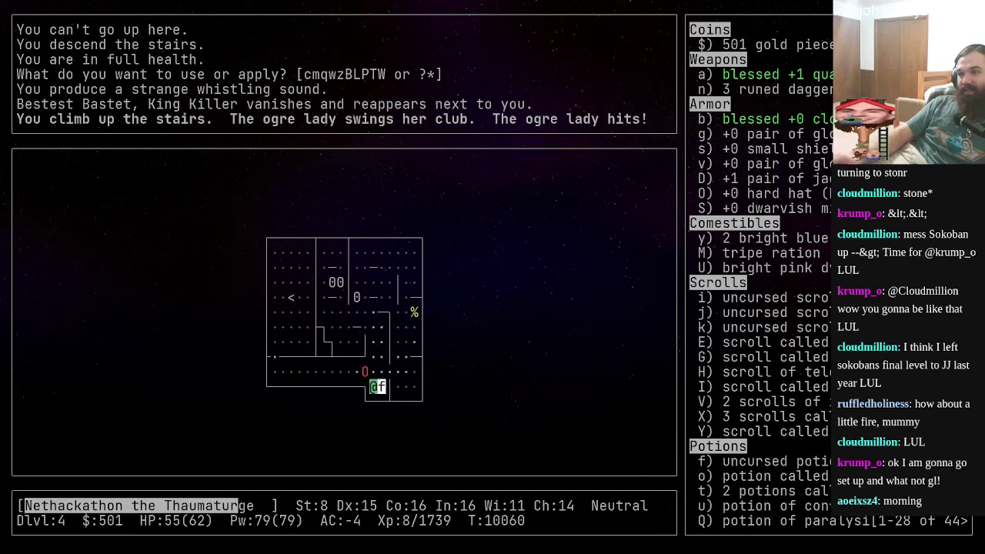
# - Kill the ogre lady alongside the cat, ending at HP 38(62)
pyautogui.press('h')
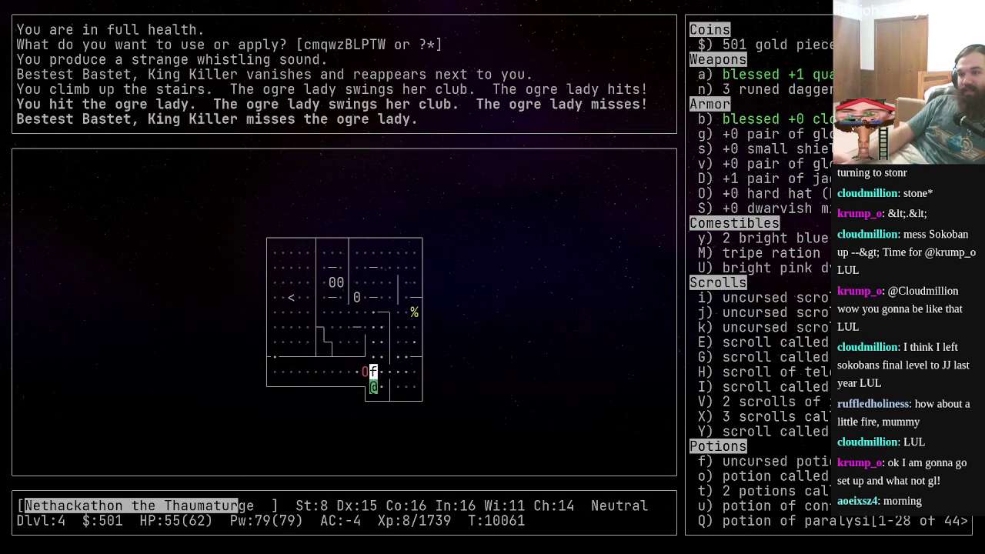
pyautogui.press('h')
pyautogui.press('h')
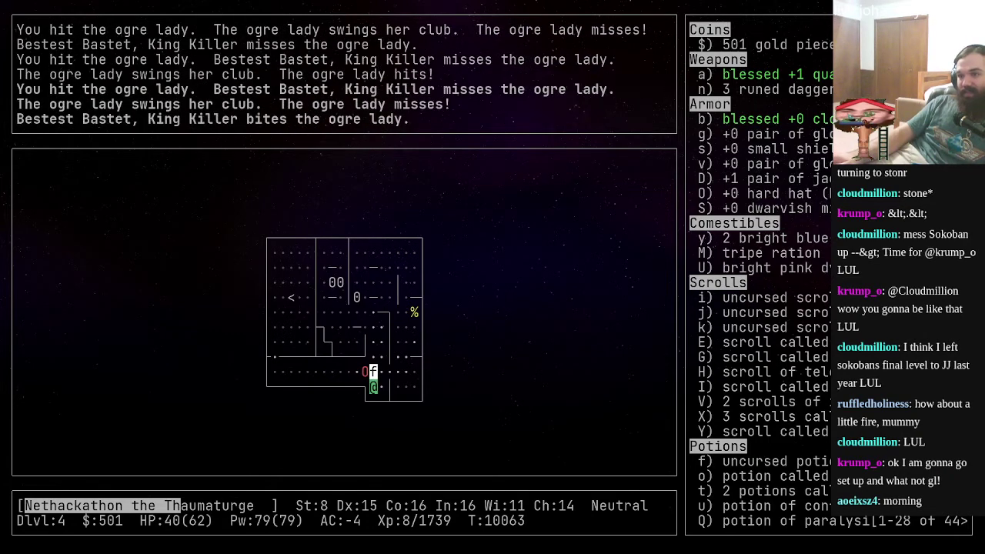
pyautogui.press('h')
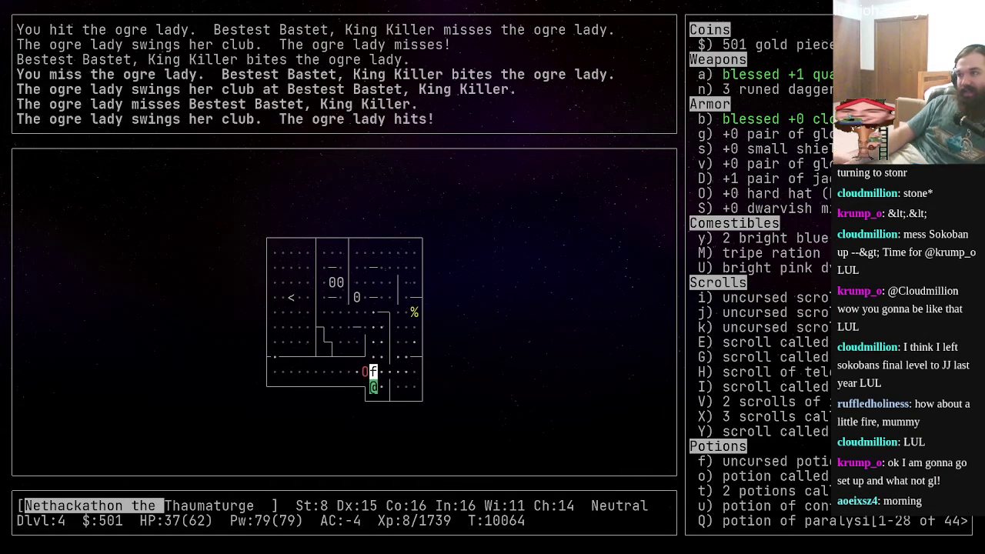
pyautogui.press('h')
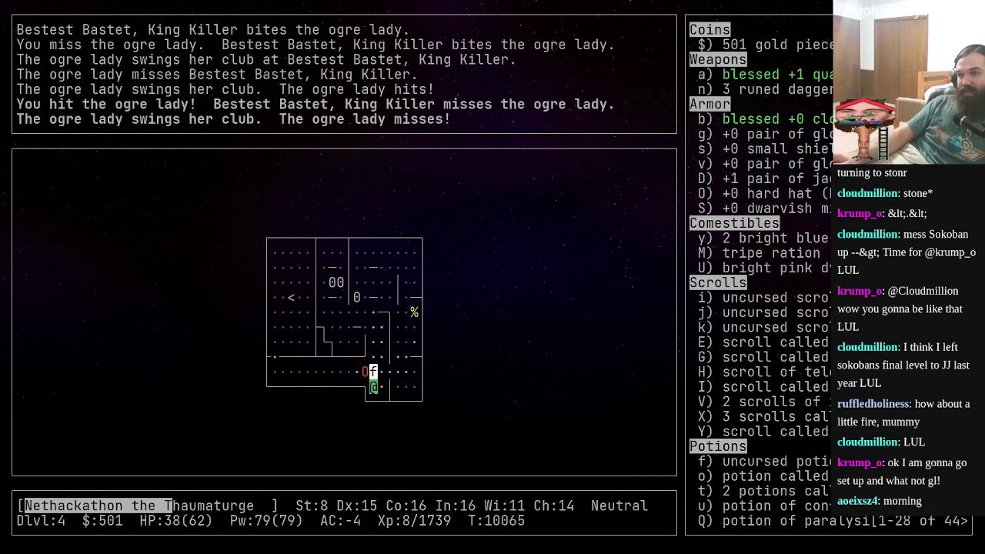
pyautogui.press('y')
pyautogui.press('y')
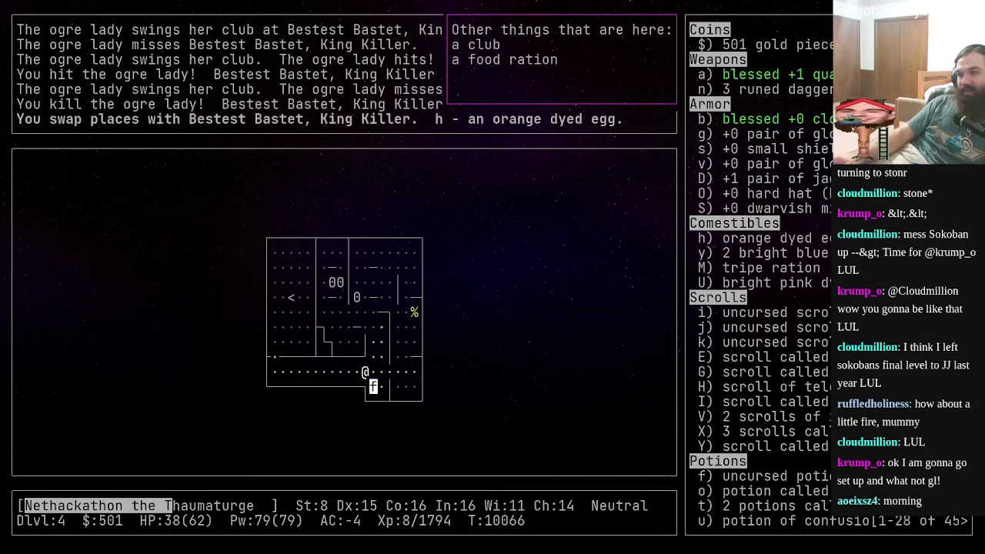
# - Pick up the food ration lying on the ogre lady's spot
pyautogui.press('Return')
pyautogui.press(',')
pyautogui.press('b')
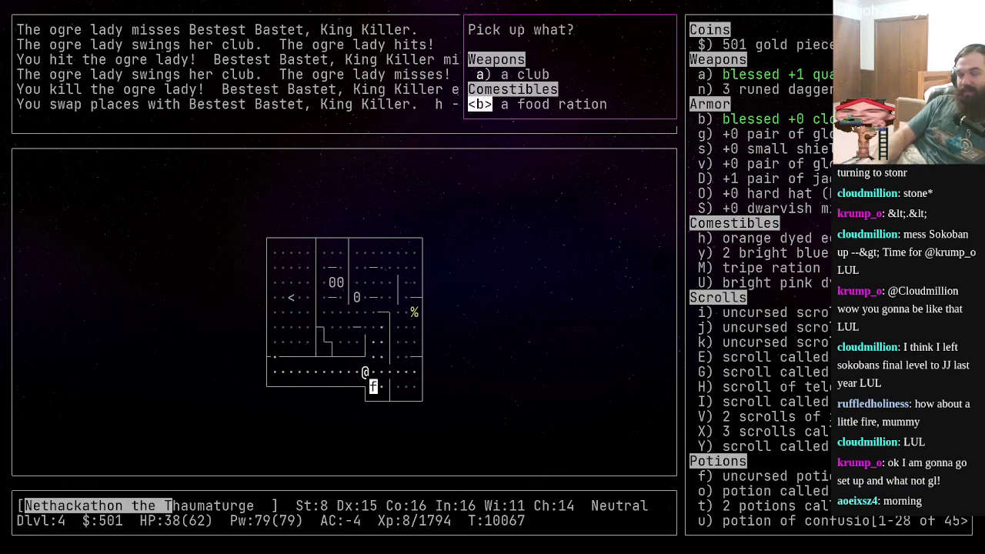
pyautogui.press('Return')
# - Run west to hit the scorpion, then step back east along the corridor
pyautogui.hotkey('shift', 'h')
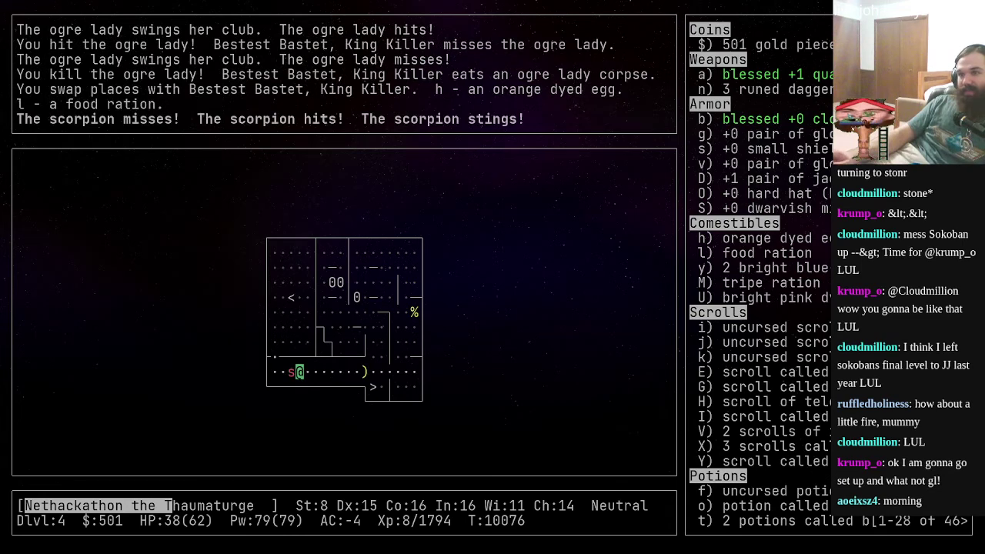
pyautogui.press('h')
pyautogui.press('l')
pyautogui.press('l')
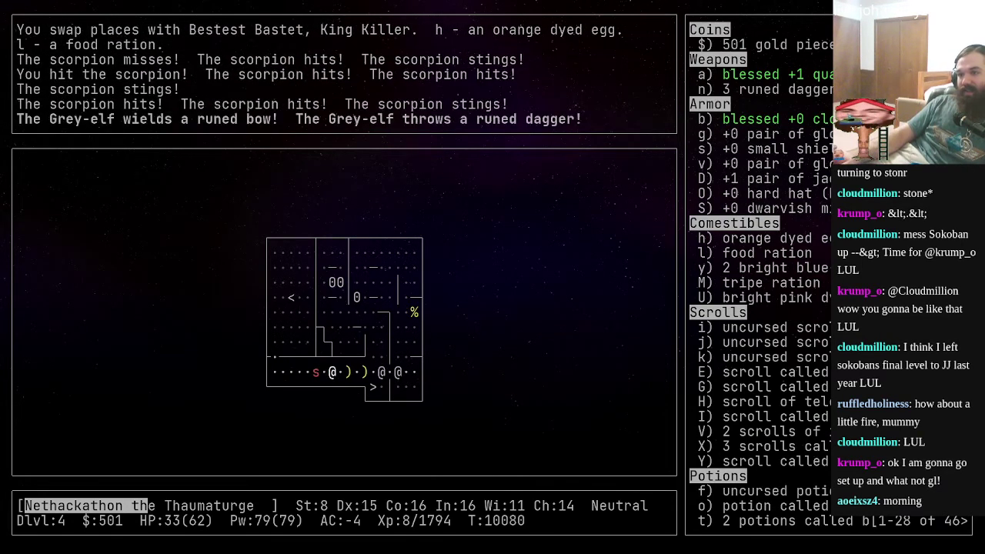
pyautogui.press('l')
pyautogui.press('l')
pyautogui.press('l')
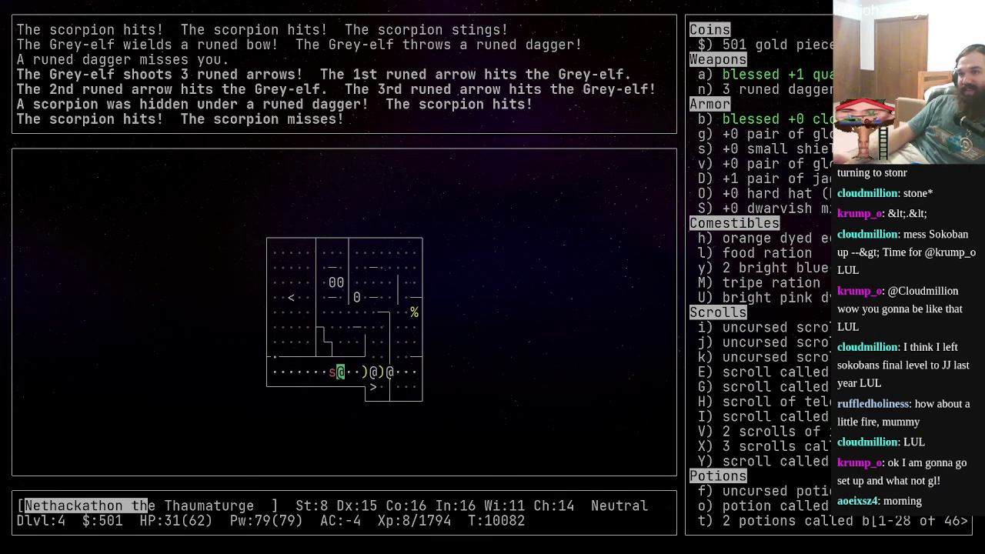
# - Blow the whistle to call the cat and keep attacking the scorpion
pyautogui.press('a')
pyautogui.press('m')
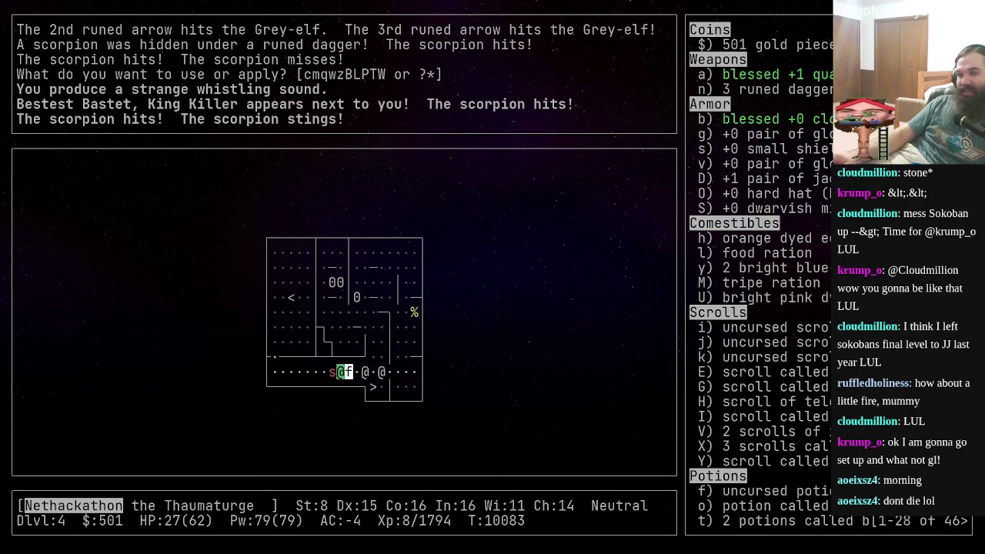
pyautogui.press('h')
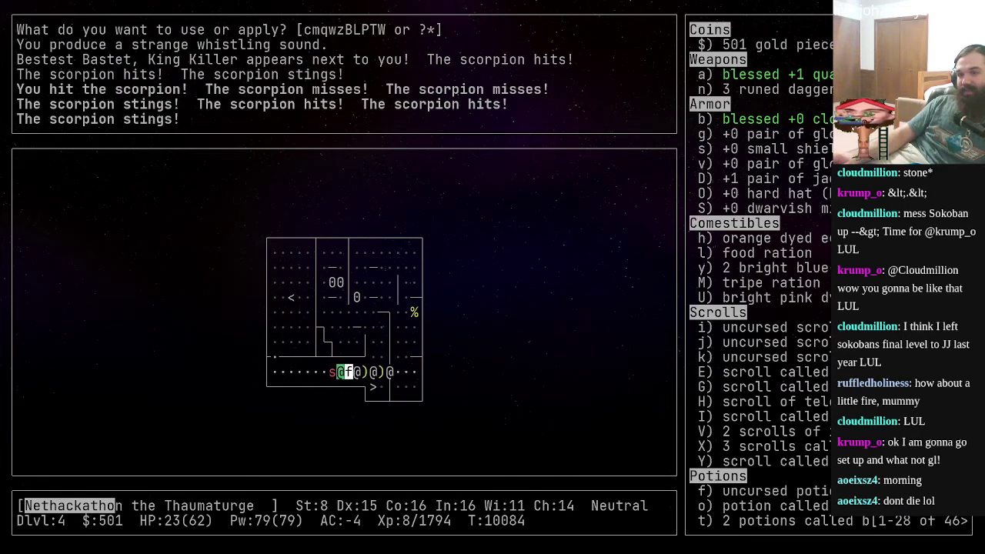
pyautogui.press('h')
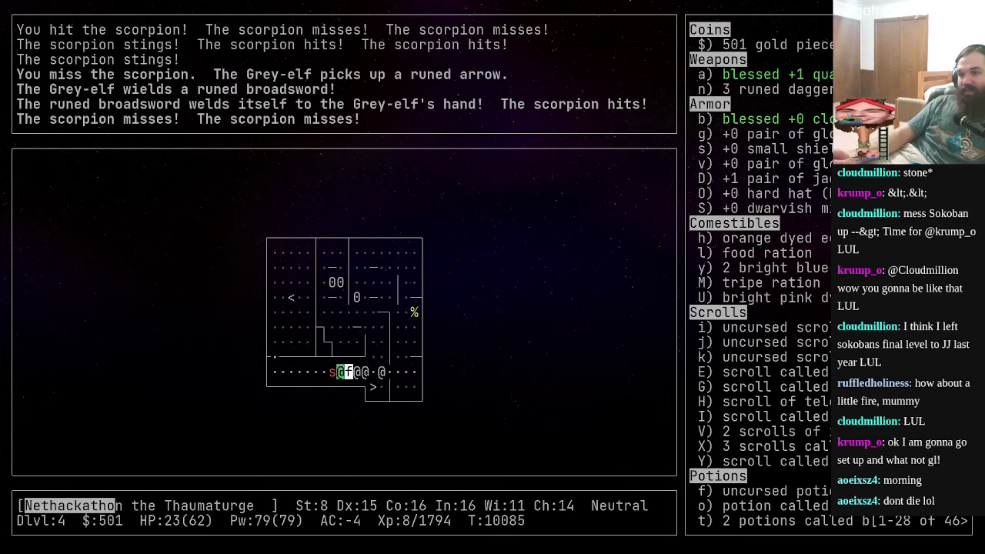
pyautogui.press('h')
pyautogui.press('h')
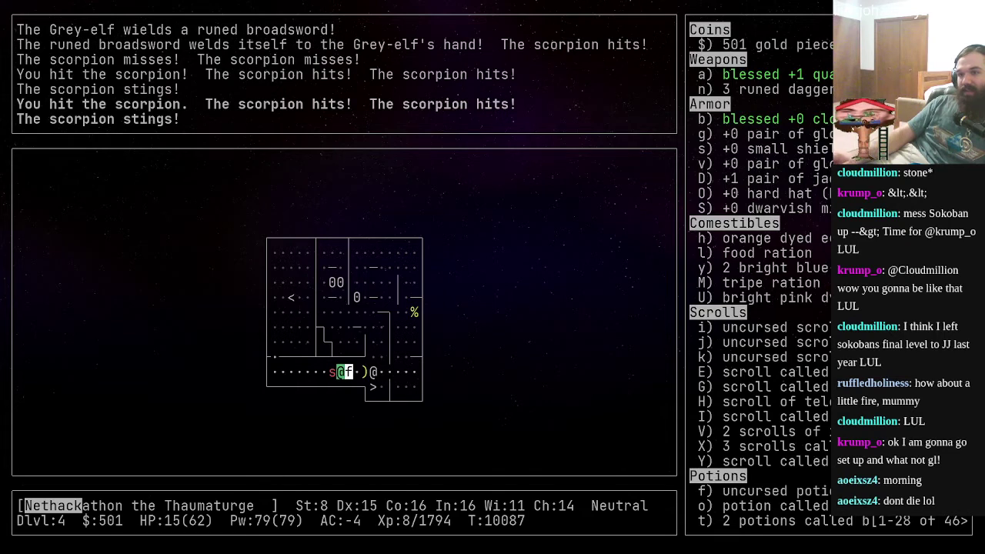
pyautogui.press('h')
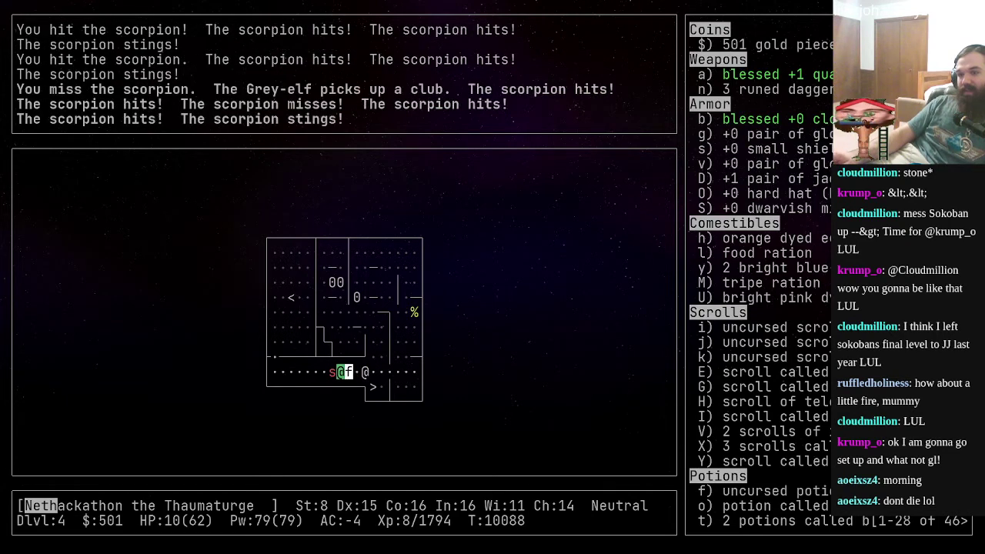
pyautogui.press('#')
pyautogui.write('pray')
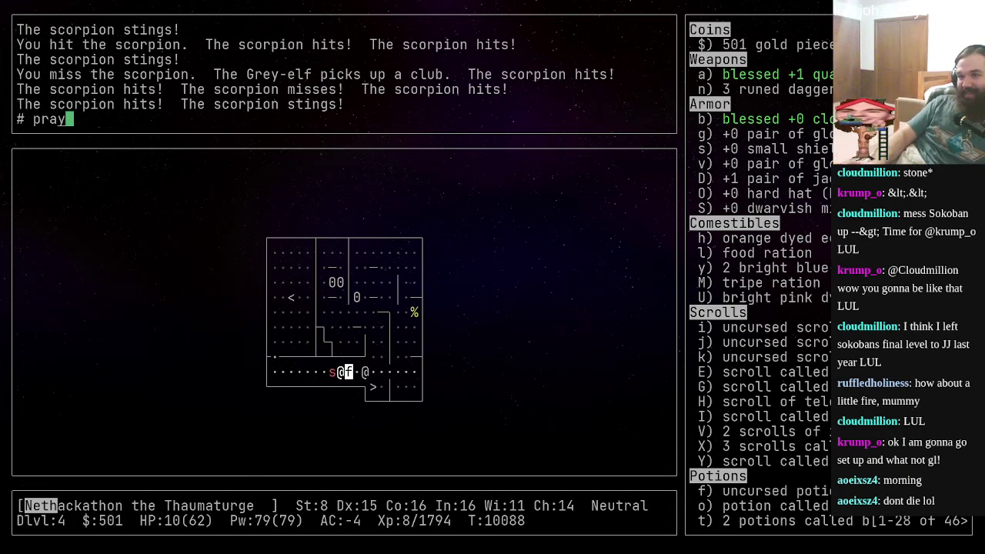
# - Pray to Thoth, restoring HP from 10 to 61
pyautogui.press('Return')
pyautogui.press('y')
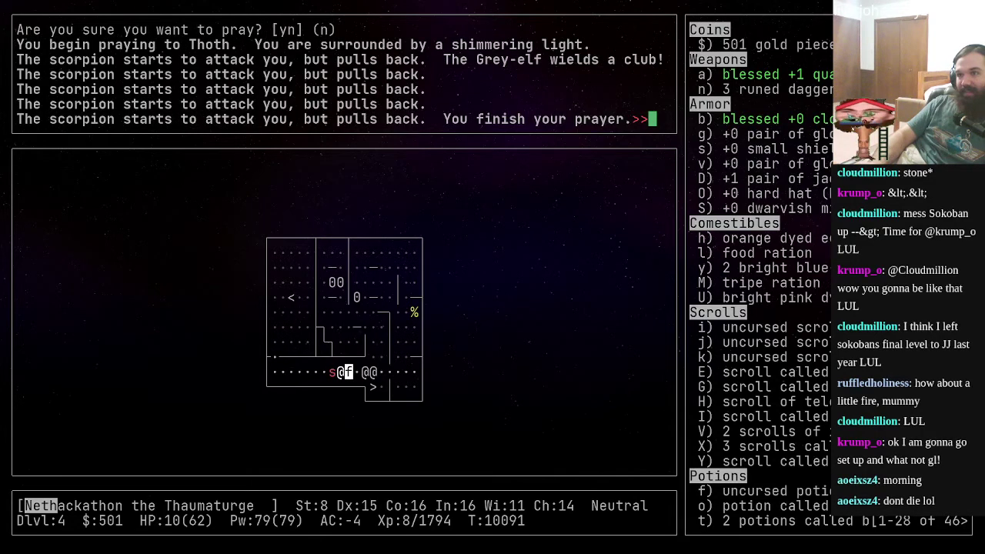
pyautogui.press('Return')
# - Kill the scorpion, then wait a turn and step east toward the Grey-elf
pyautogui.press('h')
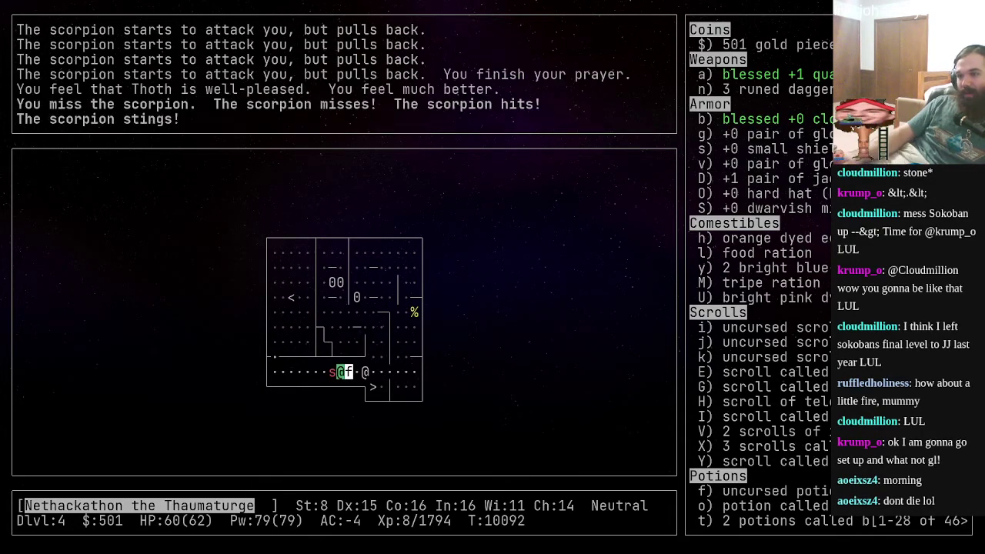
pyautogui.press('h')
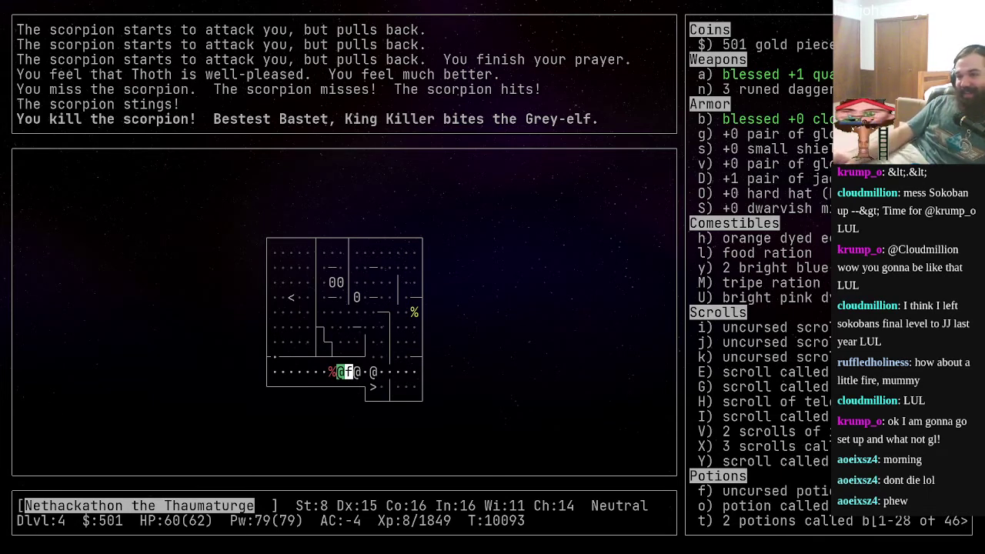
pyautogui.press('s')
pyautogui.press('l')
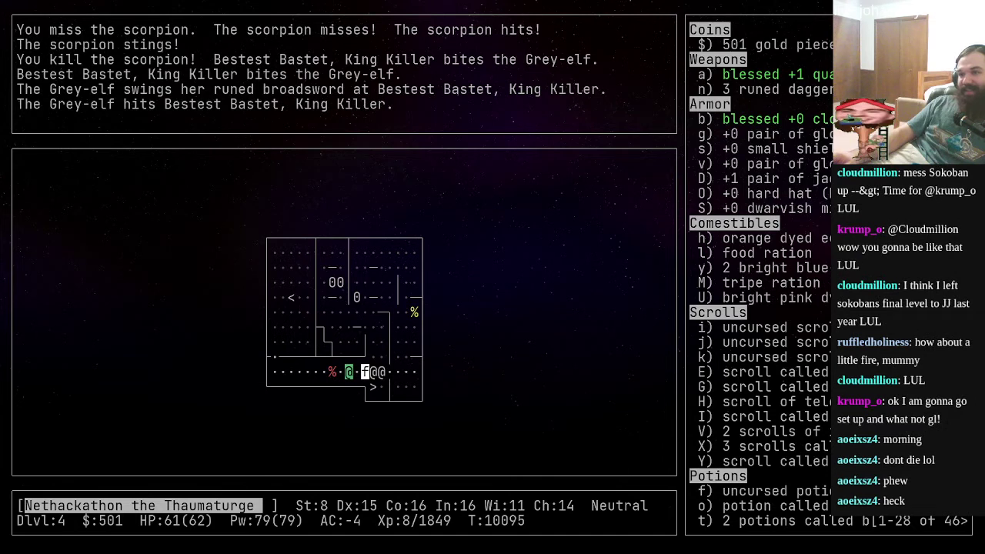
# - Maneuver around the cat, working northeast toward the approaching Grey-elf
pyautogui.press('h')
pyautogui.press('s')
pyautogui.press('s')
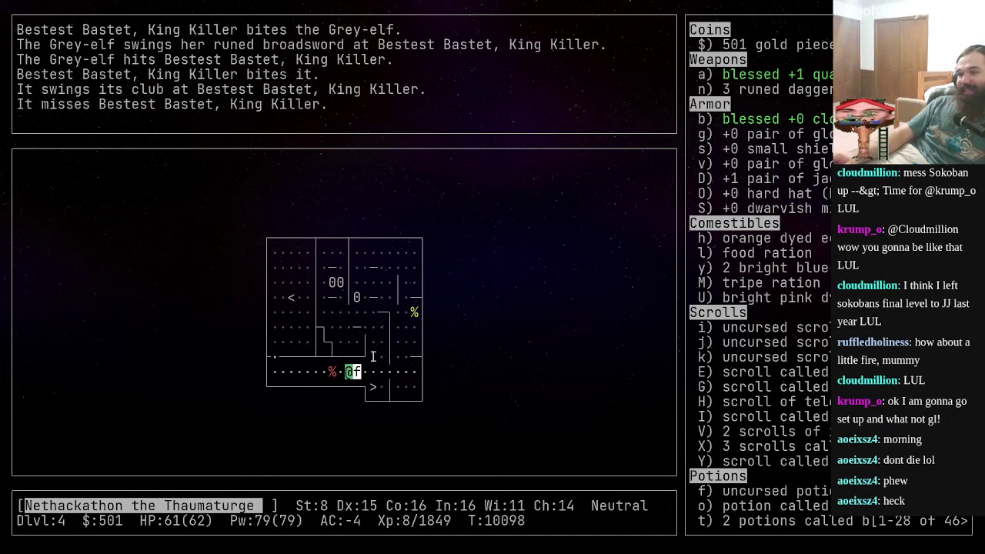
pyautogui.press('s')
pyautogui.press('s')
pyautogui.press('l')
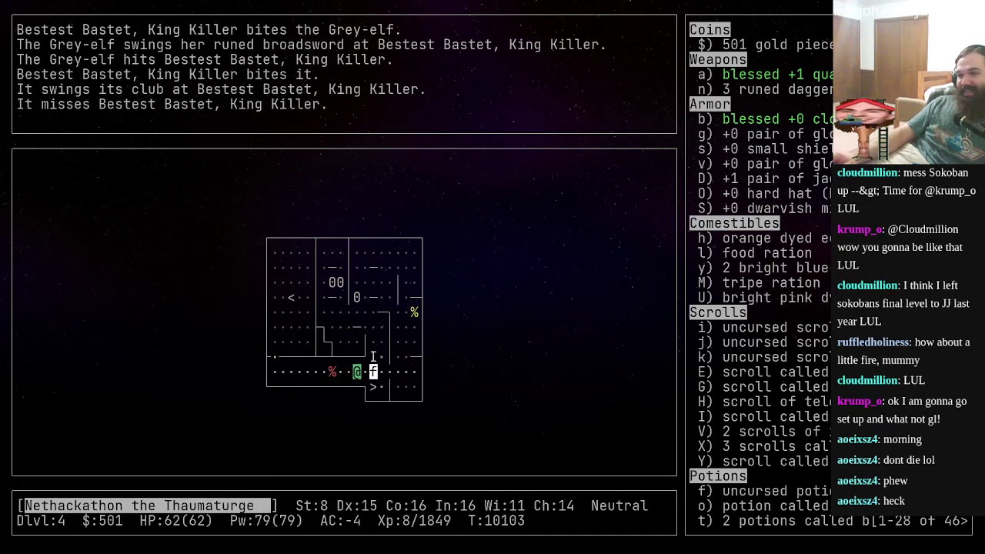
pyautogui.press('s')
pyautogui.press('l')
pyautogui.press('l')
pyautogui.press('k')
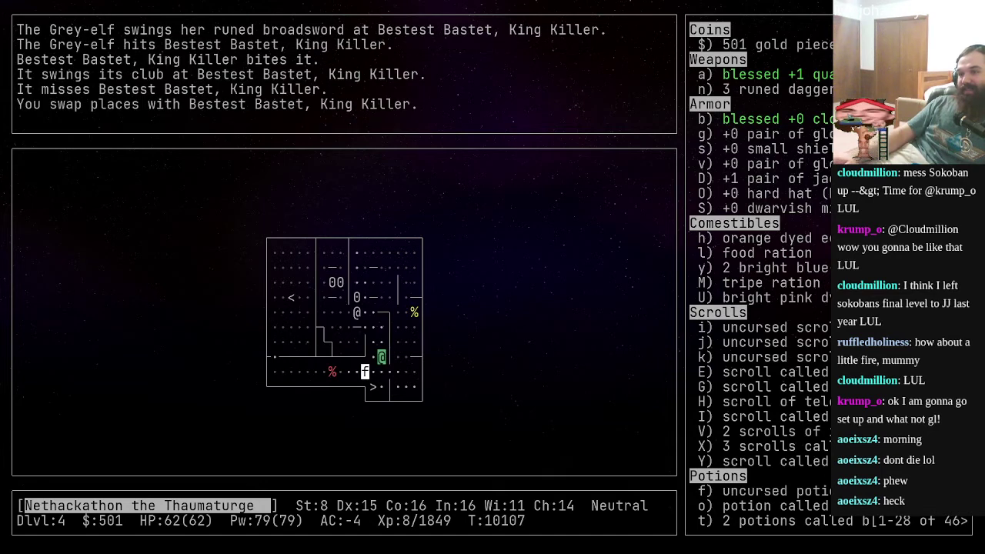
pyautogui.press('s')
# - Throw a runed dagger north at the Grey-elf and melee it until it dies
pyautogui.press('t')
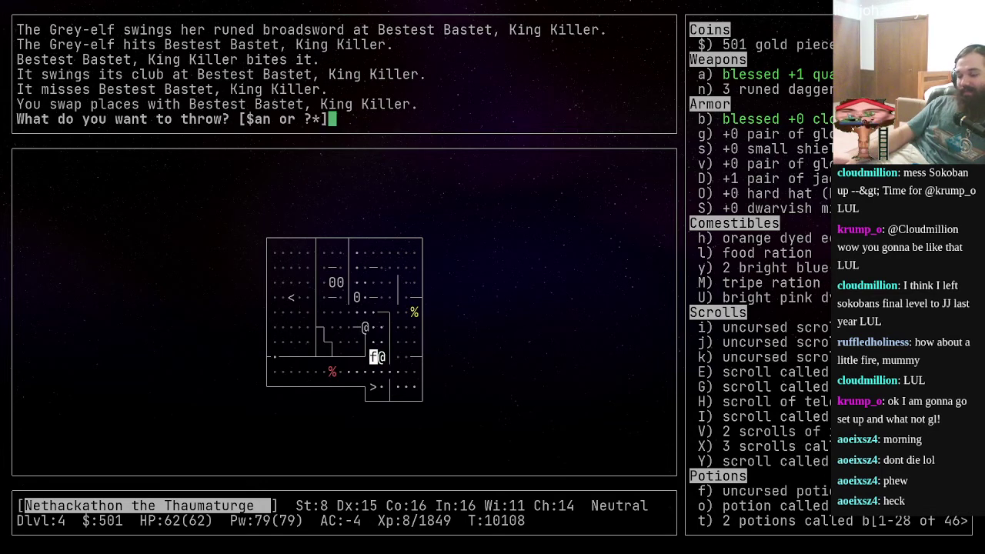
pyautogui.press('n')
pyautogui.press('k')
pyautogui.press('F')
pyautogui.press('k')
pyautogui.press('F')
pyautogui.press('k')
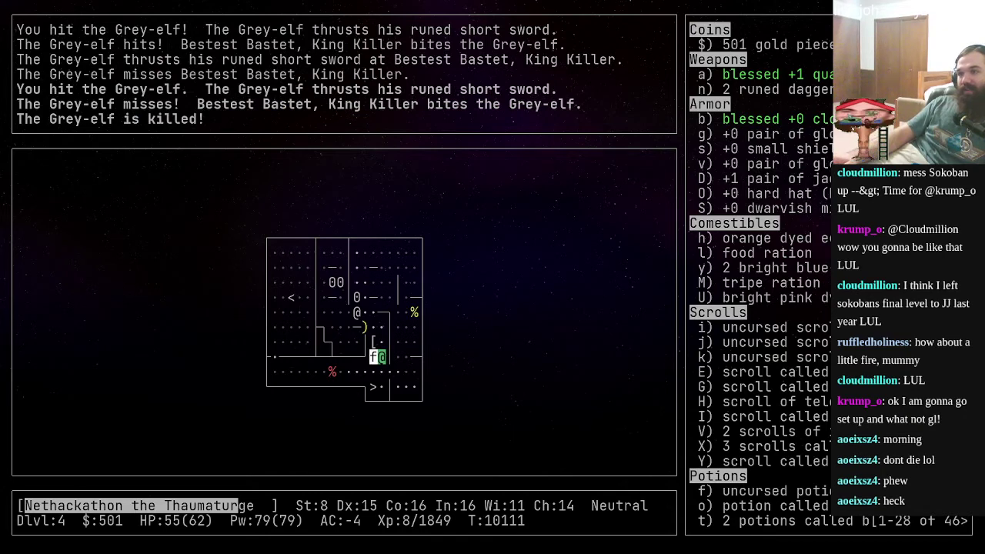
# - Step onto the elf's loot and fight the next Grey-elf to the south
pyautogui.press('y')
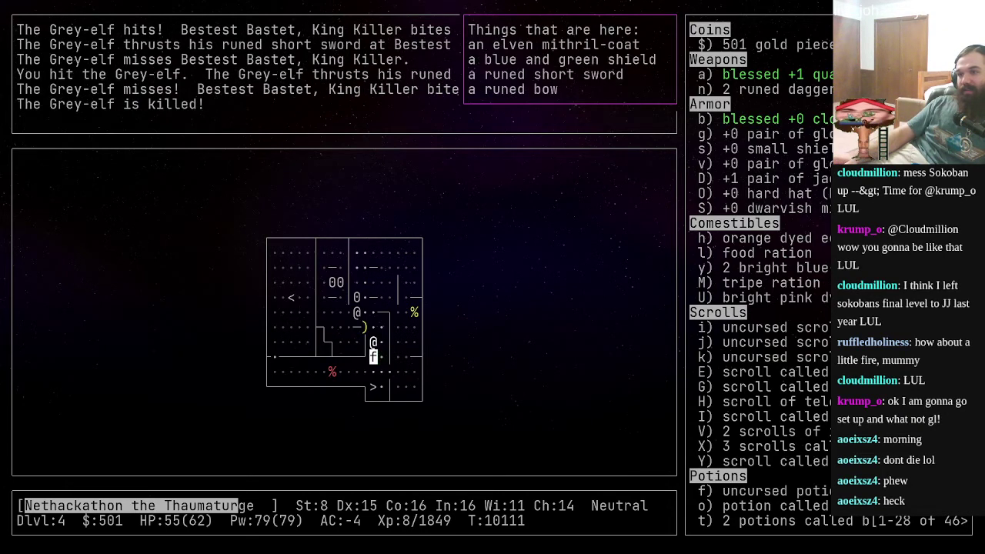
pyautogui.press('Escape')
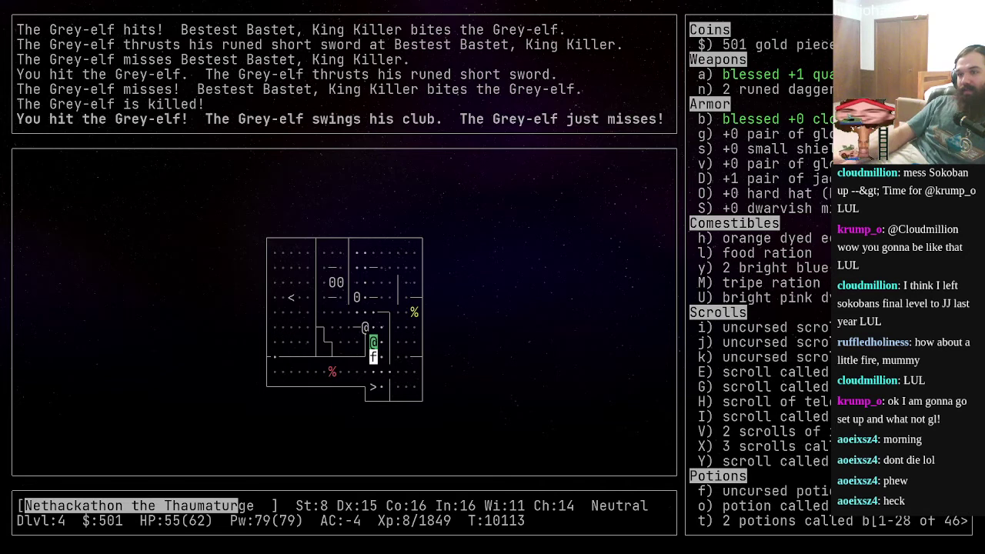
pyautogui.press('F')
pyautogui.press('j')
pyautogui.press('F')
pyautogui.press('j')
# - Call the pet with the magic whistle and kill the remaining Grey-elf
pyautogui.press('a')
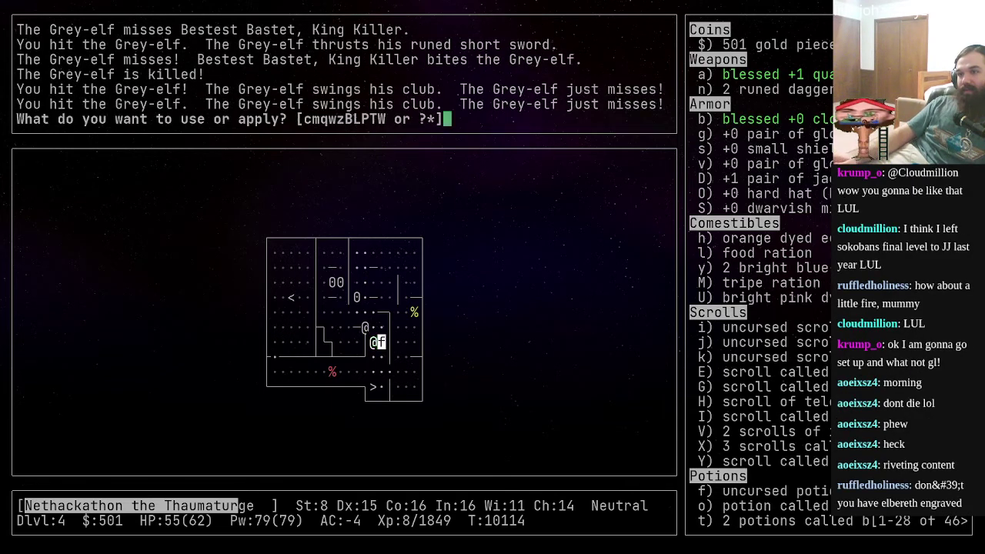
pyautogui.press('w')
pyautogui.press('F')
pyautogui.press('k')
pyautogui.press('F')
pyautogui.press('k')
# - Pick up the runed dagger and a food ration despite the extra weight
pyautogui.press(',')
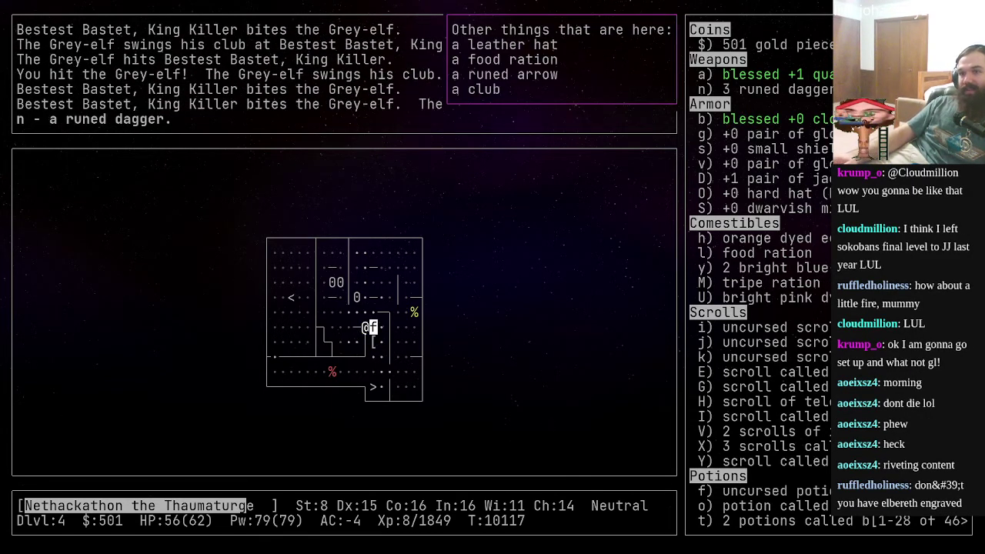
pyautogui.press('k')
pyautogui.press(',')
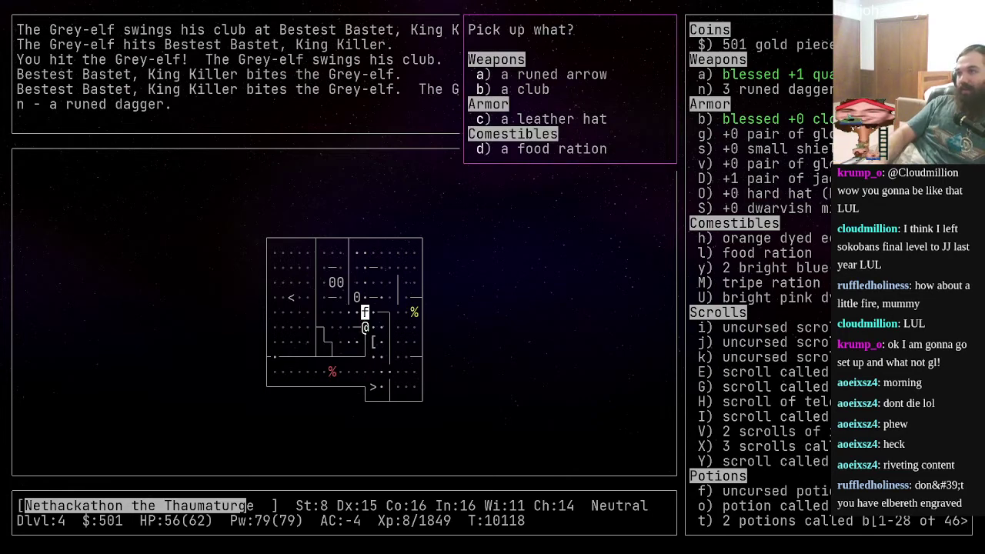
pyautogui.press('d')
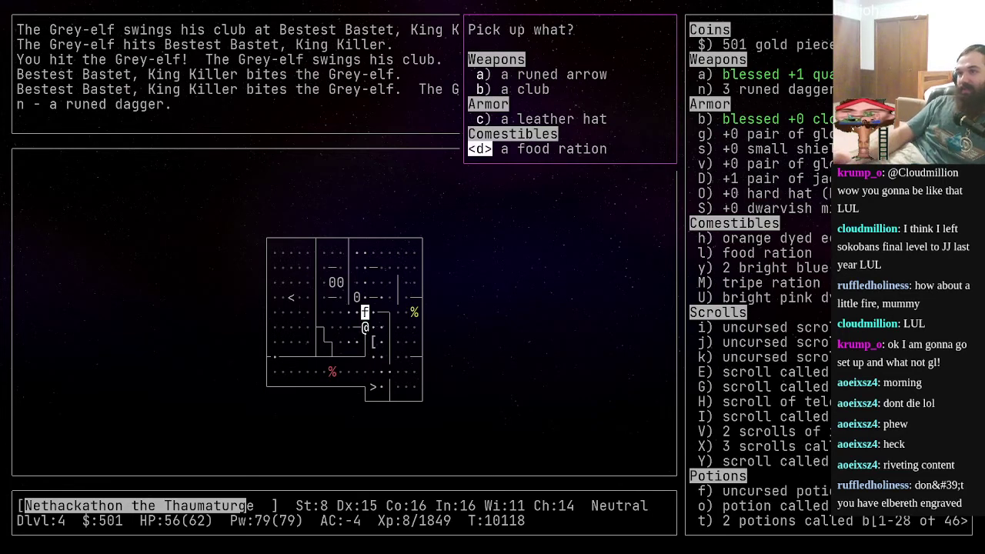
pyautogui.press('Return')
pyautogui.press('y')
# - Walk down to the bottom corridor and drop a food ration
pyautogui.press('j')
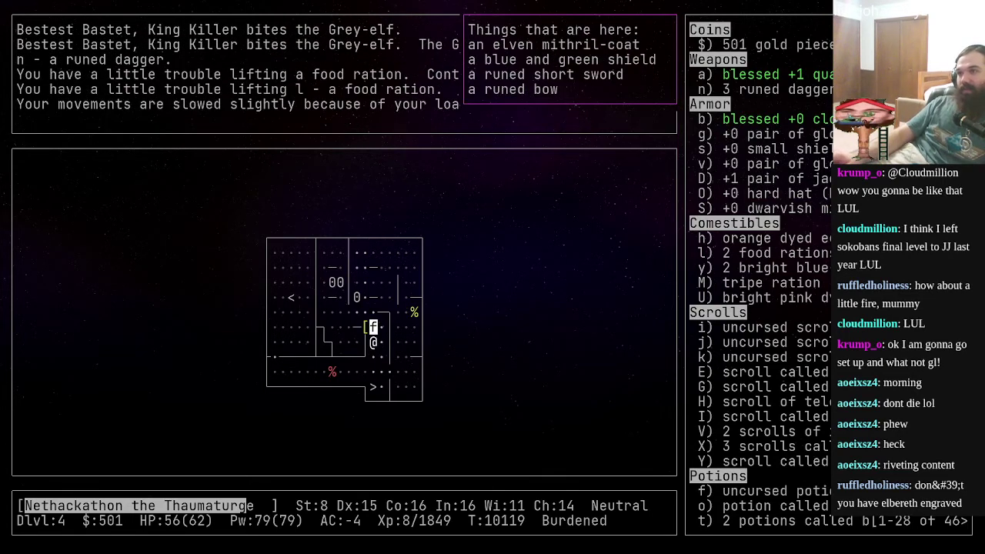
pyautogui.press('j')
pyautogui.press('b')
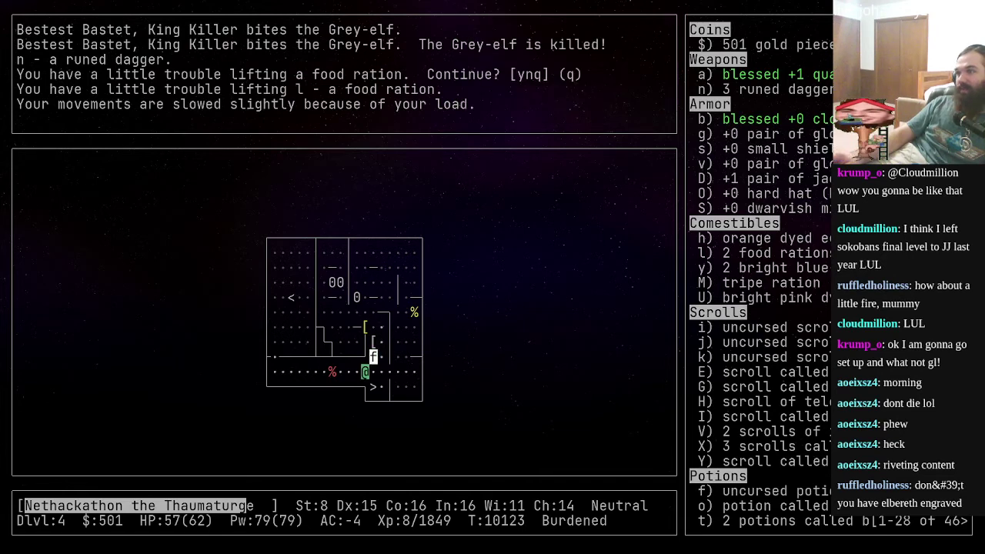
pyautogui.press('d')
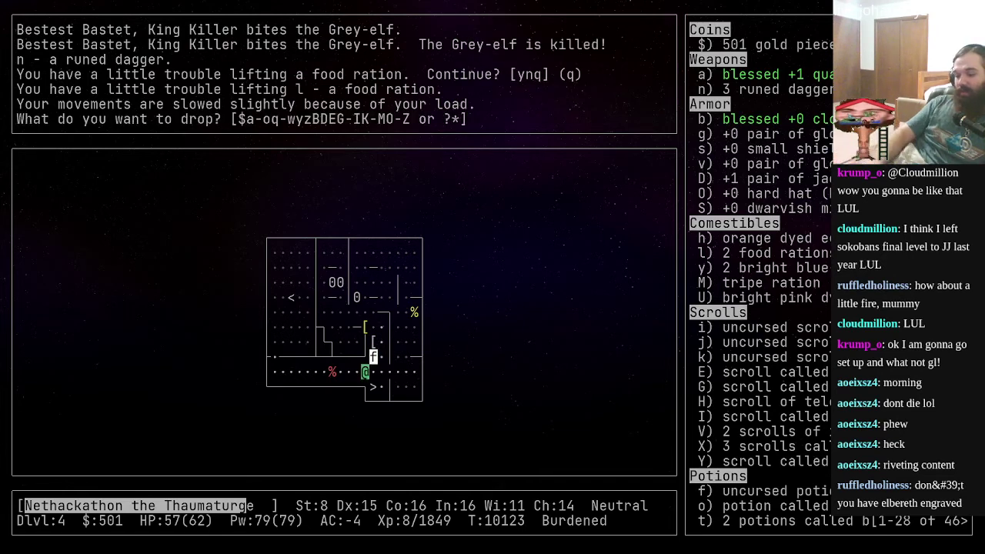
pyautogui.press('l')
# - Take the sky blue potion and walk onto the Elbereth square past the pet
pyautogui.press('h')
pyautogui.press('h')
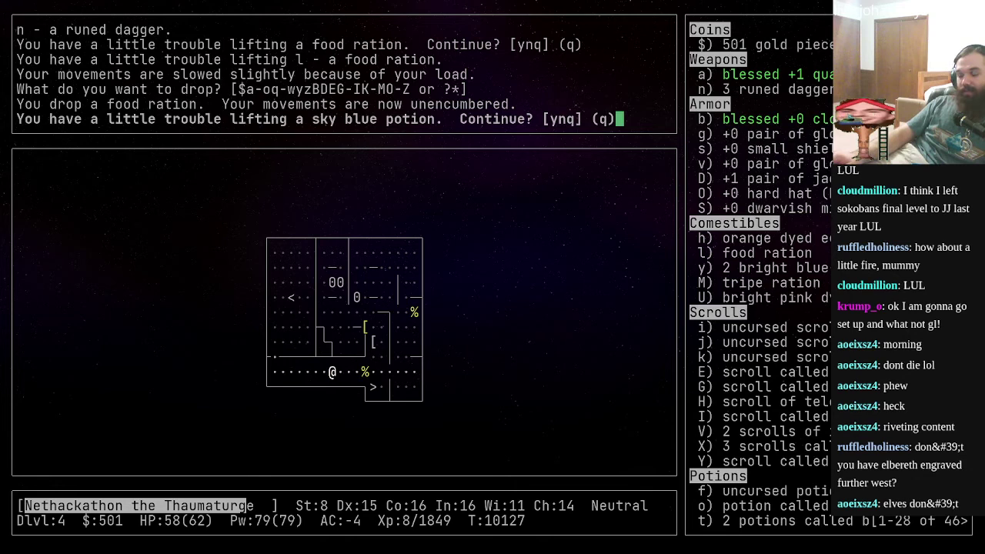
pyautogui.press('y')
pyautogui.press('space')
pyautogui.press('l')
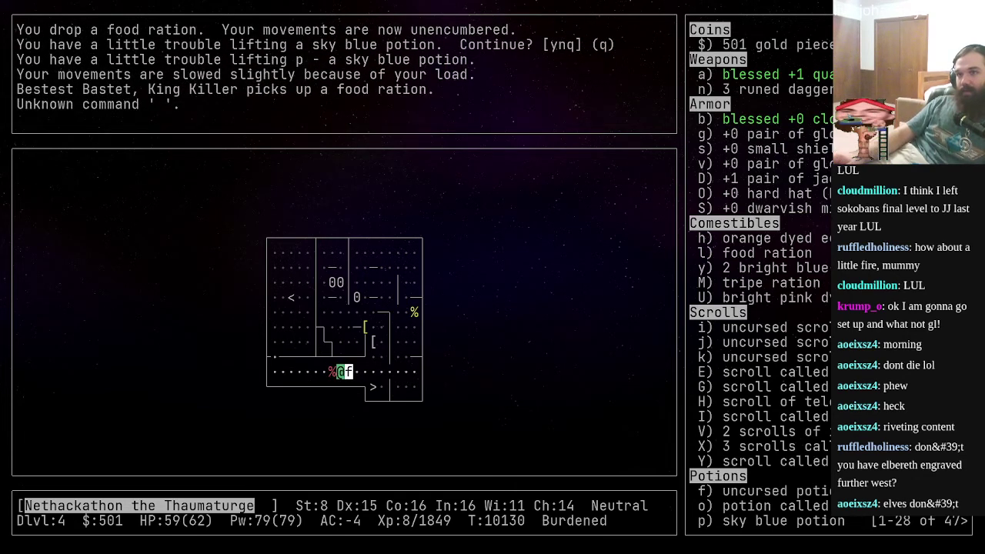
pyautogui.press('h')
pyautogui.press('h')
pyautogui.press('h')
pyautogui.press('h')
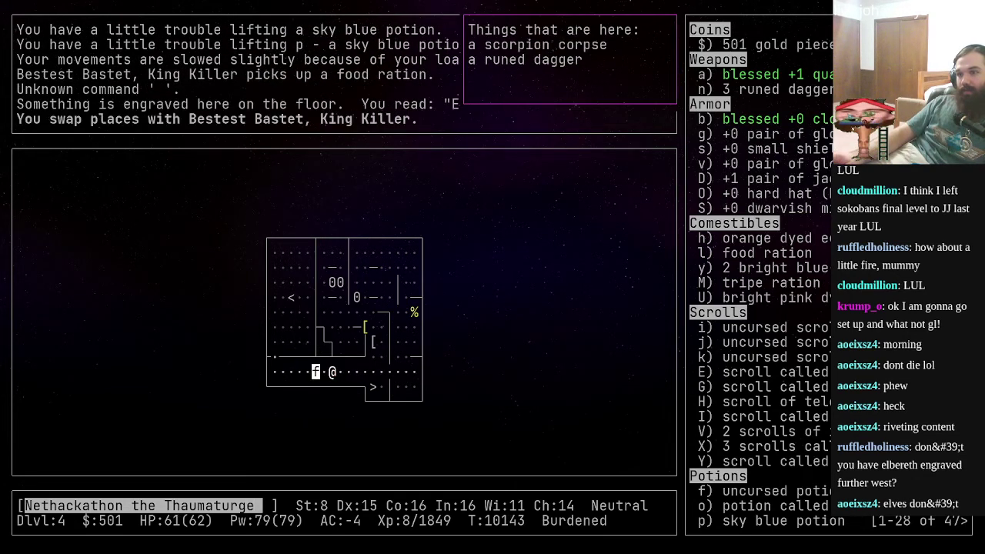
# - Pick up the runed dagger there and walk left past the pet
pyautogui.press(',')
pyautogui.press('a')
pyautogui.press('s')
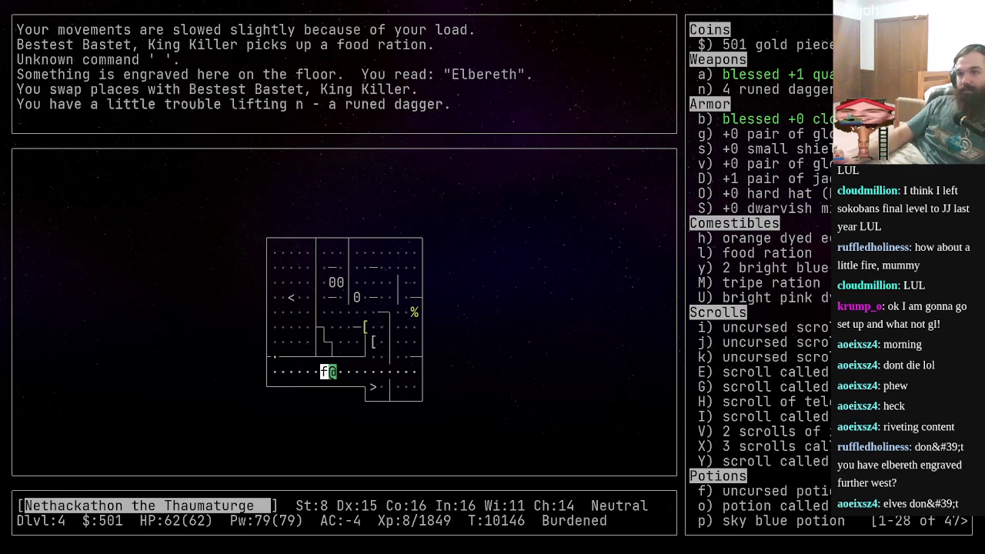
pyautogui.press('h')
pyautogui.press('h')
pyautogui.press('h')
pyautogui.press('h')
pyautogui.press('h')
# - Attack the unseen monster to the east and drop another food ration
pyautogui.press('l')
pyautogui.press('l')
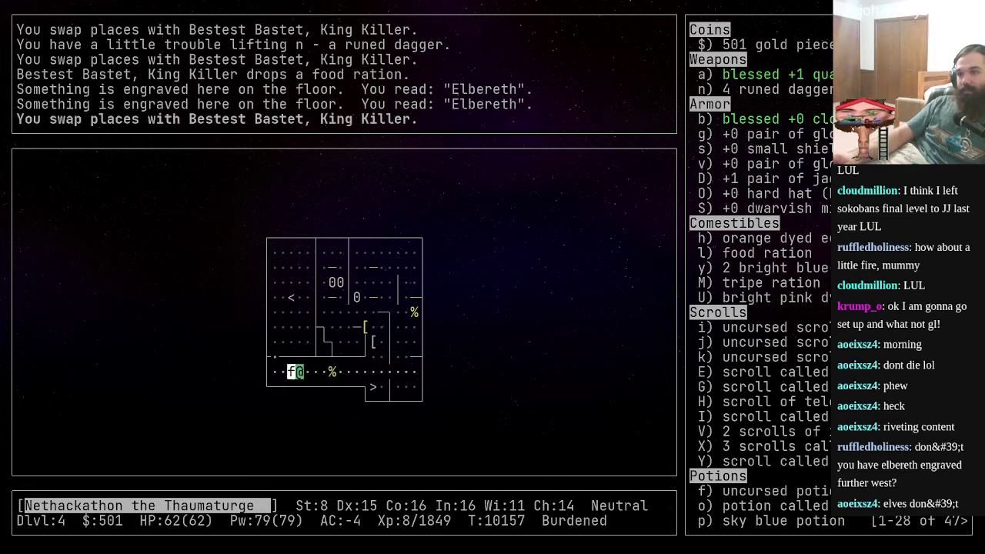
pyautogui.press('l')
pyautogui.press('l')
pyautogui.press('l')
pyautogui.press('l')
pyautogui.press('l')
pyautogui.press('h')
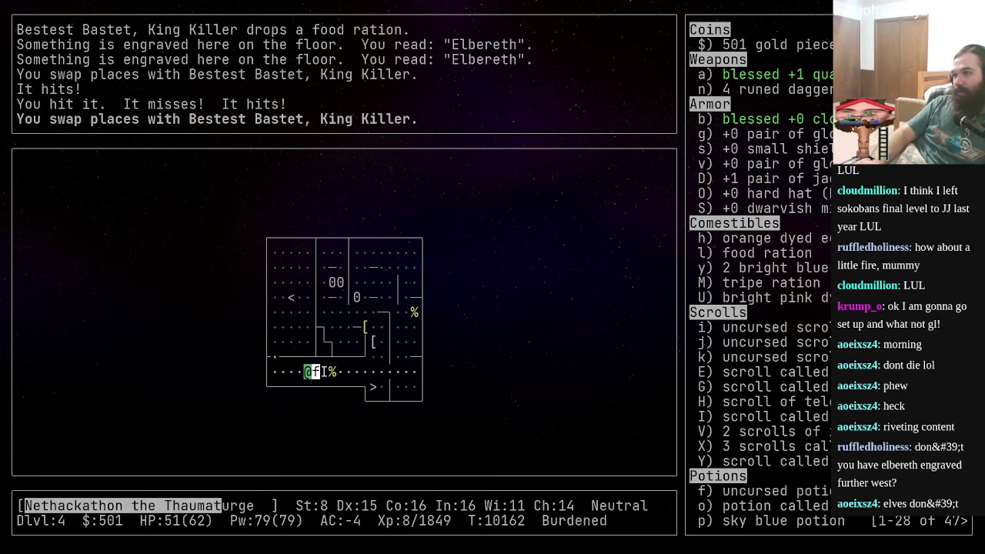
pyautogui.press('d')
pyautogui.press('l')
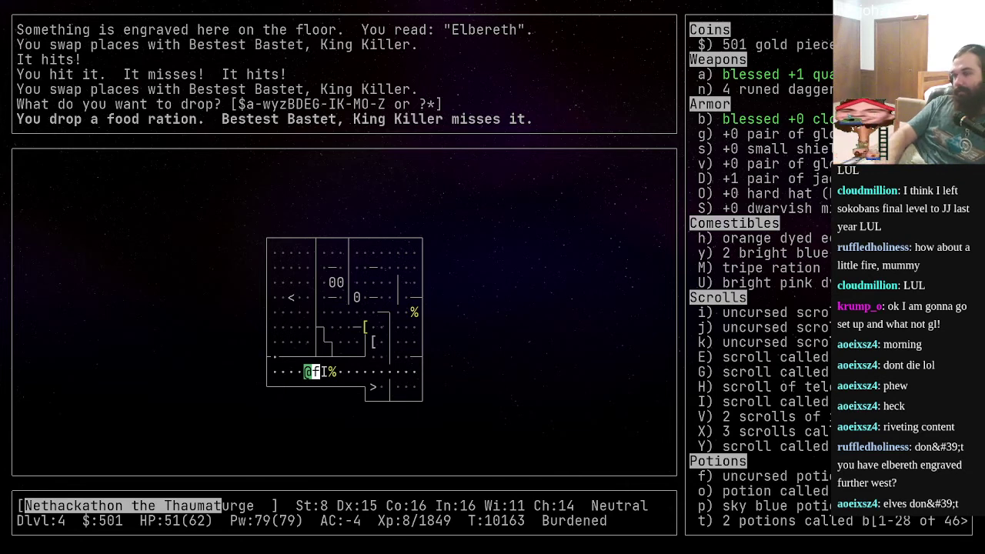
pyautogui.press('i')
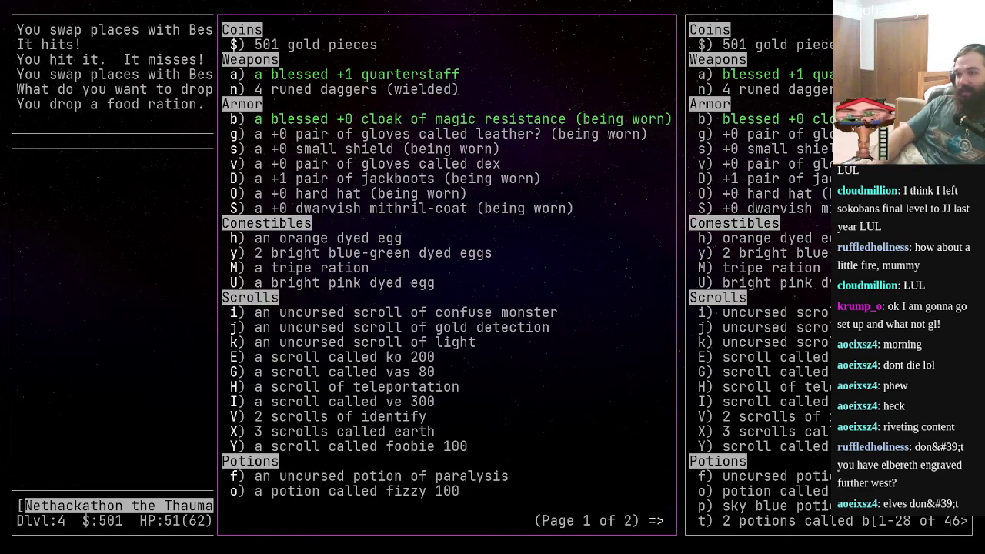
# - Page through the inventory to find the ruby, wooden and bronze rings
pyautogui.press('space')
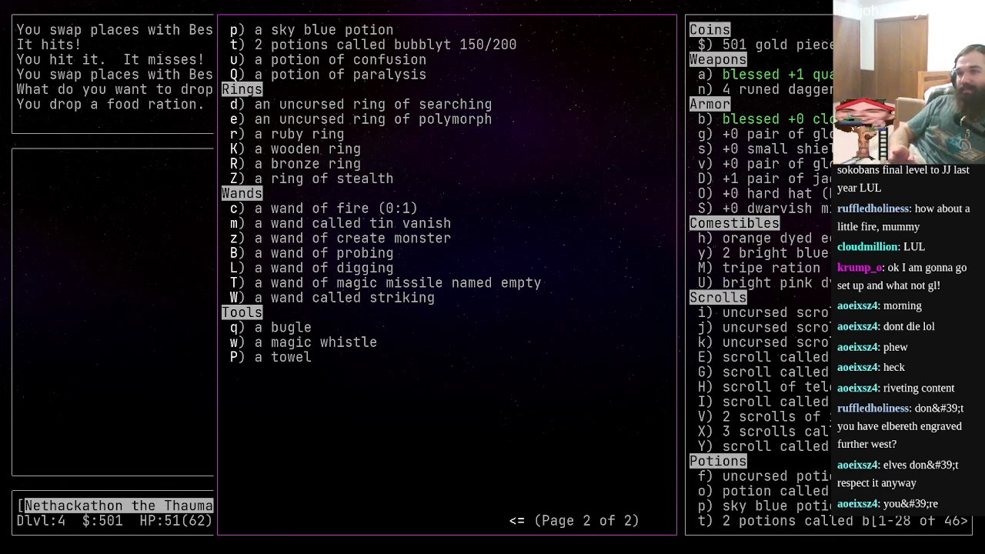
pyautogui.press('r')
pyautogui.press('K')
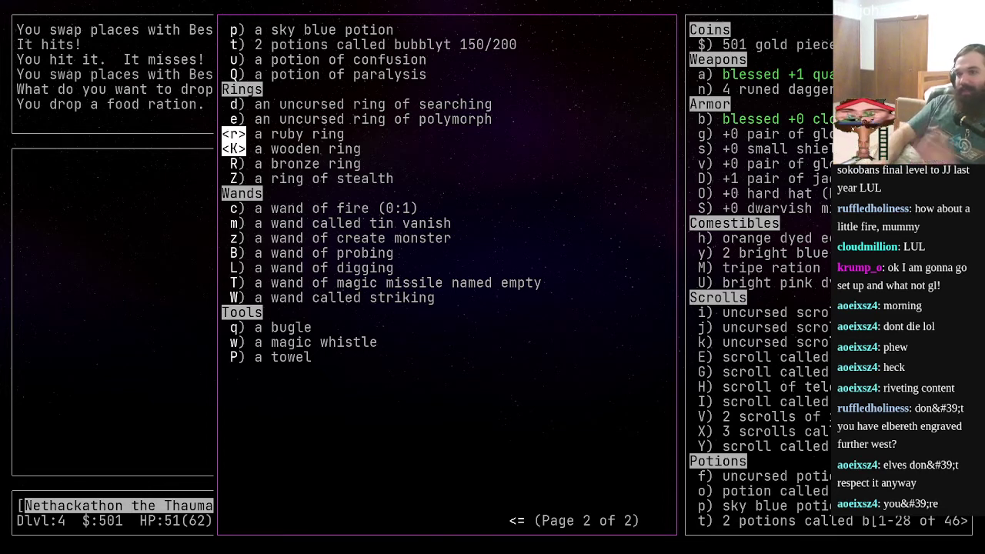
pyautogui.press('R')
pyautogui.press('Return')
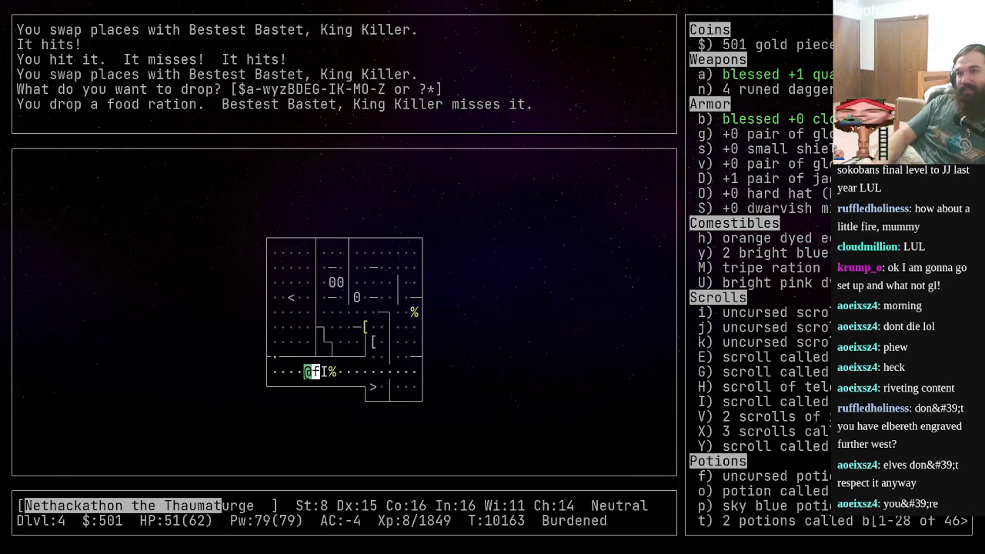
# - Drop the ruby (r), wooden (K) and bronze (R) rings using the Rings filter
pyautogui.press('D')
pyautogui.press('h')
pyautogui.press('Return')
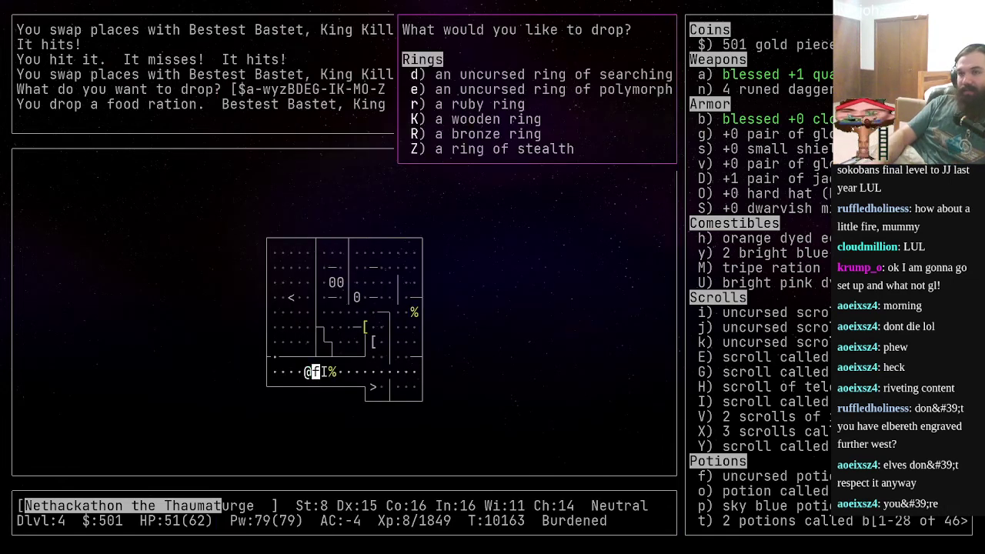
pyautogui.press('r')
pyautogui.press('K')
pyautogui.press('R')
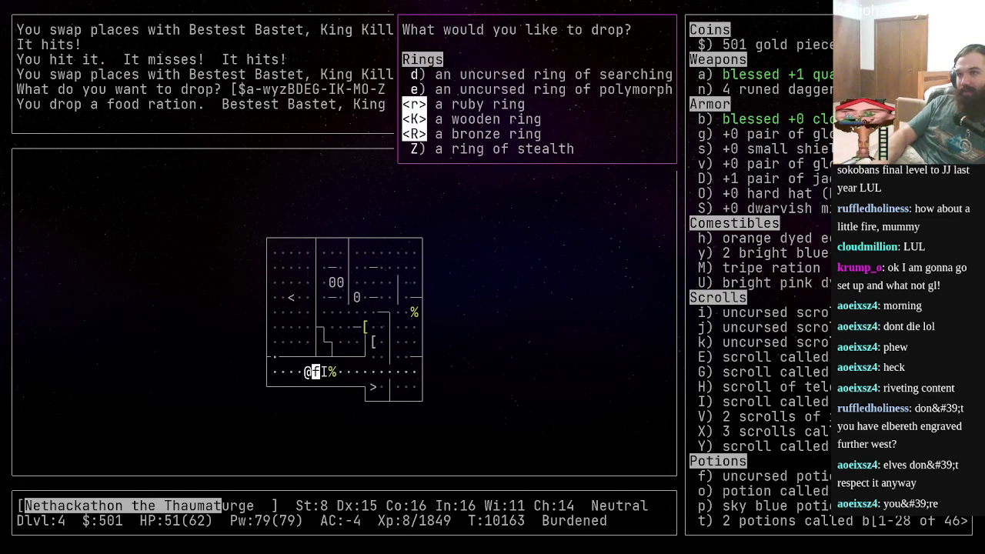
pyautogui.press('Return')
pyautogui.write('#annotate')
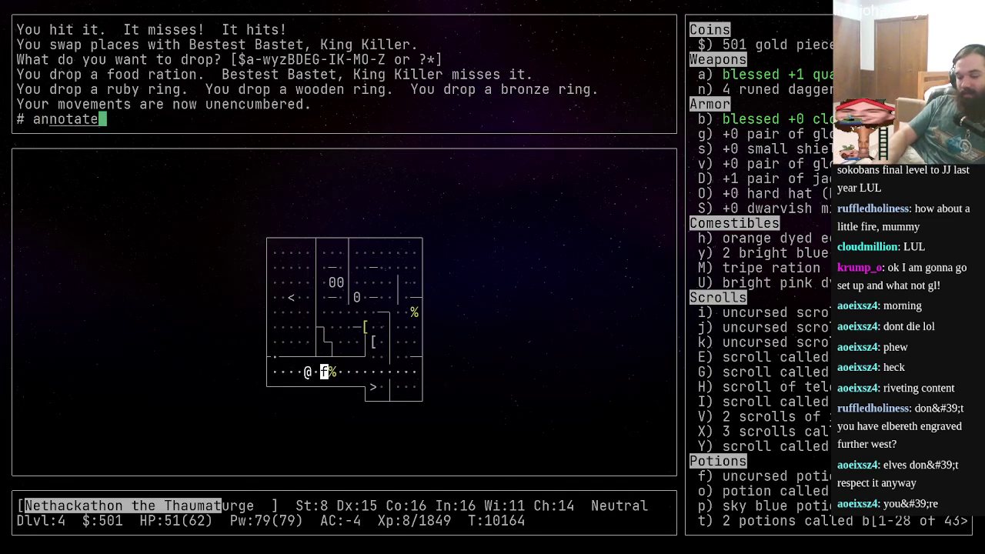
# - Annotate Dlvl 4 as 'dont forgor the rings', then save and exit to the shell
pyautogui.press('Return')
pyautogui.write('dont forge')
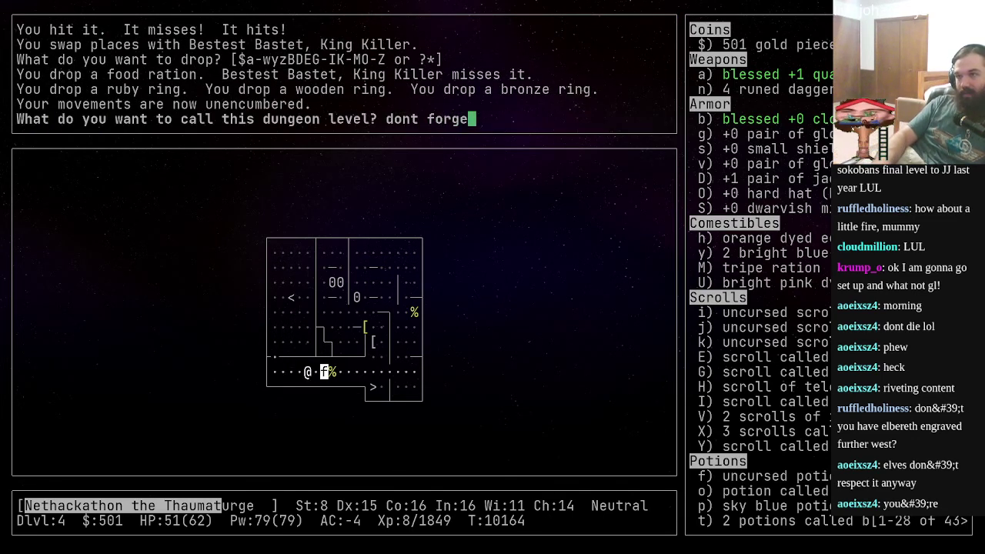
pyautogui.press('BackSpace')
pyautogui.write('or ')
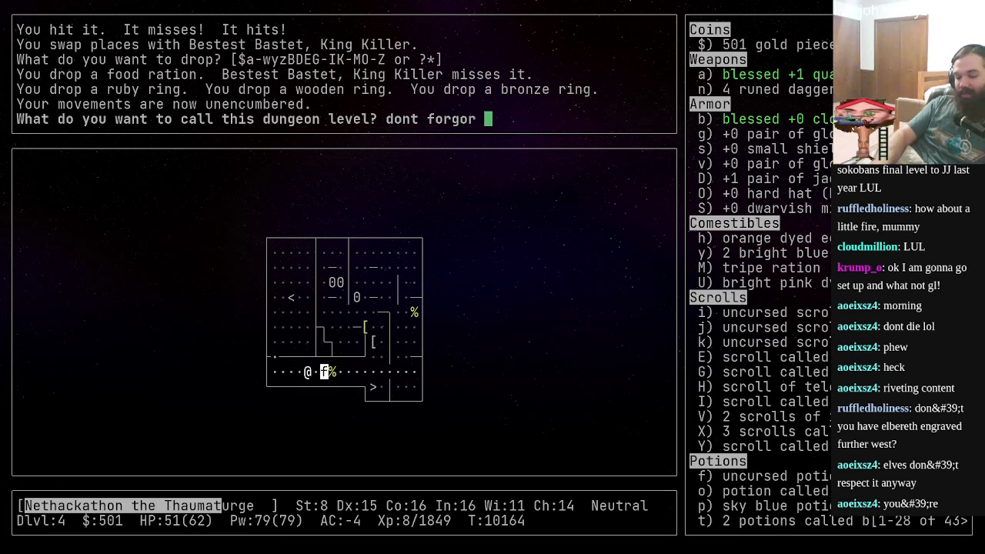
pyautogui.write('the rings')
pyautogui.press('Return')
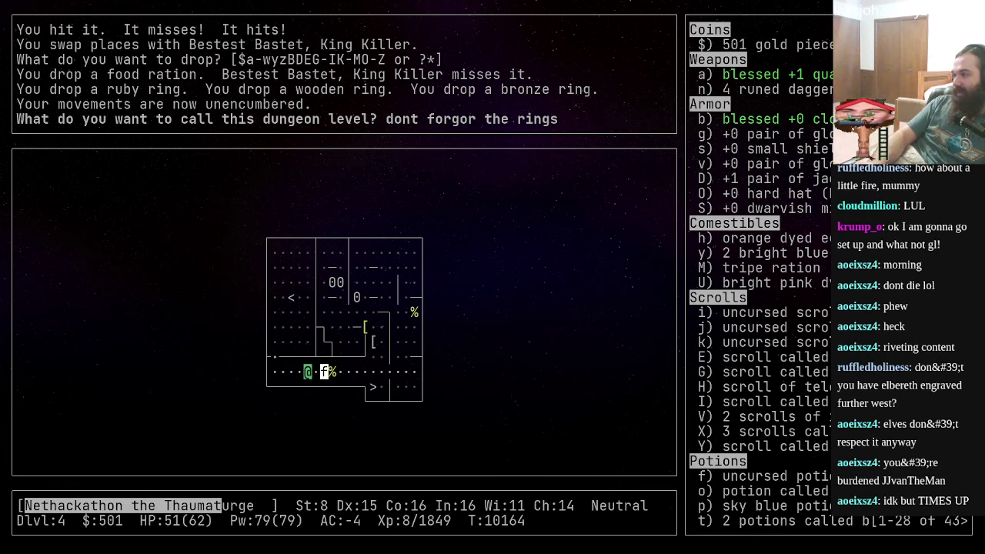
pyautogui.press('S')
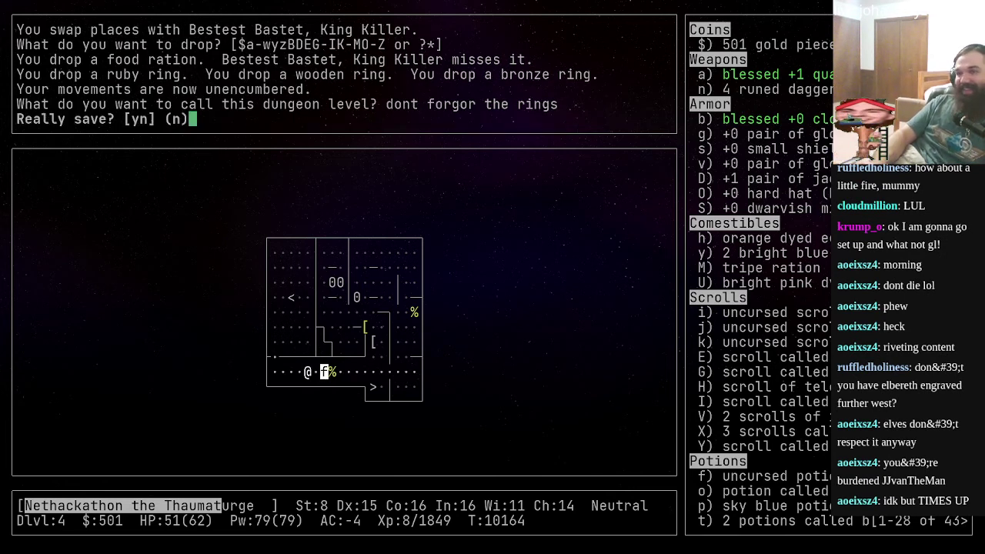
pyautogui.press('y')
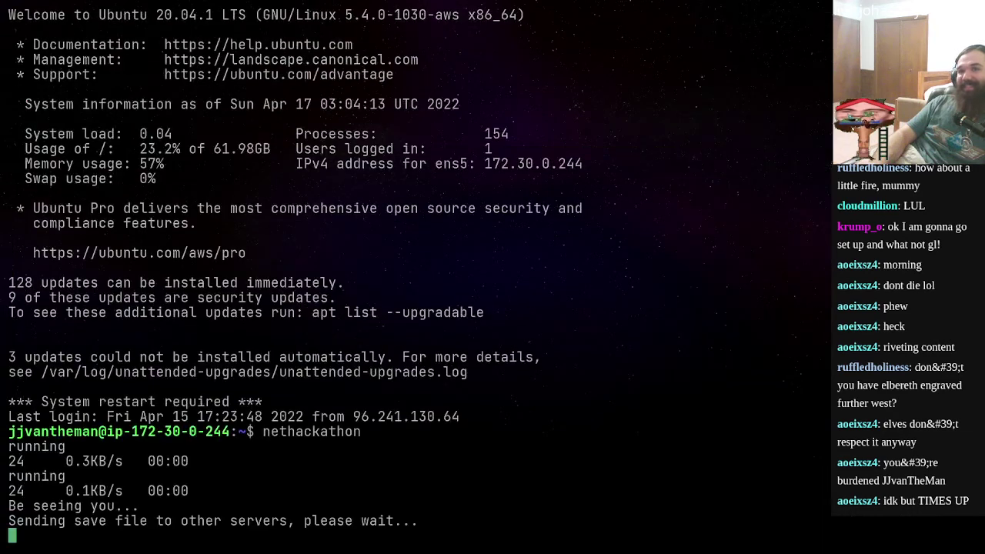